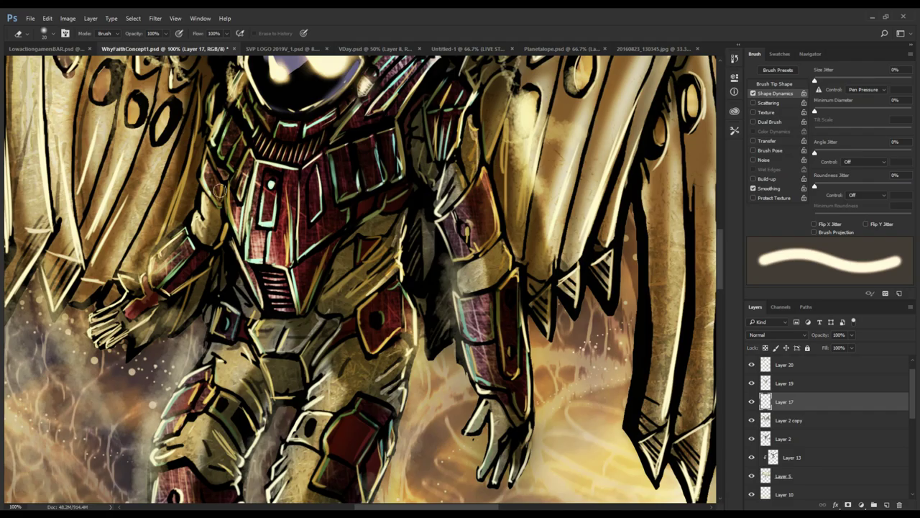
- Examine the winged astronaut's torso and both wings from a wider view at 50% zoom
{"action": "left_click_drag", "start_coordinate": [248, 116], "coordinate": [312, 195]}
{"action": "key", "text": "alt+space"}
{"action": "left_click", "coordinate": [312, 195], "text": "alt"}
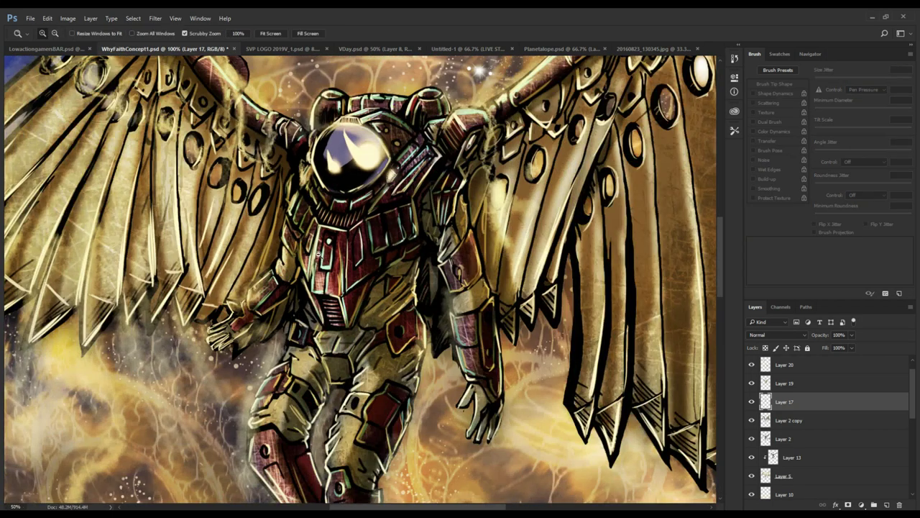
{"action": "left_click", "coordinate": [370, 245], "text": "alt"}
{"action": "left_click_drag", "start_coordinate": [385, 248], "coordinate": [396, 344]}
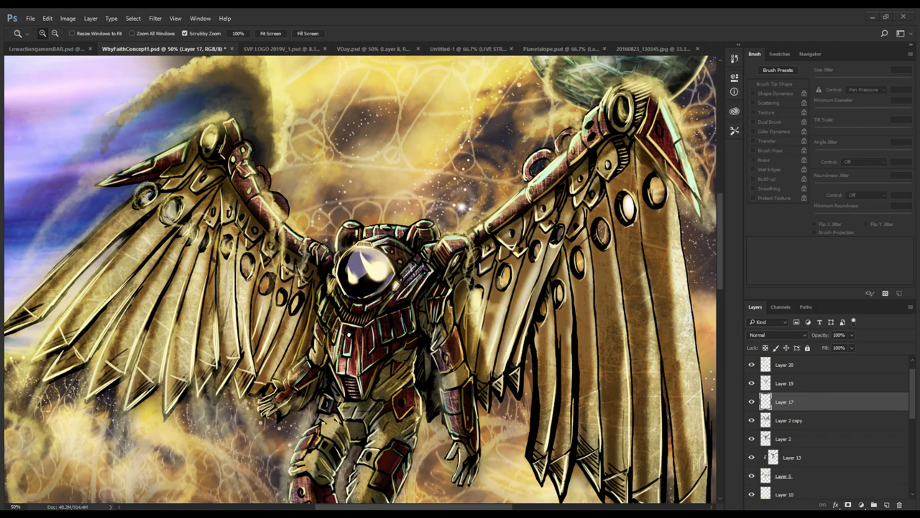
{"action": "left_click_drag", "start_coordinate": [411, 305], "coordinate": [432, 246]}
{"action": "left_click", "coordinate": [425, 246]}
{"action": "left_click", "coordinate": [417, 234]}
{"action": "left_click_drag", "start_coordinate": [383, 229], "coordinate": [400, 291]}
- Erase the overshooting tips of the pale highlights on the left wing's pointed plates with a smaller eraser at 300% zoom
{"action": "key", "text": "b"}
{"action": "left_click_drag", "start_coordinate": [333, 256], "coordinate": [384, 281]}
{"action": "mouse_move", "coordinate": [272, 229]}
{"action": "left_mouse_down"}
{"action": "mouse_move", "coordinate": [266, 288]}
{"action": "mouse_move", "coordinate": [328, 260]}
{"action": "left_mouse_up"}
{"action": "left_click", "coordinate": [247, 279], "text": "alt"}
{"action": "left_click", "coordinate": [250, 289]}
{"action": "left_click", "coordinate": [252, 296]}
{"action": "left_click", "coordinate": [251, 295]}
{"action": "key", "text": "e"}
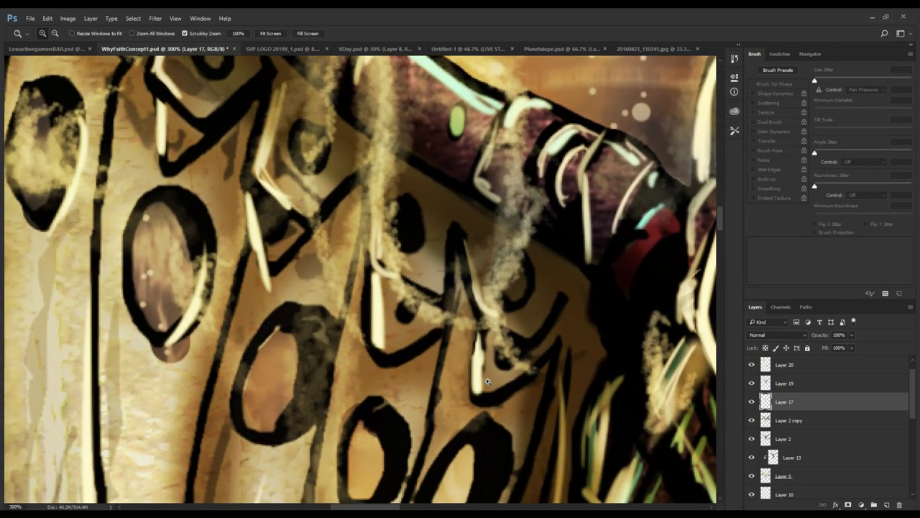
{"action": "key", "text": "bracketleft"}
{"action": "key", "text": "bracketleft"}
{"action": "key", "text": "bracketleft"}
{"action": "key", "text": "bracketleft"}
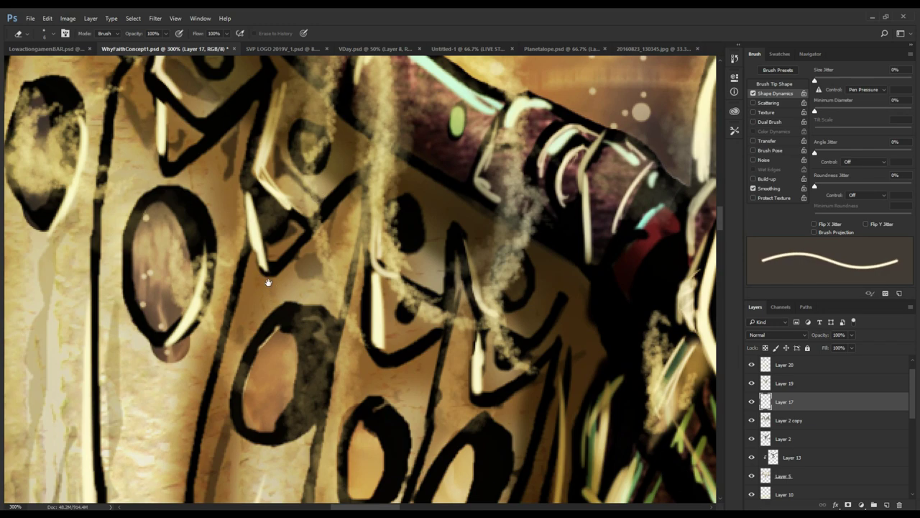
{"action": "left_click_drag", "start_coordinate": [267, 283], "coordinate": [269, 350]}
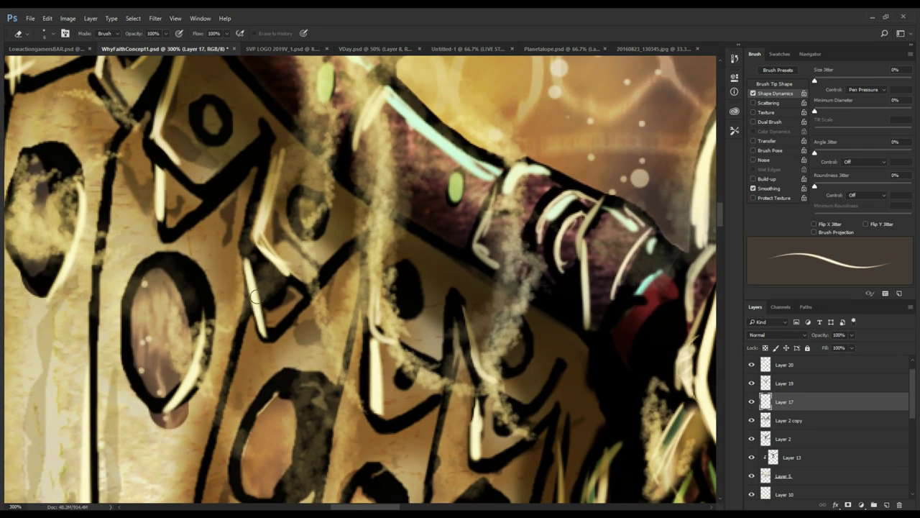
- Paint a thin pale-yellow highlight inside the dark hole of the left wing's small plate, using a fine brush at 70% opacity
{"action": "key", "text": "b"}
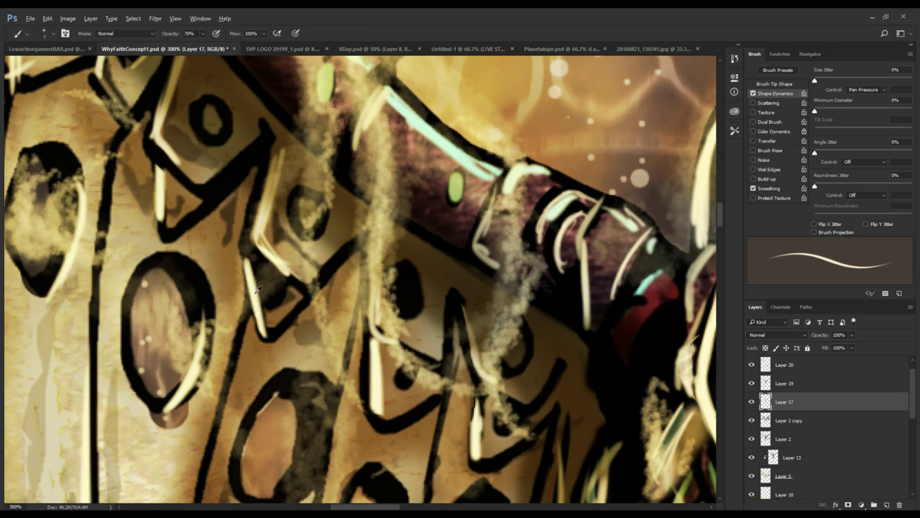
{"action": "left_click_drag", "start_coordinate": [277, 204], "coordinate": [255, 274]}
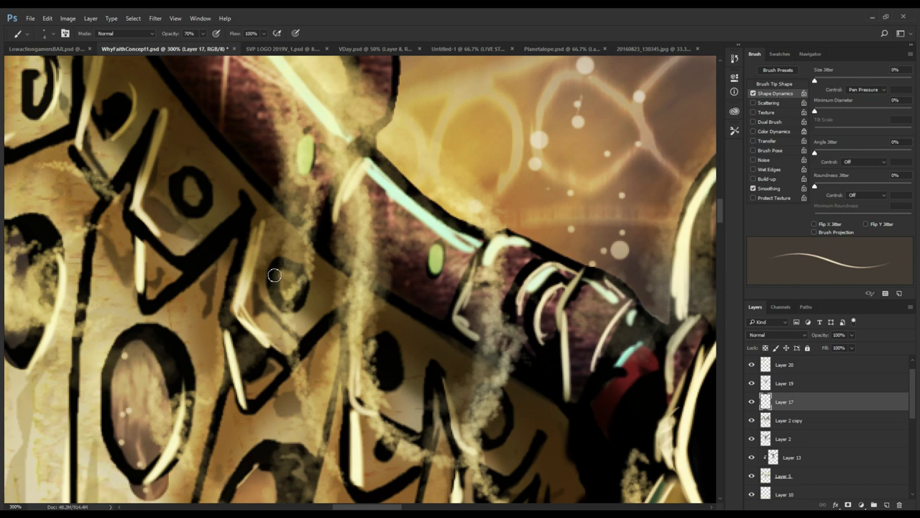
{"action": "key", "text": "bracketright"}
{"action": "key", "text": "bracketleft"}
{"action": "key", "text": "bracketright"}
{"action": "key", "text": "bracketright"}
{"action": "key", "text": "bracketleft"}
{"action": "key", "text": "bracketleft"}
{"action": "key", "text": "bracketleft"}
{"action": "left_click_drag", "start_coordinate": [288, 268], "coordinate": [286, 294]}
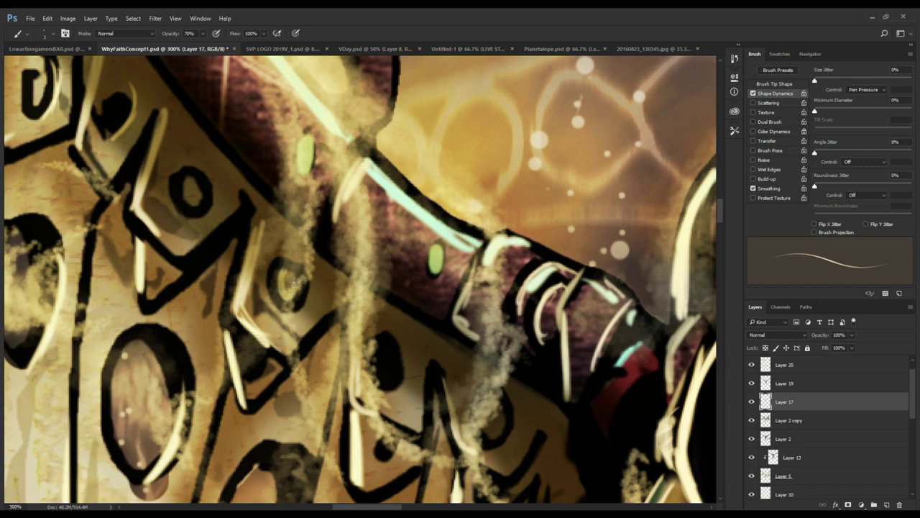
- Paint thin pale highlights inside the holes of the next two plates up the left wing with a slightly larger brush
{"action": "key", "text": "bracketright"}
{"action": "left_click_drag", "start_coordinate": [200, 190], "coordinate": [205, 273]}
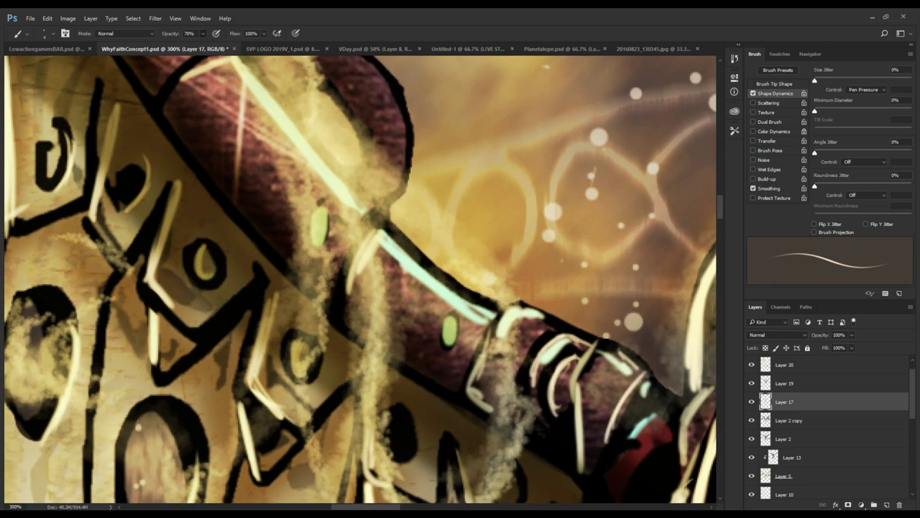
{"action": "left_click_drag", "start_coordinate": [203, 209], "coordinate": [278, 306]}
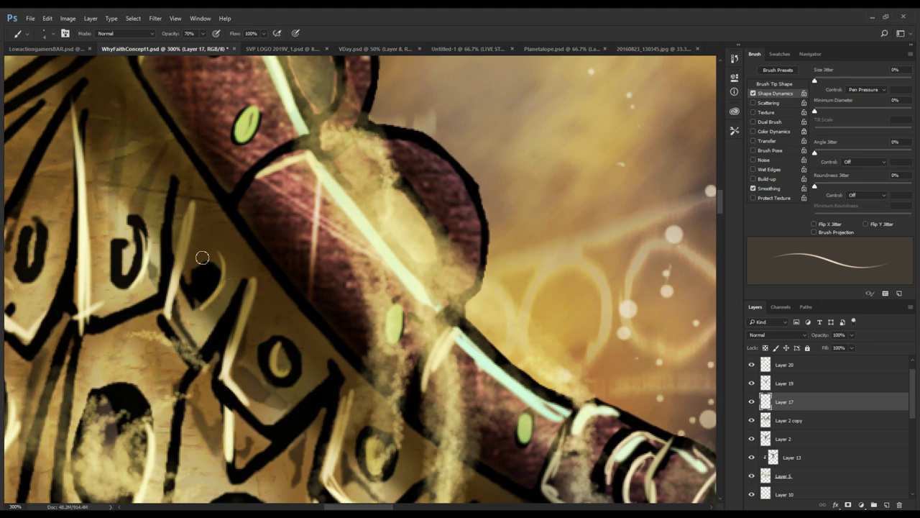
{"action": "mouse_move", "coordinate": [209, 263]}
{"action": "left_mouse_down"}
{"action": "mouse_move", "coordinate": [214, 277]}
{"action": "mouse_move", "coordinate": [215, 262]}
{"action": "left_mouse_up"}
{"action": "left_click_drag", "start_coordinate": [153, 269], "coordinate": [224, 342]}
- Sample a highlight colour from the artwork and paint pale highlights around the holes of the remaining plates near the wing joint
{"action": "left_click", "coordinate": [215, 338], "text": "alt"}
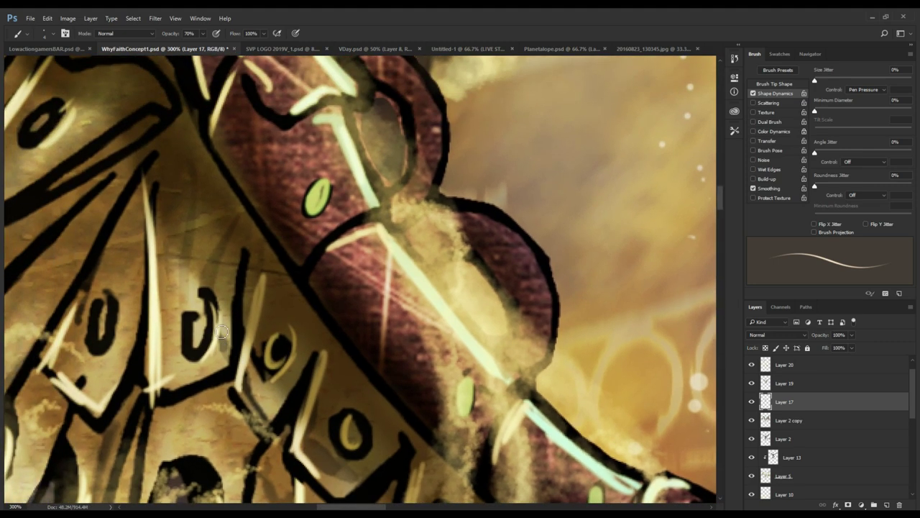
{"action": "left_click_drag", "start_coordinate": [197, 292], "coordinate": [192, 338]}
{"action": "left_click_drag", "start_coordinate": [153, 302], "coordinate": [278, 304]}
{"action": "left_click_drag", "start_coordinate": [222, 303], "coordinate": [226, 339]}
{"action": "left_click_drag", "start_coordinate": [227, 207], "coordinate": [218, 369]}
{"action": "mouse_move", "coordinate": [163, 269]}
{"action": "left_mouse_down"}
{"action": "mouse_move", "coordinate": [183, 262]}
{"action": "mouse_move", "coordinate": [146, 297]}
{"action": "left_mouse_up"}
{"action": "left_click_drag", "start_coordinate": [159, 354], "coordinate": [444, 186]}
- Paint thin pale highlights along the lower and inner edges of the plates below the left wing joint
{"action": "left_click_drag", "start_coordinate": [309, 268], "coordinate": [444, 185]}
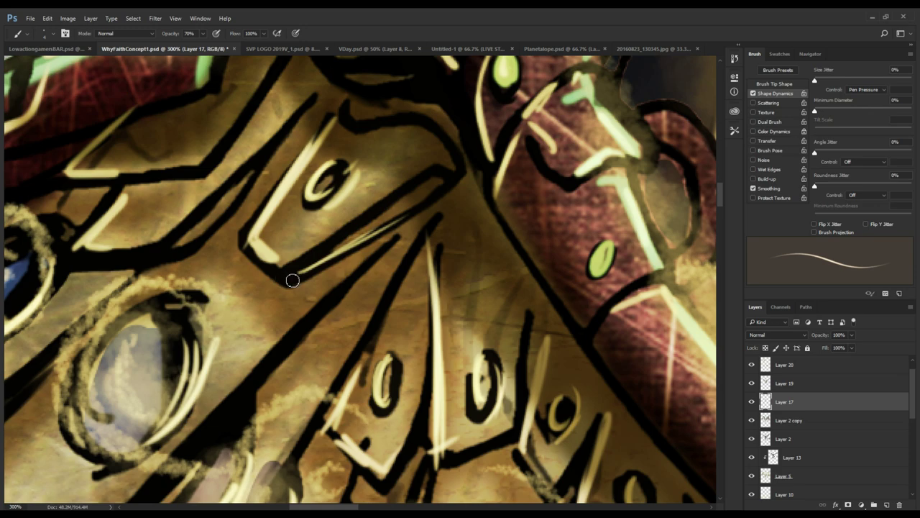
{"action": "left_click_drag", "start_coordinate": [290, 275], "coordinate": [324, 261]}
{"action": "mouse_move", "coordinate": [244, 257]}
{"action": "left_mouse_down"}
{"action": "mouse_move", "coordinate": [318, 351]}
{"action": "mouse_move", "coordinate": [307, 318]}
{"action": "left_mouse_up"}
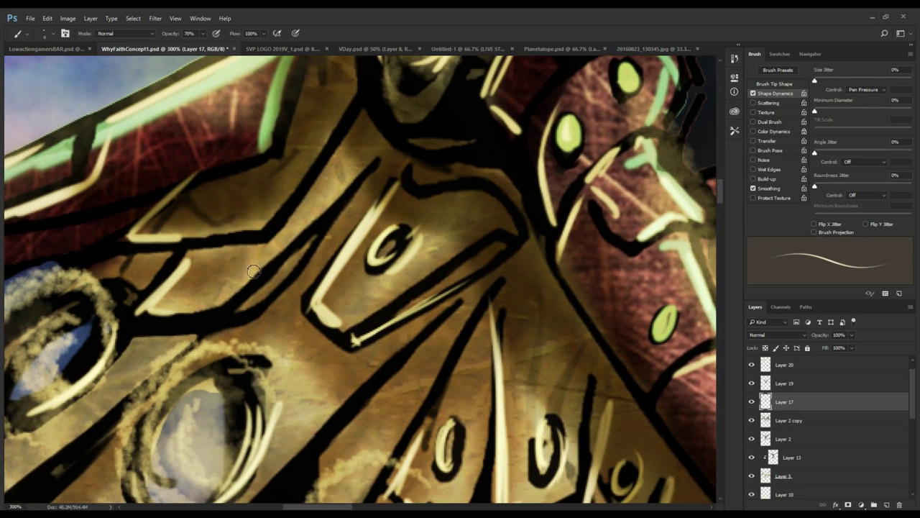
{"action": "left_click_drag", "start_coordinate": [309, 240], "coordinate": [235, 313]}
{"action": "left_click_drag", "start_coordinate": [227, 268], "coordinate": [269, 313]}
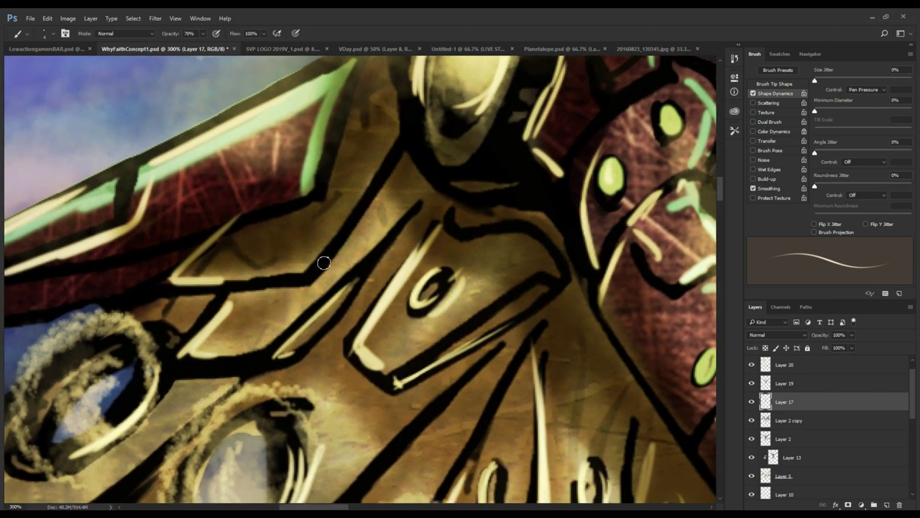
{"action": "left_click_drag", "start_coordinate": [312, 270], "coordinate": [354, 209]}
- Erase the excess highlight on the uppermost tan plate and extend the pale highlight along its lower edge
{"action": "key", "text": "e"}
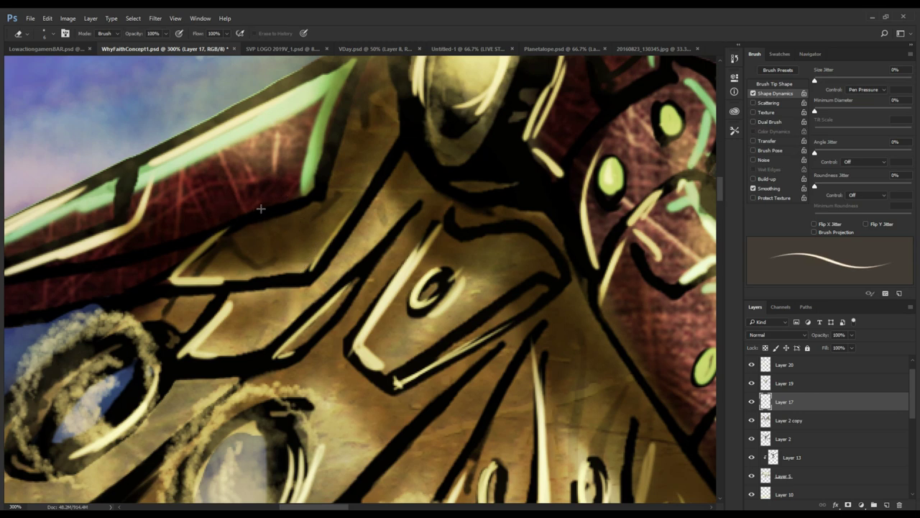
{"action": "mouse_move", "coordinate": [205, 221]}
{"action": "left_mouse_down"}
{"action": "mouse_move", "coordinate": [244, 223]}
{"action": "mouse_move", "coordinate": [206, 268]}
{"action": "left_mouse_up"}
{"action": "left_click_drag", "start_coordinate": [245, 237], "coordinate": [215, 261]}
{"action": "left_click_drag", "start_coordinate": [269, 156], "coordinate": [198, 275]}
{"action": "key", "text": "v"}
{"action": "key", "text": "b"}
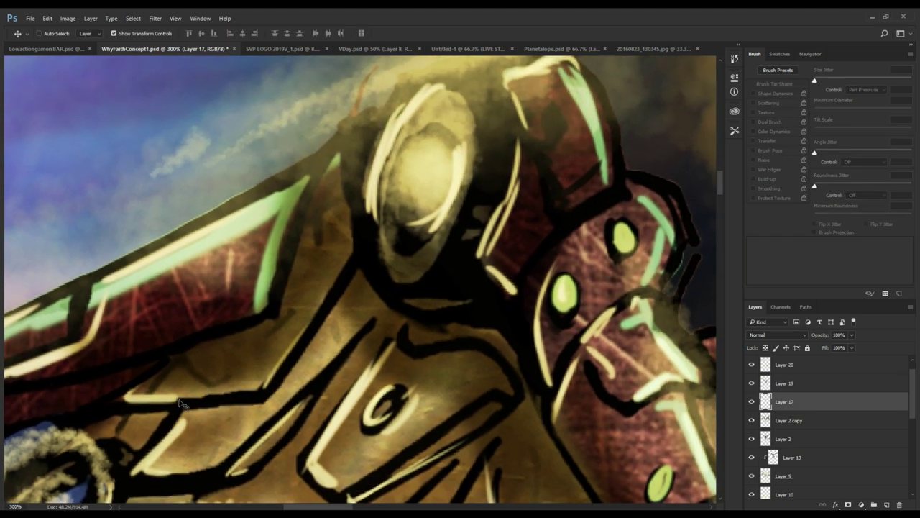
{"action": "mouse_move", "coordinate": [174, 402]}
{"action": "left_mouse_down"}
{"action": "mouse_move", "coordinate": [254, 393]}
{"action": "mouse_move", "coordinate": [272, 379]}
{"action": "mouse_move", "coordinate": [234, 249]}
{"action": "mouse_move", "coordinate": [140, 465]}
{"action": "left_mouse_up"}
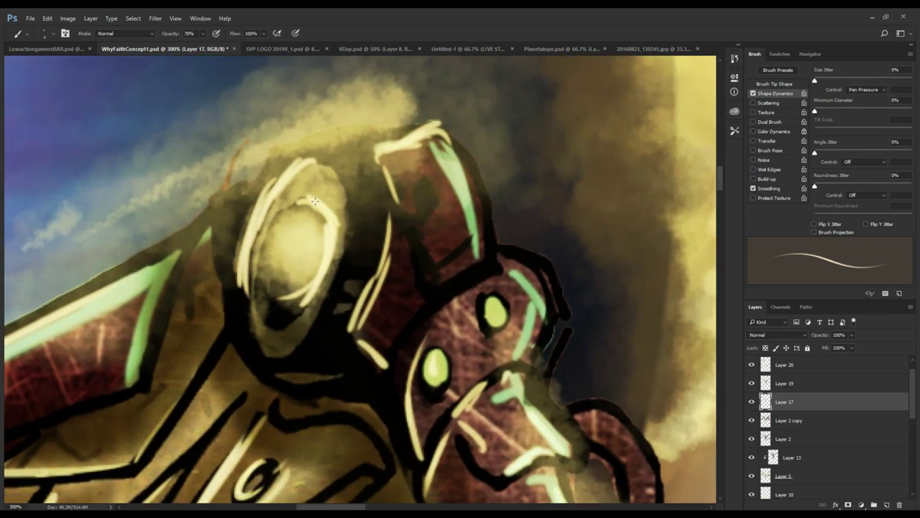
- Highlight the rim of the wing joint's glowing oval and paint short pale ticks along its dark band, undoing the last two
{"action": "mouse_move", "coordinate": [321, 209]}
{"action": "left_mouse_down"}
{"action": "mouse_move", "coordinate": [304, 297]}
{"action": "mouse_move", "coordinate": [278, 315]}
{"action": "left_mouse_up"}
{"action": "left_click_drag", "start_coordinate": [276, 248], "coordinate": [323, 154]}
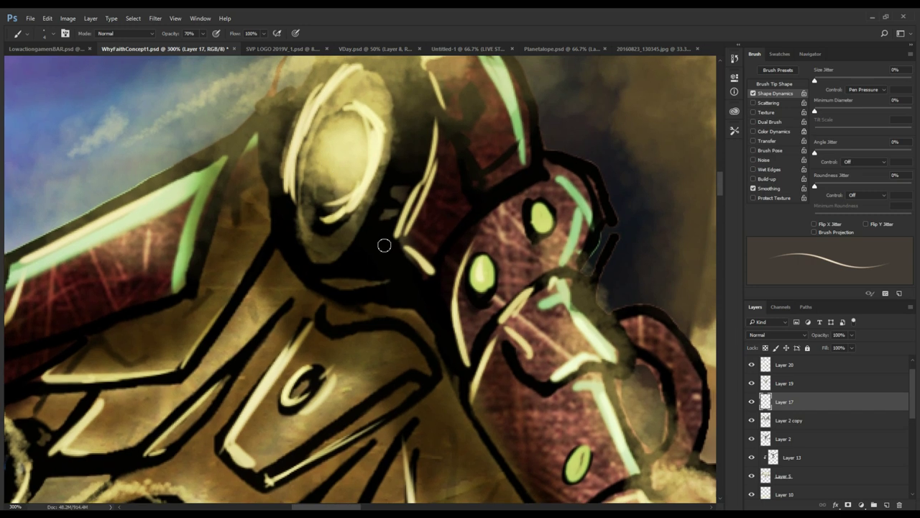
{"action": "mouse_move", "coordinate": [384, 211]}
{"action": "left_mouse_down"}
{"action": "mouse_move", "coordinate": [399, 216]}
{"action": "mouse_move", "coordinate": [411, 189]}
{"action": "left_mouse_up"}
{"action": "mouse_move", "coordinate": [371, 233]}
{"action": "left_mouse_down"}
{"action": "mouse_move", "coordinate": [389, 254]}
{"action": "mouse_move", "coordinate": [368, 270]}
{"action": "left_mouse_up"}
{"action": "left_click_drag", "start_coordinate": [335, 272], "coordinate": [355, 274]}
{"action": "mouse_move", "coordinate": [288, 271]}
{"action": "left_mouse_down"}
{"action": "mouse_move", "coordinate": [329, 335]}
{"action": "mouse_move", "coordinate": [289, 306]}
{"action": "left_mouse_up"}
{"action": "mouse_move", "coordinate": [401, 193]}
{"action": "left_mouse_down"}
{"action": "mouse_move", "coordinate": [428, 203]}
{"action": "mouse_move", "coordinate": [426, 185]}
{"action": "left_mouse_up"}
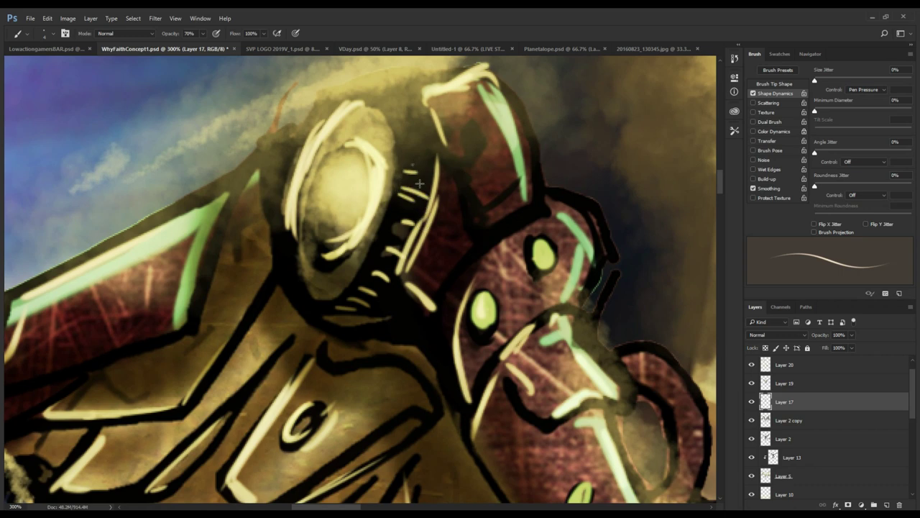
{"action": "key", "text": "ctrl+alt+z"}
{"action": "key", "text": "ctrl+alt+z"}
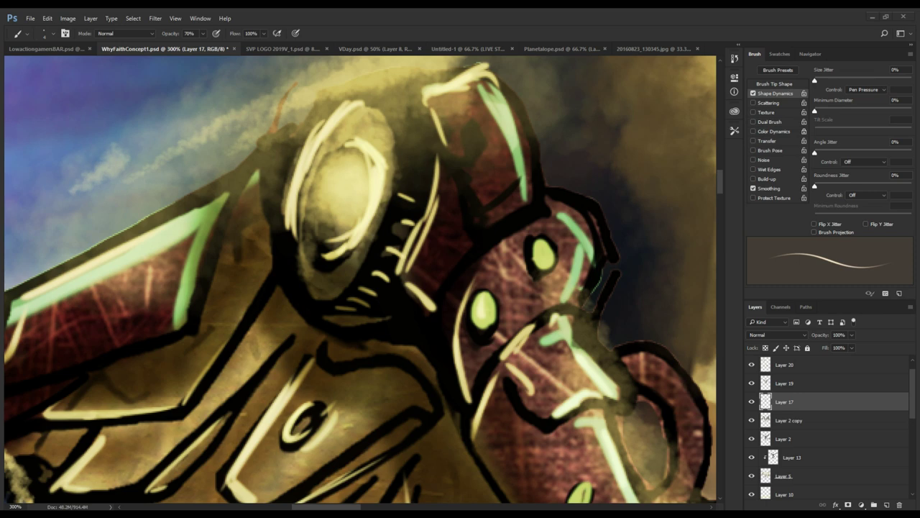
- Paint orange rim strokes along the edges of the upper red segments of the left wing's arm
{"action": "left_click_drag", "start_coordinate": [450, 311], "coordinate": [375, 323]}
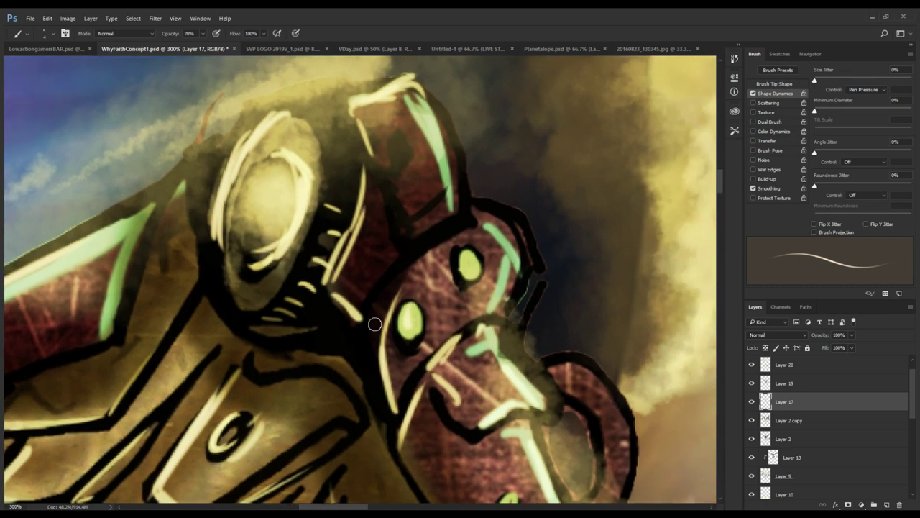
{"action": "left_click_drag", "start_coordinate": [428, 298], "coordinate": [341, 323]}
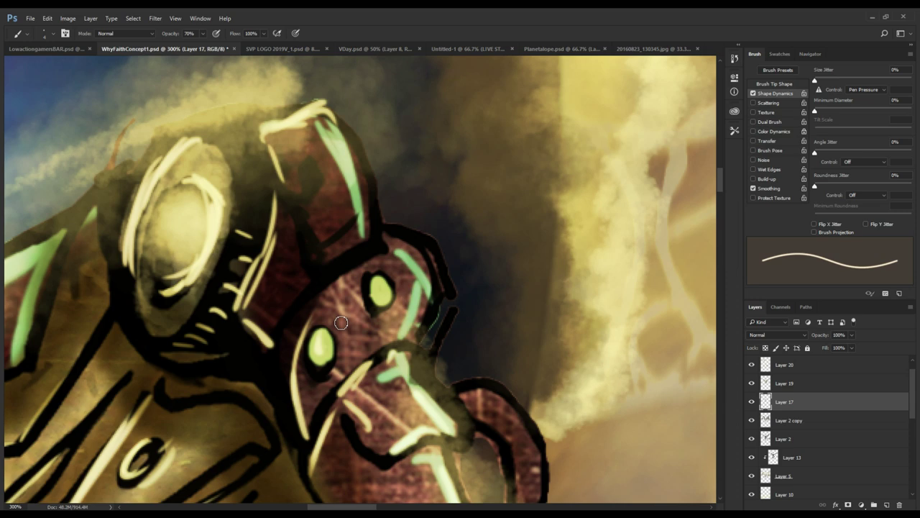
{"action": "left_click_drag", "start_coordinate": [470, 360], "coordinate": [446, 311]}
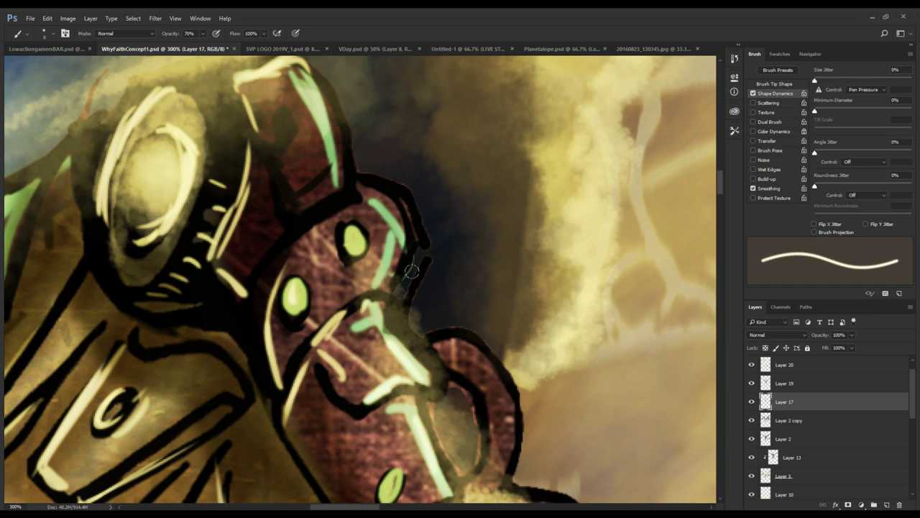
{"action": "mouse_move", "coordinate": [400, 288]}
{"action": "left_mouse_down"}
{"action": "mouse_move", "coordinate": [418, 268]}
{"action": "mouse_move", "coordinate": [418, 230]}
{"action": "mouse_move", "coordinate": [407, 256]}
{"action": "mouse_move", "coordinate": [414, 265]}
{"action": "mouse_move", "coordinate": [404, 199]}
{"action": "mouse_move", "coordinate": [392, 193]}
{"action": "mouse_move", "coordinate": [407, 213]}
{"action": "mouse_move", "coordinate": [401, 239]}
{"action": "mouse_move", "coordinate": [363, 135]}
{"action": "mouse_move", "coordinate": [372, 143]}
{"action": "mouse_move", "coordinate": [340, 243]}
{"action": "left_mouse_up"}
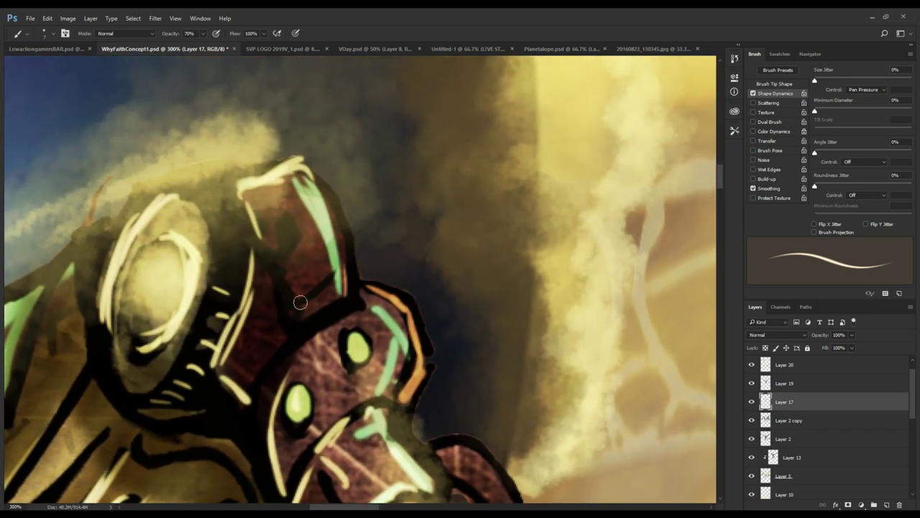
{"action": "left_click_drag", "start_coordinate": [289, 313], "coordinate": [346, 266]}
{"action": "mouse_move", "coordinate": [282, 265]}
{"action": "left_mouse_down"}
{"action": "mouse_move", "coordinate": [293, 218]}
{"action": "mouse_move", "coordinate": [280, 219]}
{"action": "left_mouse_up"}
{"action": "left_click_drag", "start_coordinate": [273, 251], "coordinate": [404, 99]}
{"action": "left_click_drag", "start_coordinate": [354, 221], "coordinate": [388, 126]}
{"action": "left_click_drag", "start_coordinate": [379, 93], "coordinate": [307, 89]}
- Cover the thick black notch line on the middle red segment with dark red and add thin pale highlights along the segment's edges
{"action": "left_click_drag", "start_coordinate": [351, 425], "coordinate": [242, 257]}
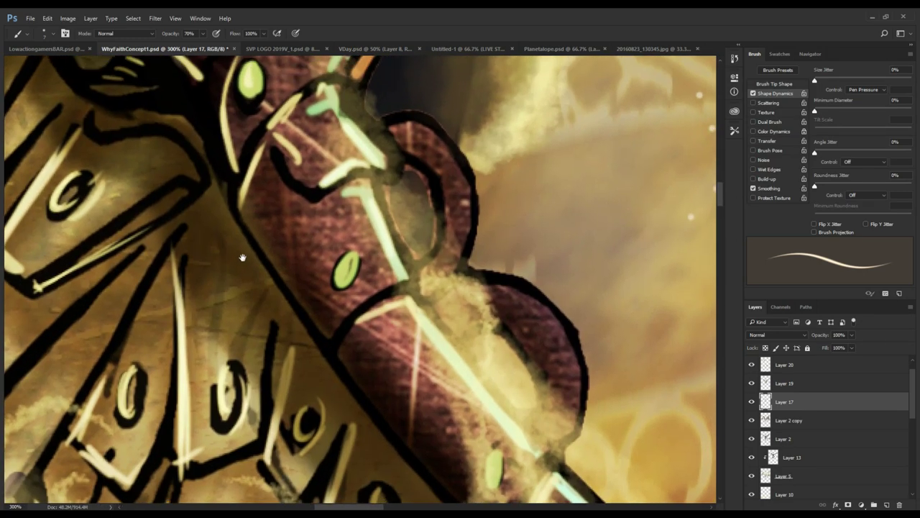
{"action": "mouse_move", "coordinate": [345, 265]}
{"action": "left_mouse_down"}
{"action": "mouse_move", "coordinate": [346, 313]}
{"action": "mouse_move", "coordinate": [346, 257]}
{"action": "mouse_move", "coordinate": [326, 316]}
{"action": "left_mouse_up"}
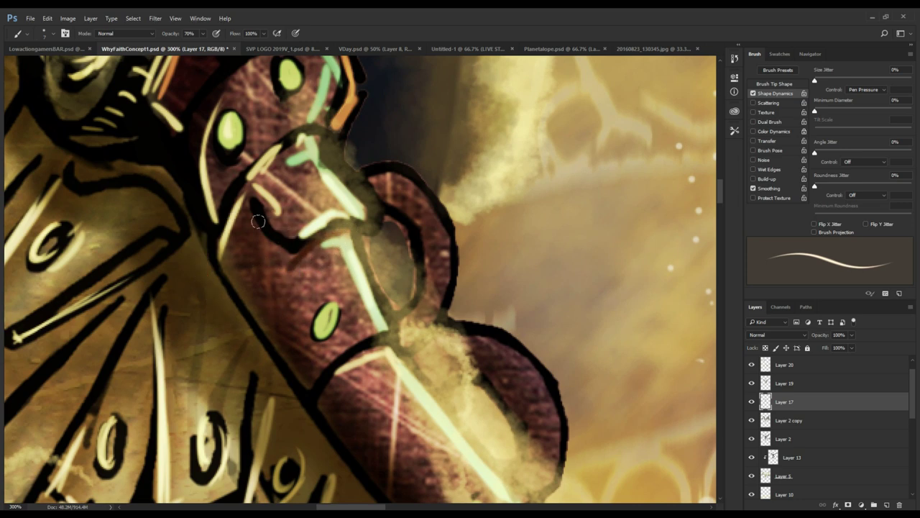
{"action": "mouse_move", "coordinate": [251, 202]}
{"action": "left_mouse_down"}
{"action": "mouse_move", "coordinate": [284, 266]}
{"action": "mouse_move", "coordinate": [287, 254]}
{"action": "mouse_move", "coordinate": [260, 222]}
{"action": "mouse_move", "coordinate": [273, 261]}
{"action": "left_mouse_up"}
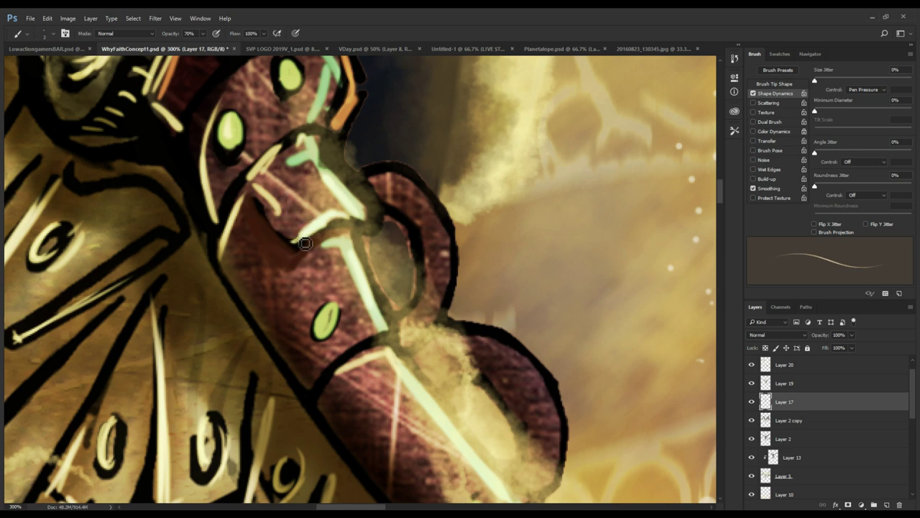
{"action": "mouse_move", "coordinate": [262, 215]}
{"action": "left_mouse_down"}
{"action": "mouse_move", "coordinate": [296, 247]}
{"action": "mouse_move", "coordinate": [254, 194]}
{"action": "mouse_move", "coordinate": [275, 179]}
{"action": "mouse_move", "coordinate": [292, 242]}
{"action": "left_mouse_up"}
{"action": "left_click_drag", "start_coordinate": [277, 140], "coordinate": [242, 186]}
{"action": "left_click_drag", "start_coordinate": [328, 315], "coordinate": [274, 182]}
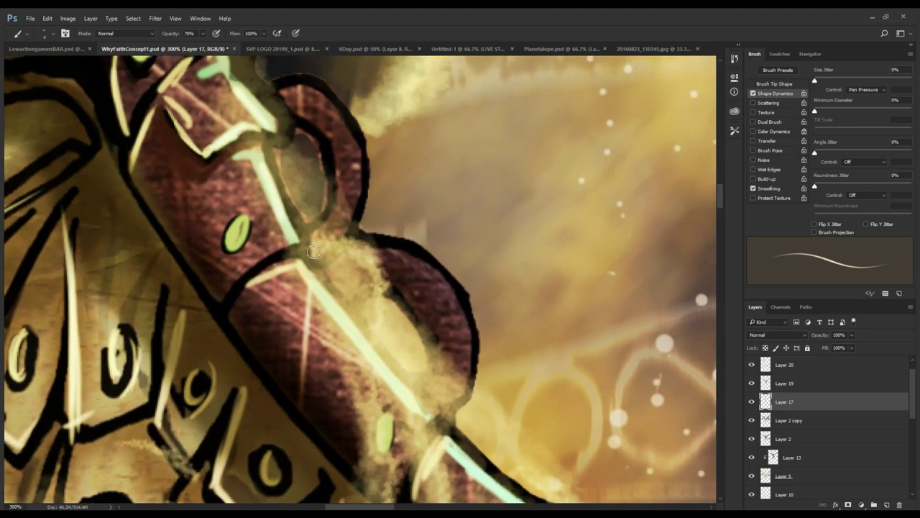
{"action": "mouse_move", "coordinate": [296, 243]}
{"action": "left_mouse_down"}
{"action": "mouse_move", "coordinate": [241, 273]}
{"action": "mouse_move", "coordinate": [278, 248]}
{"action": "left_mouse_up"}
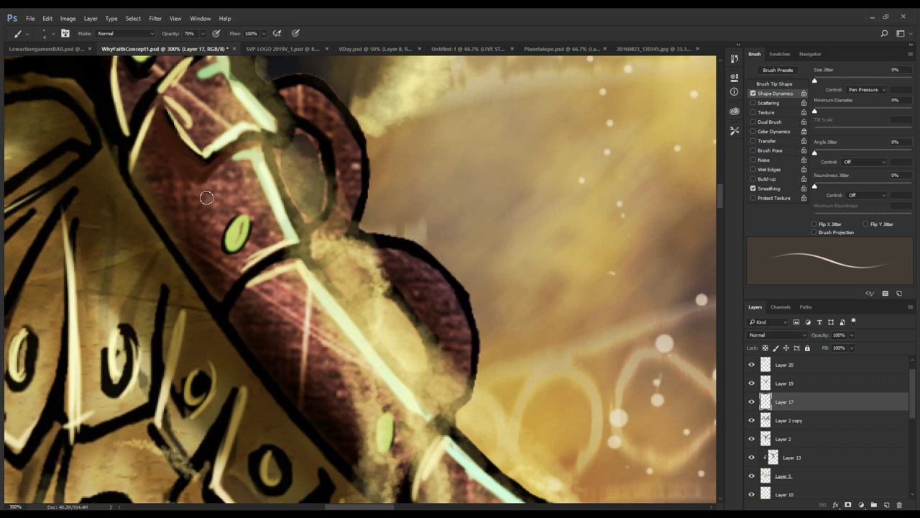
{"action": "left_click_drag", "start_coordinate": [223, 213], "coordinate": [282, 332]}
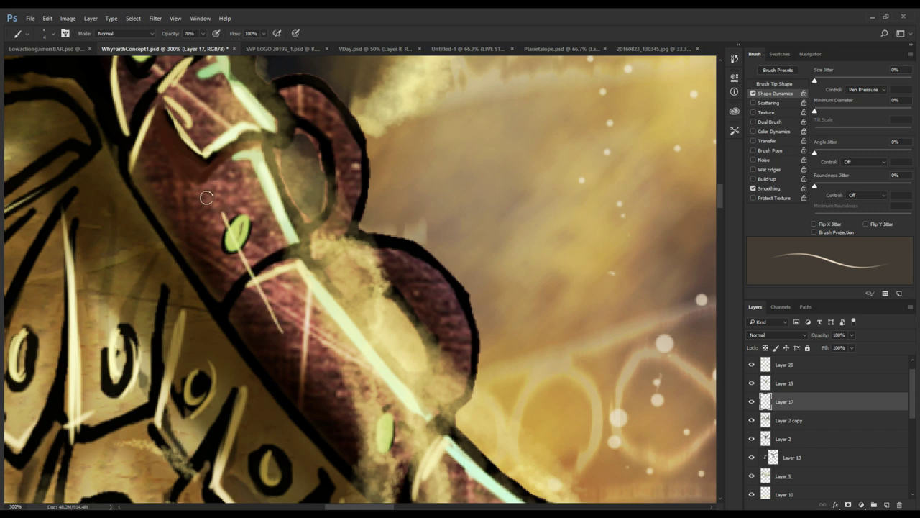
{"action": "left_click_drag", "start_coordinate": [229, 193], "coordinate": [253, 284]}
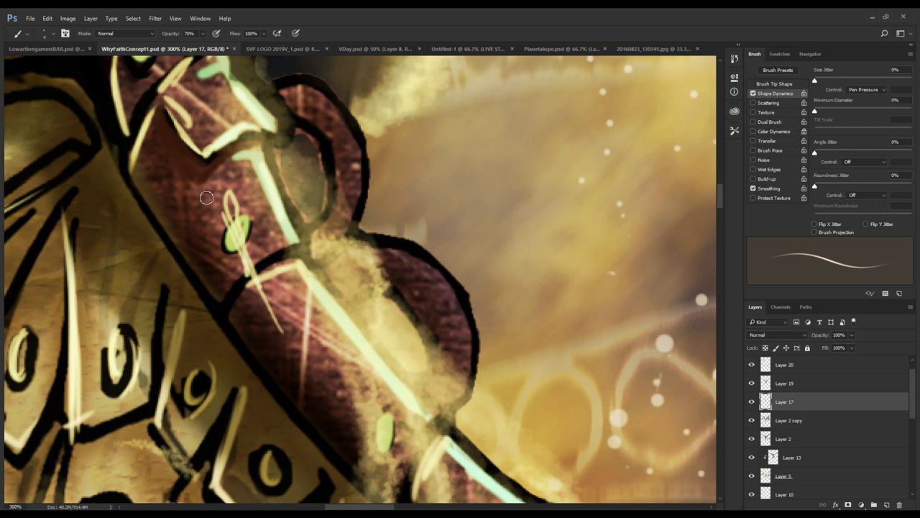
{"action": "key", "text": "ctrl+z"}
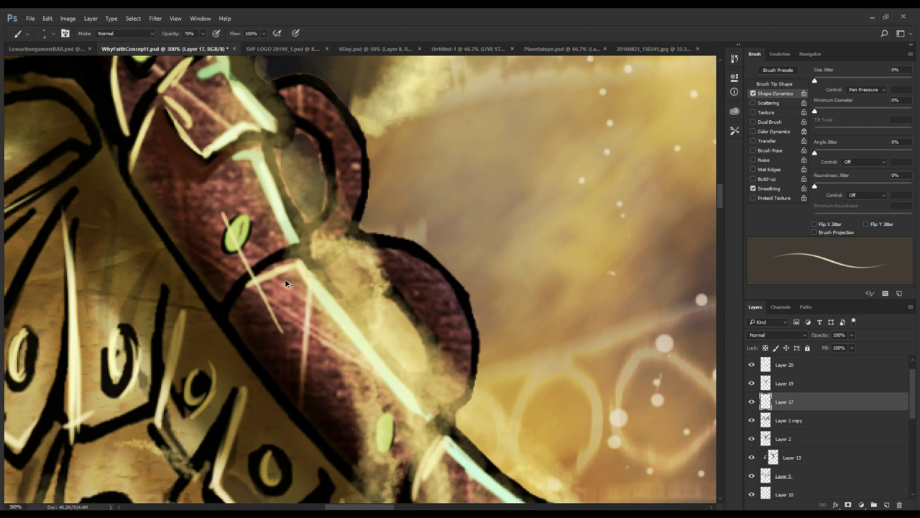
{"action": "key", "text": "ctrl+z"}
- Paint a thin pale highlight along the black seam below the middle red segment of the left wing's arm
{"action": "scroll", "coordinate": [285, 283], "scroll_direction": "up", "scroll_amount": 3}
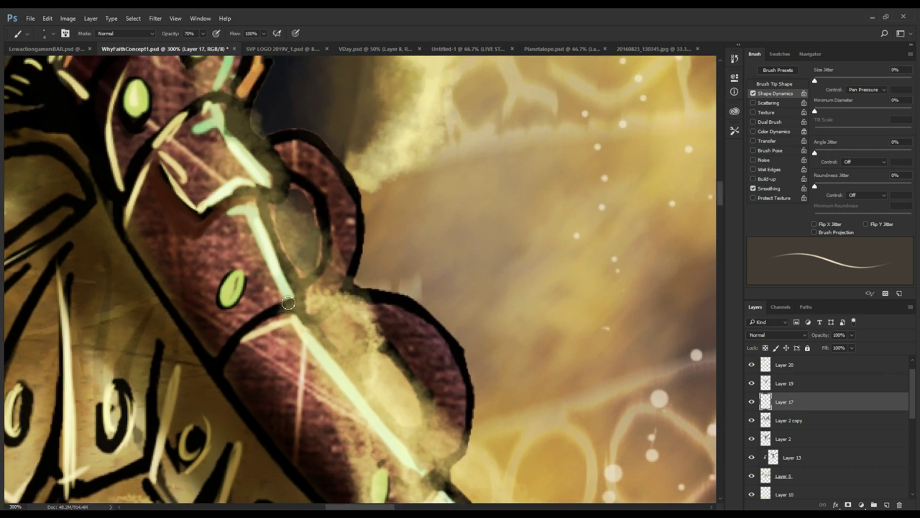
{"action": "left_click", "coordinate": [316, 344], "text": "alt"}
{"action": "left_click_drag", "start_coordinate": [246, 344], "coordinate": [286, 317]}
{"action": "mouse_move", "coordinate": [331, 269]}
{"action": "left_mouse_down"}
{"action": "mouse_move", "coordinate": [276, 297]}
{"action": "mouse_move", "coordinate": [319, 268]}
{"action": "mouse_move", "coordinate": [304, 271]}
{"action": "left_mouse_up"}
{"action": "scroll", "coordinate": [188, 141], "scroll_direction": "up", "scroll_amount": 2}
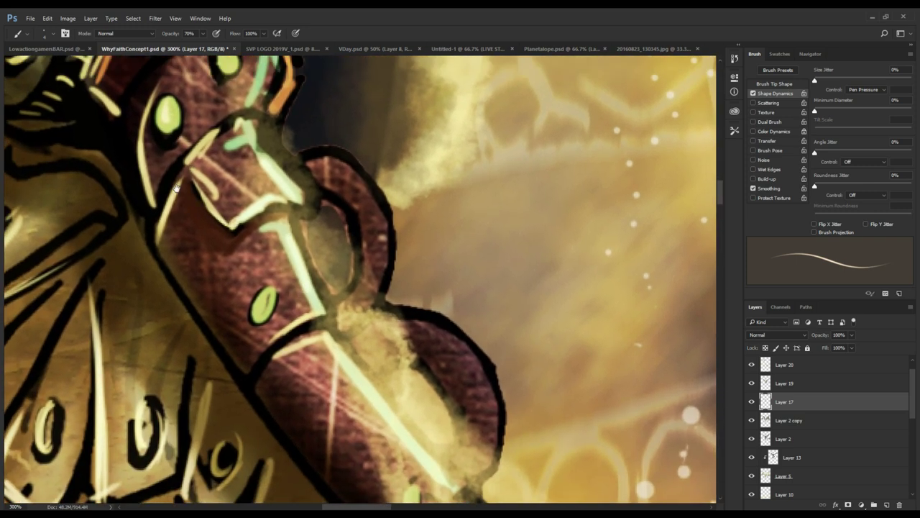
- Sample the pale highlight colour and trace thin highlights along the side and lower edges of the small angular red plate
{"action": "left_click", "coordinate": [195, 192], "text": "alt"}
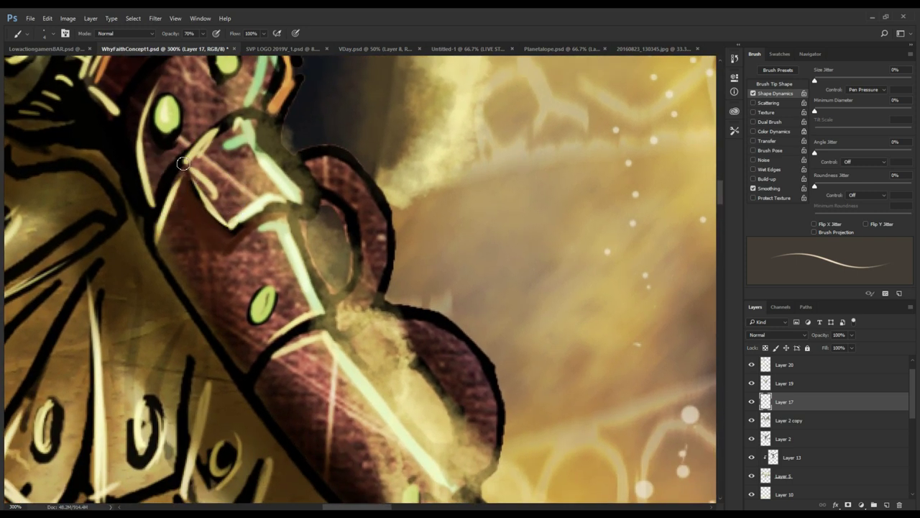
{"action": "left_click_drag", "start_coordinate": [183, 164], "coordinate": [220, 230]}
{"action": "scroll", "coordinate": [227, 232], "scroll_direction": "up", "scroll_amount": 4}
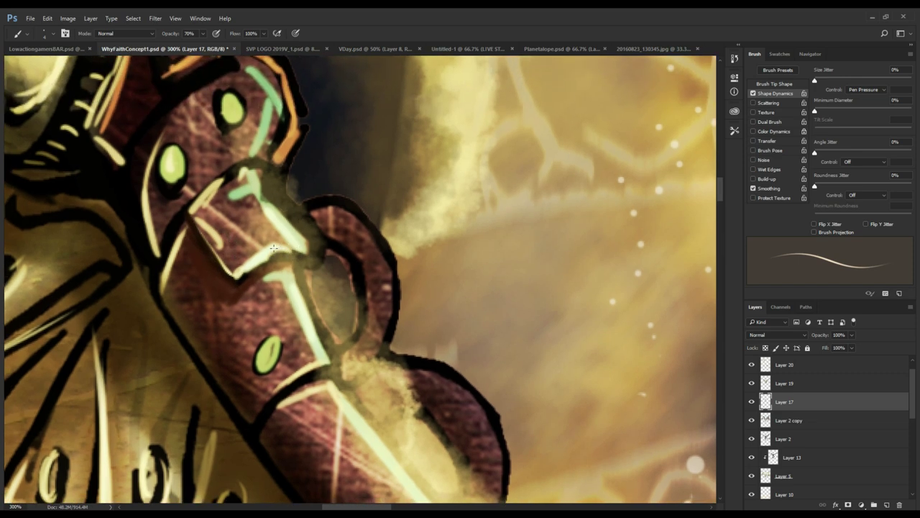
{"action": "left_click_drag", "start_coordinate": [270, 254], "coordinate": [303, 247]}
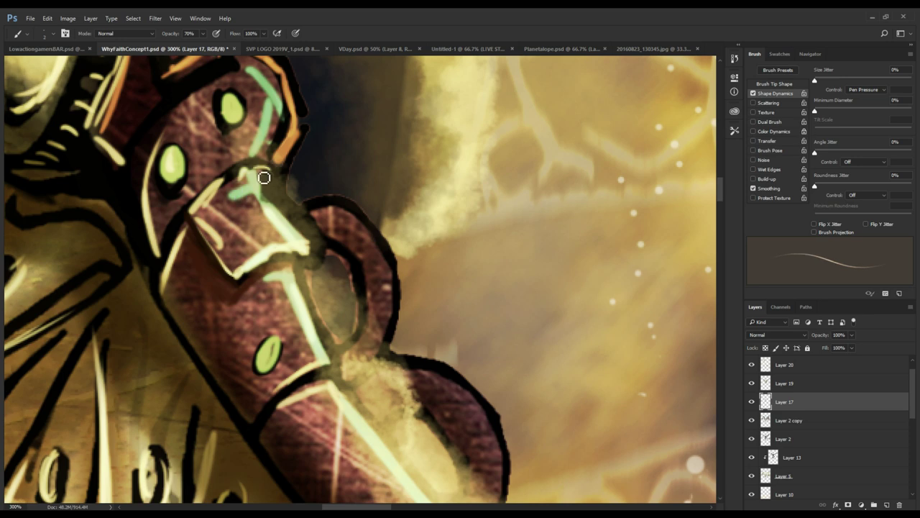
- Outline the dark outer side of the small angular plate with a thin pale rim highlight down to its lower corner
{"action": "mouse_move", "coordinate": [264, 178]}
{"action": "left_mouse_down"}
{"action": "mouse_move", "coordinate": [276, 172]}
{"action": "mouse_move", "coordinate": [284, 192]}
{"action": "left_mouse_up"}
{"action": "left_click_drag", "start_coordinate": [284, 190], "coordinate": [315, 227]}
{"action": "left_click_drag", "start_coordinate": [314, 224], "coordinate": [321, 233]}
{"action": "mouse_move", "coordinate": [286, 192]}
{"action": "left_mouse_down"}
{"action": "mouse_move", "coordinate": [323, 234]}
{"action": "mouse_move", "coordinate": [317, 270]}
{"action": "left_mouse_up"}
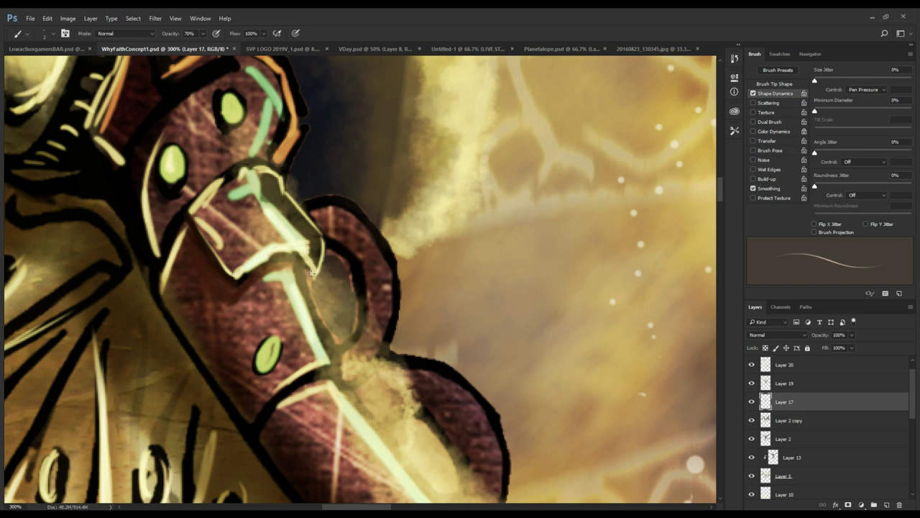
- Paint thin pale rim highlights inside the outer edge of the upper rounded bulge on the left wing's arm
{"action": "mouse_move", "coordinate": [332, 324]}
{"action": "left_mouse_down"}
{"action": "mouse_move", "coordinate": [313, 191]}
{"action": "mouse_move", "coordinate": [273, 279]}
{"action": "mouse_move", "coordinate": [319, 312]}
{"action": "mouse_move", "coordinate": [333, 272]}
{"action": "mouse_move", "coordinate": [325, 220]}
{"action": "left_mouse_up"}
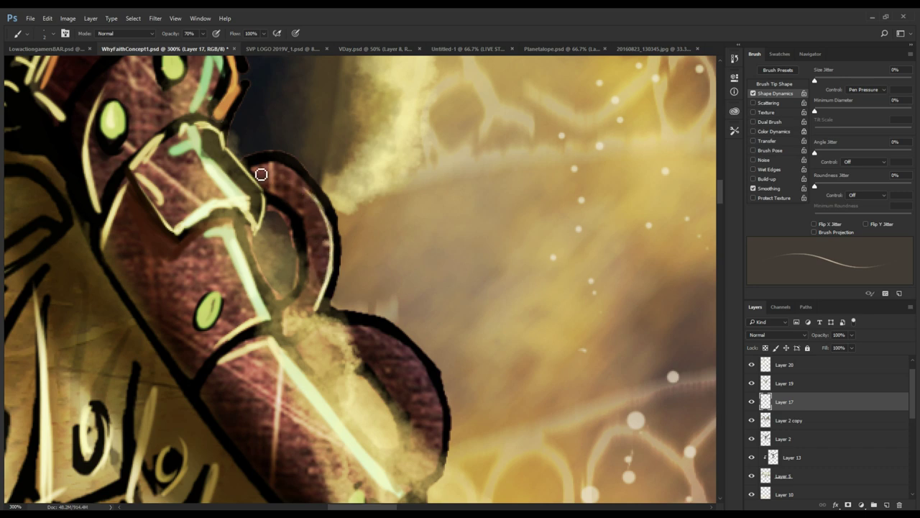
{"action": "left_click_drag", "start_coordinate": [288, 174], "coordinate": [303, 181]}
{"action": "mouse_move", "coordinate": [354, 292]}
{"action": "left_mouse_down"}
{"action": "mouse_move", "coordinate": [263, 154]}
{"action": "mouse_move", "coordinate": [264, 198]}
{"action": "mouse_move", "coordinate": [329, 231]}
{"action": "left_mouse_up"}
{"action": "left_click_drag", "start_coordinate": [289, 199], "coordinate": [342, 261]}
{"action": "left_click_drag", "start_coordinate": [342, 280], "coordinate": [313, 202]}
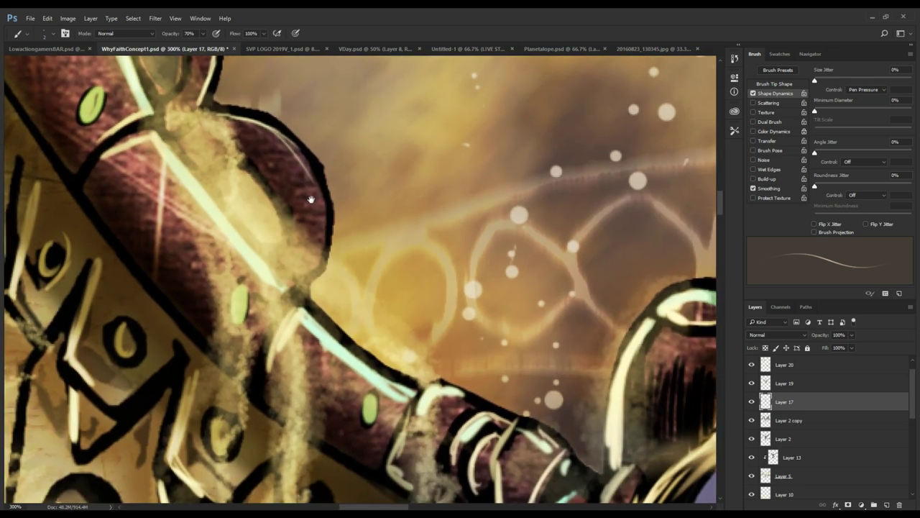
- Trace a thin pale rim highlight along the outer curve of the lower rounded bulge, down to its narrow base
{"action": "mouse_move", "coordinate": [273, 132]}
{"action": "left_mouse_down"}
{"action": "mouse_move", "coordinate": [314, 189]}
{"action": "mouse_move", "coordinate": [317, 242]}
{"action": "left_mouse_up"}
{"action": "left_click_drag", "start_coordinate": [324, 189], "coordinate": [321, 253]}
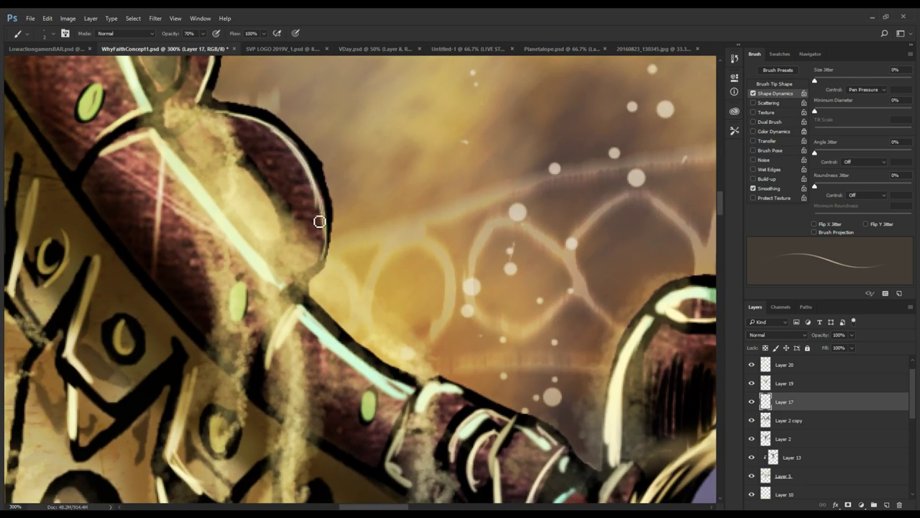
{"action": "left_click_drag", "start_coordinate": [321, 219], "coordinate": [312, 274]}
{"action": "left_click_drag", "start_coordinate": [344, 318], "coordinate": [275, 205]}
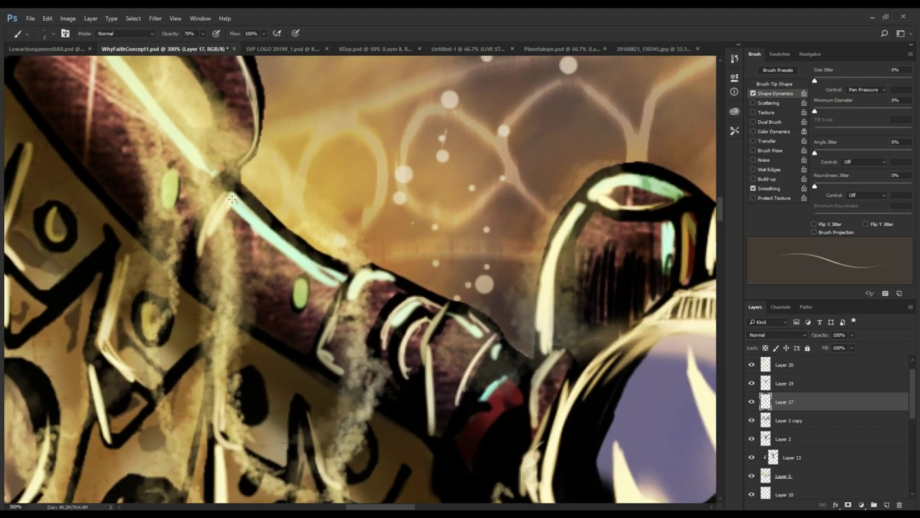
{"action": "left_click_drag", "start_coordinate": [274, 239], "coordinate": [221, 216]}
- Examine the helmet, shoulders and both wings at different magnifications
{"action": "key", "text": "z"}
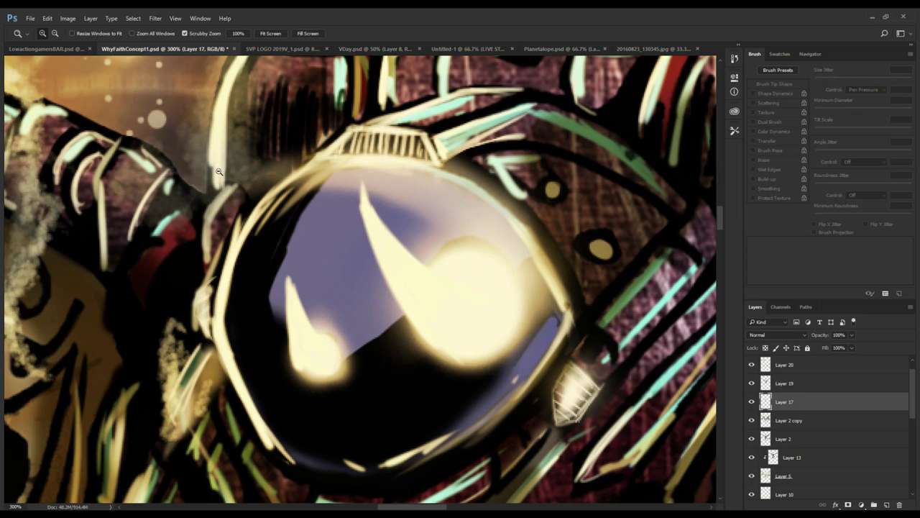
{"action": "left_click", "coordinate": [219, 172], "text": "alt"}
{"action": "left_click", "coordinate": [219, 176]}
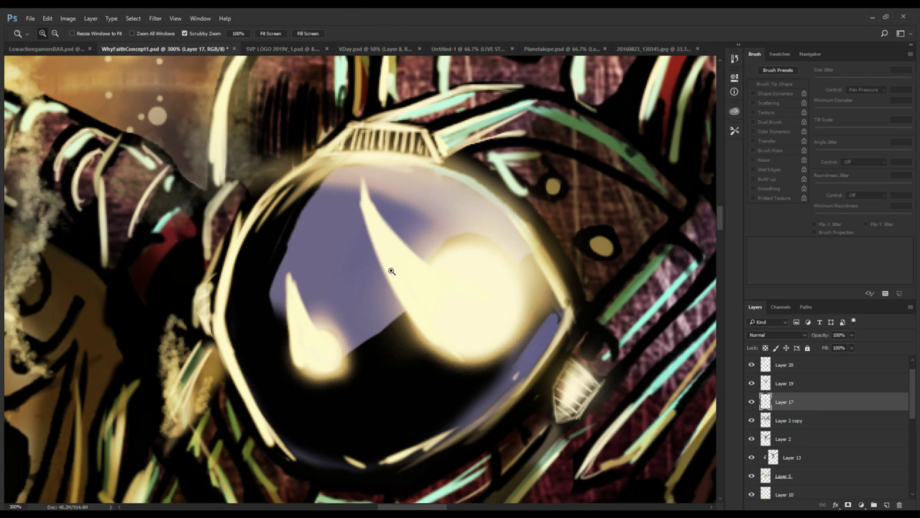
{"action": "left_click_drag", "start_coordinate": [388, 284], "coordinate": [185, 289]}
{"action": "left_click", "coordinate": [236, 245], "text": "alt"}
{"action": "left_click", "coordinate": [236, 245], "text": "alt"}
{"action": "left_click", "coordinate": [236, 245], "text": "alt"}
{"action": "left_click", "coordinate": [236, 245], "text": "alt"}
{"action": "left_click_drag", "start_coordinate": [238, 305], "coordinate": [341, 245]}
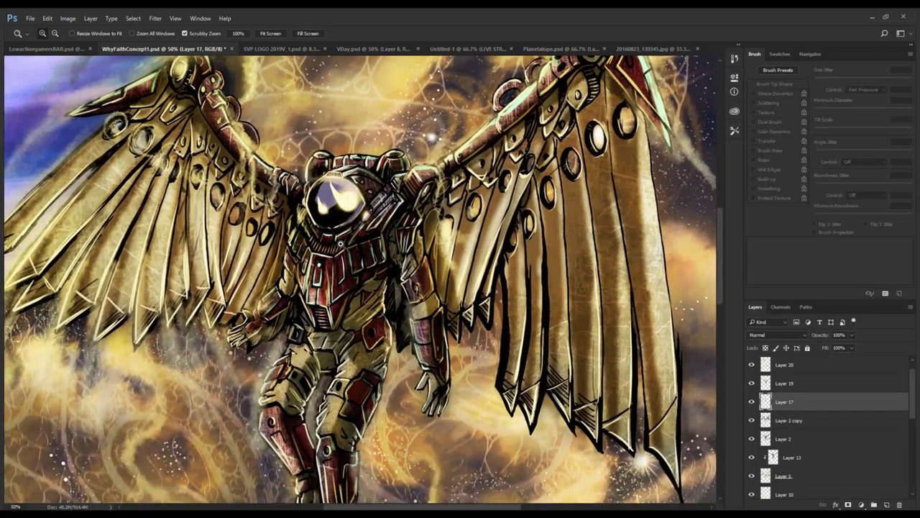
{"action": "left_click", "coordinate": [341, 244]}
{"action": "left_click", "coordinate": [341, 244]}
{"action": "mouse_move", "coordinate": [318, 178]}
{"action": "left_mouse_down"}
{"action": "mouse_move", "coordinate": [291, 321]}
{"action": "mouse_move", "coordinate": [370, 257]}
{"action": "left_mouse_up"}
{"action": "key", "text": "e"}
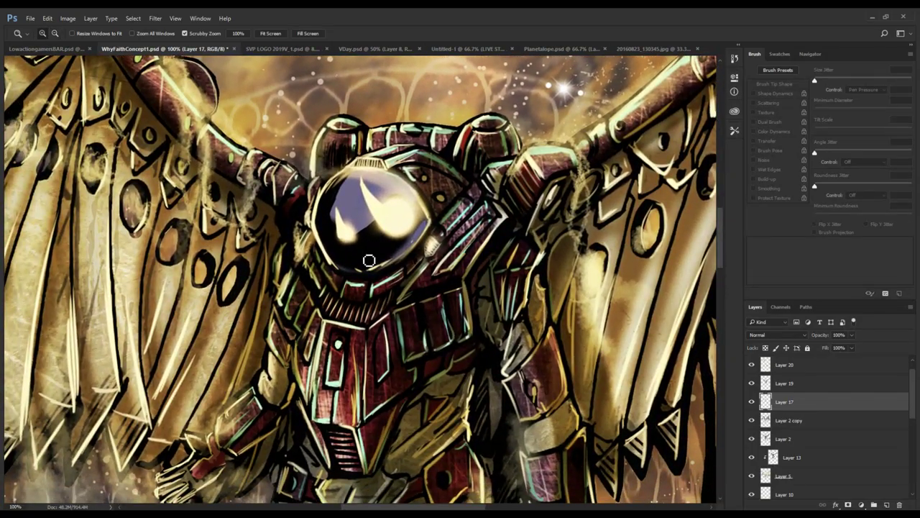
{"action": "left_click_drag", "start_coordinate": [410, 236], "coordinate": [337, 300]}
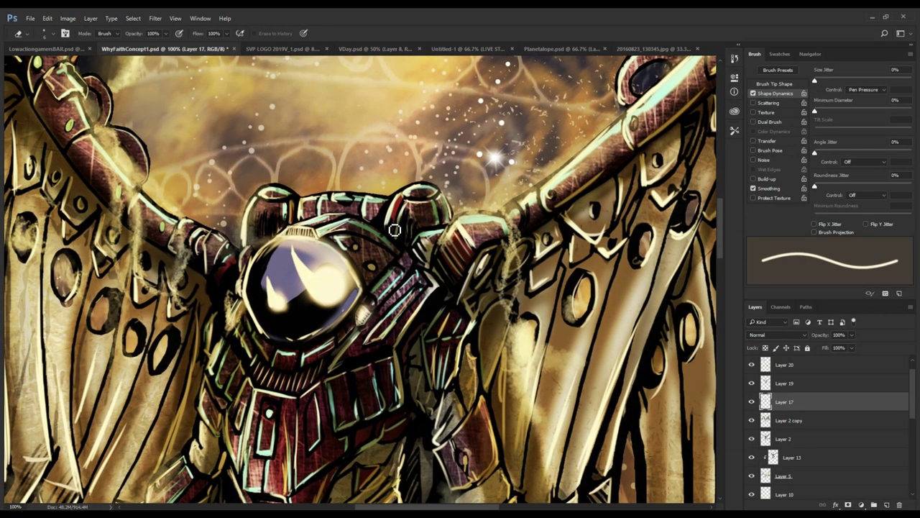
- Sample dark red, enlarge the brush and cover the black shoulder joint between the left wing's arm and the helmet
{"action": "key", "text": "b"}
{"action": "mouse_move", "coordinate": [397, 306]}
{"action": "left_mouse_down"}
{"action": "mouse_move", "coordinate": [372, 264]}
{"action": "mouse_move", "coordinate": [361, 298]}
{"action": "mouse_move", "coordinate": [410, 294]}
{"action": "left_mouse_up"}
{"action": "left_click", "coordinate": [442, 231], "text": "alt"}
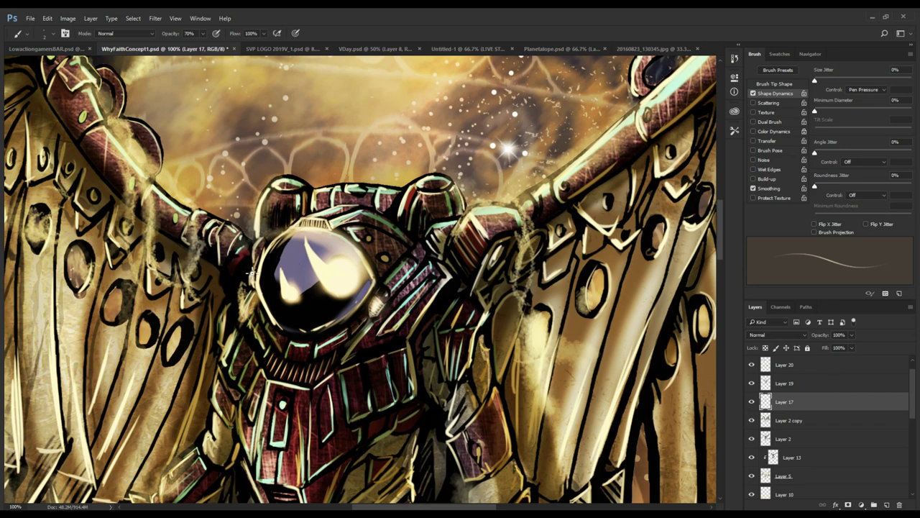
{"action": "key", "text": "bracketright"}
{"action": "key", "text": "bracketright"}
{"action": "key", "text": "bracketright"}
{"action": "key", "text": "bracketright"}
{"action": "key", "text": "bracketright"}
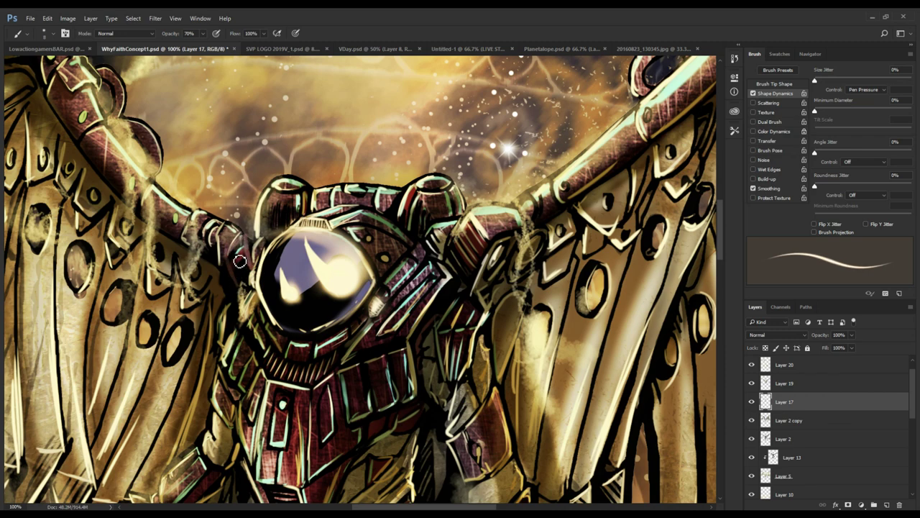
{"action": "left_click_drag", "start_coordinate": [240, 261], "coordinate": [234, 259]}
{"action": "key", "text": "bracketright"}
{"action": "key", "text": "bracketright"}
{"action": "key", "text": "bracketright"}
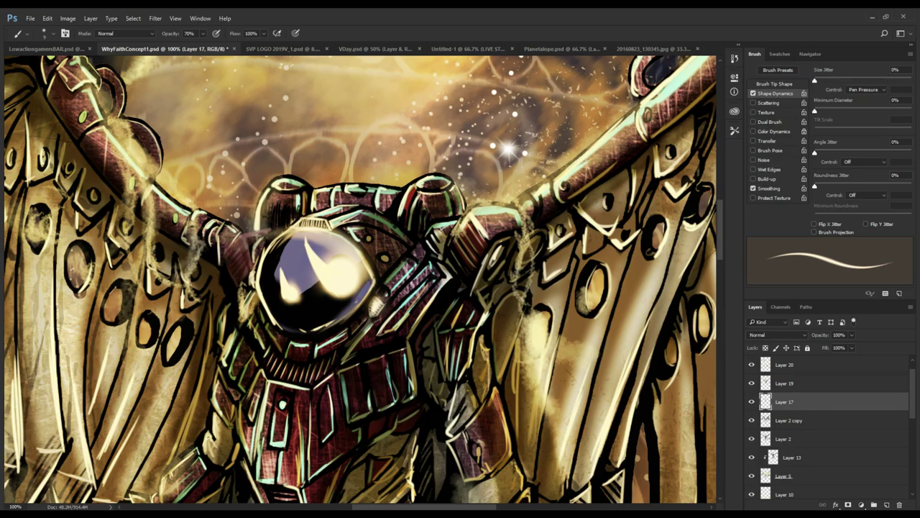
- Extend the dark red shoulder area toward the backpack beside the helmet and define its edges with thin pale lines
{"action": "scroll", "coordinate": [264, 239], "scroll_direction": "down", "scroll_amount": 6}
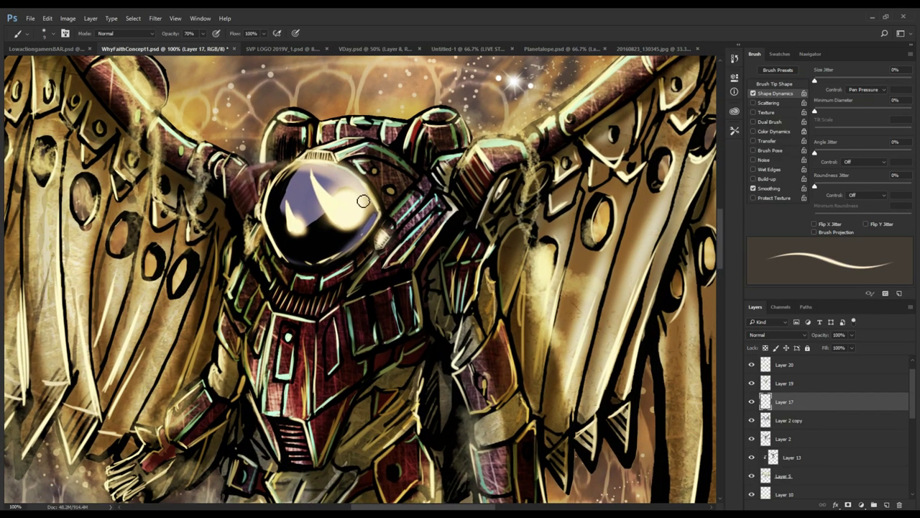
{"action": "scroll", "coordinate": [333, 220], "scroll_direction": "up", "scroll_amount": 3}
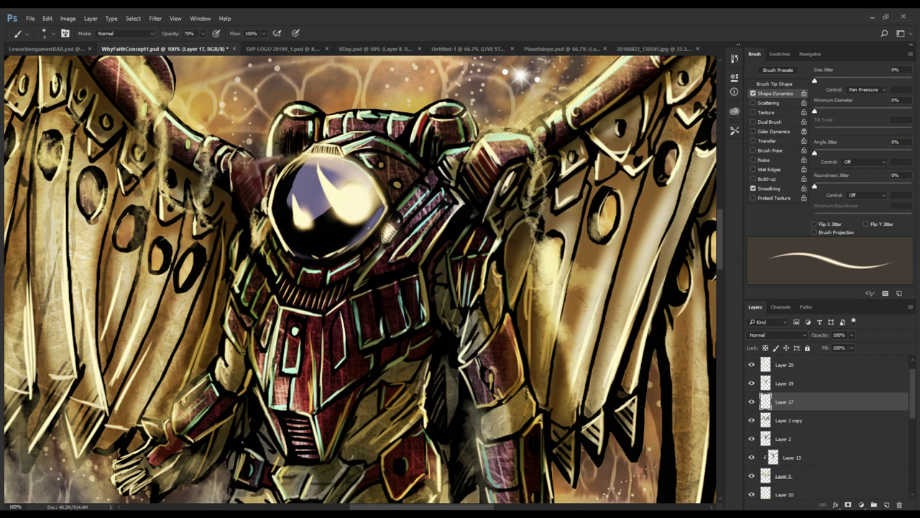
{"action": "left_click_drag", "start_coordinate": [254, 161], "coordinate": [283, 154]}
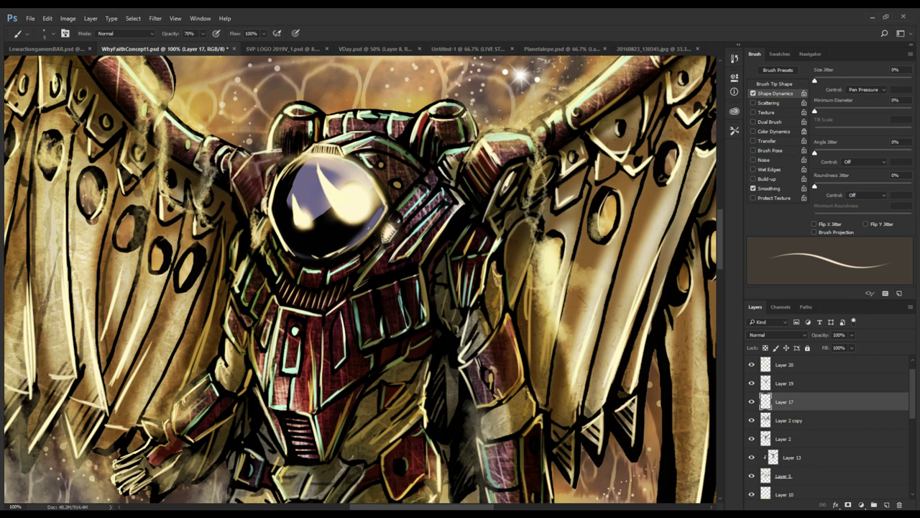
{"action": "mouse_move", "coordinate": [354, 161]}
{"action": "left_mouse_down"}
{"action": "mouse_move", "coordinate": [340, 137]}
{"action": "mouse_move", "coordinate": [270, 156]}
{"action": "mouse_move", "coordinate": [269, 174]}
{"action": "mouse_move", "coordinate": [199, 164]}
{"action": "mouse_move", "coordinate": [208, 184]}
{"action": "left_mouse_up"}
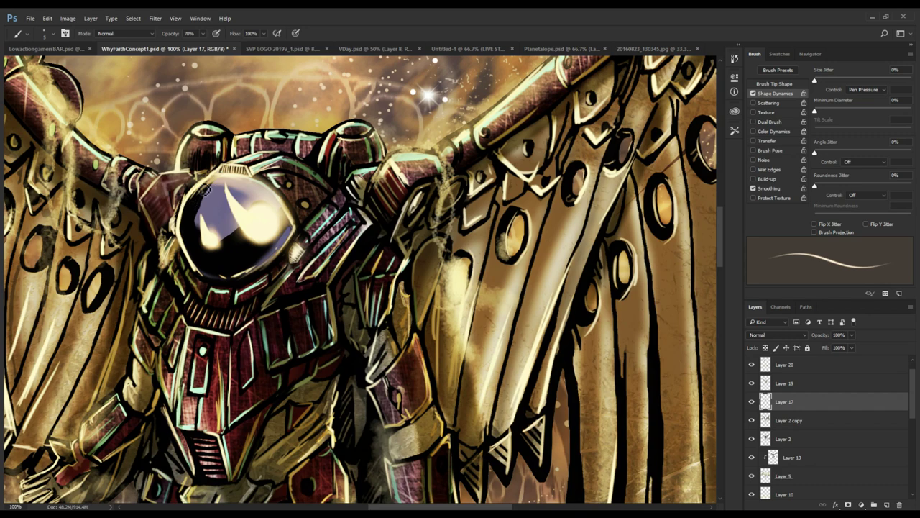
- Add dark rib lines and thin pale highlights to the red shoulder segment beside the helmet
{"action": "mouse_move", "coordinate": [184, 264]}
{"action": "left_mouse_down"}
{"action": "mouse_move", "coordinate": [159, 245]}
{"action": "mouse_move", "coordinate": [190, 263]}
{"action": "left_mouse_up"}
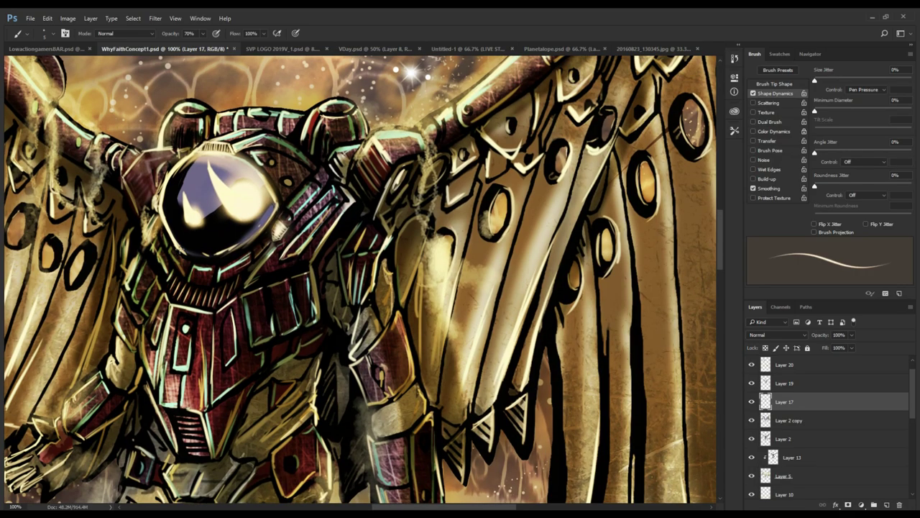
{"action": "left_click_drag", "start_coordinate": [188, 244], "coordinate": [200, 259]}
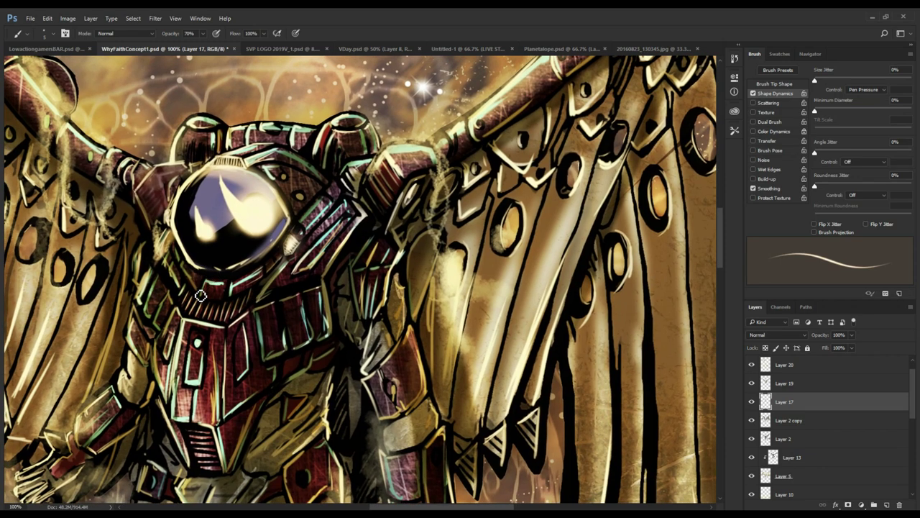
{"action": "left_click_drag", "start_coordinate": [178, 248], "coordinate": [164, 225]}
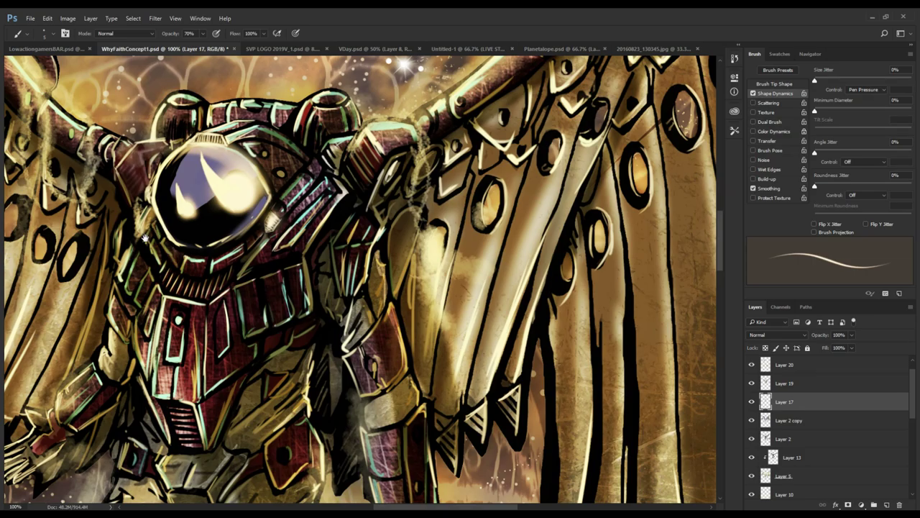
{"action": "mouse_move", "coordinate": [144, 238]}
{"action": "left_mouse_down"}
{"action": "mouse_move", "coordinate": [175, 293]}
{"action": "mouse_move", "coordinate": [187, 253]}
{"action": "mouse_move", "coordinate": [200, 288]}
{"action": "mouse_move", "coordinate": [218, 228]}
{"action": "mouse_move", "coordinate": [207, 202]}
{"action": "mouse_move", "coordinate": [229, 171]}
{"action": "mouse_move", "coordinate": [266, 154]}
{"action": "mouse_move", "coordinate": [246, 215]}
{"action": "mouse_move", "coordinate": [239, 172]}
{"action": "mouse_move", "coordinate": [261, 155]}
{"action": "mouse_move", "coordinate": [240, 175]}
{"action": "mouse_move", "coordinate": [245, 191]}
{"action": "mouse_move", "coordinate": [279, 157]}
{"action": "mouse_move", "coordinate": [237, 243]}
{"action": "mouse_move", "coordinate": [220, 210]}
{"action": "left_mouse_up"}
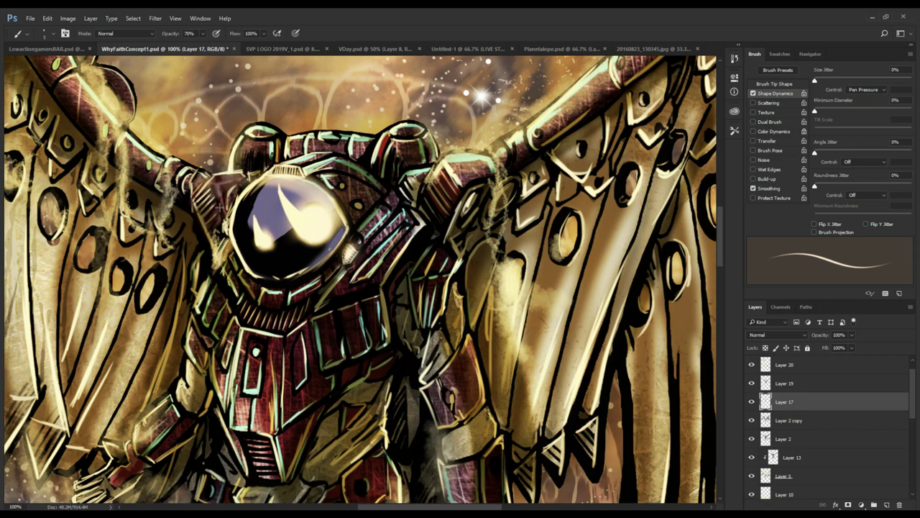
{"action": "mouse_move", "coordinate": [243, 203]}
{"action": "left_mouse_down"}
{"action": "mouse_move", "coordinate": [283, 228]}
{"action": "mouse_move", "coordinate": [232, 208]}
{"action": "left_mouse_up"}
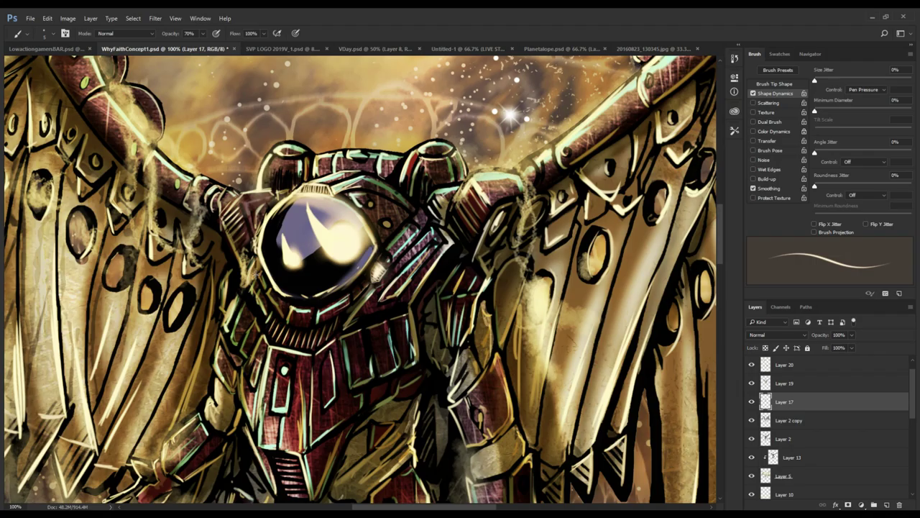
- Examine the whole illustration, then the astronaut's torso, arms and legs up close
{"action": "mouse_move", "coordinate": [254, 294]}
{"action": "left_mouse_down"}
{"action": "mouse_move", "coordinate": [285, 162]}
{"action": "mouse_move", "coordinate": [274, 256]}
{"action": "mouse_move", "coordinate": [241, 185]}
{"action": "mouse_move", "coordinate": [237, 236]}
{"action": "left_mouse_up"}
{"action": "key", "text": "z"}
{"action": "left_click", "coordinate": [240, 244], "text": "alt"}
{"action": "left_click", "coordinate": [234, 180], "text": "alt"}
{"action": "left_click", "coordinate": [238, 236]}
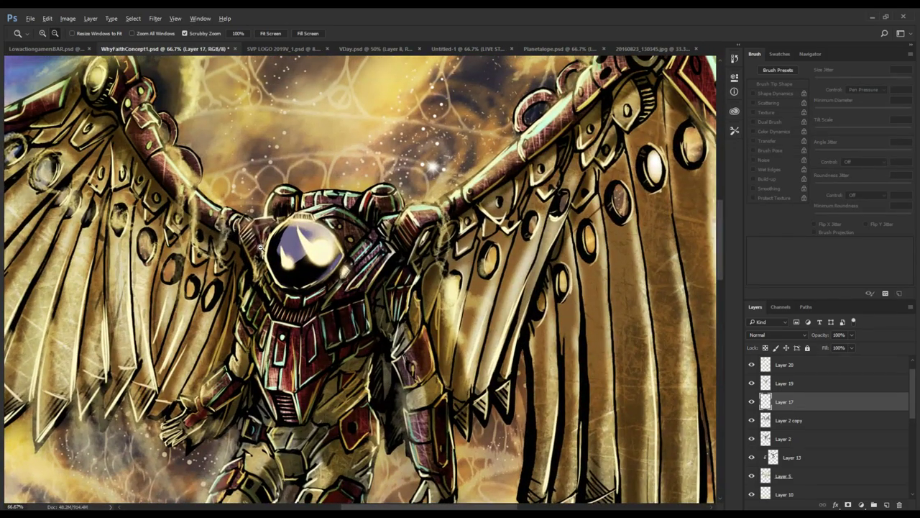
{"action": "left_click", "coordinate": [253, 276], "text": "alt"}
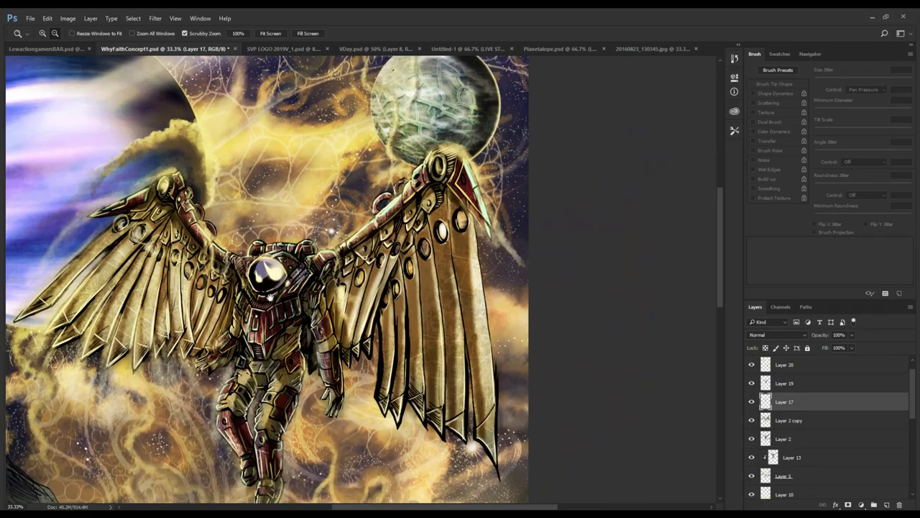
{"action": "left_click_drag", "start_coordinate": [270, 297], "coordinate": [308, 286]}
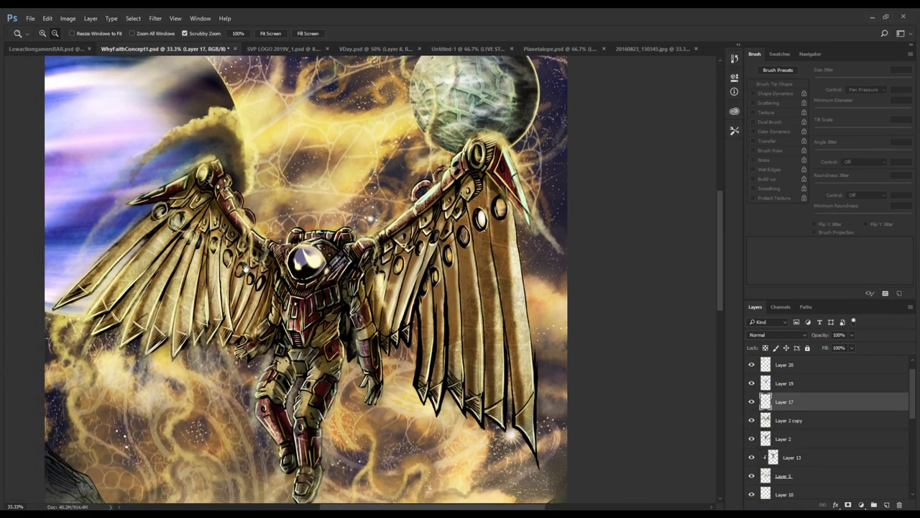
{"action": "left_click", "coordinate": [269, 272]}
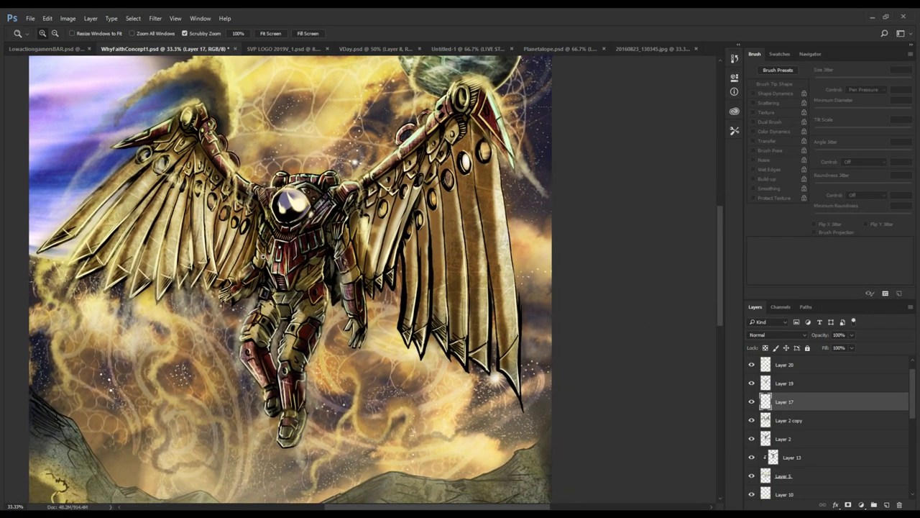
{"action": "left_click", "coordinate": [260, 233]}
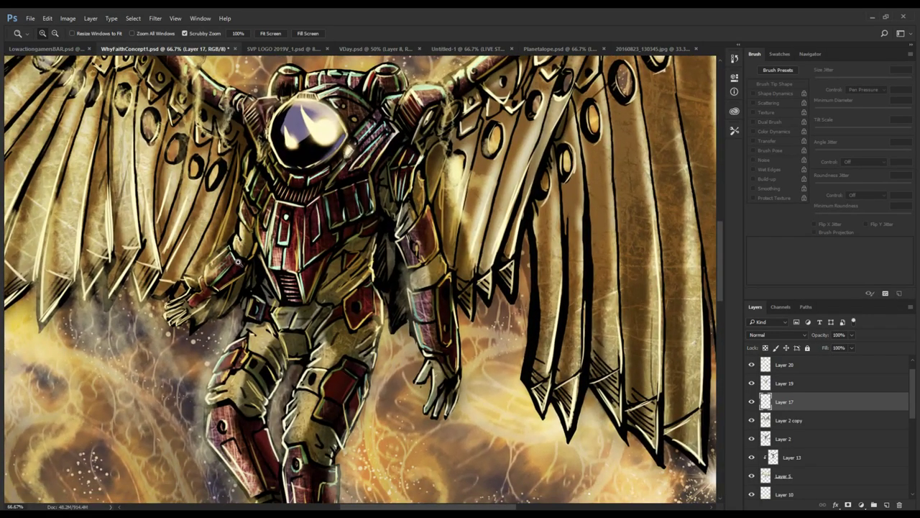
{"action": "left_click", "coordinate": [239, 262]}
{"action": "left_click_drag", "start_coordinate": [329, 323], "coordinate": [323, 229]}
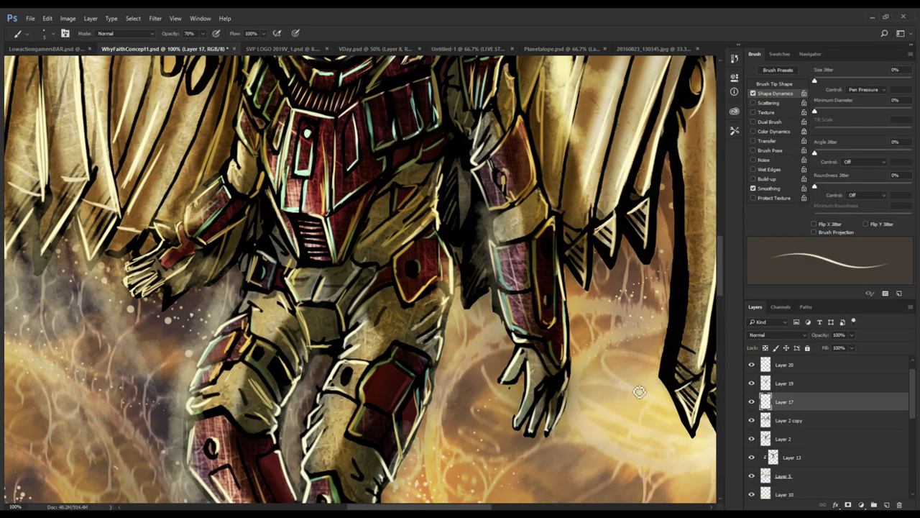
- Select Layer 5 and paint over the pale upper part of the astronaut's pelvis plate with a darker grey
{"action": "left_click", "coordinate": [811, 456]}
{"action": "left_click", "coordinate": [811, 475]}
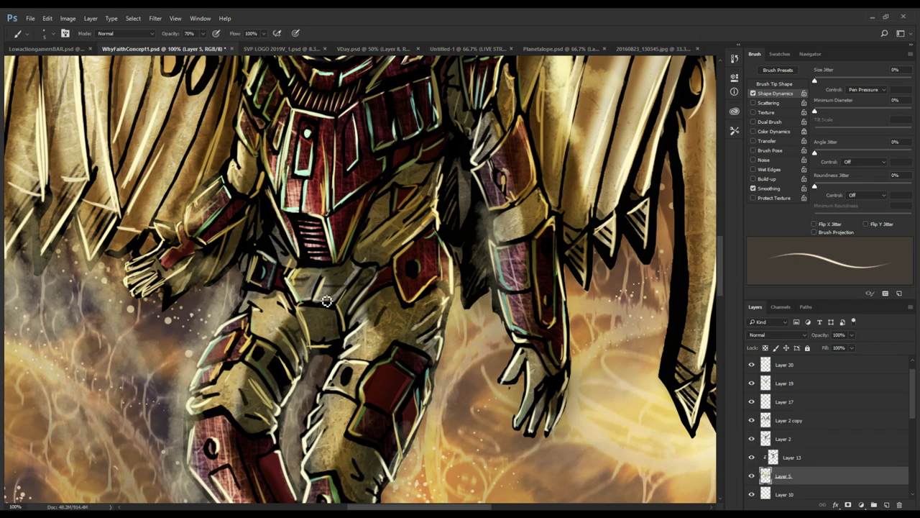
{"action": "left_click_drag", "start_coordinate": [308, 271], "coordinate": [291, 287]}
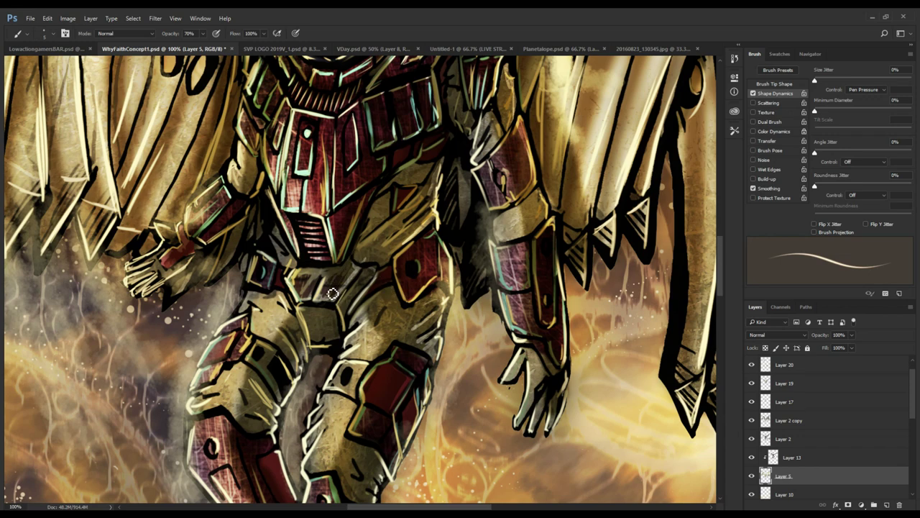
- Enlarge the brush and darken the remaining pale patches across the middle of the pelvis plate on Layer 5
{"action": "key", "text": "bracketright"}
{"action": "mouse_move", "coordinate": [333, 294]}
{"action": "left_mouse_down"}
{"action": "mouse_move", "coordinate": [353, 268]}
{"action": "mouse_move", "coordinate": [302, 298]}
{"action": "left_mouse_up"}
{"action": "key", "text": "bracketright"}
{"action": "scroll", "coordinate": [309, 305], "scroll_direction": "up", "scroll_amount": 2}
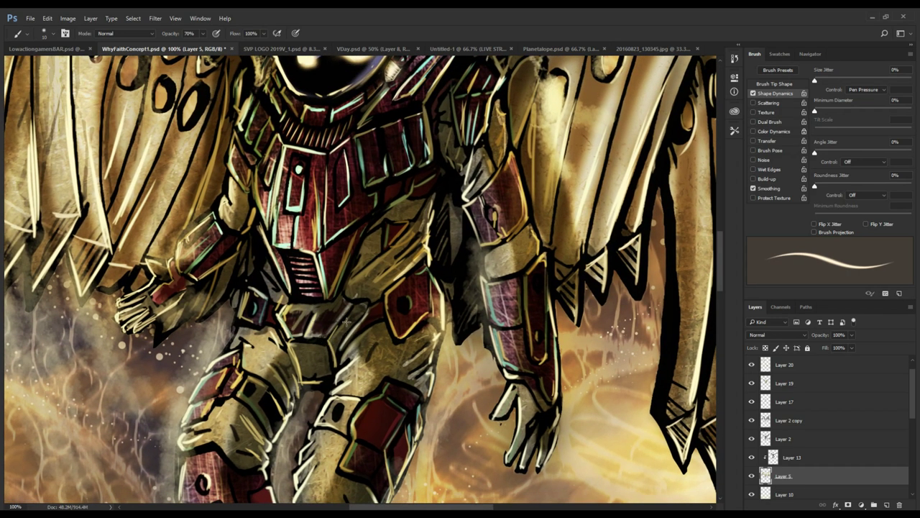
- Reduce the brush size and make Layer 20 active, hiding and reshowing it to check its contents
{"action": "left_click", "coordinate": [791, 384]}
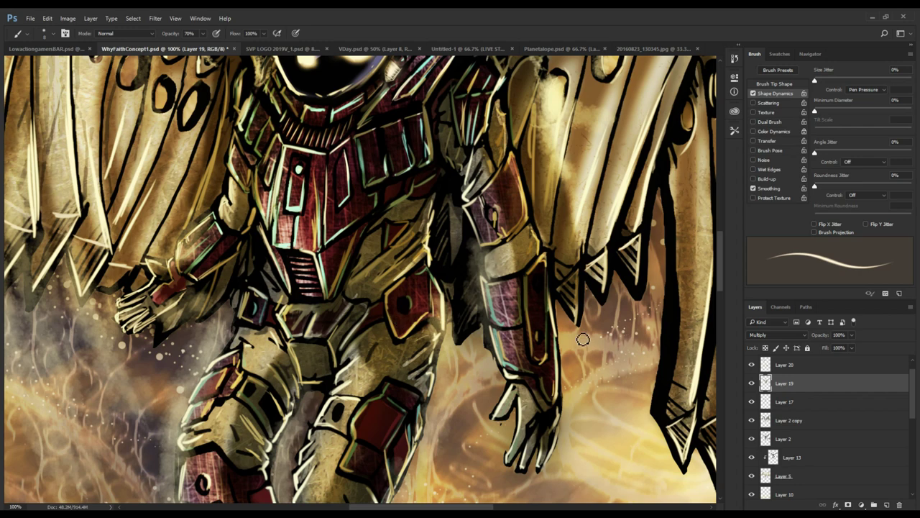
{"action": "key", "text": "bracketleft"}
{"action": "key", "text": "bracketleft"}
{"action": "key", "text": "bracketleft"}
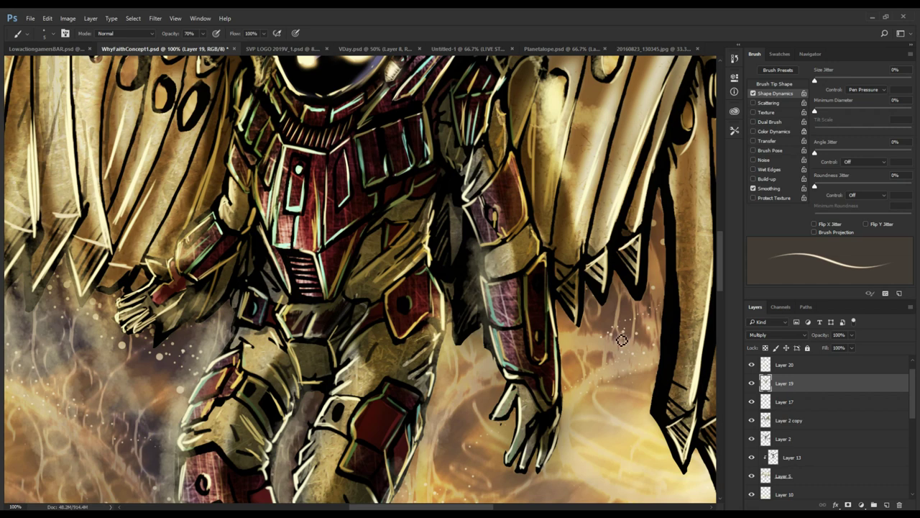
{"action": "left_click_drag", "start_coordinate": [915, 387], "coordinate": [914, 360]}
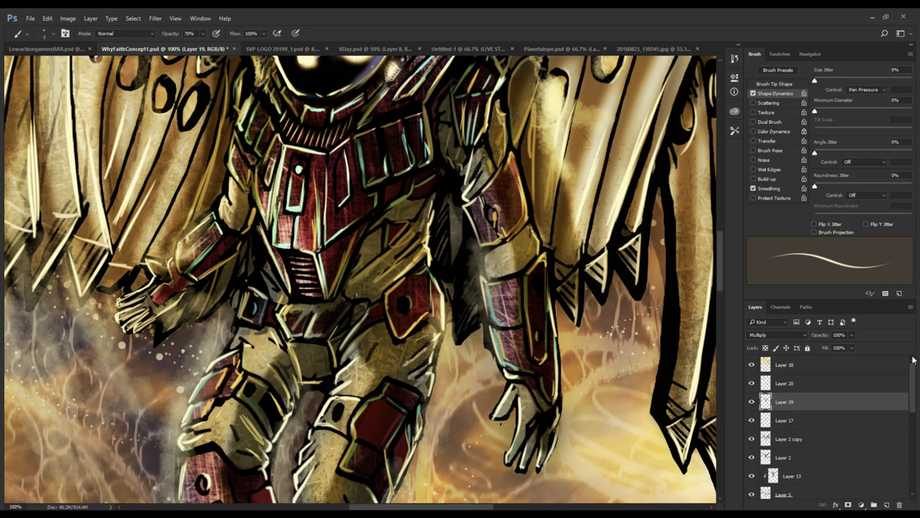
{"action": "left_click", "coordinate": [862, 384]}
{"action": "left_click", "coordinate": [753, 383]}
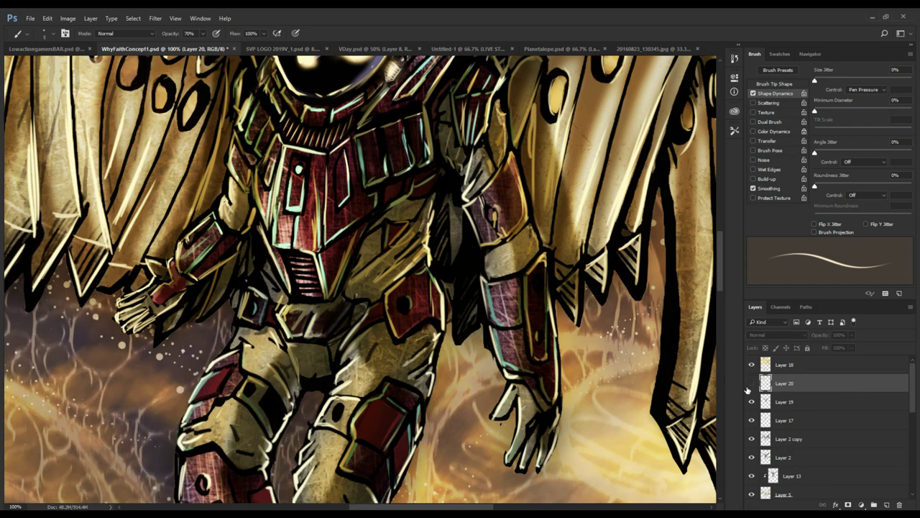
{"action": "left_click", "coordinate": [752, 384]}
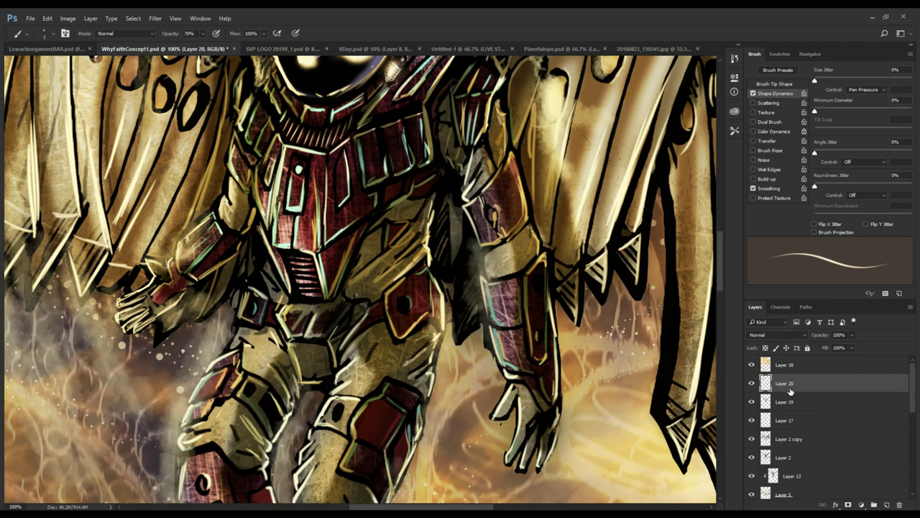
- Hatch thin dark lines over the belt beside the pelvis plate and across the waist folds on Layer 20
{"action": "left_click_drag", "start_coordinate": [398, 312], "coordinate": [407, 306]}
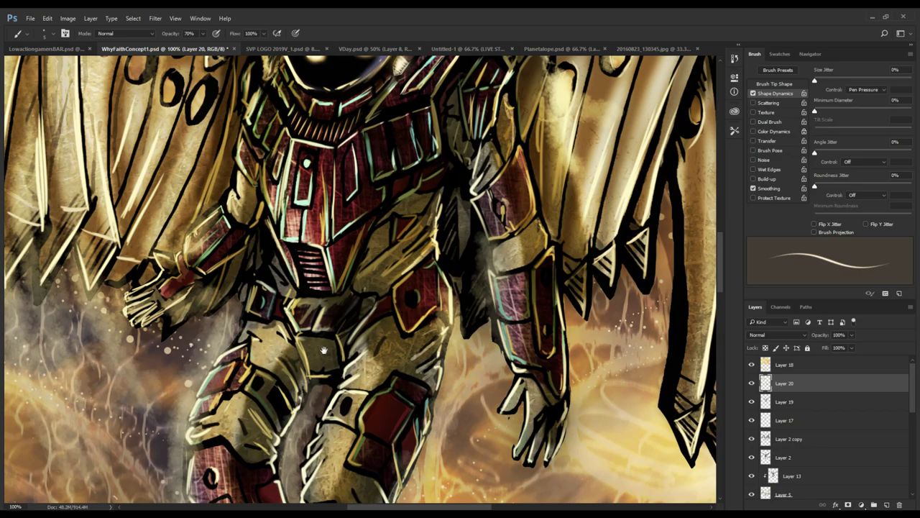
{"action": "left_click_drag", "start_coordinate": [324, 350], "coordinate": [408, 293]}
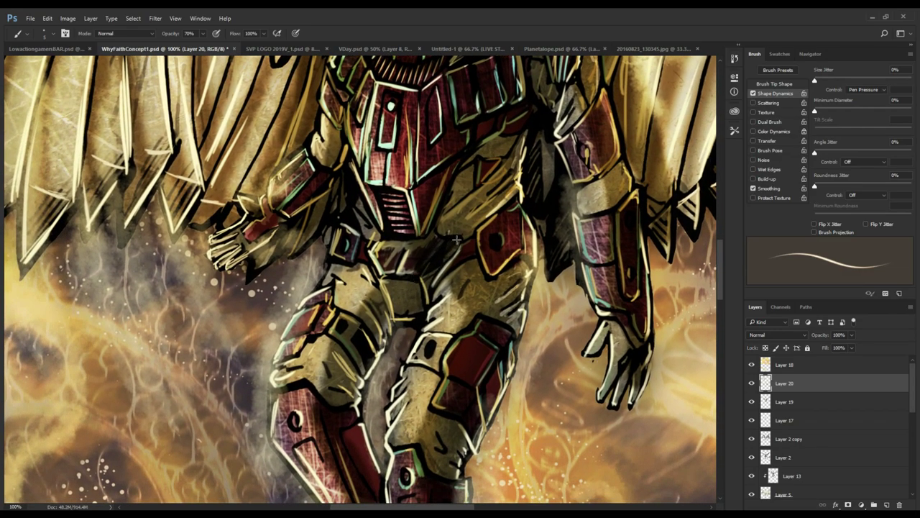
{"action": "left_click_drag", "start_coordinate": [423, 271], "coordinate": [343, 329]}
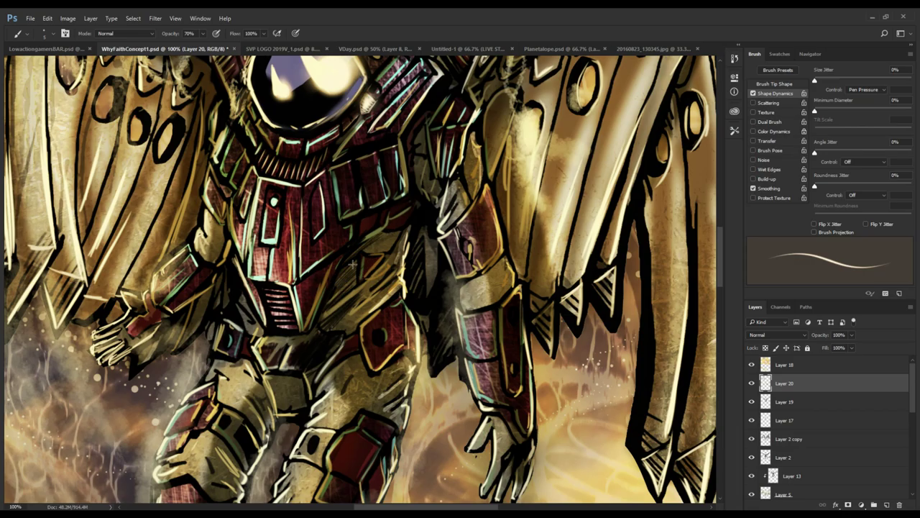
{"action": "left_click_drag", "start_coordinate": [356, 311], "coordinate": [386, 235]}
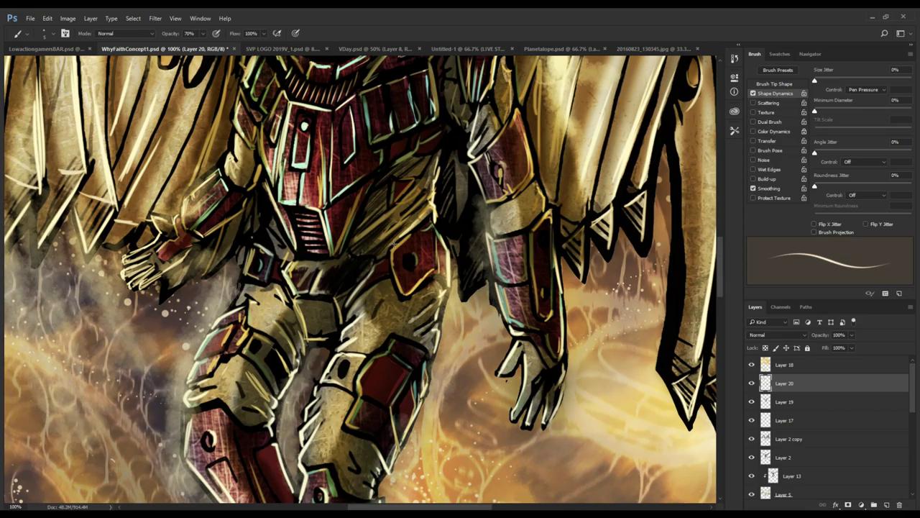
{"action": "scroll", "coordinate": [392, 234], "scroll_direction": "down", "scroll_amount": 2}
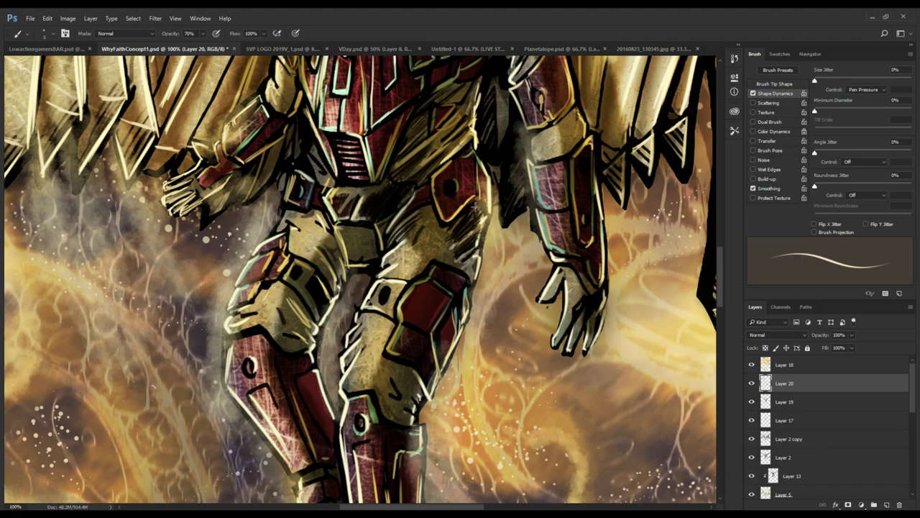
- Add dark hatching to the front leg's upper thigh below the red hip plate and along its outer edge
{"action": "left_click_drag", "start_coordinate": [476, 210], "coordinate": [401, 323]}
{"action": "left_click_drag", "start_coordinate": [404, 373], "coordinate": [390, 325]}
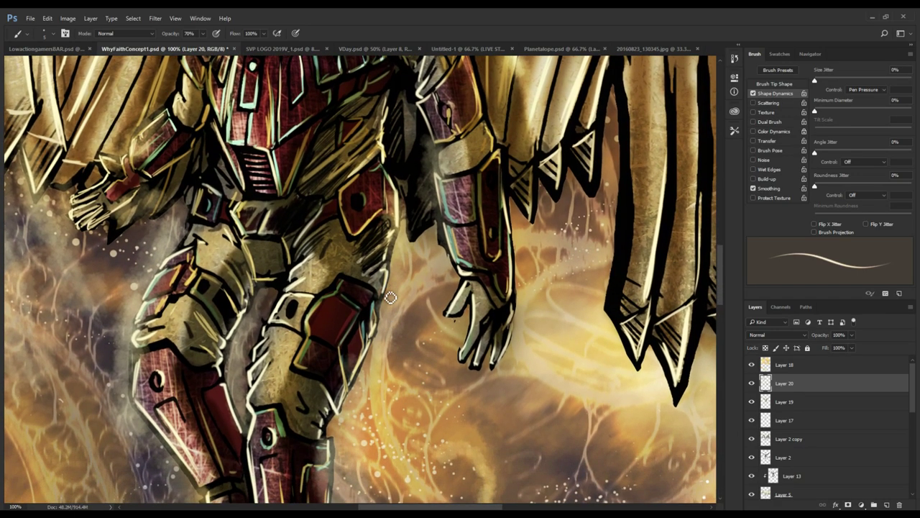
{"action": "mouse_move", "coordinate": [390, 295]}
{"action": "left_mouse_down"}
{"action": "mouse_move", "coordinate": [393, 236]}
{"action": "mouse_move", "coordinate": [396, 244]}
{"action": "mouse_move", "coordinate": [406, 223]}
{"action": "mouse_move", "coordinate": [403, 241]}
{"action": "mouse_move", "coordinate": [426, 202]}
{"action": "left_mouse_up"}
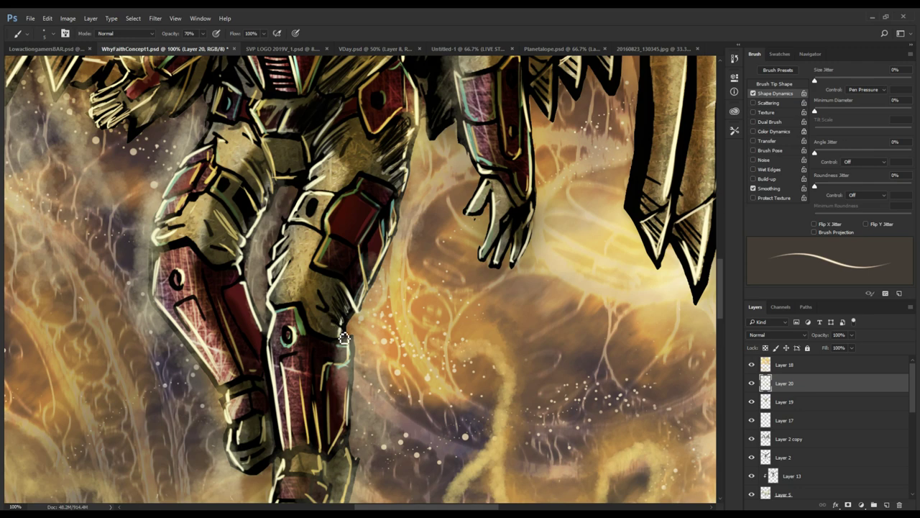
- Hatch dark fold lines into the fabric around the front leg's knee, just above the red shin armour
{"action": "left_click_drag", "start_coordinate": [344, 338], "coordinate": [338, 332]}
{"action": "mouse_move", "coordinate": [338, 232]}
{"action": "left_mouse_down"}
{"action": "mouse_move", "coordinate": [369, 311]}
{"action": "mouse_move", "coordinate": [353, 290]}
{"action": "mouse_move", "coordinate": [376, 236]}
{"action": "mouse_move", "coordinate": [375, 244]}
{"action": "left_mouse_up"}
{"action": "key", "text": "e"}
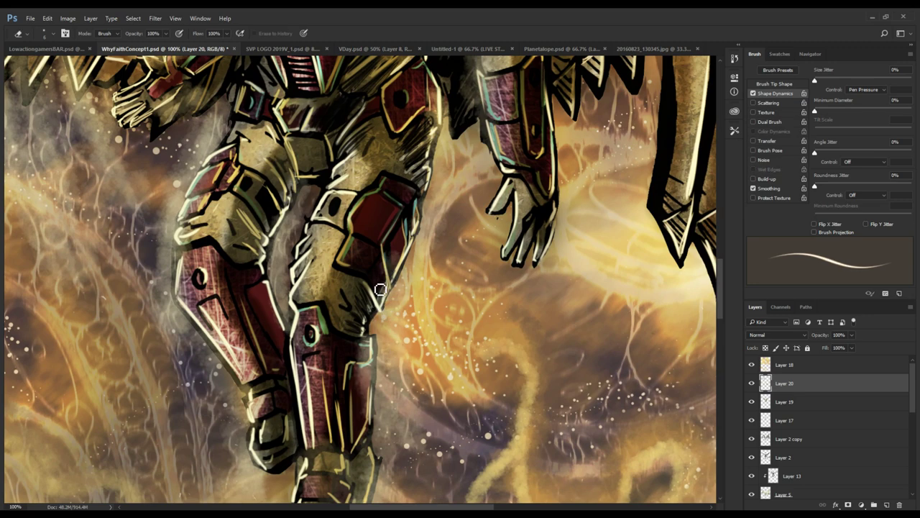
{"action": "key", "text": "b"}
{"action": "left_click_drag", "start_coordinate": [352, 309], "coordinate": [355, 325]}
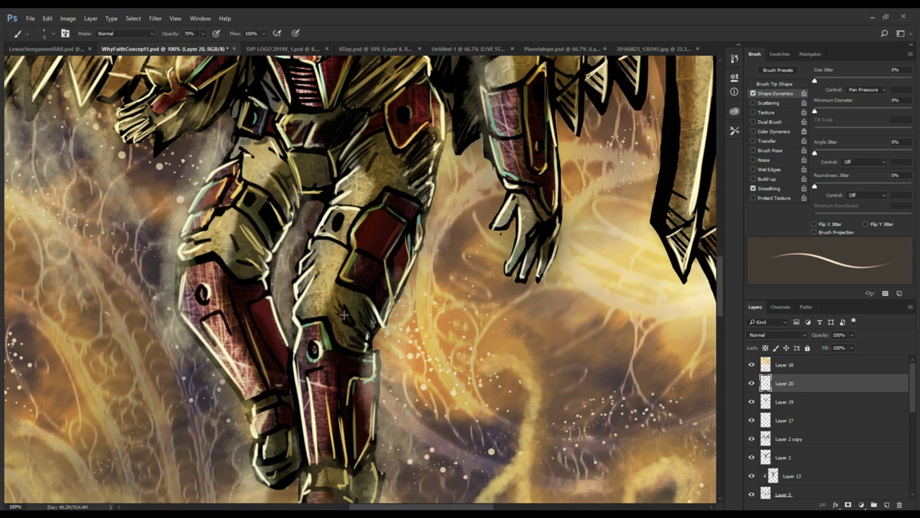
{"action": "left_click_drag", "start_coordinate": [349, 214], "coordinate": [320, 142]}
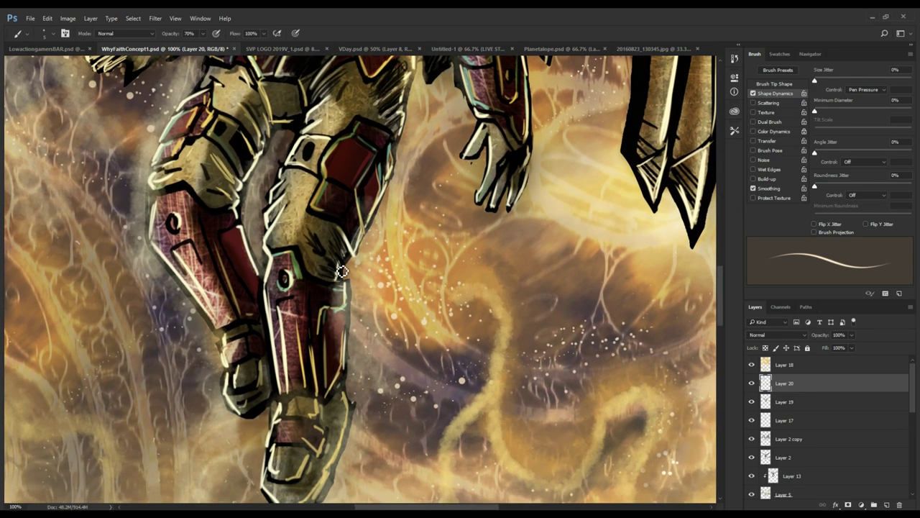
{"action": "left_click_drag", "start_coordinate": [335, 267], "coordinate": [303, 225]}
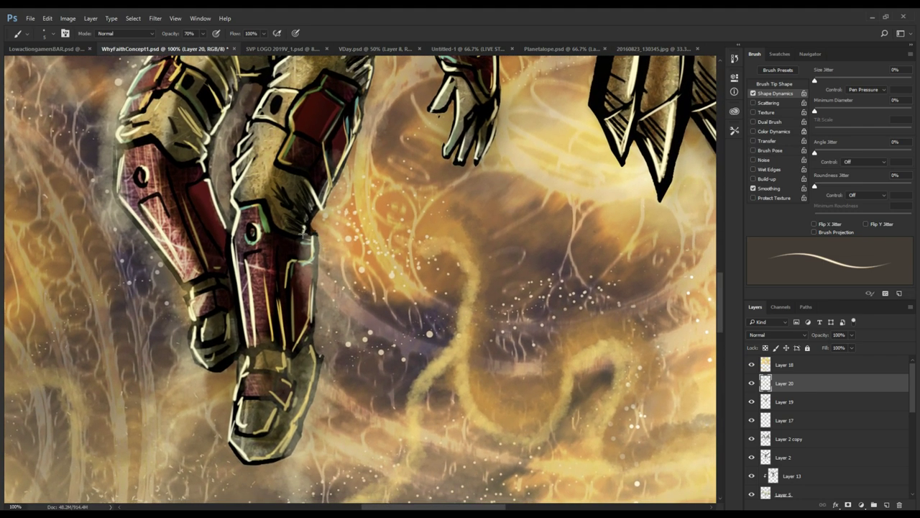
- Shade the fabric of the rear leg's knee with dark hatching above the shin armour and along the inner edge
{"action": "left_click_drag", "start_coordinate": [292, 167], "coordinate": [285, 298]}
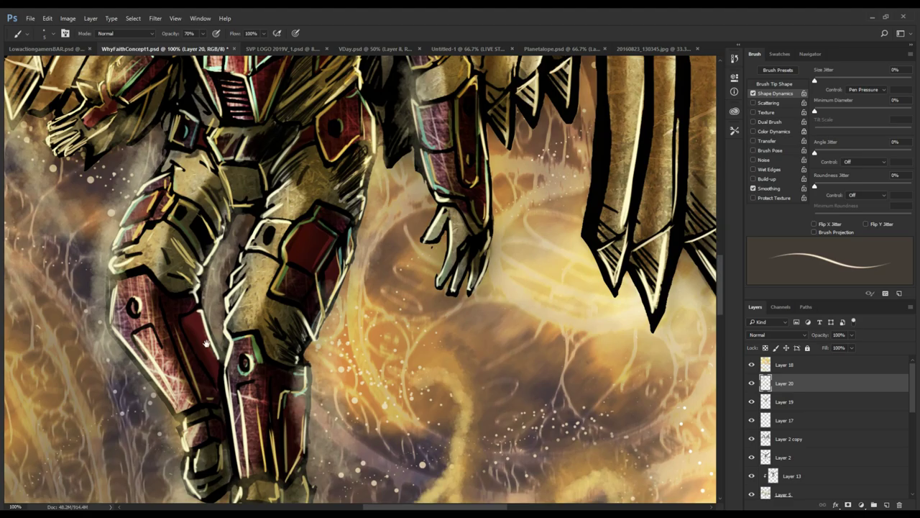
{"action": "left_click_drag", "start_coordinate": [206, 343], "coordinate": [178, 269]}
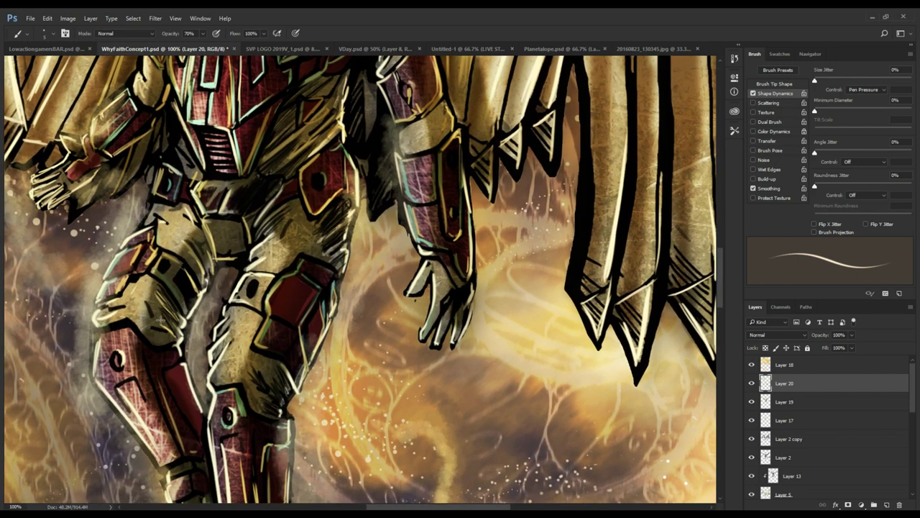
{"action": "left_click_drag", "start_coordinate": [155, 311], "coordinate": [170, 330]}
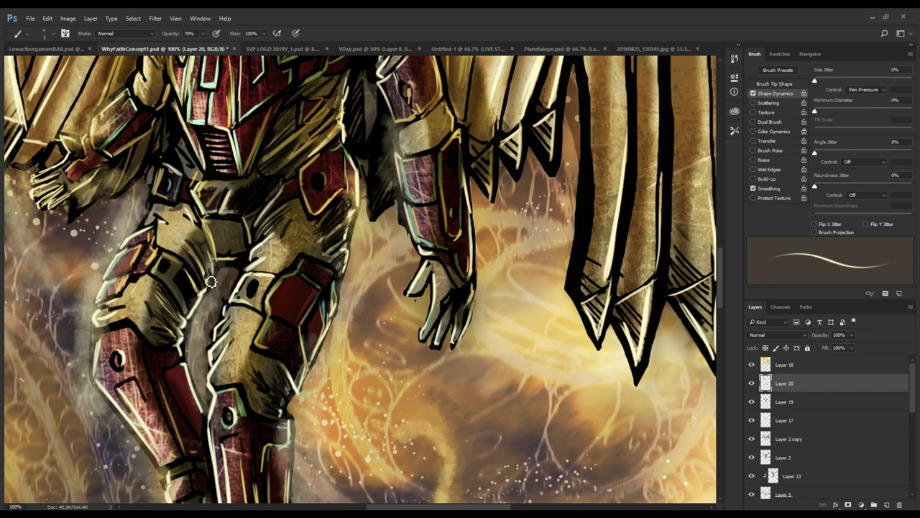
{"action": "left_click_drag", "start_coordinate": [210, 282], "coordinate": [210, 261]}
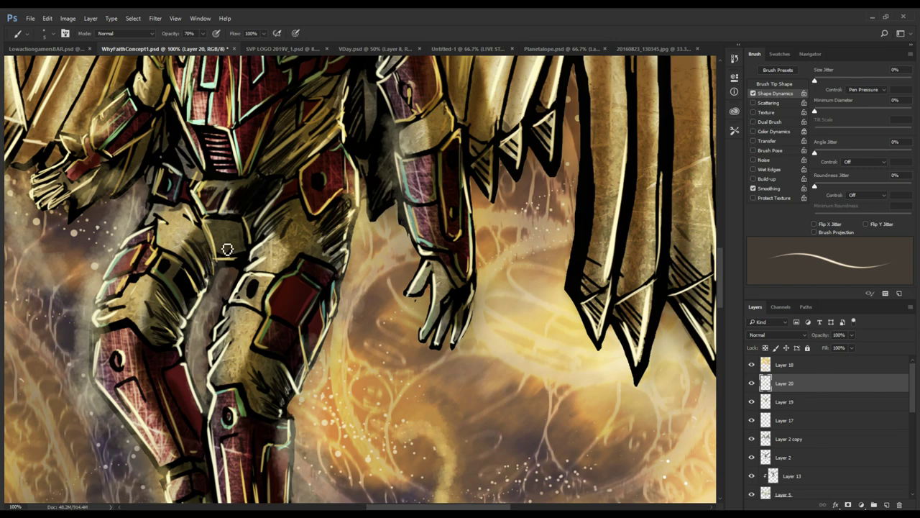
- Hatch dark fold lines down the inner side of the rear leg's thigh beside the crotch plate
{"action": "left_click_drag", "start_coordinate": [206, 224], "coordinate": [212, 260]}
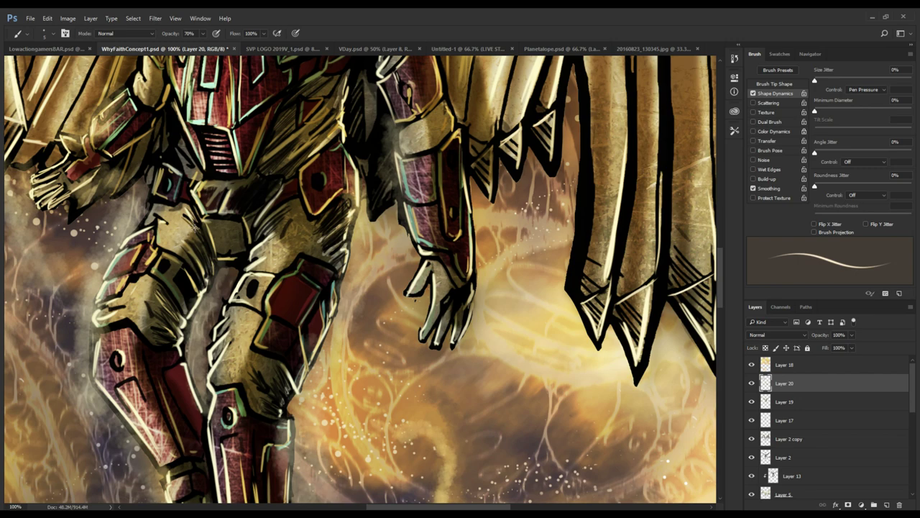
{"action": "left_click_drag", "start_coordinate": [187, 230], "coordinate": [191, 217]}
{"action": "mouse_move", "coordinate": [133, 266]}
{"action": "left_mouse_down"}
{"action": "mouse_move", "coordinate": [143, 278]}
{"action": "mouse_move", "coordinate": [132, 280]}
{"action": "left_mouse_up"}
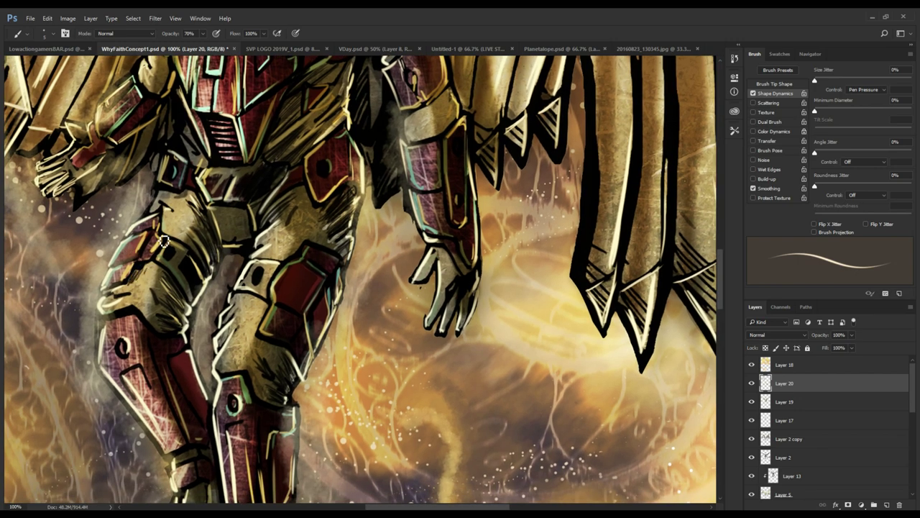
{"action": "mouse_move", "coordinate": [158, 228]}
{"action": "left_mouse_down"}
{"action": "mouse_move", "coordinate": [154, 248]}
{"action": "mouse_move", "coordinate": [148, 216]}
{"action": "mouse_move", "coordinate": [201, 221]}
{"action": "mouse_move", "coordinate": [205, 268]}
{"action": "left_mouse_up"}
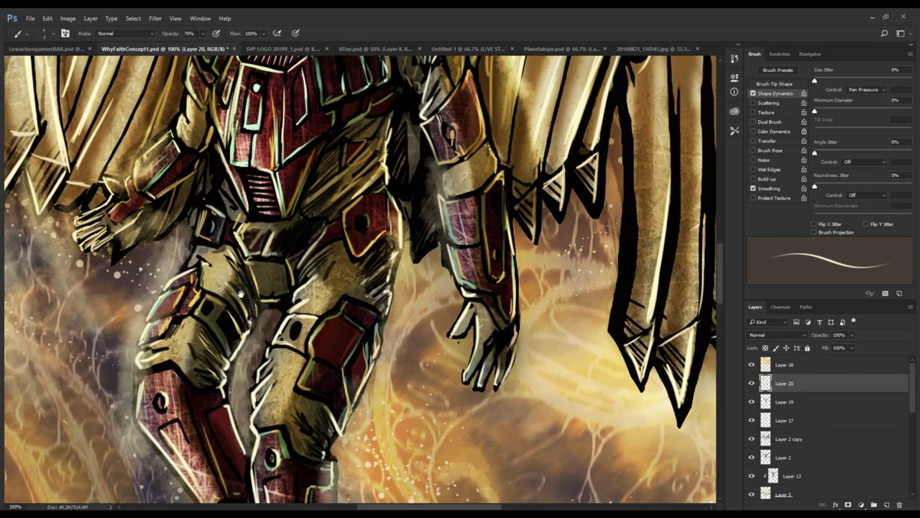
- Sample a pale tone and highlight the outer edges of the rear leg's thigh and knee and the front shin plate's inner edge
{"action": "left_click", "coordinate": [283, 325], "text": "alt"}
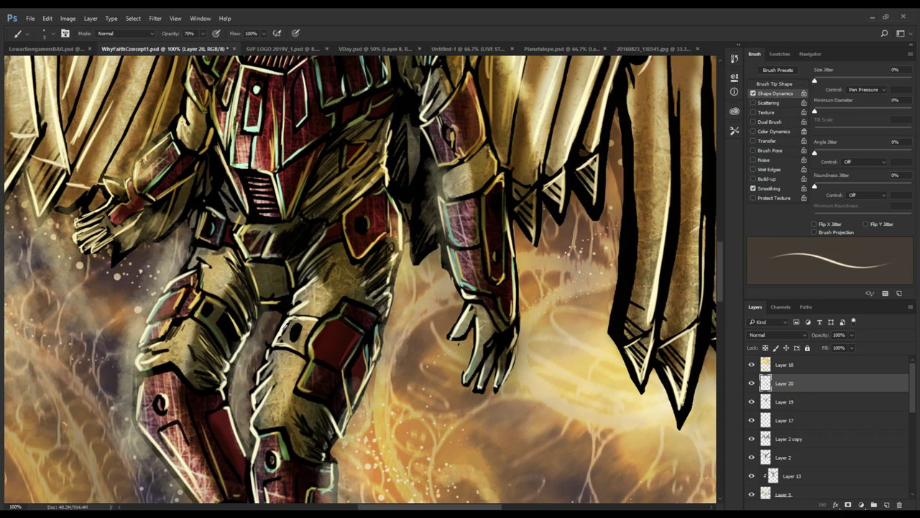
{"action": "left_click_drag", "start_coordinate": [188, 271], "coordinate": [193, 248]}
{"action": "left_click_drag", "start_coordinate": [190, 306], "coordinate": [212, 193]}
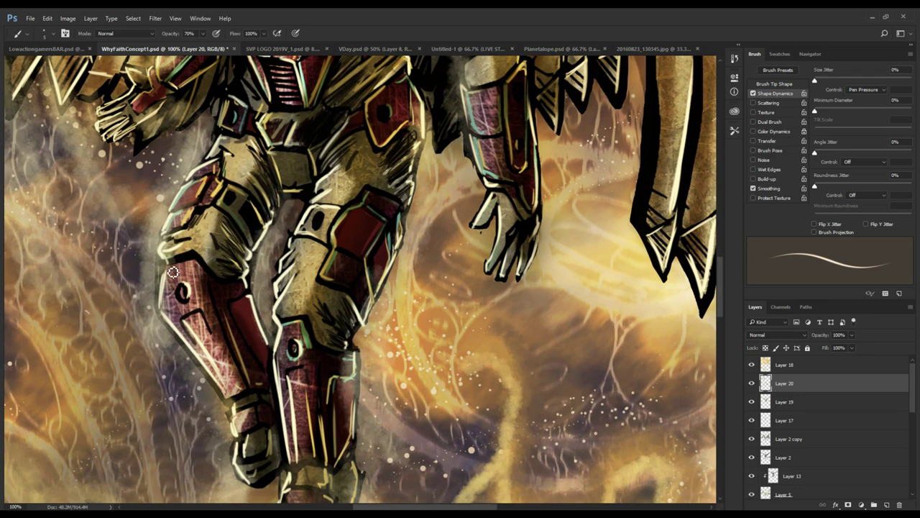
{"action": "left_click_drag", "start_coordinate": [169, 269], "coordinate": [180, 259]}
{"action": "scroll", "coordinate": [256, 325], "scroll_direction": "down", "scroll_amount": 2}
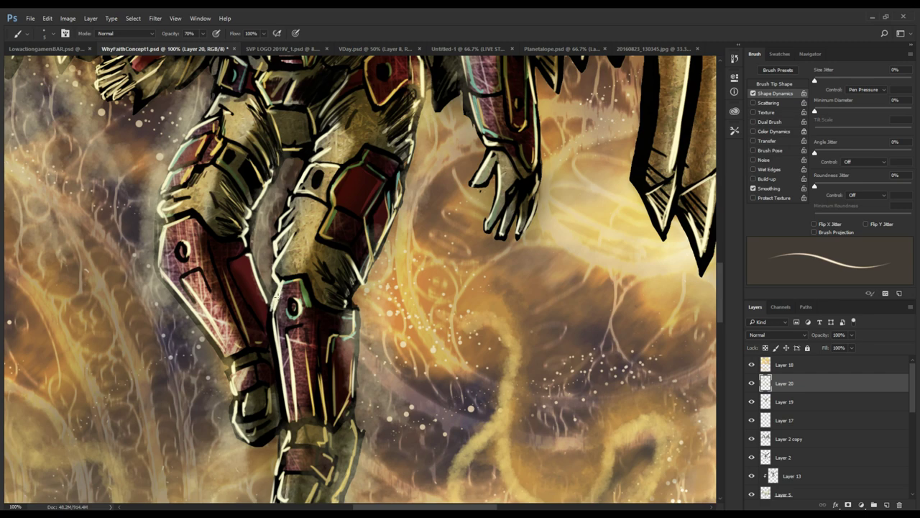
{"action": "left_click_drag", "start_coordinate": [271, 314], "coordinate": [283, 395]}
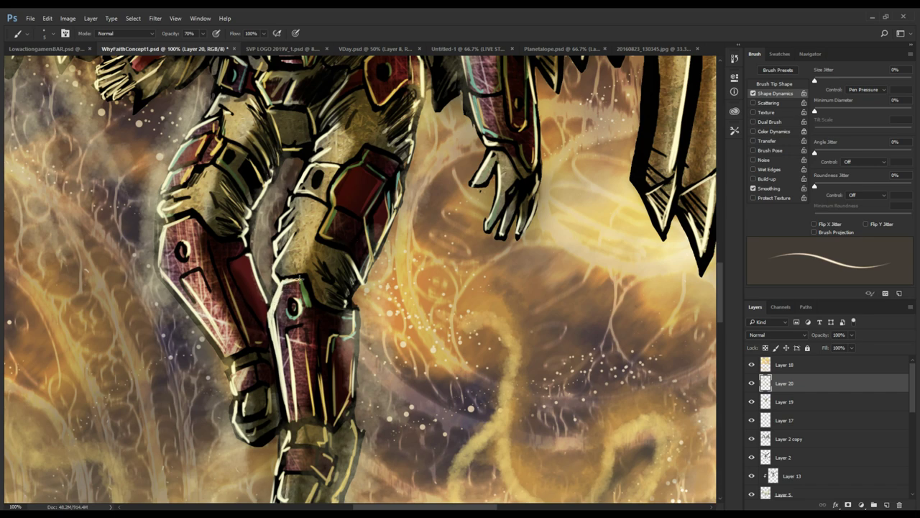
{"action": "left_click_drag", "start_coordinate": [253, 314], "coordinate": [246, 314]}
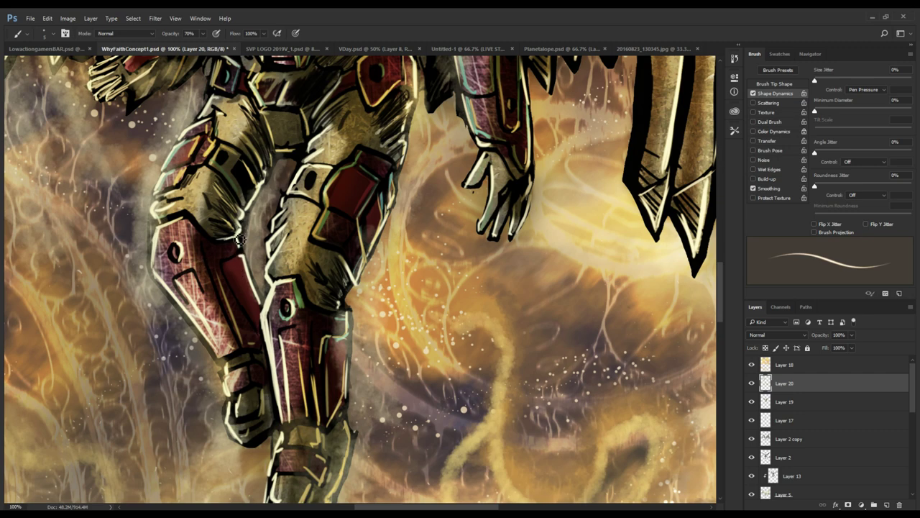
- Paint thin pale highlight strokes along the outer side of the front leg's knee, where the fabric meets the shin armour
{"action": "left_click_drag", "start_coordinate": [287, 184], "coordinate": [243, 219]}
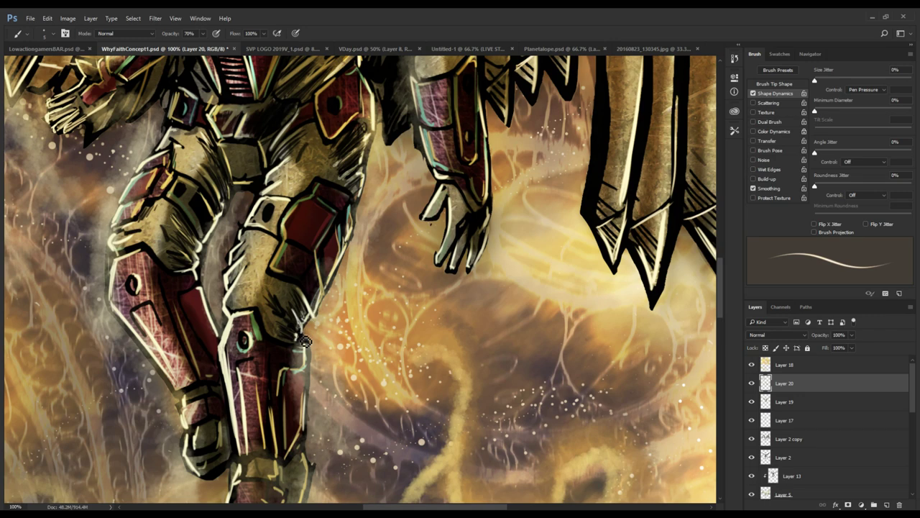
{"action": "mouse_move", "coordinate": [309, 273]}
{"action": "left_mouse_down"}
{"action": "mouse_move", "coordinate": [310, 312]}
{"action": "mouse_move", "coordinate": [281, 303]}
{"action": "mouse_move", "coordinate": [280, 314]}
{"action": "left_mouse_up"}
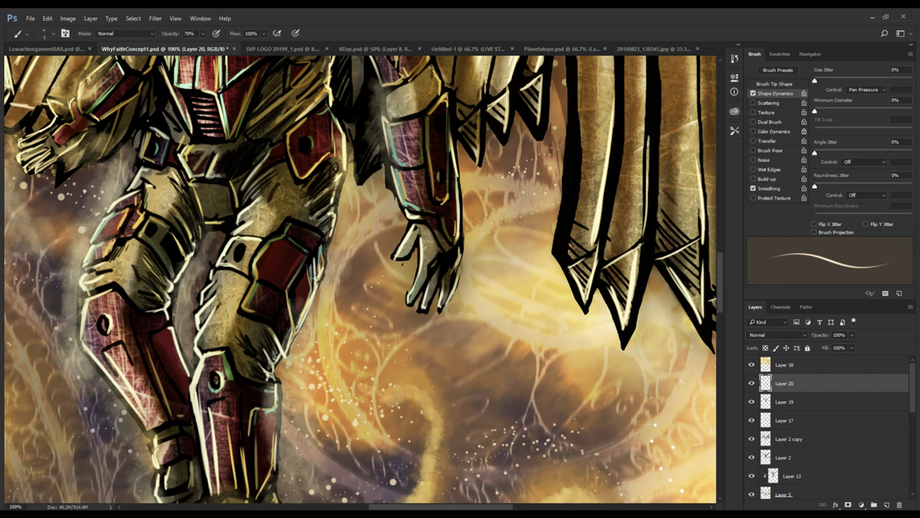
{"action": "key", "text": "e"}
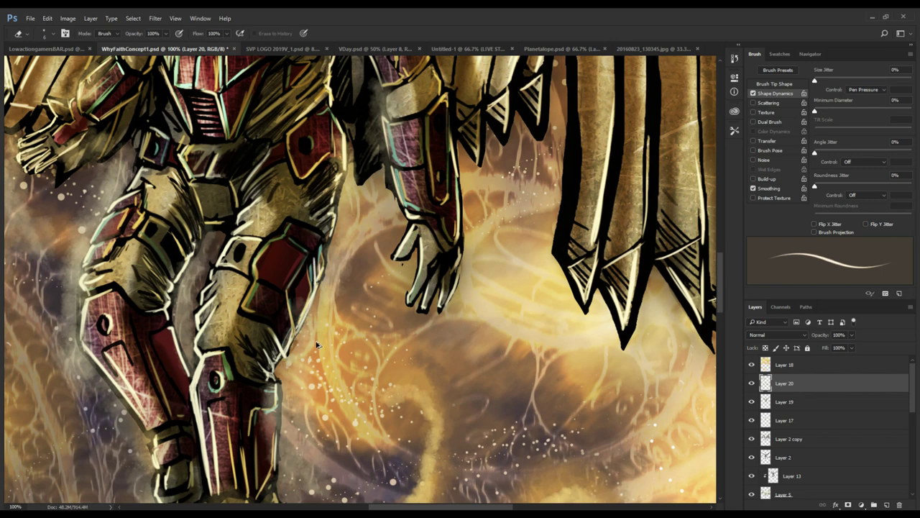
{"action": "key", "text": "b"}
{"action": "left_click_drag", "start_coordinate": [309, 366], "coordinate": [293, 355]}
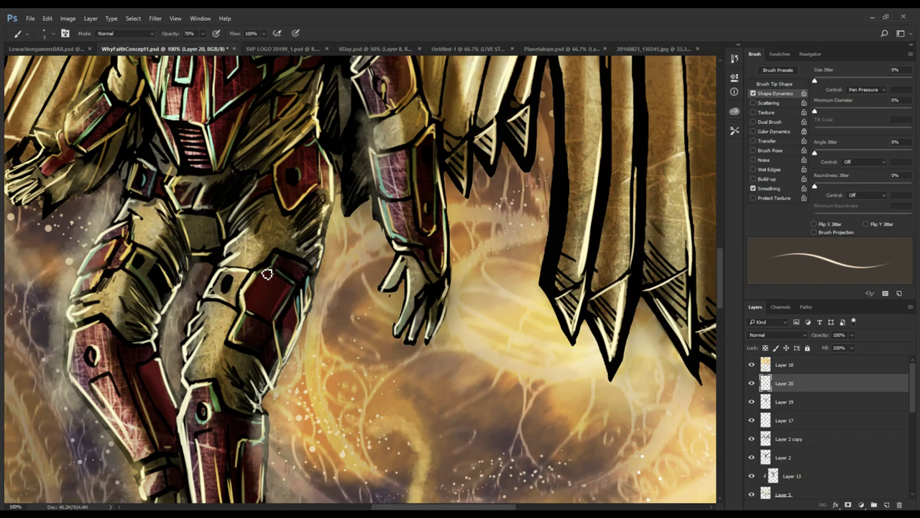
{"action": "mouse_move", "coordinate": [283, 237]}
{"action": "left_mouse_down"}
{"action": "mouse_move", "coordinate": [279, 338]}
{"action": "mouse_move", "coordinate": [271, 300]}
{"action": "mouse_move", "coordinate": [293, 378]}
{"action": "mouse_move", "coordinate": [251, 331]}
{"action": "left_mouse_up"}
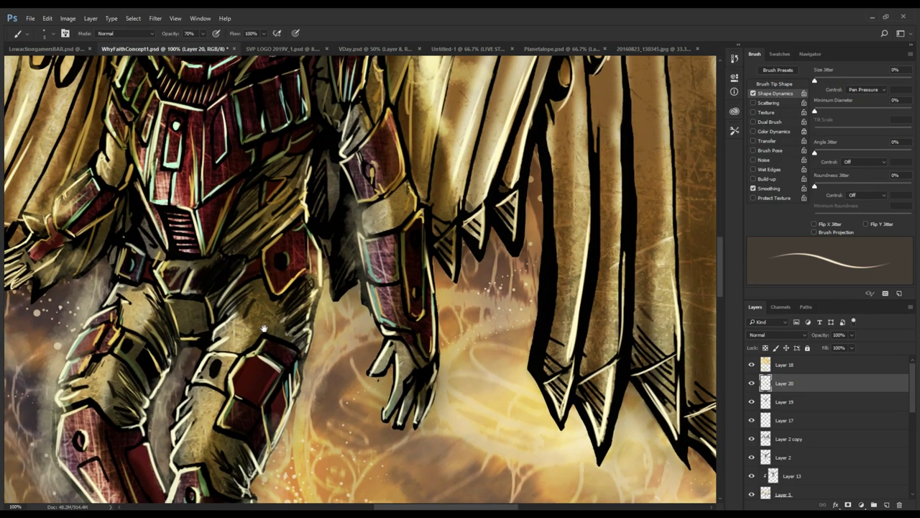
{"action": "left_click_drag", "start_coordinate": [240, 296], "coordinate": [268, 341]}
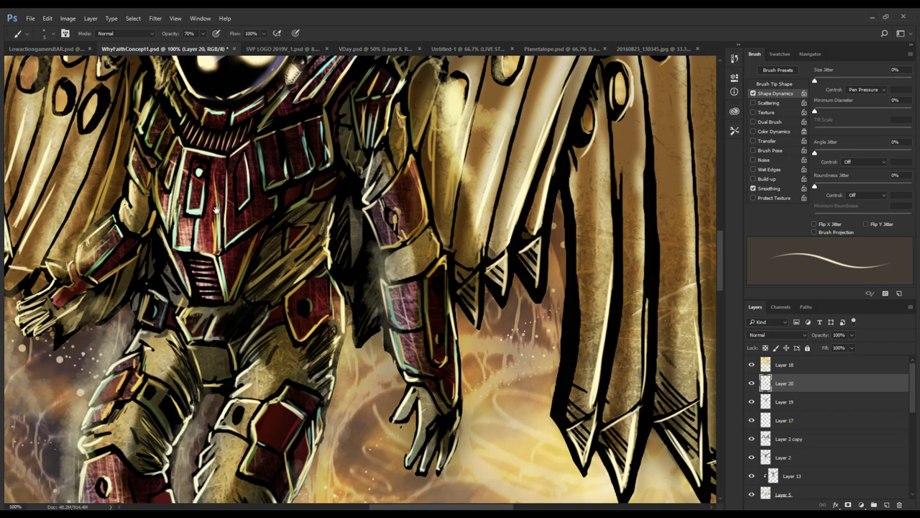
- Look over the chest armour, helmet, backpack and shoulder joints for areas that still need shading or highlights
{"action": "left_click_drag", "start_coordinate": [215, 210], "coordinate": [233, 233]}
{"action": "mouse_move", "coordinate": [269, 194]}
{"action": "left_mouse_down"}
{"action": "mouse_move", "coordinate": [251, 209]}
{"action": "mouse_move", "coordinate": [283, 220]}
{"action": "mouse_move", "coordinate": [260, 246]}
{"action": "left_mouse_up"}
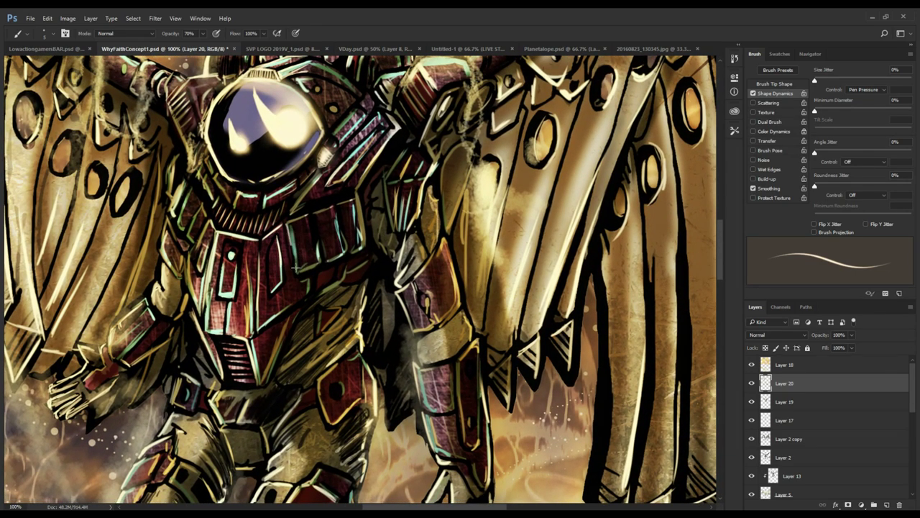
{"action": "left_click_drag", "start_coordinate": [297, 220], "coordinate": [285, 243]}
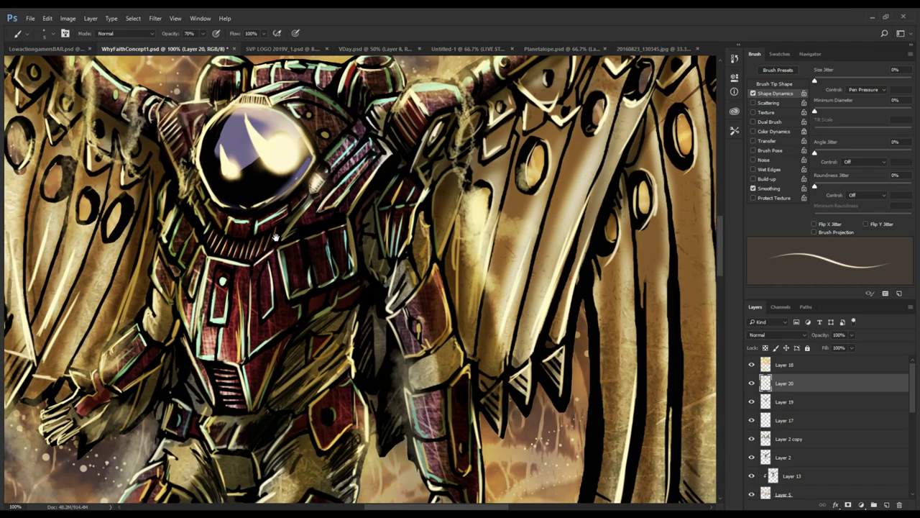
{"action": "left_click_drag", "start_coordinate": [328, 160], "coordinate": [299, 199]}
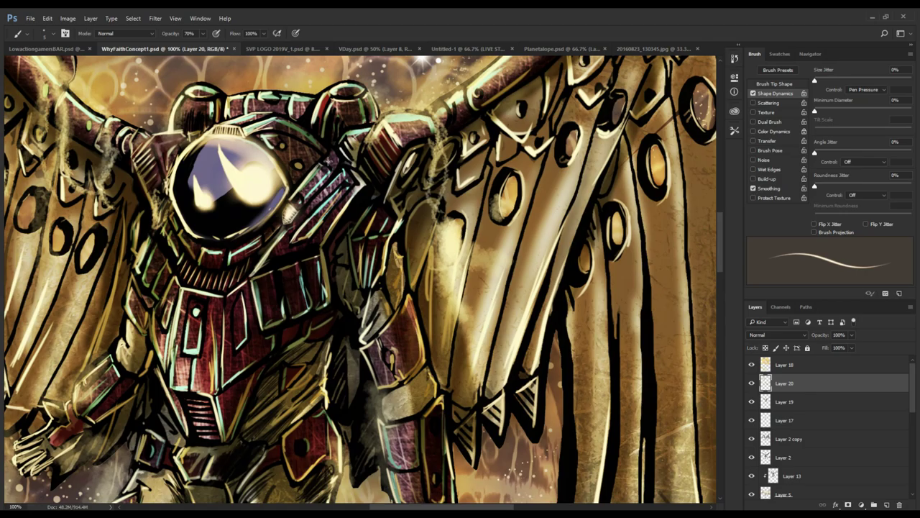
{"action": "left_click_drag", "start_coordinate": [322, 151], "coordinate": [300, 218]}
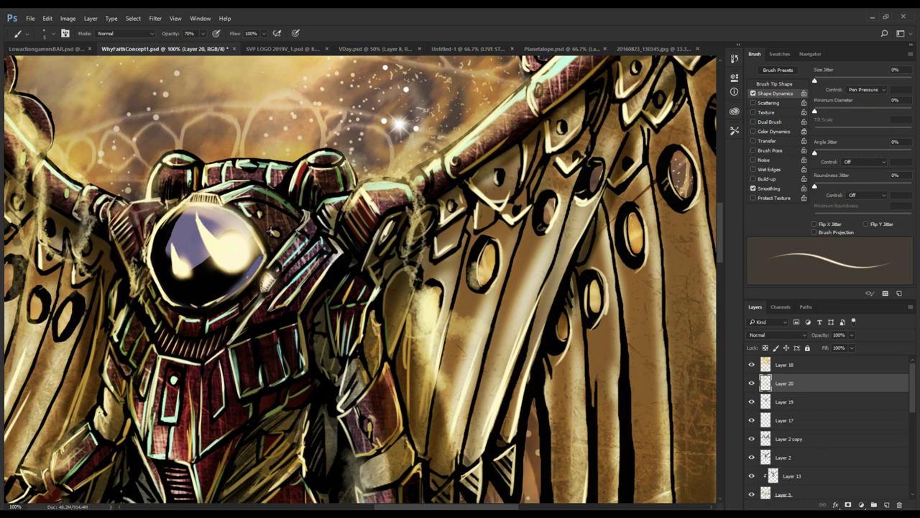
{"action": "left_click_drag", "start_coordinate": [232, 207], "coordinate": [328, 273]}
{"action": "left_click_drag", "start_coordinate": [237, 279], "coordinate": [238, 206]}
{"action": "left_click_drag", "start_coordinate": [235, 259], "coordinate": [239, 217]}
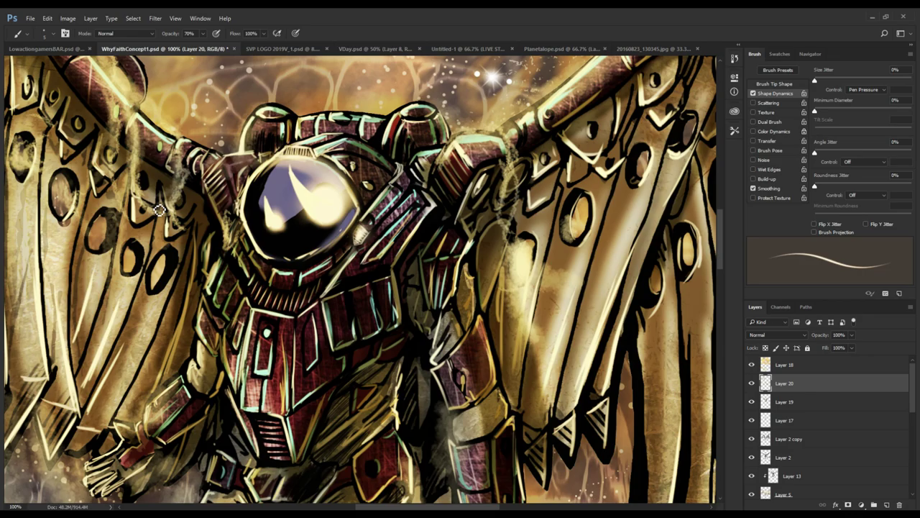
{"action": "left_click_drag", "start_coordinate": [317, 210], "coordinate": [323, 251]}
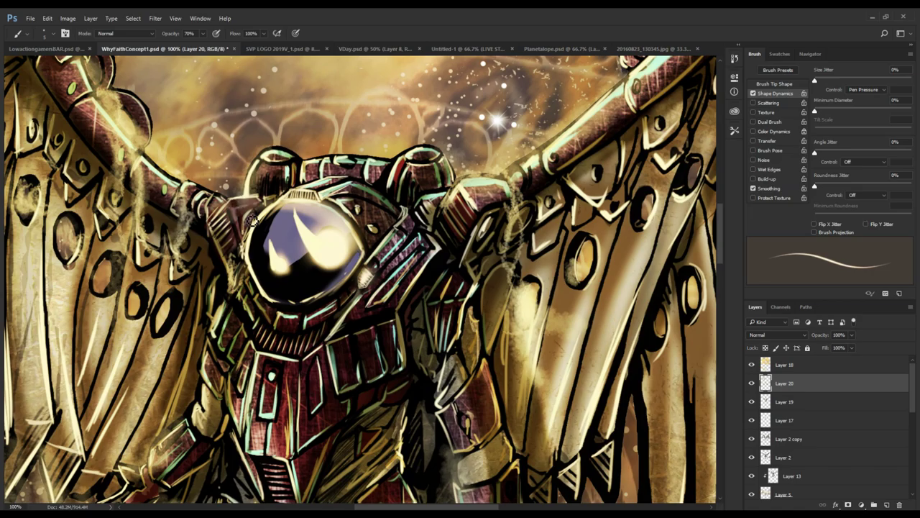
{"action": "left_click_drag", "start_coordinate": [257, 208], "coordinate": [304, 187]}
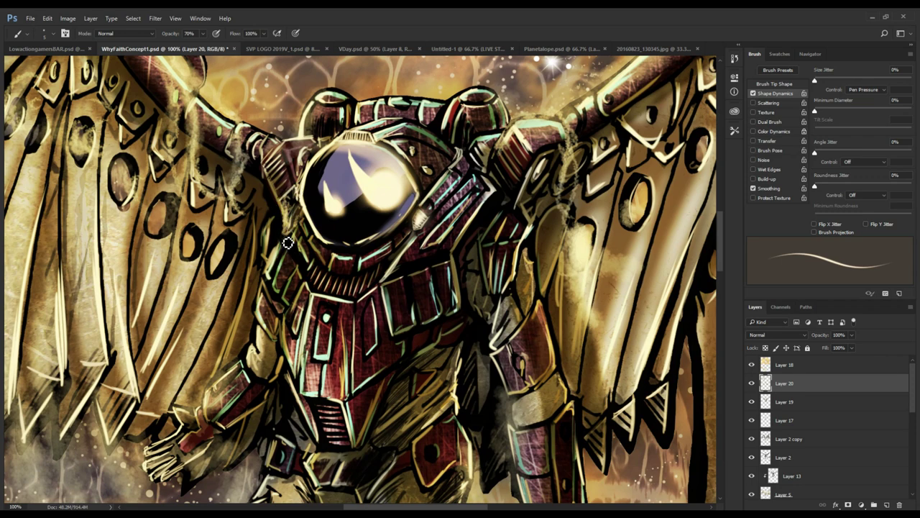
{"action": "left_click_drag", "start_coordinate": [288, 205], "coordinate": [279, 222]}
{"action": "mouse_move", "coordinate": [301, 285]}
{"action": "left_mouse_down"}
{"action": "mouse_move", "coordinate": [314, 329]}
{"action": "mouse_move", "coordinate": [311, 282]}
{"action": "mouse_move", "coordinate": [286, 243]}
{"action": "mouse_move", "coordinate": [279, 272]}
{"action": "mouse_move", "coordinate": [243, 272]}
{"action": "left_mouse_up"}
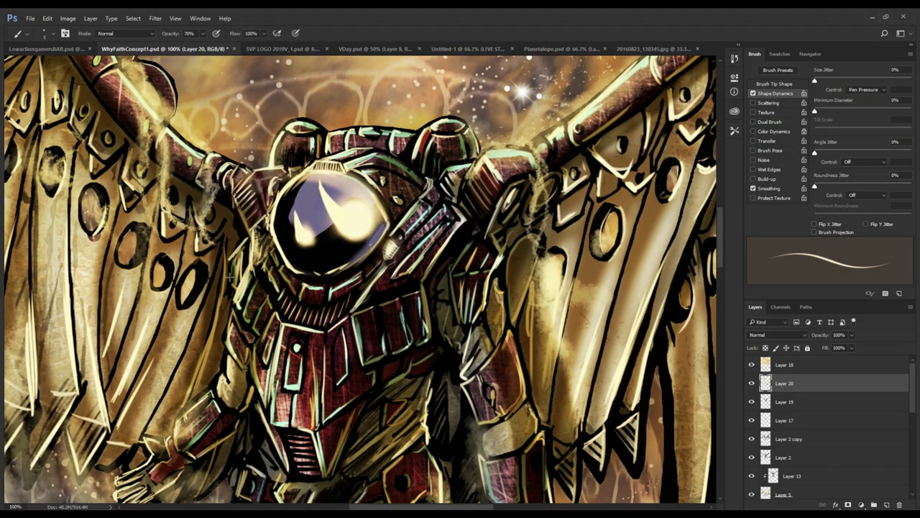
{"action": "mouse_move", "coordinate": [233, 257]}
{"action": "left_mouse_down"}
{"action": "mouse_move", "coordinate": [230, 352]}
{"action": "mouse_move", "coordinate": [223, 335]}
{"action": "left_mouse_up"}
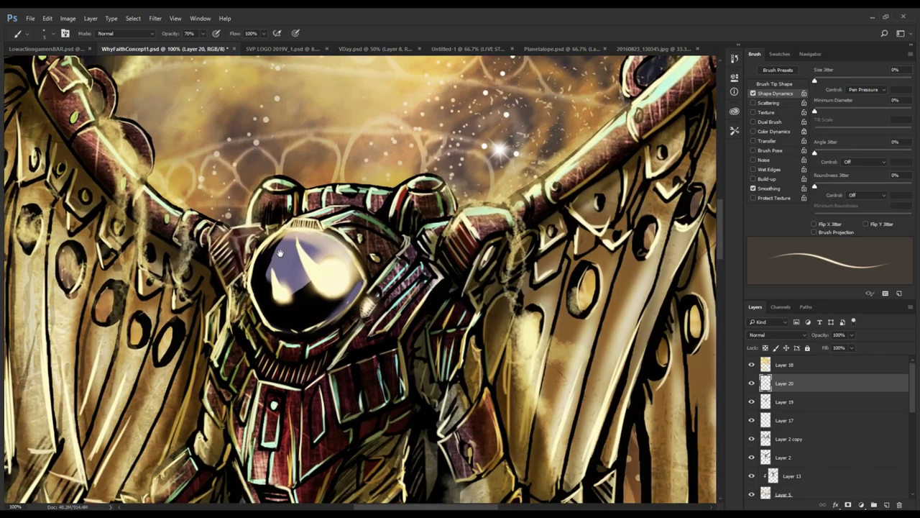
{"action": "left_click_drag", "start_coordinate": [259, 240], "coordinate": [255, 317]}
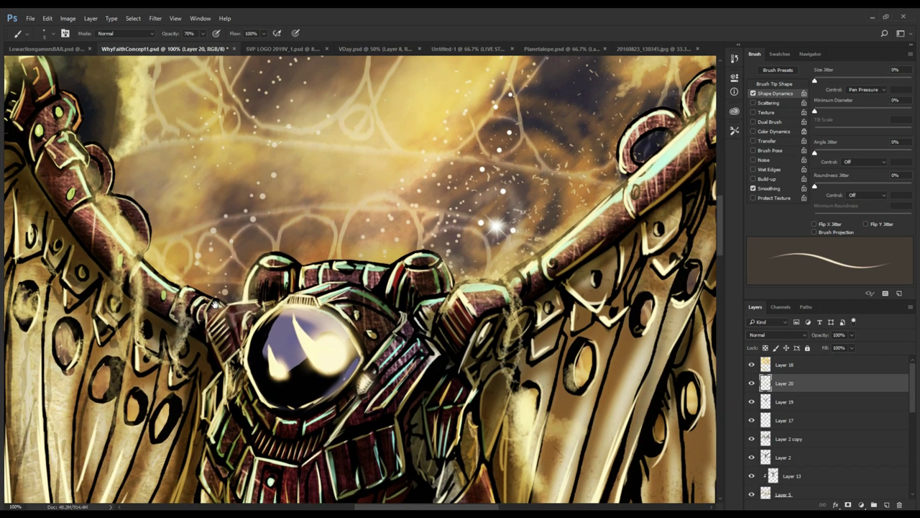
{"action": "left_click_drag", "start_coordinate": [200, 329], "coordinate": [228, 294]}
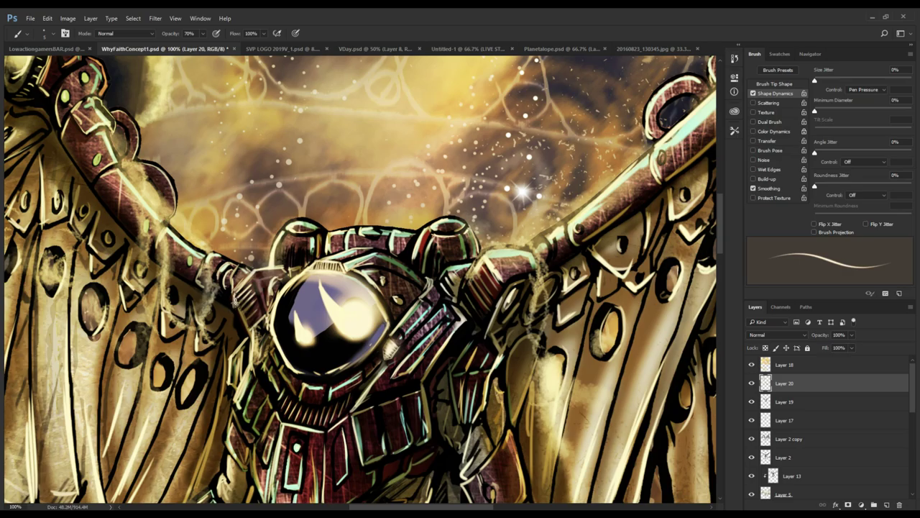
{"action": "left_click_drag", "start_coordinate": [231, 292], "coordinate": [284, 245]}
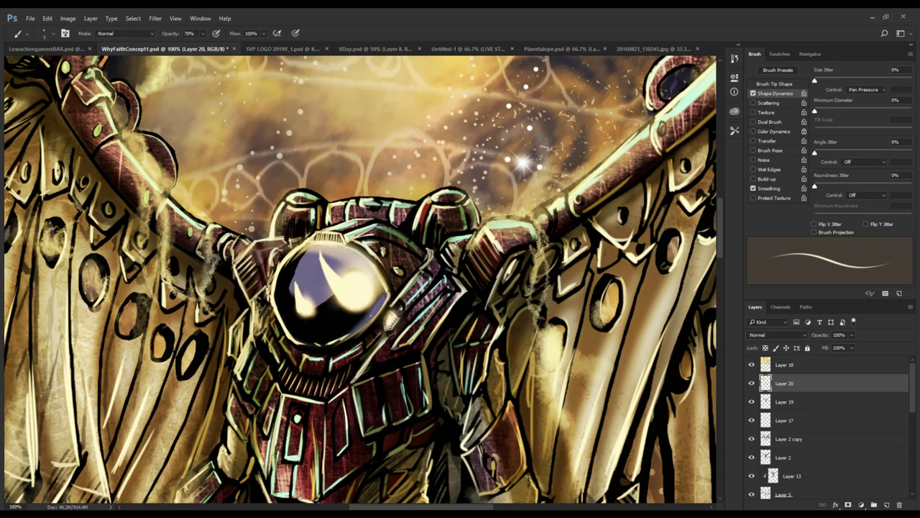
- Paint a pale highlight stroke along one of the short inner wing feathers above the raised hand, redoing the first attempt
{"action": "left_click_drag", "start_coordinate": [235, 226], "coordinate": [358, 197]}
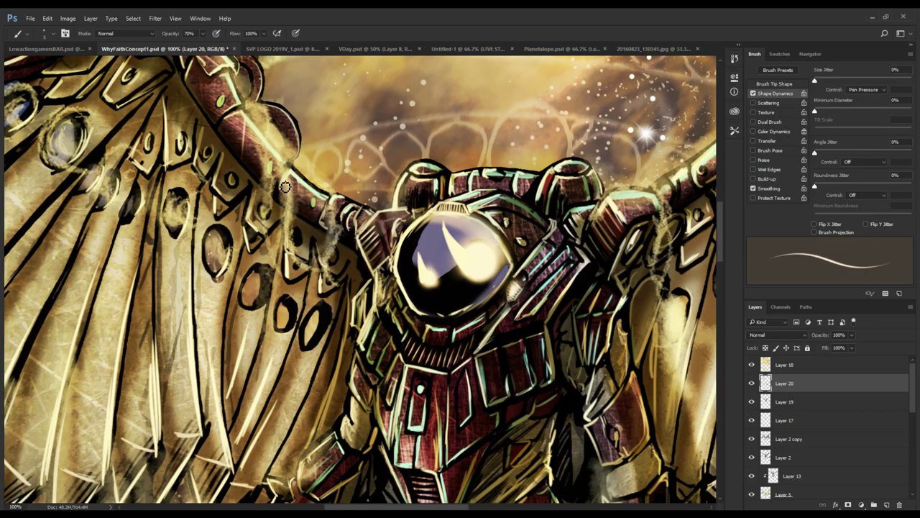
{"action": "mouse_move", "coordinate": [272, 193]}
{"action": "left_mouse_down"}
{"action": "mouse_move", "coordinate": [260, 242]}
{"action": "mouse_move", "coordinate": [290, 215]}
{"action": "left_mouse_up"}
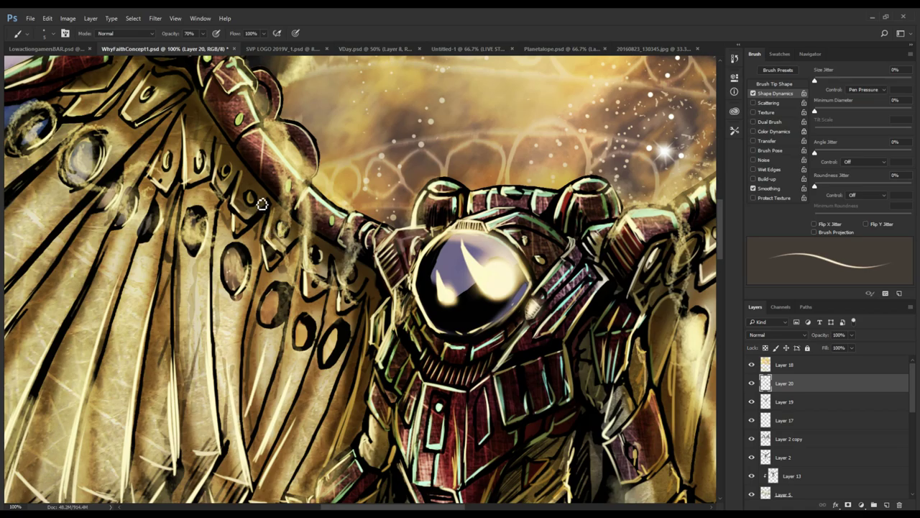
{"action": "left_click_drag", "start_coordinate": [223, 167], "coordinate": [278, 266]}
{"action": "left_click_drag", "start_coordinate": [360, 386], "coordinate": [332, 280]}
{"action": "left_click_drag", "start_coordinate": [427, 307], "coordinate": [422, 267]}
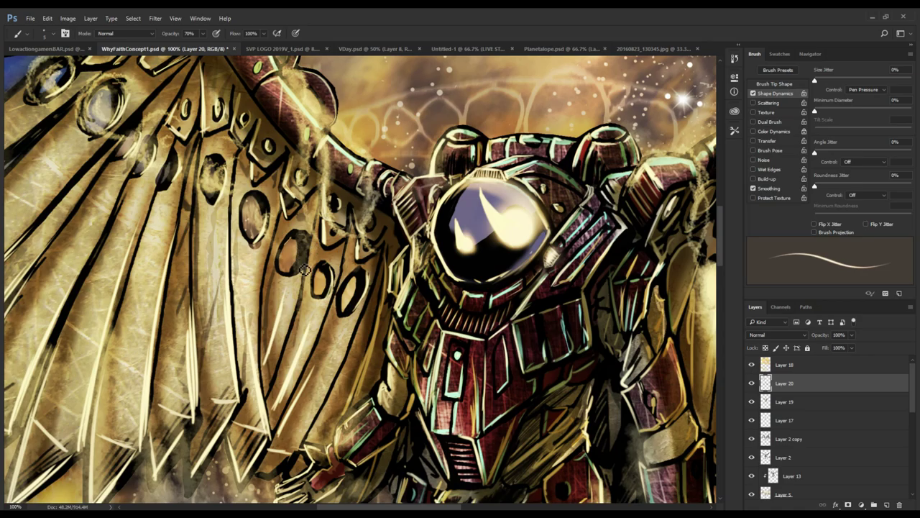
{"action": "scroll", "coordinate": [306, 269], "scroll_direction": "down", "scroll_amount": 2}
{"action": "left_click_drag", "start_coordinate": [281, 382], "coordinate": [312, 297]}
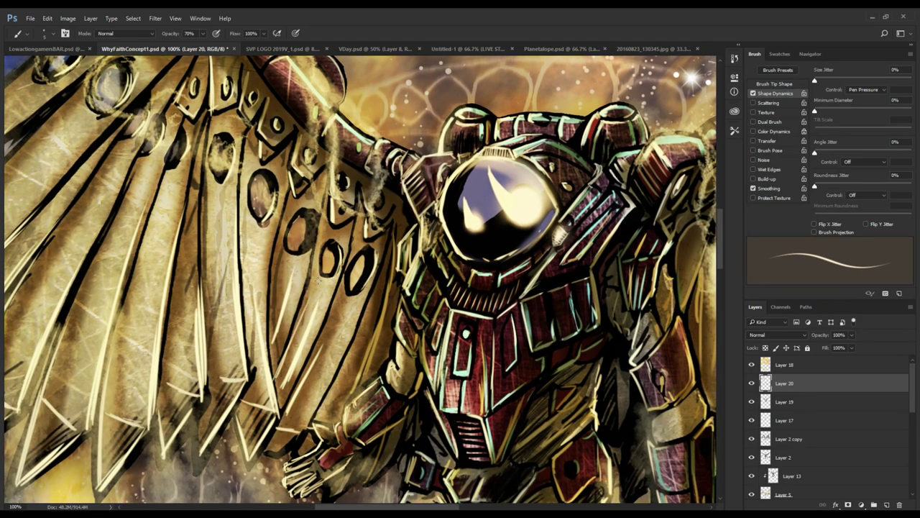
{"action": "key", "text": "ctrl+z"}
{"action": "mouse_move", "coordinate": [280, 383]}
{"action": "left_mouse_down"}
{"action": "mouse_move", "coordinate": [307, 293]}
{"action": "mouse_move", "coordinate": [341, 293]}
{"action": "mouse_move", "coordinate": [331, 286]}
{"action": "left_mouse_up"}
{"action": "key", "text": "e"}
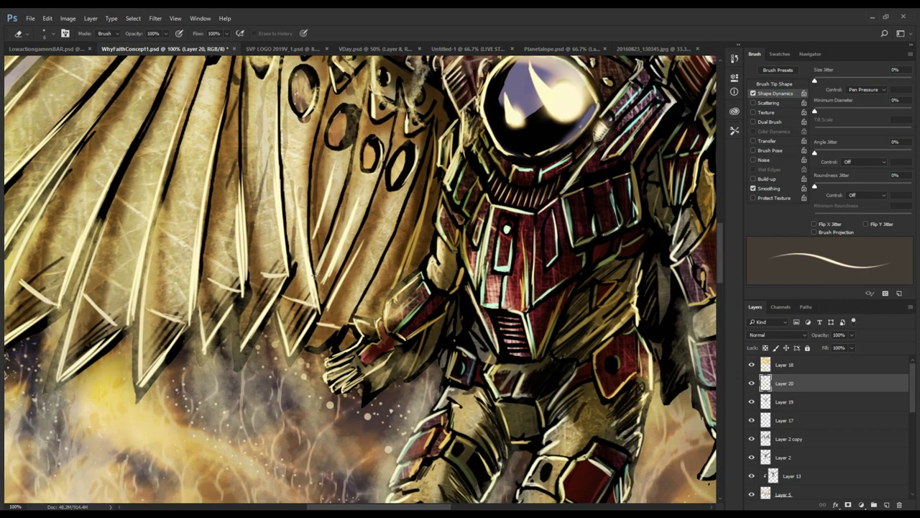
- Touch up the pale highlights along the raised forearm's outer edge and the feather edge directly behind it
{"action": "left_click_drag", "start_coordinate": [316, 247], "coordinate": [331, 317]}
{"action": "key", "text": "v"}
{"action": "left_click_drag", "start_coordinate": [328, 189], "coordinate": [312, 234]}
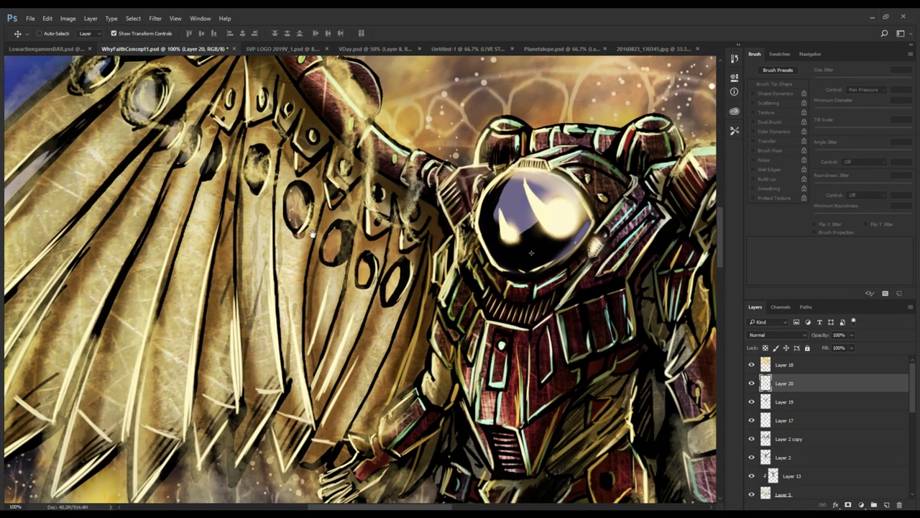
{"action": "key", "text": "b"}
{"action": "mouse_move", "coordinate": [293, 265]}
{"action": "left_mouse_down"}
{"action": "mouse_move", "coordinate": [277, 241]}
{"action": "mouse_move", "coordinate": [284, 279]}
{"action": "left_mouse_up"}
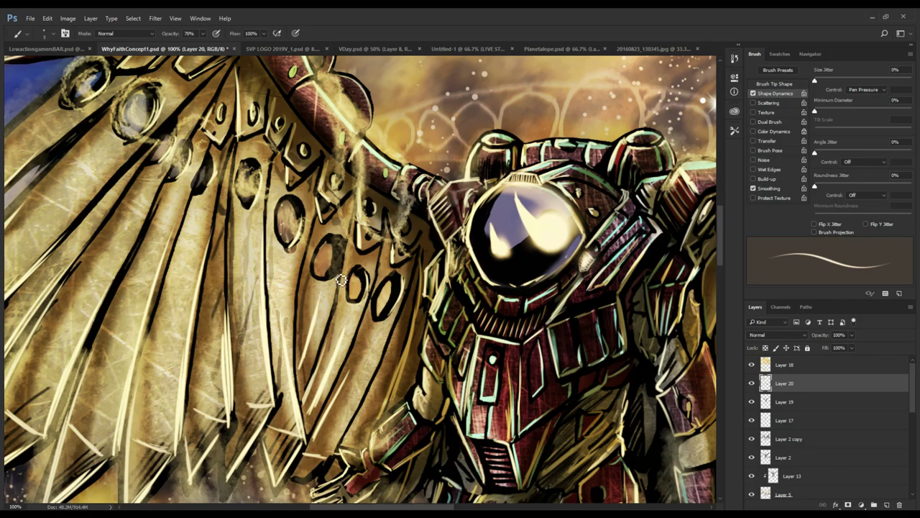
{"action": "left_click_drag", "start_coordinate": [344, 248], "coordinate": [339, 273]}
{"action": "left_click_drag", "start_coordinate": [344, 229], "coordinate": [341, 272]}
{"action": "mouse_move", "coordinate": [343, 287]}
{"action": "left_mouse_down"}
{"action": "mouse_move", "coordinate": [348, 348]}
{"action": "mouse_move", "coordinate": [349, 262]}
{"action": "mouse_move", "coordinate": [369, 188]}
{"action": "mouse_move", "coordinate": [370, 267]}
{"action": "mouse_move", "coordinate": [323, 66]}
{"action": "left_mouse_up"}
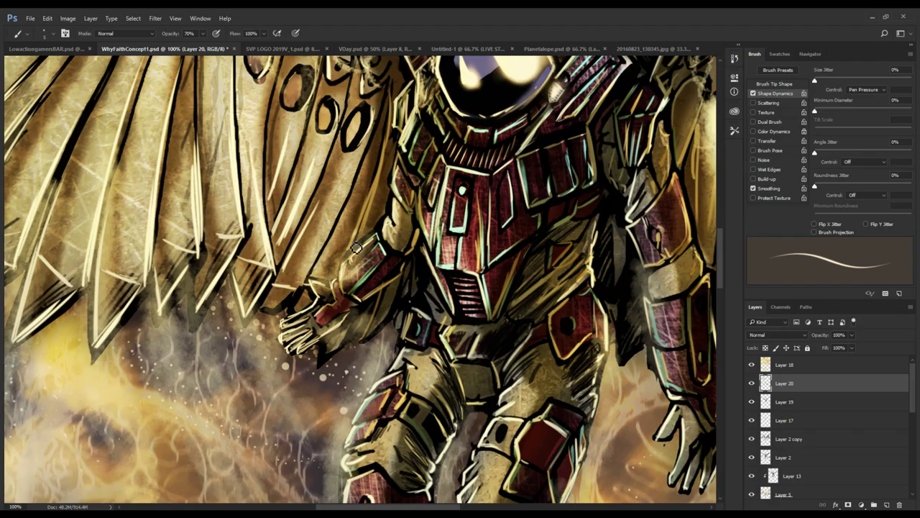
{"action": "left_click_drag", "start_coordinate": [357, 249], "coordinate": [390, 119]}
{"action": "mouse_move", "coordinate": [376, 228]}
{"action": "left_mouse_down"}
{"action": "mouse_move", "coordinate": [364, 319]}
{"action": "mouse_move", "coordinate": [365, 239]}
{"action": "left_mouse_up"}
{"action": "mouse_move", "coordinate": [332, 309]}
{"action": "left_mouse_down"}
{"action": "mouse_move", "coordinate": [348, 254]}
{"action": "mouse_move", "coordinate": [334, 266]}
{"action": "left_mouse_up"}
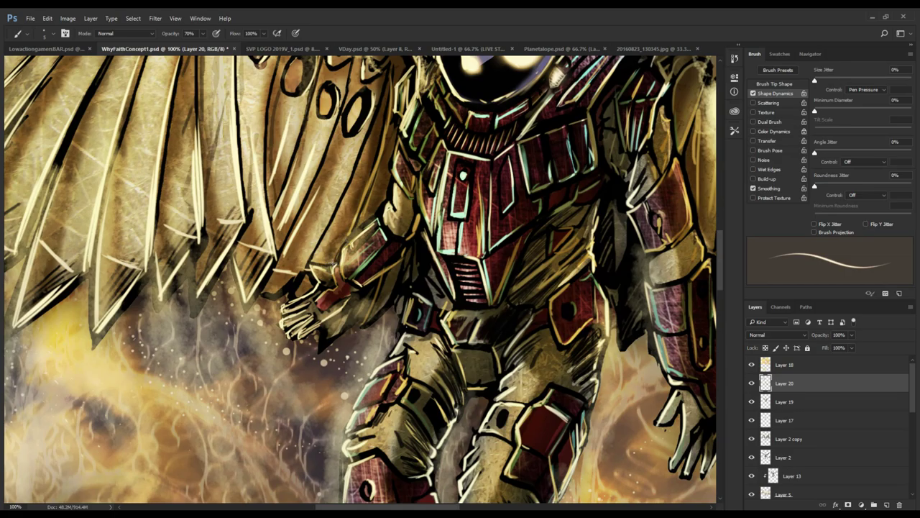
{"action": "left_click_drag", "start_coordinate": [356, 283], "coordinate": [324, 232]}
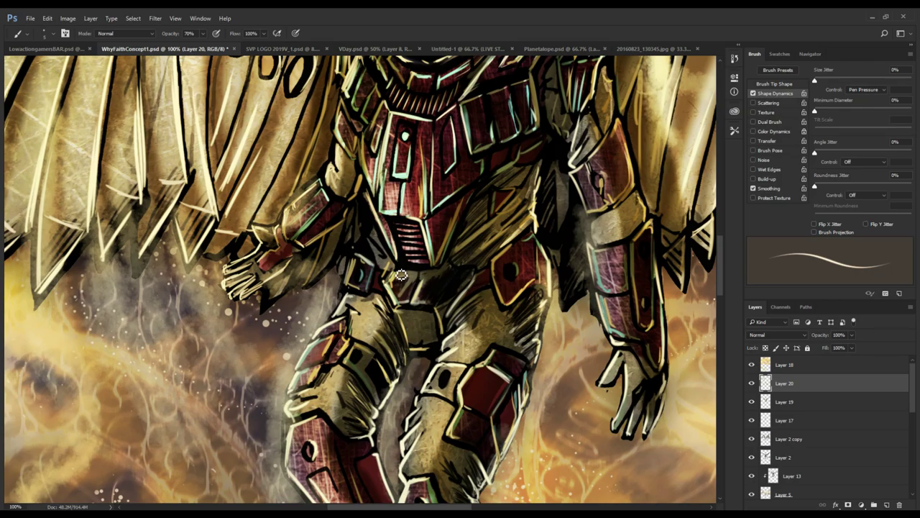
- Review the whole illustration at 33.3% zoom, from the planets and wings down to the boots and hills
{"action": "left_click_drag", "start_coordinate": [520, 207], "coordinate": [440, 214]}
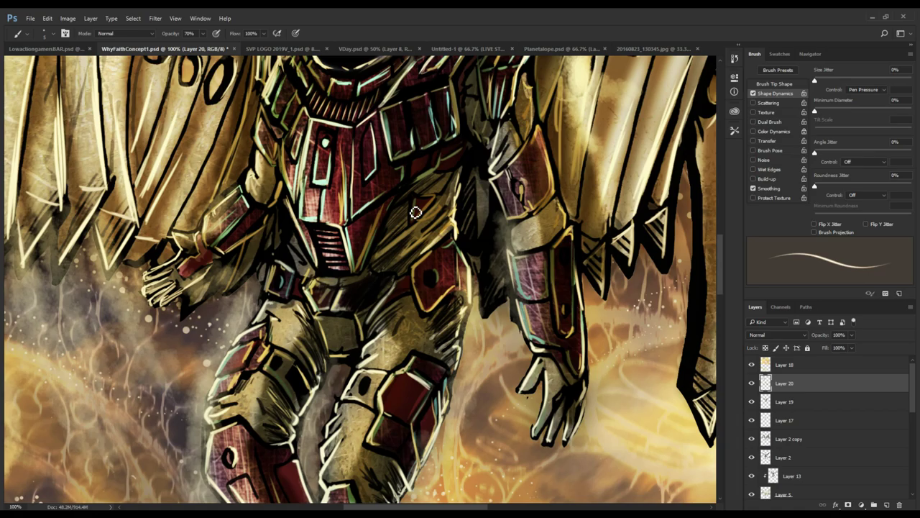
{"action": "mouse_move", "coordinate": [432, 276]}
{"action": "left_mouse_down"}
{"action": "mouse_move", "coordinate": [412, 348]}
{"action": "mouse_move", "coordinate": [425, 403]}
{"action": "left_mouse_up"}
{"action": "mouse_move", "coordinate": [396, 331]}
{"action": "left_mouse_down"}
{"action": "mouse_move", "coordinate": [393, 385]}
{"action": "mouse_move", "coordinate": [405, 346]}
{"action": "mouse_move", "coordinate": [396, 368]}
{"action": "left_mouse_up"}
{"action": "key", "text": "z"}
{"action": "left_click", "coordinate": [394, 321], "text": "alt"}
{"action": "left_click", "coordinate": [394, 320], "text": "alt"}
{"action": "left_click", "coordinate": [357, 310], "text": "alt"}
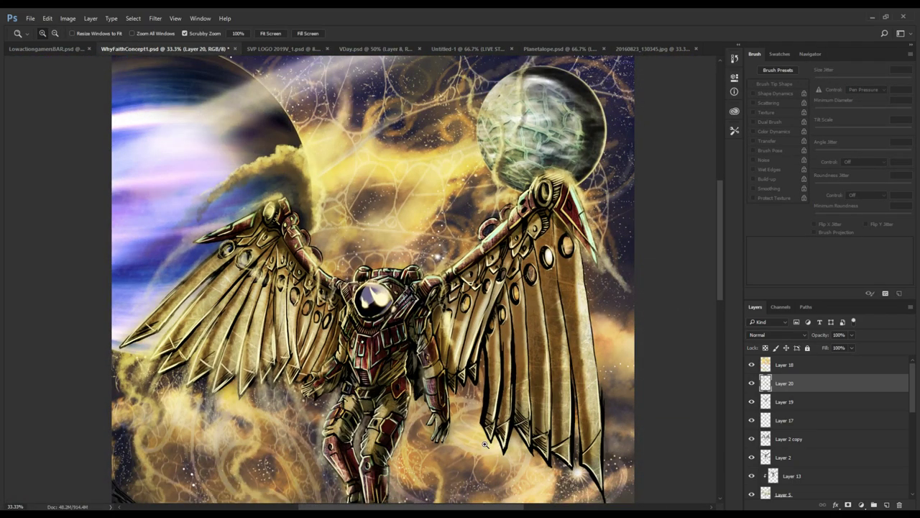
{"action": "scroll", "coordinate": [440, 461], "scroll_direction": "down", "scroll_amount": 10}
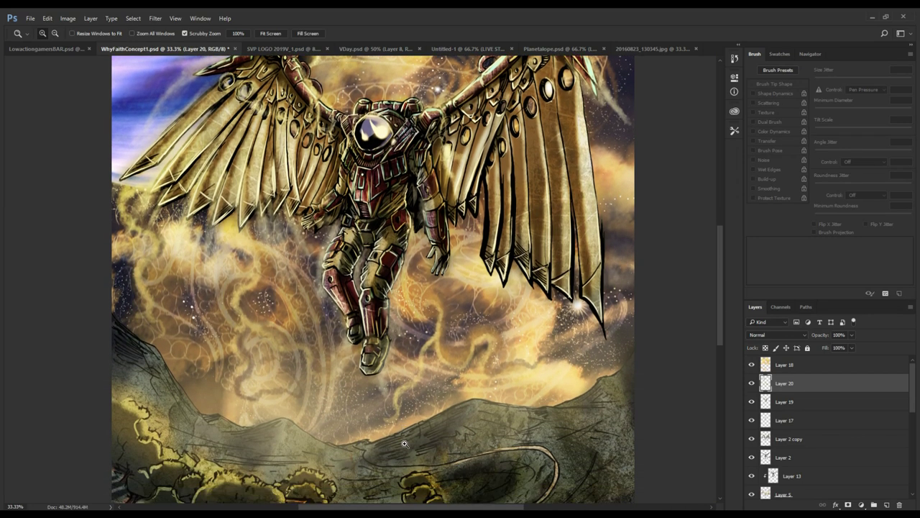
{"action": "scroll", "coordinate": [469, 464], "scroll_direction": "down", "scroll_amount": 1}
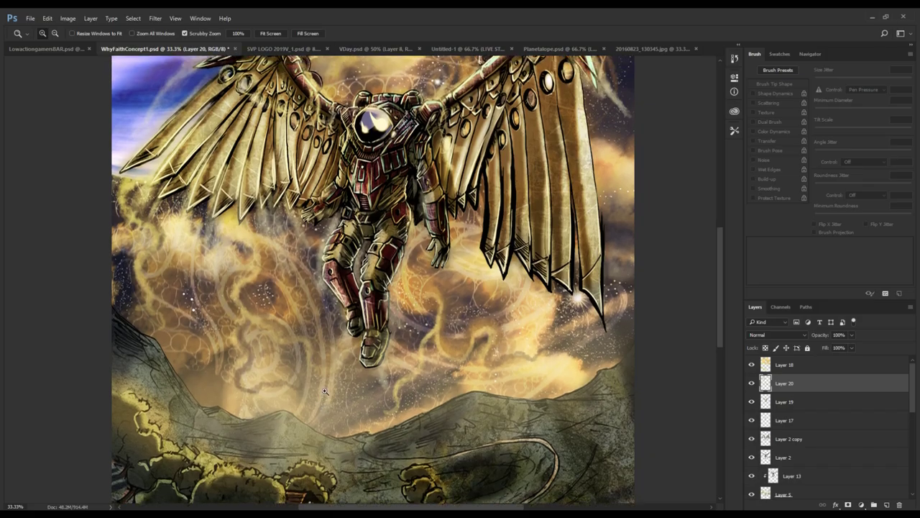
{"action": "scroll", "coordinate": [335, 380], "scroll_direction": "up", "scroll_amount": 3}
{"action": "scroll", "coordinate": [365, 379], "scroll_direction": "down", "scroll_amount": 2}
{"action": "scroll", "coordinate": [360, 378], "scroll_direction": "up", "scroll_amount": 2}
- Sample a tone from the front boot and paint a short highlight stroke across its upper panel
{"action": "left_click", "coordinate": [360, 378]}
{"action": "left_click", "coordinate": [361, 378]}
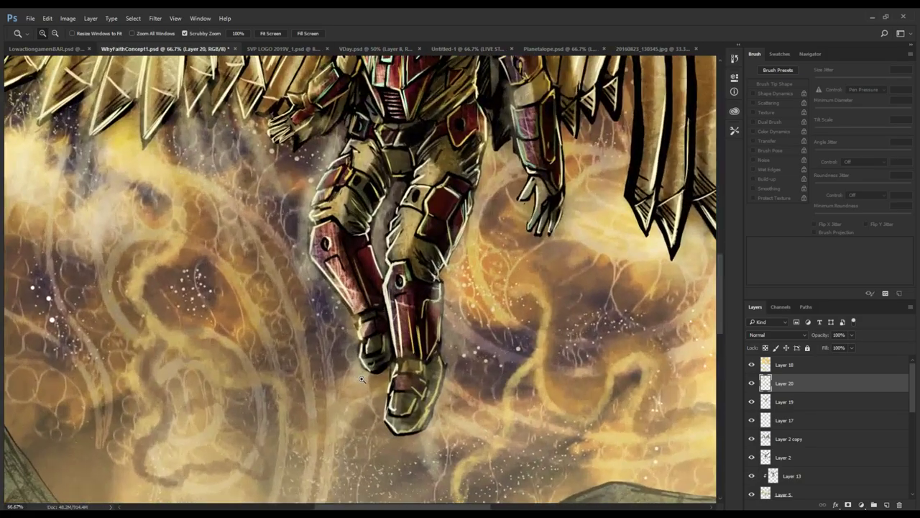
{"action": "left_click", "coordinate": [360, 378]}
{"action": "key", "text": "b"}
{"action": "scroll", "coordinate": [366, 385], "scroll_direction": "down", "scroll_amount": 4}
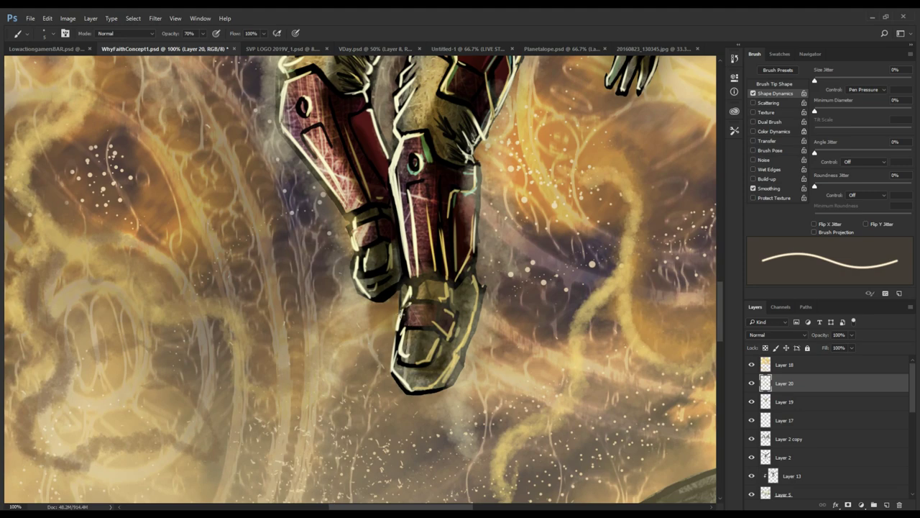
{"action": "left_click", "coordinate": [400, 321], "text": "alt"}
{"action": "mouse_move", "coordinate": [402, 314]}
{"action": "left_mouse_down"}
{"action": "mouse_move", "coordinate": [397, 327]}
{"action": "mouse_move", "coordinate": [414, 302]}
{"action": "left_mouse_up"}
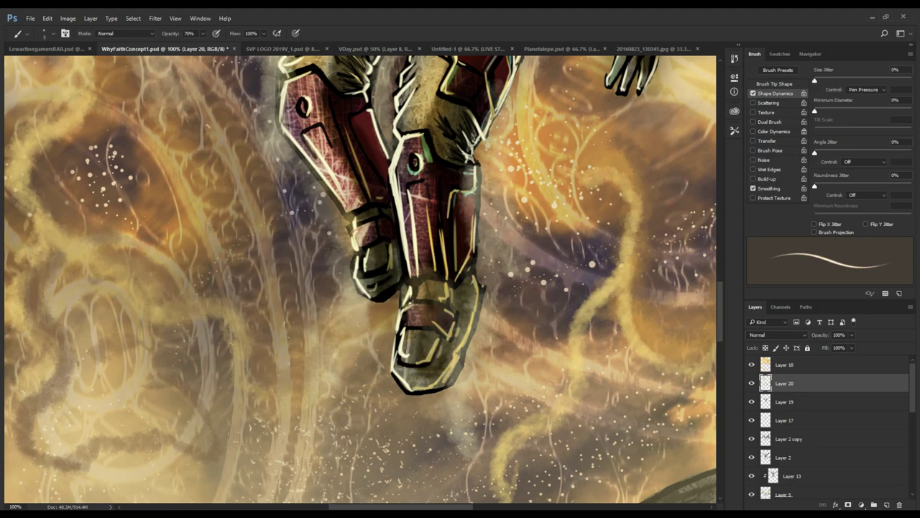
{"action": "scroll", "coordinate": [374, 287], "scroll_direction": "up", "scroll_amount": 2}
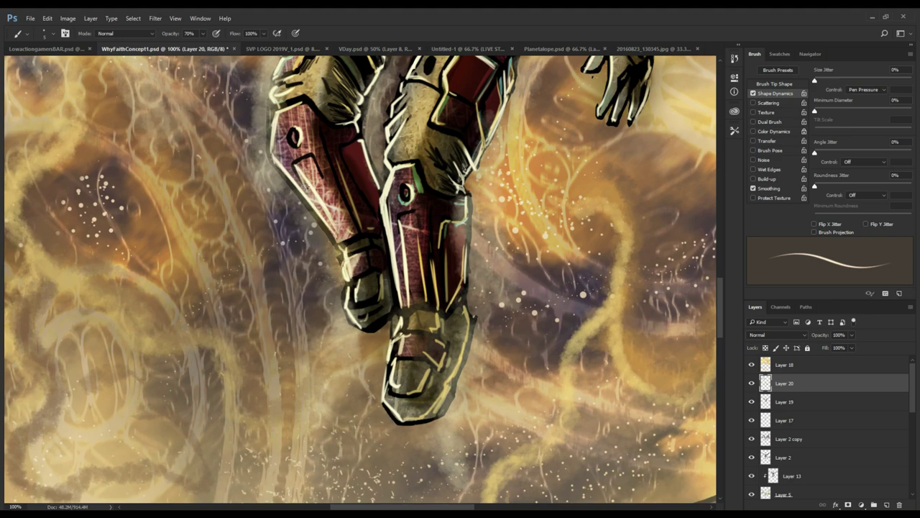
- Paint thin pale highlight lines along the inset panels of the rear and front shin armour
{"action": "left_click_drag", "start_coordinate": [307, 184], "coordinate": [331, 228]}
{"action": "left_click_drag", "start_coordinate": [397, 281], "coordinate": [388, 242]}
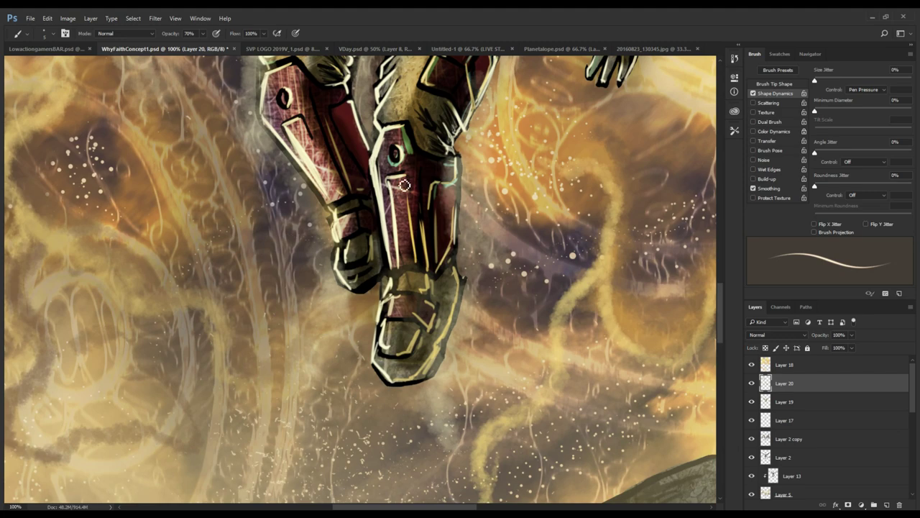
{"action": "mouse_move", "coordinate": [404, 186]}
{"action": "left_mouse_down"}
{"action": "mouse_move", "coordinate": [348, 277]}
{"action": "mouse_move", "coordinate": [335, 396]}
{"action": "mouse_move", "coordinate": [312, 360]}
{"action": "left_mouse_up"}
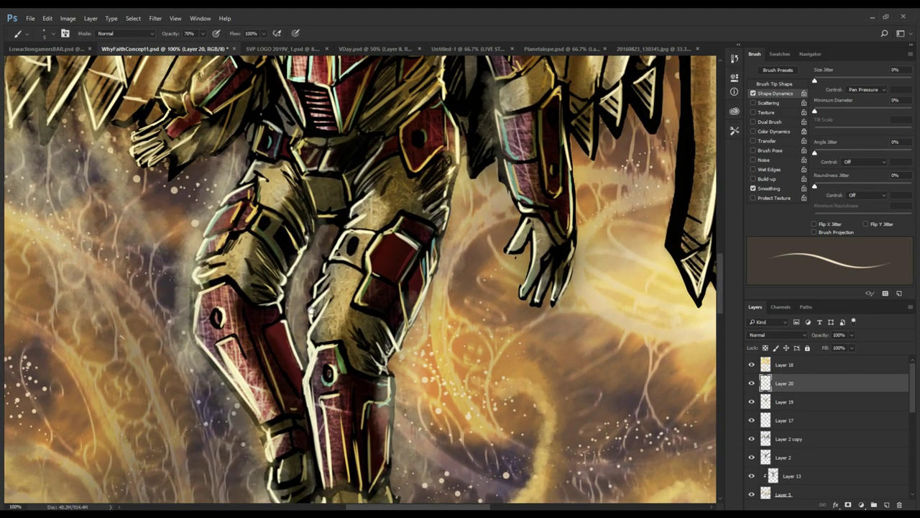
- Highlight the outer edge of the front leg beside the red knee armour with a thin pale stroke
{"action": "mouse_move", "coordinate": [312, 310]}
{"action": "left_mouse_down"}
{"action": "mouse_move", "coordinate": [269, 313]}
{"action": "mouse_move", "coordinate": [233, 276]}
{"action": "left_mouse_up"}
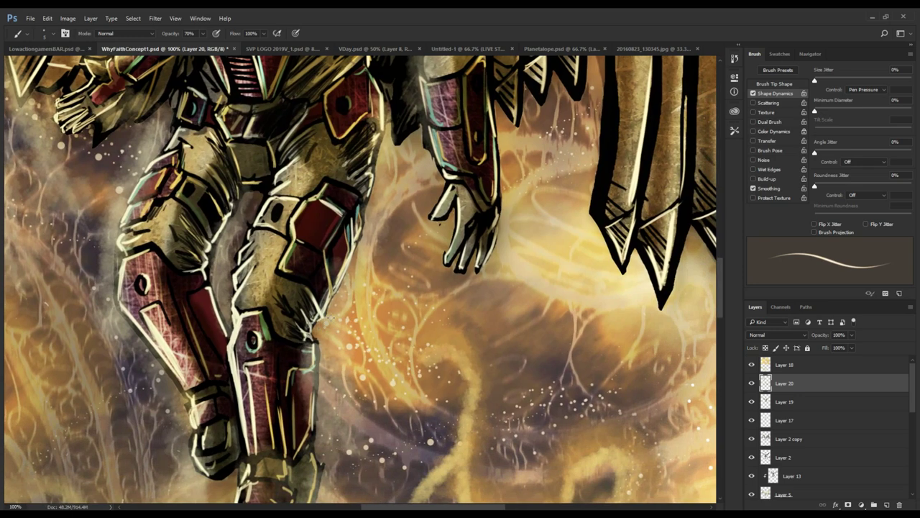
{"action": "mouse_move", "coordinate": [335, 292]}
{"action": "left_mouse_down"}
{"action": "mouse_move", "coordinate": [355, 252]}
{"action": "mouse_move", "coordinate": [338, 300]}
{"action": "mouse_move", "coordinate": [361, 234]}
{"action": "left_mouse_up"}
{"action": "mouse_move", "coordinate": [357, 190]}
{"action": "left_mouse_down"}
{"action": "mouse_move", "coordinate": [334, 317]}
{"action": "mouse_move", "coordinate": [341, 297]}
{"action": "left_mouse_up"}
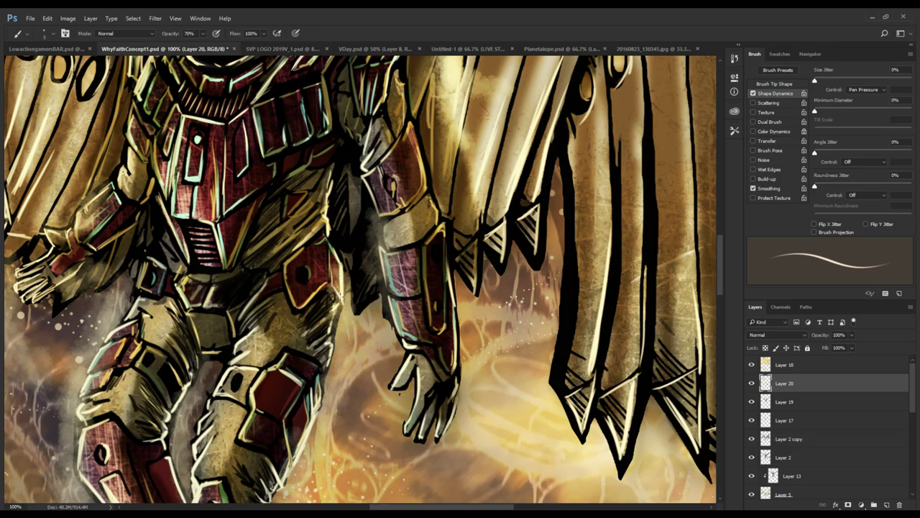
{"action": "left_click_drag", "start_coordinate": [339, 254], "coordinate": [295, 226]}
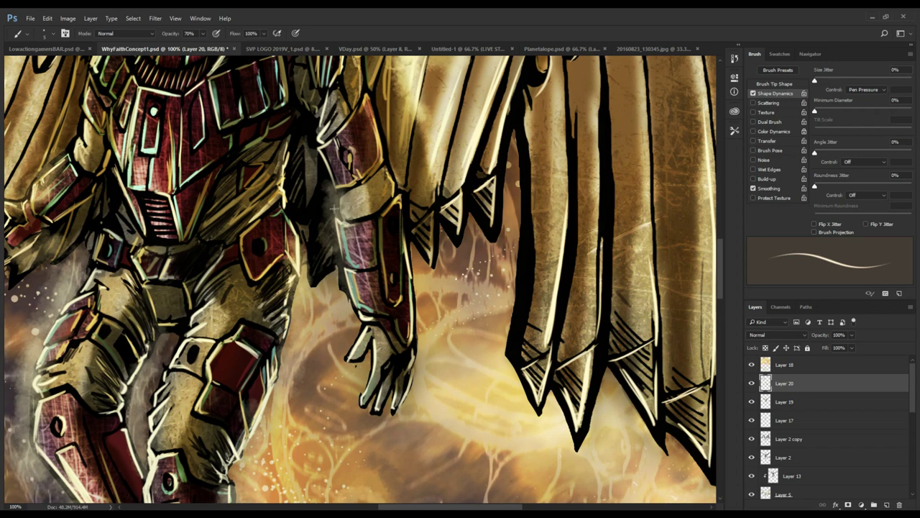
- Examine the astronaut's forearm, waist, chest plates, shoulders and helmet at 100% zoom
{"action": "left_click_drag", "start_coordinate": [364, 223], "coordinate": [341, 233]}
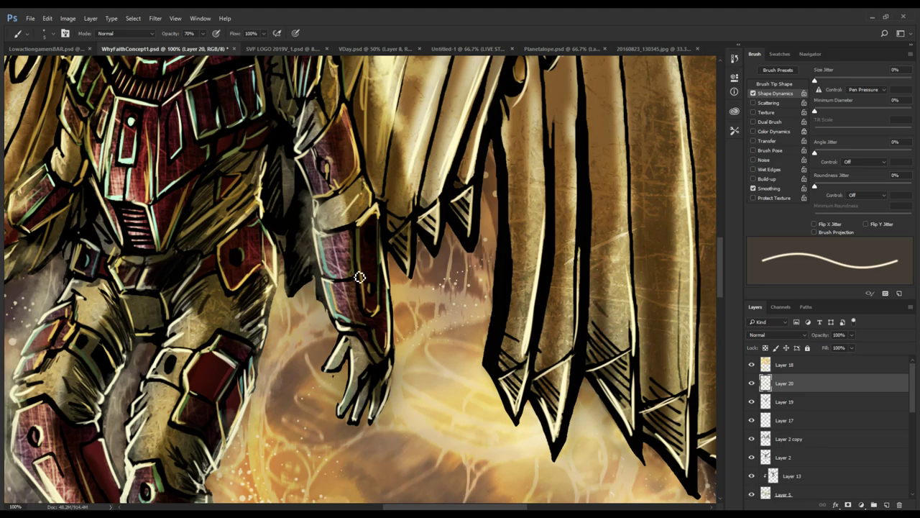
{"action": "left_click_drag", "start_coordinate": [277, 236], "coordinate": [307, 318]}
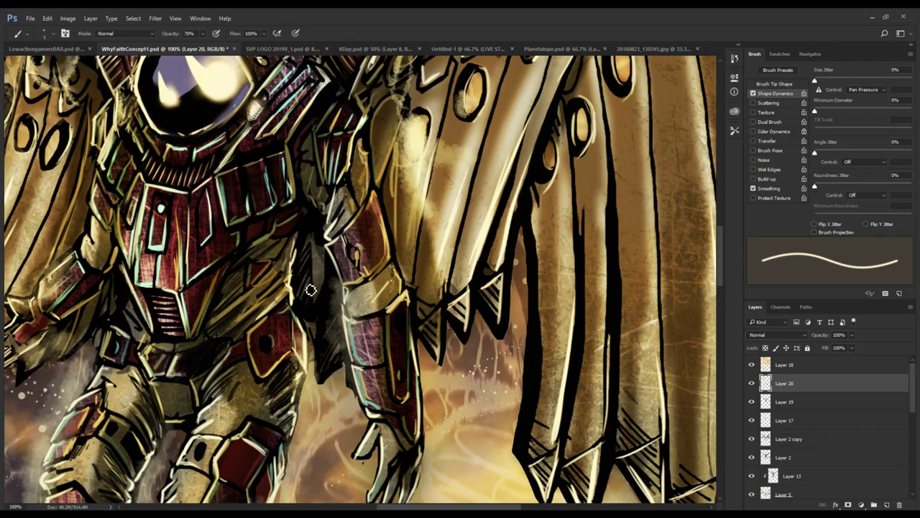
{"action": "left_click_drag", "start_coordinate": [257, 327], "coordinate": [292, 304]}
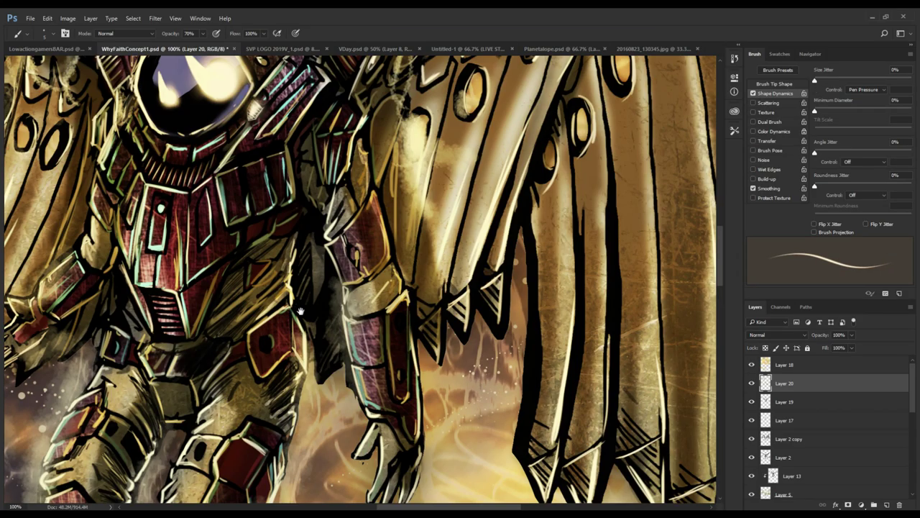
{"action": "mouse_move", "coordinate": [238, 296]}
{"action": "left_mouse_down"}
{"action": "mouse_move", "coordinate": [263, 423]}
{"action": "mouse_move", "coordinate": [277, 361]}
{"action": "left_mouse_up"}
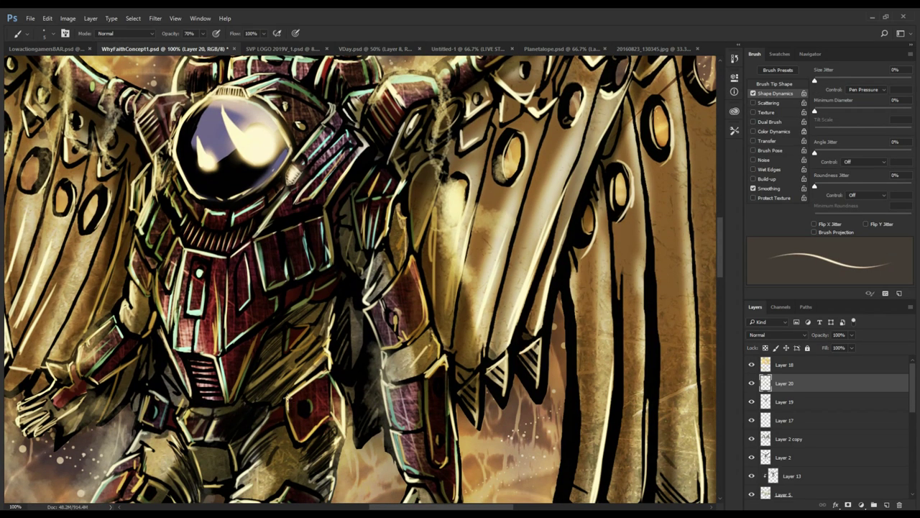
{"action": "left_click_drag", "start_coordinate": [203, 419], "coordinate": [246, 348]}
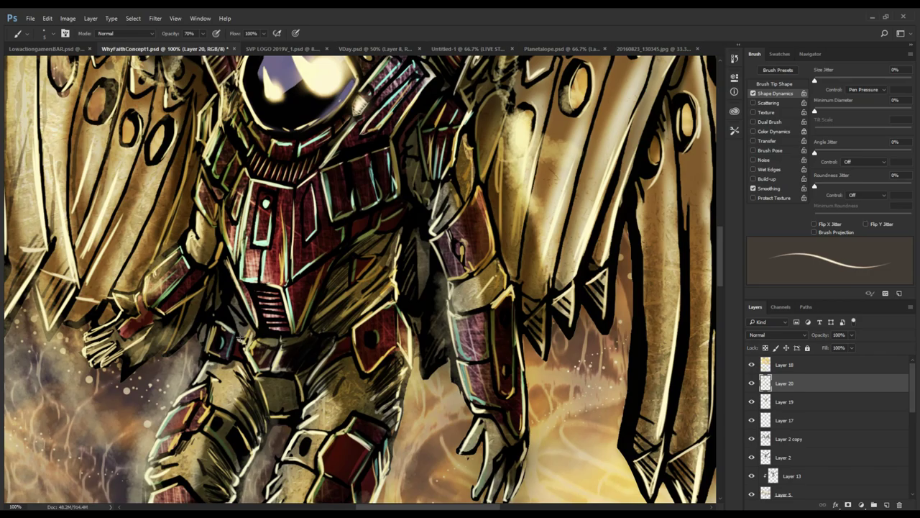
{"action": "left_click_drag", "start_coordinate": [341, 288], "coordinate": [325, 364]}
{"action": "left_click_drag", "start_coordinate": [296, 177], "coordinate": [316, 143]}
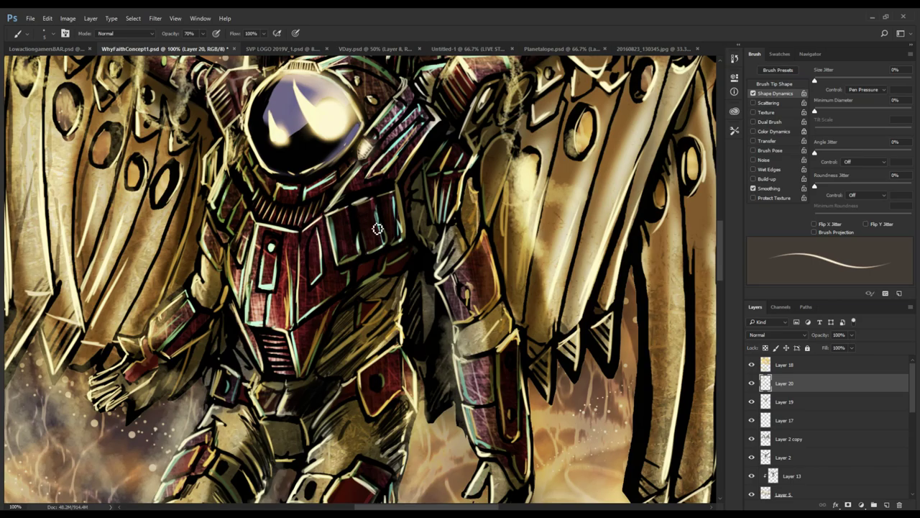
{"action": "left_click_drag", "start_coordinate": [357, 207], "coordinate": [363, 243]}
{"action": "mouse_move", "coordinate": [373, 151]}
{"action": "left_mouse_down"}
{"action": "mouse_move", "coordinate": [394, 276]}
{"action": "mouse_move", "coordinate": [396, 180]}
{"action": "mouse_move", "coordinate": [360, 204]}
{"action": "left_mouse_up"}
{"action": "left_click_drag", "start_coordinate": [413, 221], "coordinate": [431, 197]}
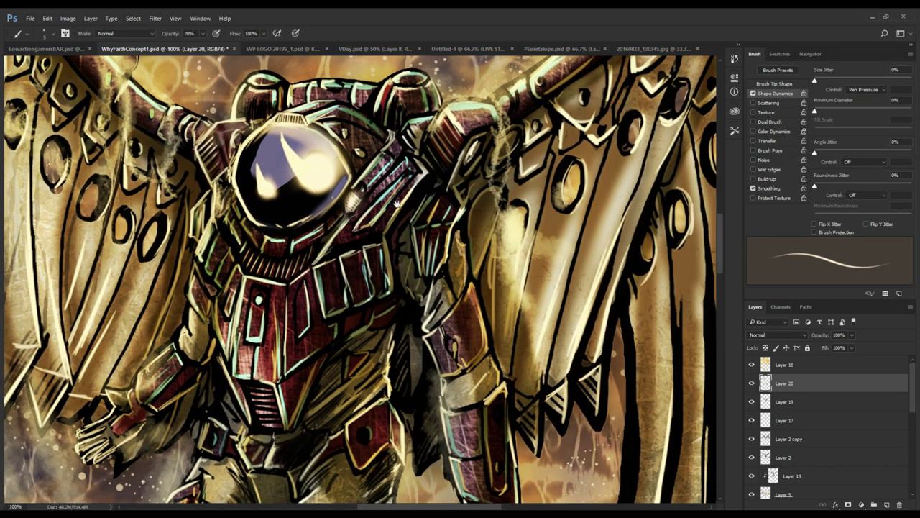
{"action": "left_click_drag", "start_coordinate": [395, 130], "coordinate": [402, 200]}
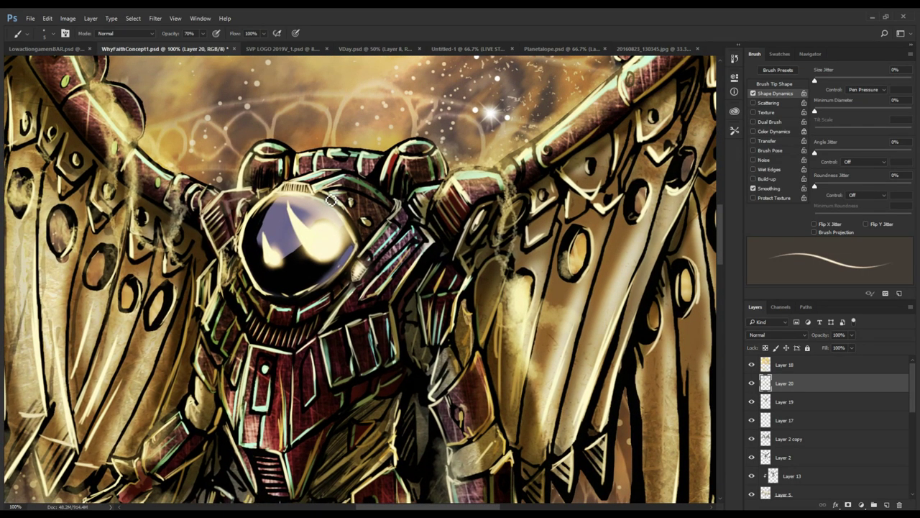
{"action": "left_click_drag", "start_coordinate": [442, 140], "coordinate": [438, 154]}
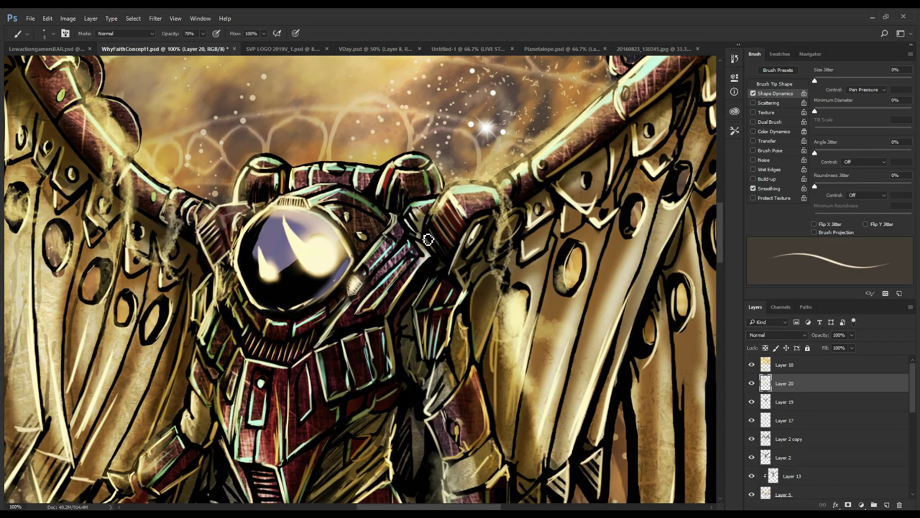
{"action": "left_click_drag", "start_coordinate": [458, 262], "coordinate": [390, 195]}
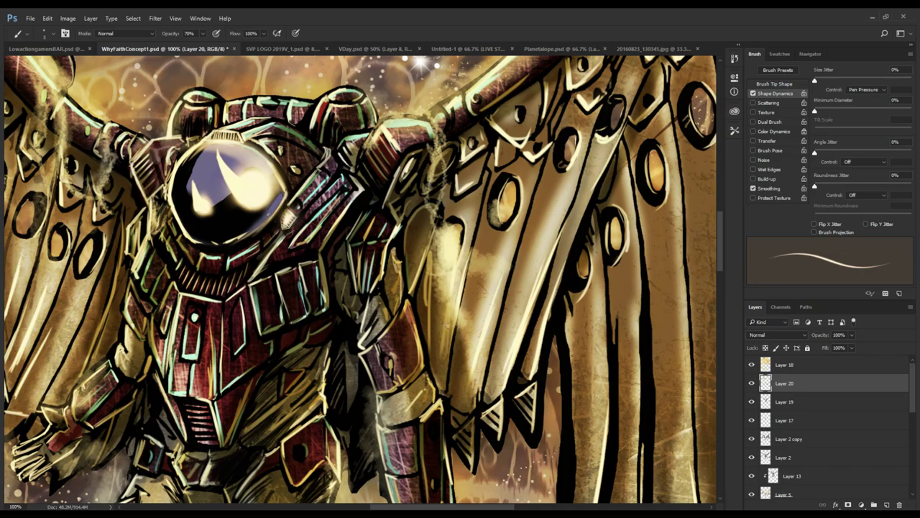
{"action": "mouse_move", "coordinate": [455, 343]}
{"action": "left_mouse_down"}
{"action": "mouse_move", "coordinate": [454, 257]}
{"action": "mouse_move", "coordinate": [465, 215]}
{"action": "left_mouse_up"}
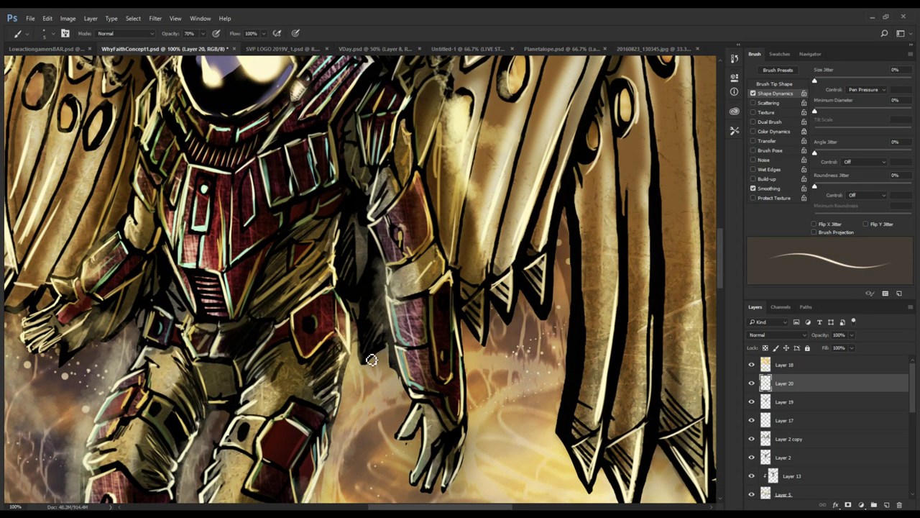
- Brush pale highlight strokes onto the upper-arm sleeve and elbow band of the arm beside the long hanging wing
{"action": "mouse_move", "coordinate": [365, 358]}
{"action": "left_mouse_down"}
{"action": "mouse_move", "coordinate": [365, 289]}
{"action": "mouse_move", "coordinate": [378, 325]}
{"action": "mouse_move", "coordinate": [399, 342]}
{"action": "left_mouse_up"}
{"action": "left_click", "coordinate": [394, 343], "text": "alt"}
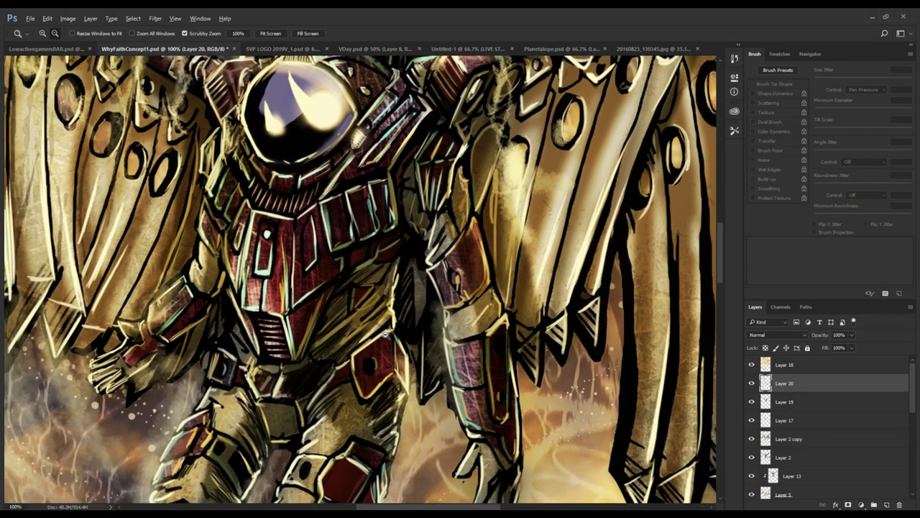
{"action": "left_click_drag", "start_coordinate": [414, 190], "coordinate": [411, 268]}
{"action": "left_click", "coordinate": [414, 269], "text": "alt"}
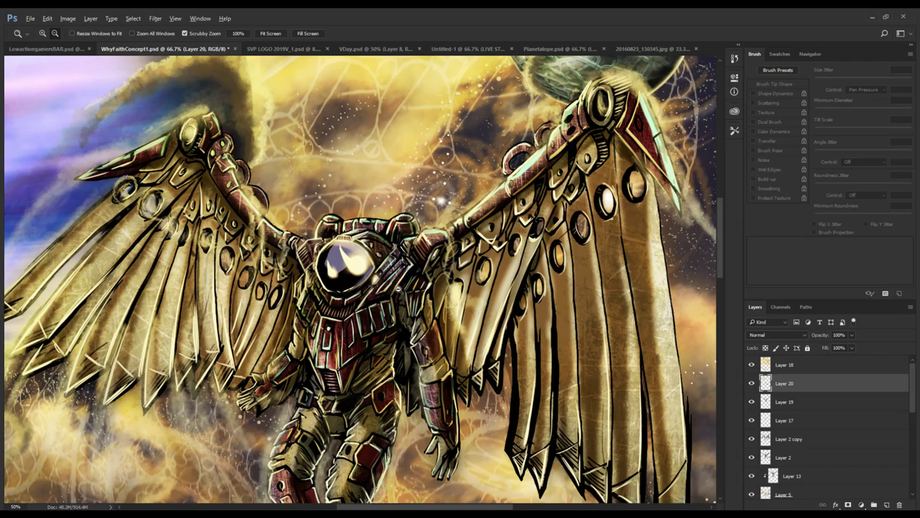
{"action": "left_click", "coordinate": [338, 227]}
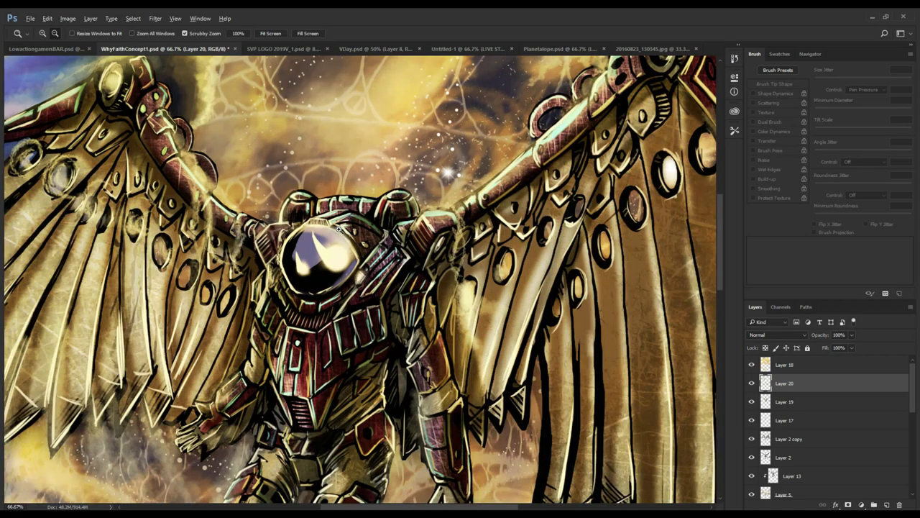
{"action": "left_click", "coordinate": [338, 228]}
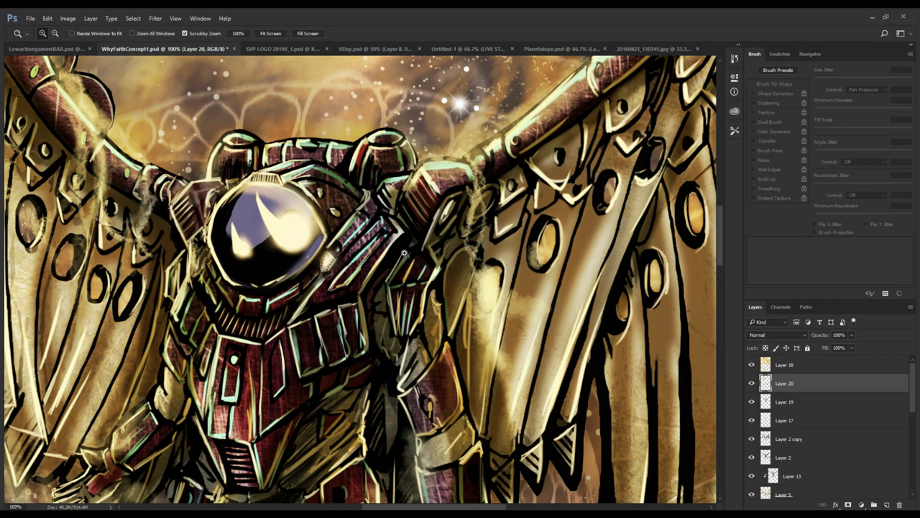
{"action": "left_click_drag", "start_coordinate": [389, 299], "coordinate": [435, 257]}
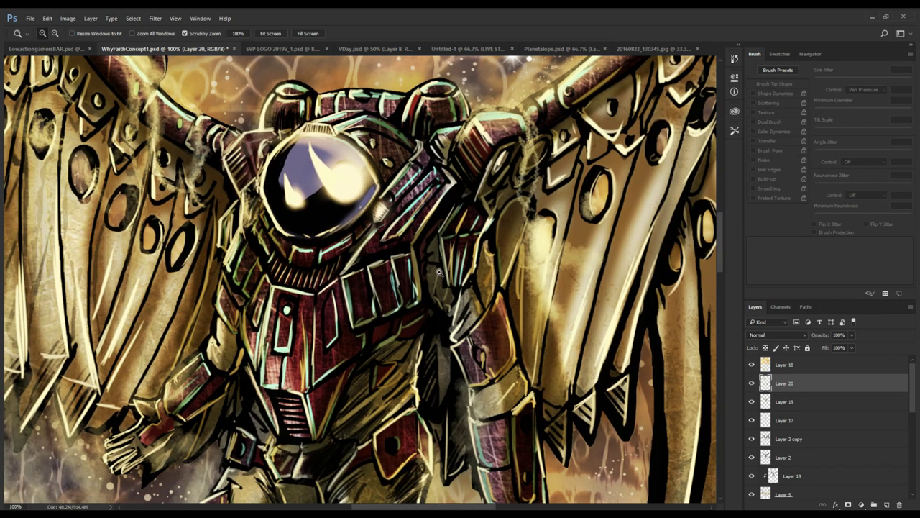
{"action": "key", "text": "b"}
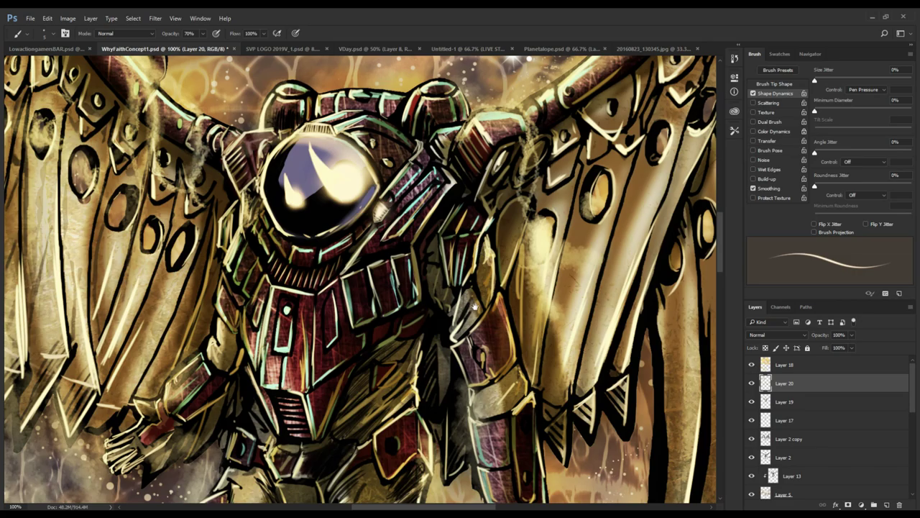
{"action": "scroll", "coordinate": [479, 266], "scroll_direction": "down", "scroll_amount": 1}
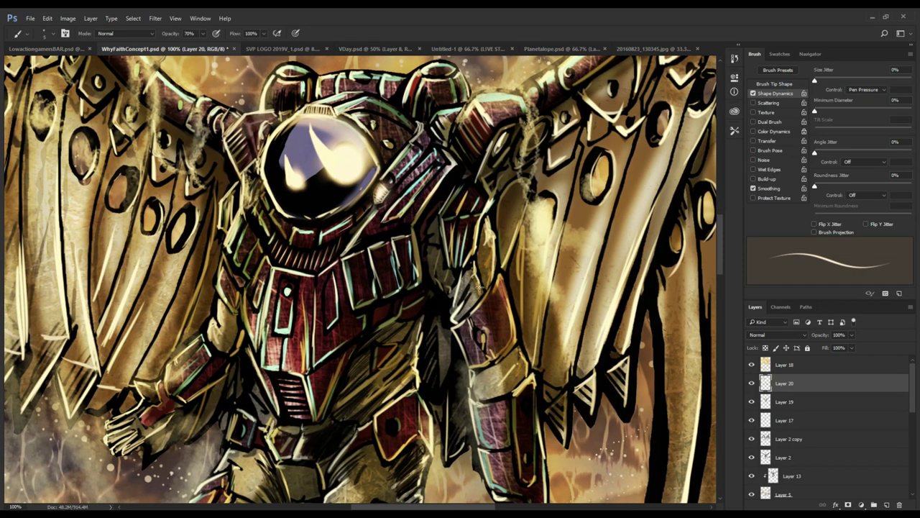
{"action": "scroll", "coordinate": [480, 280], "scroll_direction": "down", "scroll_amount": 1}
{"action": "left_click_drag", "start_coordinate": [512, 357], "coordinate": [515, 380]}
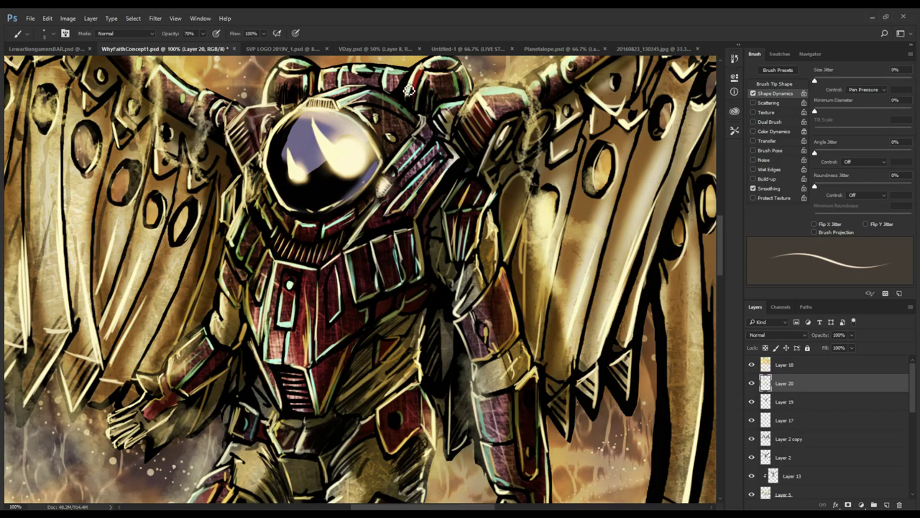
- Inspect the chest armour, collar, helmet and hips for edges that still need highlights
{"action": "mouse_move", "coordinate": [417, 316]}
{"action": "left_mouse_down"}
{"action": "mouse_move", "coordinate": [438, 266]}
{"action": "mouse_move", "coordinate": [427, 272]}
{"action": "left_mouse_up"}
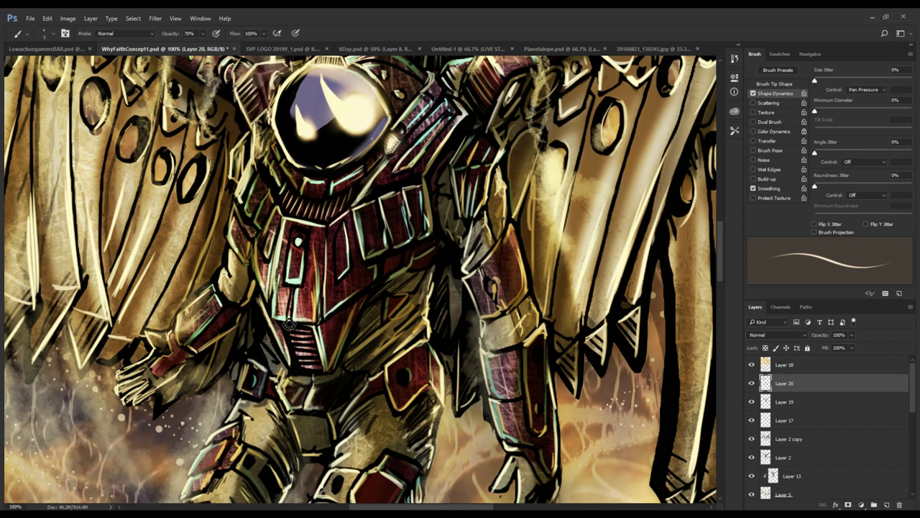
{"action": "left_click_drag", "start_coordinate": [285, 302], "coordinate": [319, 371]}
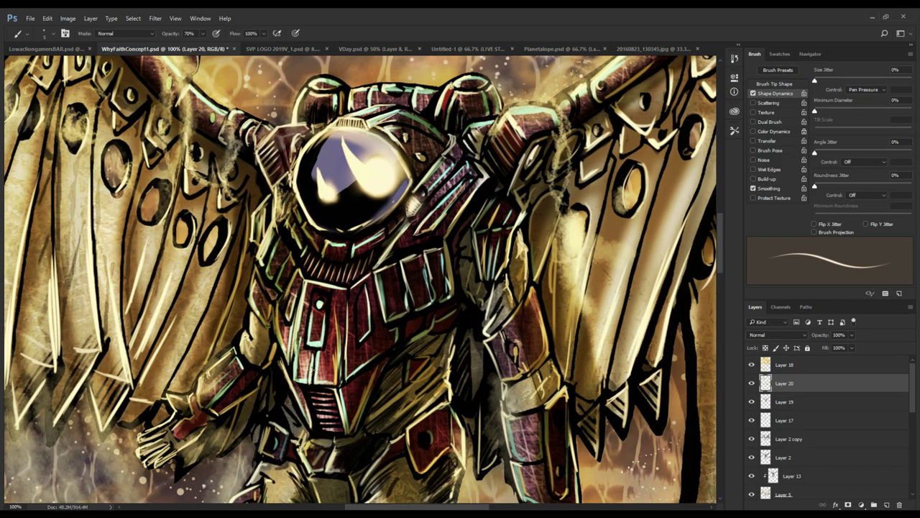
{"action": "left_click_drag", "start_coordinate": [318, 339], "coordinate": [319, 286]}
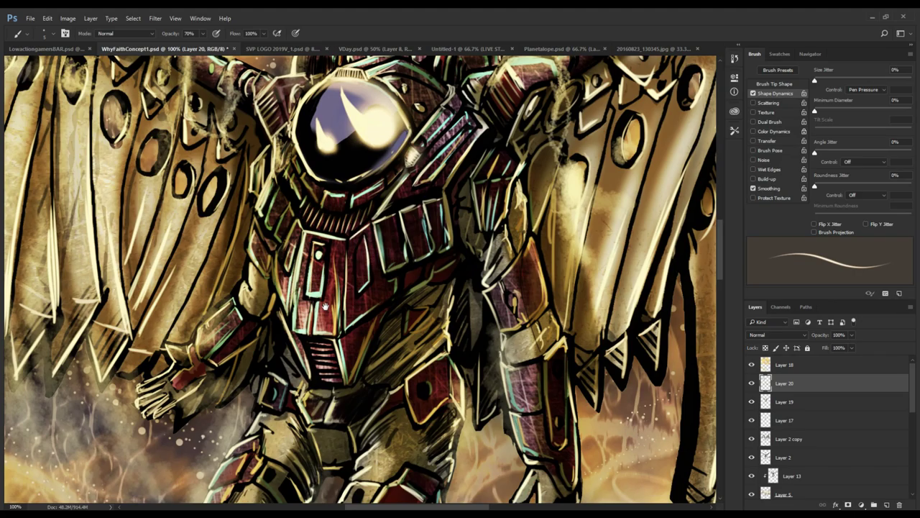
{"action": "left_click_drag", "start_coordinate": [326, 306], "coordinate": [297, 285]}
{"action": "scroll", "coordinate": [316, 291], "scroll_direction": "up", "scroll_amount": 3}
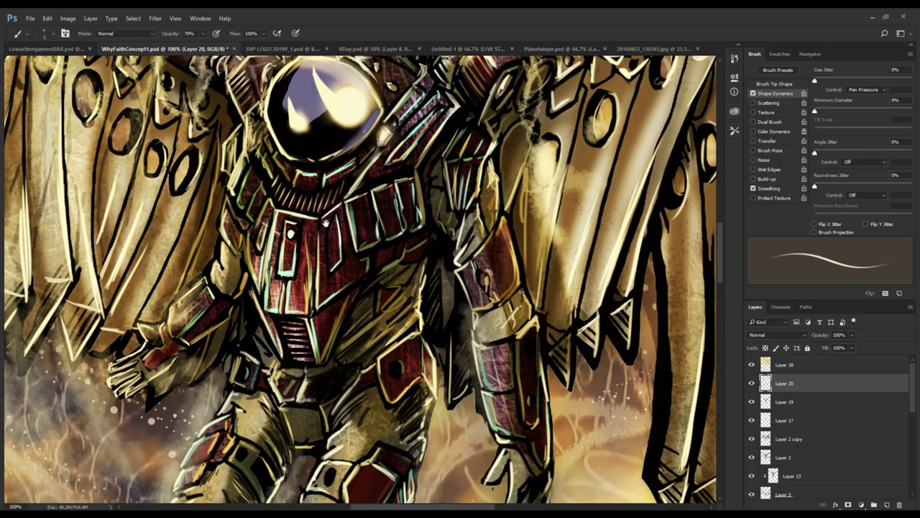
{"action": "scroll", "coordinate": [325, 298], "scroll_direction": "up", "scroll_amount": 2}
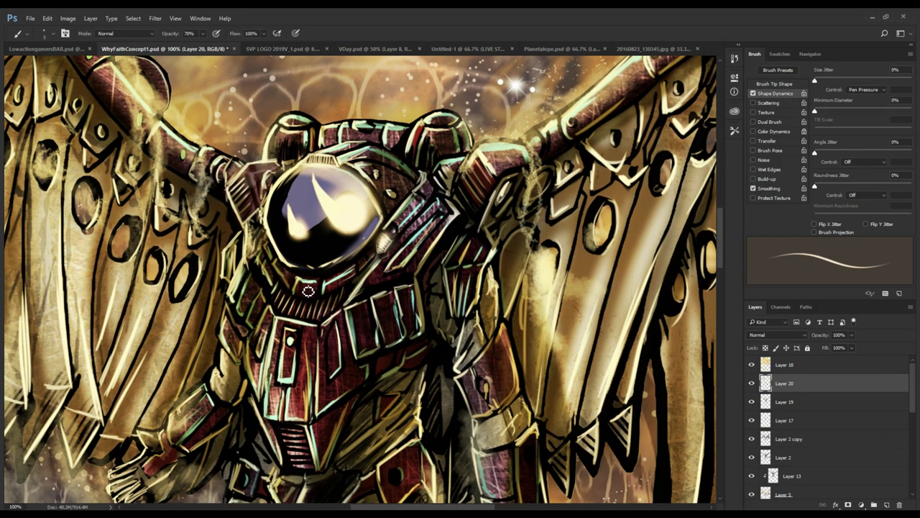
{"action": "left_click_drag", "start_coordinate": [324, 289], "coordinate": [382, 240]}
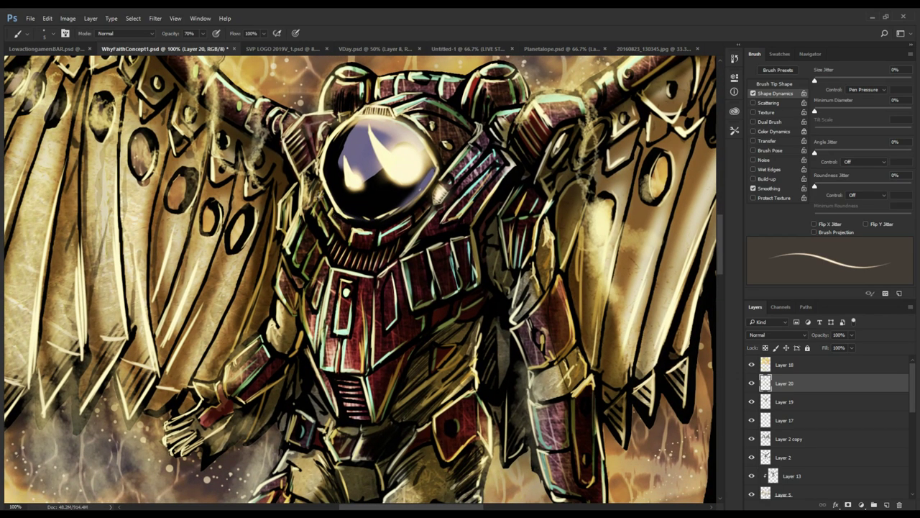
{"action": "scroll", "coordinate": [327, 206], "scroll_direction": "up", "scroll_amount": 1}
{"action": "left_click_drag", "start_coordinate": [319, 204], "coordinate": [316, 219]}
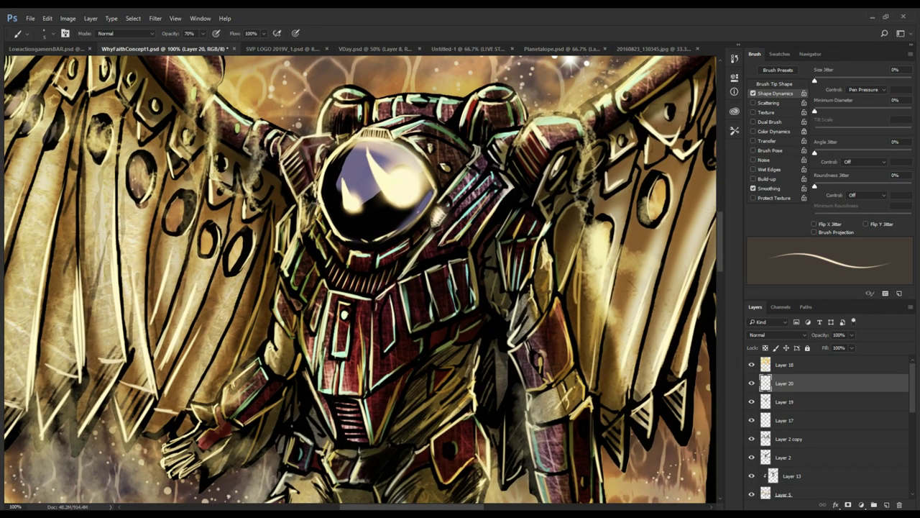
{"action": "mouse_move", "coordinate": [312, 263]}
{"action": "left_mouse_down"}
{"action": "mouse_move", "coordinate": [324, 193]}
{"action": "mouse_move", "coordinate": [325, 254]}
{"action": "mouse_move", "coordinate": [262, 247]}
{"action": "left_mouse_up"}
{"action": "left_click_drag", "start_coordinate": [359, 226], "coordinate": [359, 297]}
- Check the helmet and chest details up to 200% zoom against the full winged figure at reduced zoom
{"action": "key", "text": "z"}
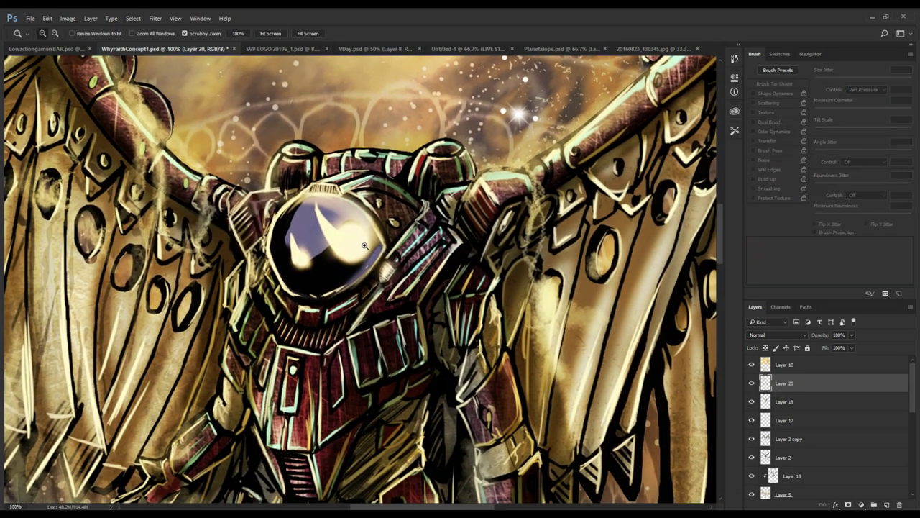
{"action": "left_click", "coordinate": [363, 246], "text": "alt"}
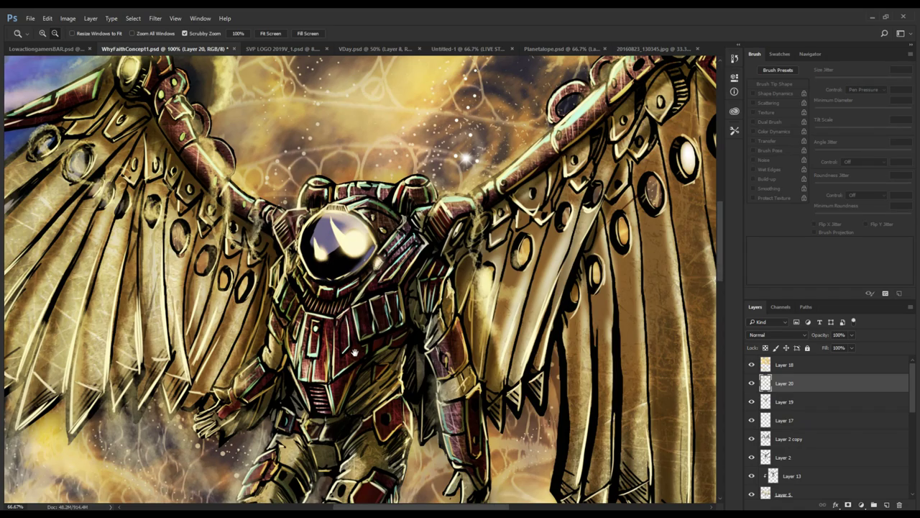
{"action": "key", "text": "ctrl+plus"}
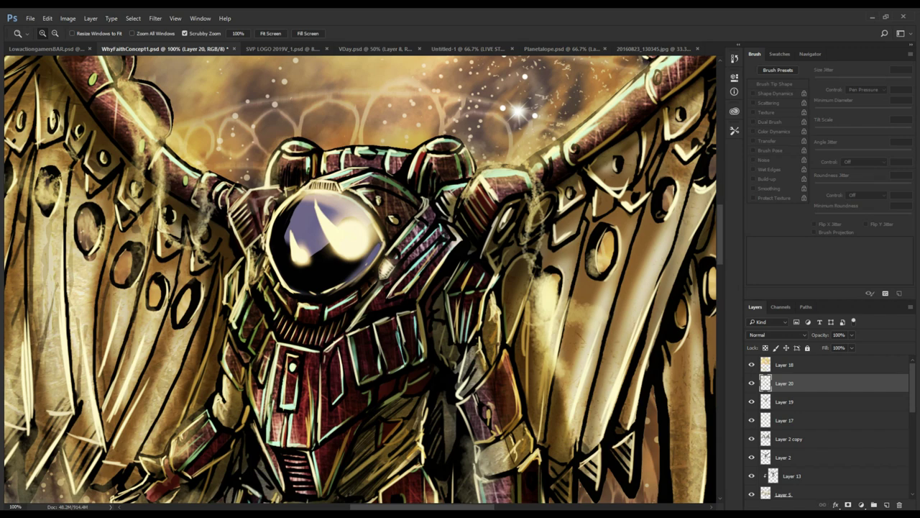
{"action": "left_click", "coordinate": [346, 329]}
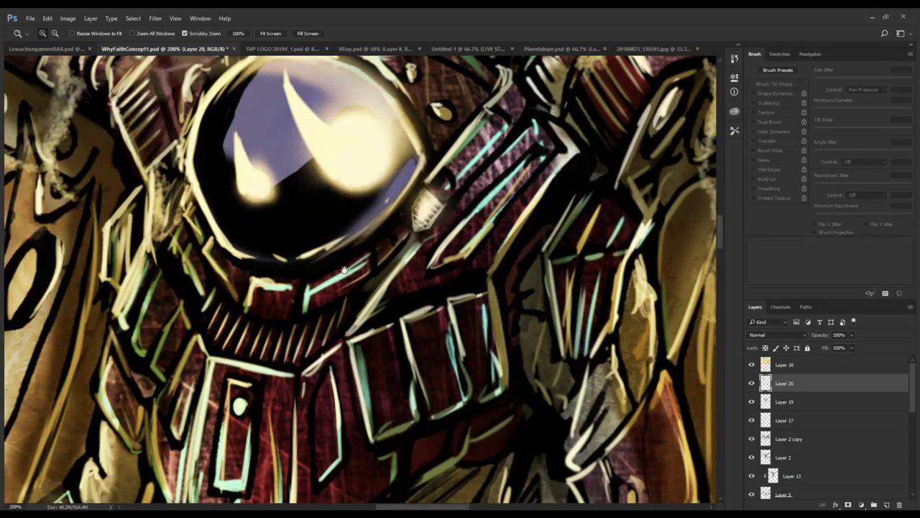
{"action": "key", "text": "ctrl+minus"}
{"action": "key", "text": "ctrl+minus"}
{"action": "left_click", "coordinate": [374, 329], "text": "alt"}
{"action": "left_click_drag", "start_coordinate": [373, 329], "coordinate": [321, 268]}
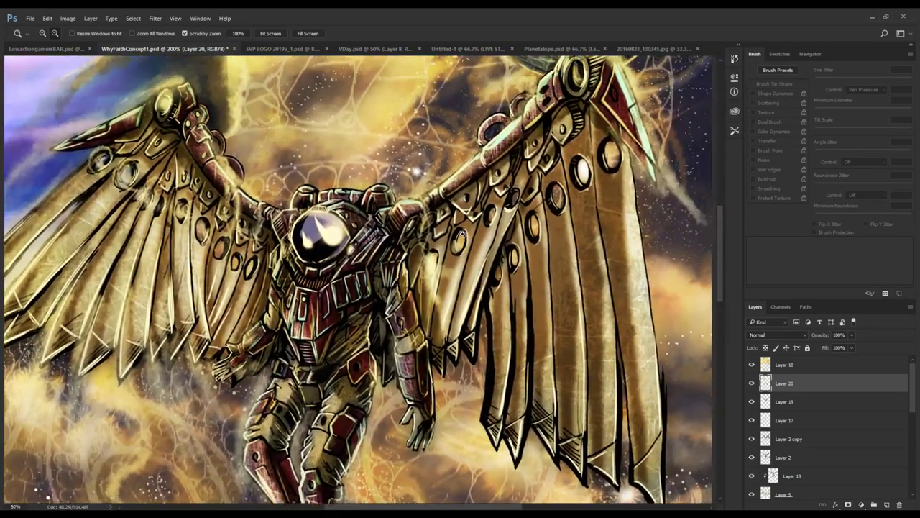
{"action": "left_click", "coordinate": [468, 270]}
{"action": "left_click_drag", "start_coordinate": [426, 226], "coordinate": [475, 290]}
{"action": "left_click", "coordinate": [264, 313], "text": "alt"}
{"action": "left_click", "coordinate": [264, 313], "text": "alt"}
{"action": "left_click", "coordinate": [264, 312], "text": "alt"}
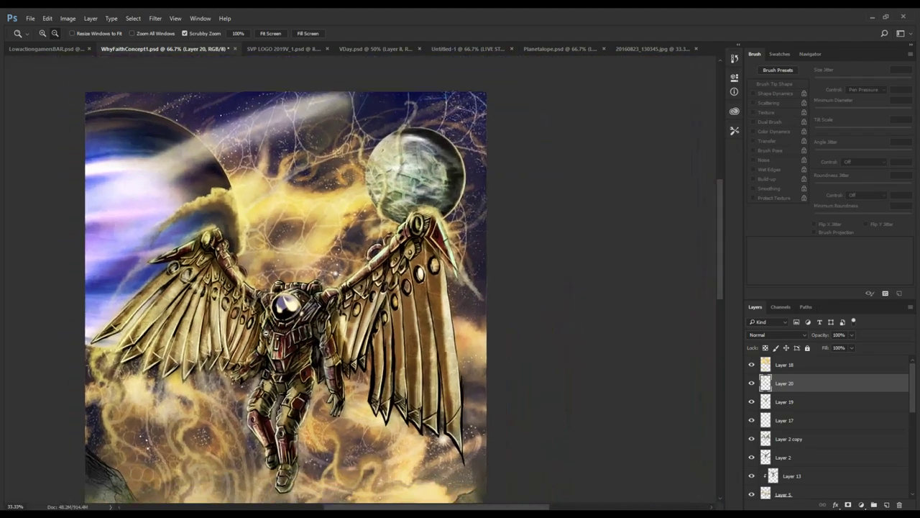
- Look over the full figure and the landscape below, and toggle Layer 7 off and on to identify its content
{"action": "left_click_drag", "start_coordinate": [267, 338], "coordinate": [272, 272]}
{"action": "left_click", "coordinate": [271, 280], "text": "alt"}
{"action": "left_click", "coordinate": [441, 444]}
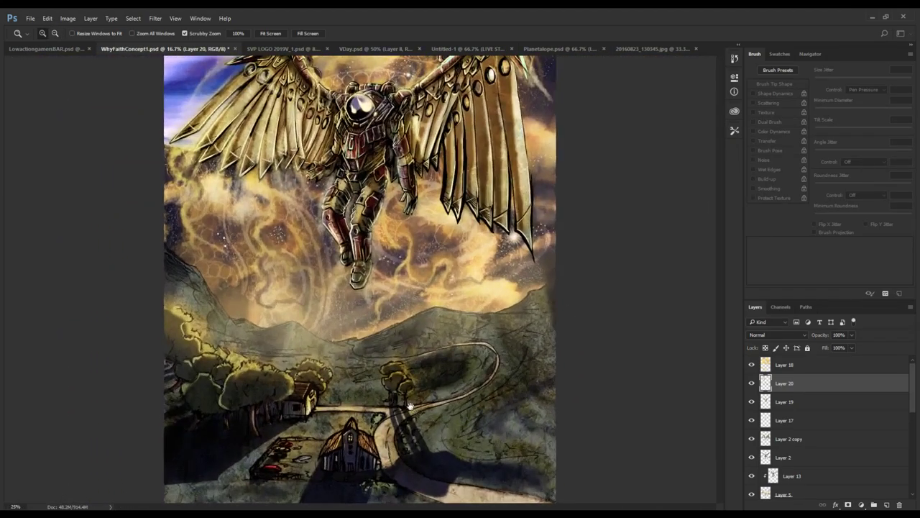
{"action": "left_click_drag", "start_coordinate": [448, 404], "coordinate": [400, 311]}
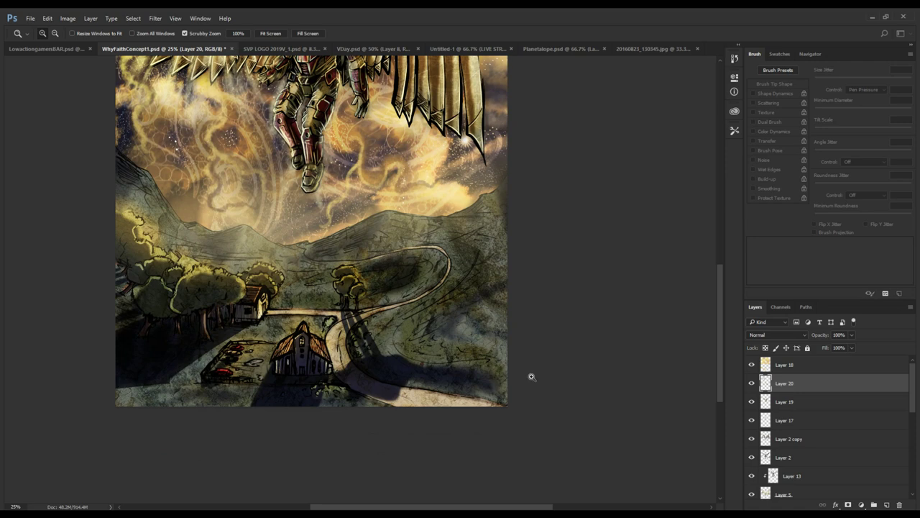
{"action": "scroll", "coordinate": [870, 418], "scroll_direction": "down", "scroll_amount": 5}
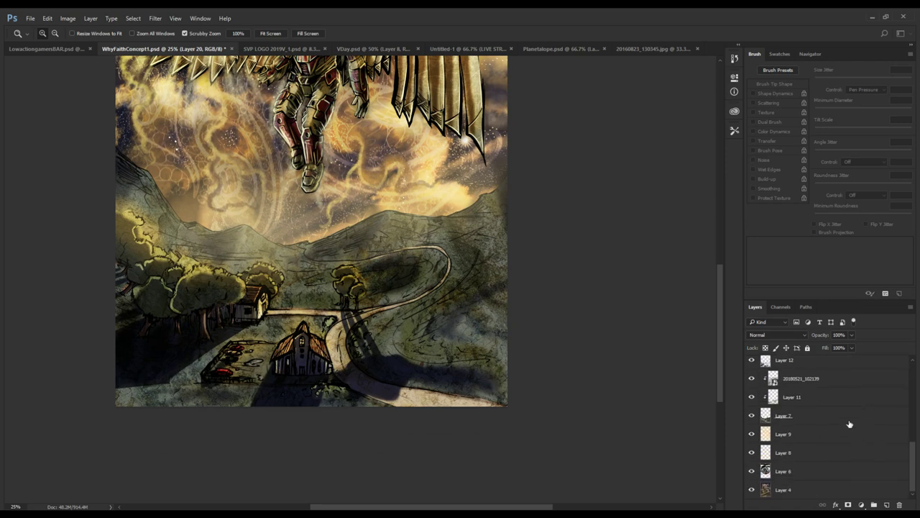
{"action": "left_click", "coordinate": [842, 418]}
{"action": "left_click", "coordinate": [752, 416]}
{"action": "left_click", "coordinate": [751, 417]}
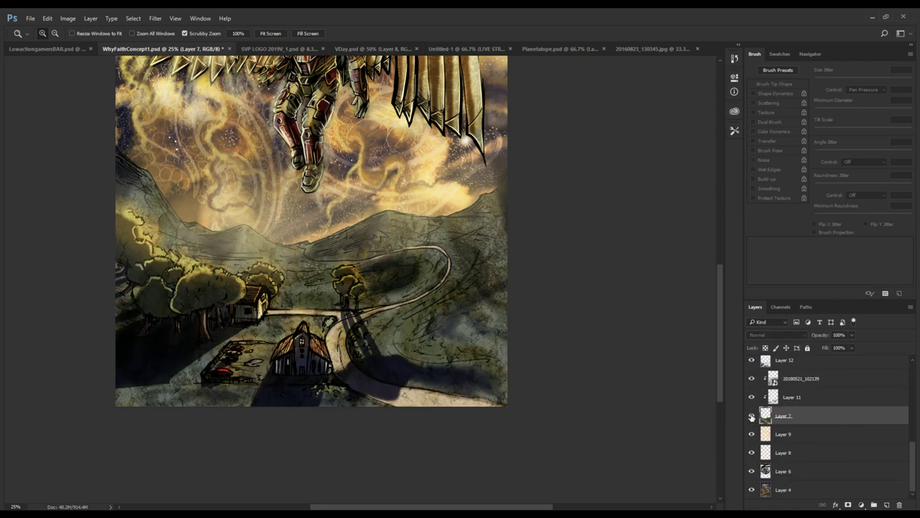
{"action": "left_click", "coordinate": [752, 417]}
{"action": "left_click", "coordinate": [751, 417]}
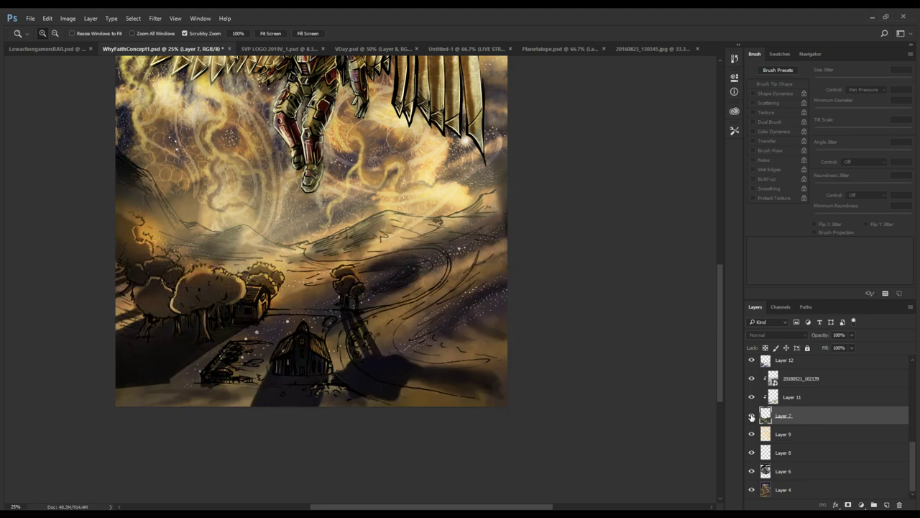
- Toggle Layer 11, the 20180521_102139 layer and Layer 12 off and on to see what each contributes to the landscape
{"action": "left_click", "coordinate": [798, 398]}
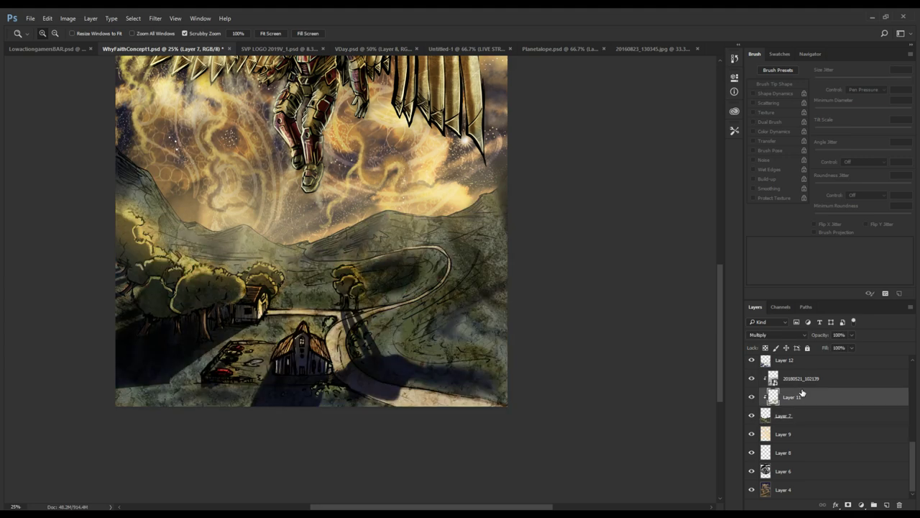
{"action": "left_click", "coordinate": [752, 398]}
{"action": "left_click", "coordinate": [752, 398]}
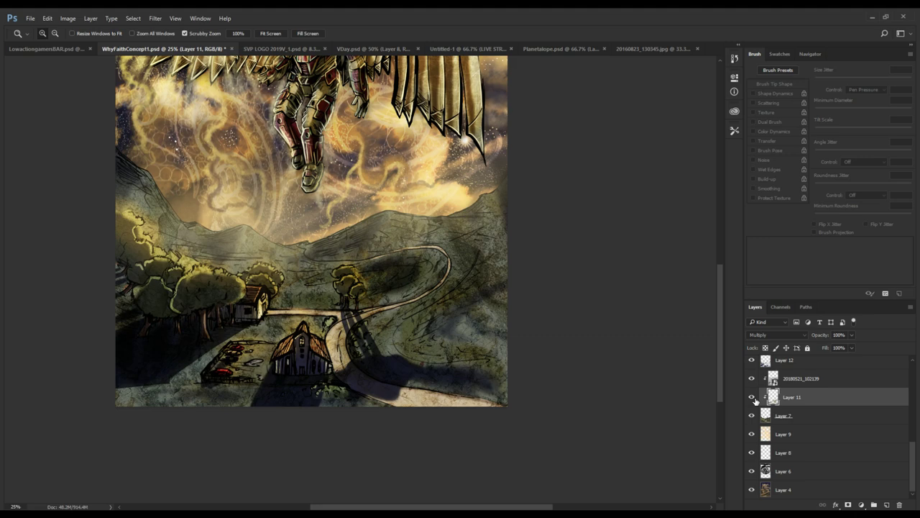
{"action": "left_click", "coordinate": [823, 380]}
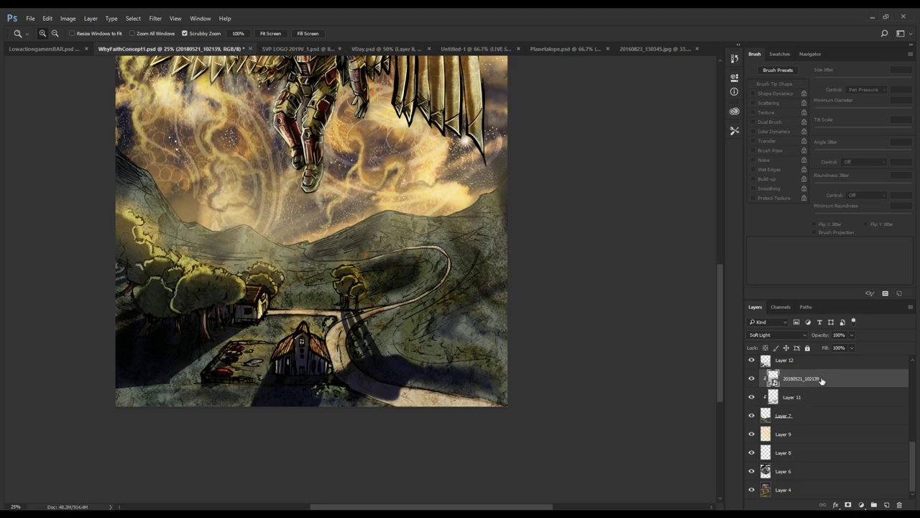
{"action": "left_click", "coordinate": [752, 379]}
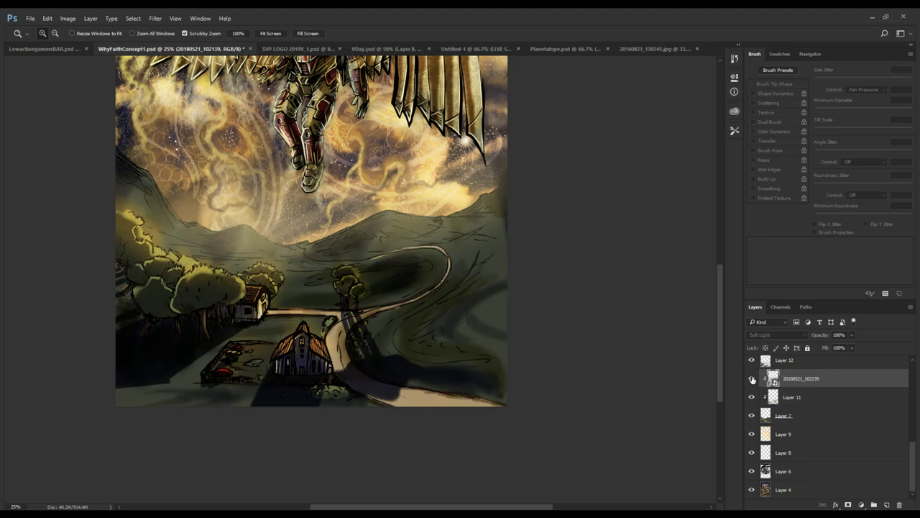
{"action": "left_click", "coordinate": [752, 379]}
{"action": "left_click", "coordinate": [752, 361]}
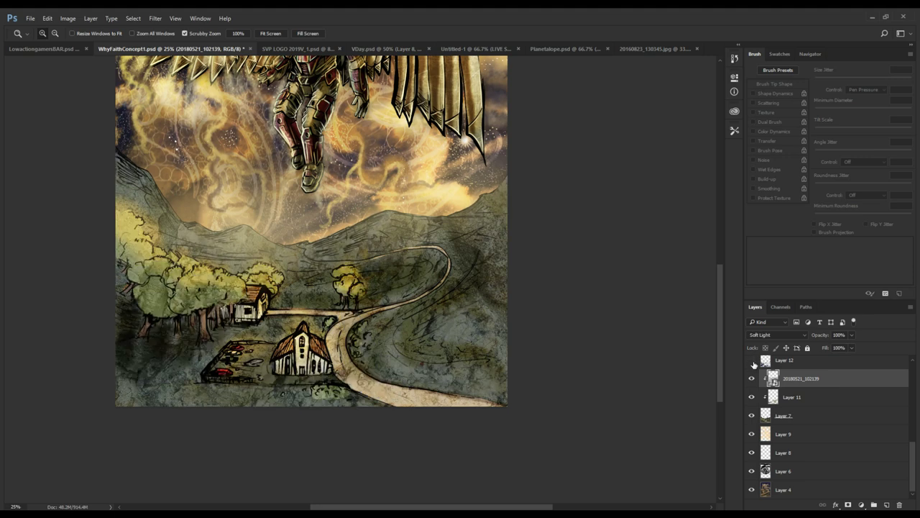
{"action": "left_click", "coordinate": [752, 361]}
- Toggle Layer 3 and Layer 1's Outer Glow to identify the landscape line art, and add a new layer directly above Layer 3
{"action": "left_click", "coordinate": [814, 366]}
{"action": "scroll", "coordinate": [814, 366], "scroll_direction": "up", "scroll_amount": 3}
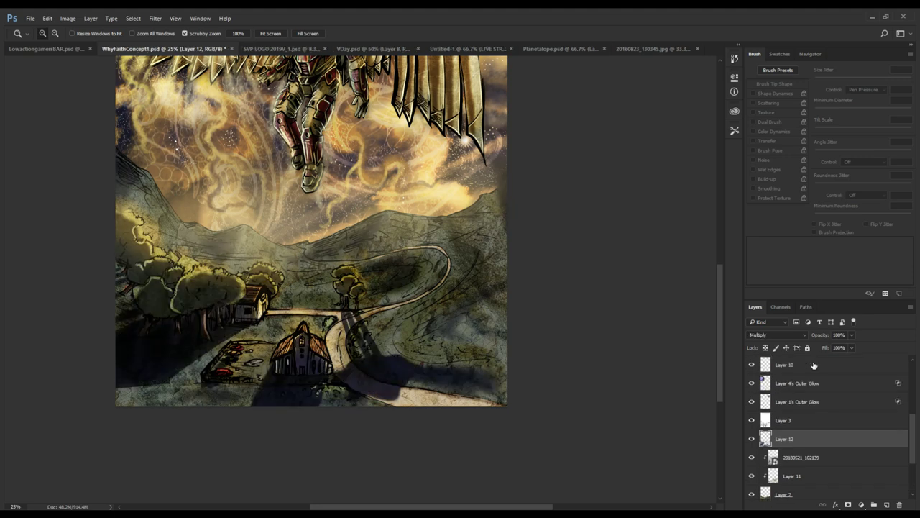
{"action": "left_click", "coordinate": [752, 425]}
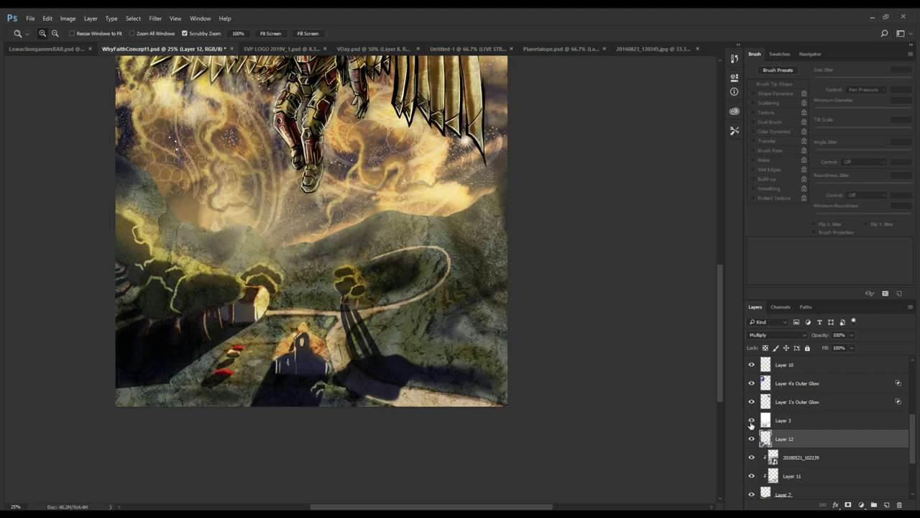
{"action": "left_click", "coordinate": [752, 426]}
{"action": "left_click", "coordinate": [791, 422]}
{"action": "left_click", "coordinate": [776, 403]}
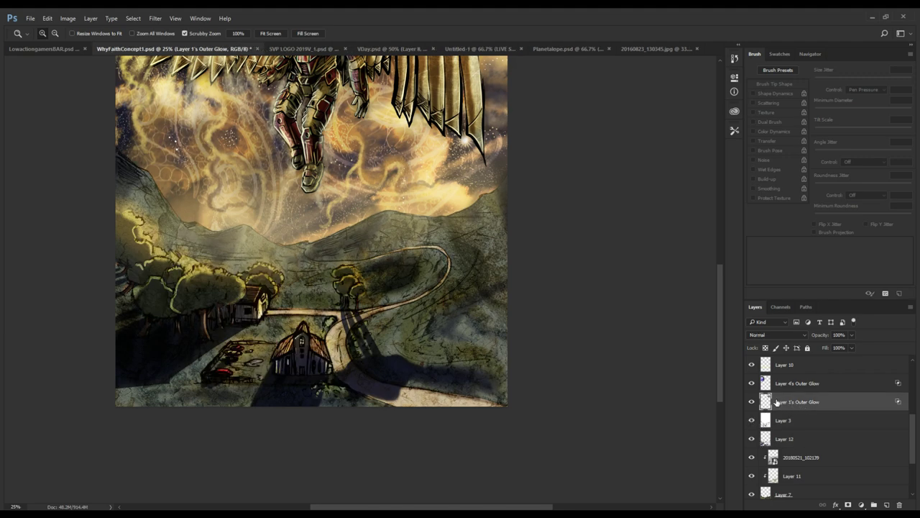
{"action": "left_click", "coordinate": [751, 401]}
{"action": "left_click", "coordinate": [751, 401]}
{"action": "left_click", "coordinate": [800, 420]}
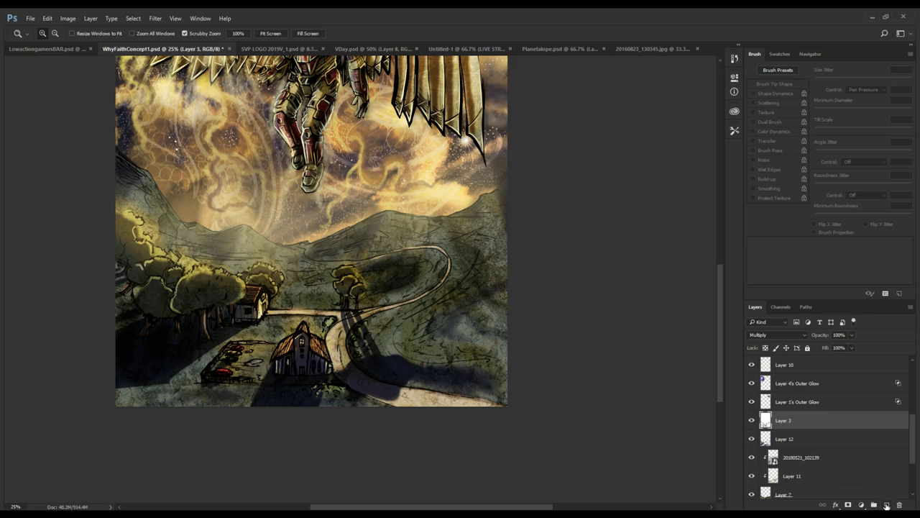
{"action": "left_click", "coordinate": [887, 505]}
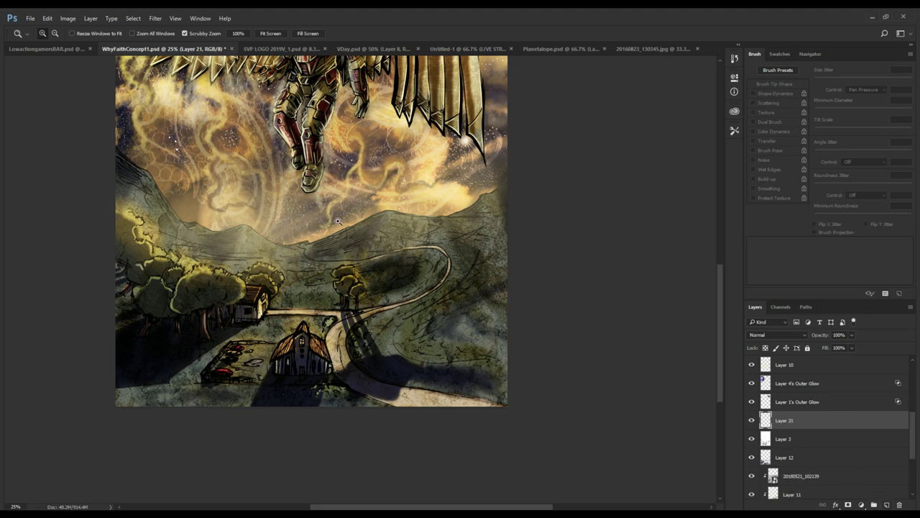
- Brush pale highlight strokes along the ridge of the hill below the astronaut's foot, working at 100% zoom
{"action": "left_click", "coordinate": [344, 231]}
{"action": "left_click", "coordinate": [345, 230]}
{"action": "left_click", "coordinate": [349, 229]}
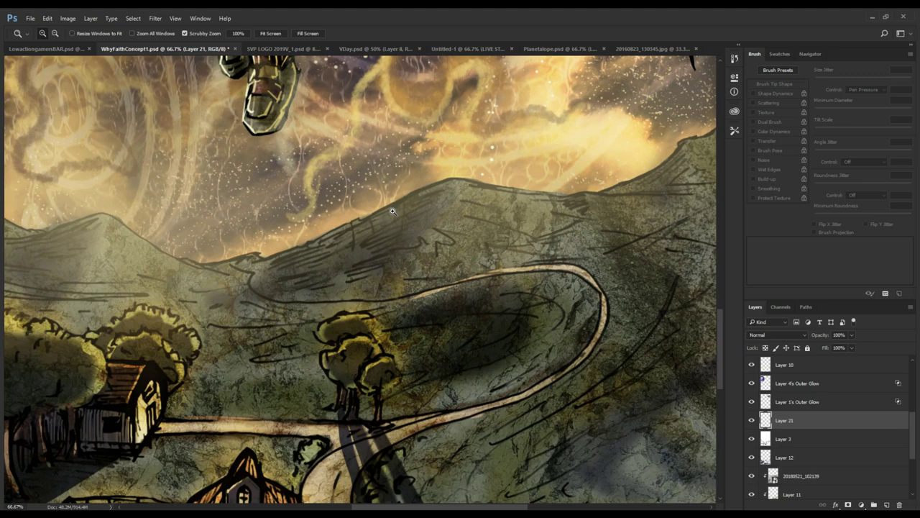
{"action": "left_click", "coordinate": [364, 160]}
{"action": "left_click_drag", "start_coordinate": [448, 279], "coordinate": [428, 355]}
{"action": "key", "text": "b"}
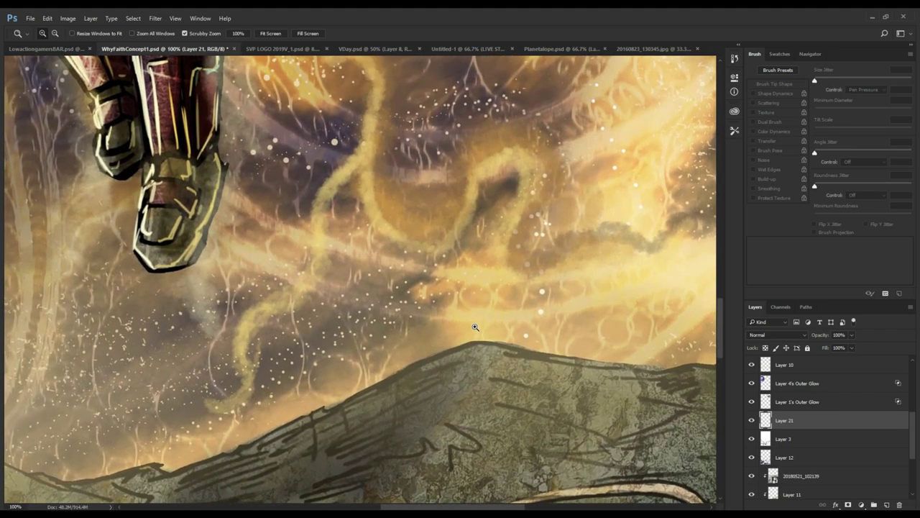
{"action": "left_click_drag", "start_coordinate": [478, 311], "coordinate": [507, 273]}
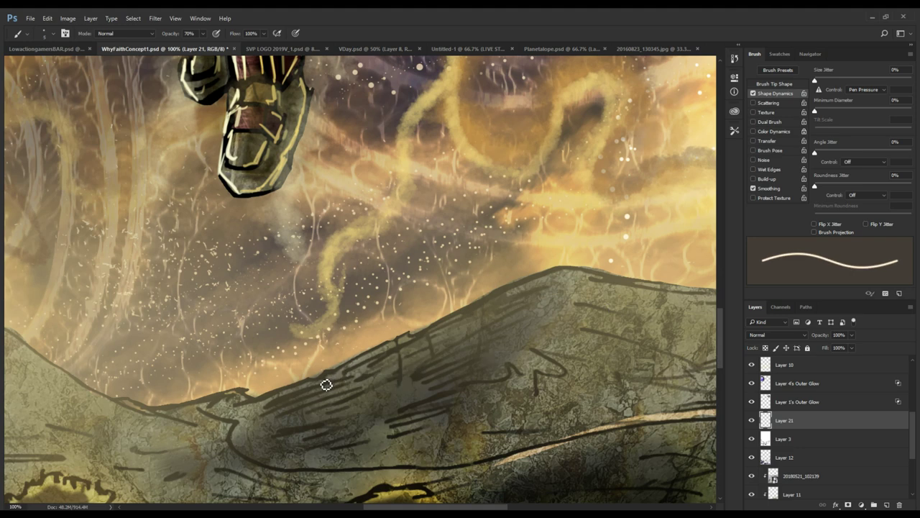
{"action": "mouse_move", "coordinate": [331, 376]}
{"action": "left_mouse_down"}
{"action": "mouse_move", "coordinate": [383, 355]}
{"action": "mouse_move", "coordinate": [335, 381]}
{"action": "mouse_move", "coordinate": [491, 305]}
{"action": "left_mouse_up"}
{"action": "mouse_move", "coordinate": [415, 338]}
{"action": "left_mouse_down"}
{"action": "mouse_move", "coordinate": [525, 294]}
{"action": "mouse_move", "coordinate": [499, 309]}
{"action": "left_mouse_up"}
{"action": "left_click_drag", "start_coordinate": [433, 339], "coordinate": [488, 317]}
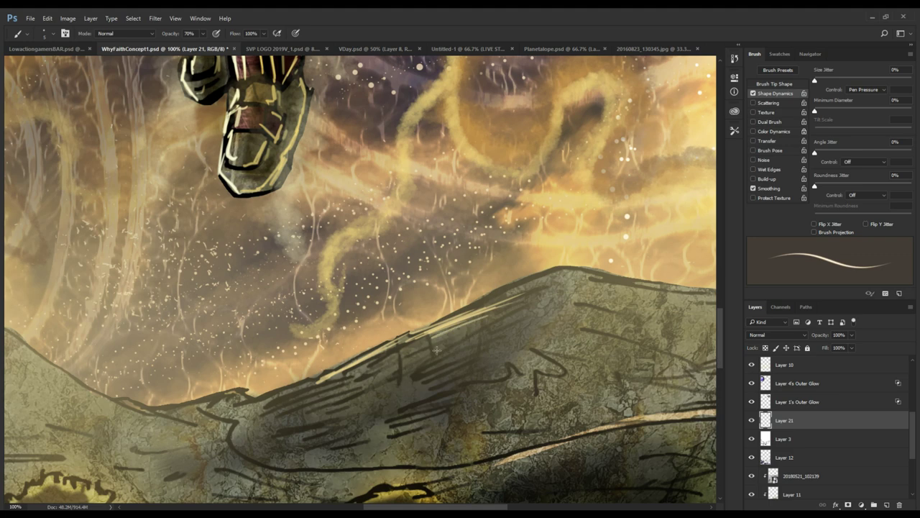
- Add pale hatching on the same hill's slope and extend the ridge highlight from its summit to its lower end
{"action": "left_click_drag", "start_coordinate": [430, 354], "coordinate": [469, 332]}
{"action": "left_click_drag", "start_coordinate": [395, 381], "coordinate": [453, 351]}
{"action": "mouse_move", "coordinate": [552, 275]}
{"action": "left_mouse_down"}
{"action": "mouse_move", "coordinate": [463, 312]}
{"action": "mouse_move", "coordinate": [555, 272]}
{"action": "left_mouse_up"}
{"action": "left_click_drag", "start_coordinate": [503, 302], "coordinate": [579, 268]}
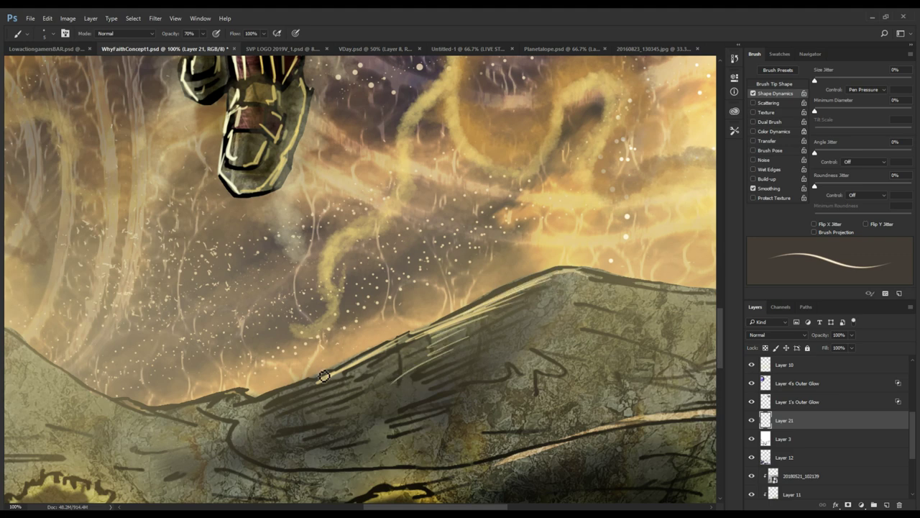
{"action": "left_click_drag", "start_coordinate": [324, 378], "coordinate": [251, 403]}
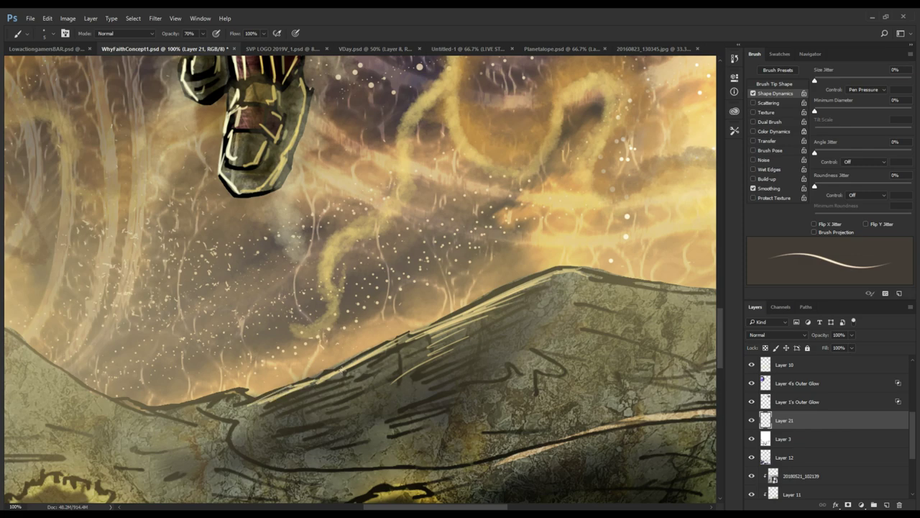
- Brush pale highlights through the dip between the hills and up the slope to the neighbouring rounded peak
{"action": "left_click_drag", "start_coordinate": [506, 349], "coordinate": [684, 243]}
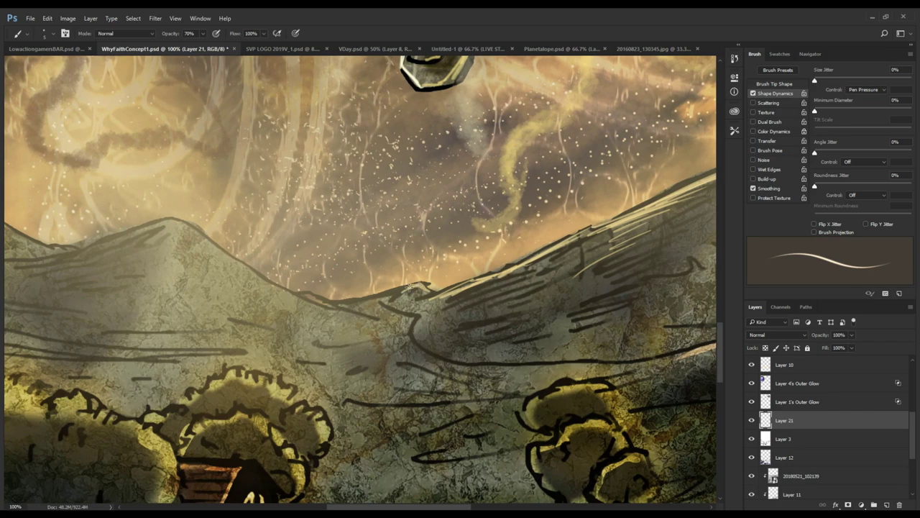
{"action": "left_click_drag", "start_coordinate": [404, 291], "coordinate": [346, 308]}
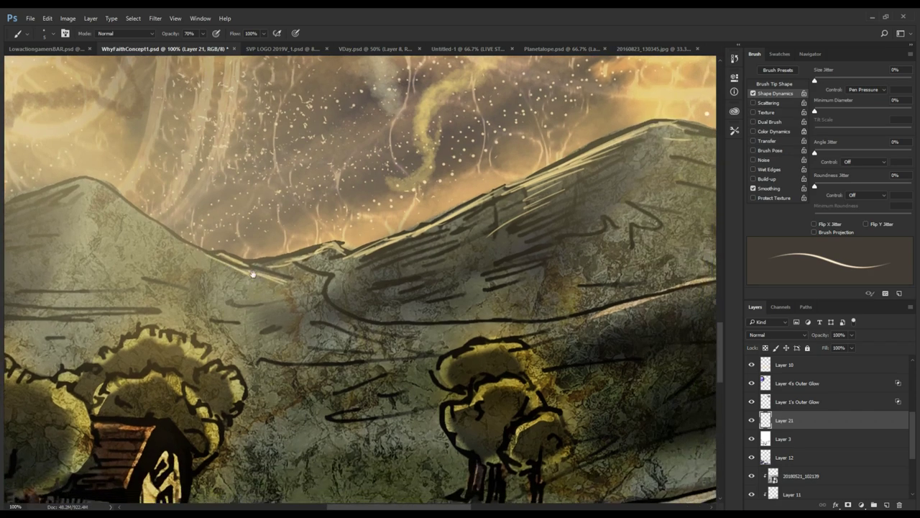
{"action": "mouse_move", "coordinate": [343, 321]}
{"action": "left_mouse_down"}
{"action": "mouse_move", "coordinate": [246, 267]}
{"action": "mouse_move", "coordinate": [511, 407]}
{"action": "left_mouse_up"}
{"action": "left_click_drag", "start_coordinate": [452, 381], "coordinate": [358, 322]}
{"action": "left_click_drag", "start_coordinate": [412, 360], "coordinate": [327, 303]}
{"action": "left_click_drag", "start_coordinate": [416, 360], "coordinate": [372, 327]}
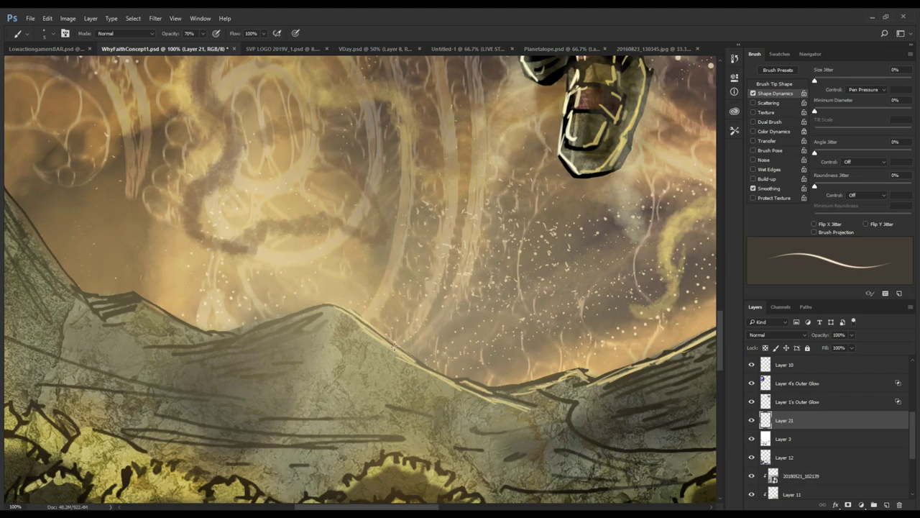
- Highlight the rounded peak's far slope and the small ridge descending from the foot of the steep mountain
{"action": "mouse_move", "coordinate": [267, 302]}
{"action": "left_mouse_down"}
{"action": "mouse_move", "coordinate": [360, 290]}
{"action": "mouse_move", "coordinate": [383, 308]}
{"action": "left_mouse_up"}
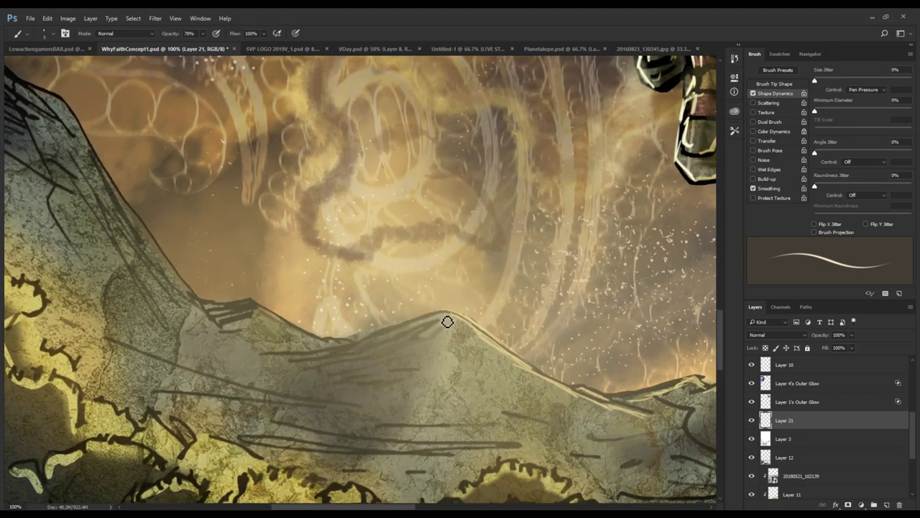
{"action": "mouse_move", "coordinate": [447, 318]}
{"action": "left_mouse_down"}
{"action": "mouse_move", "coordinate": [352, 348]}
{"action": "mouse_move", "coordinate": [359, 337]}
{"action": "mouse_move", "coordinate": [325, 343]}
{"action": "mouse_move", "coordinate": [255, 305]}
{"action": "mouse_move", "coordinate": [314, 340]}
{"action": "left_mouse_up"}
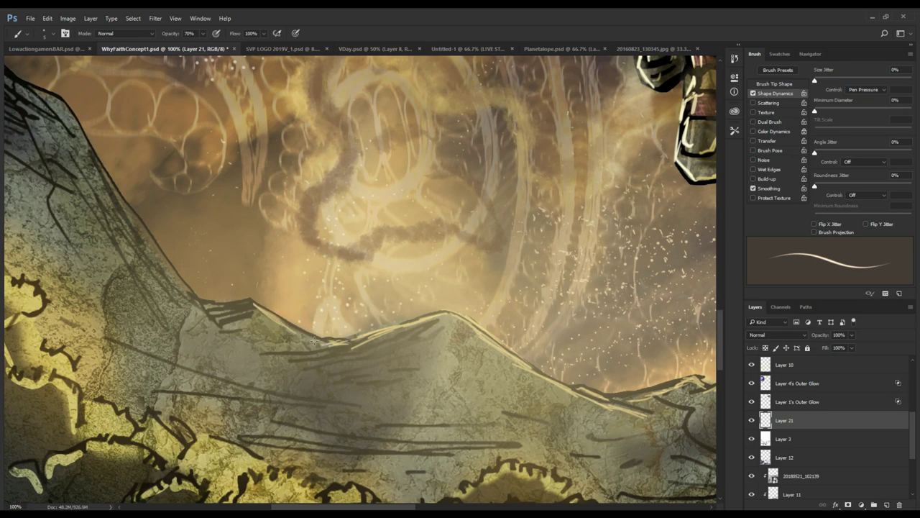
{"action": "left_click_drag", "start_coordinate": [261, 310], "coordinate": [318, 341]}
{"action": "mouse_move", "coordinate": [267, 312]}
{"action": "left_mouse_down"}
{"action": "mouse_move", "coordinate": [235, 296]}
{"action": "mouse_move", "coordinate": [253, 290]}
{"action": "mouse_move", "coordinate": [229, 204]}
{"action": "mouse_move", "coordinate": [239, 277]}
{"action": "mouse_move", "coordinate": [263, 261]}
{"action": "mouse_move", "coordinate": [261, 289]}
{"action": "mouse_move", "coordinate": [239, 302]}
{"action": "left_mouse_up"}
- Brush a pale edge highlight along the steep mountain's outline from its foot to the picture's edge
{"action": "left_click_drag", "start_coordinate": [160, 297], "coordinate": [180, 325]}
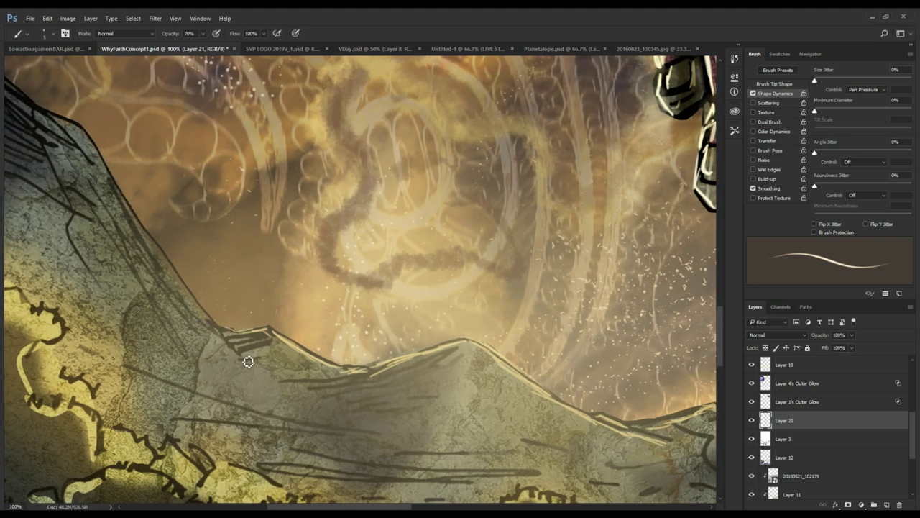
{"action": "left_click_drag", "start_coordinate": [172, 272], "coordinate": [248, 363]}
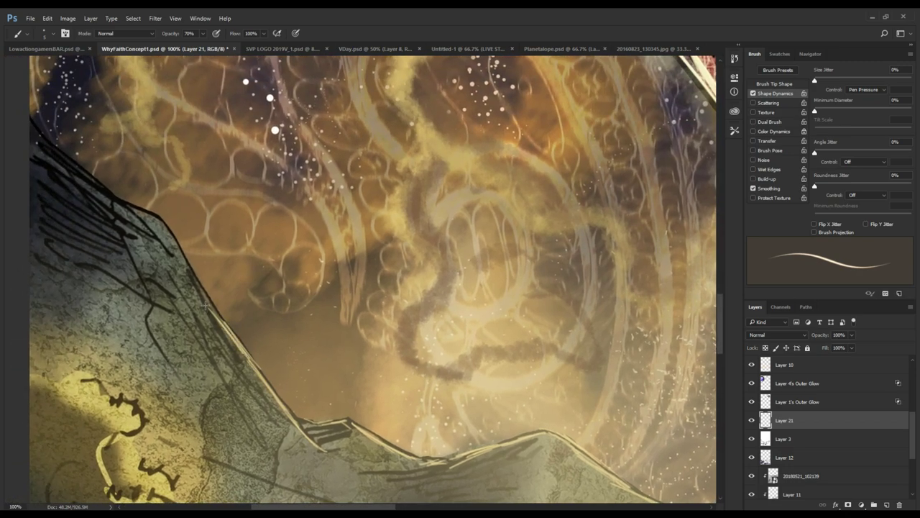
{"action": "mouse_move", "coordinate": [205, 307]}
{"action": "left_mouse_down"}
{"action": "mouse_move", "coordinate": [194, 283]}
{"action": "mouse_move", "coordinate": [222, 319]}
{"action": "mouse_move", "coordinate": [173, 235]}
{"action": "mouse_move", "coordinate": [168, 231]}
{"action": "mouse_move", "coordinate": [206, 303]}
{"action": "mouse_move", "coordinate": [202, 287]}
{"action": "mouse_move", "coordinate": [160, 246]}
{"action": "mouse_move", "coordinate": [100, 204]}
{"action": "mouse_move", "coordinate": [178, 285]}
{"action": "mouse_move", "coordinate": [130, 246]}
{"action": "mouse_move", "coordinate": [184, 281]}
{"action": "mouse_move", "coordinate": [96, 209]}
{"action": "mouse_move", "coordinate": [121, 244]}
{"action": "left_mouse_up"}
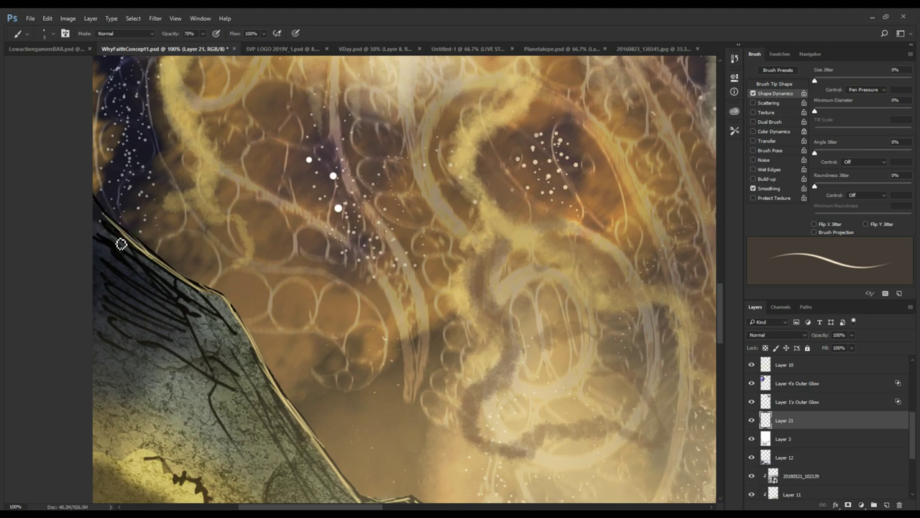
{"action": "mouse_move", "coordinate": [330, 397]}
{"action": "left_mouse_down"}
{"action": "mouse_move", "coordinate": [186, 210]}
{"action": "mouse_move", "coordinate": [169, 161]}
{"action": "left_mouse_up"}
{"action": "mouse_move", "coordinate": [193, 282]}
{"action": "left_mouse_down"}
{"action": "mouse_move", "coordinate": [226, 298]}
{"action": "mouse_move", "coordinate": [134, 187]}
{"action": "left_mouse_up"}
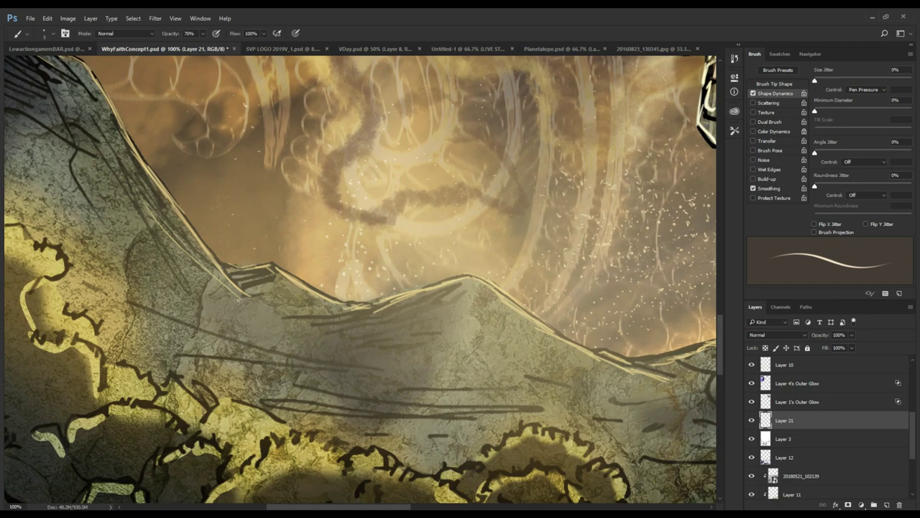
{"action": "mouse_move", "coordinate": [233, 293]}
{"action": "left_mouse_down"}
{"action": "mouse_move", "coordinate": [124, 177]}
{"action": "mouse_move", "coordinate": [199, 254]}
{"action": "mouse_move", "coordinate": [175, 208]}
{"action": "mouse_move", "coordinate": [187, 211]}
{"action": "left_mouse_up"}
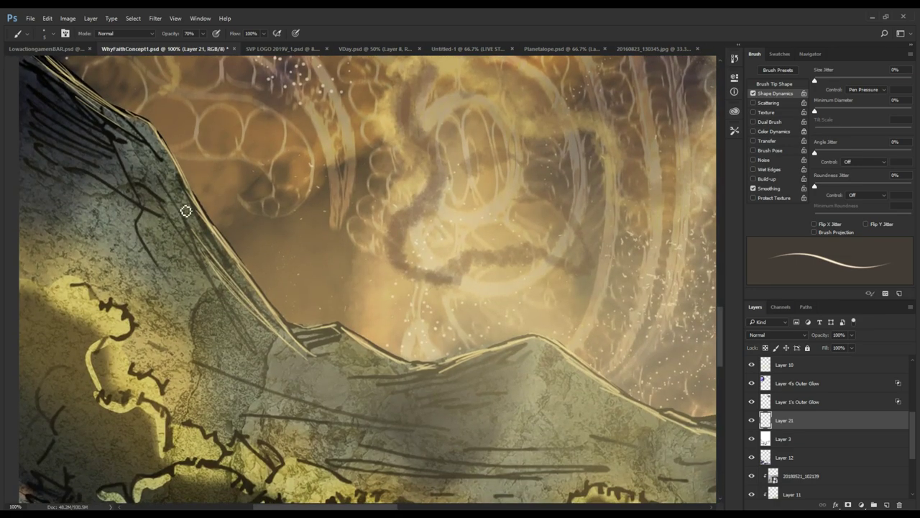
- Hatch the steep mountain's face with long, thin pale strokes following the slope and its inner contour line
{"action": "left_click_drag", "start_coordinate": [152, 167], "coordinate": [260, 298]}
{"action": "left_click_drag", "start_coordinate": [163, 187], "coordinate": [277, 319]}
{"action": "left_click_drag", "start_coordinate": [168, 216], "coordinate": [244, 298]}
{"action": "left_click_drag", "start_coordinate": [175, 246], "coordinate": [249, 312]}
{"action": "left_click_drag", "start_coordinate": [186, 272], "coordinate": [237, 314]}
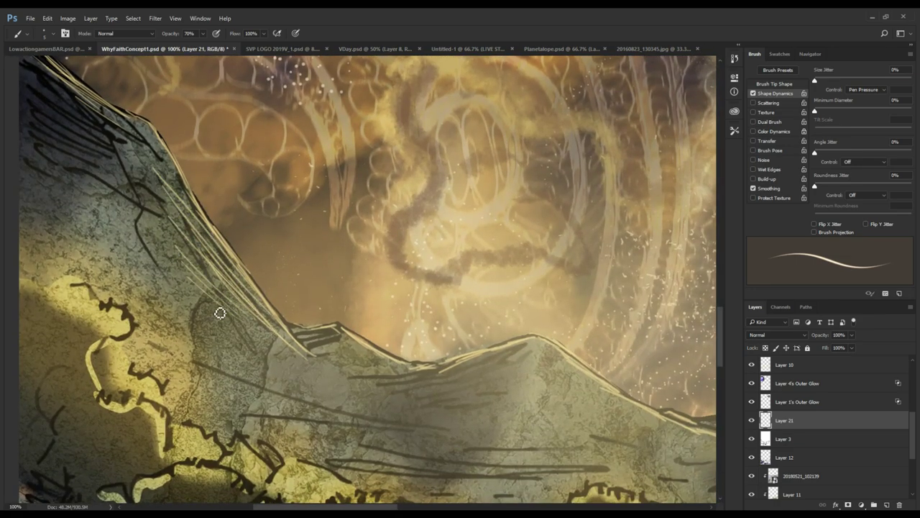
{"action": "mouse_move", "coordinate": [123, 149]}
{"action": "left_mouse_down"}
{"action": "mouse_move", "coordinate": [162, 266]}
{"action": "mouse_move", "coordinate": [193, 307]}
{"action": "left_mouse_up"}
- Touch up the pale highlight in the notch beside the rounded peak and review the ridgeline toward the central hill
{"action": "left_click_drag", "start_coordinate": [273, 353], "coordinate": [148, 242]}
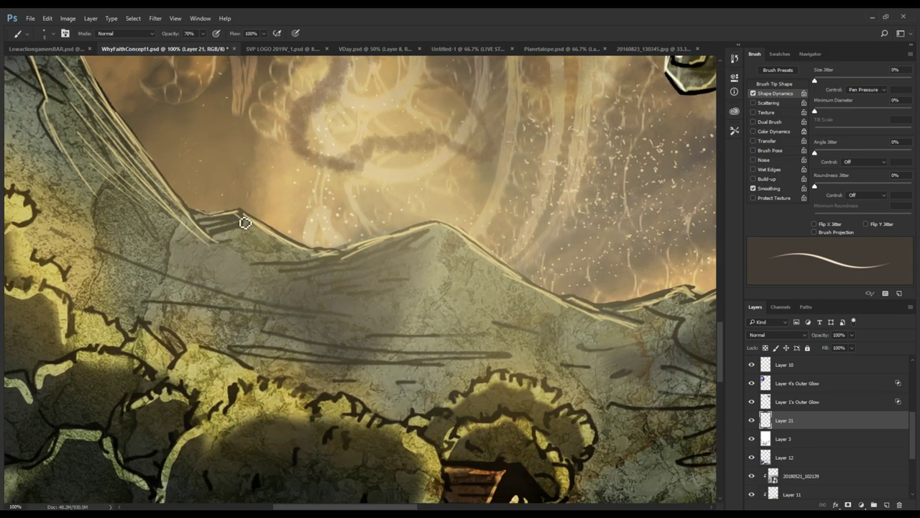
{"action": "left_click_drag", "start_coordinate": [259, 233], "coordinate": [183, 218]}
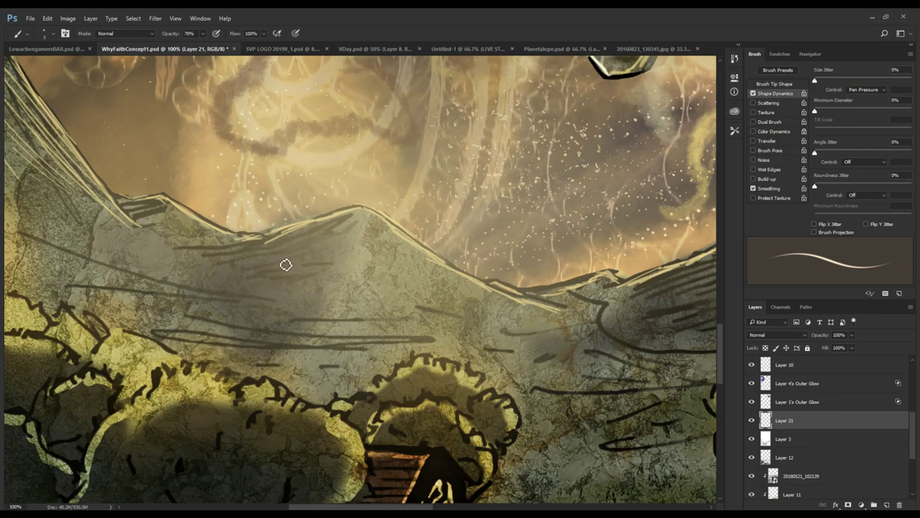
{"action": "left_click_drag", "start_coordinate": [246, 237], "coordinate": [261, 239]}
{"action": "left_click_drag", "start_coordinate": [320, 263], "coordinate": [229, 358]}
{"action": "left_click_drag", "start_coordinate": [289, 395], "coordinate": [260, 377]}
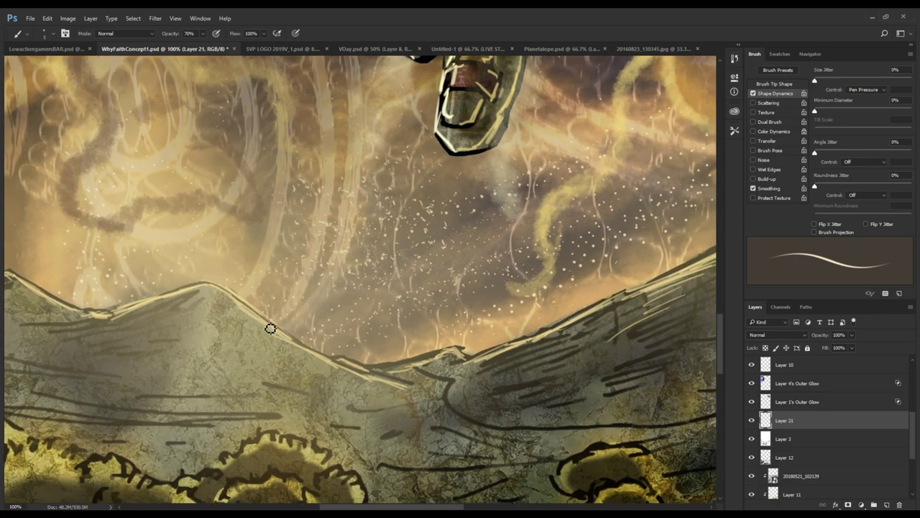
- Hatch the central hill's far slope with short pale strokes running down from its ridge
{"action": "mouse_move", "coordinate": [229, 298]}
{"action": "left_mouse_down"}
{"action": "mouse_move", "coordinate": [293, 349]}
{"action": "mouse_move", "coordinate": [242, 319]}
{"action": "mouse_move", "coordinate": [207, 329]}
{"action": "mouse_move", "coordinate": [189, 301]}
{"action": "left_mouse_up"}
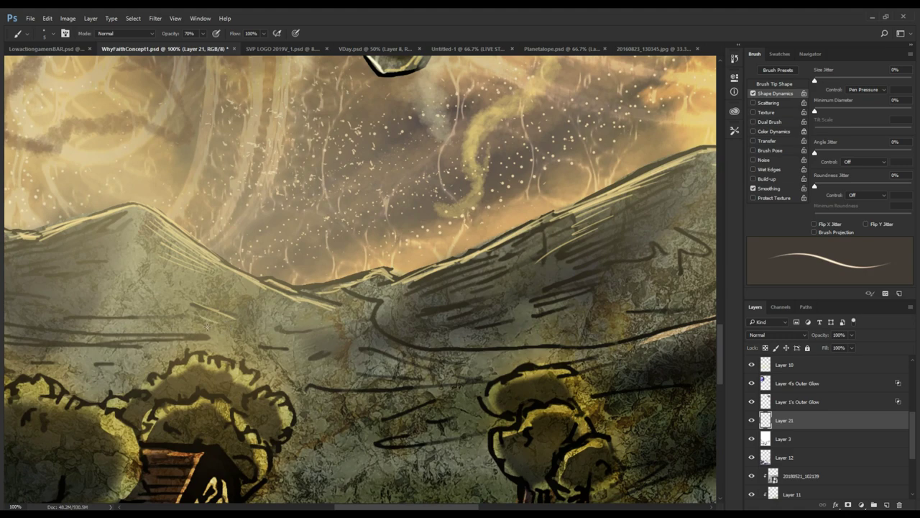
{"action": "left_click_drag", "start_coordinate": [215, 331], "coordinate": [188, 322]}
{"action": "left_click_drag", "start_coordinate": [214, 336], "coordinate": [165, 305]}
{"action": "mouse_move", "coordinate": [357, 238]}
{"action": "left_mouse_down"}
{"action": "mouse_move", "coordinate": [294, 213]}
{"action": "mouse_move", "coordinate": [290, 225]}
{"action": "left_mouse_up"}
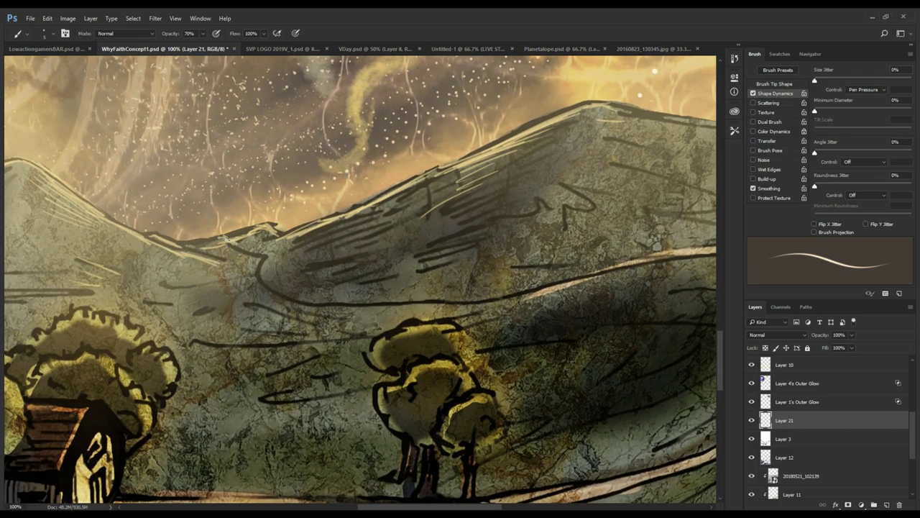
- Trace a pale highlight along the steep mountain's inner contour line, from the ridge notch down toward the path
{"action": "mouse_move", "coordinate": [227, 239]}
{"action": "left_mouse_down"}
{"action": "mouse_move", "coordinate": [265, 257]}
{"action": "mouse_move", "coordinate": [292, 296]}
{"action": "mouse_move", "coordinate": [317, 303]}
{"action": "left_mouse_up"}
{"action": "left_click_drag", "start_coordinate": [483, 301], "coordinate": [519, 294]}
{"action": "left_click_drag", "start_coordinate": [327, 303], "coordinate": [458, 298]}
{"action": "left_click_drag", "start_coordinate": [484, 301], "coordinate": [521, 290]}
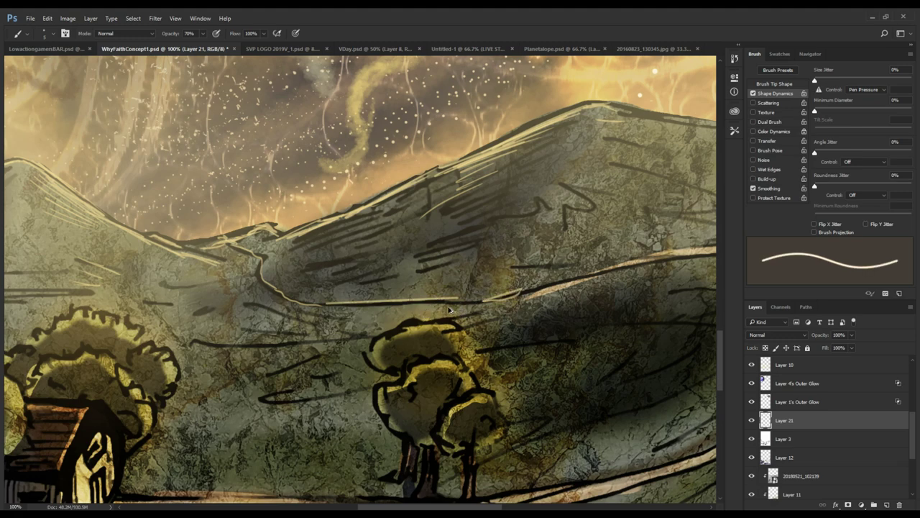
- Undo the straight highlight stroke along the base contour and repaint it closer to the dark line up to the path
{"action": "key", "text": "ctrl+z"}
{"action": "key", "text": "ctrl+z"}
{"action": "key", "text": "ctrl+alt+z"}
{"action": "key", "text": "ctrl+alt+z"}
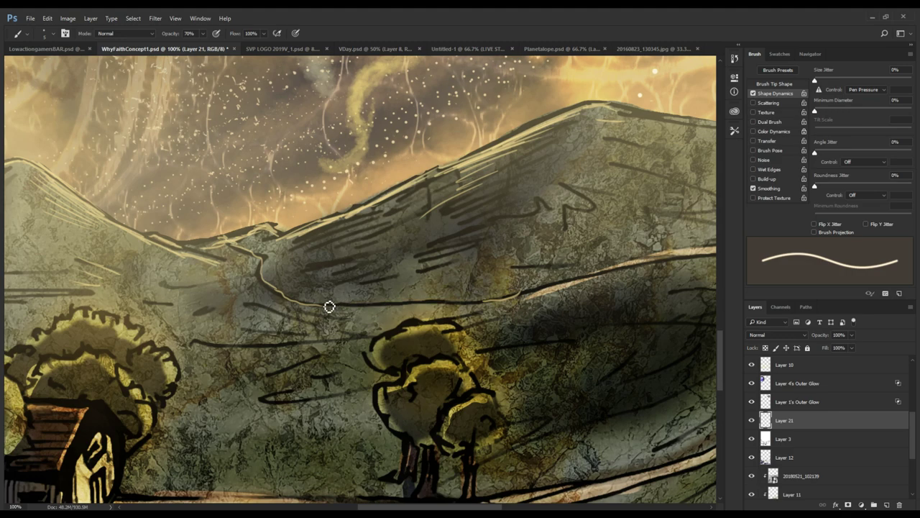
{"action": "left_click_drag", "start_coordinate": [329, 307], "coordinate": [491, 300]}
{"action": "mouse_move", "coordinate": [526, 299]}
{"action": "left_mouse_down"}
{"action": "mouse_move", "coordinate": [410, 332]}
{"action": "mouse_move", "coordinate": [421, 319]}
{"action": "mouse_move", "coordinate": [495, 299]}
{"action": "left_mouse_up"}
- Switch to the scattered-leaf brush for the trees and set its scatter to 132%
{"action": "left_click_drag", "start_coordinate": [410, 341], "coordinate": [513, 250]}
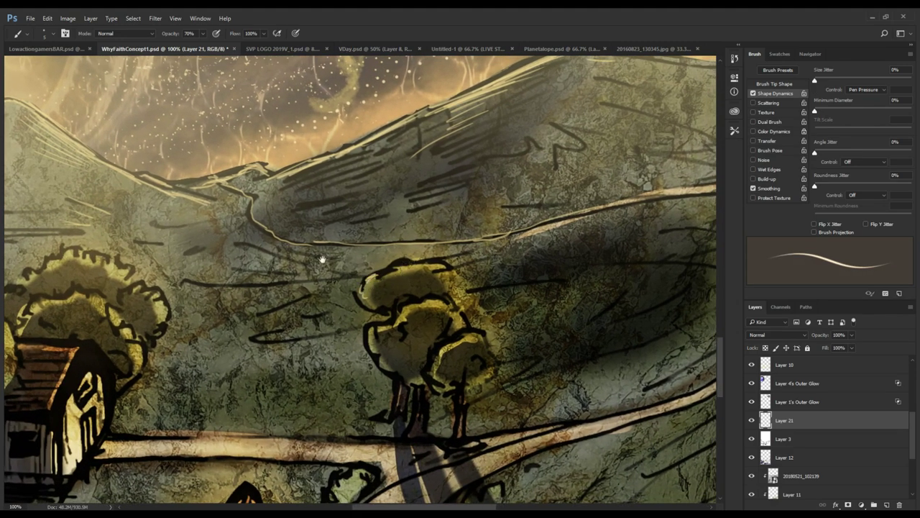
{"action": "left_click_drag", "start_coordinate": [319, 261], "coordinate": [380, 267]}
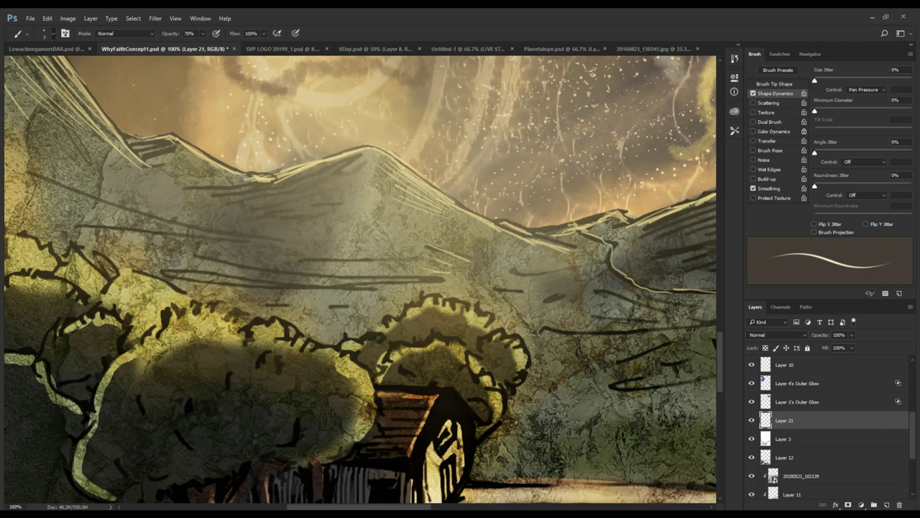
{"action": "key", "text": "period"}
{"action": "key", "text": "period"}
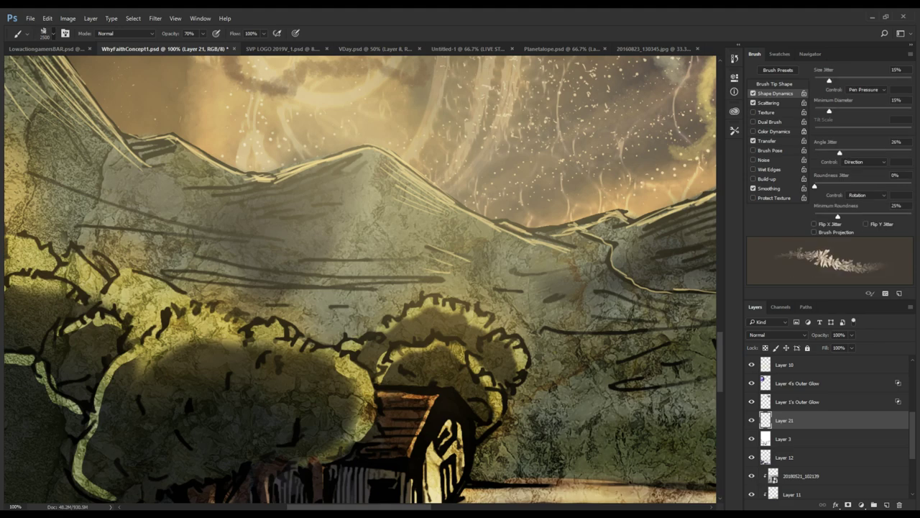
{"action": "left_click", "coordinate": [769, 103]}
{"action": "mouse_move", "coordinate": [827, 85]}
{"action": "left_mouse_down"}
{"action": "mouse_move", "coordinate": [853, 83]}
{"action": "mouse_move", "coordinate": [819, 87]}
{"action": "mouse_move", "coordinate": [817, 121]}
{"action": "mouse_move", "coordinate": [842, 114]}
{"action": "mouse_move", "coordinate": [829, 113]}
{"action": "mouse_move", "coordinate": [827, 82]}
{"action": "left_mouse_up"}
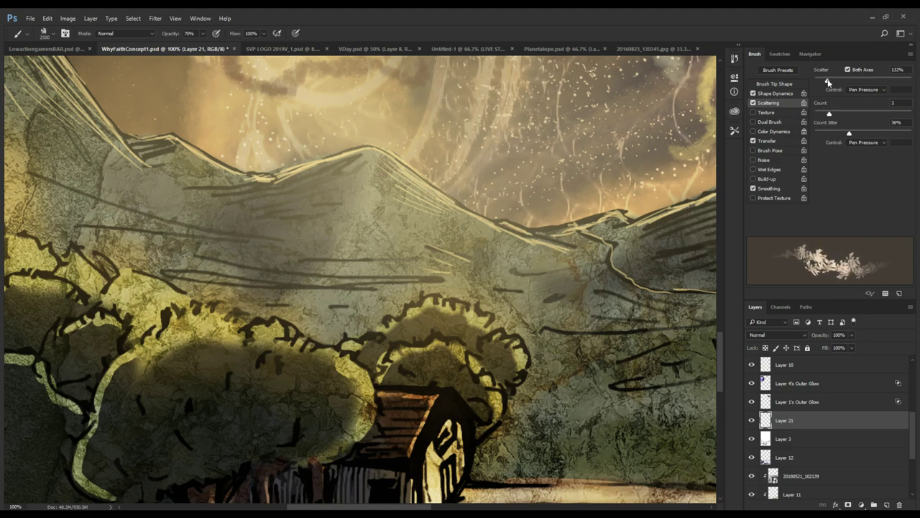
{"action": "left_click", "coordinate": [766, 97]}
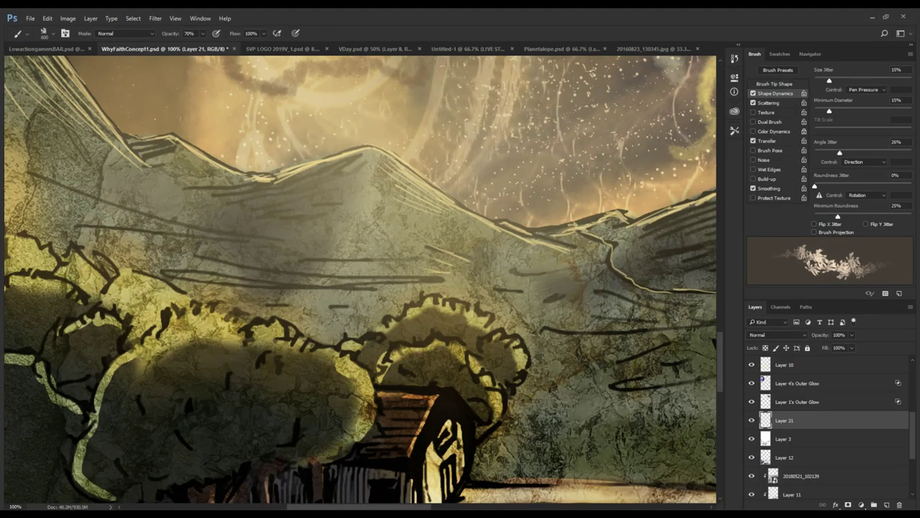
- Shrink the leaf brush and try pale leaf dabs along the crown of the large tree beside the cabin
{"action": "key", "text": "["}
{"action": "key", "text": "["}
{"action": "key", "text": "["}
{"action": "key", "text": "["}
{"action": "key", "text": "bracketleft"}
{"action": "key", "text": "bracketleft"}
{"action": "key", "text": "bracketleft"}
{"action": "key", "text": "bracketleft"}
{"action": "key", "text": "bracketleft"}
{"action": "key", "text": "bracketleft"}
{"action": "key", "text": "bracketleft"}
{"action": "key", "text": "bracketleft"}
{"action": "key", "text": "bracketleft"}
{"action": "mouse_move", "coordinate": [194, 314]}
{"action": "left_mouse_down"}
{"action": "mouse_move", "coordinate": [172, 325]}
{"action": "mouse_move", "coordinate": [288, 337]}
{"action": "mouse_move", "coordinate": [275, 332]}
{"action": "mouse_move", "coordinate": [354, 375]}
{"action": "mouse_move", "coordinate": [372, 409]}
{"action": "mouse_move", "coordinate": [357, 430]}
{"action": "left_mouse_up"}
{"action": "key", "text": "bracketleft"}
{"action": "key", "text": "bracketleft"}
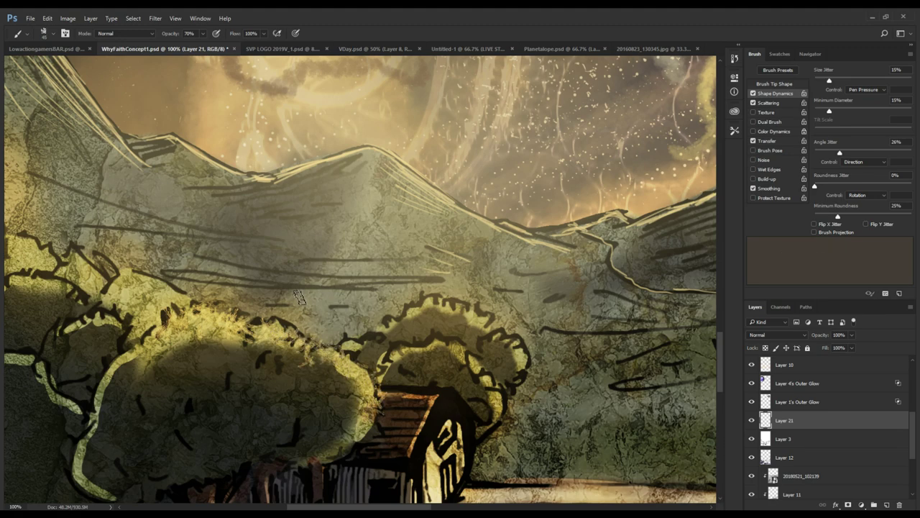
{"action": "key", "text": "bracketleft"}
{"action": "key", "text": "bracketleft"}
{"action": "key", "text": "bracketleft"}
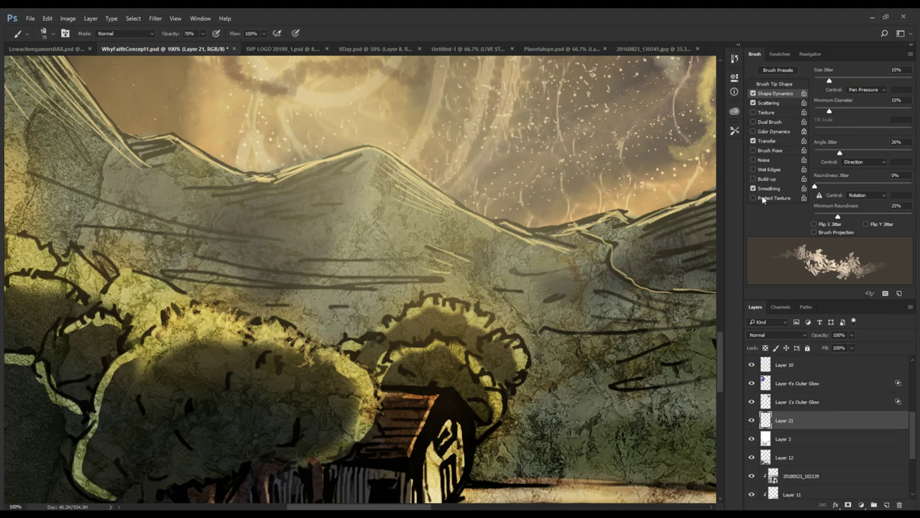
- Set the leaf brush's size jitter to 0%, minimum diameter to 9%, angle jitter to 3% and minimum roundness to 1%
{"action": "left_click", "coordinate": [771, 82]}
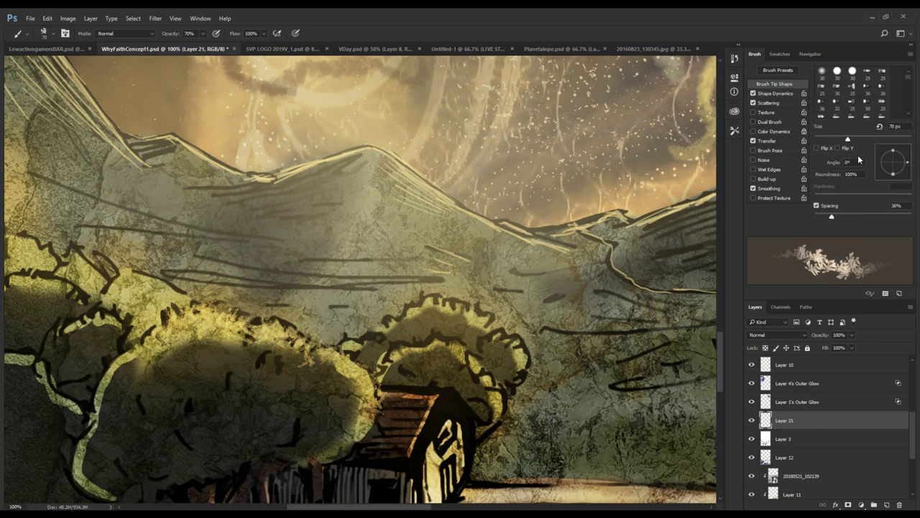
{"action": "mouse_move", "coordinate": [888, 167]}
{"action": "left_mouse_down"}
{"action": "mouse_move", "coordinate": [894, 153]}
{"action": "mouse_move", "coordinate": [891, 170]}
{"action": "mouse_move", "coordinate": [895, 158]}
{"action": "mouse_move", "coordinate": [852, 126]}
{"action": "left_mouse_up"}
{"action": "left_click", "coordinate": [787, 104]}
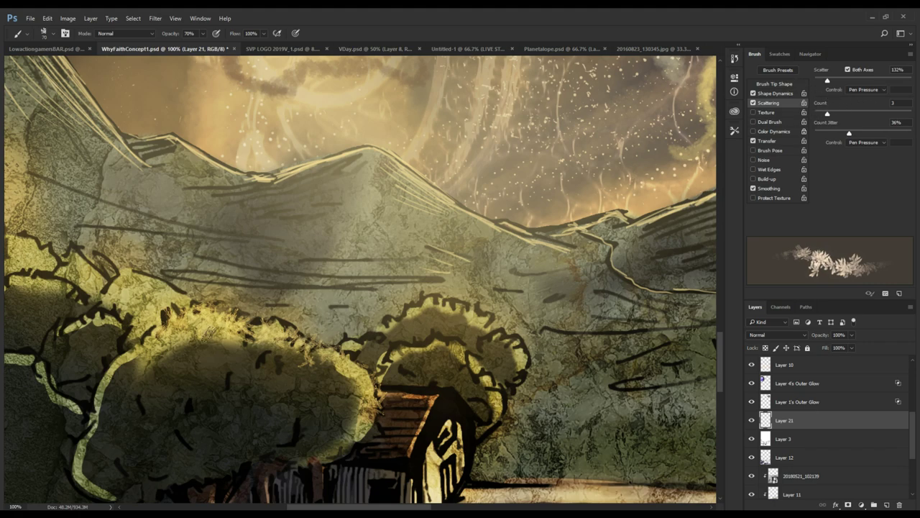
{"action": "left_click_drag", "start_coordinate": [184, 320], "coordinate": [155, 336]}
{"action": "left_click", "coordinate": [771, 92]}
{"action": "left_click_drag", "start_coordinate": [827, 113], "coordinate": [824, 112]}
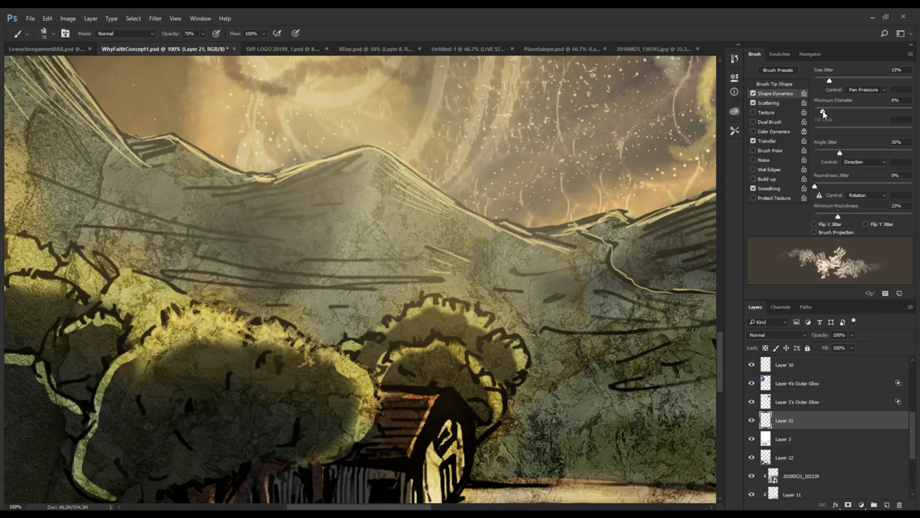
{"action": "left_click_drag", "start_coordinate": [839, 153], "coordinate": [817, 154]}
{"action": "left_click_drag", "start_coordinate": [816, 215], "coordinate": [812, 215]}
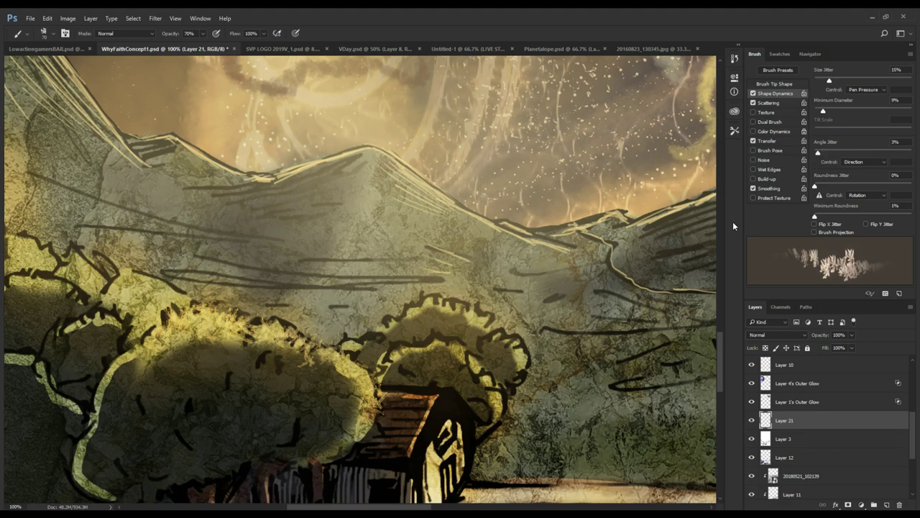
{"action": "left_click_drag", "start_coordinate": [829, 81], "coordinate": [815, 81]}
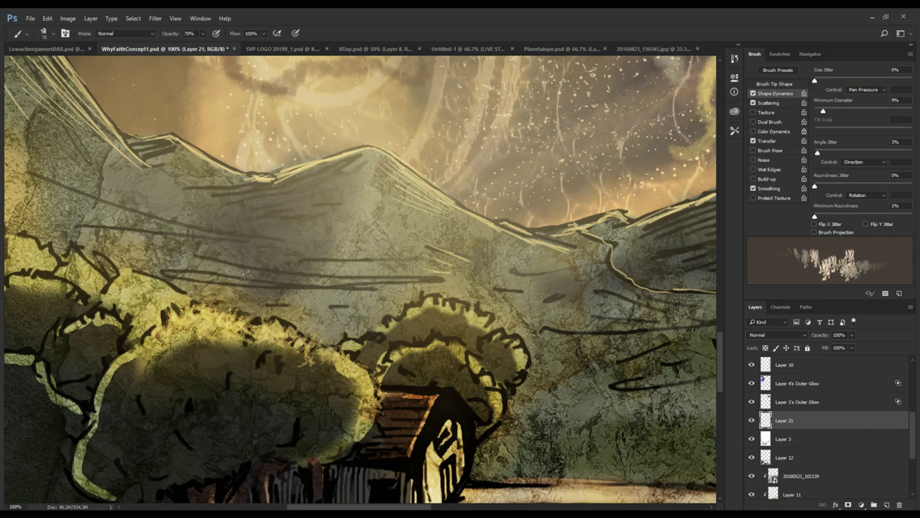
- Try pale leaf strokes over the top and cabin side of the large tree's crown, and undo them
{"action": "mouse_move", "coordinate": [238, 295]}
{"action": "left_mouse_down"}
{"action": "mouse_move", "coordinate": [198, 323]}
{"action": "mouse_move", "coordinate": [180, 306]}
{"action": "left_mouse_up"}
{"action": "mouse_move", "coordinate": [245, 317]}
{"action": "left_mouse_down"}
{"action": "mouse_move", "coordinate": [338, 360]}
{"action": "mouse_move", "coordinate": [381, 403]}
{"action": "left_mouse_up"}
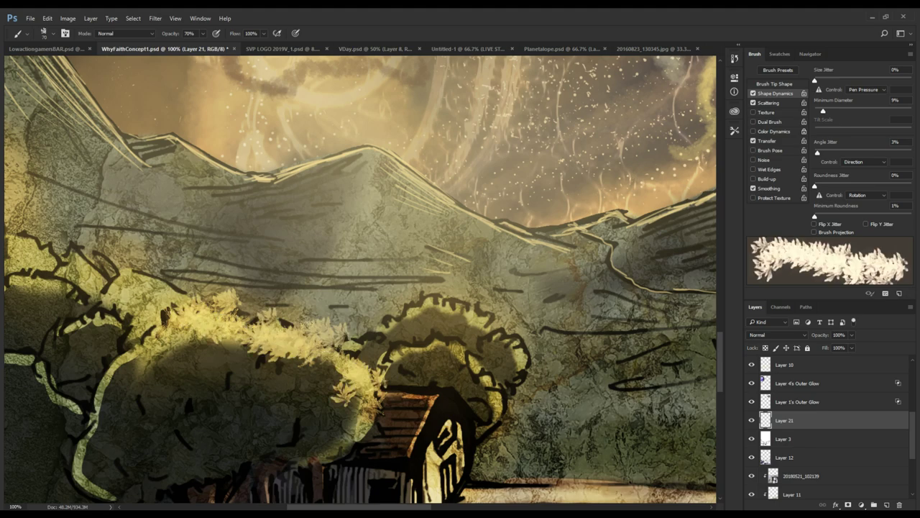
{"action": "left_click_drag", "start_coordinate": [309, 331], "coordinate": [367, 409]}
{"action": "key", "text": "ctrl+alt+z"}
{"action": "key", "text": "ctrl+alt+z"}
{"action": "key", "text": "ctrl+alt+z"}
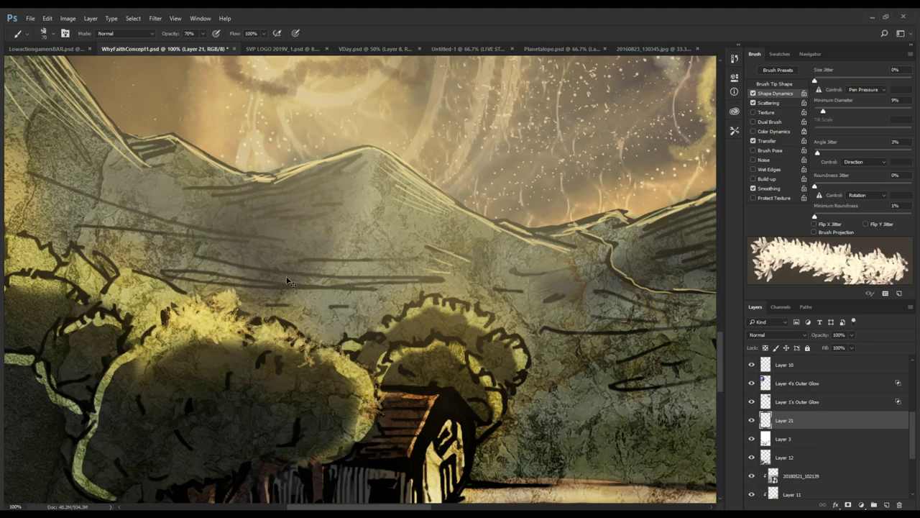
{"action": "key", "text": "ctrl+alt+z"}
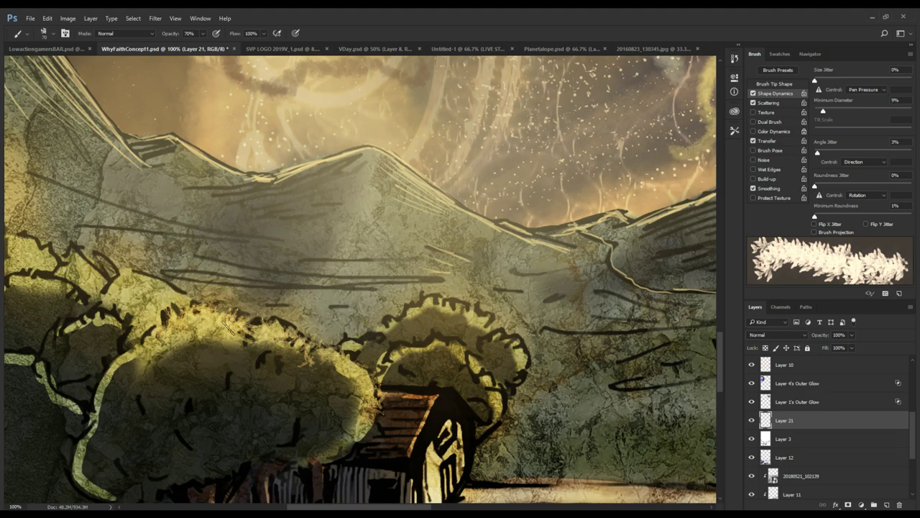
{"action": "mouse_move", "coordinate": [171, 326]}
{"action": "left_mouse_down"}
{"action": "mouse_move", "coordinate": [237, 315]}
{"action": "mouse_move", "coordinate": [255, 322]}
{"action": "left_mouse_up"}
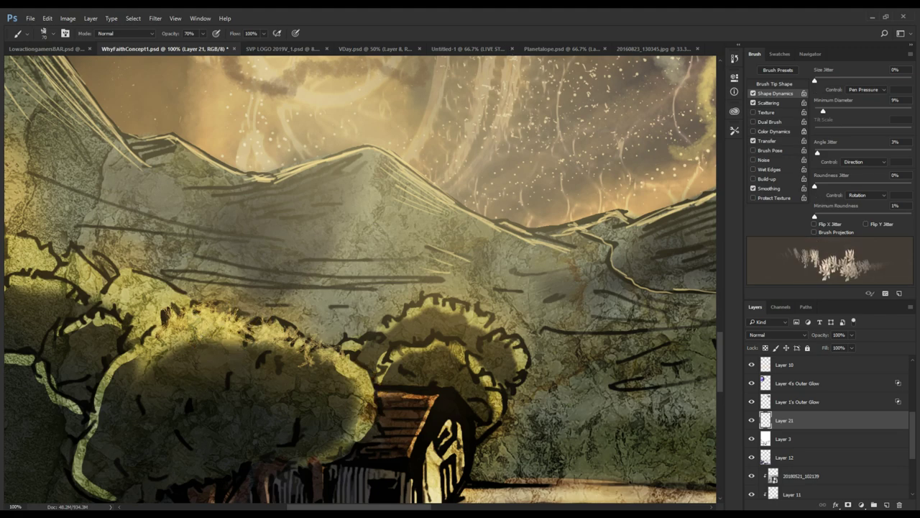
{"action": "left_click_drag", "start_coordinate": [335, 360], "coordinate": [291, 346]}
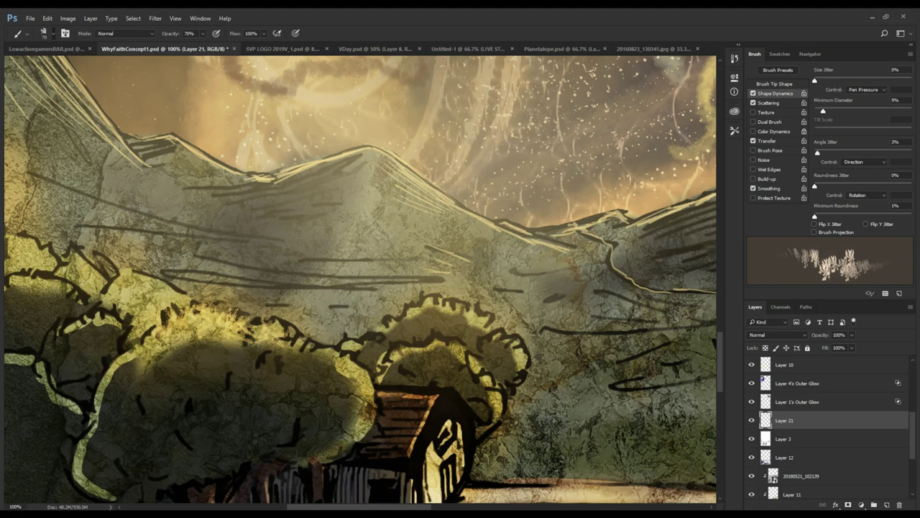
- Switch to the scattered oval-dab brush with flip jitter, test it on the large tree's crown and undo the test stroke
{"action": "key", "text": "period"}
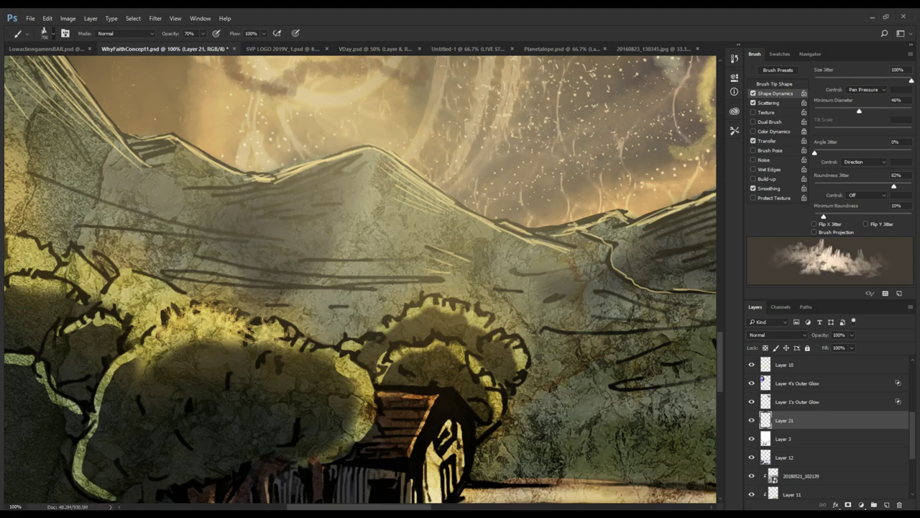
{"action": "key", "text": "period"}
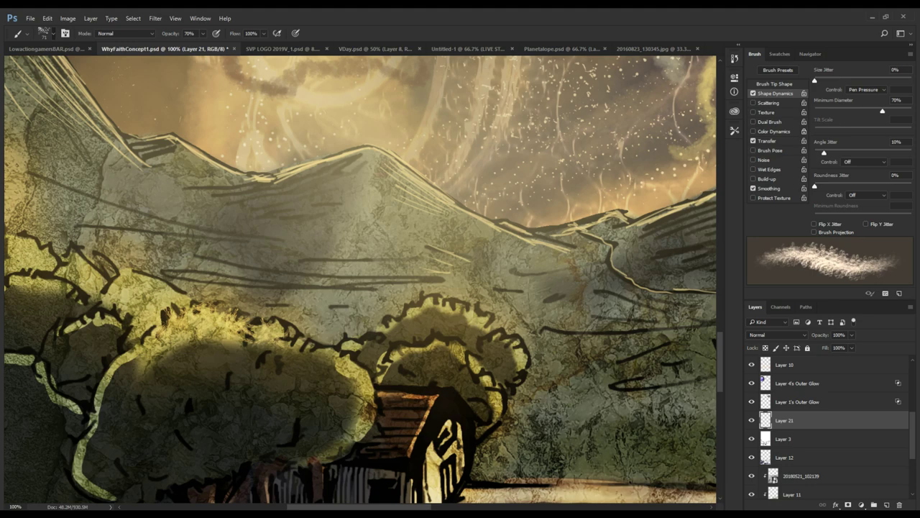
{"action": "key", "text": "period"}
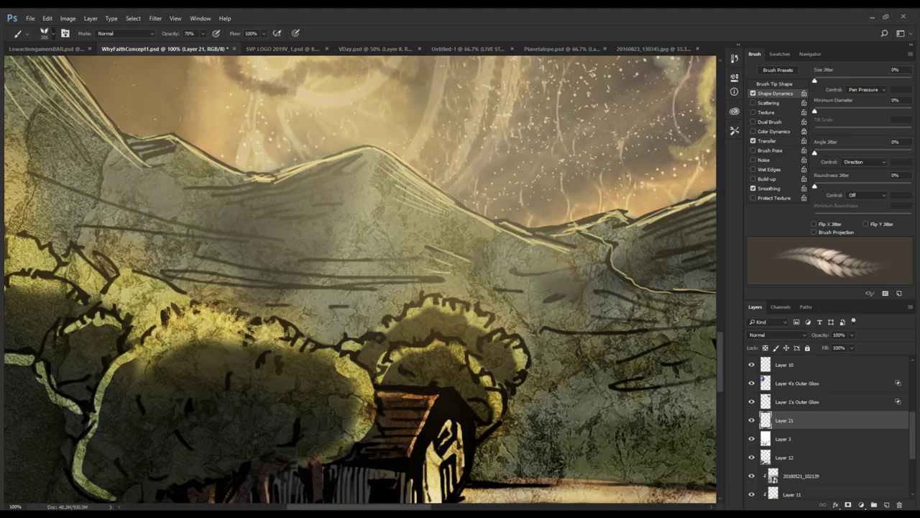
{"action": "key", "text": "period"}
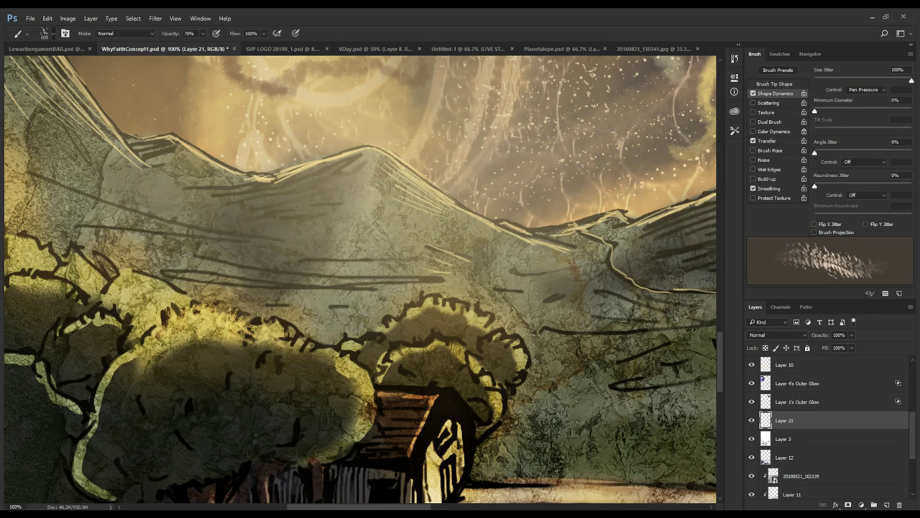
{"action": "key", "text": "period"}
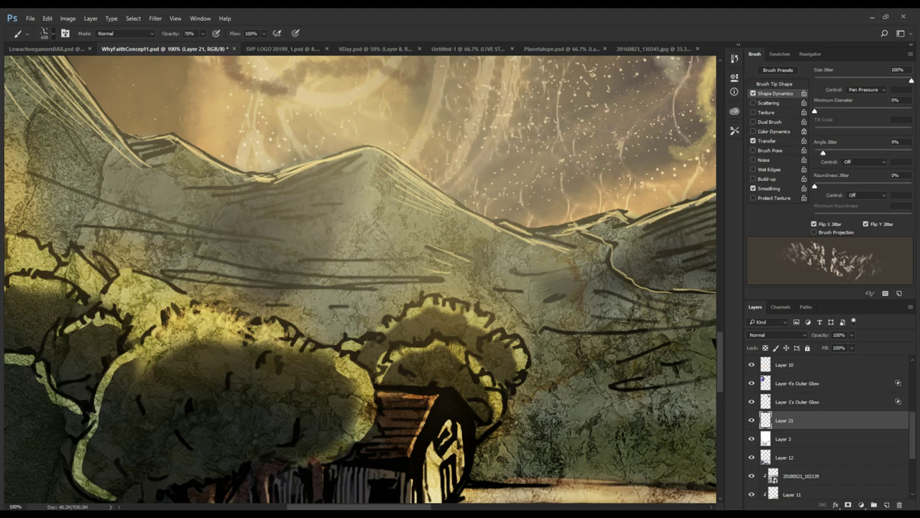
{"action": "key", "text": "period"}
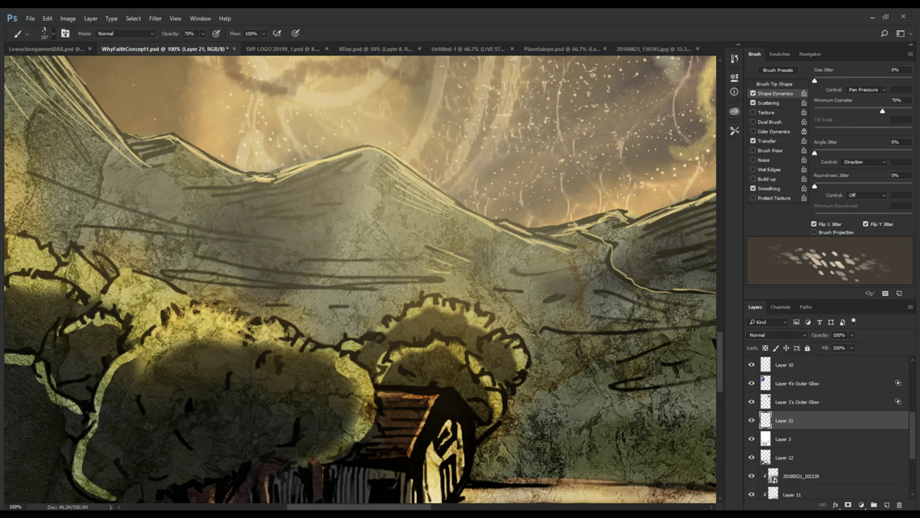
{"action": "left_click_drag", "start_coordinate": [205, 345], "coordinate": [280, 363]}
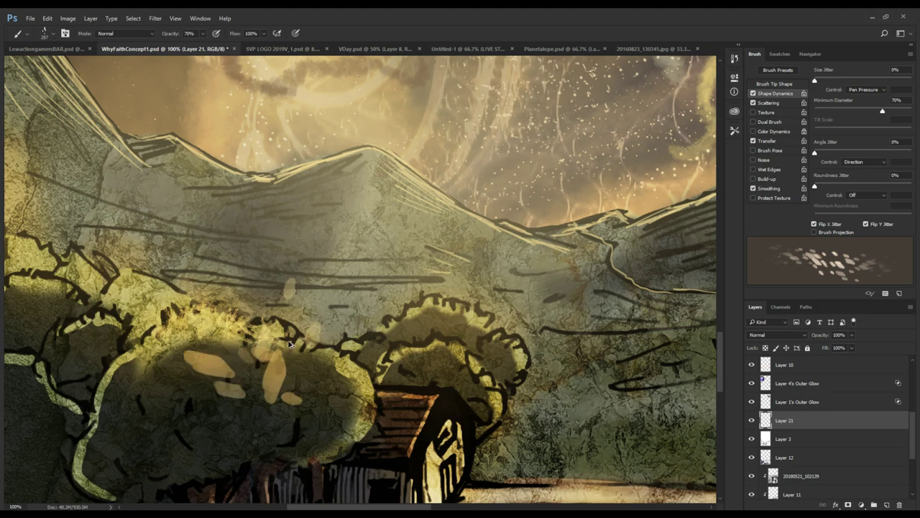
{"action": "key", "text": "ctrl+z"}
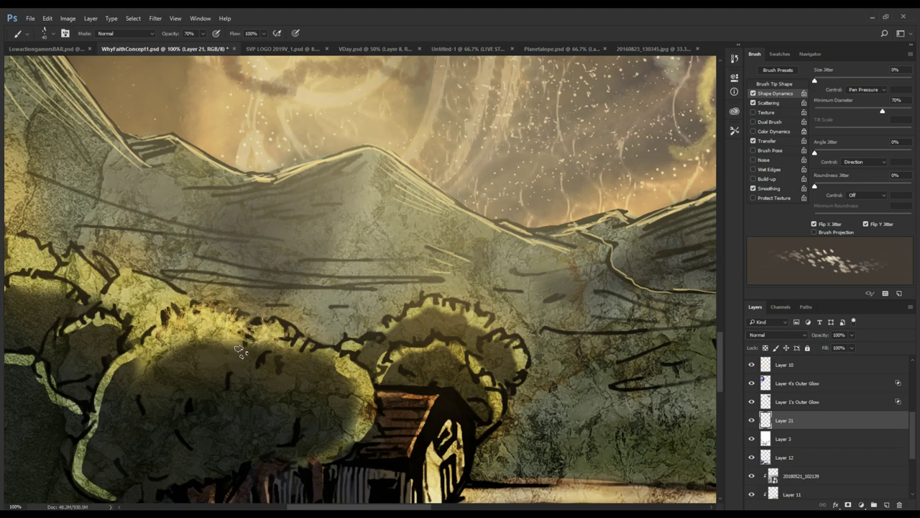
- Dab pale foliage highlights around the large tree's crown, from the cabin side over the top and down its outer edge, at 25 px
{"action": "mouse_move", "coordinate": [194, 316]}
{"action": "left_mouse_down"}
{"action": "mouse_move", "coordinate": [258, 332]}
{"action": "mouse_move", "coordinate": [280, 320]}
{"action": "mouse_move", "coordinate": [345, 357]}
{"action": "mouse_move", "coordinate": [376, 413]}
{"action": "mouse_move", "coordinate": [354, 437]}
{"action": "mouse_move", "coordinate": [330, 440]}
{"action": "left_mouse_up"}
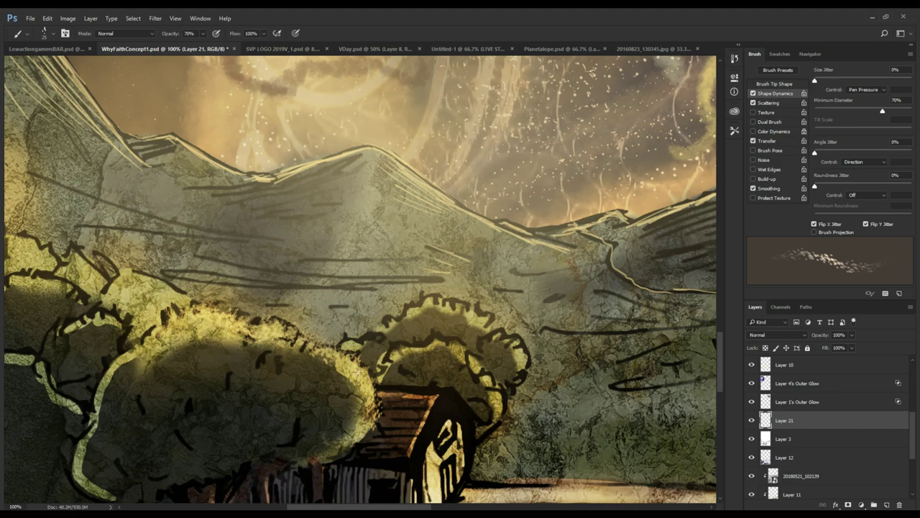
{"action": "left_click_drag", "start_coordinate": [356, 358], "coordinate": [379, 395]}
{"action": "left_click_drag", "start_coordinate": [292, 331], "coordinate": [313, 240]}
{"action": "mouse_move", "coordinate": [167, 249]}
{"action": "left_mouse_down"}
{"action": "mouse_move", "coordinate": [148, 263]}
{"action": "mouse_move", "coordinate": [149, 253]}
{"action": "mouse_move", "coordinate": [127, 284]}
{"action": "mouse_move", "coordinate": [114, 335]}
{"action": "left_mouse_up"}
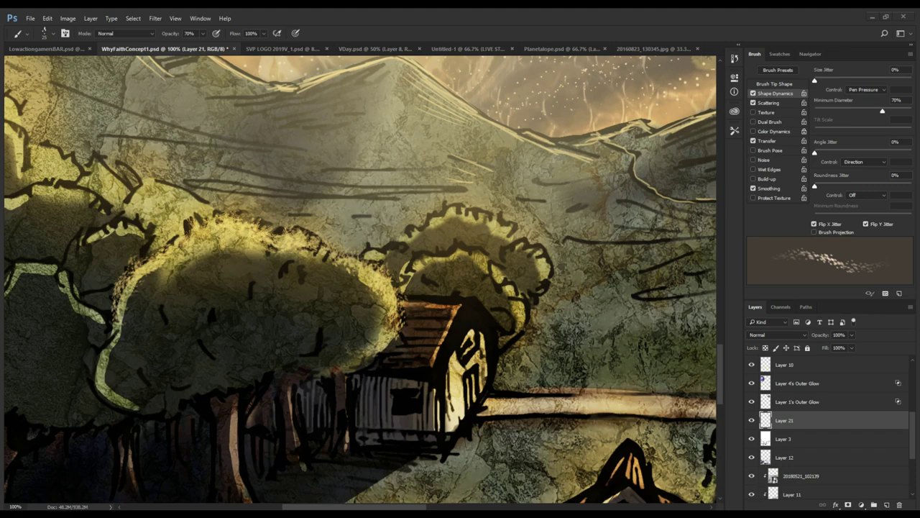
{"action": "mouse_move", "coordinate": [104, 367]}
{"action": "left_mouse_down"}
{"action": "mouse_move", "coordinate": [117, 332]}
{"action": "mouse_move", "coordinate": [102, 369]}
{"action": "mouse_move", "coordinate": [113, 399]}
{"action": "mouse_move", "coordinate": [132, 408]}
{"action": "left_mouse_up"}
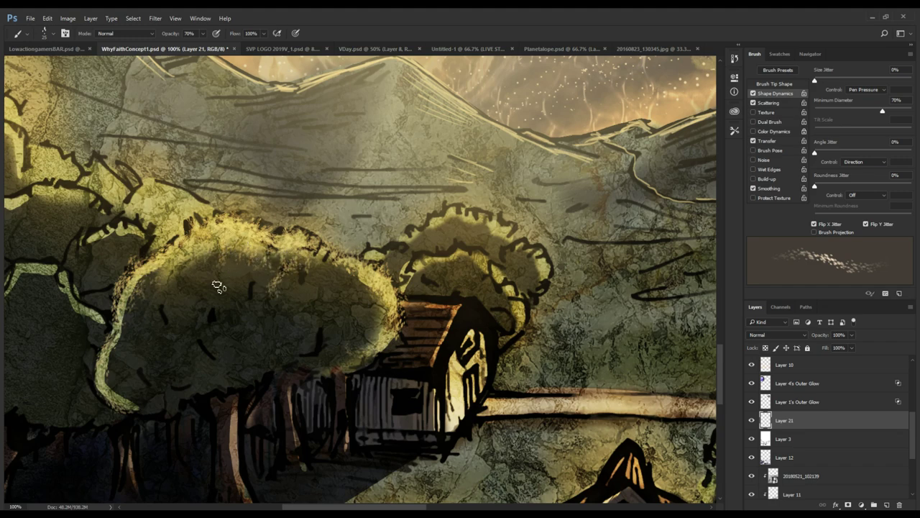
- Enlarge the foliage brush to 40 px and build up scattered leaf highlights inside the upper part of the large tree's crown
{"action": "left_click_drag", "start_coordinate": [222, 335], "coordinate": [209, 257]}
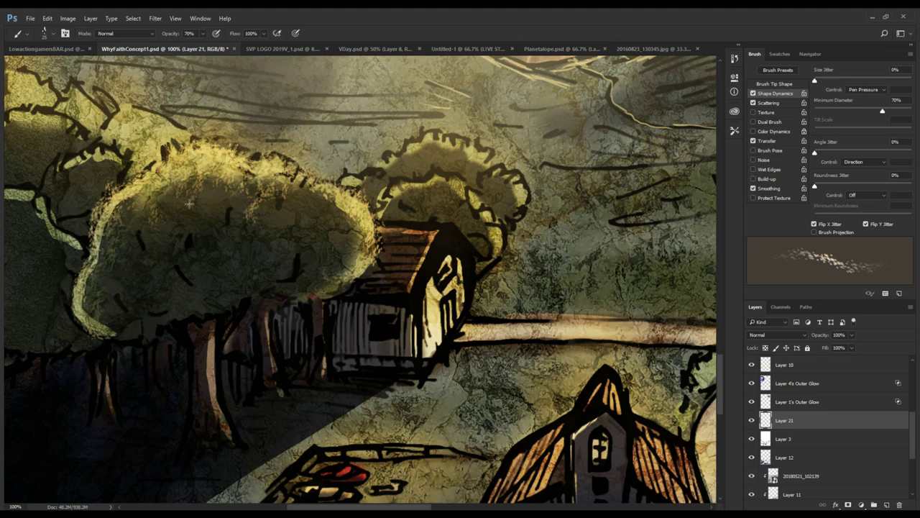
{"action": "key", "text": "]"}
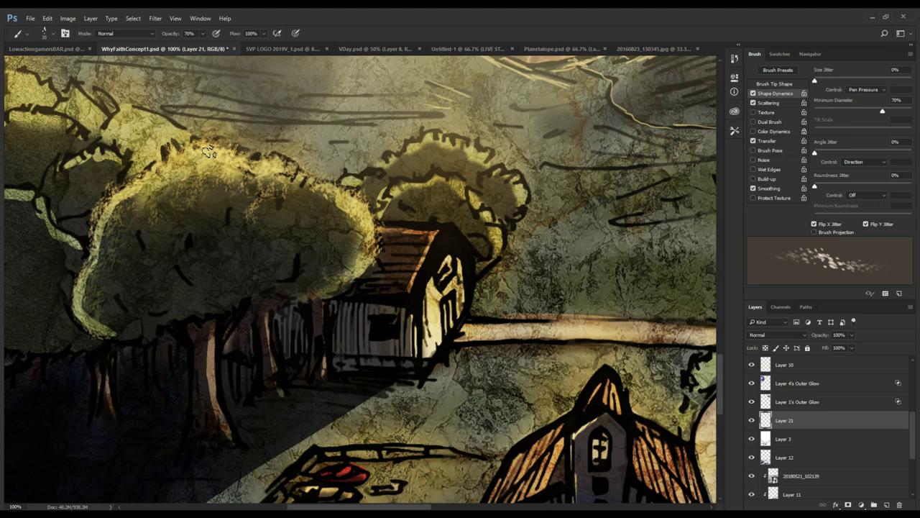
{"action": "key", "text": "]"}
{"action": "key", "text": "]"}
{"action": "key", "text": "]"}
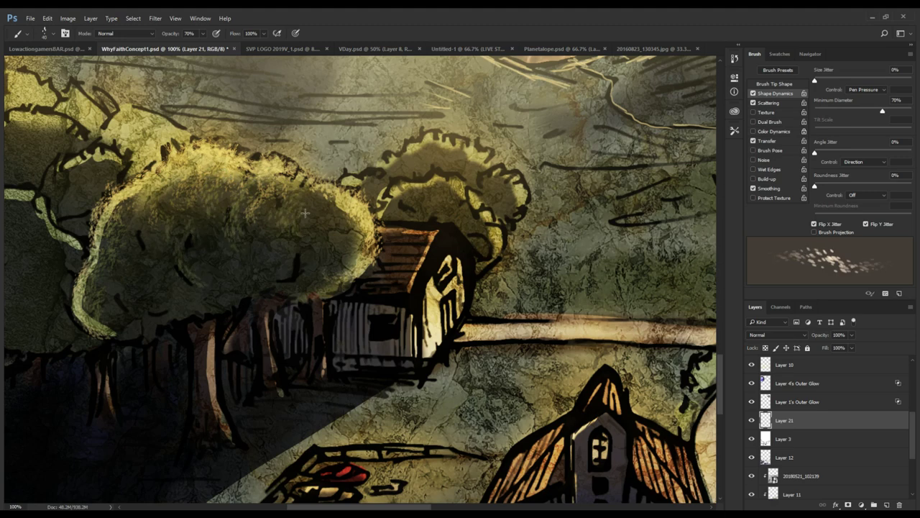
- Dab pale leaf highlights across the crowns of the two trees behind the cabin, including their outer edges
{"action": "left_click_drag", "start_coordinate": [297, 257], "coordinate": [207, 308]}
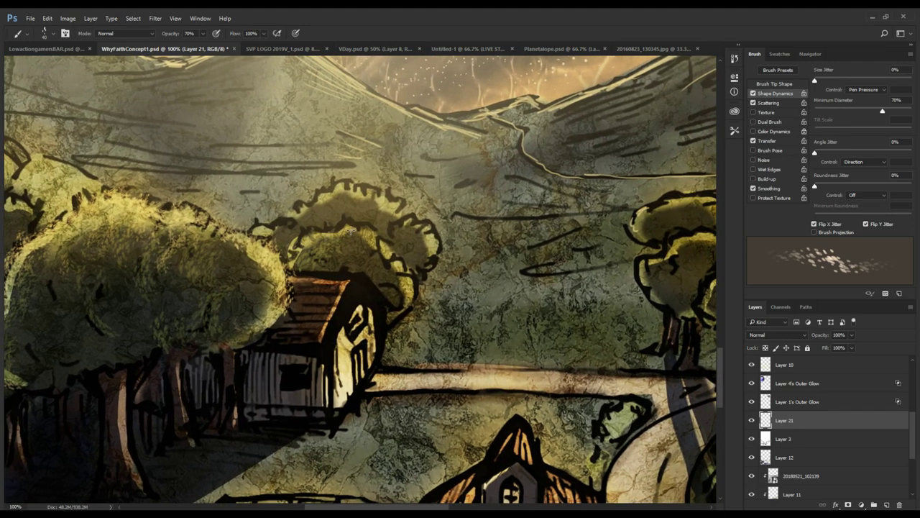
{"action": "left_click_drag", "start_coordinate": [331, 203], "coordinate": [272, 236]}
{"action": "left_click_drag", "start_coordinate": [365, 192], "coordinate": [428, 256]}
{"action": "left_click_drag", "start_coordinate": [420, 224], "coordinate": [421, 270]}
{"action": "left_click_drag", "start_coordinate": [399, 226], "coordinate": [415, 256]}
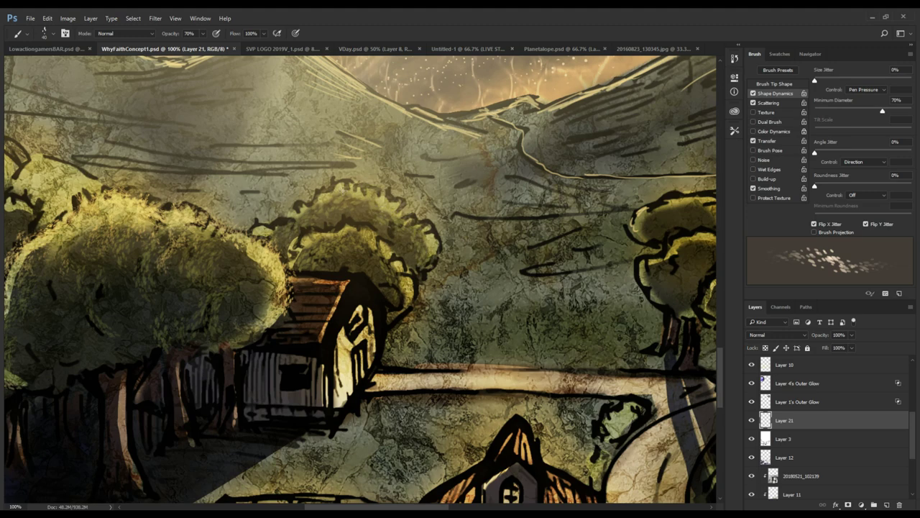
- Texture the crown of the tree beside the large tree, away from the cabin, with scattered leaf highlights along its rim and inside
{"action": "left_click_drag", "start_coordinate": [185, 193], "coordinate": [346, 243]}
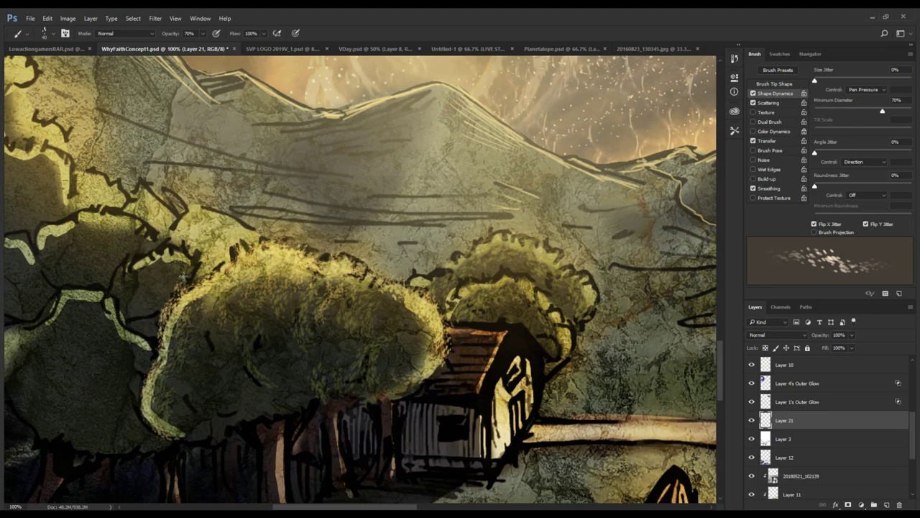
{"action": "left_click_drag", "start_coordinate": [137, 264], "coordinate": [258, 158]}
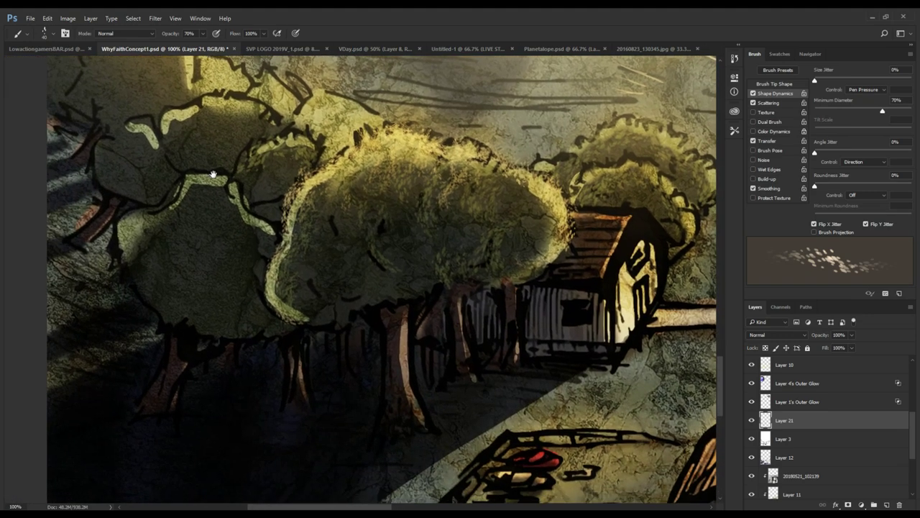
{"action": "mouse_move", "coordinate": [202, 190]}
{"action": "left_mouse_down"}
{"action": "mouse_move", "coordinate": [170, 216]}
{"action": "mouse_move", "coordinate": [140, 219]}
{"action": "left_mouse_up"}
{"action": "left_click_drag", "start_coordinate": [224, 198], "coordinate": [255, 233]}
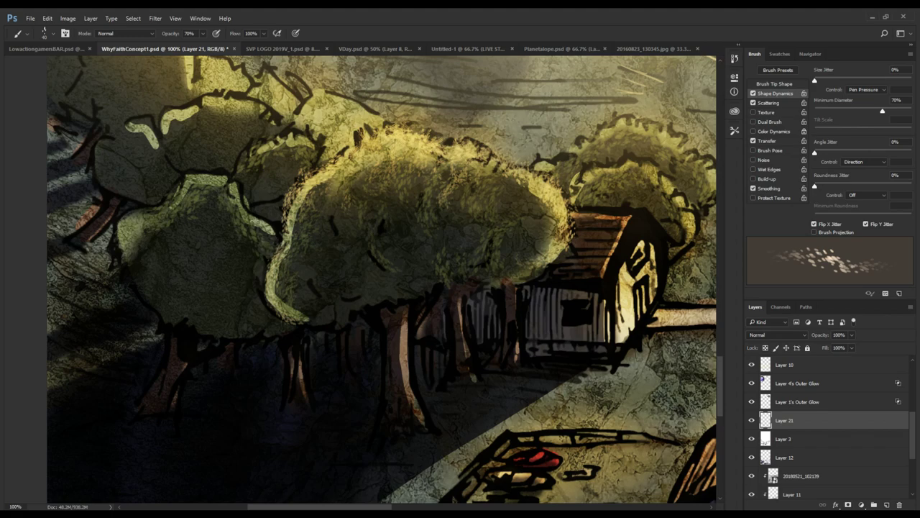
{"action": "mouse_move", "coordinate": [207, 182]}
{"action": "left_mouse_down"}
{"action": "mouse_move", "coordinate": [206, 318]}
{"action": "mouse_move", "coordinate": [198, 165]}
{"action": "left_mouse_up"}
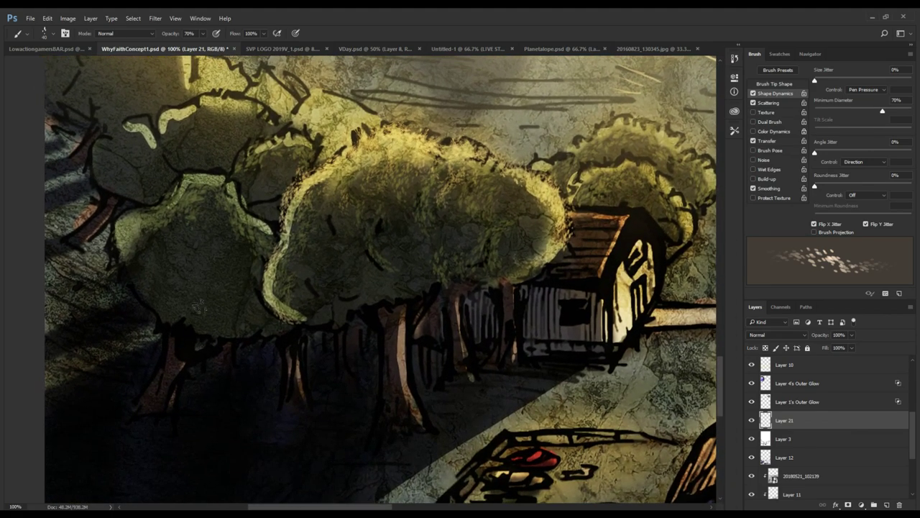
{"action": "mouse_move", "coordinate": [198, 307]}
{"action": "left_mouse_down"}
{"action": "mouse_move", "coordinate": [154, 302]}
{"action": "mouse_move", "coordinate": [257, 289]}
{"action": "left_mouse_up"}
- Brush leafy texture over the pale outlines of the rear tree and the tall tree at the canvas edge
{"action": "left_click_drag", "start_coordinate": [229, 161], "coordinate": [230, 287]}
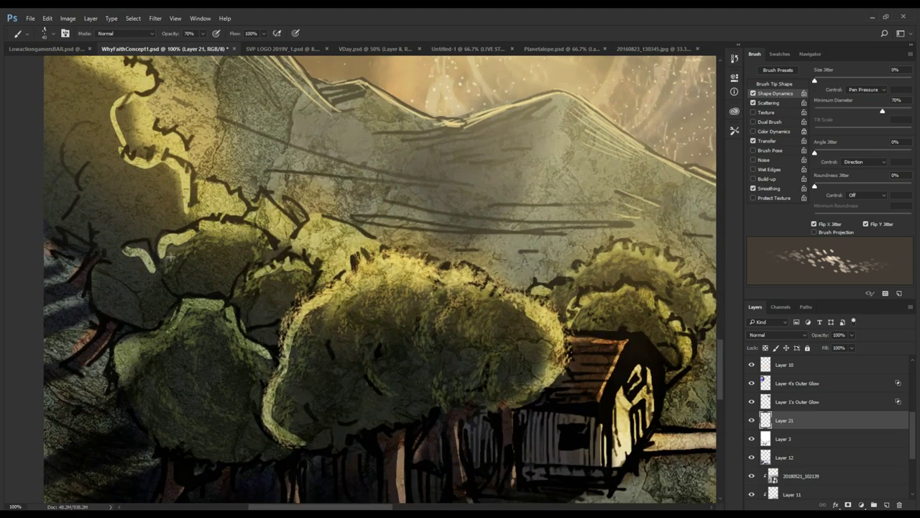
{"action": "mouse_move", "coordinate": [190, 243]}
{"action": "left_mouse_down"}
{"action": "mouse_move", "coordinate": [212, 127]}
{"action": "mouse_move", "coordinate": [201, 191]}
{"action": "mouse_move", "coordinate": [143, 267]}
{"action": "left_mouse_up"}
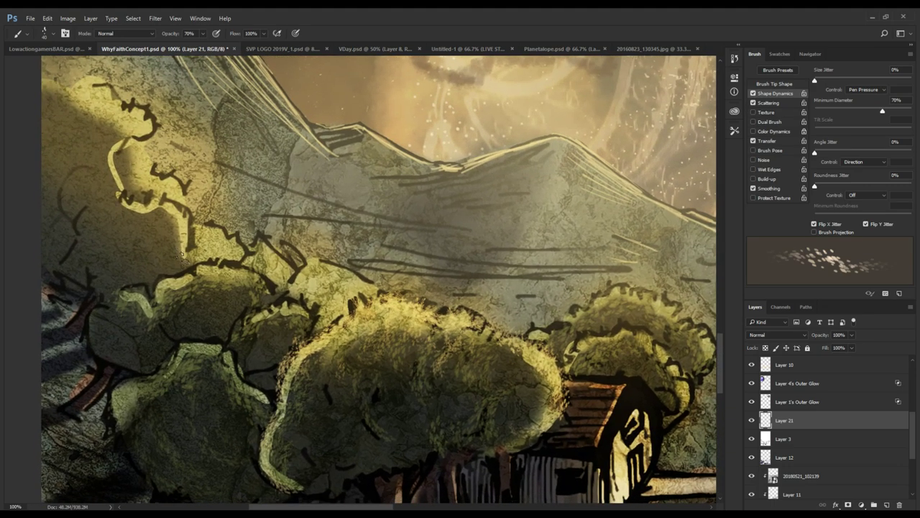
{"action": "left_click_drag", "start_coordinate": [115, 210], "coordinate": [144, 290]}
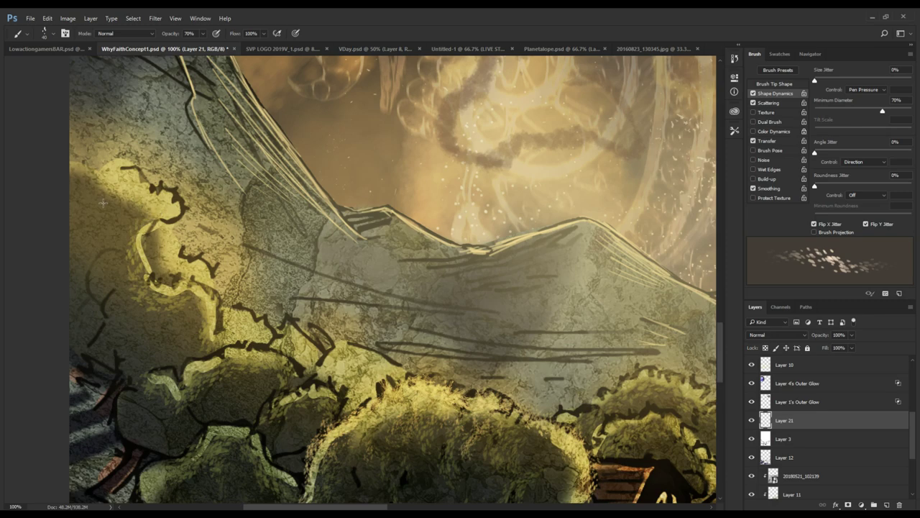
{"action": "left_click_drag", "start_coordinate": [166, 241], "coordinate": [141, 171]}
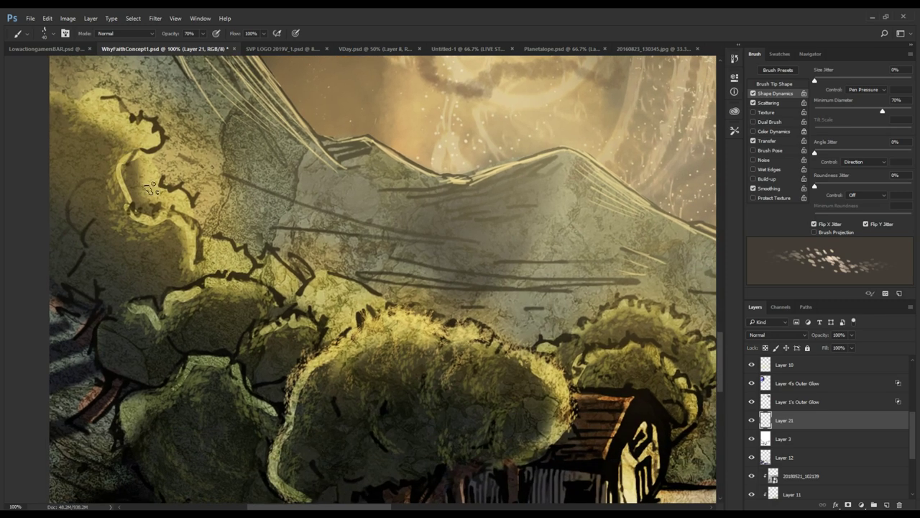
{"action": "left_click_drag", "start_coordinate": [279, 272], "coordinate": [244, 226]}
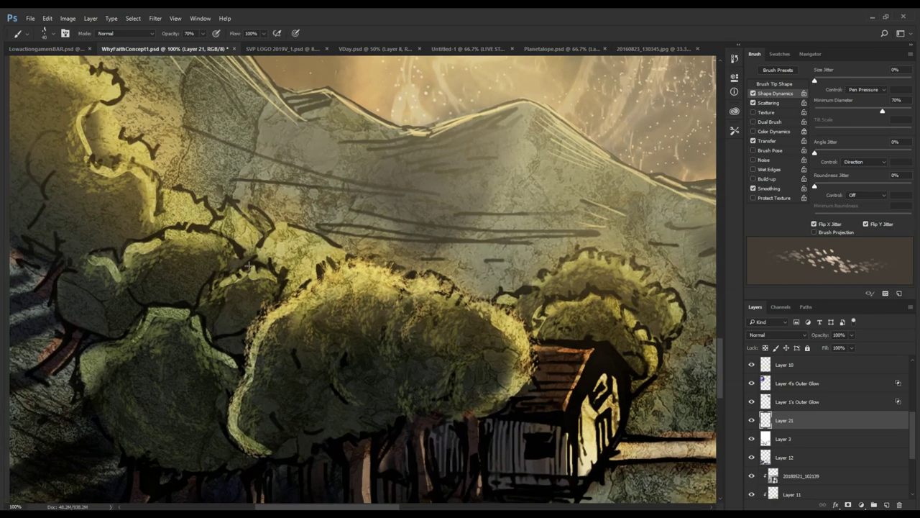
- Dab leaf highlights on the small crown between the trees and on the bright bushes along the hillside behind them
{"action": "mouse_move", "coordinate": [237, 276]}
{"action": "left_mouse_down"}
{"action": "mouse_move", "coordinate": [181, 218]}
{"action": "mouse_move", "coordinate": [167, 232]}
{"action": "mouse_move", "coordinate": [216, 302]}
{"action": "mouse_move", "coordinate": [286, 294]}
{"action": "mouse_move", "coordinate": [237, 305]}
{"action": "mouse_move", "coordinate": [207, 279]}
{"action": "mouse_move", "coordinate": [166, 295]}
{"action": "left_mouse_up"}
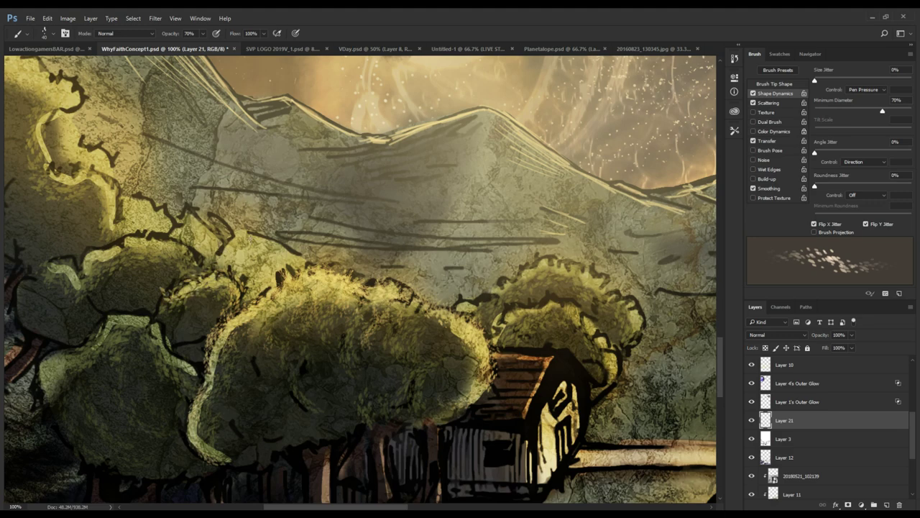
{"action": "left_click_drag", "start_coordinate": [250, 237], "coordinate": [289, 266]}
{"action": "mouse_move", "coordinate": [266, 236]}
{"action": "left_mouse_down"}
{"action": "mouse_move", "coordinate": [285, 249]}
{"action": "mouse_move", "coordinate": [123, 201]}
{"action": "left_mouse_up"}
{"action": "left_click_drag", "start_coordinate": [122, 201], "coordinate": [136, 269]}
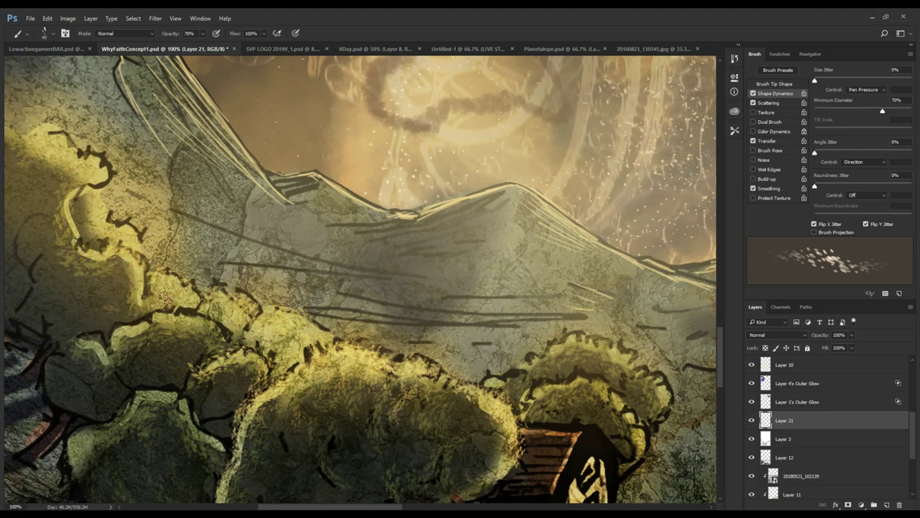
{"action": "mouse_move", "coordinate": [209, 324]}
{"action": "left_mouse_down"}
{"action": "mouse_move", "coordinate": [169, 234]}
{"action": "mouse_move", "coordinate": [240, 168]}
{"action": "mouse_move", "coordinate": [241, 263]}
{"action": "mouse_move", "coordinate": [252, 258]}
{"action": "left_mouse_up"}
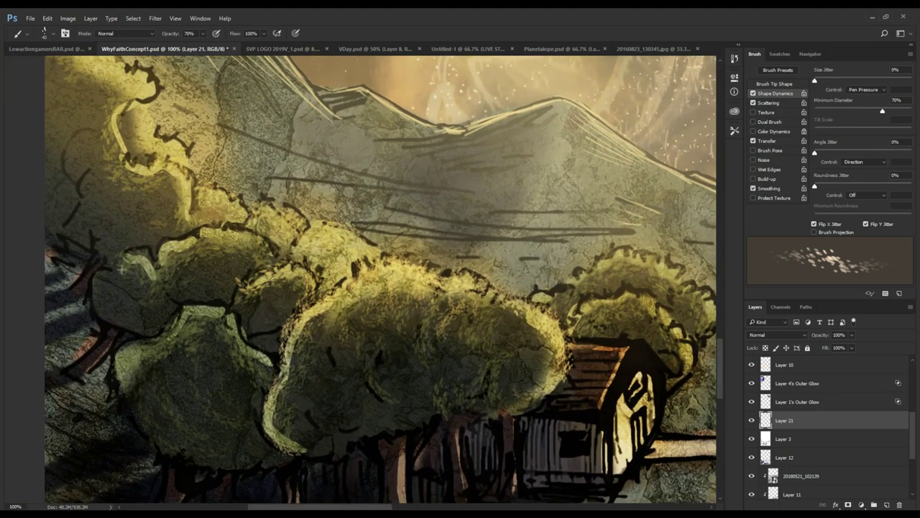
- Build up brighter leaf dabs along the top and shoulders of the rounded tree beside the large tree
{"action": "left_click_drag", "start_coordinate": [111, 292], "coordinate": [94, 236]}
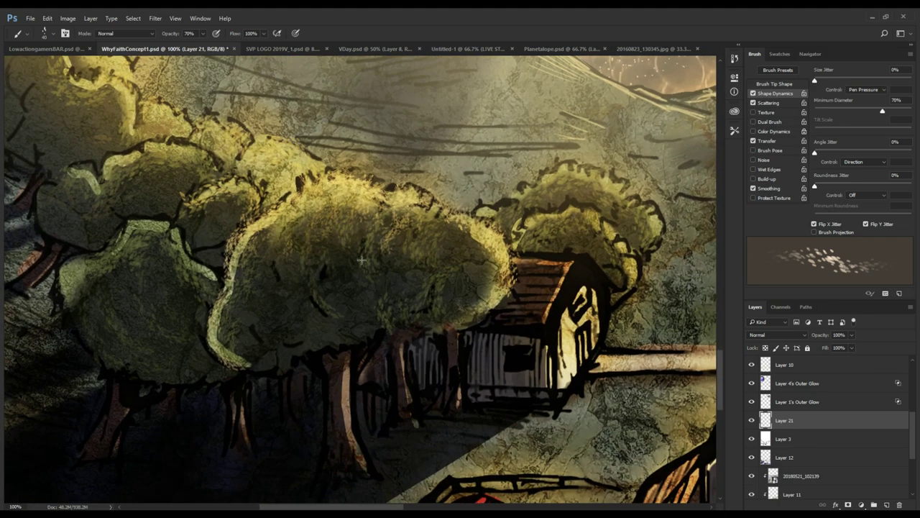
{"action": "left_click_drag", "start_coordinate": [450, 252], "coordinate": [326, 244]}
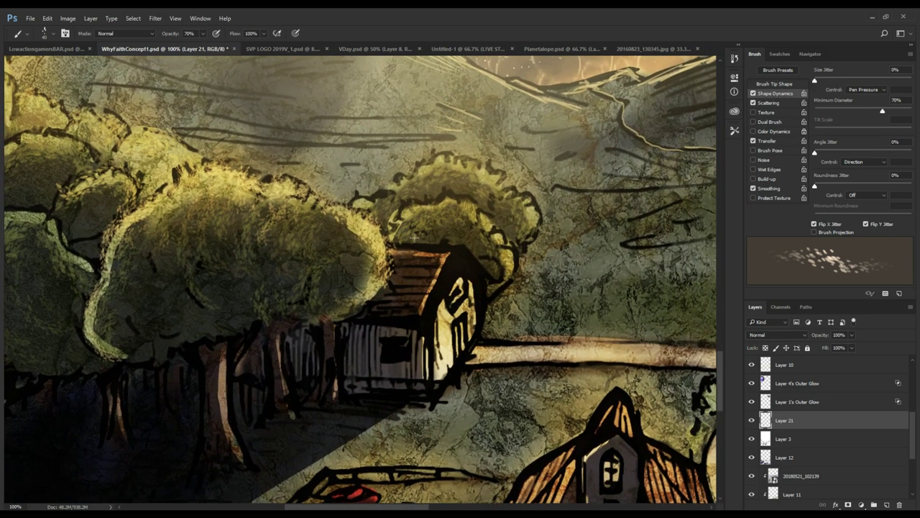
{"action": "left_click_drag", "start_coordinate": [276, 185], "coordinate": [484, 212]}
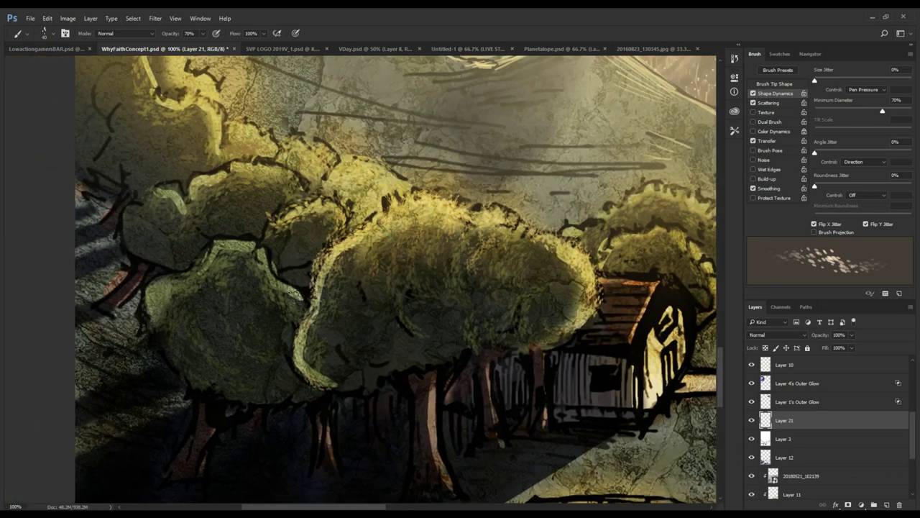
{"action": "mouse_move", "coordinate": [263, 250]}
{"action": "left_mouse_down"}
{"action": "mouse_move", "coordinate": [244, 241]}
{"action": "mouse_move", "coordinate": [201, 253]}
{"action": "mouse_move", "coordinate": [175, 287]}
{"action": "left_mouse_up"}
{"action": "mouse_move", "coordinate": [189, 233]}
{"action": "left_mouse_down"}
{"action": "mouse_move", "coordinate": [181, 321]}
{"action": "mouse_move", "coordinate": [196, 331]}
{"action": "left_mouse_up"}
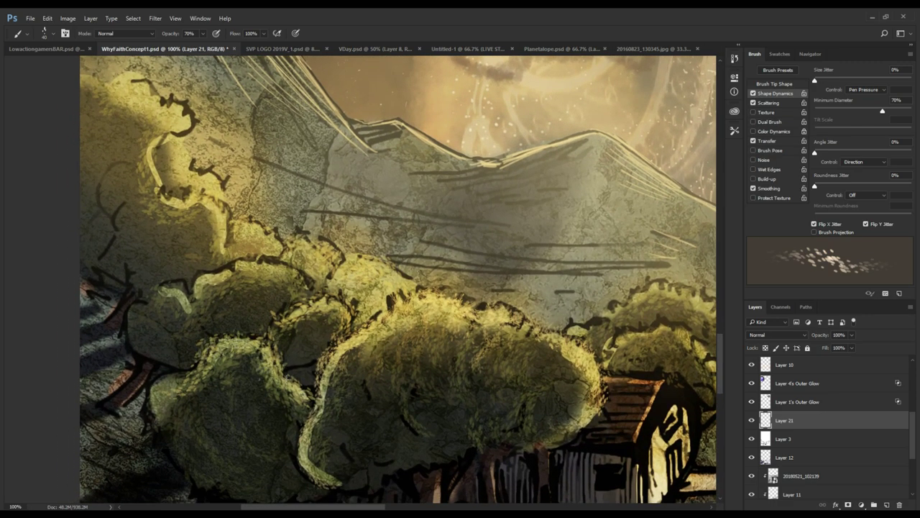
- Brighten the rear tree's crown rim and extend scattered leaf highlights down its outer side and along the tall tree's edge
{"action": "mouse_move", "coordinate": [199, 274]}
{"action": "left_mouse_down"}
{"action": "mouse_move", "coordinate": [214, 280]}
{"action": "mouse_move", "coordinate": [267, 270]}
{"action": "mouse_move", "coordinate": [302, 280]}
{"action": "left_mouse_up"}
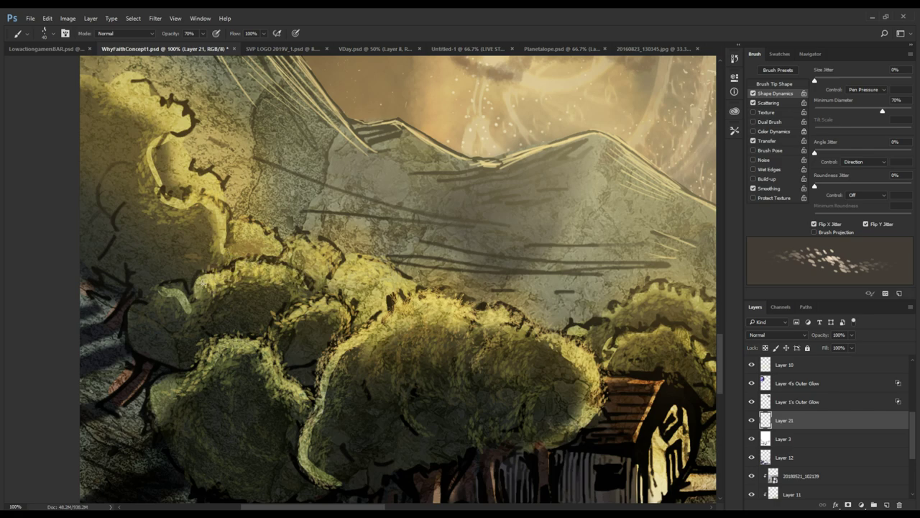
{"action": "mouse_move", "coordinate": [185, 282]}
{"action": "left_mouse_down"}
{"action": "mouse_move", "coordinate": [172, 282]}
{"action": "mouse_move", "coordinate": [133, 321]}
{"action": "mouse_move", "coordinate": [165, 383]}
{"action": "left_mouse_up"}
{"action": "mouse_move", "coordinate": [209, 351]}
{"action": "left_mouse_down"}
{"action": "mouse_move", "coordinate": [213, 335]}
{"action": "mouse_move", "coordinate": [197, 311]}
{"action": "mouse_move", "coordinate": [117, 311]}
{"action": "left_mouse_up"}
{"action": "mouse_move", "coordinate": [159, 265]}
{"action": "left_mouse_down"}
{"action": "mouse_move", "coordinate": [146, 246]}
{"action": "mouse_move", "coordinate": [133, 249]}
{"action": "mouse_move", "coordinate": [183, 217]}
{"action": "mouse_move", "coordinate": [150, 207]}
{"action": "mouse_move", "coordinate": [119, 176]}
{"action": "mouse_move", "coordinate": [96, 180]}
{"action": "mouse_move", "coordinate": [146, 222]}
{"action": "left_mouse_up"}
{"action": "left_click_drag", "start_coordinate": [171, 292], "coordinate": [175, 192]}
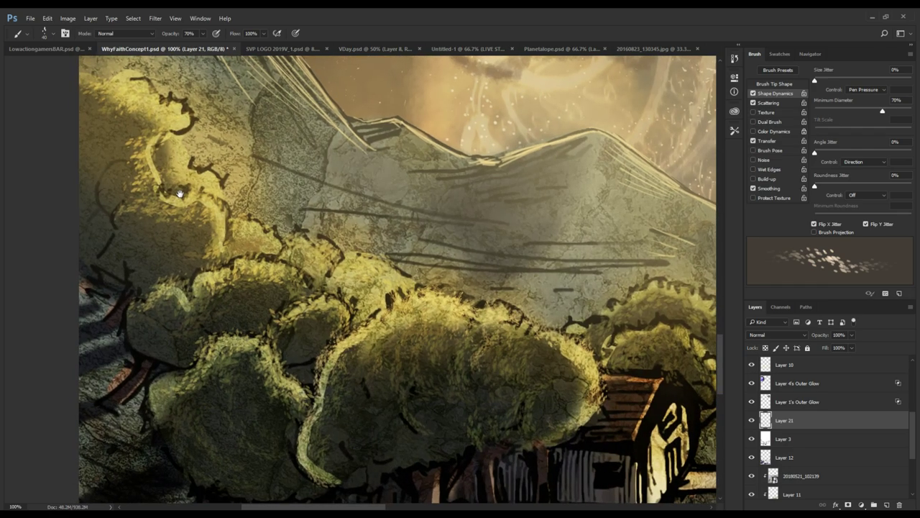
{"action": "mouse_move", "coordinate": [166, 145]}
{"action": "left_mouse_down"}
{"action": "mouse_move", "coordinate": [181, 127]}
{"action": "mouse_move", "coordinate": [194, 158]}
{"action": "mouse_move", "coordinate": [224, 176]}
{"action": "mouse_move", "coordinate": [228, 207]}
{"action": "mouse_move", "coordinate": [277, 224]}
{"action": "left_mouse_up"}
{"action": "mouse_move", "coordinate": [295, 236]}
{"action": "left_mouse_down"}
{"action": "mouse_move", "coordinate": [291, 253]}
{"action": "mouse_move", "coordinate": [244, 213]}
{"action": "mouse_move", "coordinate": [276, 219]}
{"action": "mouse_move", "coordinate": [232, 214]}
{"action": "left_mouse_up"}
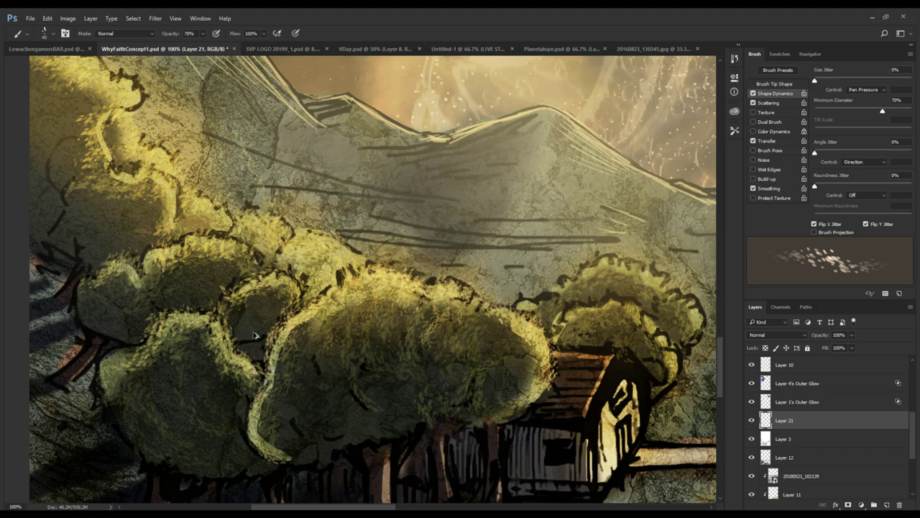
- Layer brighter foliage dabs along the upper rims of both tree crowns behind the cabin
{"action": "scroll", "coordinate": [341, 311], "scroll_direction": "right", "scroll_amount": 5}
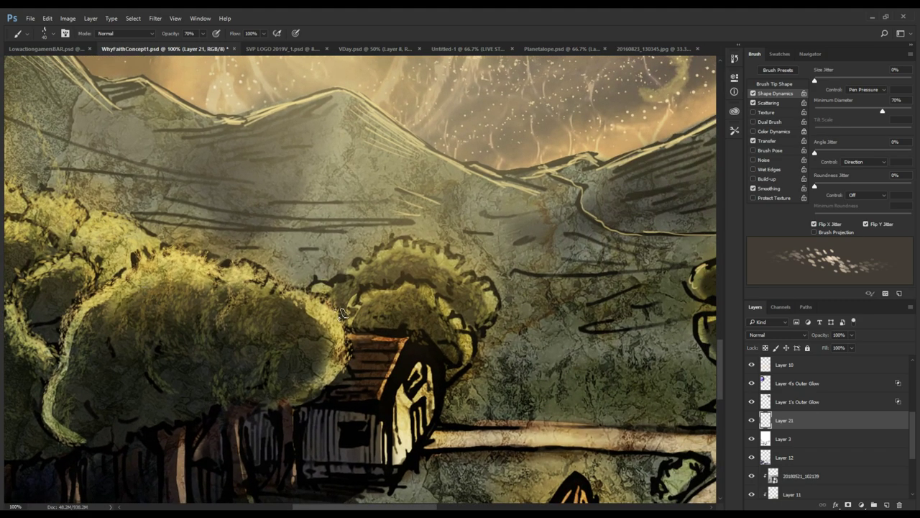
{"action": "mouse_move", "coordinate": [314, 291]}
{"action": "left_mouse_down"}
{"action": "mouse_move", "coordinate": [341, 288]}
{"action": "mouse_move", "coordinate": [403, 242]}
{"action": "mouse_move", "coordinate": [451, 260]}
{"action": "mouse_move", "coordinate": [506, 302]}
{"action": "mouse_move", "coordinate": [497, 317]}
{"action": "left_mouse_up"}
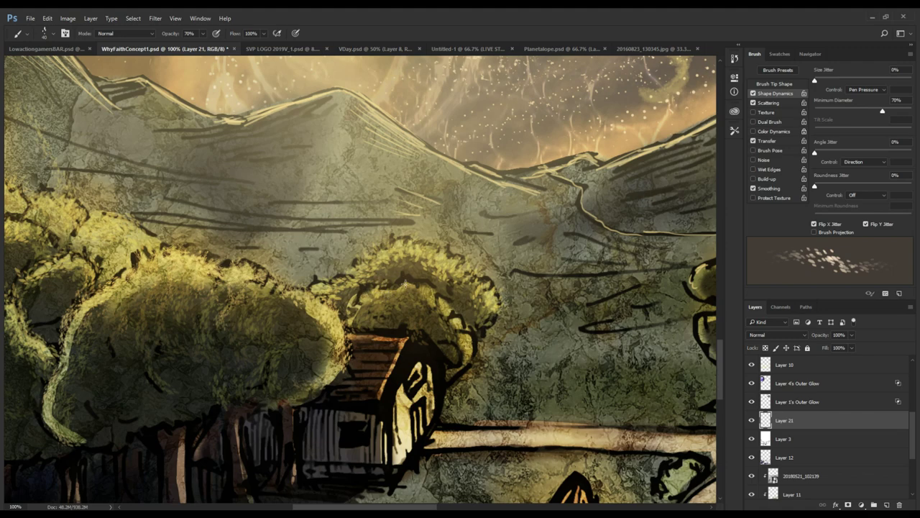
{"action": "mouse_move", "coordinate": [406, 283]}
{"action": "left_mouse_down"}
{"action": "mouse_move", "coordinate": [427, 280]}
{"action": "mouse_move", "coordinate": [456, 320]}
{"action": "left_mouse_up"}
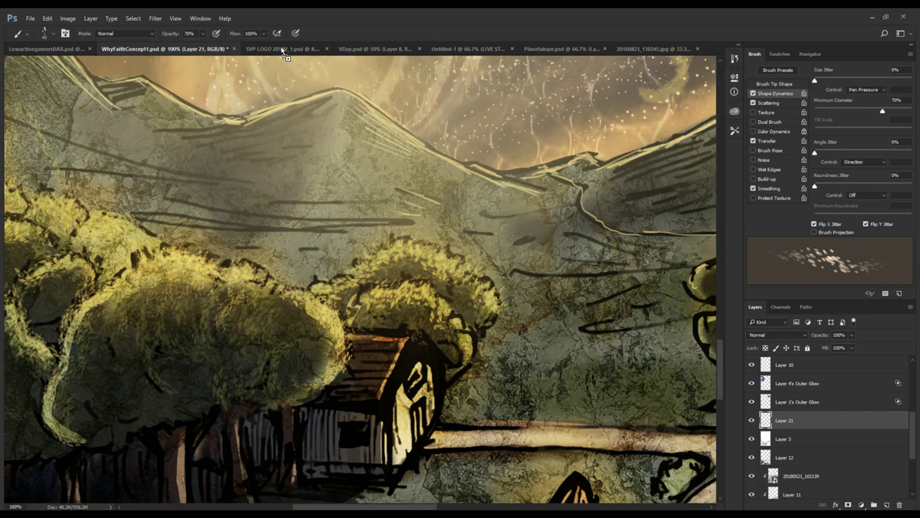
- Switch to Planetalope.psd and commit the placed turtle-shell texture
{"action": "left_click", "coordinate": [471, 51]}
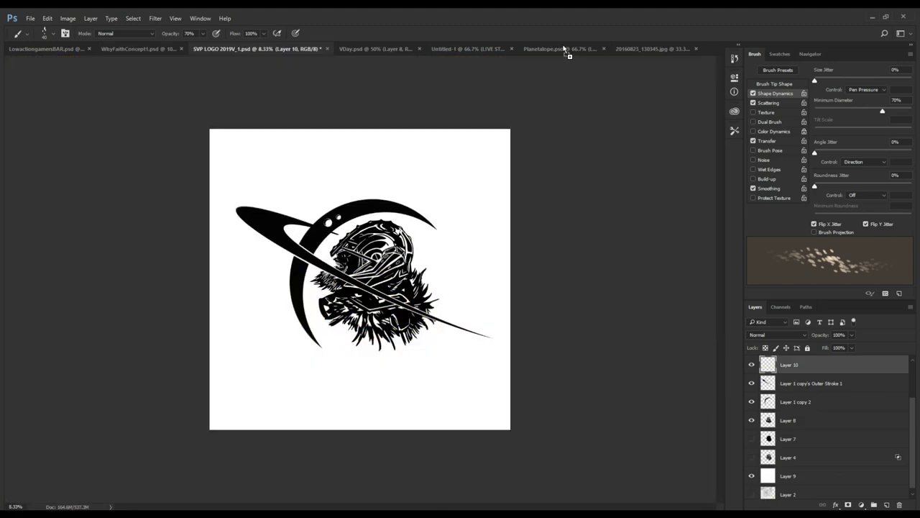
{"action": "left_click", "coordinate": [564, 49]}
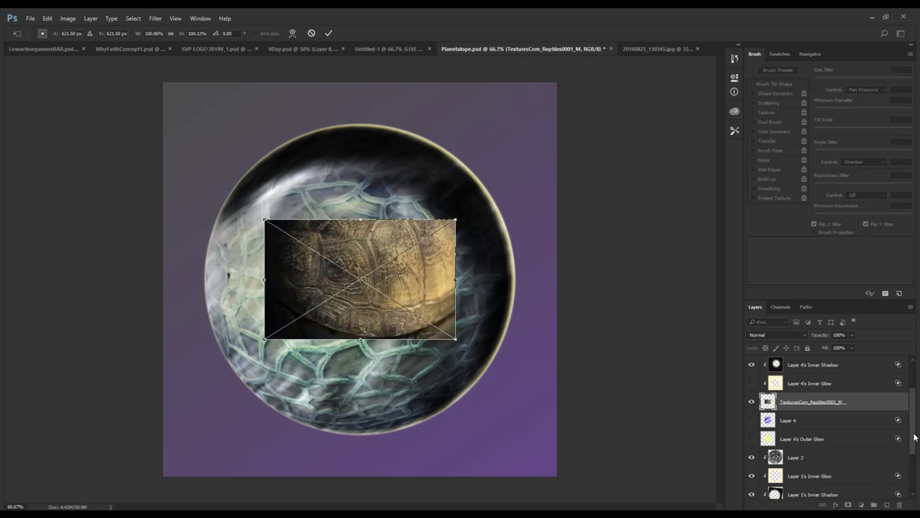
{"action": "scroll", "coordinate": [913, 440], "scroll_direction": "up", "scroll_amount": 3}
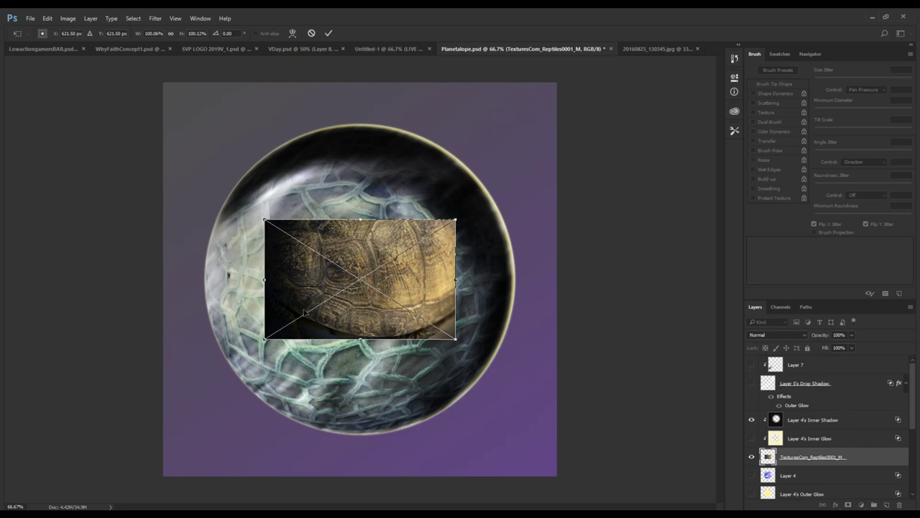
{"action": "key", "text": "b"}
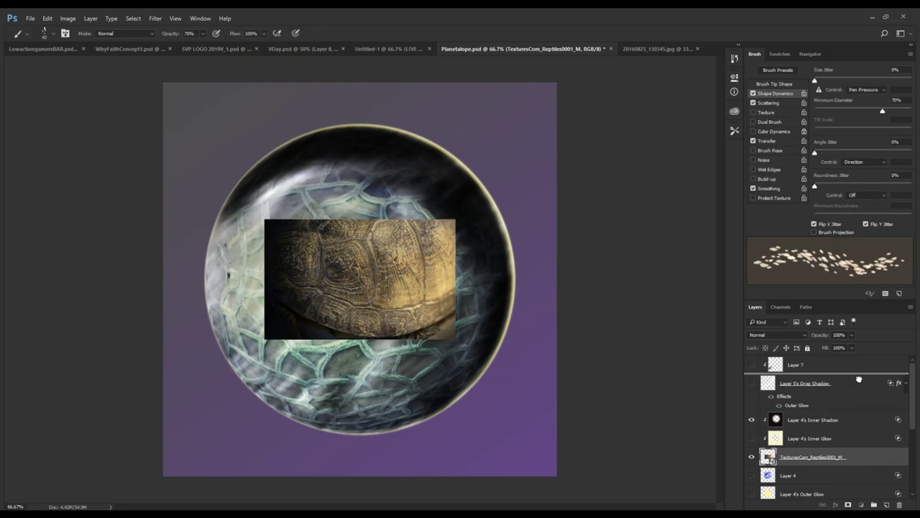
- Try bringing the turtle-shell texture layer to the top of the stack and repositioning it, and undo the changes
{"action": "key", "text": "ctrl+shift+bracketright"}
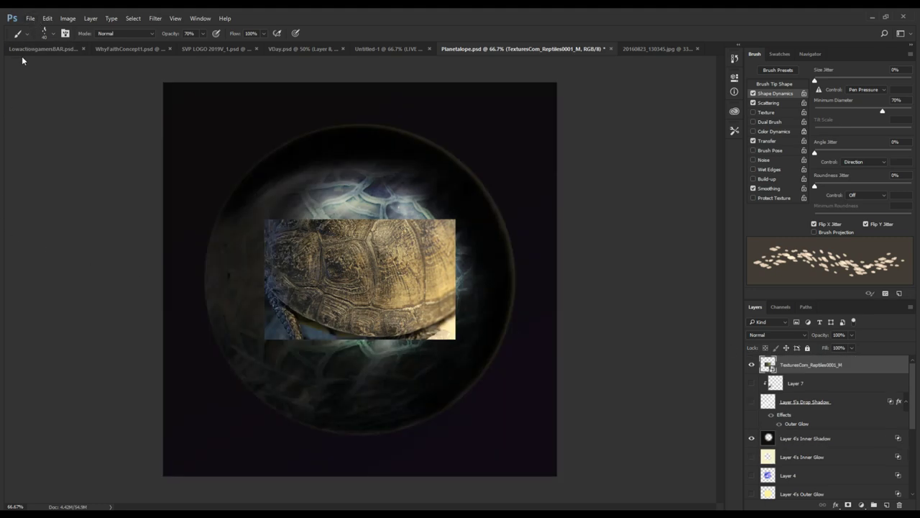
{"action": "key", "text": "v"}
{"action": "left_click_drag", "start_coordinate": [385, 291], "coordinate": [382, 316]}
{"action": "key", "text": "ctrl+alt+z"}
{"action": "key", "text": "ctrl+alt+z"}
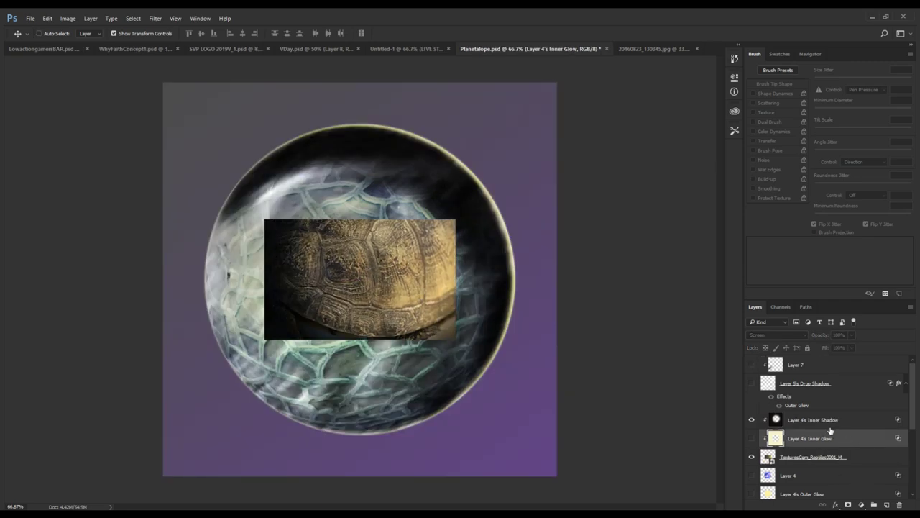
- Move the TexturesCom_Reptiles0001_M layer to the top of the stack and hide Layer 4's Inner Shadow
{"action": "scroll", "coordinate": [830, 438], "scroll_direction": "down", "scroll_amount": 1}
{"action": "left_click_drag", "start_coordinate": [830, 441], "coordinate": [838, 360]}
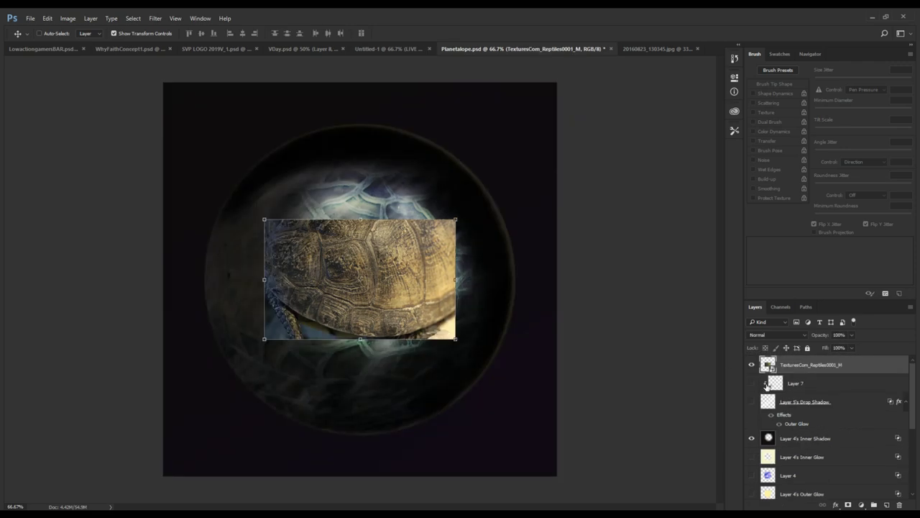
{"action": "scroll", "coordinate": [833, 402], "scroll_direction": "down", "scroll_amount": 2}
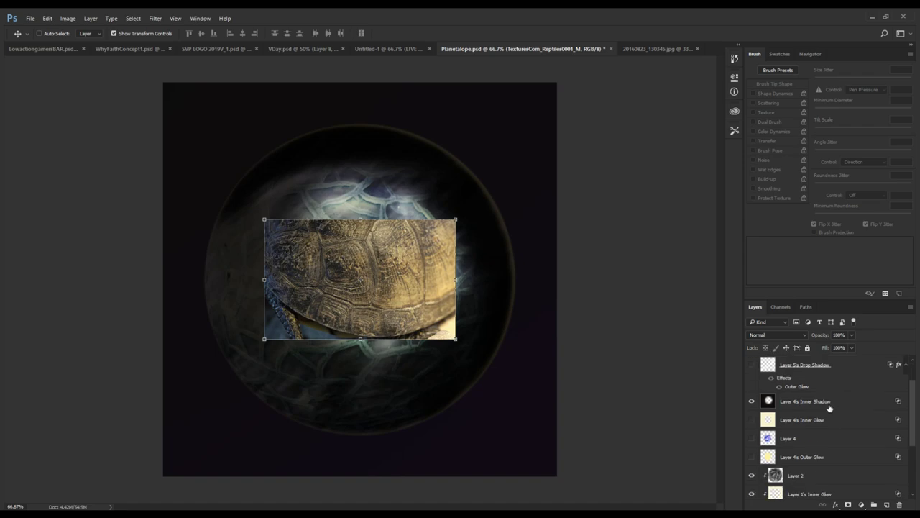
{"action": "left_click", "coordinate": [752, 401]}
{"action": "scroll", "coordinate": [794, 402], "scroll_direction": "up", "scroll_amount": 2}
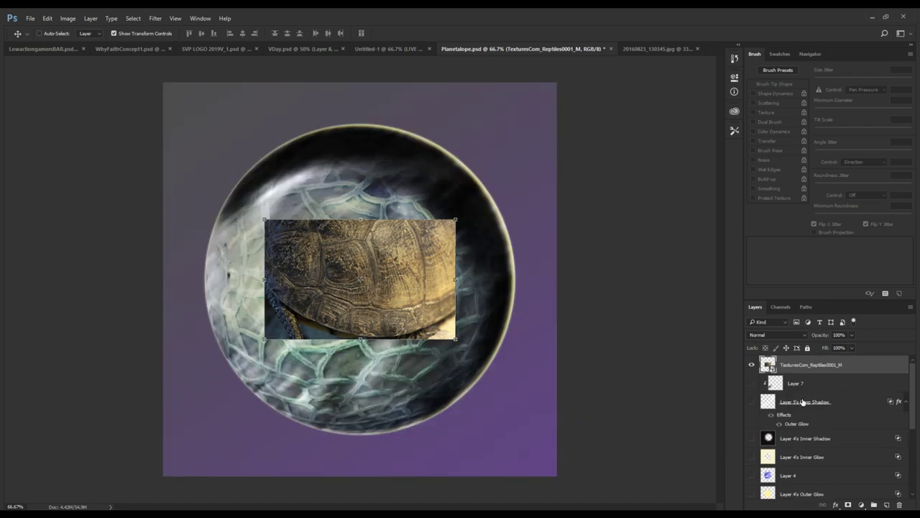
{"action": "left_click", "coordinate": [753, 365]}
{"action": "left_click", "coordinate": [752, 365]}
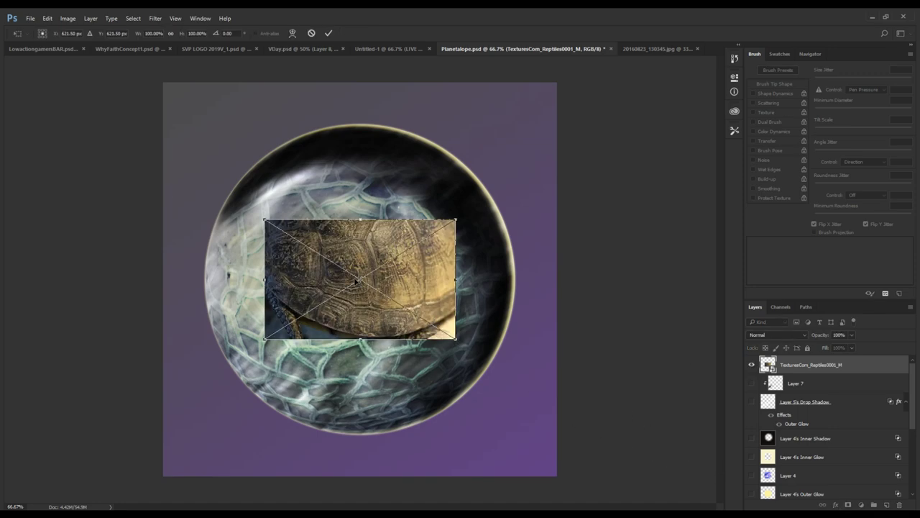
- Enlarge the turtle-shell texture proportionally to more than twice its size and position it over most of the sphere
{"action": "left_click_drag", "start_coordinate": [379, 288], "coordinate": [327, 242]}
{"action": "key", "text": "ctrl+t"}
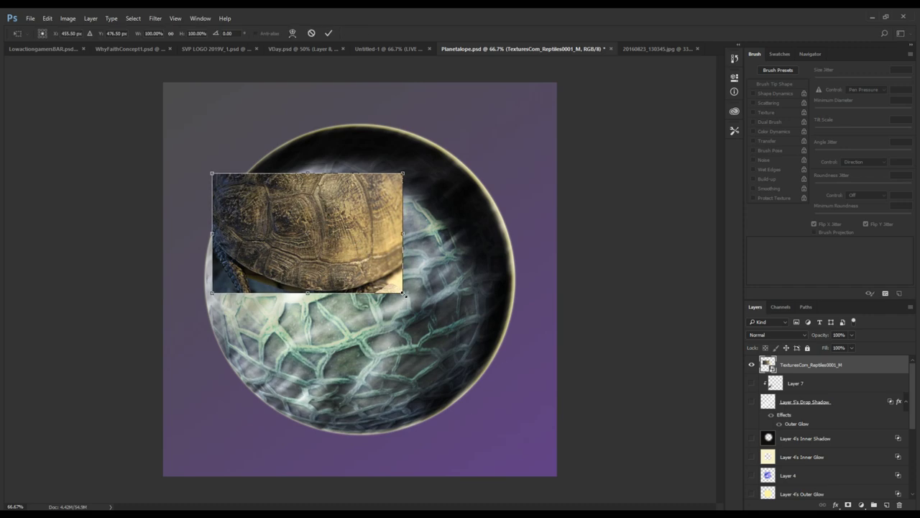
{"action": "left_click_drag", "start_coordinate": [405, 293], "coordinate": [646, 444]}
{"action": "left_click_drag", "start_coordinate": [460, 329], "coordinate": [401, 275]}
{"action": "key", "text": "Return"}
{"action": "key", "text": "Return"}
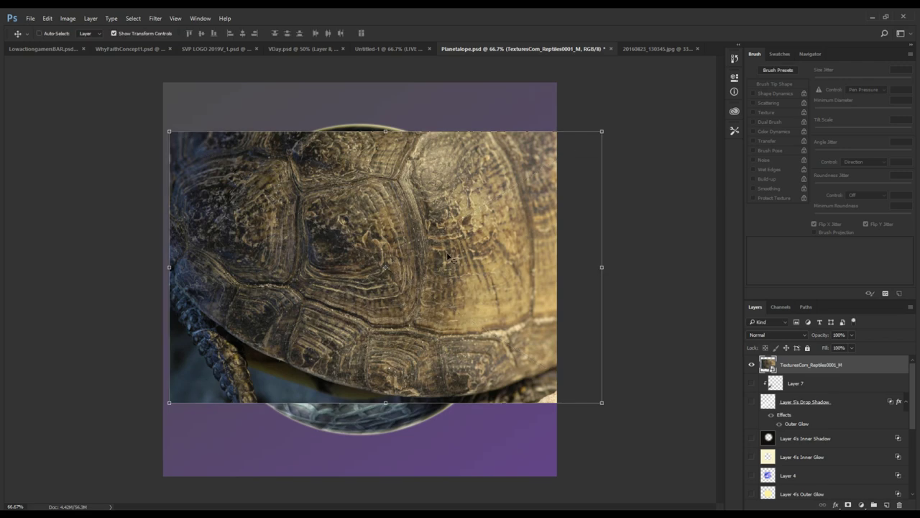
- Scale the turtle-shell texture up further to about 248% and shift it so the shell spans the sphere's full width
{"action": "mouse_move", "coordinate": [437, 236]}
{"action": "left_mouse_down"}
{"action": "mouse_move", "coordinate": [434, 267]}
{"action": "mouse_move", "coordinate": [429, 240]}
{"action": "left_mouse_up"}
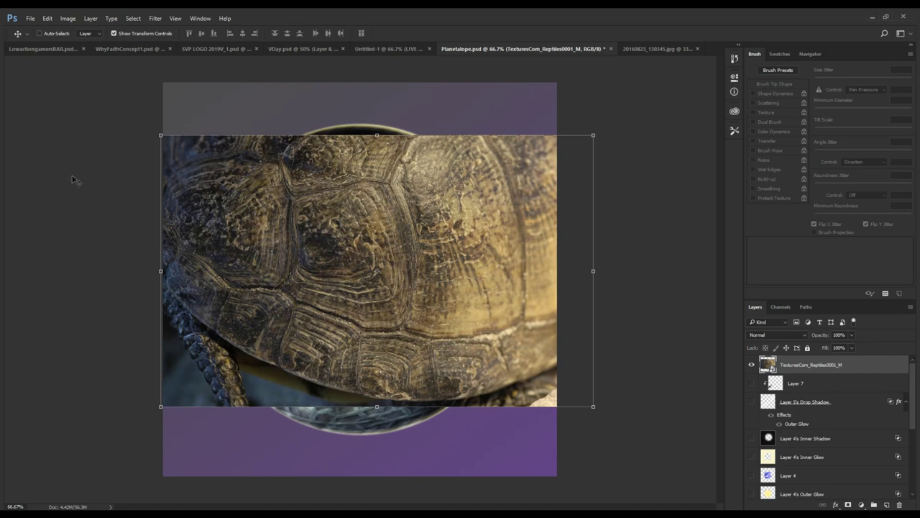
{"action": "left_click_drag", "start_coordinate": [159, 135], "coordinate": [121, 102]}
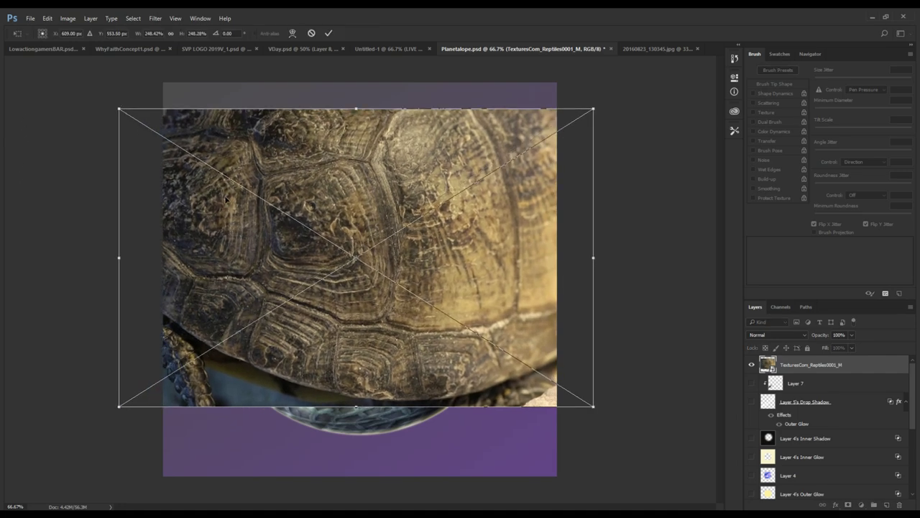
{"action": "key", "text": "Return"}
{"action": "left_click_drag", "start_coordinate": [233, 209], "coordinate": [256, 225]}
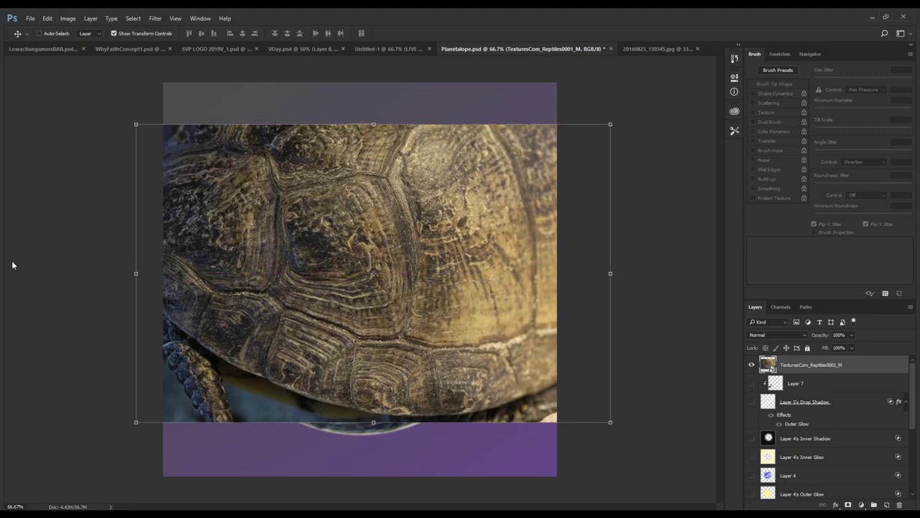
- Select a square area of the shell with a 20 px feathered rectangular marquee and copy it to a new layer
{"action": "key", "text": "m"}
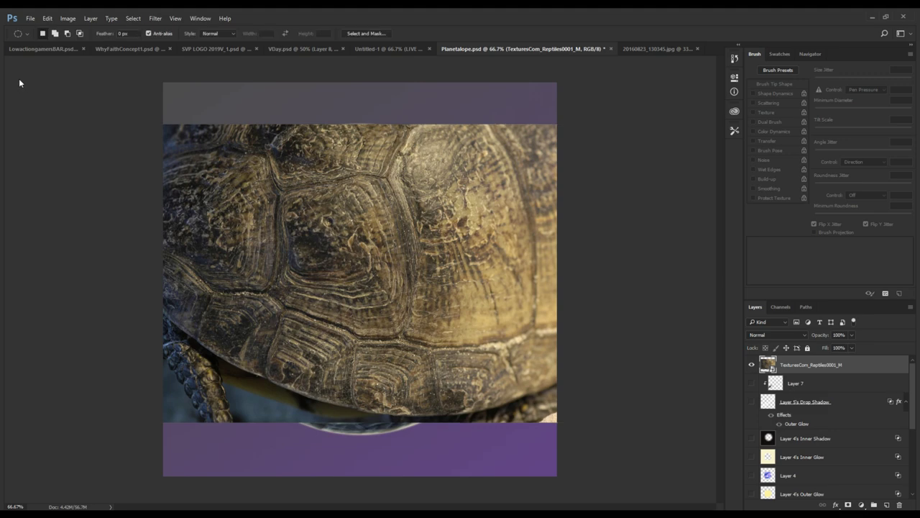
{"action": "key", "text": "shift+m"}
{"action": "left_click_drag", "start_coordinate": [249, 137], "coordinate": [526, 412]}
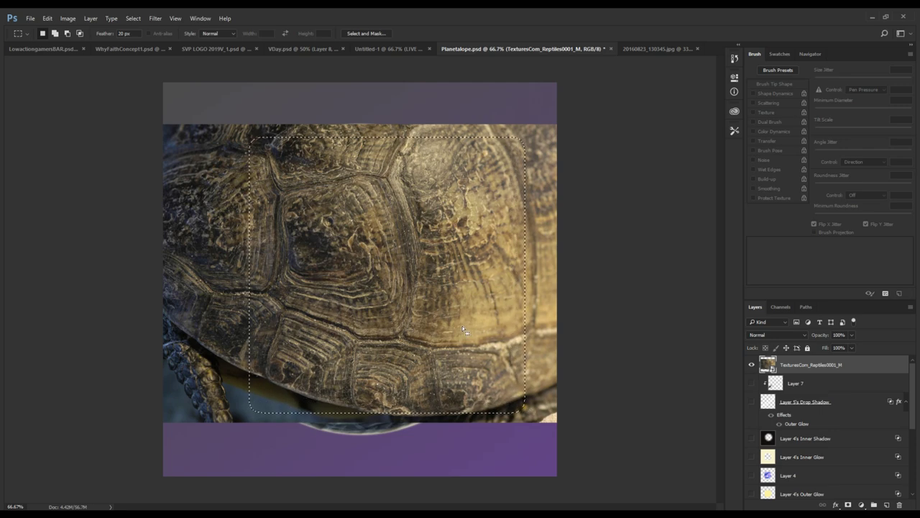
{"action": "left_click_drag", "start_coordinate": [454, 320], "coordinate": [435, 323]}
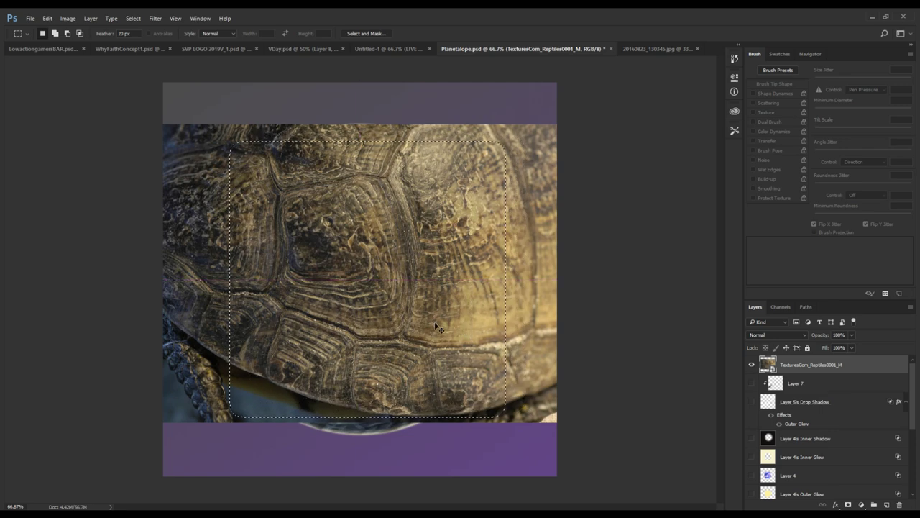
{"action": "key", "text": "ctrl+j"}
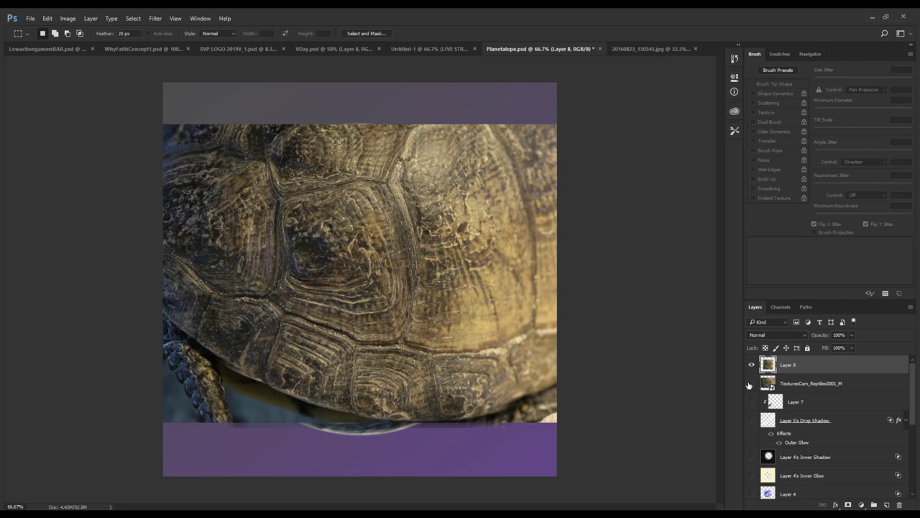
- Hide the TexturesCom_Reptiles0001_M layer and delete it
{"action": "left_click", "coordinate": [751, 383]}
{"action": "left_click", "coordinate": [795, 381]}
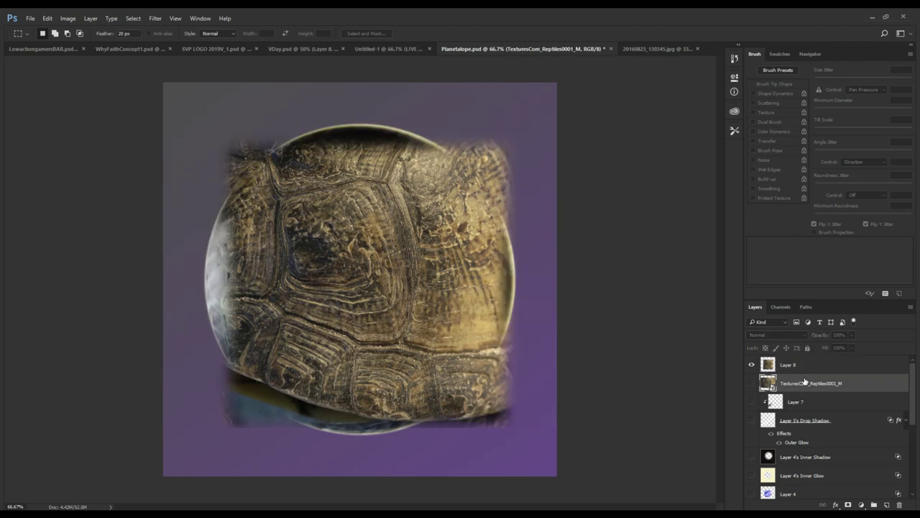
{"action": "key", "text": "Delete"}
- Enlarge the feathered turtle shell texture on Layer 8 until it covers nearly the whole canvas, and reposition it
{"action": "key", "text": "v"}
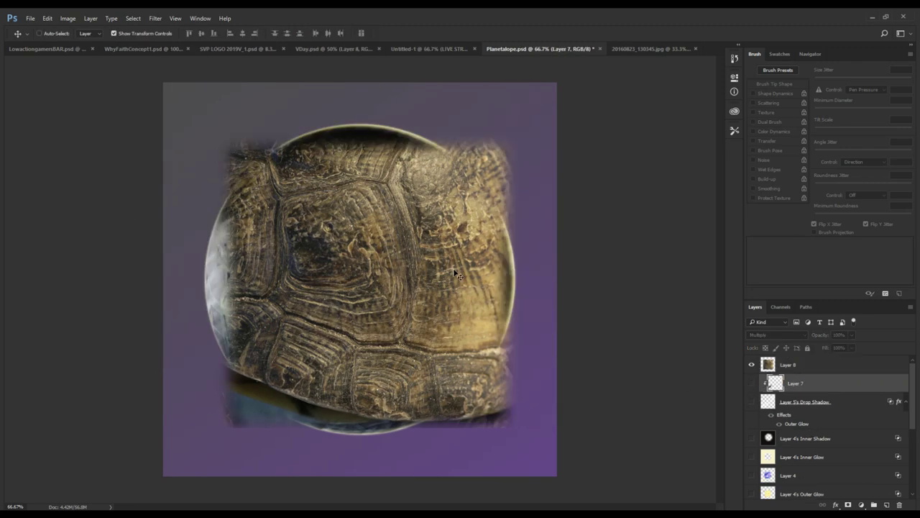
{"action": "left_click", "coordinate": [788, 365]}
{"action": "left_click_drag", "start_coordinate": [338, 255], "coordinate": [300, 221]}
{"action": "left_click_drag", "start_coordinate": [478, 379], "coordinate": [562, 475]}
{"action": "left_click_drag", "start_coordinate": [405, 353], "coordinate": [398, 338]}
{"action": "key", "text": "Return"}
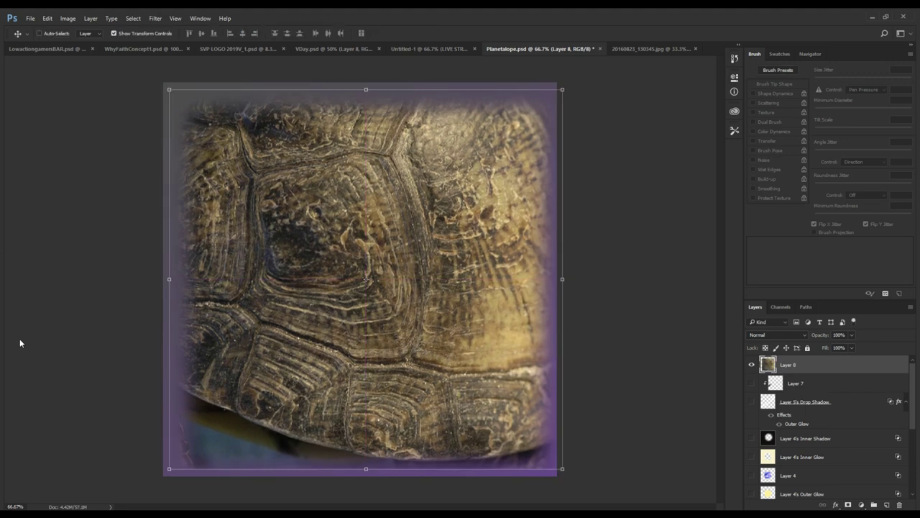
- Copy a large circular area of the shell texture to a new layer and delete Layer 8
{"action": "key", "text": "u"}
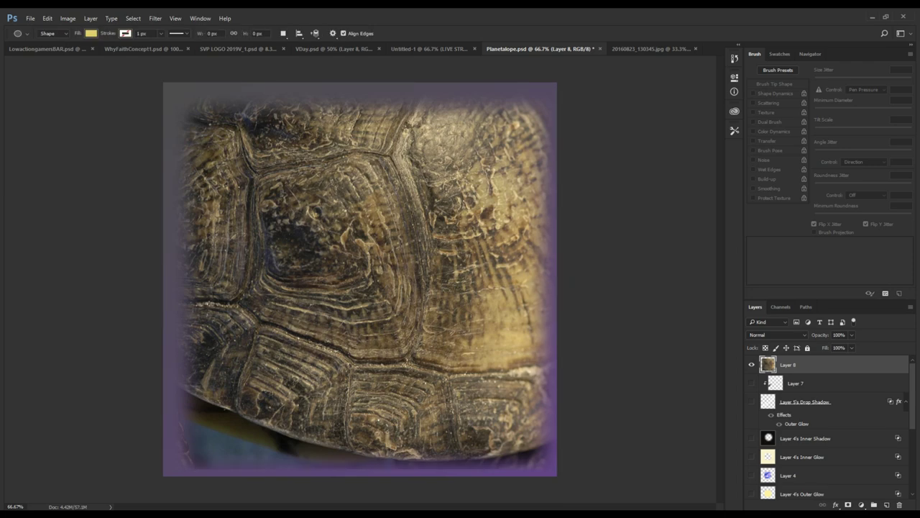
{"action": "key", "text": "m"}
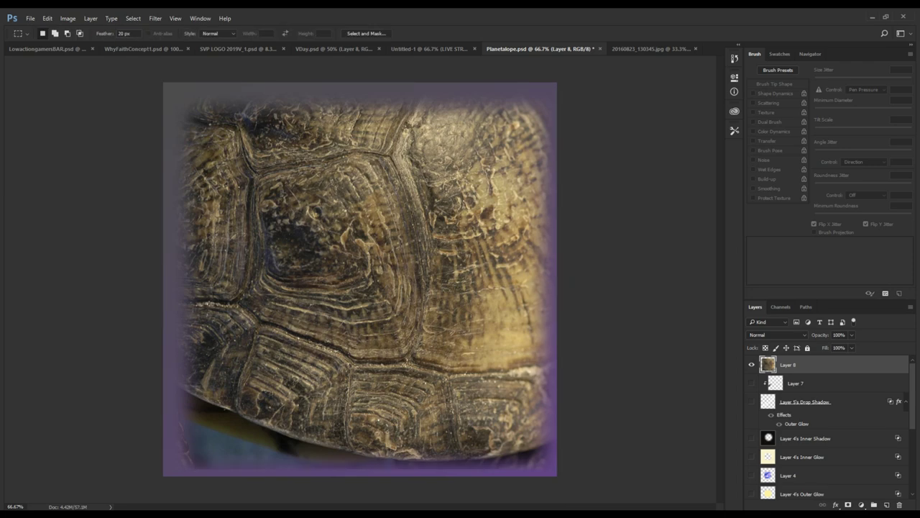
{"action": "key", "text": "shift+m"}
{"action": "key", "text": "ctrl+z"}
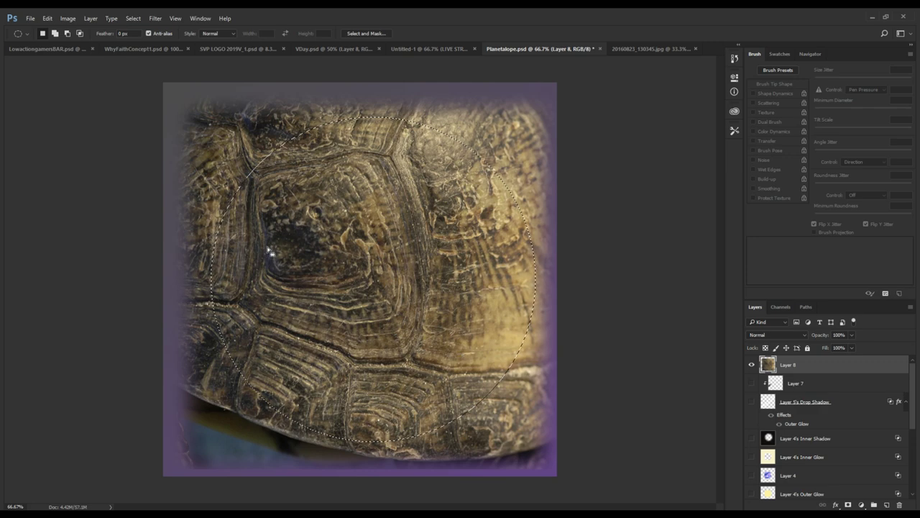
{"action": "key", "text": "ctrl+j"}
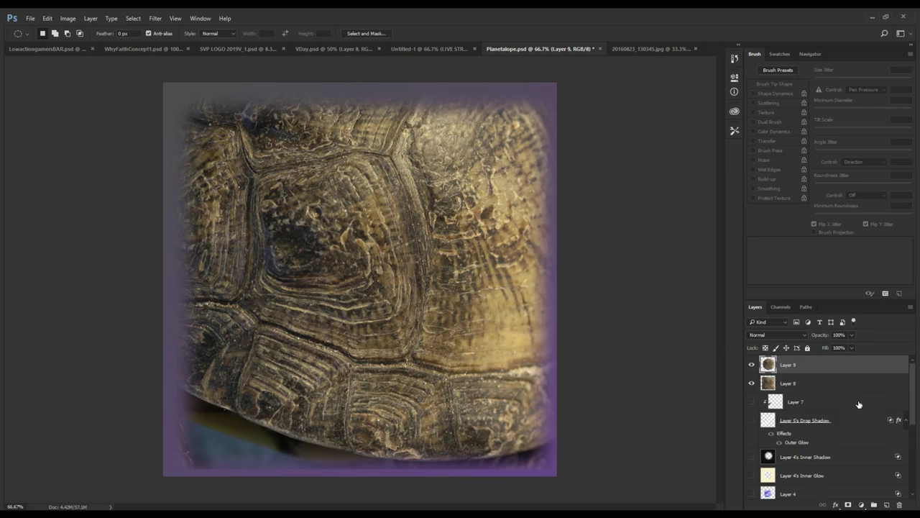
{"action": "left_click", "coordinate": [796, 389]}
{"action": "key", "text": "Delete"}
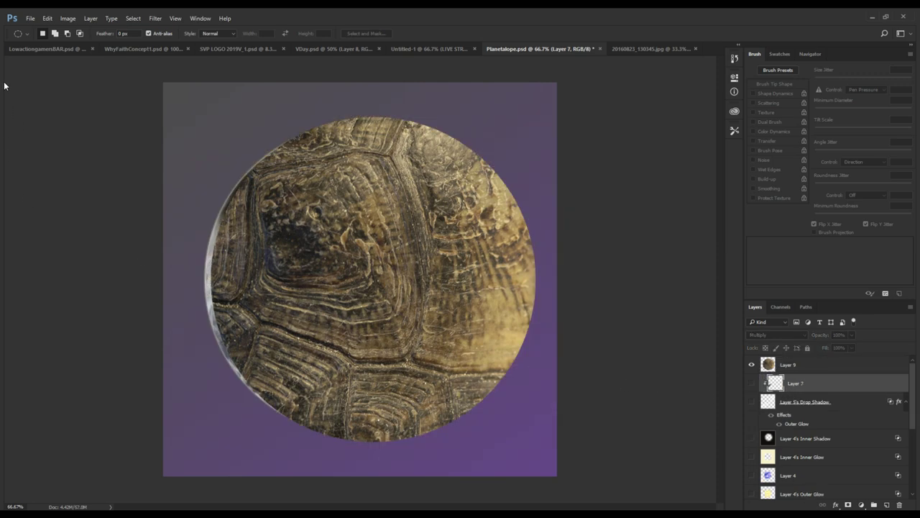
- Select Layer 9 and hide the old planet layers from Layer 2 down to Layer 1's Outer Glow, keeping the ring layers hidden
{"action": "key", "text": "v"}
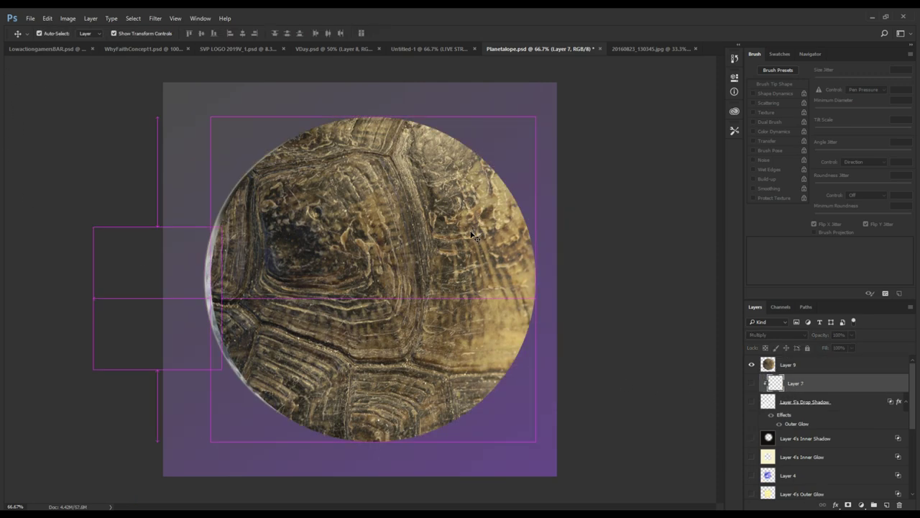
{"action": "left_click", "coordinate": [808, 367]}
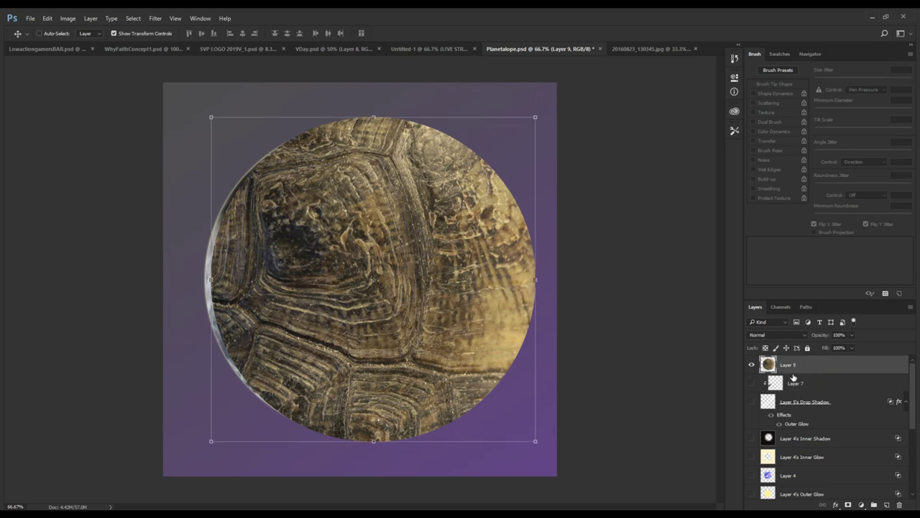
{"action": "left_click", "coordinate": [752, 384]}
{"action": "left_click", "coordinate": [752, 384]}
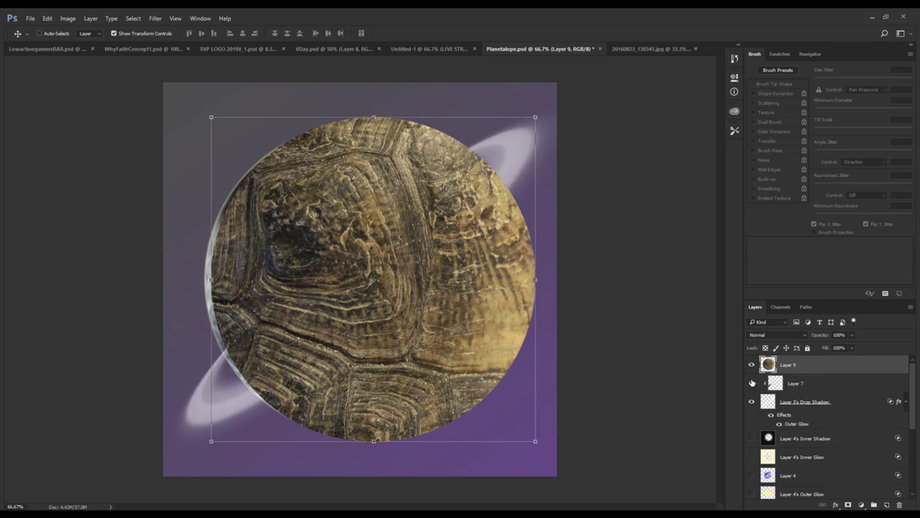
{"action": "left_click", "coordinate": [761, 381]}
{"action": "left_click", "coordinate": [751, 384]}
{"action": "left_click", "coordinate": [797, 366]}
{"action": "left_click", "coordinate": [752, 401]}
{"action": "scroll", "coordinate": [797, 432], "scroll_direction": "down", "scroll_amount": 5}
{"action": "scroll", "coordinate": [796, 431], "scroll_direction": "down", "scroll_amount": 1}
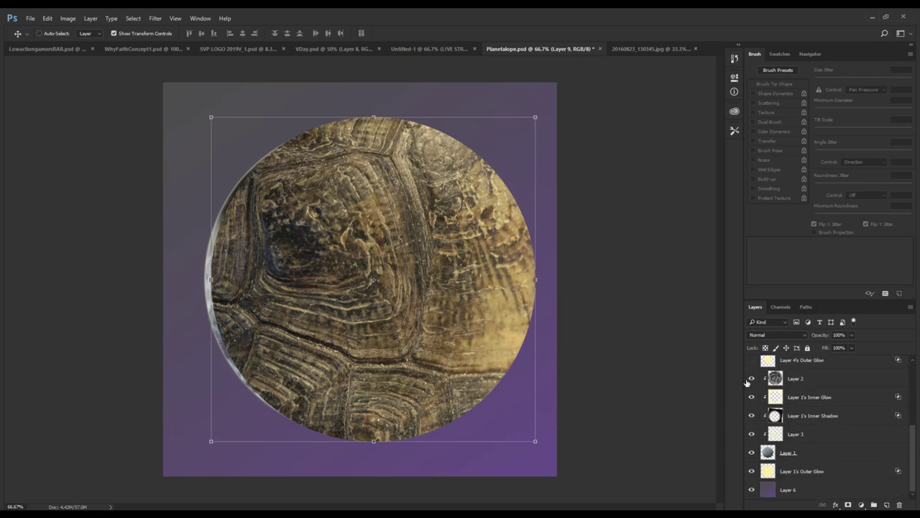
{"action": "left_click_drag", "start_coordinate": [751, 378], "coordinate": [748, 475]}
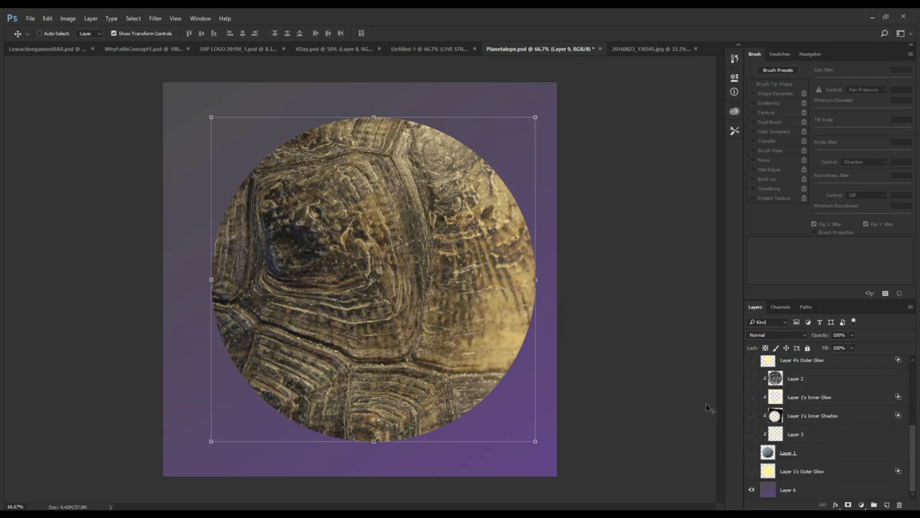
{"action": "scroll", "coordinate": [791, 407], "scroll_direction": "up", "scroll_amount": 5}
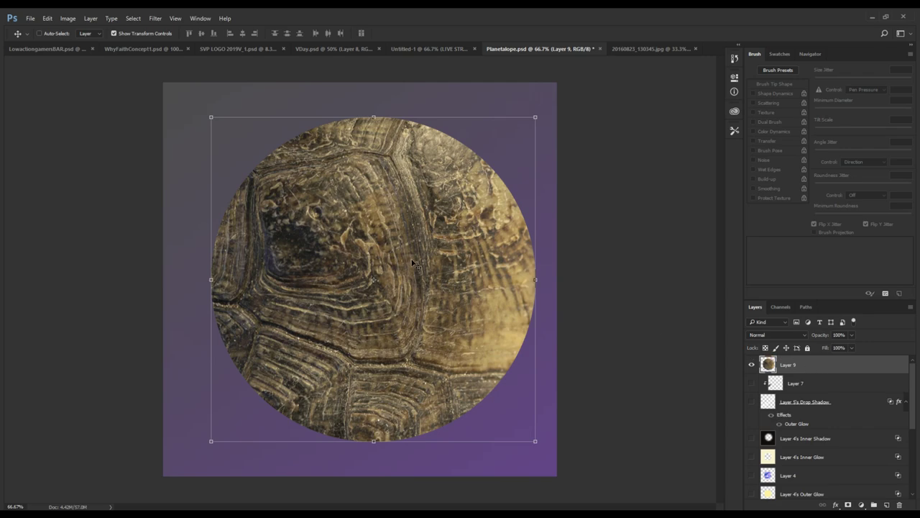
- Centre the shell circle horizontally on the canvas and reapply the last filter to make it bulge
{"action": "left_click_drag", "start_coordinate": [411, 259], "coordinate": [385, 263]}
{"action": "left_click_drag", "start_coordinate": [259, 157], "coordinate": [259, 156]}
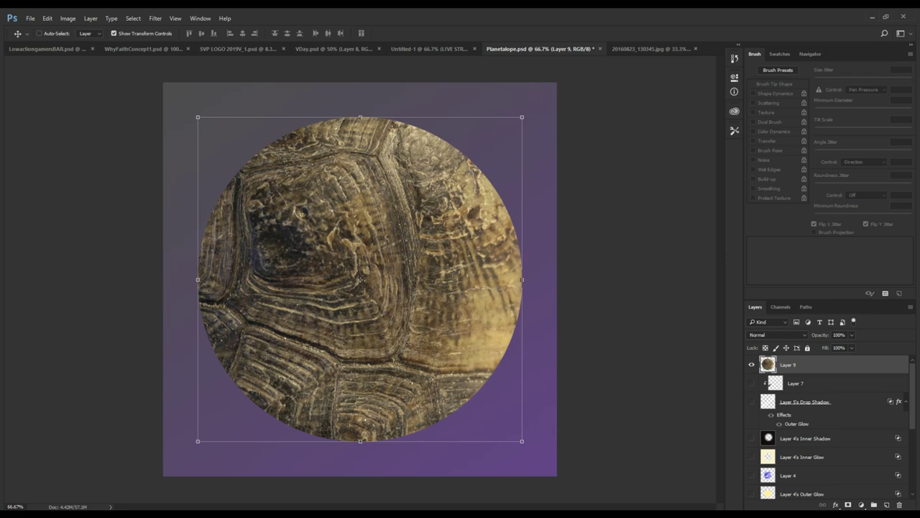
{"action": "key", "text": "ctrl+alt+f"}
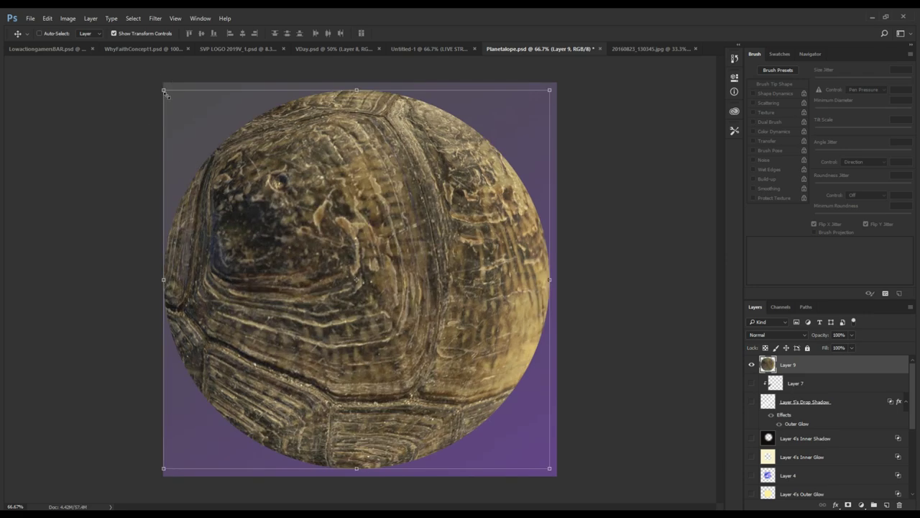
- Scale the bulged shell sphere to about 79.72% width and 78.83% height, and centre it on the canvas
{"action": "left_click_drag", "start_coordinate": [163, 91], "coordinate": [243, 170]}
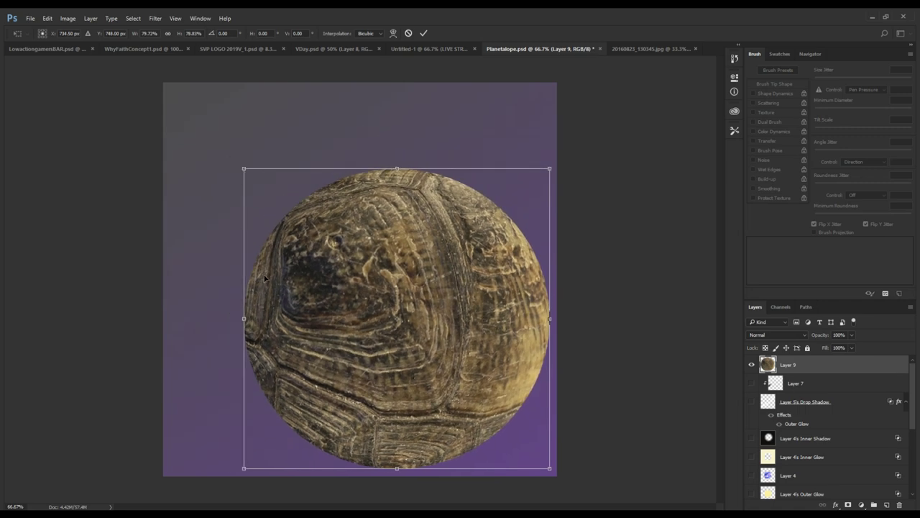
{"action": "left_click_drag", "start_coordinate": [267, 280], "coordinate": [274, 232]}
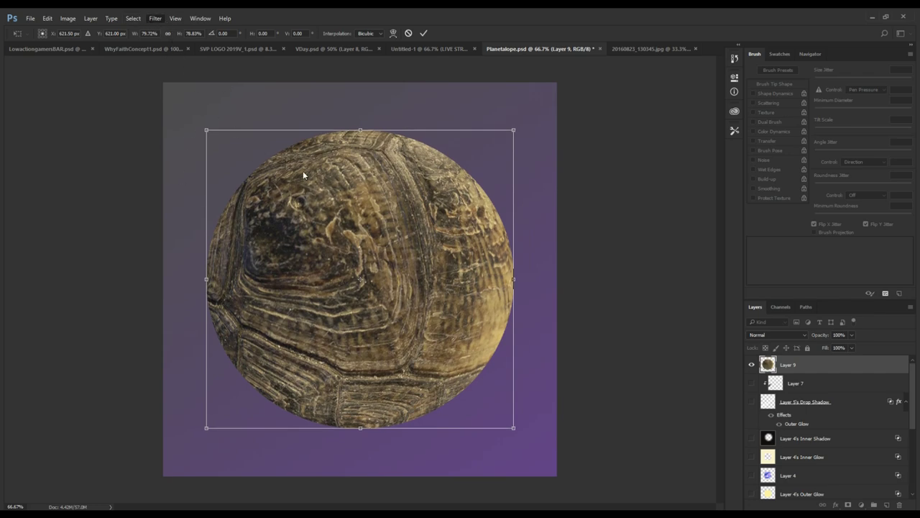
{"action": "key", "text": "Return"}
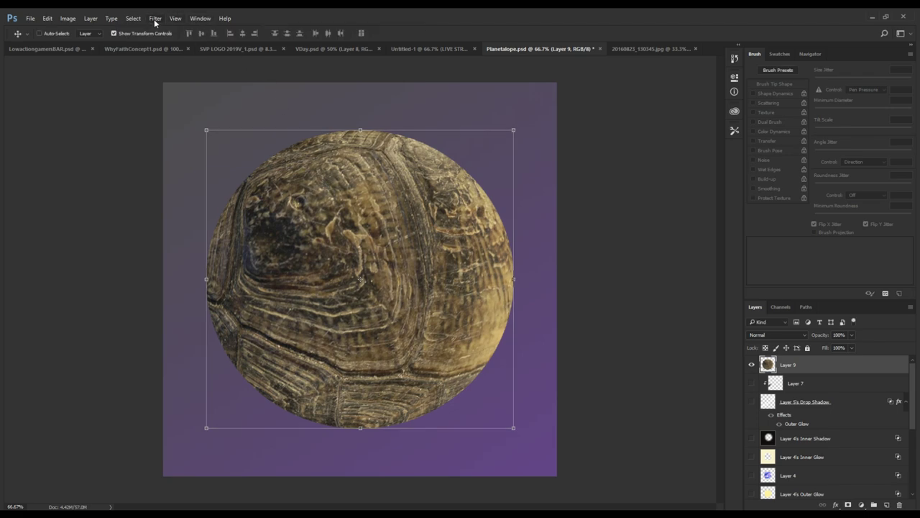
- Apply the last filter again to the shell sphere, then scale it to 80.24% and centre it
{"action": "left_click", "coordinate": [155, 21]}
{"action": "left_click", "coordinate": [175, 32]}
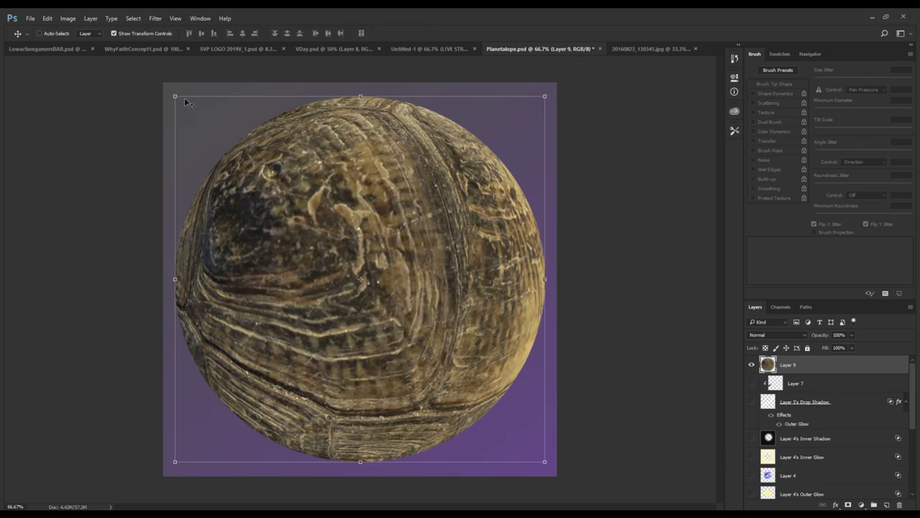
{"action": "left_click_drag", "start_coordinate": [175, 96], "coordinate": [248, 169]}
{"action": "left_click_drag", "start_coordinate": [307, 228], "coordinate": [278, 193]}
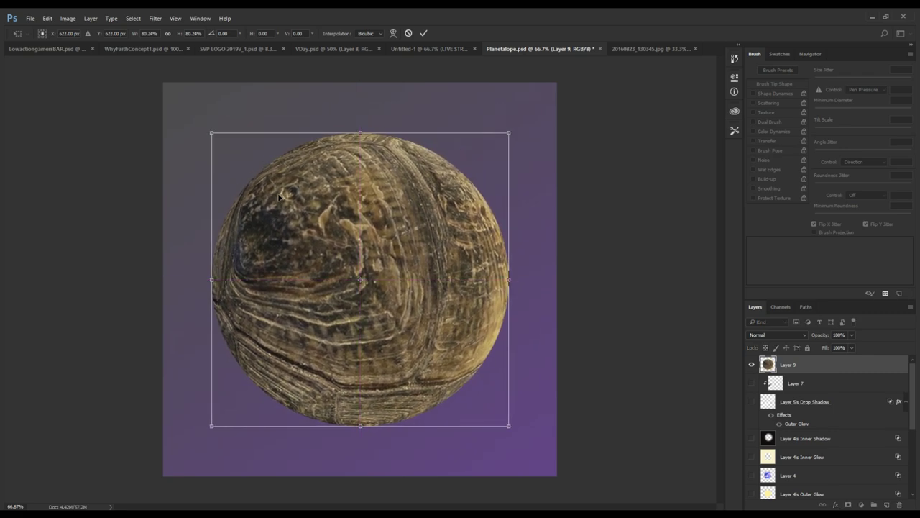
{"action": "key", "text": "Return"}
- Shift the shell sphere's colours to a deep reddish orange with an image adjustment
{"action": "key", "text": "z"}
{"action": "left_click", "coordinate": [303, 240]}
{"action": "left_click_drag", "start_coordinate": [306, 252], "coordinate": [281, 222]}
{"action": "left_click", "coordinate": [282, 221], "text": "alt"}
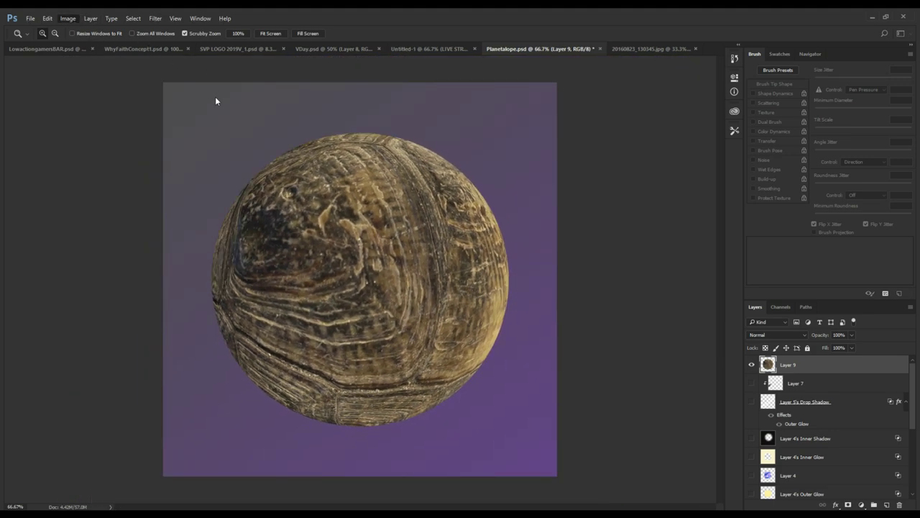
{"action": "key", "text": "i"}
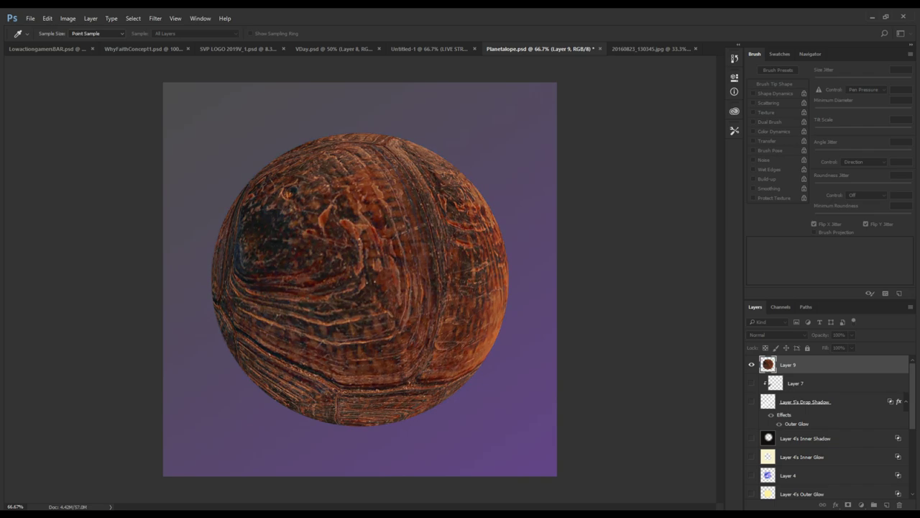
{"action": "key", "text": "z"}
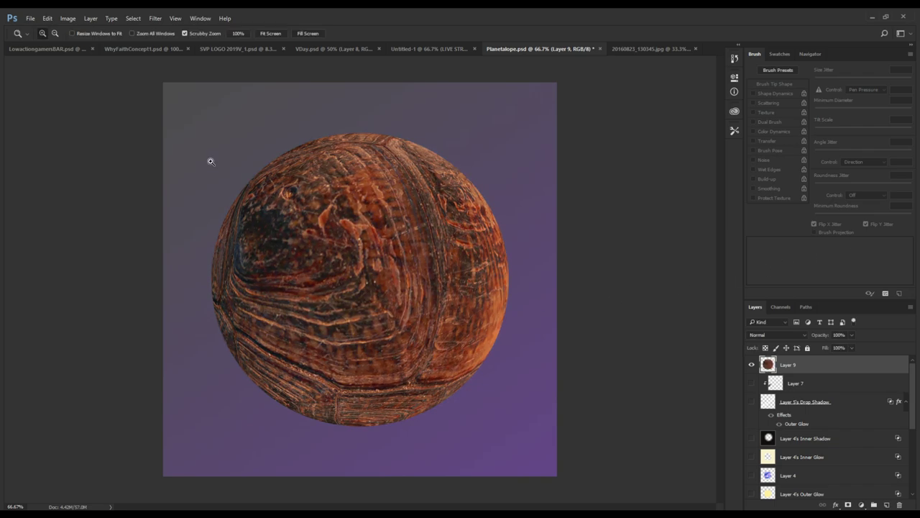
- Duplicate Layer 2 and place the copy above Layer 9 as a visible layer clipped to the shell sphere
{"action": "scroll", "coordinate": [776, 411], "scroll_direction": "down", "scroll_amount": 2}
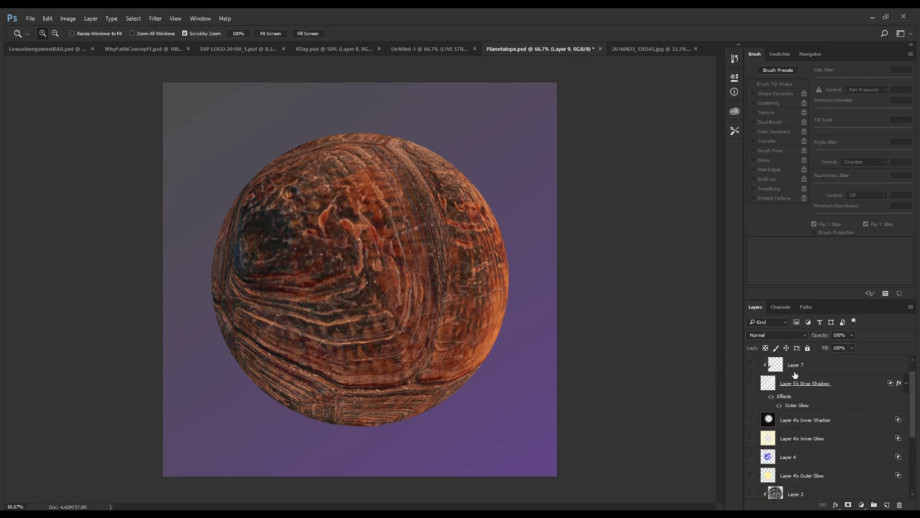
{"action": "scroll", "coordinate": [776, 411], "scroll_direction": "down", "scroll_amount": 1}
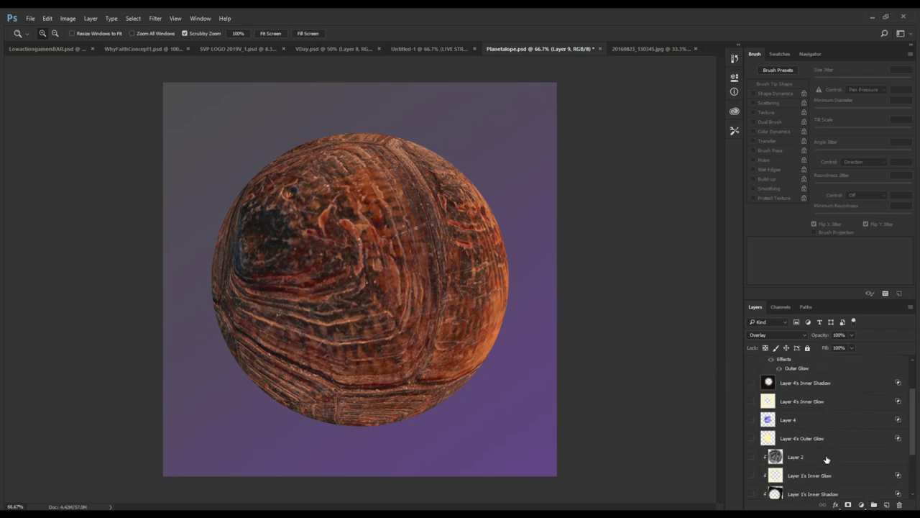
{"action": "left_click", "coordinate": [803, 457]}
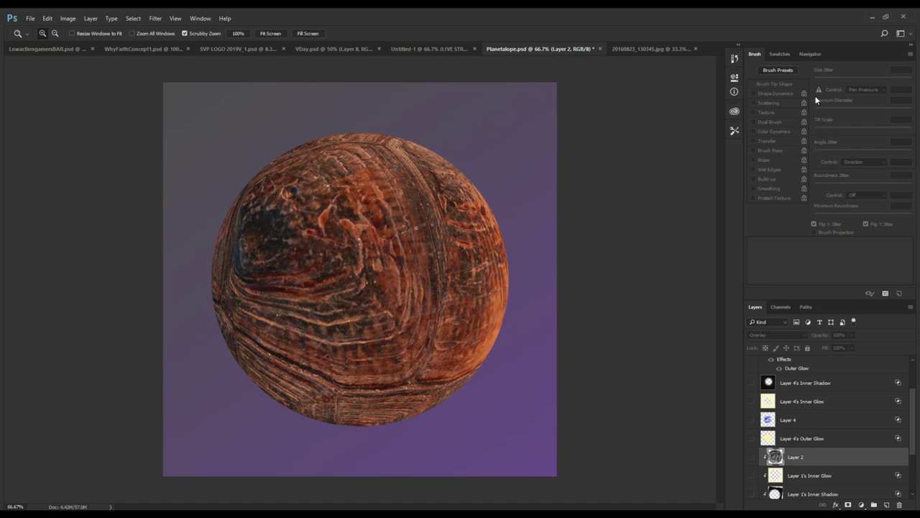
{"action": "key", "text": "ctrl+n"}
{"action": "key", "text": "ctrl+j"}
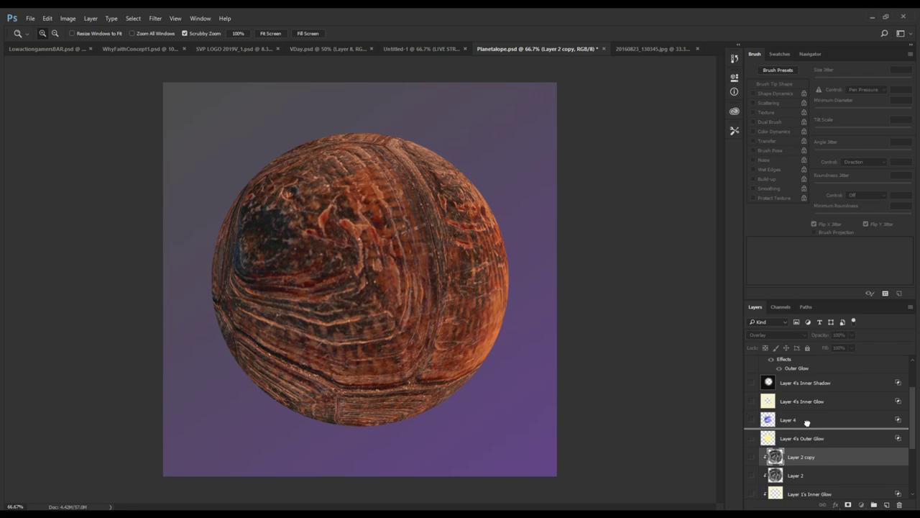
{"action": "scroll", "coordinate": [808, 422], "scroll_direction": "up", "scroll_amount": 1}
{"action": "scroll", "coordinate": [797, 350], "scroll_direction": "up", "scroll_amount": 2}
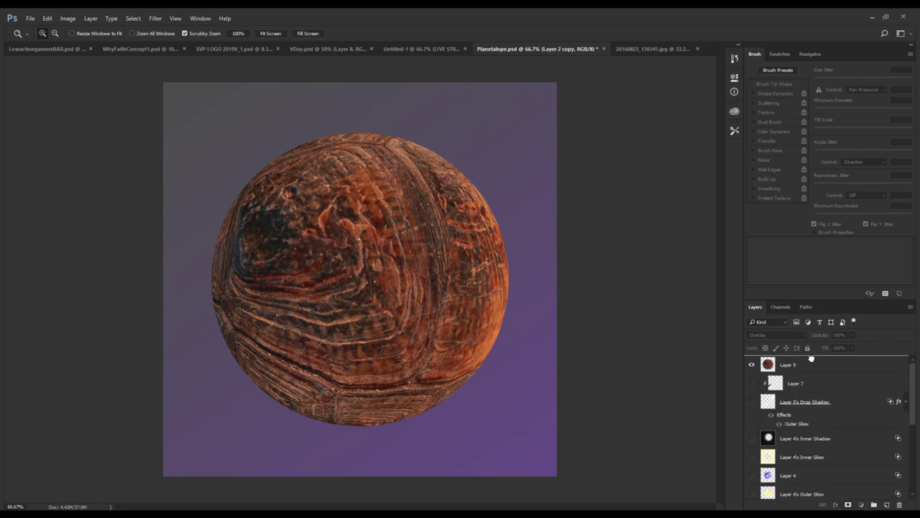
{"action": "scroll", "coordinate": [811, 364], "scroll_direction": "up", "scroll_amount": 1}
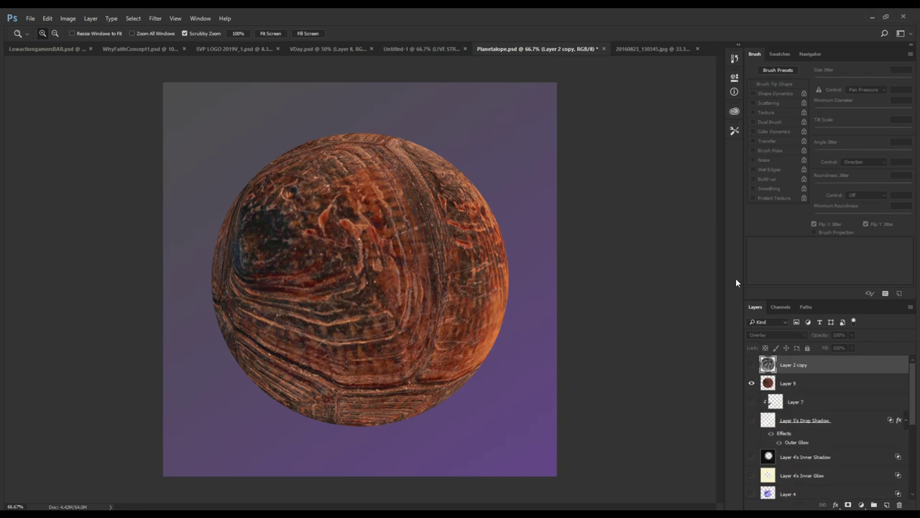
{"action": "key", "text": "ctrl+alt+g"}
{"action": "left_click", "coordinate": [752, 367]}
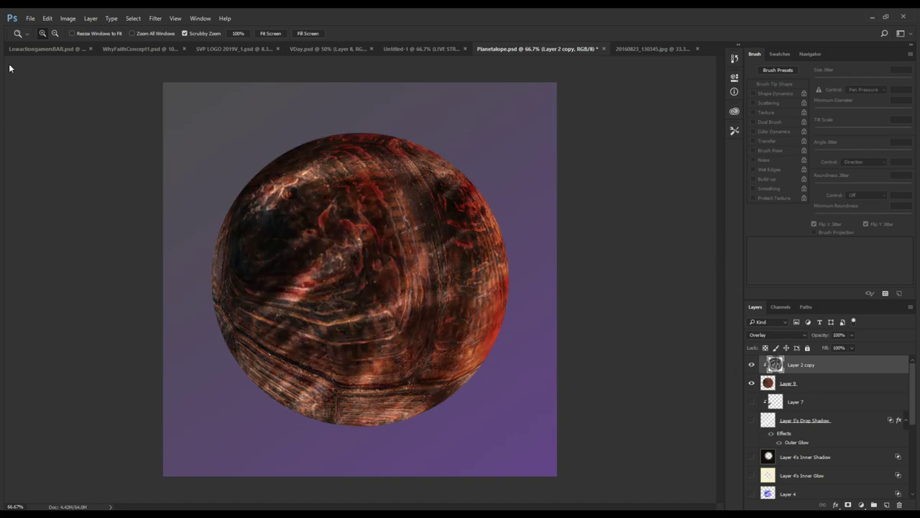
- Move the Layer 2 copy texture upward and rotate it over the sphere
{"action": "key", "text": "v"}
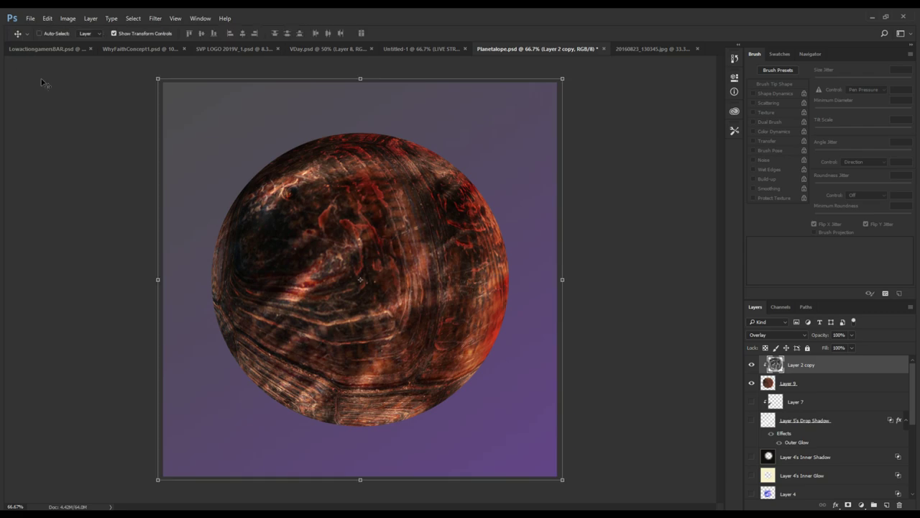
{"action": "mouse_move", "coordinate": [575, 482]}
{"action": "left_mouse_down"}
{"action": "mouse_move", "coordinate": [591, 410]}
{"action": "mouse_move", "coordinate": [568, 453]}
{"action": "mouse_move", "coordinate": [588, 483]}
{"action": "left_mouse_up"}
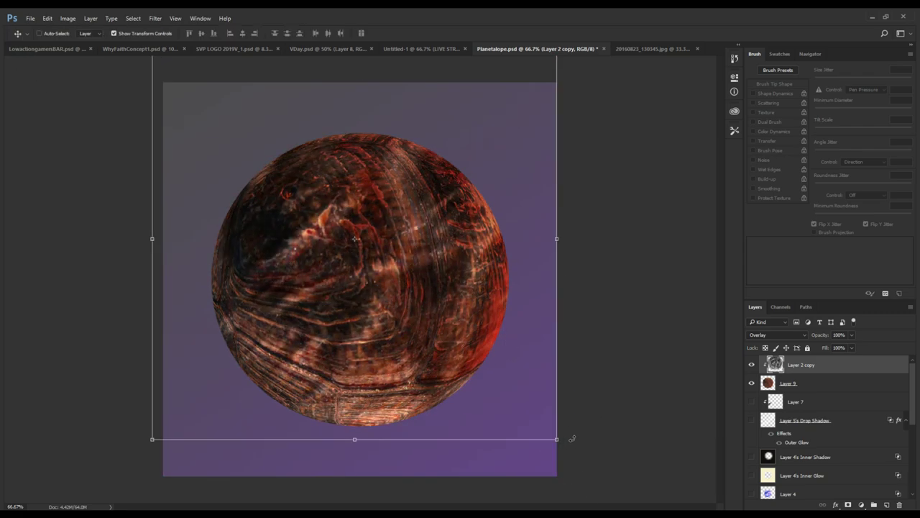
{"action": "left_click_drag", "start_coordinate": [569, 440], "coordinate": [388, 87]}
{"action": "key", "text": "Return"}
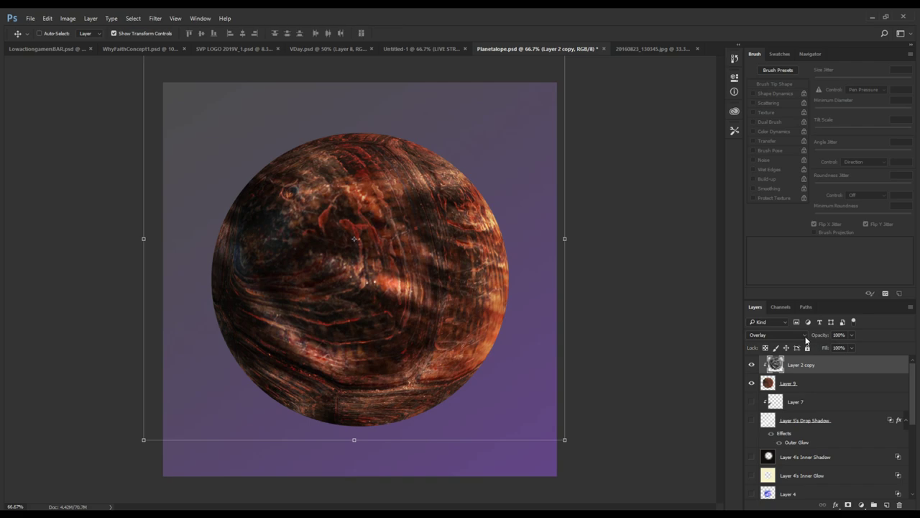
- Try different blending modes on Layer 2 copy and set it to Lighter Color
{"action": "key", "text": "Up"}
{"action": "key", "text": "Up"}
{"action": "key", "text": "Down"}
{"action": "key", "text": "Down"}
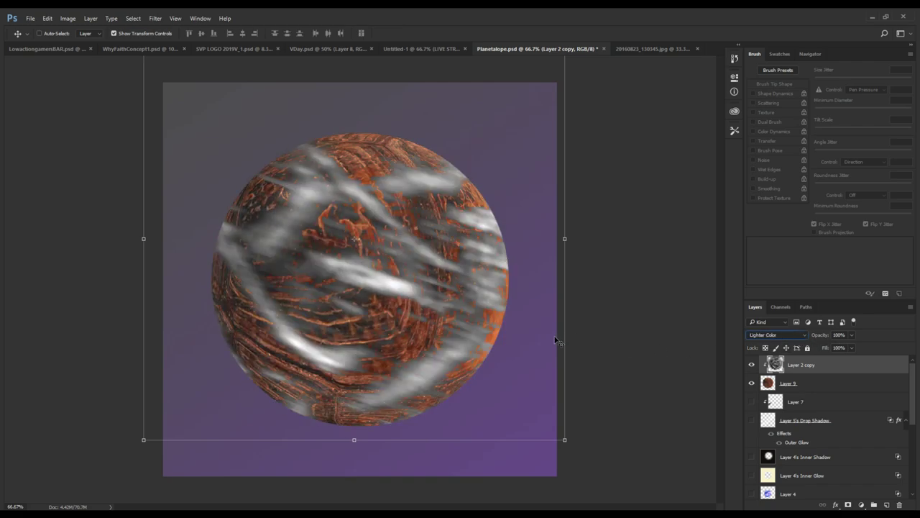
- Set Layer 2 copy's blending mode to Screen and move its cloud texture slightly downward over the sphere
{"action": "key", "text": "shift+minus"}
{"action": "key", "text": "shift+minus"}
{"action": "key", "text": "shift+minus"}
{"action": "key", "text": "shift+minus"}
{"action": "key", "text": "shift+minus"}
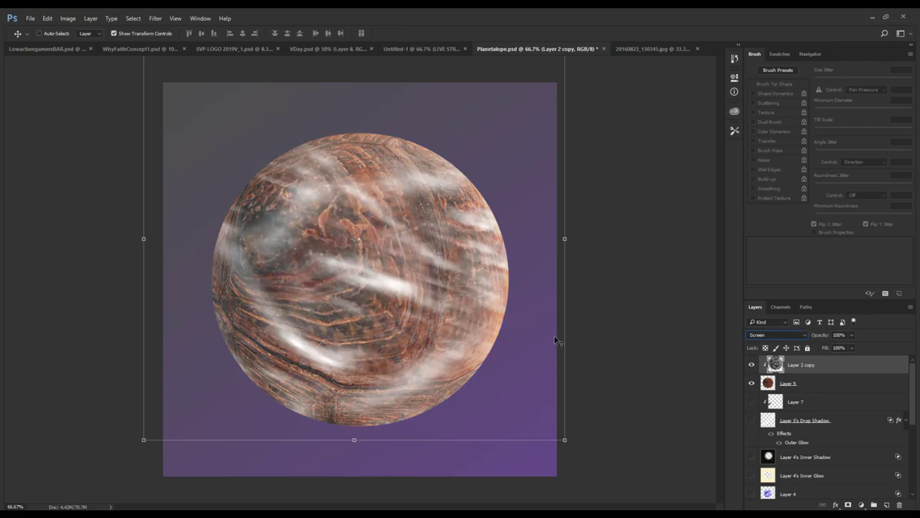
{"action": "key", "text": "Down"}
{"action": "mouse_move", "coordinate": [447, 321]}
{"action": "left_mouse_down"}
{"action": "mouse_move", "coordinate": [442, 349]}
{"action": "mouse_move", "coordinate": [443, 334]}
{"action": "left_mouse_up"}
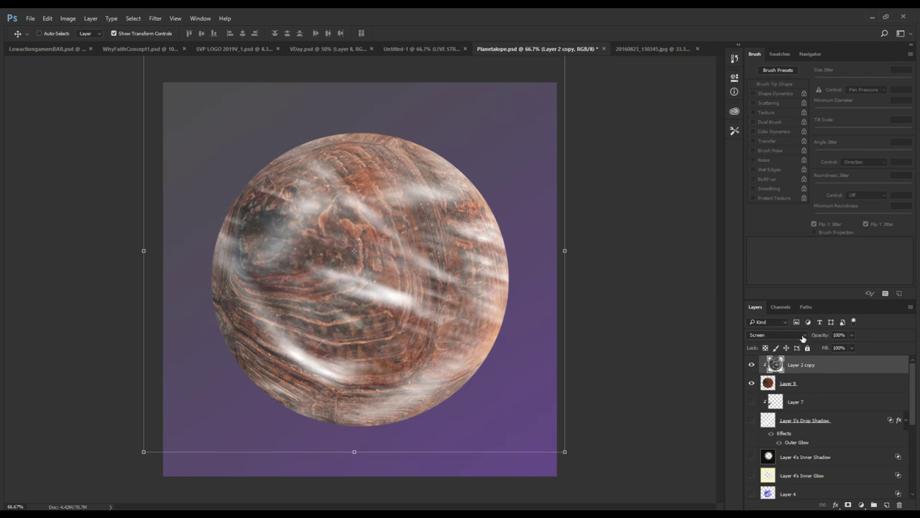
{"action": "key", "text": "ctrl+l"}
{"action": "key", "text": "v"}
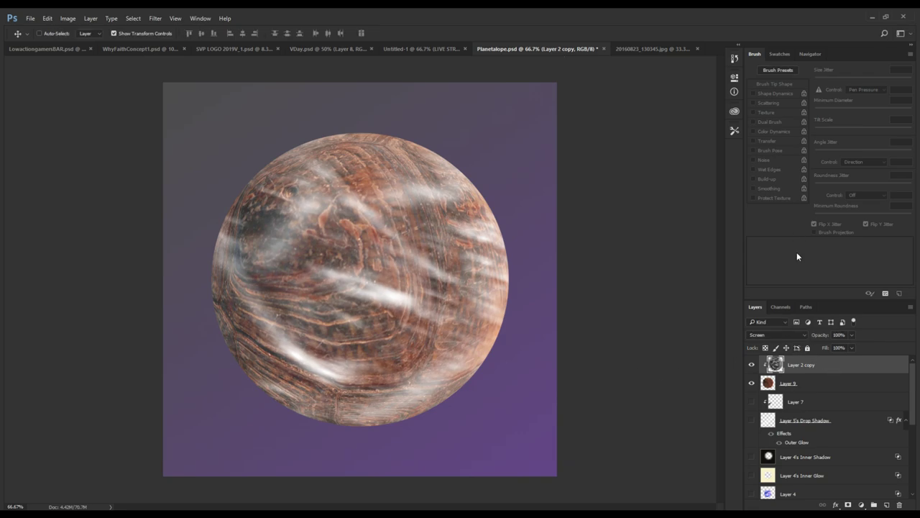
- Set Layer 2 copy to the Lighten blending mode and move its cloud texture slightly left and down
{"action": "key", "text": "Up"}
{"action": "key", "text": "Up"}
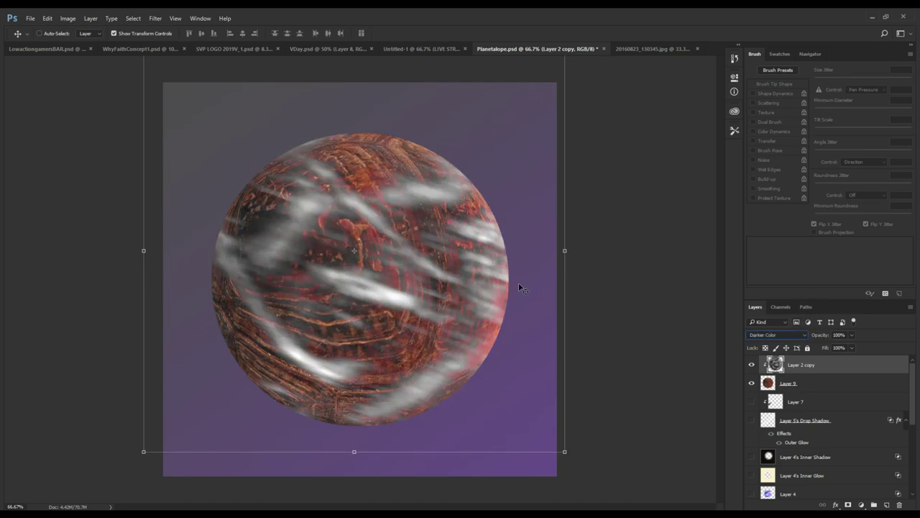
{"action": "key", "text": "Down"}
{"action": "mouse_move", "coordinate": [443, 285]}
{"action": "left_mouse_down"}
{"action": "mouse_move", "coordinate": [433, 297]}
{"action": "mouse_move", "coordinate": [418, 284]}
{"action": "mouse_move", "coordinate": [429, 292]}
{"action": "left_mouse_up"}
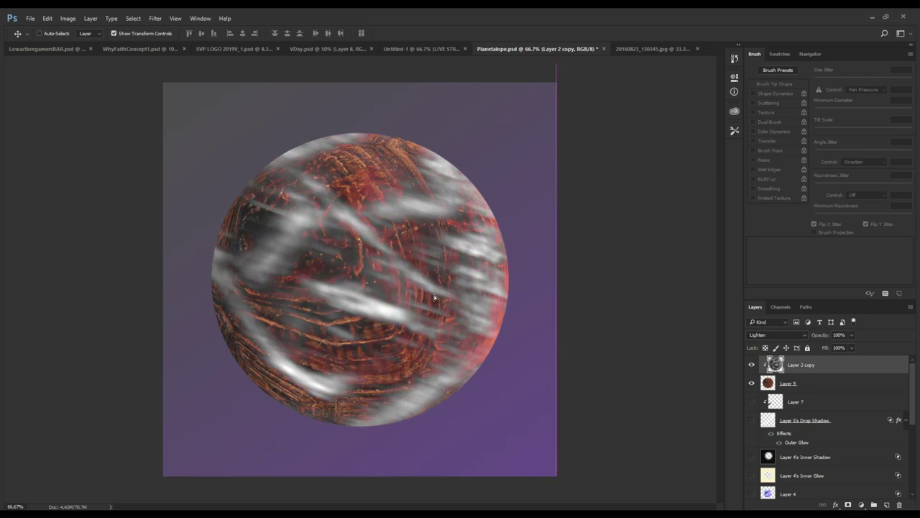
- Try blending modes such as Darker Color, Multiply and Color Dodge on Layer 2 copy and set it to Hard Light
{"action": "key", "text": "shift+minus"}
{"action": "key", "text": "shift+minus"}
{"action": "key", "text": "shift+minus"}
{"action": "key", "text": "shift+minus"}
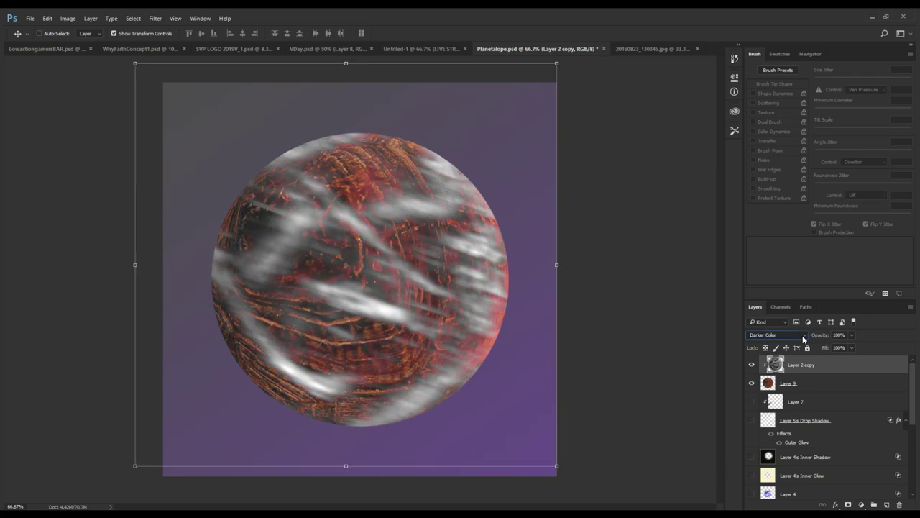
{"action": "scroll", "coordinate": [803, 337], "scroll_direction": "up", "scroll_amount": 2}
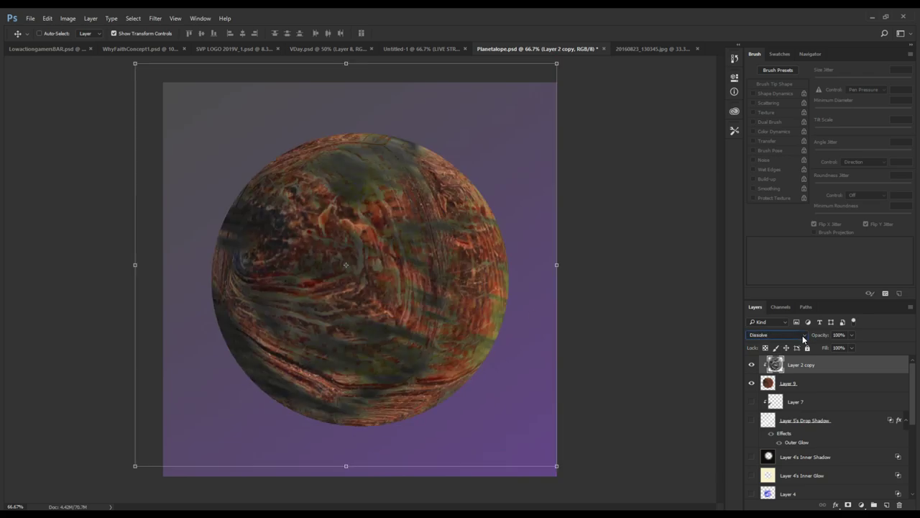
{"action": "scroll", "coordinate": [803, 337], "scroll_direction": "down", "scroll_amount": 1}
{"action": "scroll", "coordinate": [802, 336], "scroll_direction": "up", "scroll_amount": 2}
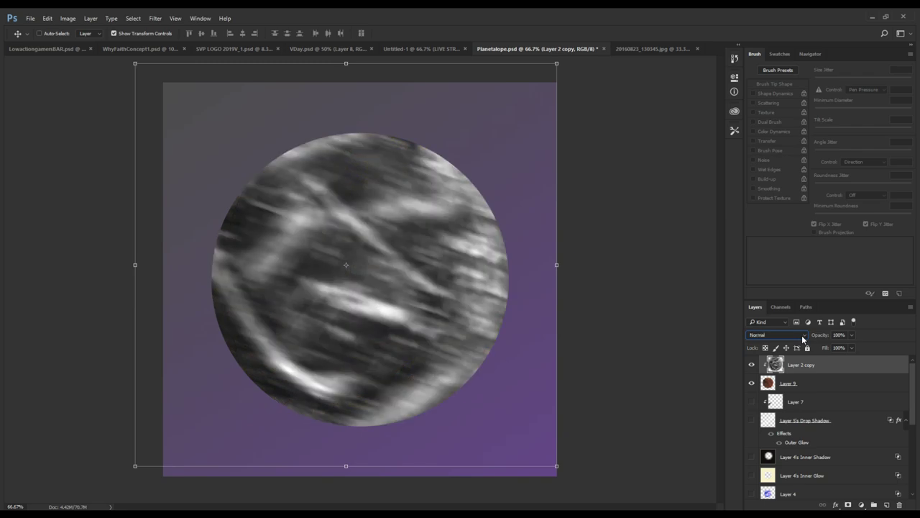
{"action": "key", "text": "shift+plus"}
{"action": "key", "text": "shift+plus"}
{"action": "key", "text": "shift+plus"}
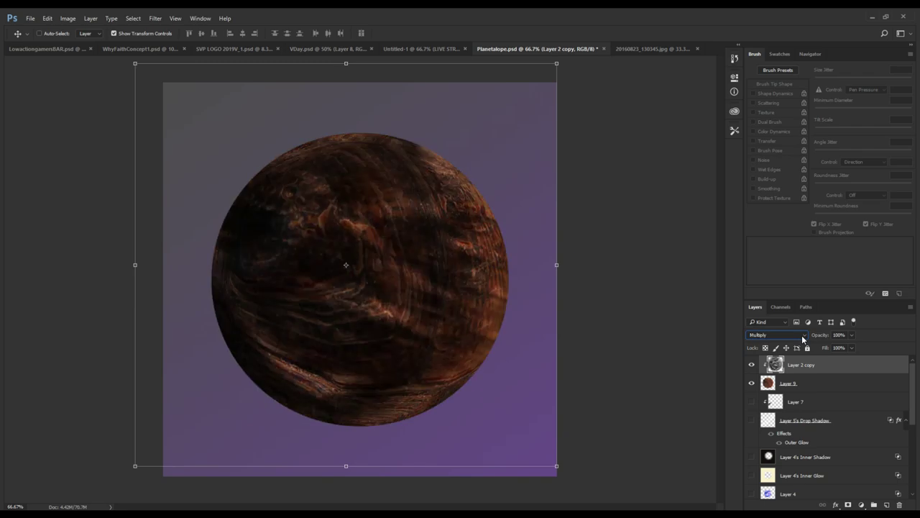
{"action": "key", "text": "shift+plus"}
{"action": "key", "text": "shift+minus"}
{"action": "key", "text": "shift+plus"}
{"action": "key", "text": "shift+plus"}
{"action": "key", "text": "shift+plus"}
{"action": "key", "text": "shift+plus"}
{"action": "key", "text": "shift+plus"}
{"action": "key", "text": "shift+plus"}
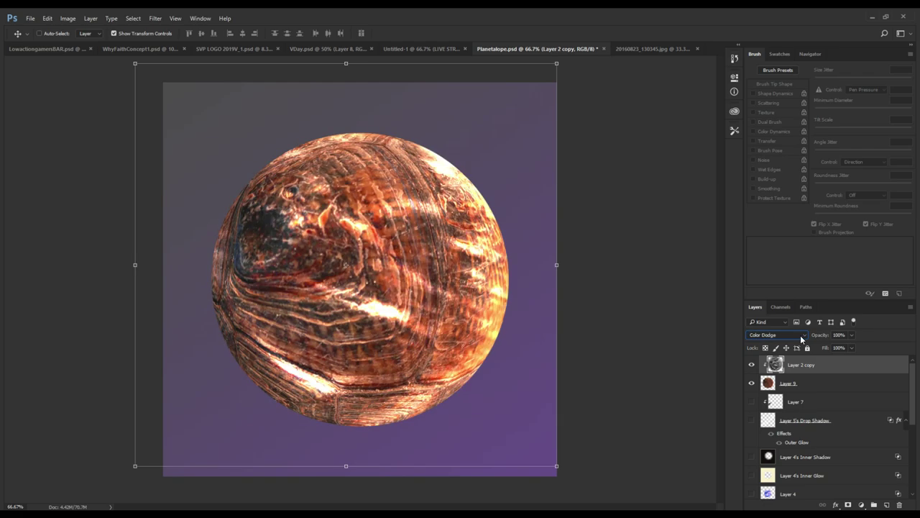
{"action": "key", "text": "shift+plus"}
{"action": "key", "text": "shift+plus"}
{"action": "key", "text": "shift+minus"}
{"action": "key", "text": "shift+plus"}
{"action": "key", "text": "shift+plus"}
{"action": "key", "text": "shift+plus"}
{"action": "key", "text": "shift+plus"}
{"action": "key", "text": "shift+plus"}
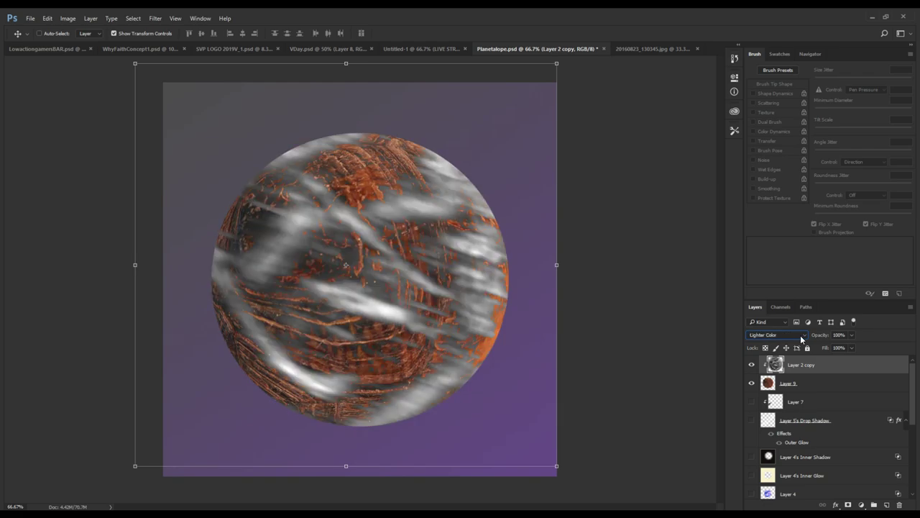
{"action": "key", "text": "shift+minus"}
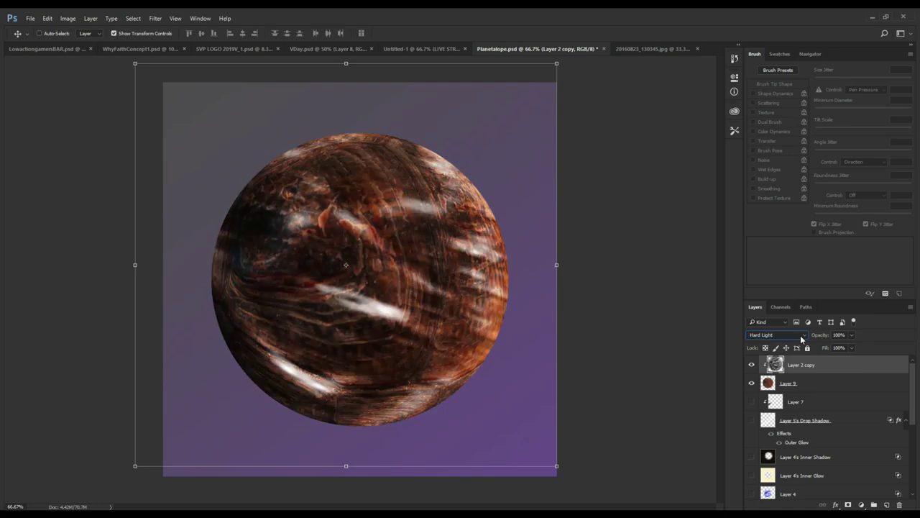
- Reposition the Layer 2 copy cloud texture slightly right and down over the sphere
{"action": "left_click_drag", "start_coordinate": [502, 290], "coordinate": [512, 273]}
{"action": "left_click_drag", "start_coordinate": [463, 305], "coordinate": [493, 307]}
{"action": "left_click_drag", "start_coordinate": [324, 281], "coordinate": [328, 285]}
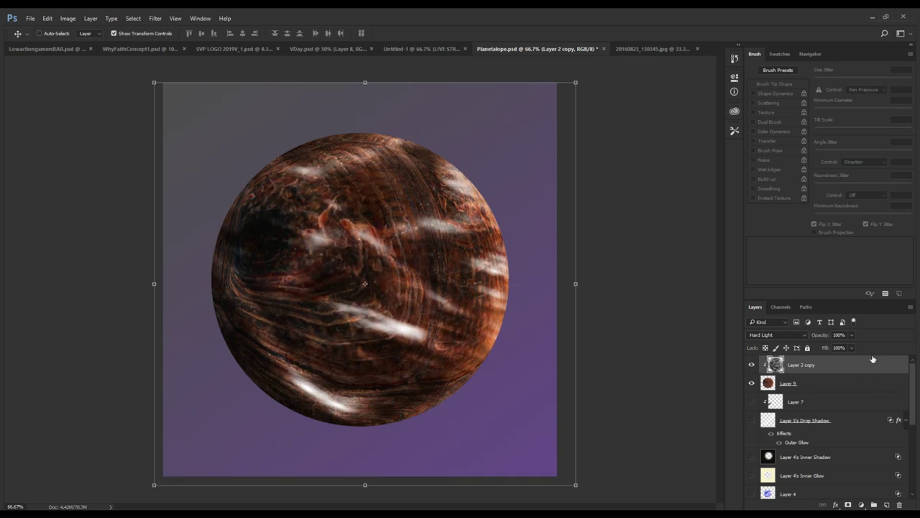
- Try further blending modes on Layer 2 copy, including Hard Mix, Luminosity and Lighter Color
{"action": "left_click", "coordinate": [804, 335]}
{"action": "scroll", "coordinate": [806, 340], "scroll_direction": "down", "scroll_amount": 3}
{"action": "scroll", "coordinate": [805, 343], "scroll_direction": "down", "scroll_amount": 5}
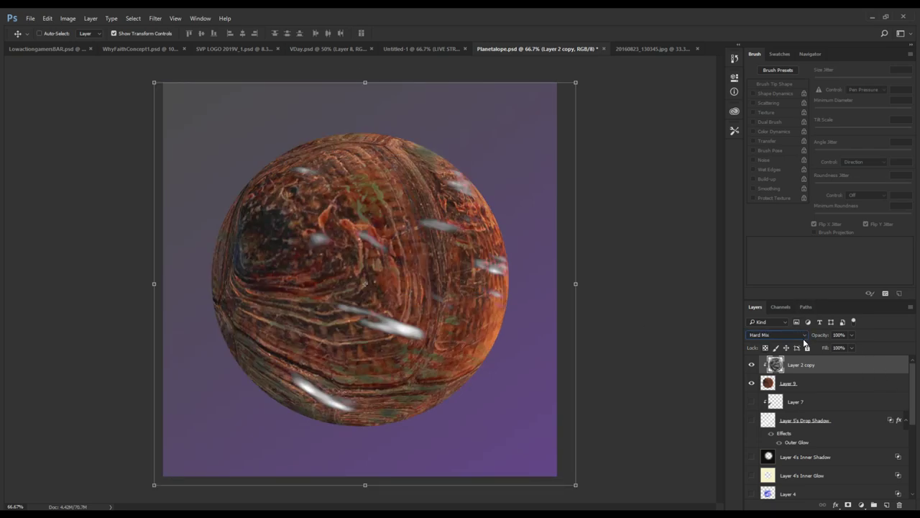
{"action": "scroll", "coordinate": [806, 343], "scroll_direction": "down", "scroll_amount": 4}
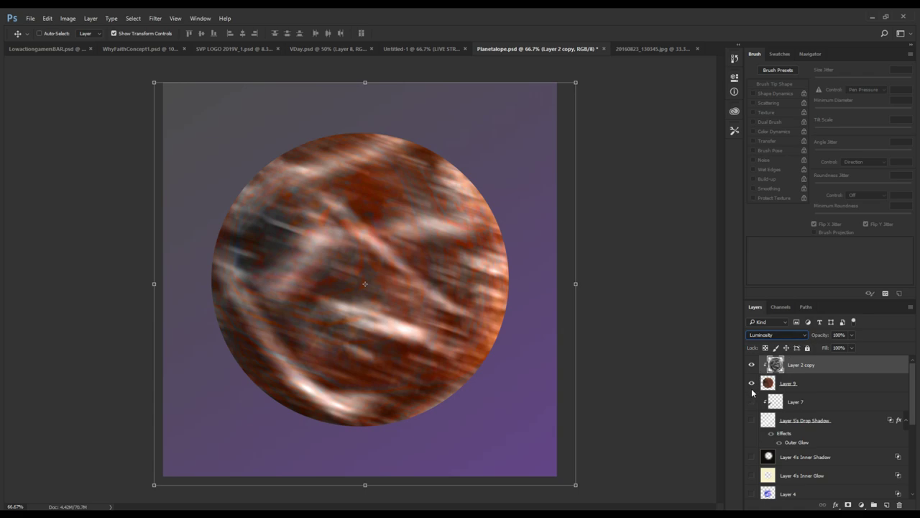
{"action": "key", "text": "Up"}
{"action": "key", "text": "Up"}
{"action": "key", "text": "Up"}
{"action": "key", "text": "Up"}
{"action": "key", "text": "Up"}
{"action": "key", "text": "Up"}
{"action": "key", "text": "Up"}
{"action": "key", "text": "Up"}
{"action": "key", "text": "Up"}
{"action": "key", "text": "Up"}
{"action": "key", "text": "Up"}
{"action": "key", "text": "Up"}
{"action": "key", "text": "Up"}
{"action": "key", "text": "Up"}
{"action": "key", "text": "Up"}
{"action": "key", "text": "Up"}
{"action": "key", "text": "Up"}
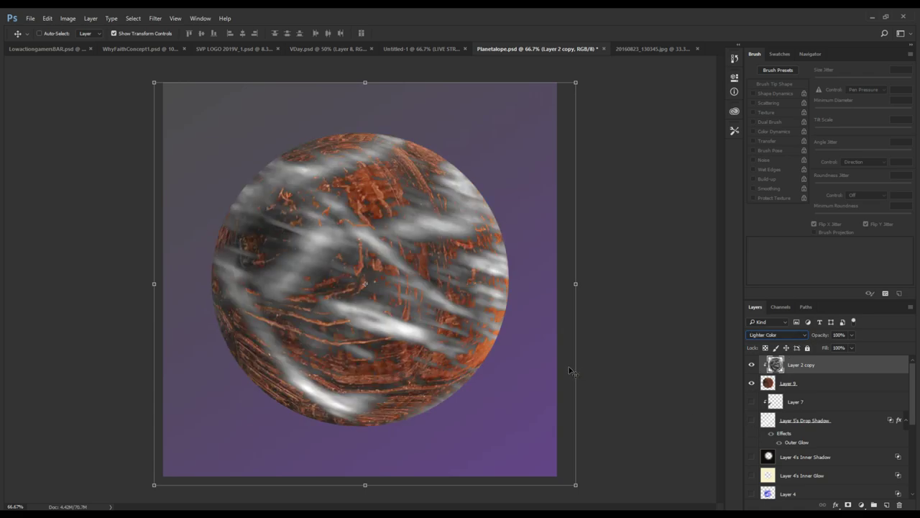
- Set Layer 2 copy to the Lighten blending mode and shift its texture left and slightly up
{"action": "key", "text": "shift+minus"}
{"action": "key", "text": "shift+minus"}
{"action": "key", "text": "shift+minus"}
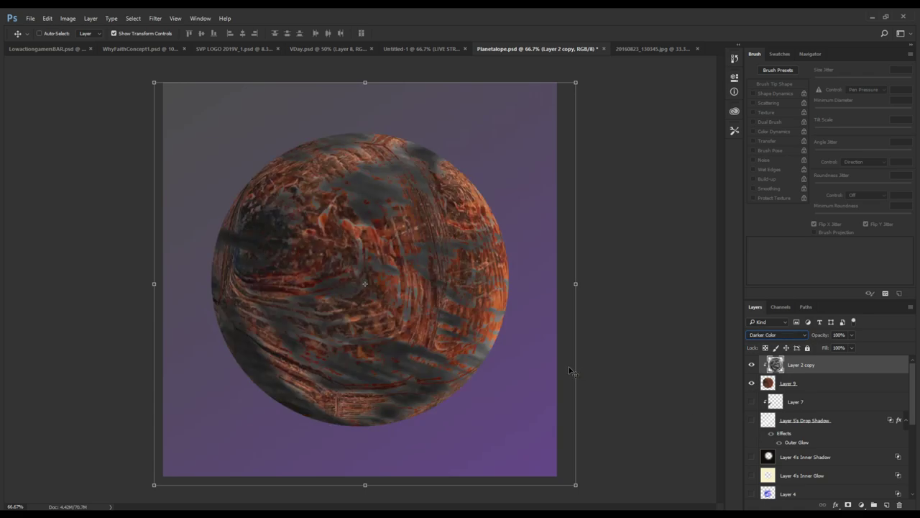
{"action": "key", "text": "shift+plus"}
{"action": "left_click_drag", "start_coordinate": [495, 325], "coordinate": [356, 290]}
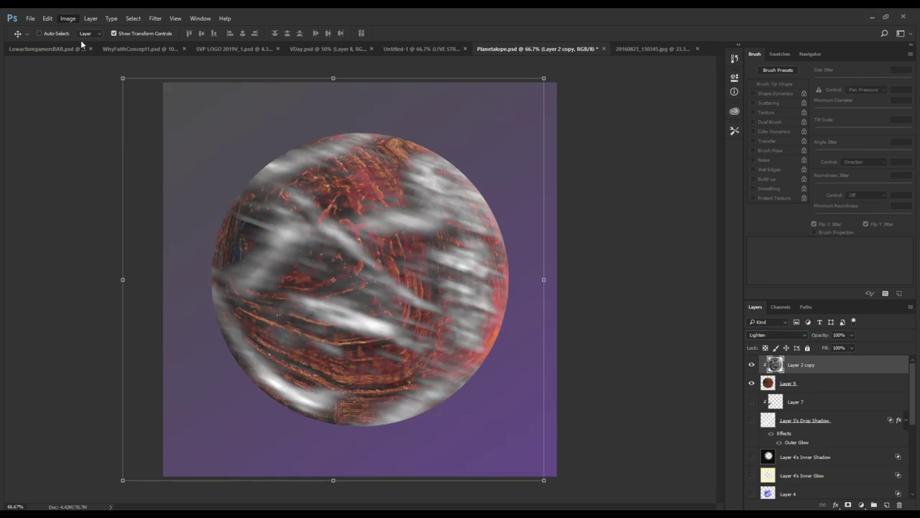
- Tint the Layer 2 copy clouds blue-violet with an image adjustment and move them slightly right and down
{"action": "key", "text": "i"}
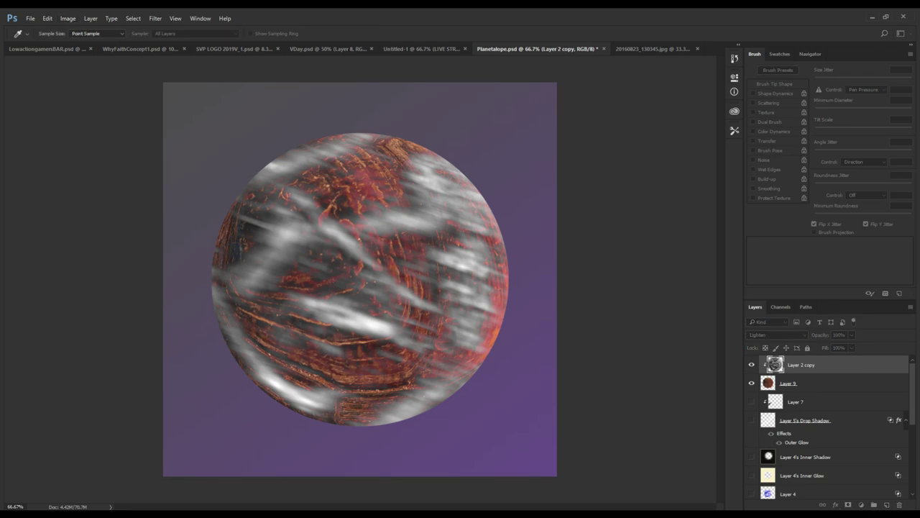
{"action": "key", "text": "alt+o"}
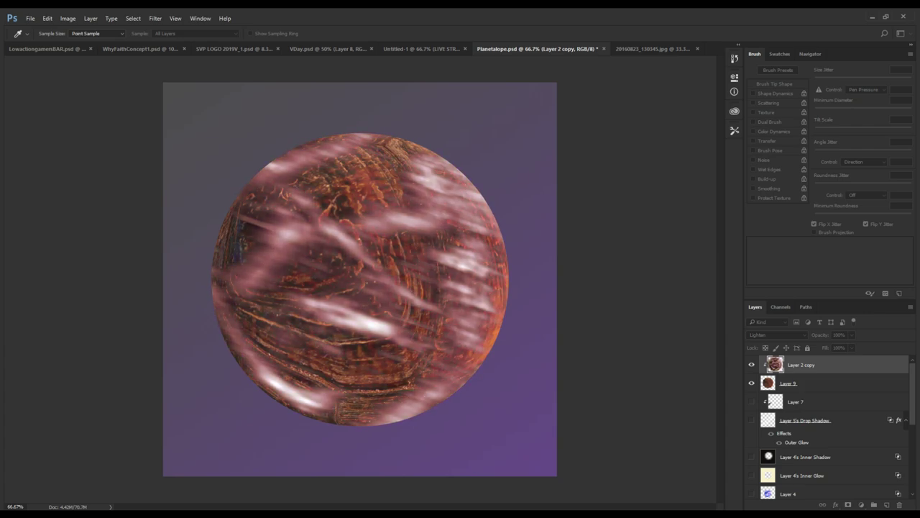
{"action": "key", "text": "p"}
{"action": "key", "text": "p"}
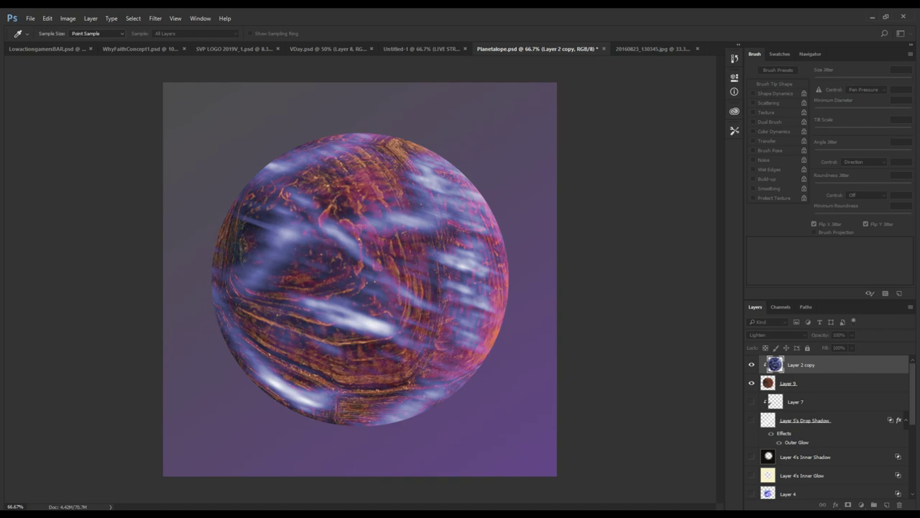
{"action": "key", "text": "v"}
{"action": "left_click_drag", "start_coordinate": [459, 254], "coordinate": [476, 265]}
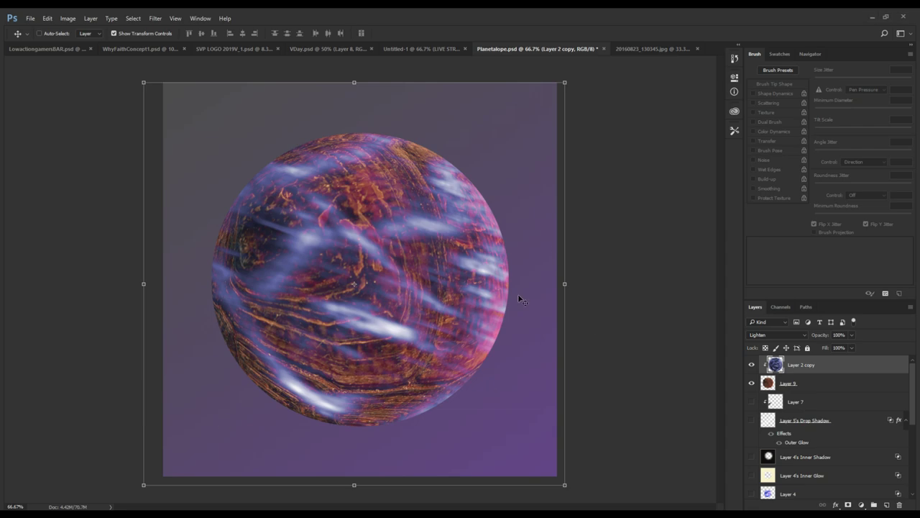
- Duplicate Layer 4's Inner Shadow and place the copy above Layer 2 copy as a visible layer clipped to the sphere
{"action": "left_click", "coordinate": [830, 386]}
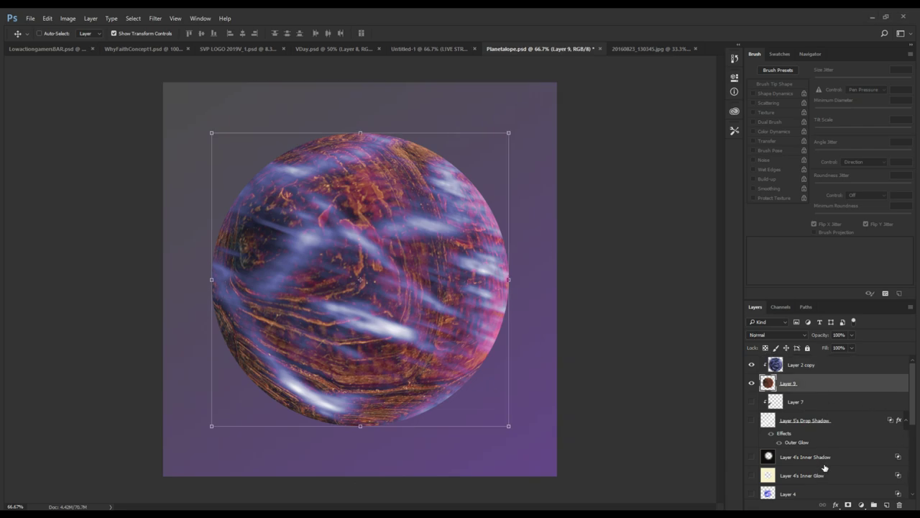
{"action": "left_click", "coordinate": [827, 463]}
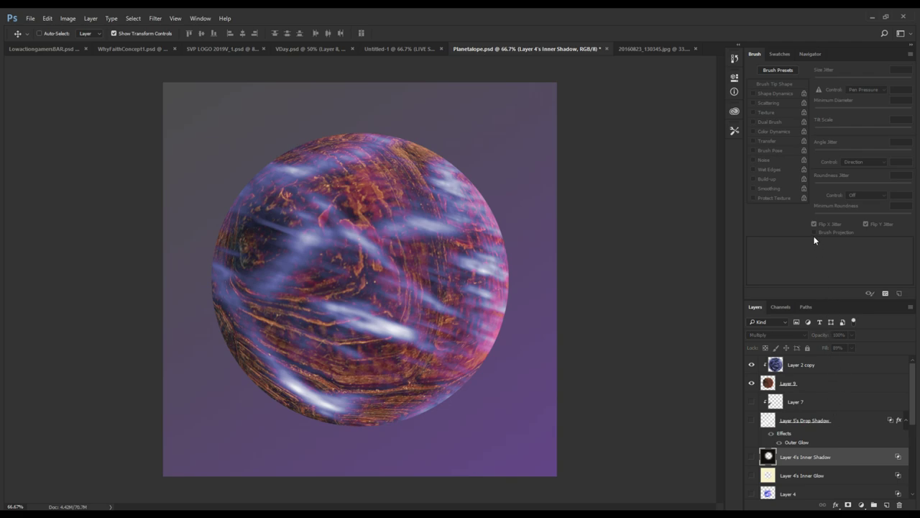
{"action": "key", "text": "ctrl+n"}
{"action": "key", "text": "ctrl+j"}
{"action": "left_click_drag", "start_coordinate": [845, 460], "coordinate": [843, 370]}
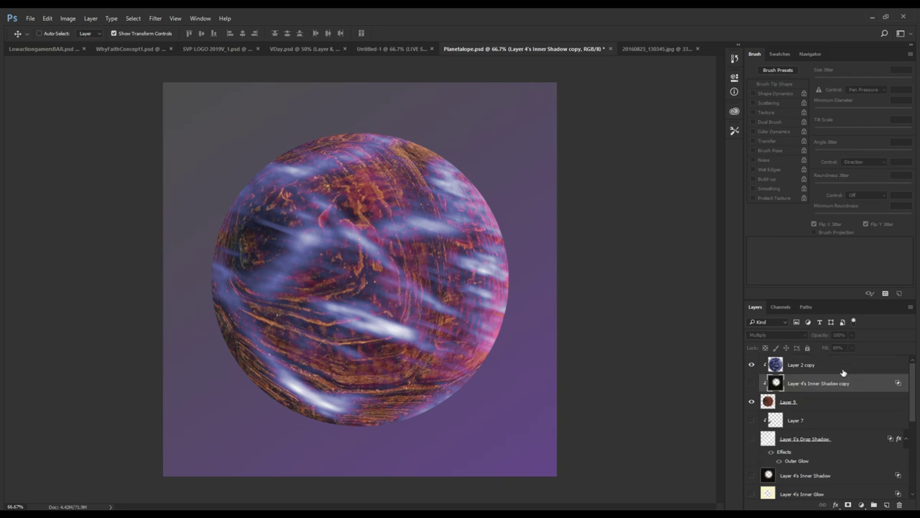
{"action": "left_click", "coordinate": [752, 383]}
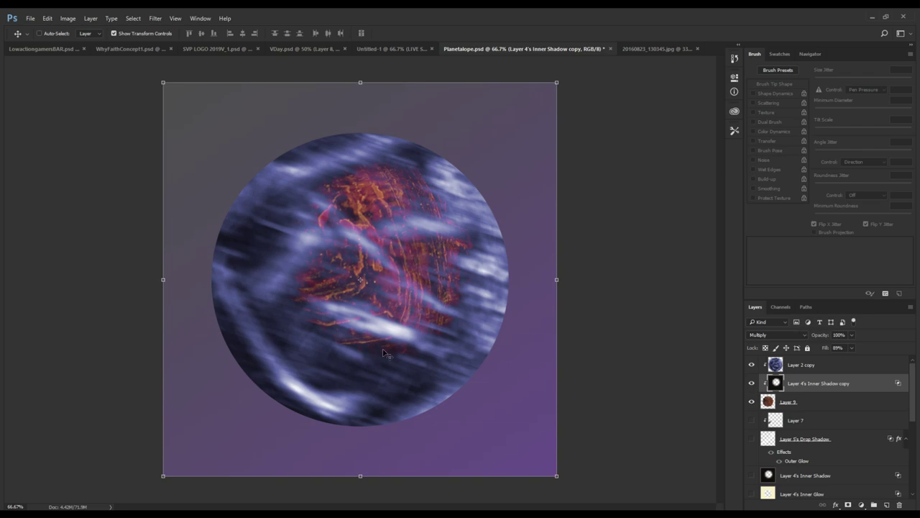
{"action": "left_click_drag", "start_coordinate": [859, 387], "coordinate": [859, 360]}
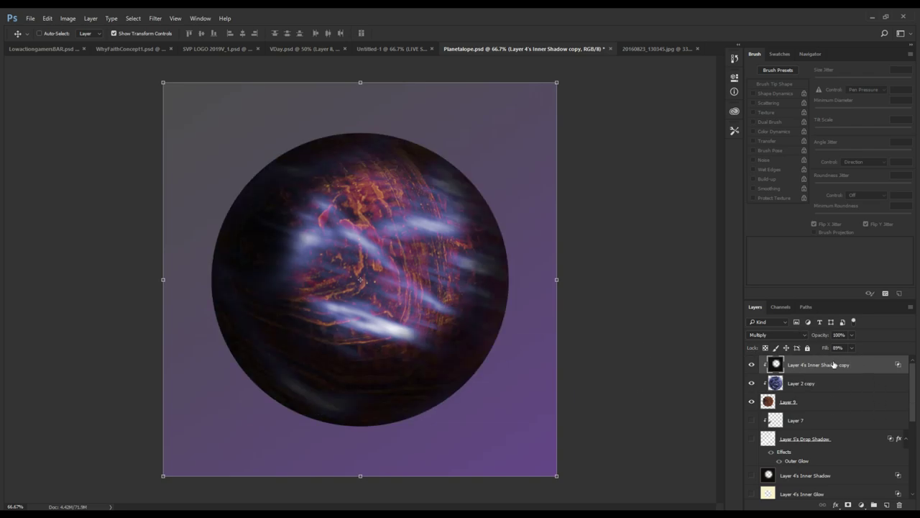
- Enlarge and reposition the inner shadow copy so its dark area shades the sphere's lower-left edge
{"action": "left_click_drag", "start_coordinate": [363, 292], "coordinate": [343, 299]}
{"action": "left_click_drag", "start_coordinate": [302, 342], "coordinate": [246, 382]}
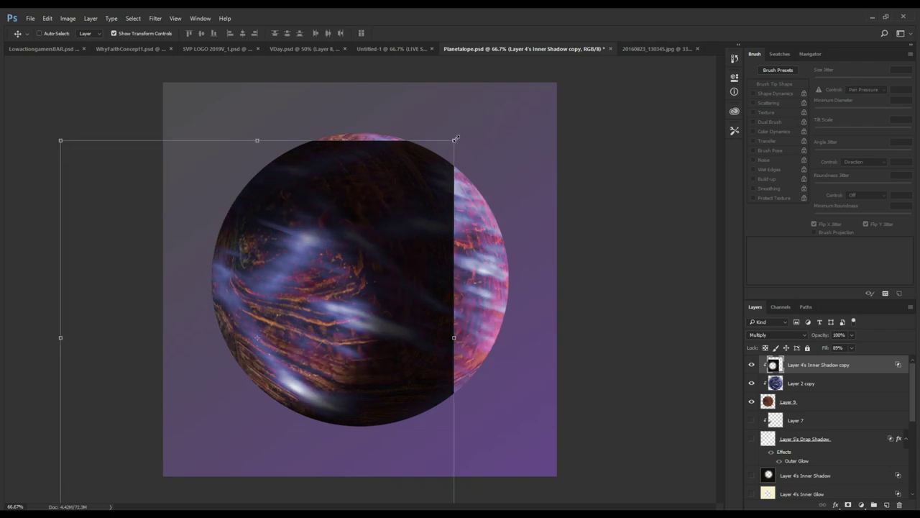
{"action": "left_click_drag", "start_coordinate": [461, 138], "coordinate": [917, 12]}
{"action": "left_click_drag", "start_coordinate": [599, 254], "coordinate": [579, 271]}
{"action": "left_click_drag", "start_coordinate": [521, 279], "coordinate": [499, 309]}
{"action": "key", "text": "Return"}
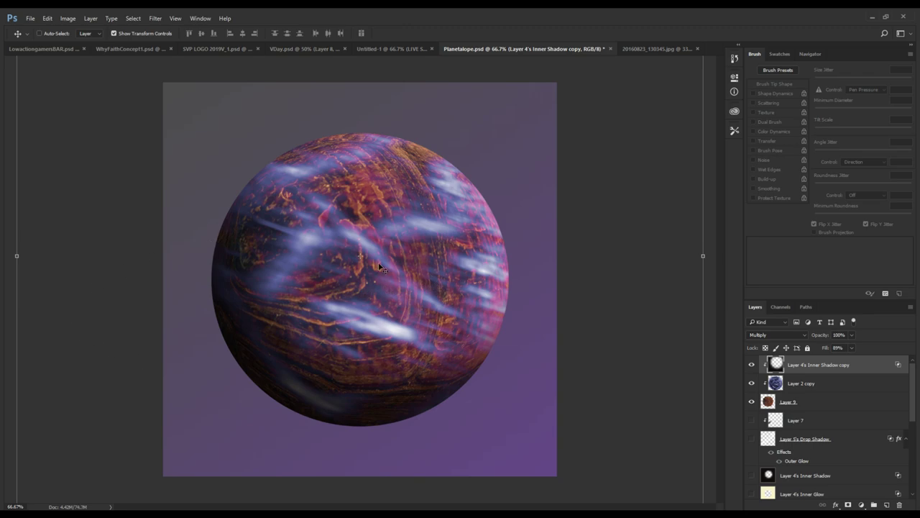
- Add an Inner Glow layer effect to the shell sphere on Layer 9
{"action": "left_click", "coordinate": [829, 388]}
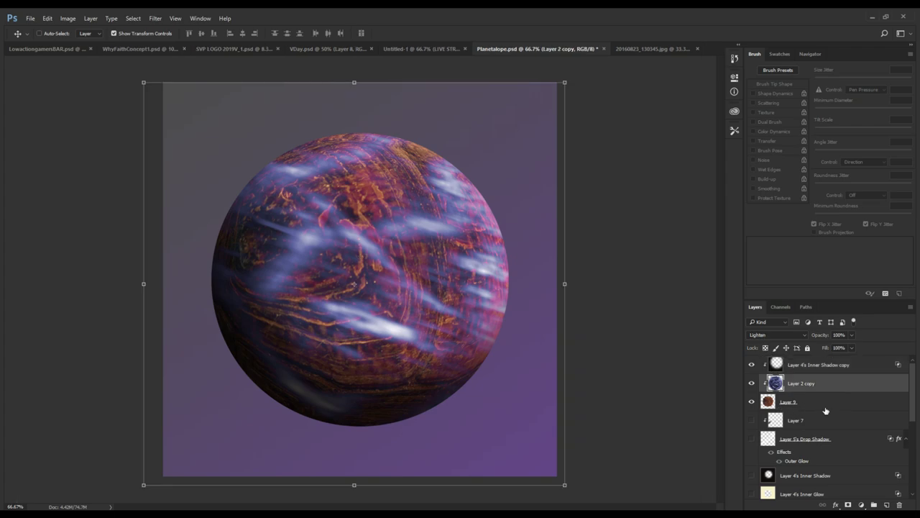
{"action": "left_click", "coordinate": [826, 407]}
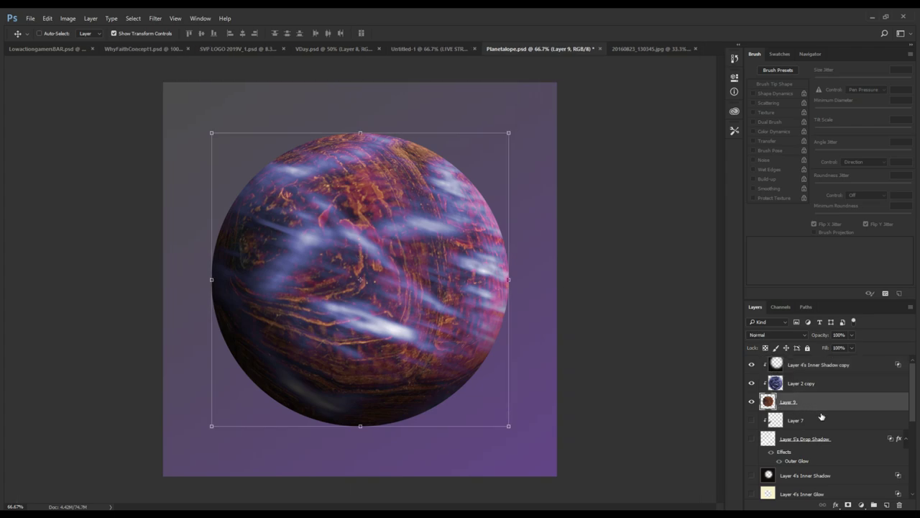
{"action": "key", "text": "ctrl+u"}
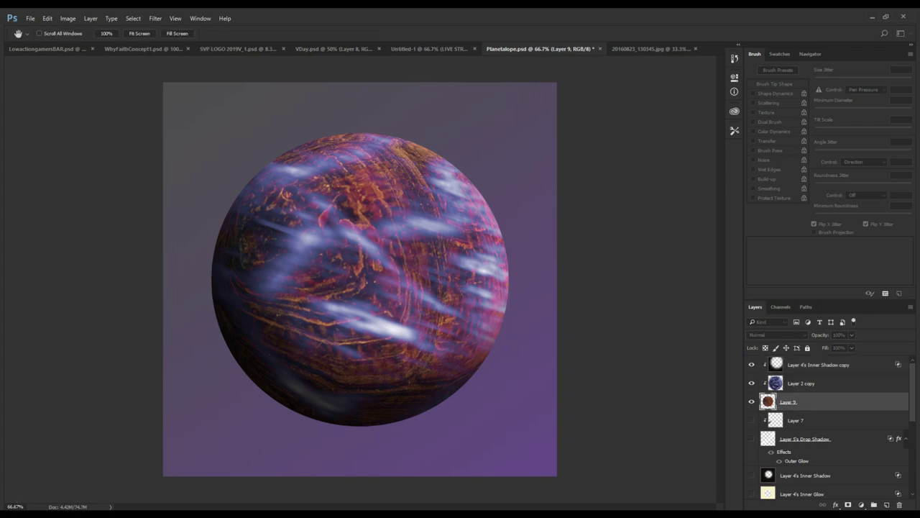
{"action": "left_click", "coordinate": [780, 423]}
{"action": "left_click", "coordinate": [779, 423]}
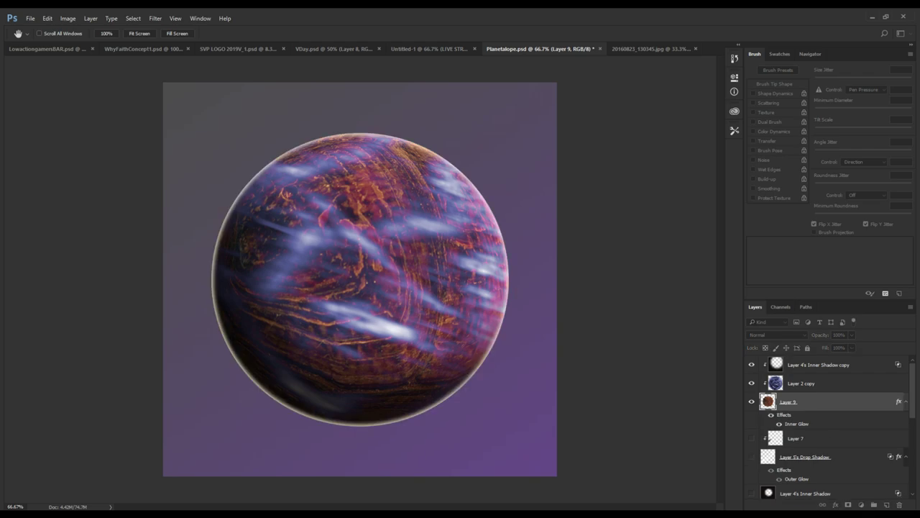
- Adjust Layer 9's Inner Glow blending and recolour it to a subtle reddish-pink rim around the sphere
{"action": "left_click", "coordinate": [780, 424]}
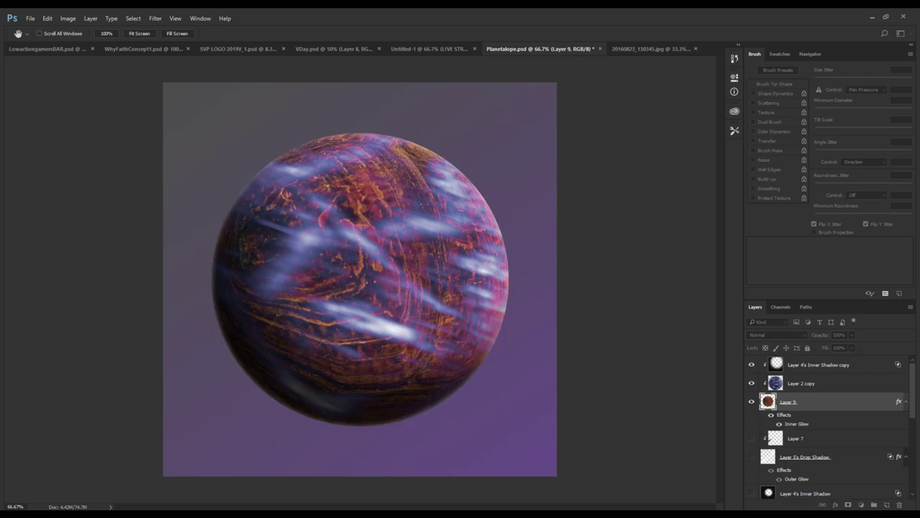
{"action": "key", "text": "Down"}
{"action": "key", "text": "Down"}
{"action": "key", "text": "Down"}
{"action": "key", "text": "Down"}
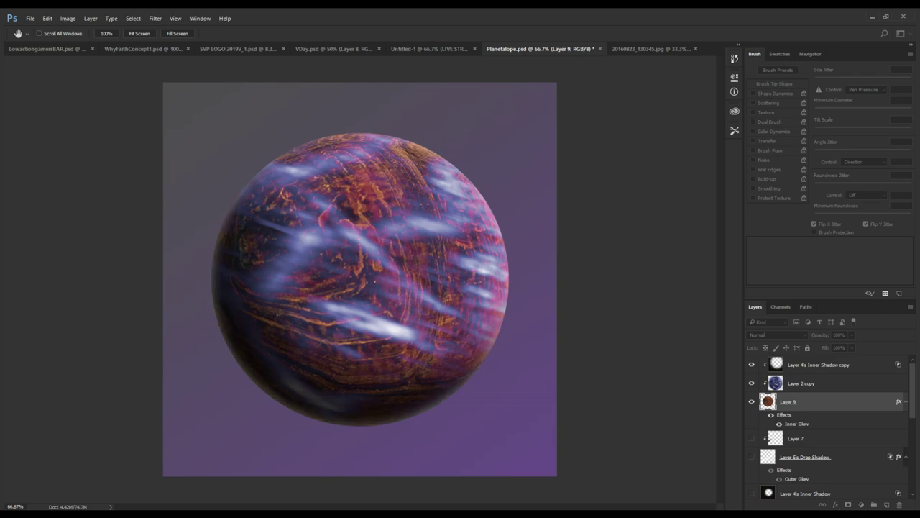
{"action": "key", "text": "i"}
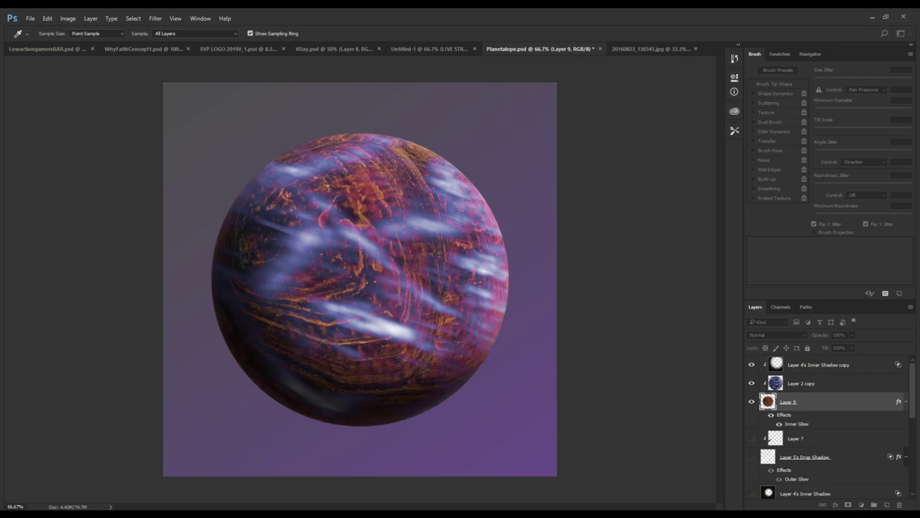
{"action": "key", "text": "h"}
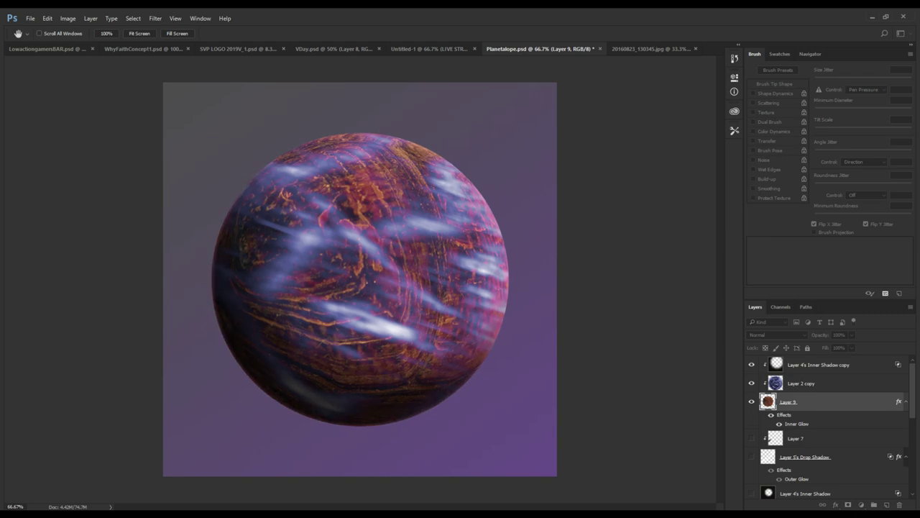
{"action": "key", "text": "v"}
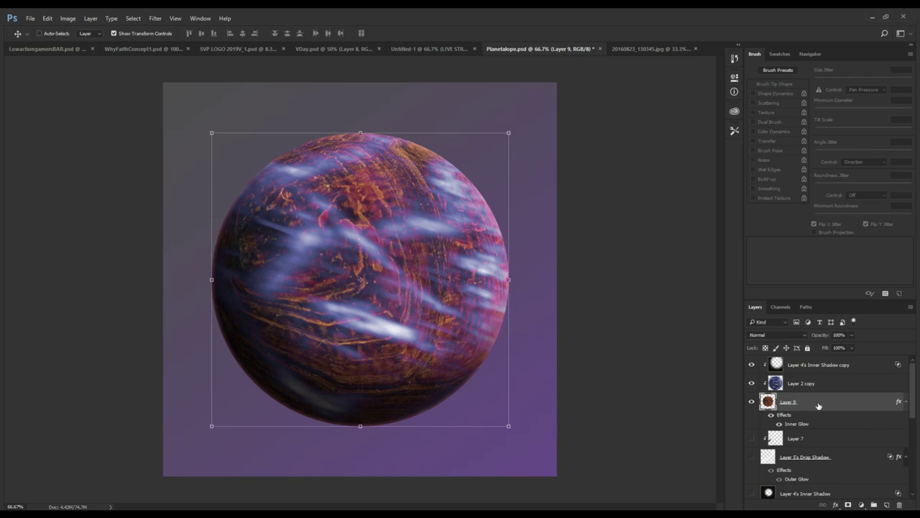
- Try a pale lavender Outer Glow effect around the sphere on Layer 9
{"action": "key", "text": "h"}
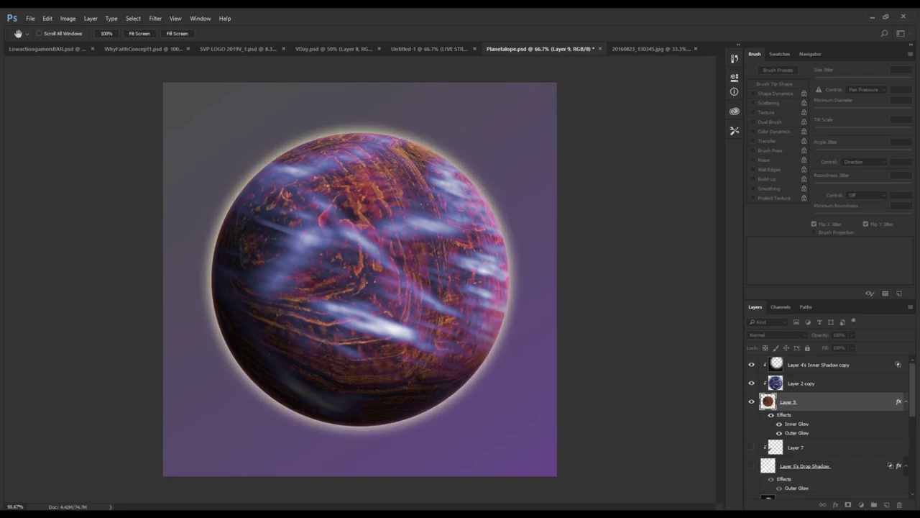
{"action": "key", "text": "i"}
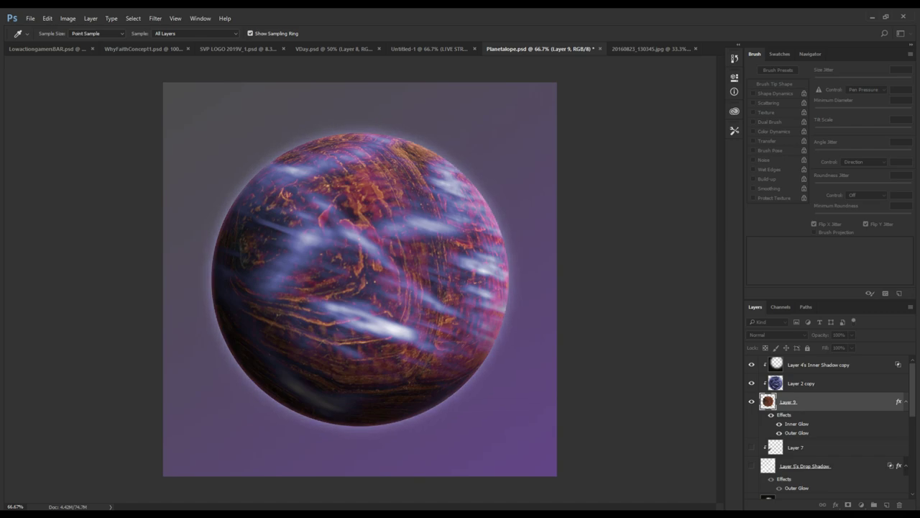
{"action": "key", "text": "h"}
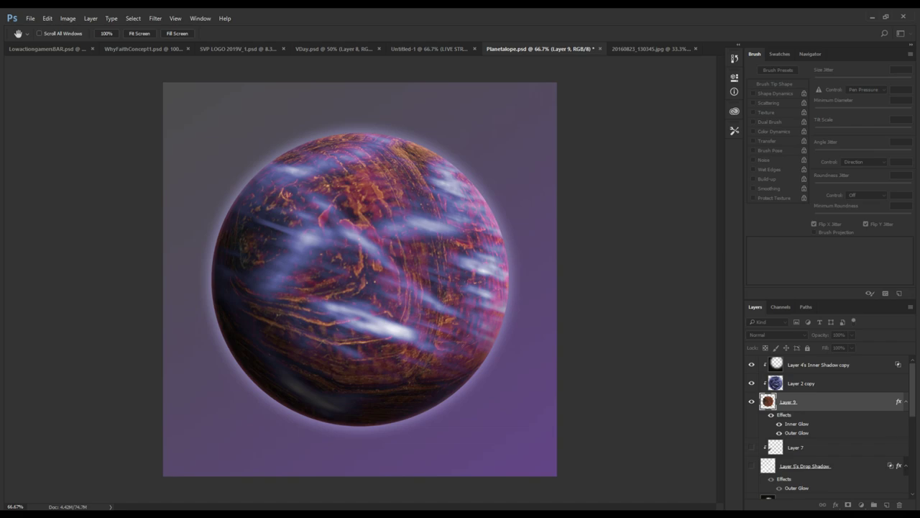
{"action": "key", "text": "v"}
- Undo the Outer Glow and step back and forth through the earlier edits, returning to the sphere with its Inner Glow
{"action": "key", "text": "ctrl+z"}
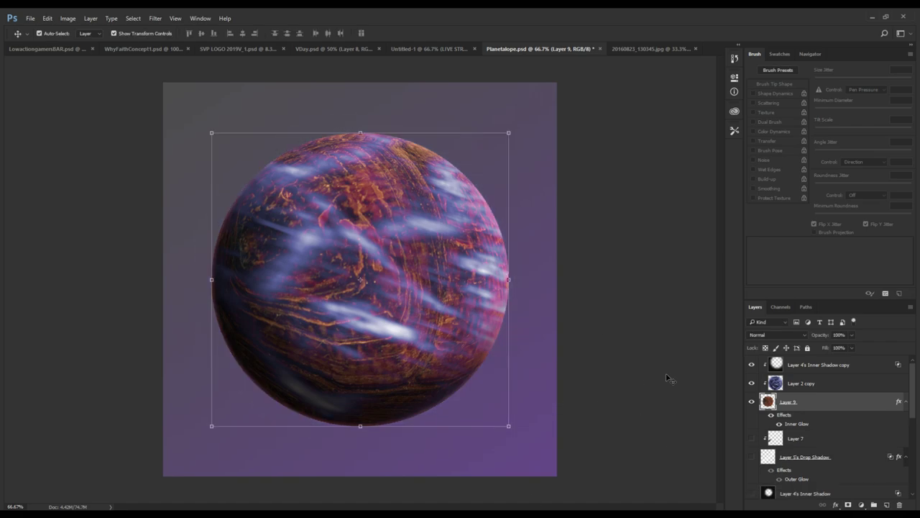
{"action": "key", "text": "ctrl+z"}
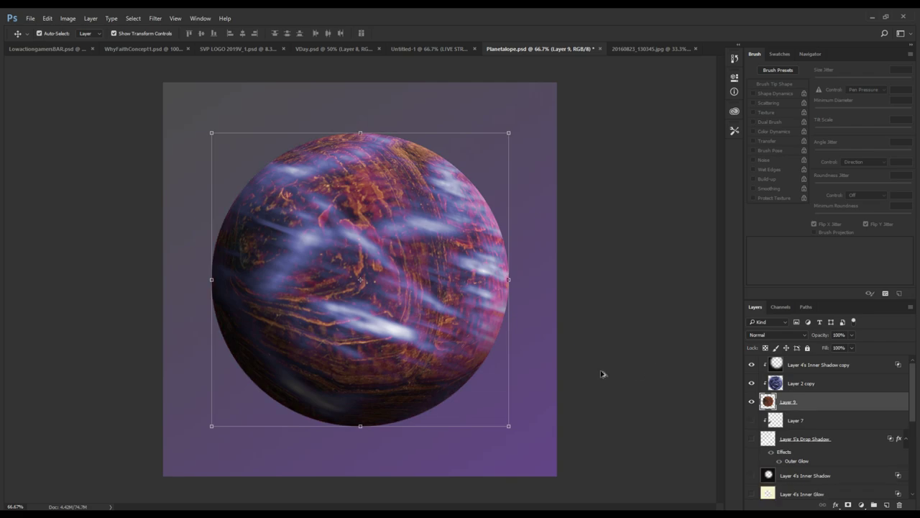
{"action": "key", "text": "ctrl+z"}
{"action": "key", "text": "ctrl+z"}
{"action": "key", "text": "ctrl+z"}
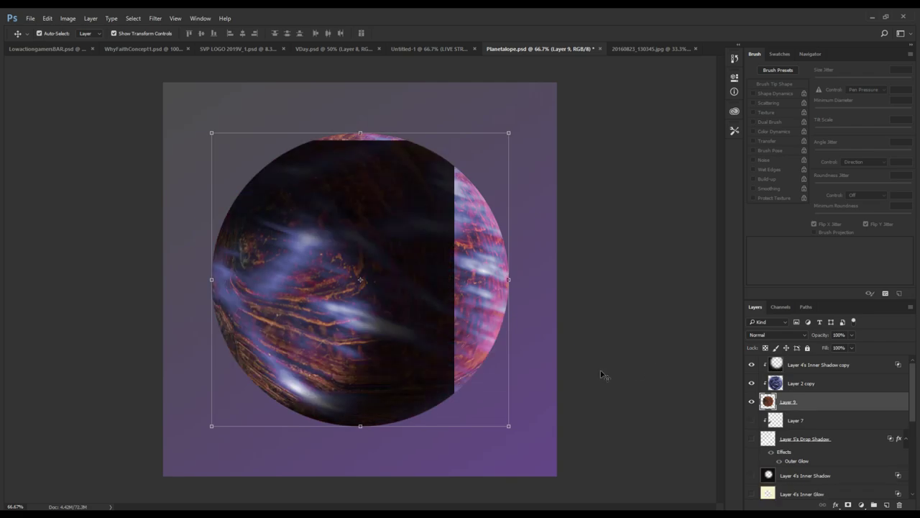
{"action": "key", "text": "ctrl+z"}
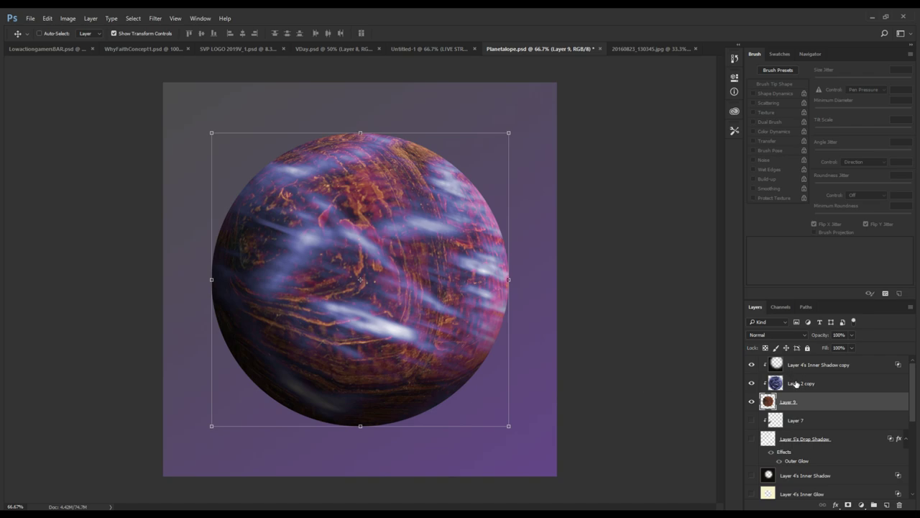
{"action": "left_click_drag", "start_coordinate": [432, 309], "coordinate": [430, 309]}
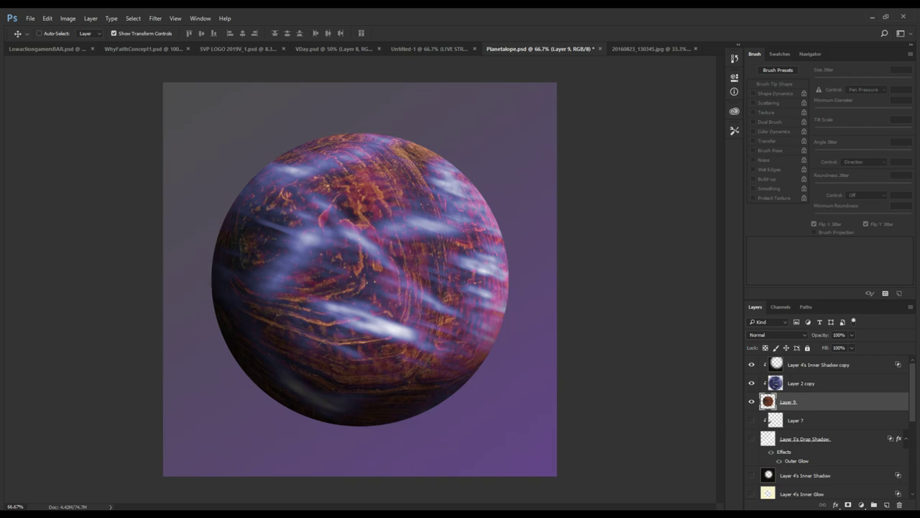
{"action": "key", "text": "space"}
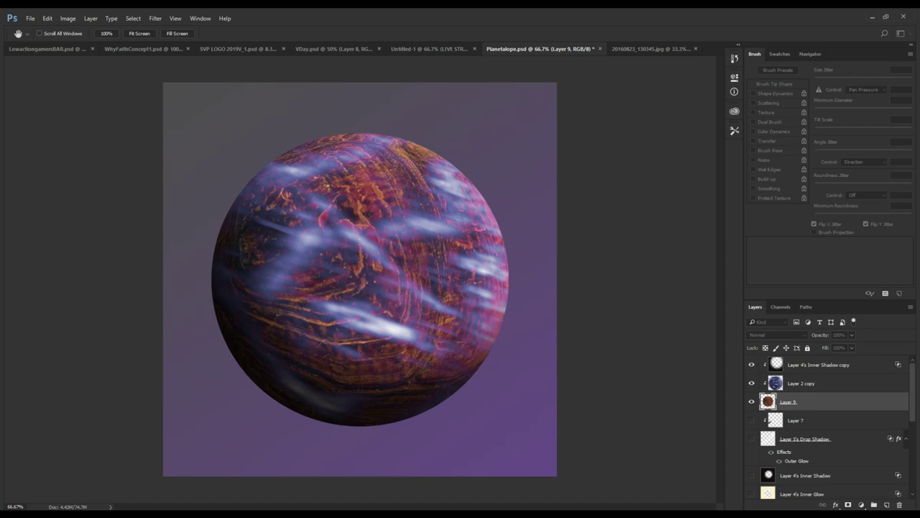
{"action": "key", "text": "ctrl+z"}
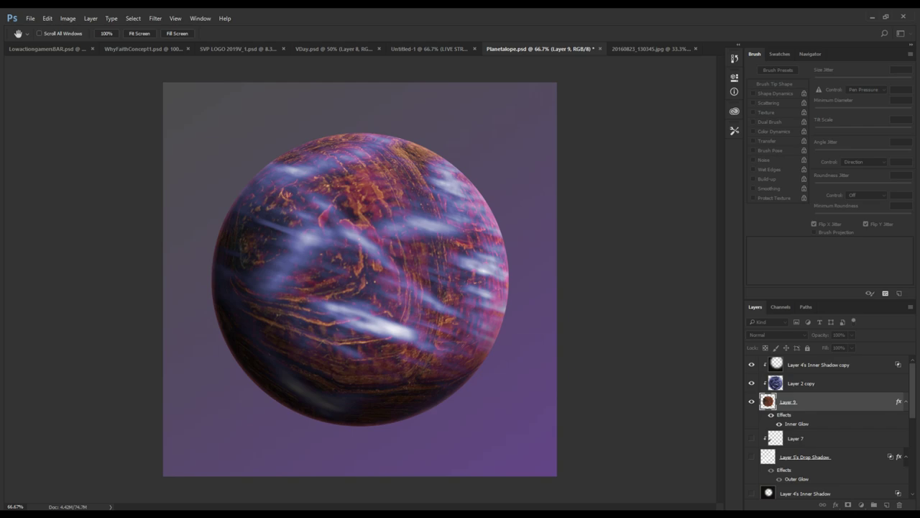
- Add an Outer Glow effect to Layer 9 and adjust it to a soft blue-violet halo around the sphere
{"action": "key", "text": "ctrl+shift+z"}
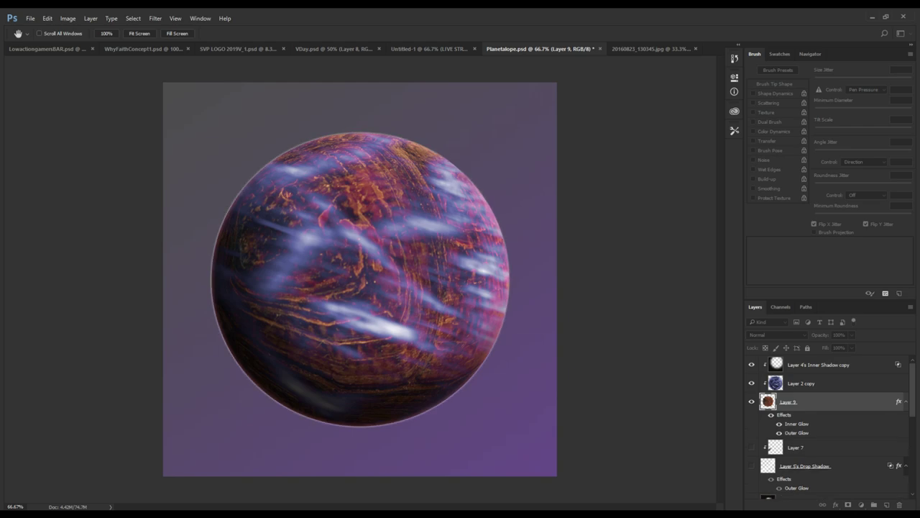
{"action": "key", "text": "i"}
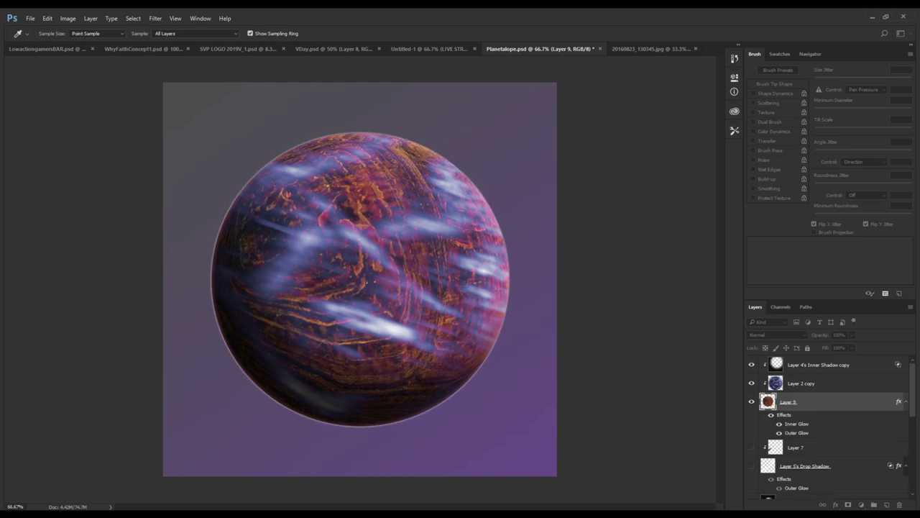
{"action": "key", "text": "h"}
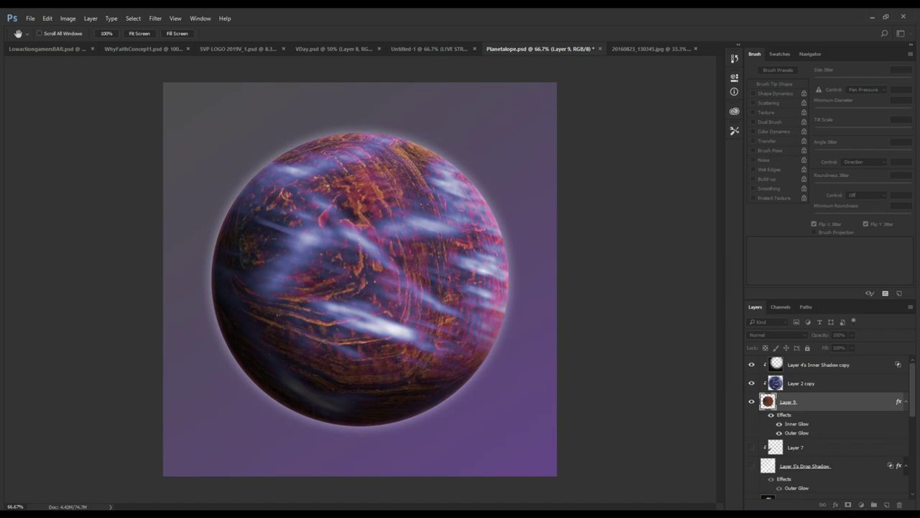
{"action": "key", "text": "i"}
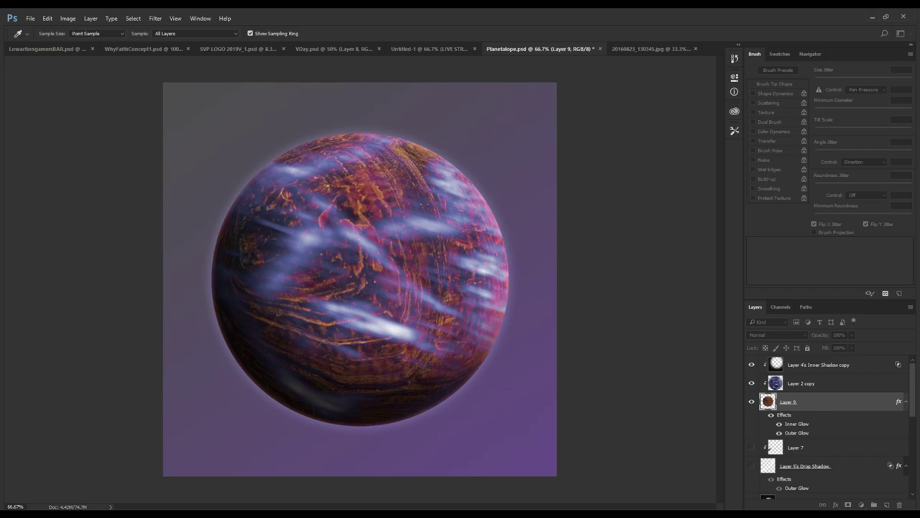
{"action": "key", "text": "h"}
{"action": "key", "text": "v"}
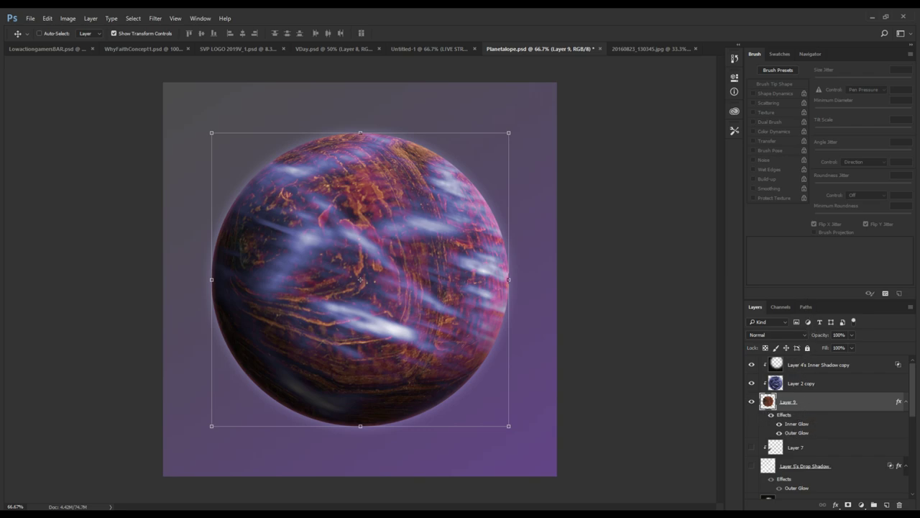
- Separate Layer 9's glow effects into their own layers and set the Outer Glow layer's fill to 100%
{"action": "left_click", "coordinate": [451, 206]}
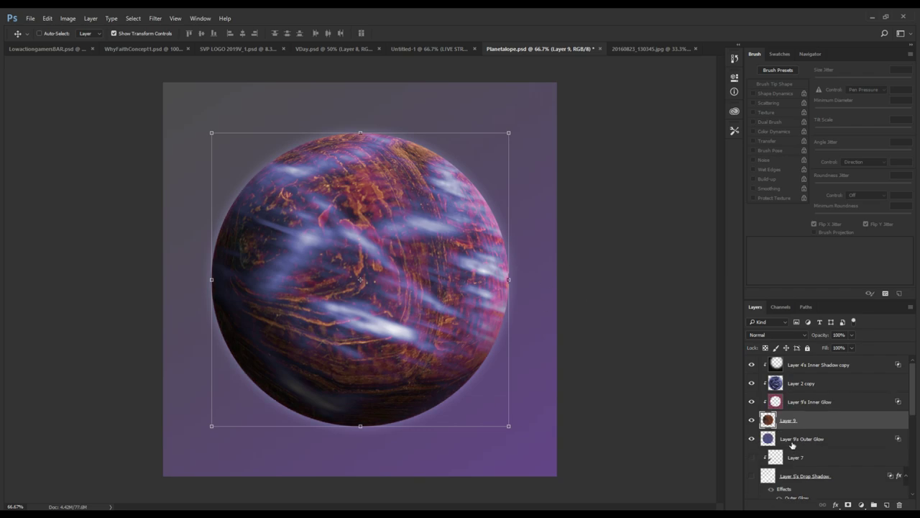
{"action": "left_click", "coordinate": [832, 438]}
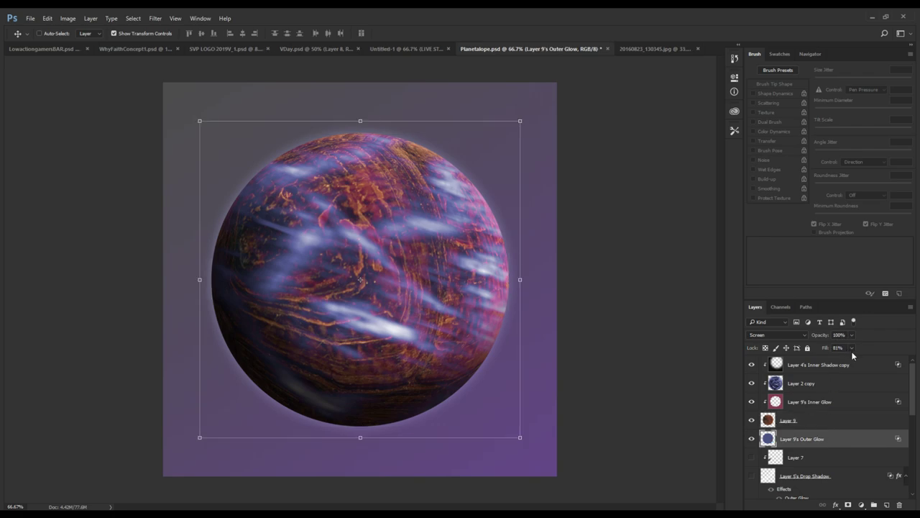
{"action": "key", "text": "shift+0"}
{"action": "left_click", "coordinate": [834, 420]}
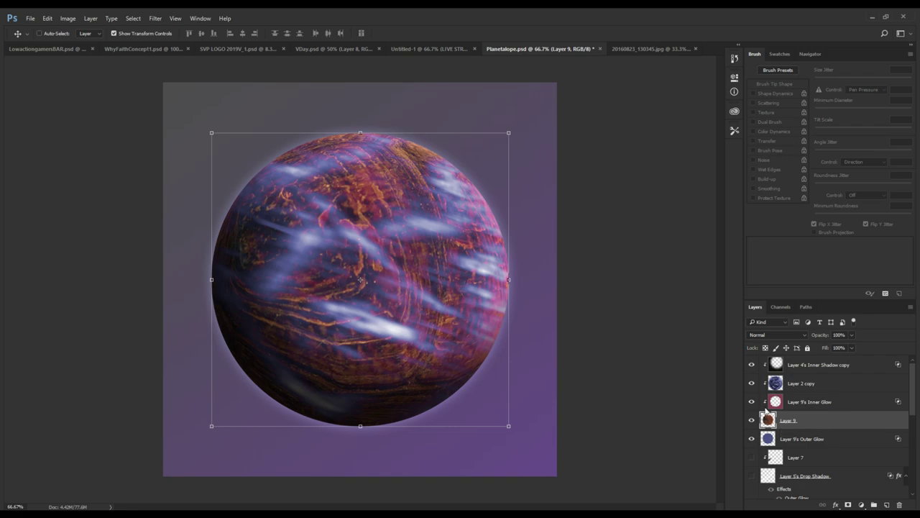
{"action": "left_click", "coordinate": [836, 446]}
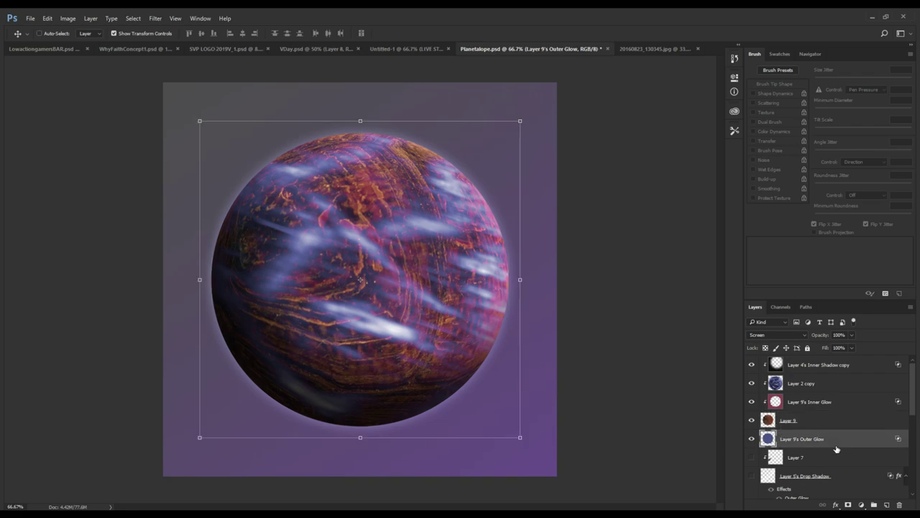
- Merge the Inner Glow, Layer 2 copy clouds and Layer 4's Inner Shadow copy down into Layer 9
{"action": "left_click", "coordinate": [848, 403]}
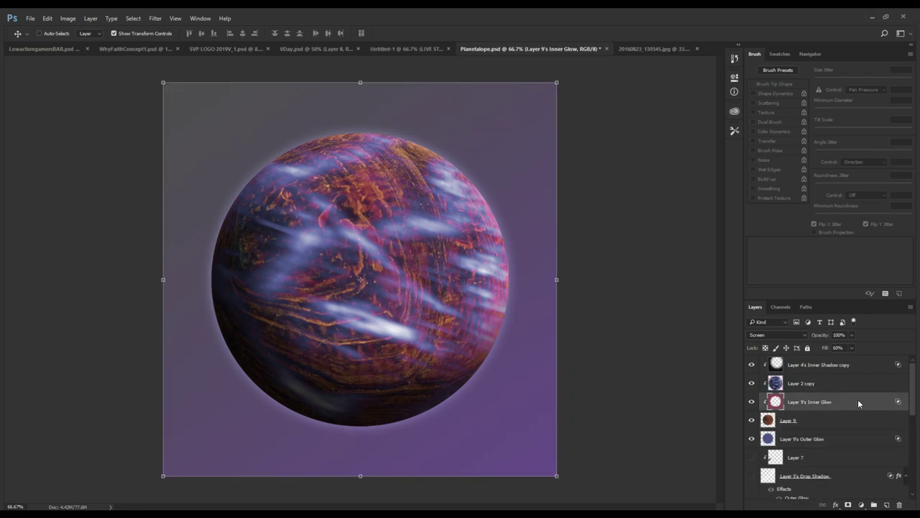
{"action": "key", "text": "ctrl+e"}
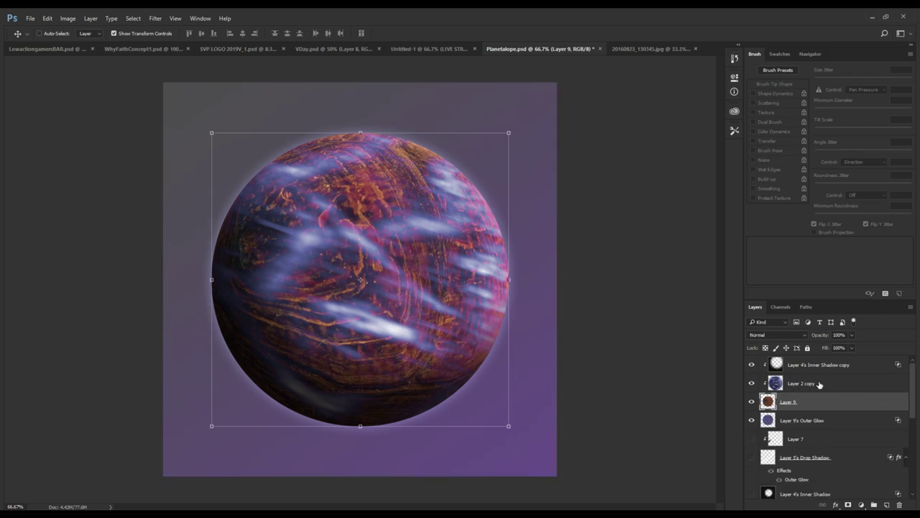
{"action": "left_click", "coordinate": [819, 384]}
{"action": "key", "text": "ctrl+e"}
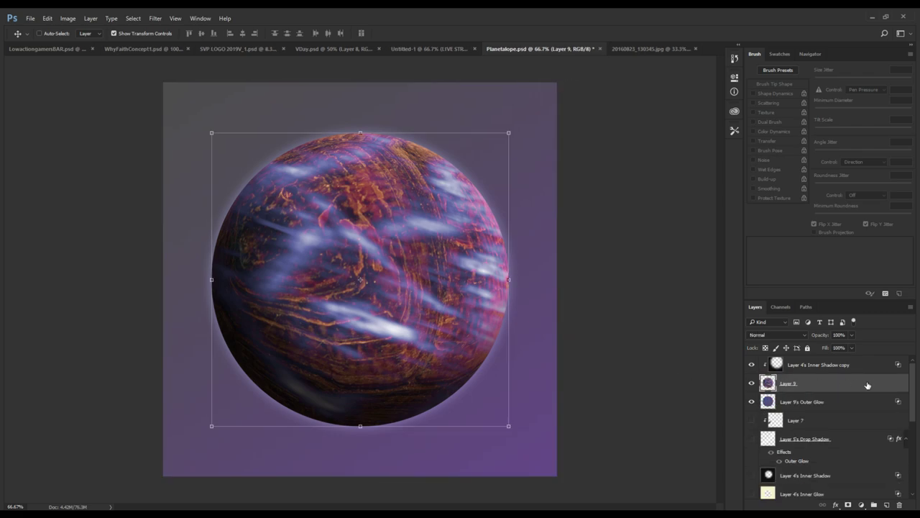
{"action": "left_click", "coordinate": [846, 368]}
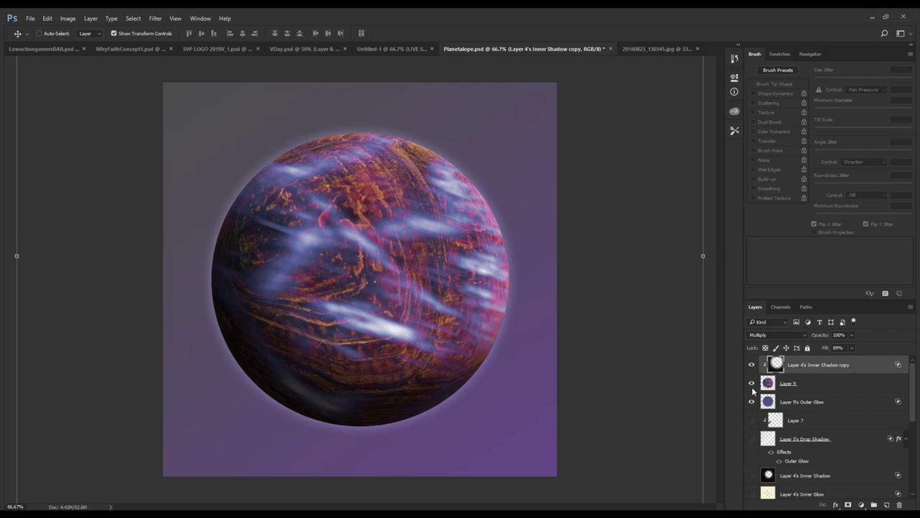
{"action": "key", "text": "ctrl+e"}
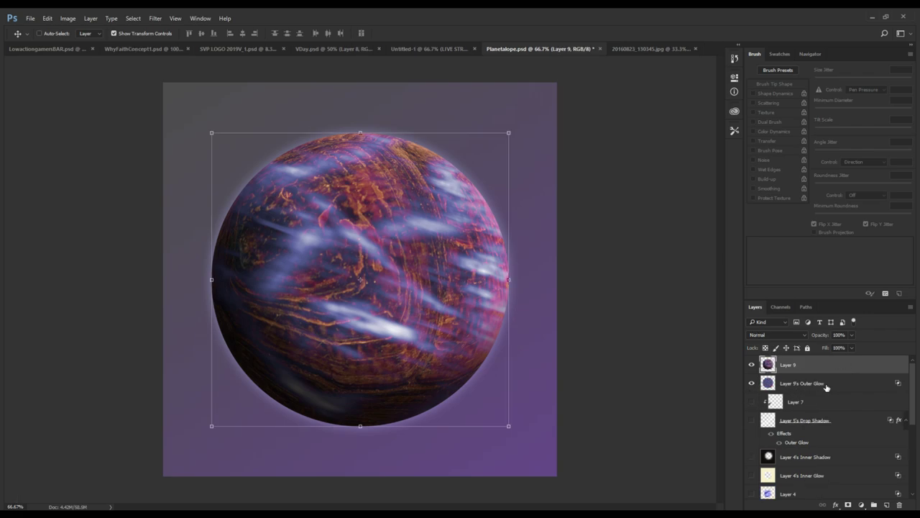
- Try to merge Layer 9 into its Outer Glow layer while that layer uses Screen blending
{"action": "left_click", "coordinate": [829, 387]}
{"action": "left_click", "coordinate": [842, 367]}
{"action": "key", "text": "ctrl+e"}
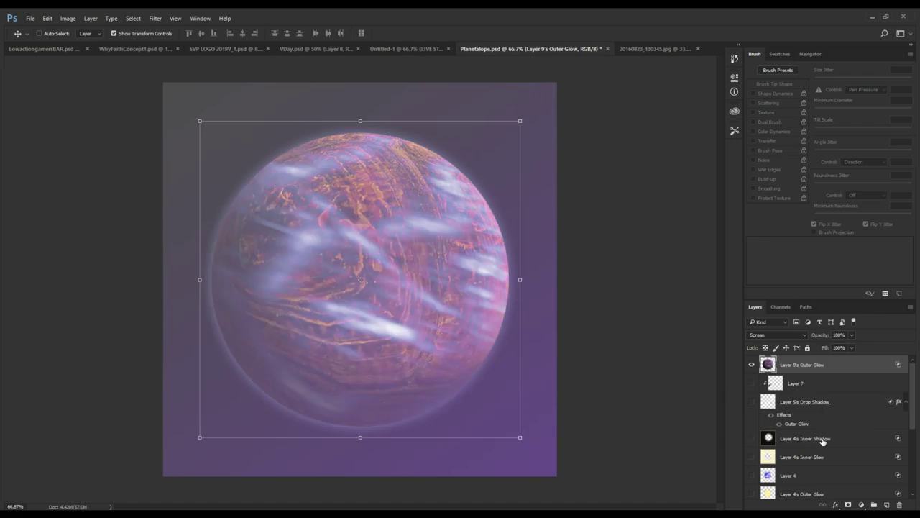
{"action": "key", "text": "ctrl+z"}
- Change Layer 9's Outer Glow to Normal blending and merge Layer 9 into it, shifting the merged planet slightly left
{"action": "left_click", "coordinate": [838, 383]}
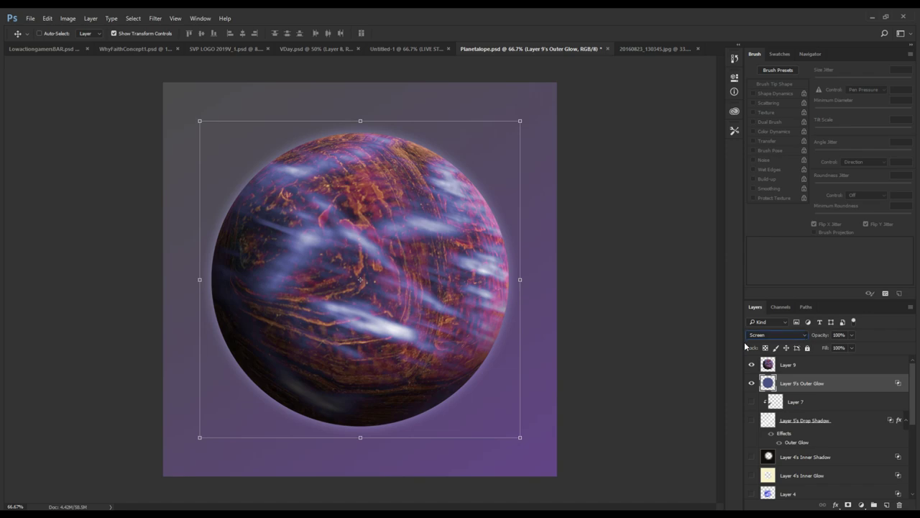
{"action": "left_click", "coordinate": [767, 345]}
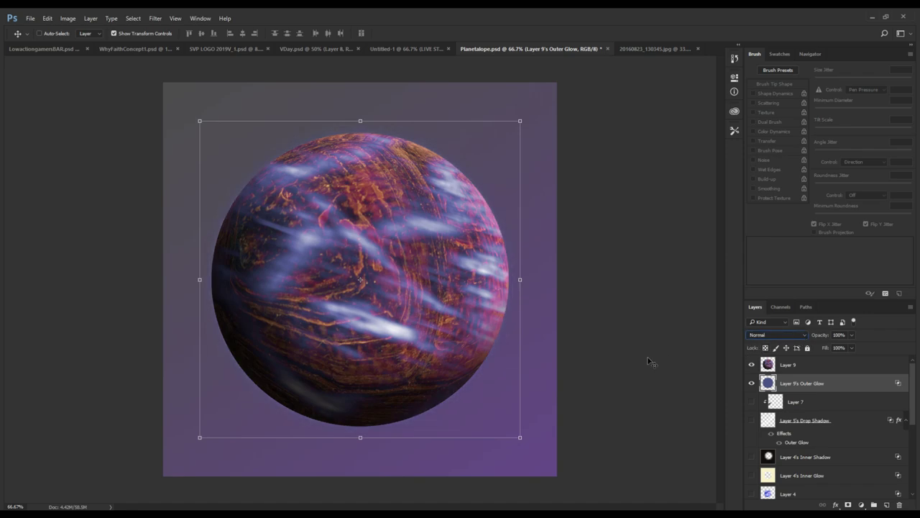
{"action": "left_click", "coordinate": [832, 372]}
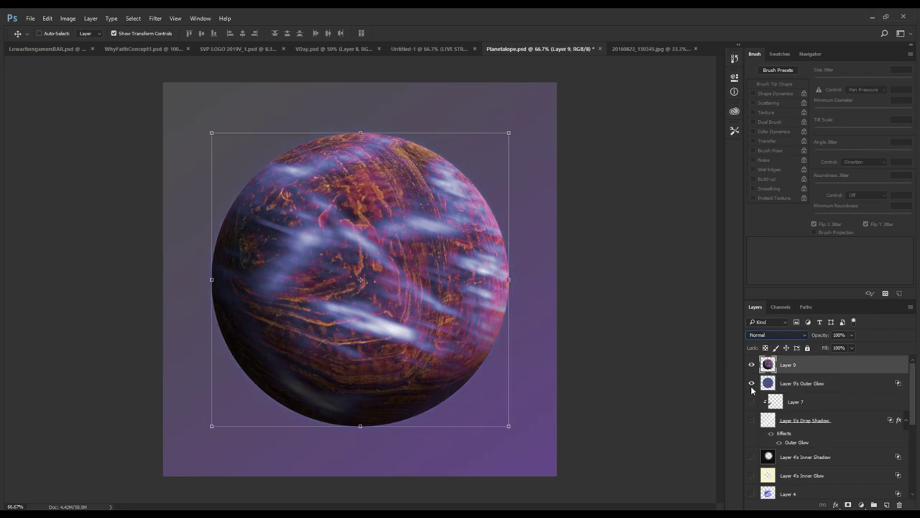
{"action": "key", "text": "ctrl+e"}
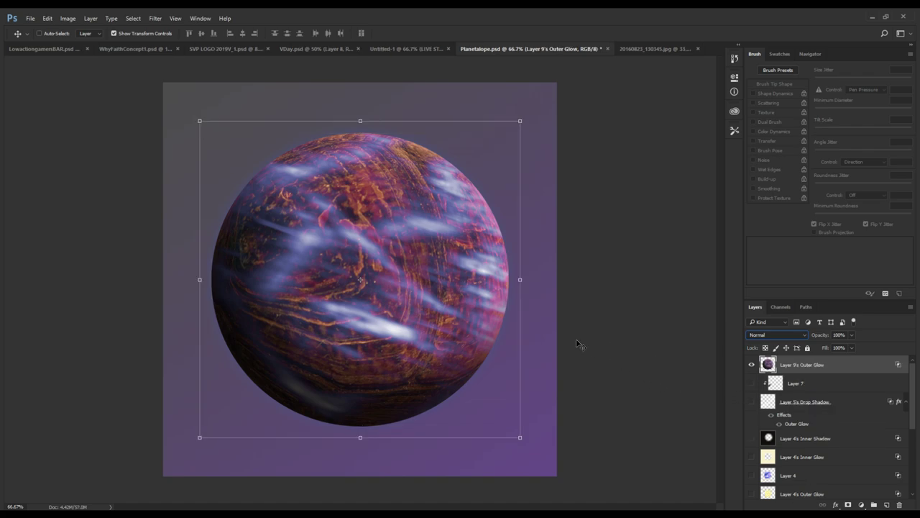
{"action": "mouse_move", "coordinate": [416, 349]}
{"action": "left_mouse_down"}
{"action": "mouse_move", "coordinate": [458, 348]}
{"action": "mouse_move", "coordinate": [411, 351]}
{"action": "left_mouse_up"}
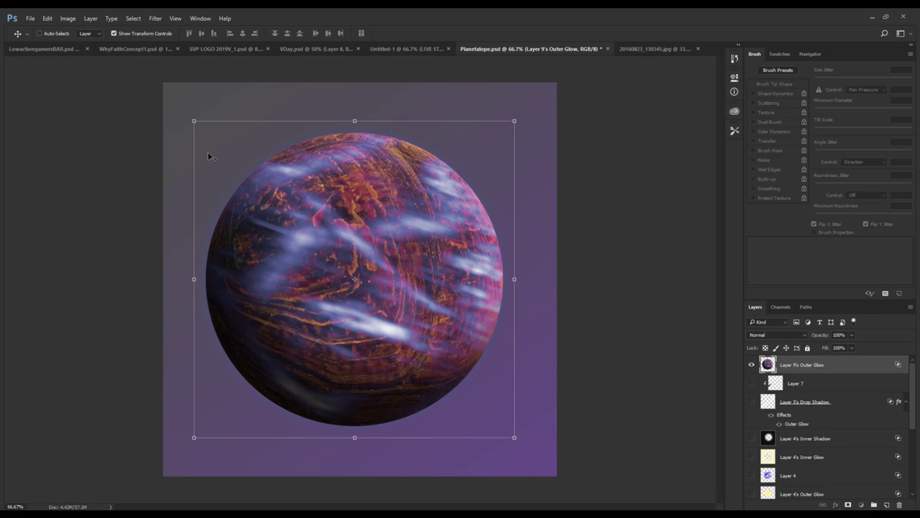
- Switch to WhyFaithConcept1.psd and brush yellow leaf highlights onto the upper crown of the tree cluster beside the road on Layer 21
{"action": "left_click", "coordinate": [142, 48]}
{"action": "left_click_drag", "start_coordinate": [513, 247], "coordinate": [506, 305]}
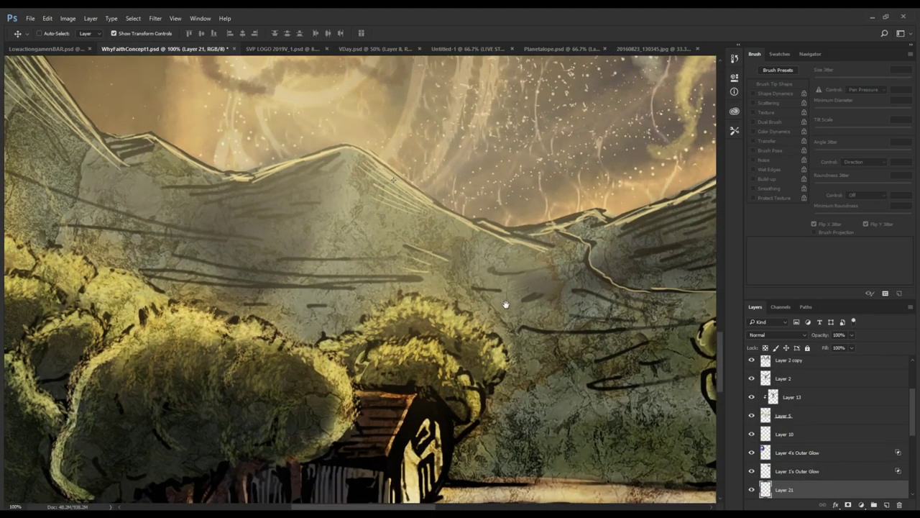
{"action": "left_click", "coordinate": [479, 259], "text": "alt"}
{"action": "left_click", "coordinate": [476, 255], "text": "alt"}
{"action": "left_click", "coordinate": [471, 251], "text": "alt"}
{"action": "left_click_drag", "start_coordinate": [462, 248], "coordinate": [392, 304]}
{"action": "key", "text": "b"}
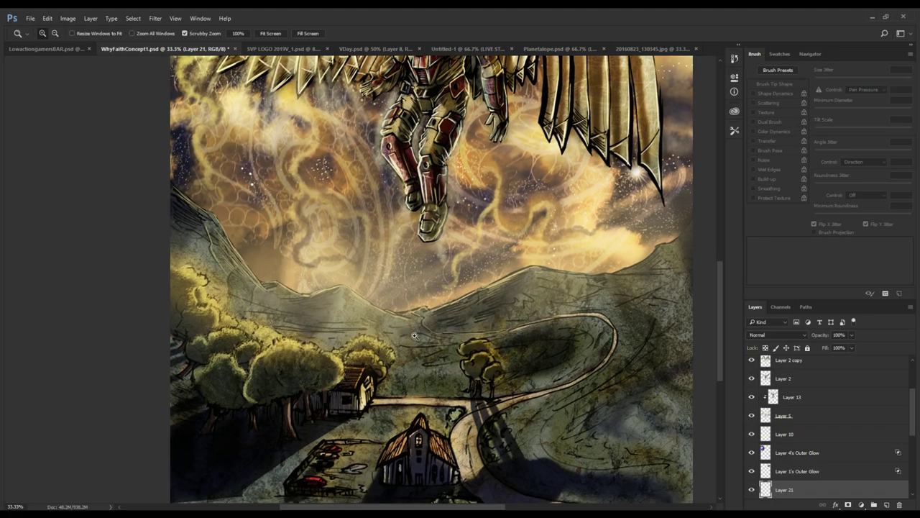
{"action": "scroll", "coordinate": [412, 356], "scroll_direction": "up", "scroll_amount": 3}
{"action": "mouse_move", "coordinate": [468, 322]}
{"action": "left_mouse_down"}
{"action": "mouse_move", "coordinate": [384, 323]}
{"action": "mouse_move", "coordinate": [239, 242]}
{"action": "left_mouse_up"}
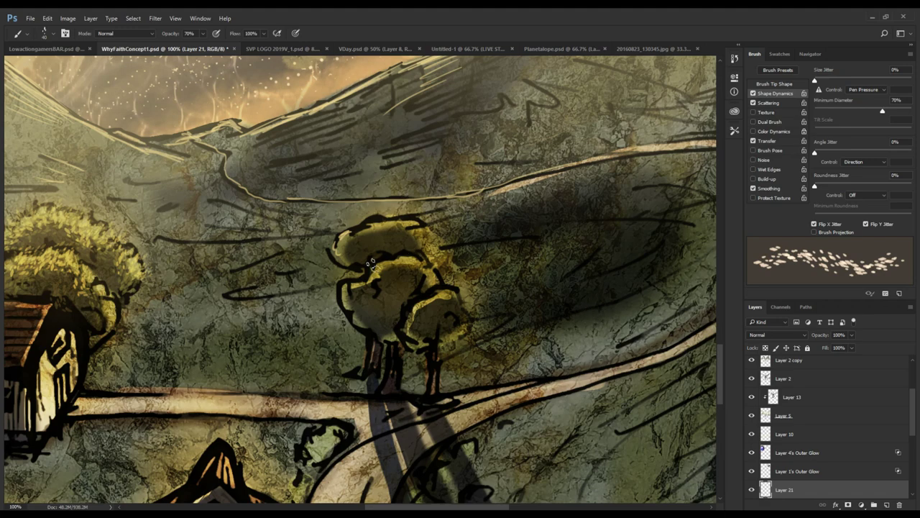
{"action": "mouse_move", "coordinate": [350, 245]}
{"action": "left_mouse_down"}
{"action": "mouse_move", "coordinate": [342, 255]}
{"action": "mouse_move", "coordinate": [367, 217]}
{"action": "mouse_move", "coordinate": [409, 216]}
{"action": "mouse_move", "coordinate": [438, 240]}
{"action": "mouse_move", "coordinate": [442, 266]}
{"action": "left_mouse_up"}
{"action": "mouse_move", "coordinate": [461, 312]}
{"action": "left_mouse_down"}
{"action": "mouse_move", "coordinate": [460, 269]}
{"action": "mouse_move", "coordinate": [479, 213]}
{"action": "left_mouse_up"}
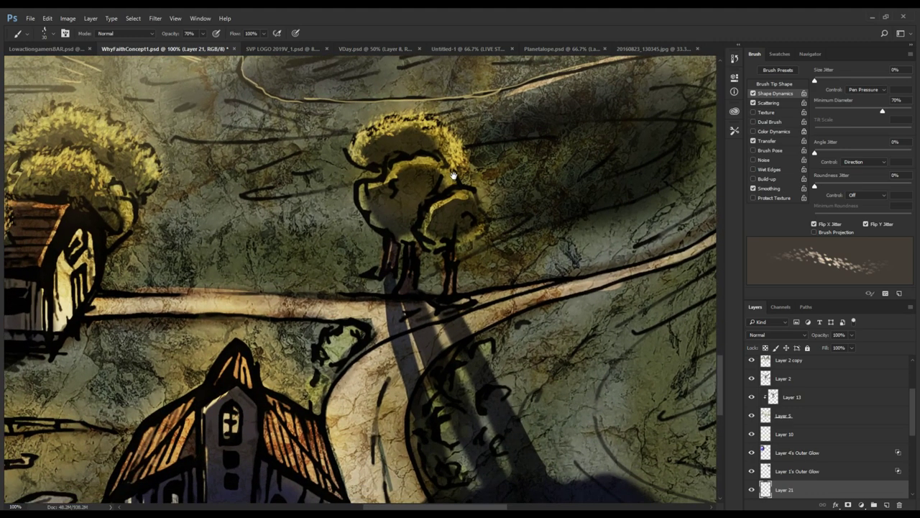
- Paint yellow leaf highlights around the middle and lower-right crowns of the roadside tree cluster
{"action": "mouse_move", "coordinate": [454, 178]}
{"action": "left_mouse_down"}
{"action": "mouse_move", "coordinate": [421, 151]}
{"action": "mouse_move", "coordinate": [417, 165]}
{"action": "mouse_move", "coordinate": [405, 150]}
{"action": "mouse_move", "coordinate": [408, 172]}
{"action": "mouse_move", "coordinate": [360, 174]}
{"action": "mouse_move", "coordinate": [380, 228]}
{"action": "mouse_move", "coordinate": [358, 186]}
{"action": "left_mouse_up"}
{"action": "mouse_move", "coordinate": [403, 245]}
{"action": "left_mouse_down"}
{"action": "mouse_move", "coordinate": [422, 238]}
{"action": "mouse_move", "coordinate": [446, 191]}
{"action": "mouse_move", "coordinate": [446, 223]}
{"action": "mouse_move", "coordinate": [450, 215]}
{"action": "mouse_move", "coordinate": [475, 227]}
{"action": "left_mouse_up"}
{"action": "mouse_move", "coordinate": [395, 206]}
{"action": "left_mouse_down"}
{"action": "mouse_move", "coordinate": [385, 206]}
{"action": "mouse_move", "coordinate": [393, 203]}
{"action": "left_mouse_up"}
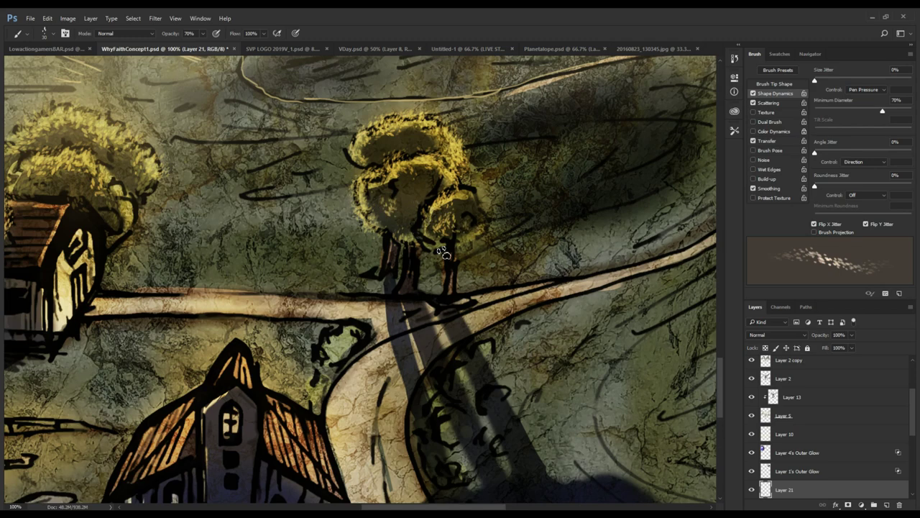
{"action": "left_click_drag", "start_coordinate": [470, 259], "coordinate": [451, 214]}
{"action": "left_click_drag", "start_coordinate": [469, 180], "coordinate": [457, 147]}
{"action": "mouse_move", "coordinate": [451, 195]}
{"action": "left_mouse_down"}
{"action": "mouse_move", "coordinate": [415, 203]}
{"action": "mouse_move", "coordinate": [406, 190]}
{"action": "mouse_move", "coordinate": [412, 174]}
{"action": "mouse_move", "coordinate": [445, 177]}
{"action": "left_mouse_up"}
{"action": "left_click_drag", "start_coordinate": [443, 176], "coordinate": [444, 172]}
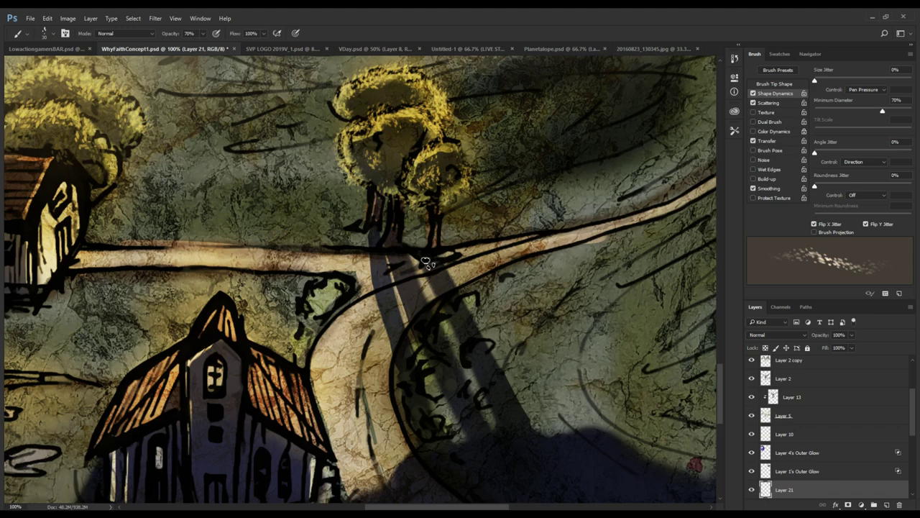
- Fill out the foliage of the roadside trees with further leaf dabs on the lower-right and upper crowns
{"action": "left_click_drag", "start_coordinate": [446, 175], "coordinate": [442, 218]}
{"action": "left_click_drag", "start_coordinate": [430, 190], "coordinate": [420, 217]}
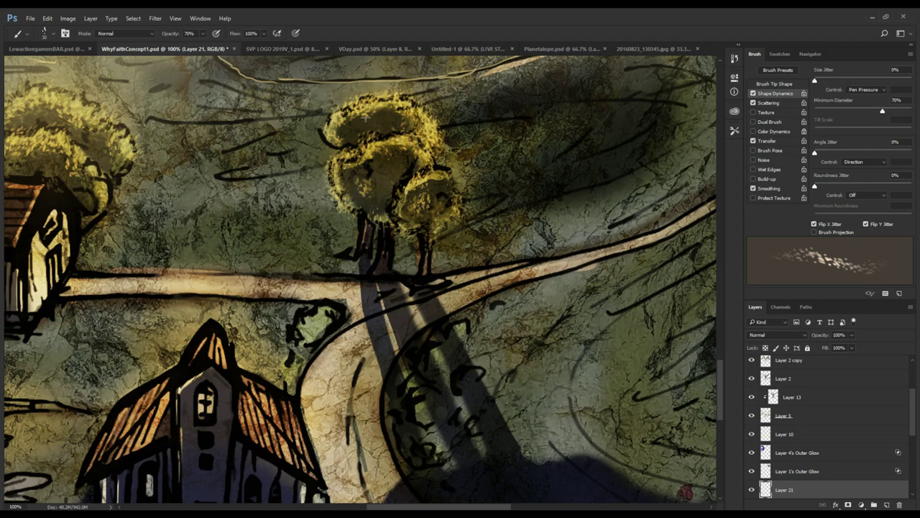
{"action": "left_click_drag", "start_coordinate": [386, 108], "coordinate": [365, 113]}
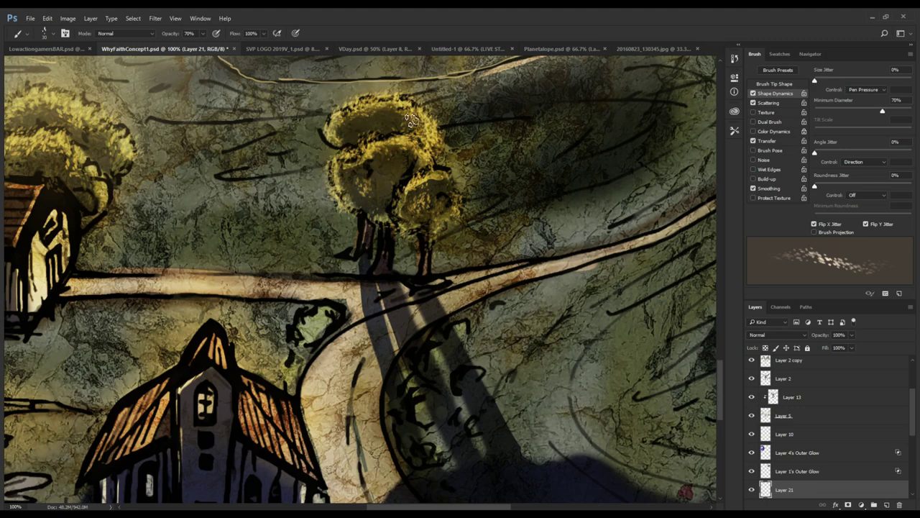
{"action": "scroll", "coordinate": [394, 120], "scroll_direction": "down", "scroll_amount": 3}
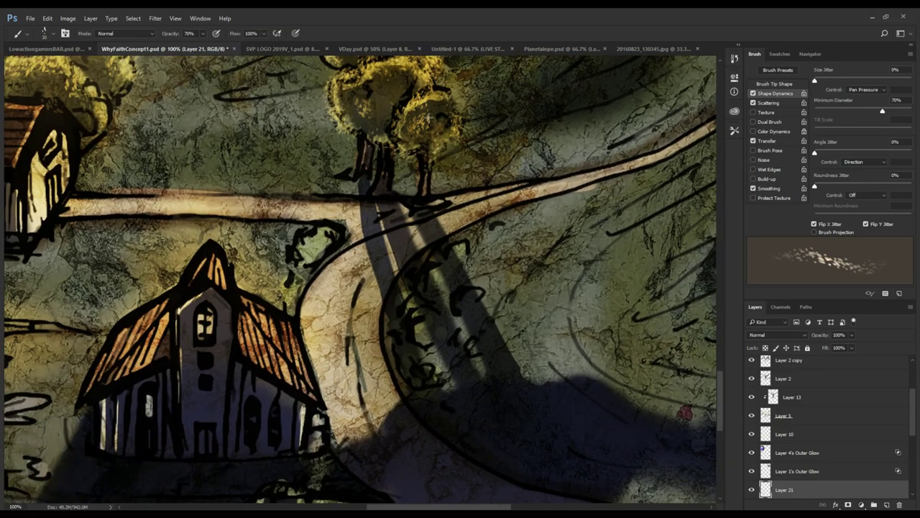
{"action": "left_click_drag", "start_coordinate": [411, 91], "coordinate": [468, 175]}
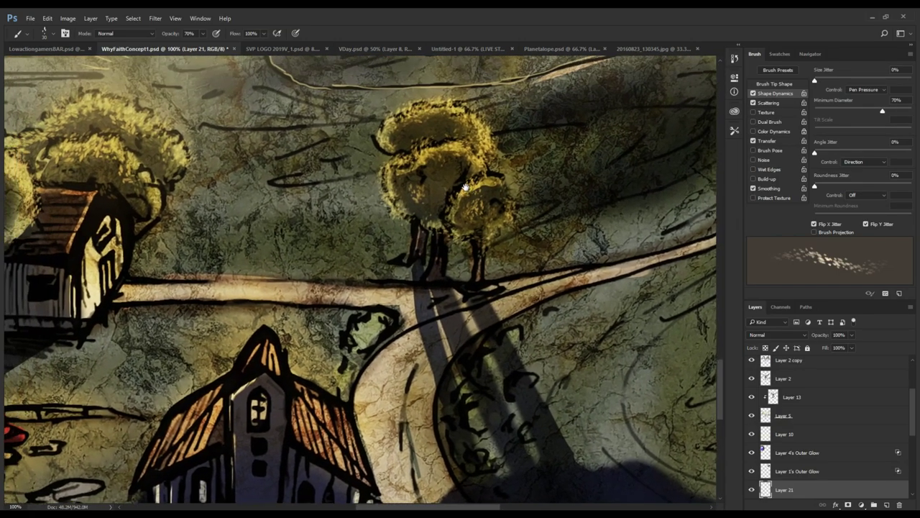
{"action": "scroll", "coordinate": [407, 122], "scroll_direction": "down", "scroll_amount": 2}
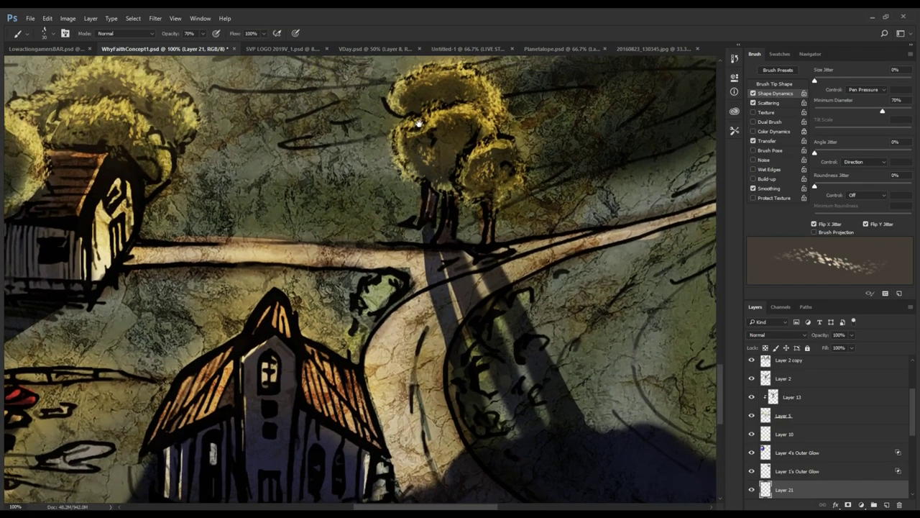
- Sample a foliage colour, raise the brush opacity to 100% and paint leaf texture over the bush between the church and the road
{"action": "left_click", "coordinate": [423, 122], "text": "alt"}
{"action": "left_click_drag", "start_coordinate": [422, 122], "coordinate": [418, 155], "text": "alt"}
{"action": "left_click_drag", "start_coordinate": [356, 299], "coordinate": [394, 282]}
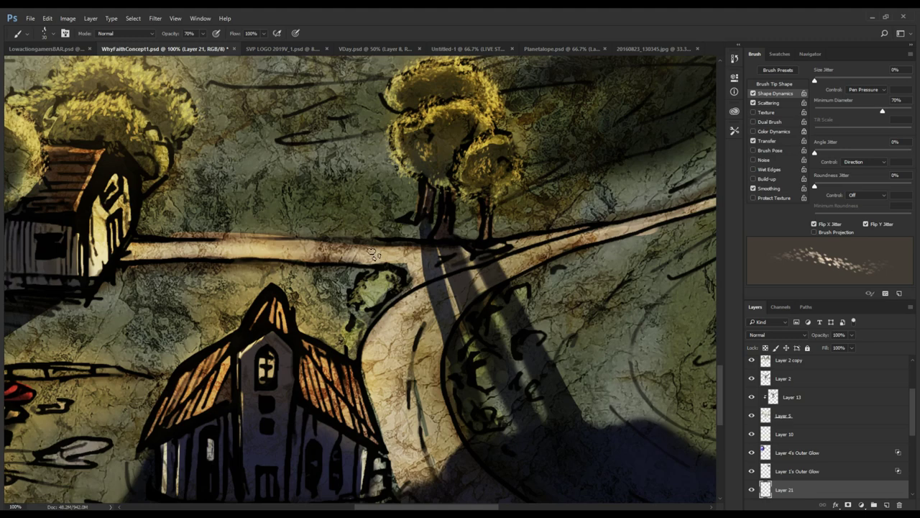
{"action": "key", "text": "0"}
{"action": "mouse_move", "coordinate": [388, 278]}
{"action": "left_mouse_down"}
{"action": "mouse_move", "coordinate": [401, 264]}
{"action": "mouse_move", "coordinate": [375, 280]}
{"action": "mouse_move", "coordinate": [360, 274]}
{"action": "mouse_move", "coordinate": [386, 265]}
{"action": "mouse_move", "coordinate": [395, 275]}
{"action": "left_mouse_up"}
- Paint leaf texture on the bushes inside the road's curve and on the bush in front of the church
{"action": "mouse_move", "coordinate": [513, 372]}
{"action": "left_mouse_down"}
{"action": "mouse_move", "coordinate": [457, 294]}
{"action": "mouse_move", "coordinate": [464, 296]}
{"action": "left_mouse_up"}
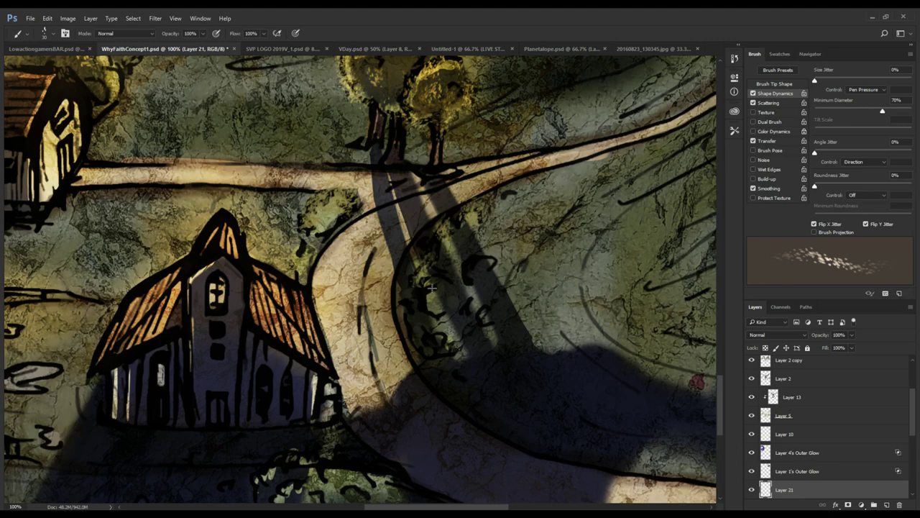
{"action": "left_click_drag", "start_coordinate": [402, 368], "coordinate": [466, 205]}
{"action": "mouse_move", "coordinate": [426, 329]}
{"action": "left_mouse_down"}
{"action": "mouse_move", "coordinate": [455, 310]}
{"action": "mouse_move", "coordinate": [438, 327]}
{"action": "mouse_move", "coordinate": [401, 316]}
{"action": "mouse_move", "coordinate": [390, 300]}
{"action": "mouse_move", "coordinate": [390, 325]}
{"action": "mouse_move", "coordinate": [376, 335]}
{"action": "mouse_move", "coordinate": [408, 344]}
{"action": "mouse_move", "coordinate": [436, 338]}
{"action": "mouse_move", "coordinate": [371, 357]}
{"action": "left_mouse_up"}
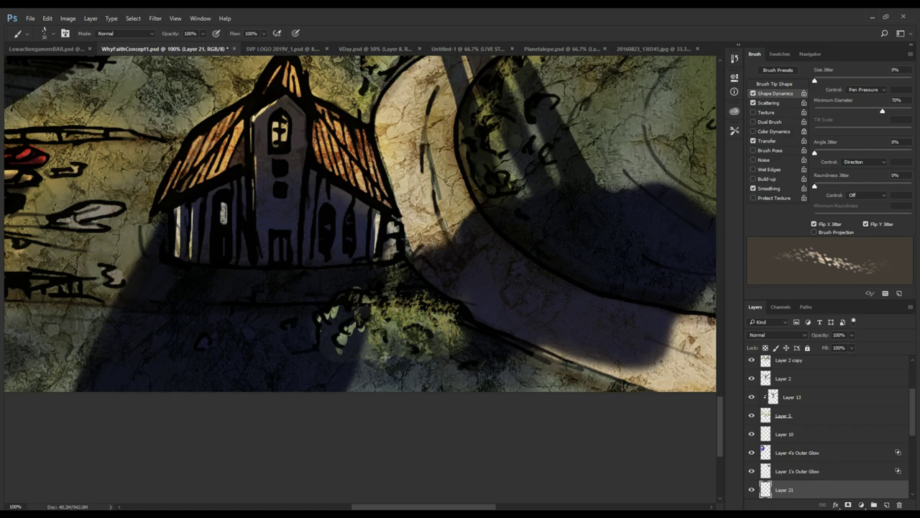
{"action": "left_click_drag", "start_coordinate": [453, 352], "coordinate": [471, 353]}
{"action": "left_click_drag", "start_coordinate": [354, 258], "coordinate": [446, 352]}
- Clean up the area around the church steeple with a small eraser, then return to the leaf brush
{"action": "mouse_move", "coordinate": [234, 254]}
{"action": "left_mouse_down"}
{"action": "mouse_move", "coordinate": [309, 222]}
{"action": "mouse_move", "coordinate": [343, 228]}
{"action": "left_mouse_up"}
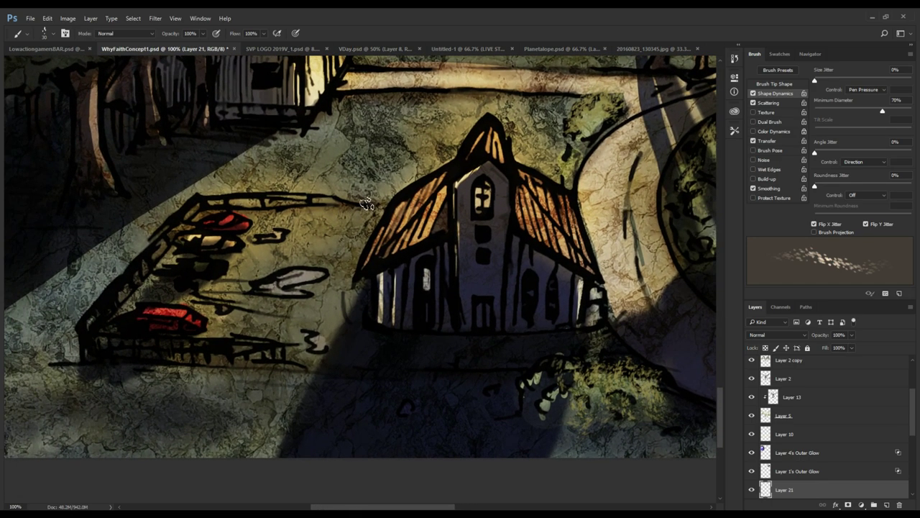
{"action": "mouse_move", "coordinate": [234, 174]}
{"action": "left_mouse_down"}
{"action": "mouse_move", "coordinate": [367, 182]}
{"action": "mouse_move", "coordinate": [487, 120]}
{"action": "mouse_move", "coordinate": [441, 98]}
{"action": "left_mouse_up"}
{"action": "left_click_drag", "start_coordinate": [486, 122], "coordinate": [415, 188]}
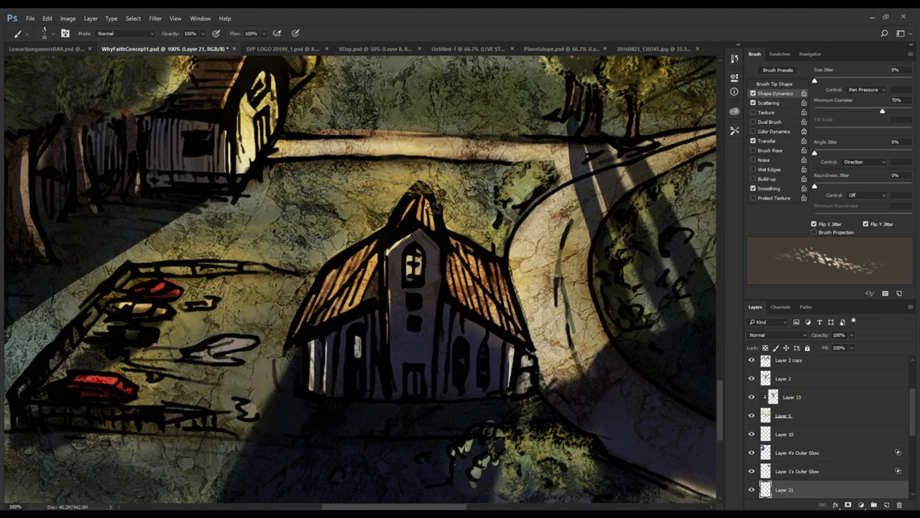
{"action": "key", "text": "e"}
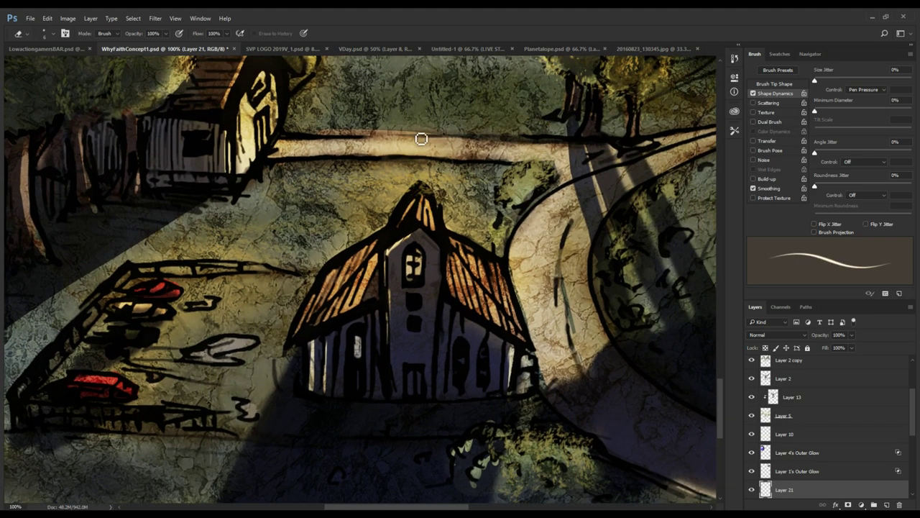
{"action": "key", "text": "bracketright"}
{"action": "key", "text": "bracketright"}
{"action": "key", "text": "bracketleft"}
{"action": "key", "text": "bracketleft"}
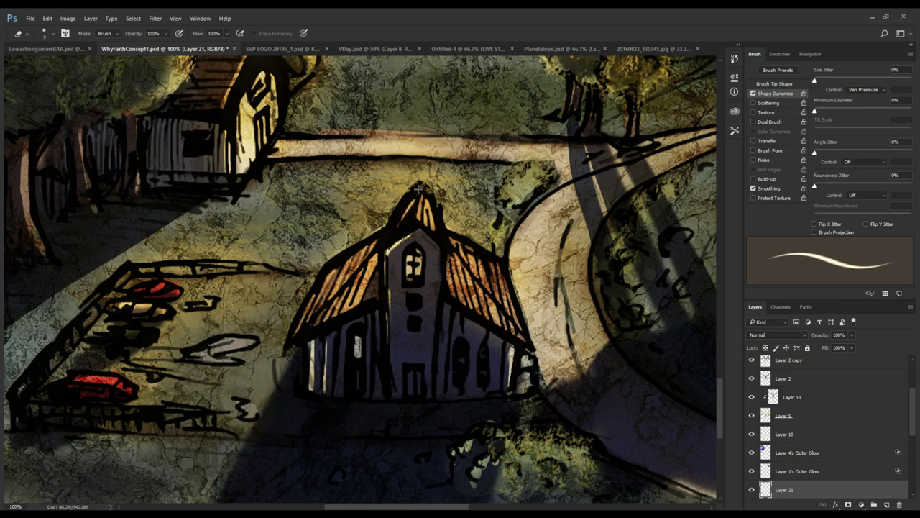
{"action": "left_click_drag", "start_coordinate": [395, 210], "coordinate": [415, 238]}
{"action": "key", "text": "b"}
- Examine the forest, houses, roadside trees and mountain ridges at several magnifications for areas still lacking highlights
{"action": "left_click_drag", "start_coordinate": [320, 219], "coordinate": [361, 329]}
{"action": "left_click_drag", "start_coordinate": [229, 227], "coordinate": [415, 174]}
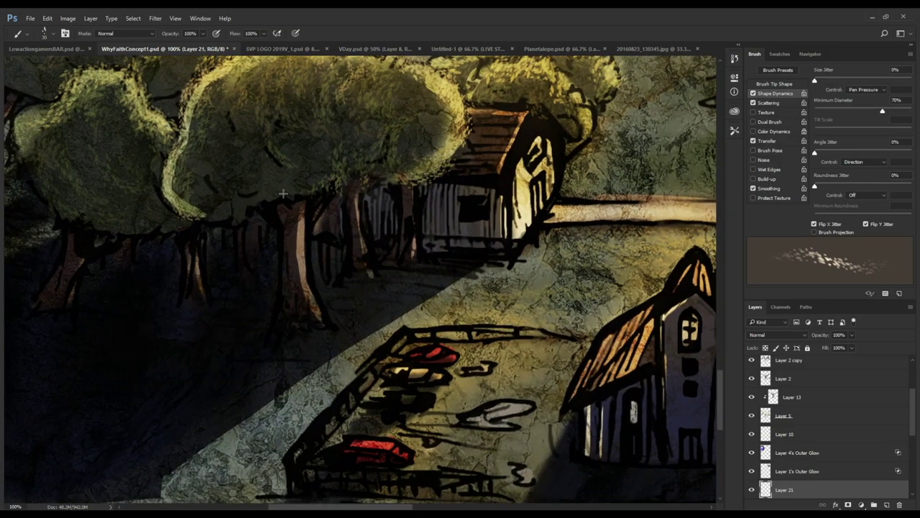
{"action": "mouse_move", "coordinate": [284, 193]}
{"action": "left_mouse_down"}
{"action": "mouse_move", "coordinate": [287, 252]}
{"action": "mouse_move", "coordinate": [296, 251]}
{"action": "left_mouse_up"}
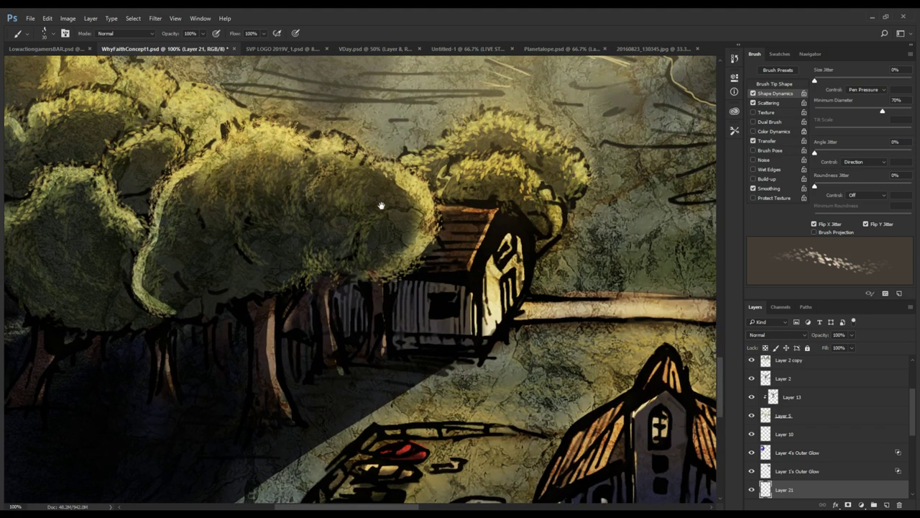
{"action": "mouse_move", "coordinate": [382, 205]}
{"action": "left_mouse_down"}
{"action": "mouse_move", "coordinate": [349, 277]}
{"action": "mouse_move", "coordinate": [315, 241]}
{"action": "mouse_move", "coordinate": [320, 271]}
{"action": "left_mouse_up"}
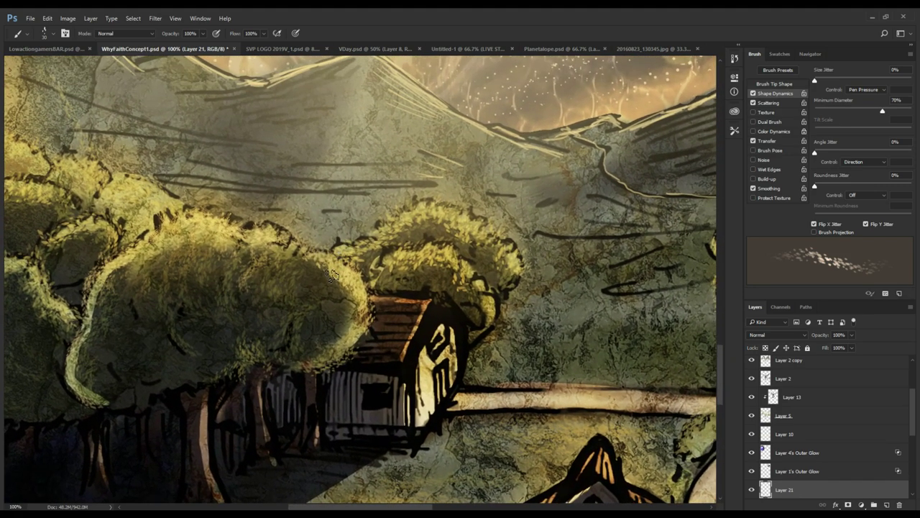
{"action": "left_click_drag", "start_coordinate": [370, 287], "coordinate": [349, 278]}
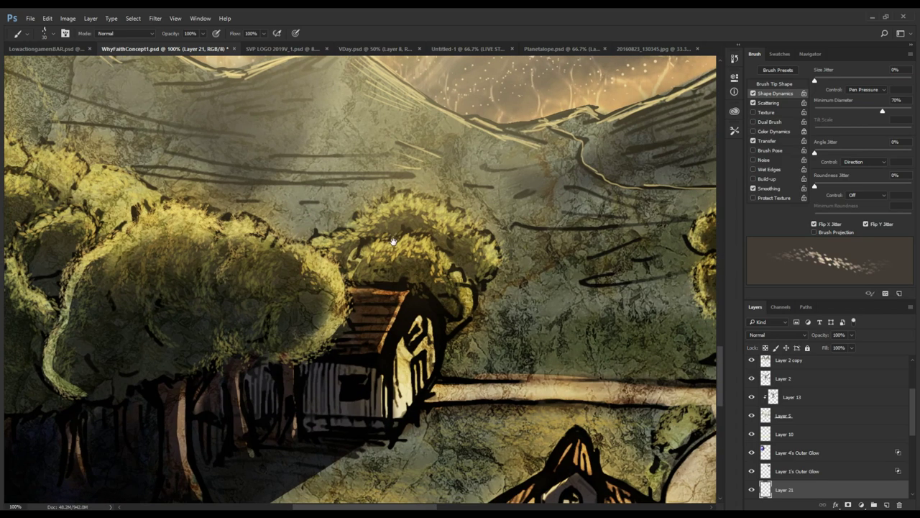
{"action": "mouse_move", "coordinate": [359, 200]}
{"action": "left_mouse_down"}
{"action": "mouse_move", "coordinate": [347, 256]}
{"action": "mouse_move", "coordinate": [328, 184]}
{"action": "left_mouse_up"}
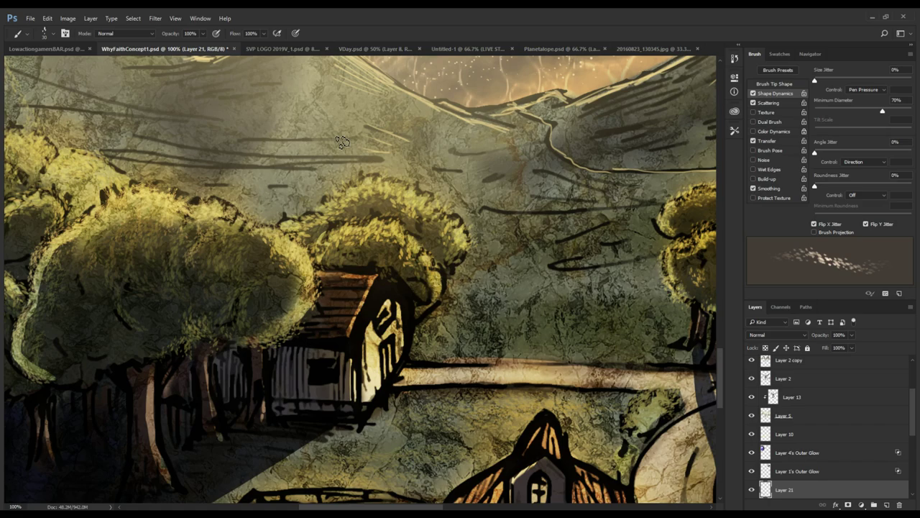
{"action": "left_click_drag", "start_coordinate": [459, 227], "coordinate": [99, 239]}
{"action": "left_click", "coordinate": [331, 279], "text": "alt"}
{"action": "left_click", "coordinate": [331, 280], "text": "alt"}
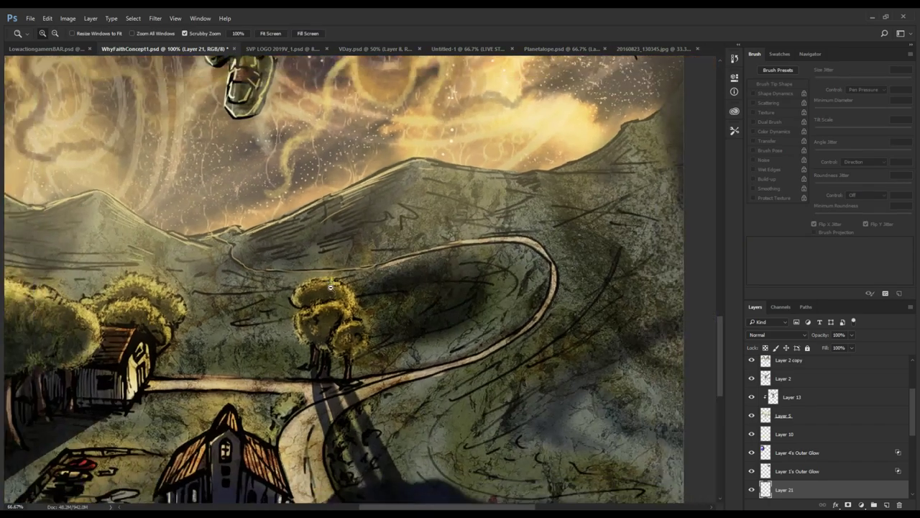
{"action": "left_click_drag", "start_coordinate": [345, 321], "coordinate": [462, 222]}
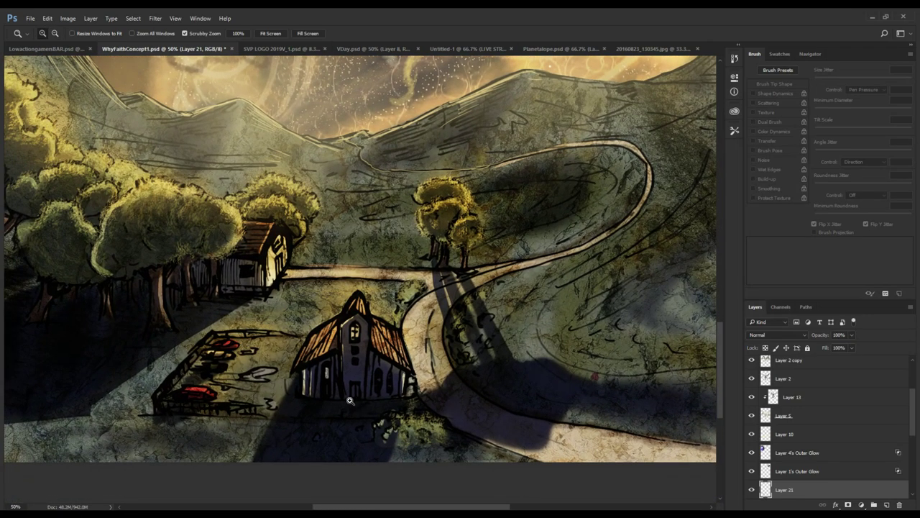
{"action": "left_click_drag", "start_coordinate": [337, 397], "coordinate": [502, 400]}
{"action": "left_click", "coordinate": [507, 385], "text": "alt"}
{"action": "left_click_drag", "start_coordinate": [546, 286], "coordinate": [460, 297]}
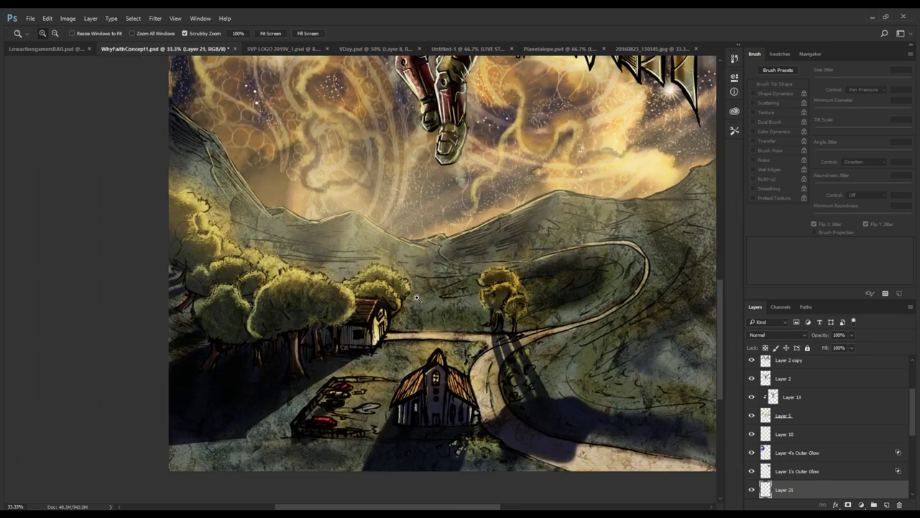
{"action": "scroll", "coordinate": [306, 347], "scroll_direction": "up", "scroll_amount": 1}
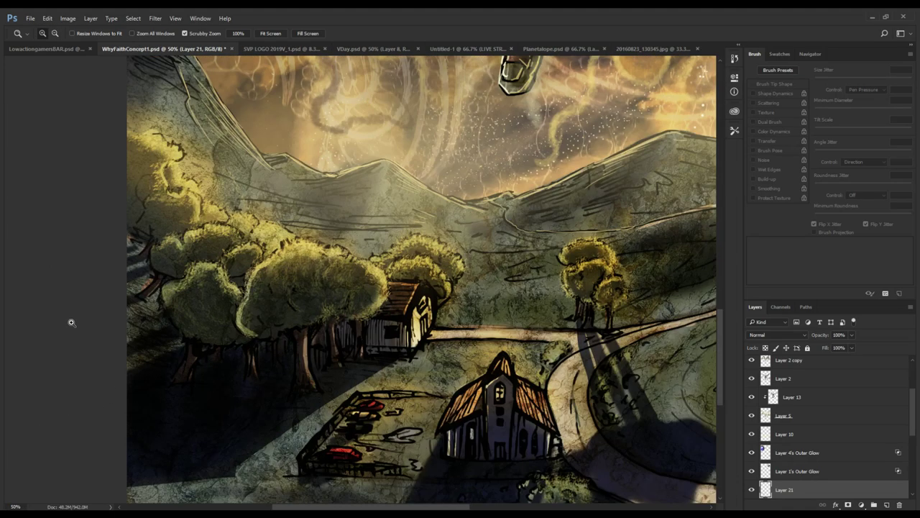
{"action": "left_click_drag", "start_coordinate": [448, 215], "coordinate": [299, 320]}
{"action": "scroll", "coordinate": [299, 319], "scroll_direction": "down", "scroll_amount": 2}
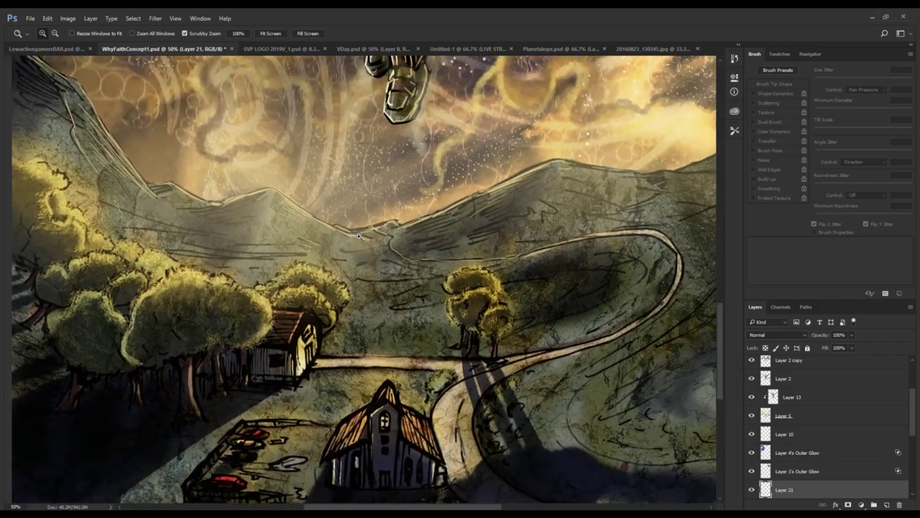
{"action": "scroll", "coordinate": [296, 286], "scroll_direction": "up", "scroll_amount": 2}
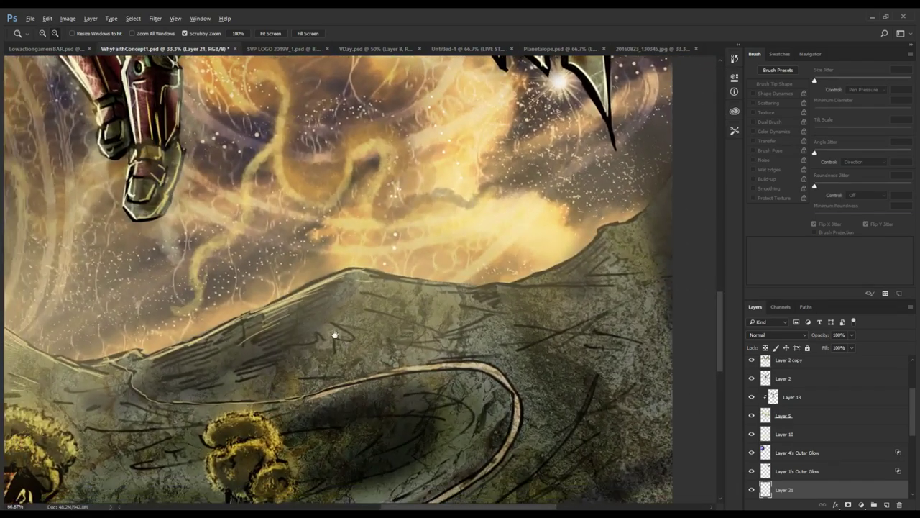
{"action": "left_click_drag", "start_coordinate": [335, 335], "coordinate": [341, 332]}
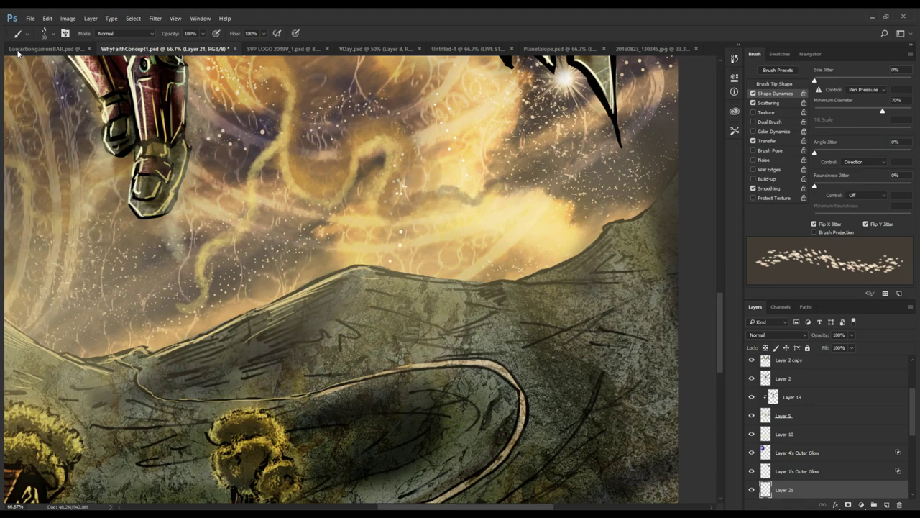
- Show the tools, switch to a soft round brush and try a highlight stroke on the central hill's ridge, undoing it
{"action": "key", "text": "Tab"}
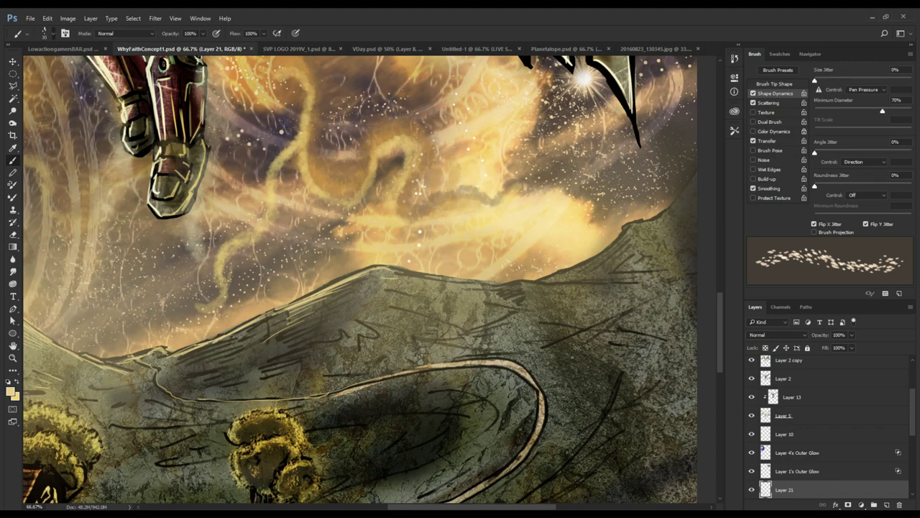
{"action": "double_click", "coordinate": [88, 107]}
{"action": "left_click_drag", "start_coordinate": [322, 277], "coordinate": [314, 262]}
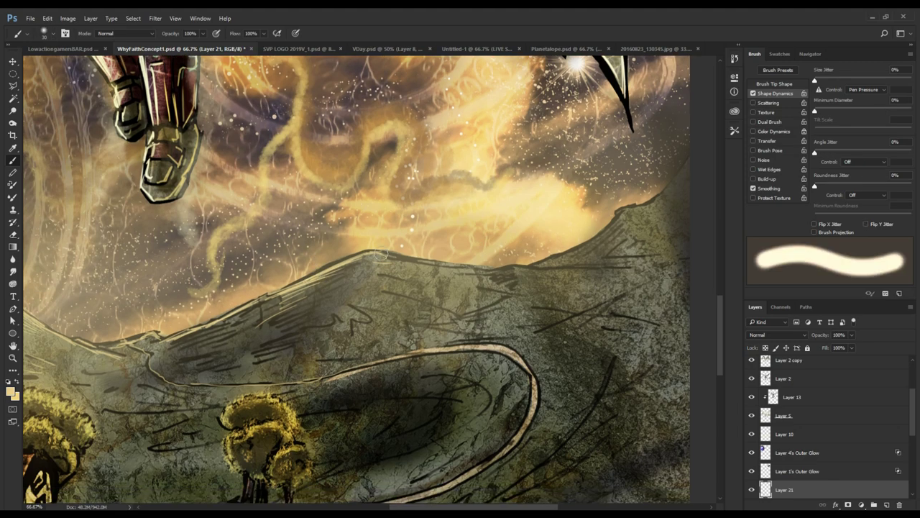
{"action": "left_click_drag", "start_coordinate": [382, 250], "coordinate": [405, 253]}
{"action": "key", "text": "ctrl+z"}
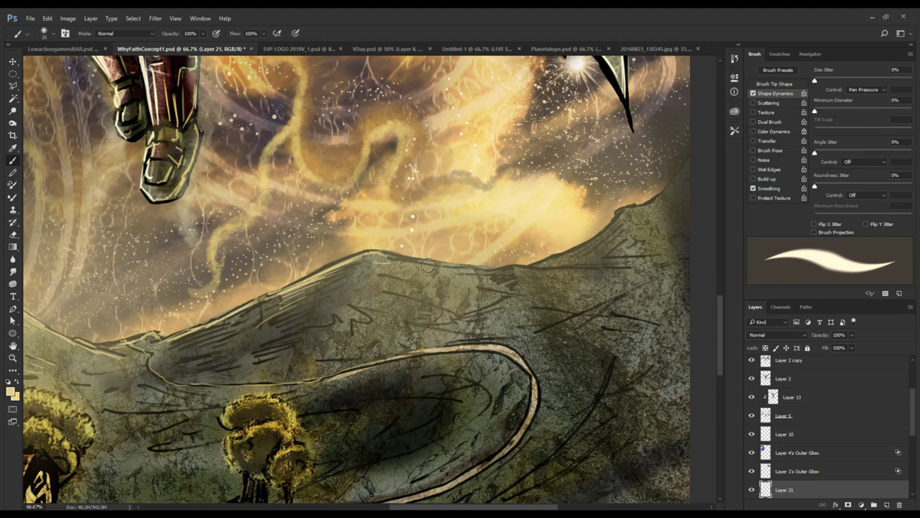
- Reduce the soft round brush to 4 px and draw thin light highlight lines along the ridge and slope of the rightmost mountain
{"action": "key", "text": "bracketleft"}
{"action": "key", "text": "bracketleft"}
{"action": "key", "text": "bracketleft"}
{"action": "key", "text": "bracketleft"}
{"action": "key", "text": "bracketleft"}
{"action": "key", "text": "bracketleft"}
{"action": "key", "text": "bracketleft"}
{"action": "key", "text": "bracketleft"}
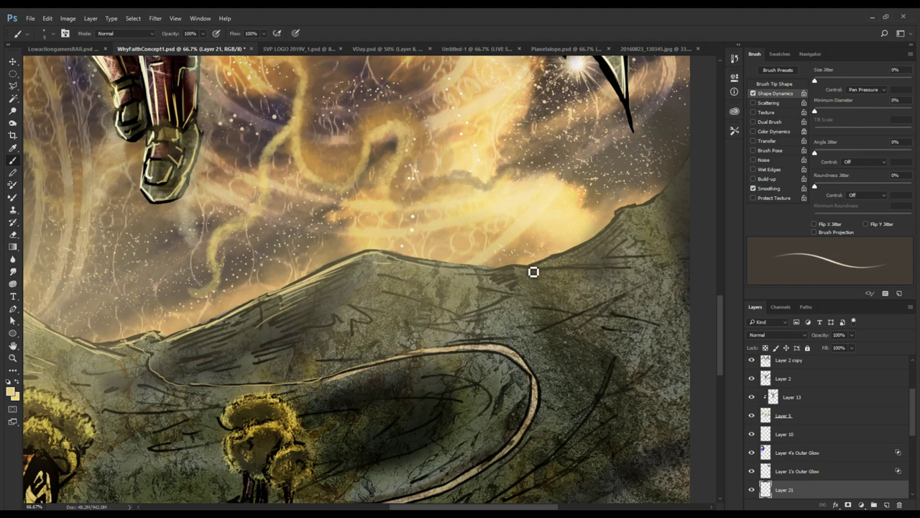
{"action": "key", "text": "bracketleft"}
{"action": "mouse_move", "coordinate": [519, 268]}
{"action": "left_mouse_down"}
{"action": "mouse_move", "coordinate": [573, 276]}
{"action": "mouse_move", "coordinate": [552, 282]}
{"action": "left_mouse_up"}
{"action": "left_click_drag", "start_coordinate": [542, 292], "coordinate": [556, 294]}
{"action": "mouse_move", "coordinate": [556, 260]}
{"action": "left_mouse_down"}
{"action": "mouse_move", "coordinate": [641, 207]}
{"action": "mouse_move", "coordinate": [658, 208]}
{"action": "mouse_move", "coordinate": [688, 173]}
{"action": "left_mouse_up"}
{"action": "left_click_drag", "start_coordinate": [628, 214], "coordinate": [576, 254]}
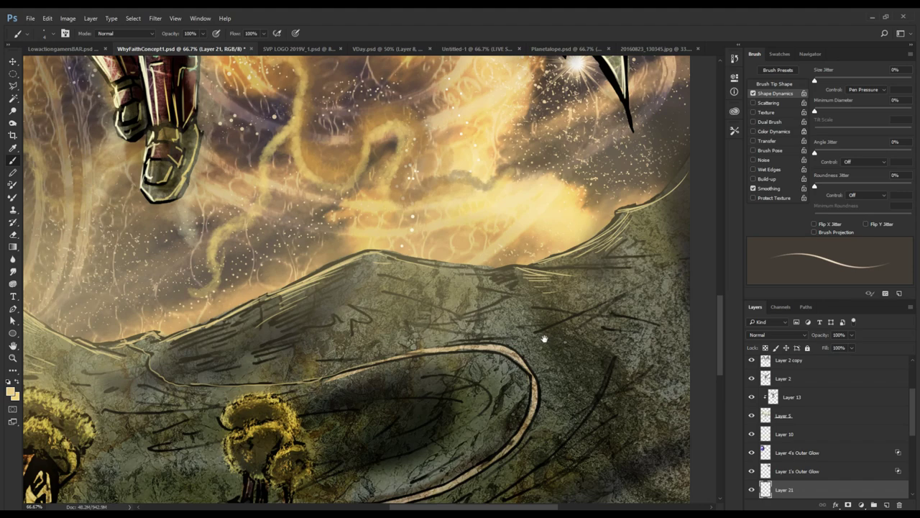
- Draw thin light highlight lines along the dark contour strokes on the right hillside and inside the road's bend
{"action": "mouse_move", "coordinate": [548, 338]}
{"action": "left_mouse_down"}
{"action": "mouse_move", "coordinate": [553, 311]}
{"action": "mouse_move", "coordinate": [583, 305]}
{"action": "mouse_move", "coordinate": [626, 277]}
{"action": "left_mouse_up"}
{"action": "mouse_move", "coordinate": [568, 327]}
{"action": "left_mouse_down"}
{"action": "mouse_move", "coordinate": [595, 268]}
{"action": "mouse_move", "coordinate": [594, 370]}
{"action": "left_mouse_up"}
{"action": "left_click_drag", "start_coordinate": [559, 312], "coordinate": [640, 272]}
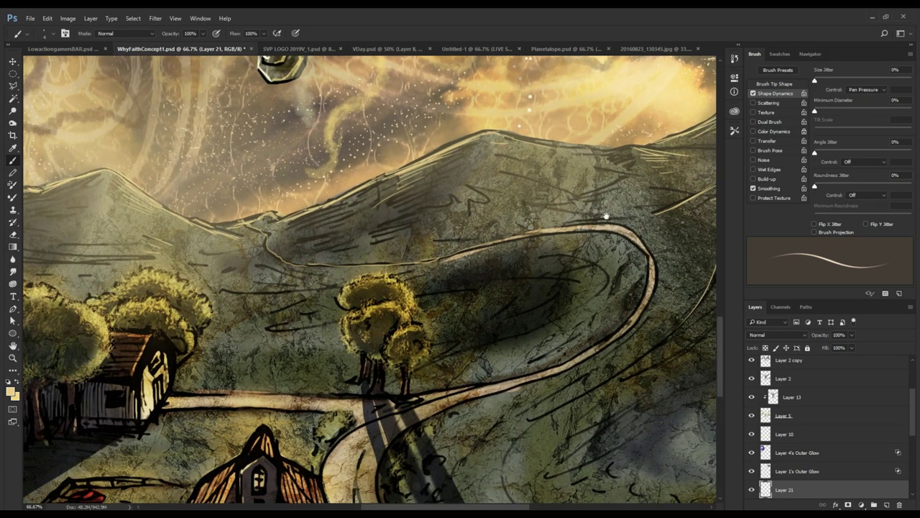
{"action": "left_click_drag", "start_coordinate": [503, 267], "coordinate": [425, 283]}
{"action": "mouse_move", "coordinate": [515, 325]}
{"action": "left_mouse_down"}
{"action": "mouse_move", "coordinate": [492, 341]}
{"action": "mouse_move", "coordinate": [471, 350]}
{"action": "left_mouse_up"}
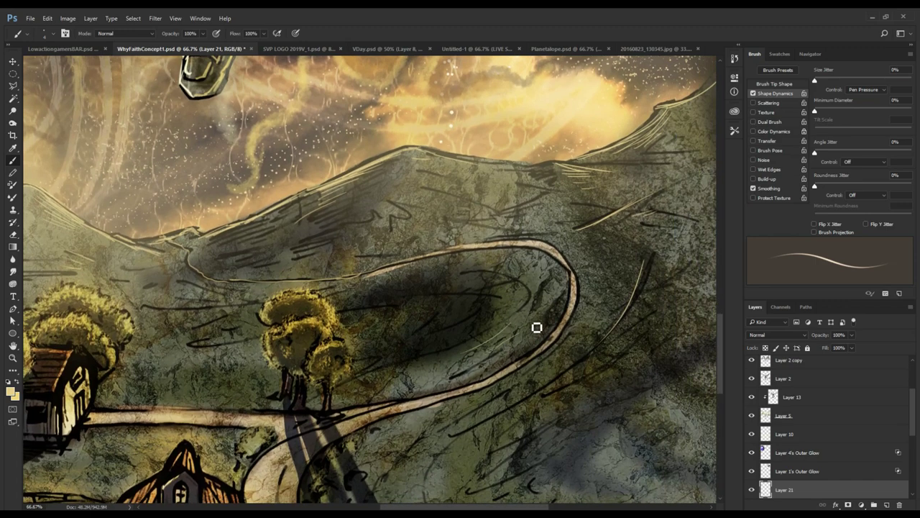
- Add thin highlight strokes on the slope outside the road's bend and across the central hill's upper face
{"action": "left_click_drag", "start_coordinate": [536, 328], "coordinate": [448, 349]}
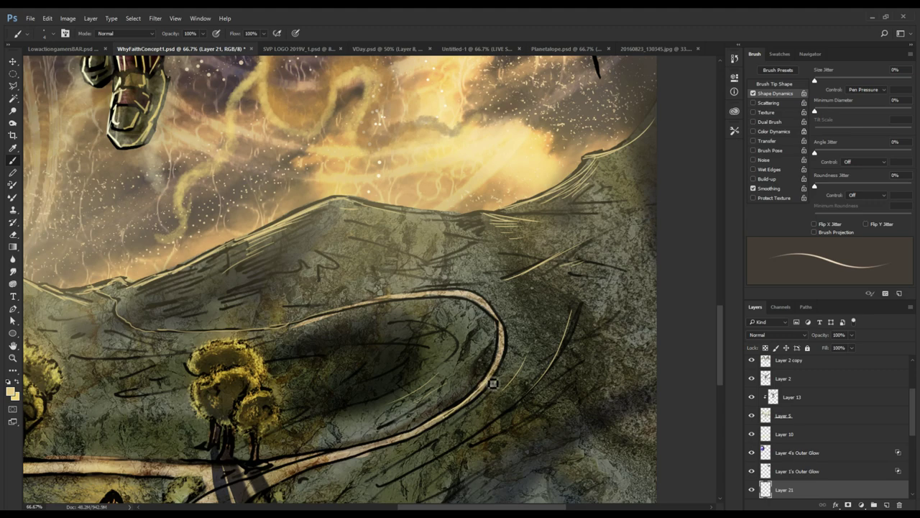
{"action": "mouse_move", "coordinate": [494, 384]}
{"action": "left_mouse_down"}
{"action": "mouse_move", "coordinate": [461, 333]}
{"action": "mouse_move", "coordinate": [544, 314]}
{"action": "left_mouse_up"}
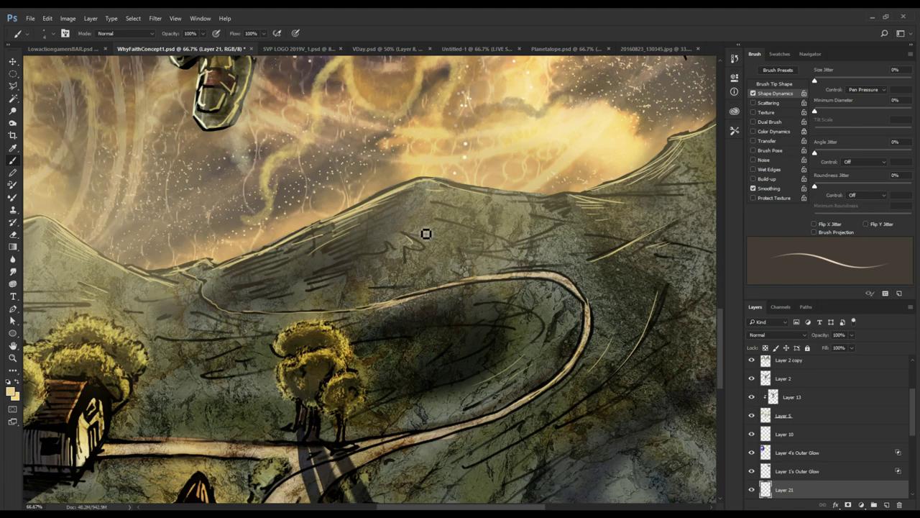
{"action": "mouse_move", "coordinate": [469, 238]}
{"action": "left_mouse_down"}
{"action": "mouse_move", "coordinate": [511, 251]}
{"action": "mouse_move", "coordinate": [556, 230]}
{"action": "left_mouse_up"}
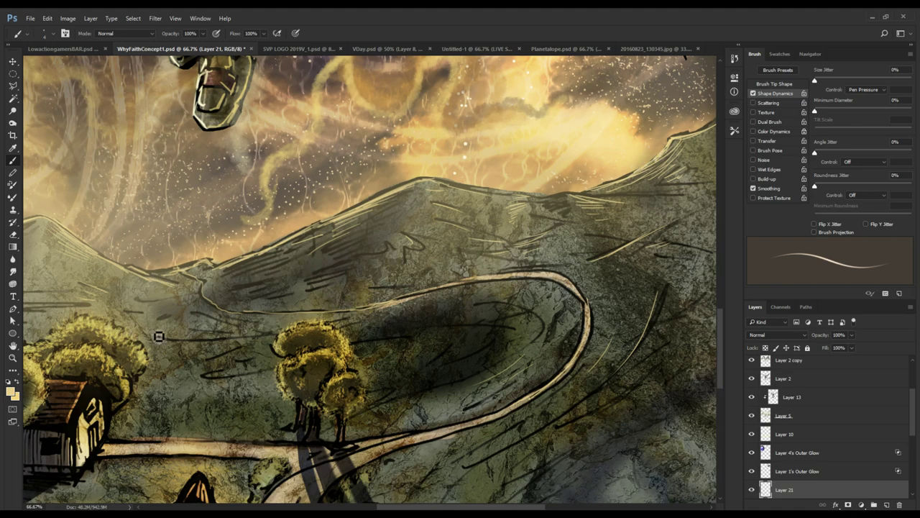
- Paint light yellow edges on the wooden house's roof and front wall, and fill its side window with lit panes
{"action": "left_click_drag", "start_coordinate": [189, 298], "coordinate": [293, 160]}
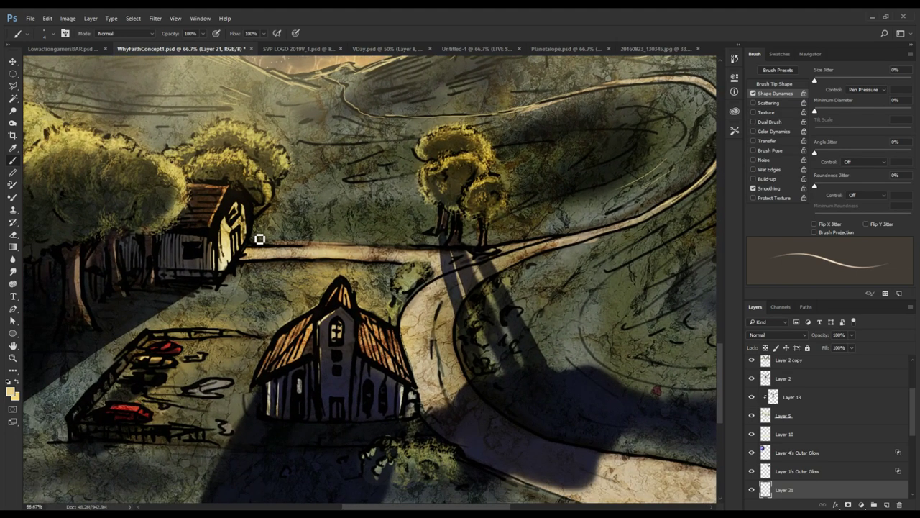
{"action": "key", "text": "z"}
{"action": "left_click", "coordinate": [242, 214]}
{"action": "key", "text": "b"}
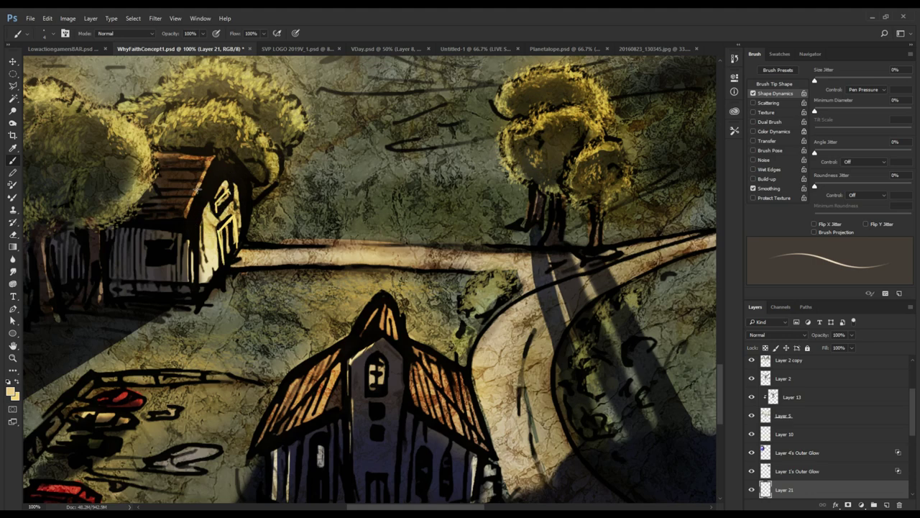
{"action": "mouse_move", "coordinate": [190, 216]}
{"action": "left_mouse_down"}
{"action": "mouse_move", "coordinate": [221, 151]}
{"action": "mouse_move", "coordinate": [317, 222]}
{"action": "mouse_move", "coordinate": [233, 221]}
{"action": "mouse_move", "coordinate": [296, 219]}
{"action": "mouse_move", "coordinate": [274, 129]}
{"action": "left_mouse_up"}
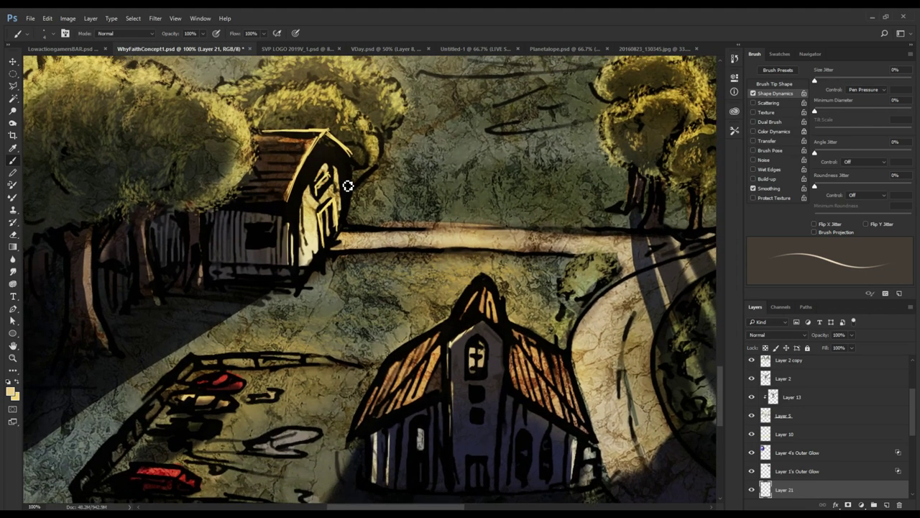
{"action": "mouse_move", "coordinate": [342, 160]}
{"action": "left_mouse_down"}
{"action": "mouse_move", "coordinate": [345, 219]}
{"action": "mouse_move", "coordinate": [362, 155]}
{"action": "left_mouse_up"}
{"action": "left_click_drag", "start_coordinate": [319, 219], "coordinate": [317, 313]}
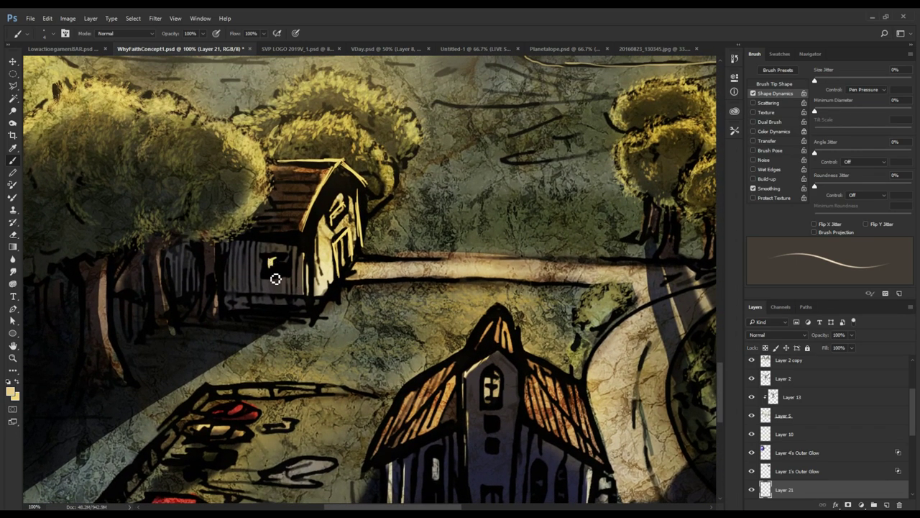
{"action": "left_click_drag", "start_coordinate": [270, 267], "coordinate": [283, 262]}
- Outline the church's steeple and both roof edges with thin light yellow highlights
{"action": "left_click_drag", "start_coordinate": [300, 297], "coordinate": [277, 188]}
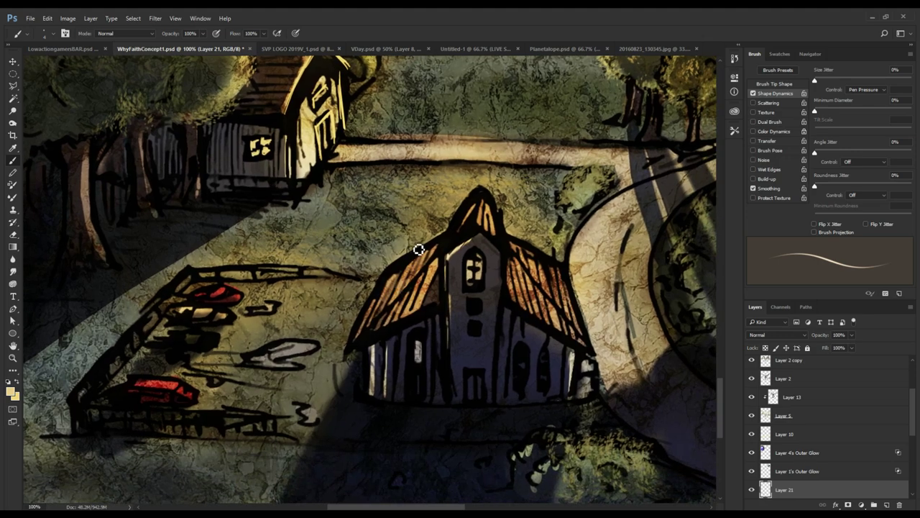
{"action": "left_click_drag", "start_coordinate": [439, 241], "coordinate": [398, 260]}
{"action": "mouse_move", "coordinate": [460, 215]}
{"action": "left_mouse_down"}
{"action": "mouse_move", "coordinate": [445, 250]}
{"action": "mouse_move", "coordinate": [460, 205]}
{"action": "mouse_move", "coordinate": [479, 187]}
{"action": "mouse_move", "coordinate": [498, 208]}
{"action": "mouse_move", "coordinate": [503, 250]}
{"action": "left_mouse_up"}
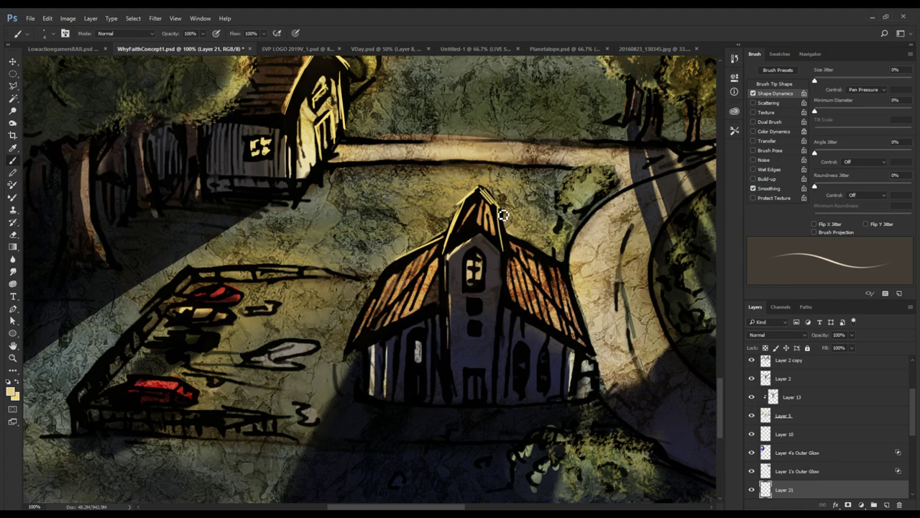
{"action": "left_click_drag", "start_coordinate": [499, 211], "coordinate": [504, 252]}
{"action": "mouse_move", "coordinate": [315, 347]}
{"action": "left_mouse_down"}
{"action": "mouse_move", "coordinate": [259, 353]}
{"action": "mouse_move", "coordinate": [276, 300]}
{"action": "left_mouse_up"}
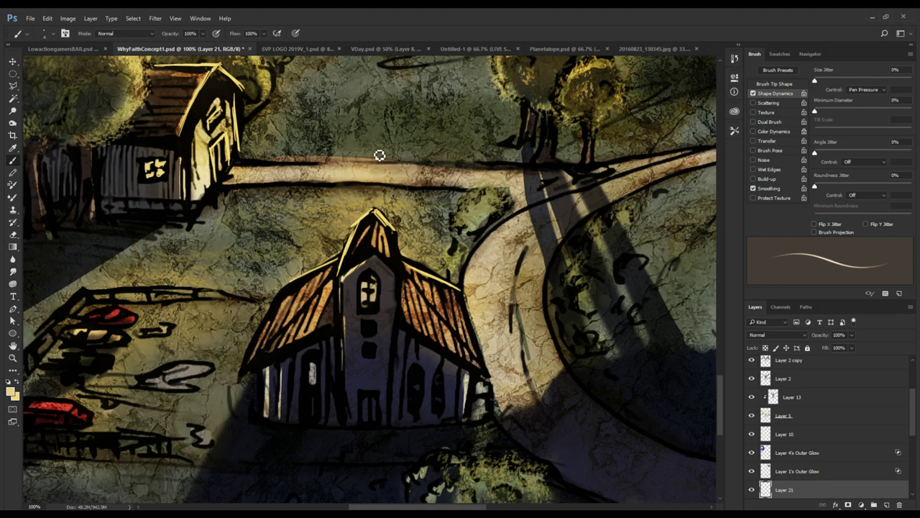
- Draw thin light highlights along the trunks of the roadside trees and the forest trees beside the house
{"action": "scroll", "coordinate": [611, 366], "scroll_direction": "up", "scroll_amount": 3}
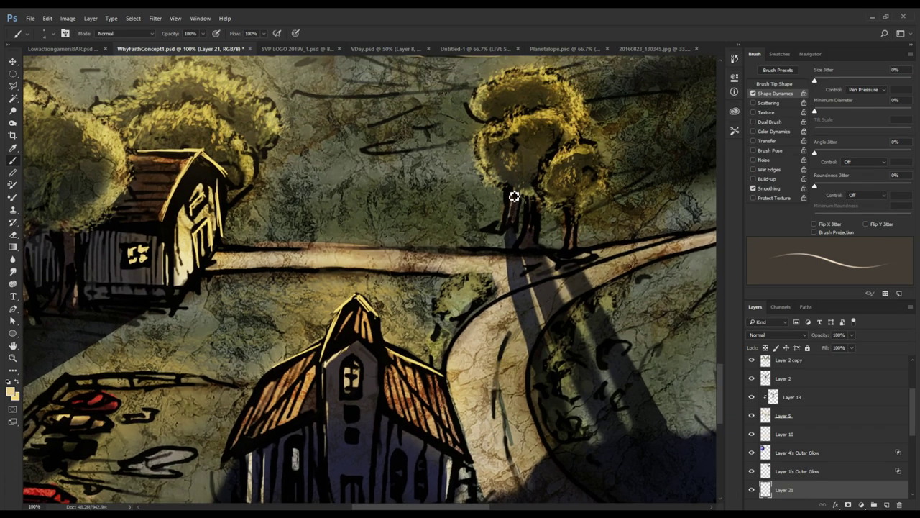
{"action": "mouse_move", "coordinate": [512, 198]}
{"action": "left_mouse_down"}
{"action": "mouse_move", "coordinate": [506, 222]}
{"action": "mouse_move", "coordinate": [528, 219]}
{"action": "mouse_move", "coordinate": [525, 233]}
{"action": "mouse_move", "coordinate": [568, 242]}
{"action": "mouse_move", "coordinate": [568, 309]}
{"action": "mouse_move", "coordinate": [637, 218]}
{"action": "mouse_move", "coordinate": [640, 225]}
{"action": "left_mouse_up"}
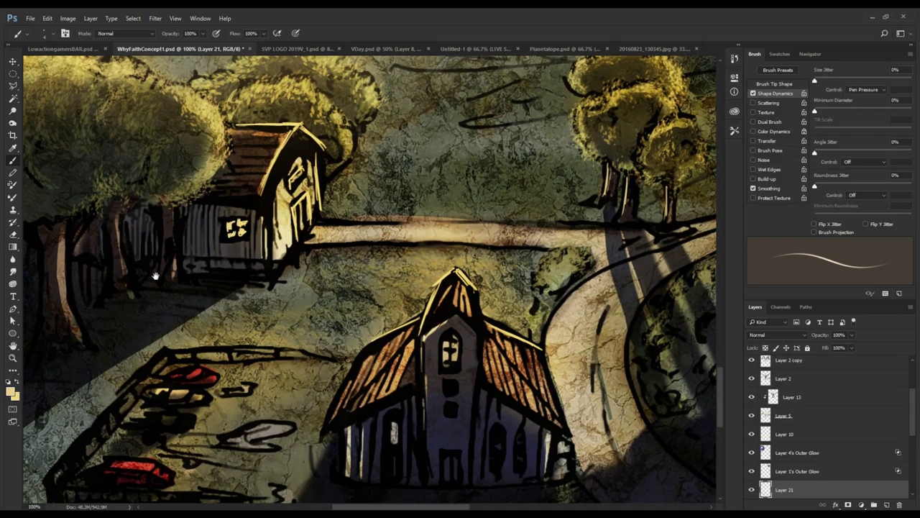
{"action": "mouse_move", "coordinate": [175, 208]}
{"action": "left_mouse_down"}
{"action": "mouse_move", "coordinate": [290, 147]}
{"action": "mouse_move", "coordinate": [261, 261]}
{"action": "mouse_move", "coordinate": [267, 213]}
{"action": "mouse_move", "coordinate": [241, 258]}
{"action": "left_mouse_up"}
{"action": "left_click_drag", "start_coordinate": [224, 275], "coordinate": [245, 224]}
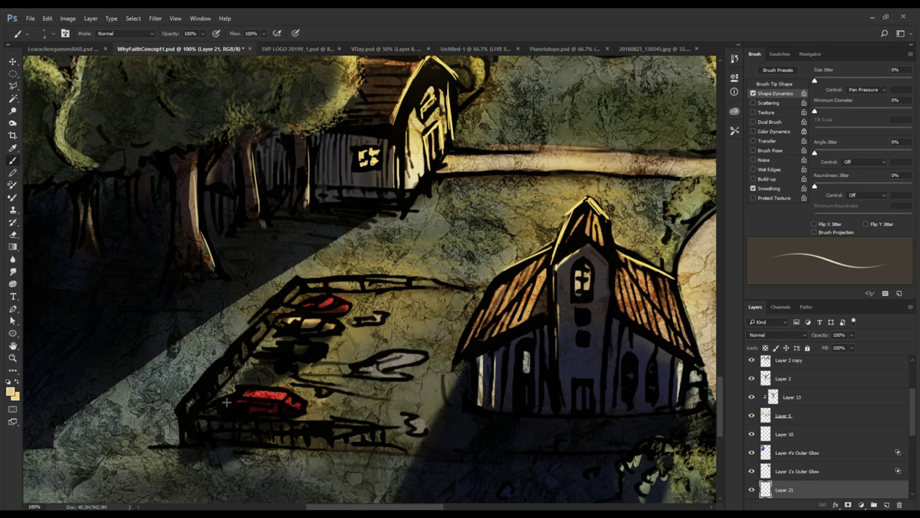
{"action": "left_click_drag", "start_coordinate": [196, 159], "coordinate": [200, 227]}
{"action": "left_click_drag", "start_coordinate": [395, 283], "coordinate": [380, 364]}
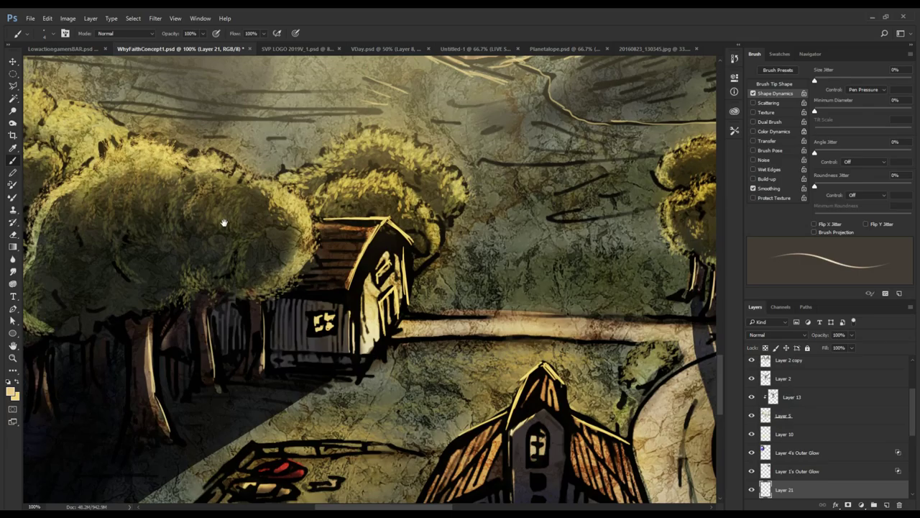
- Continue the thin trunk and branch highlights through the trees at the forest's far left side
{"action": "left_click_drag", "start_coordinate": [193, 240], "coordinate": [225, 184]}
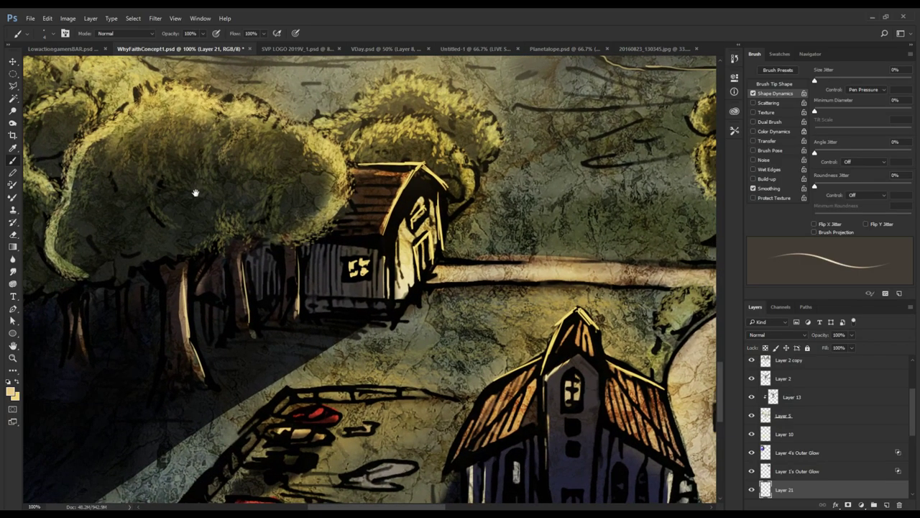
{"action": "left_click_drag", "start_coordinate": [152, 312], "coordinate": [175, 233]}
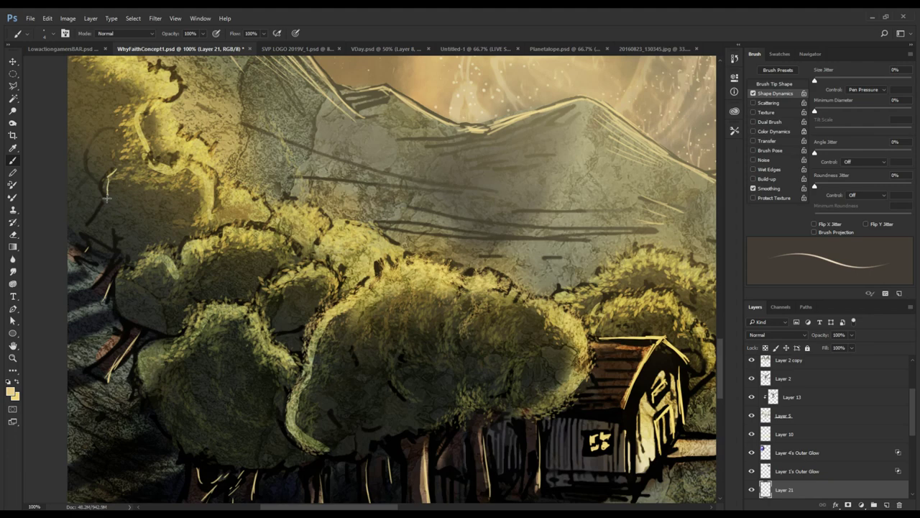
{"action": "left_click_drag", "start_coordinate": [104, 201], "coordinate": [137, 196]}
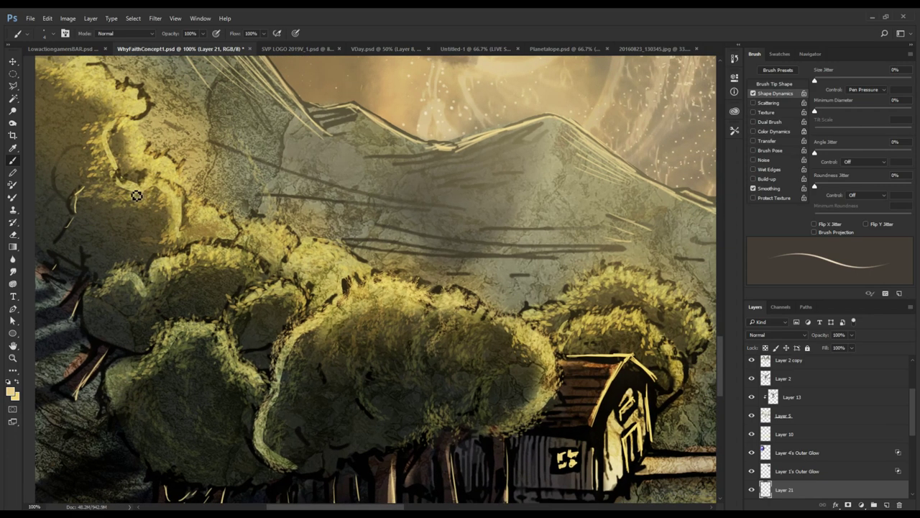
{"action": "left_click_drag", "start_coordinate": [231, 289], "coordinate": [175, 197]}
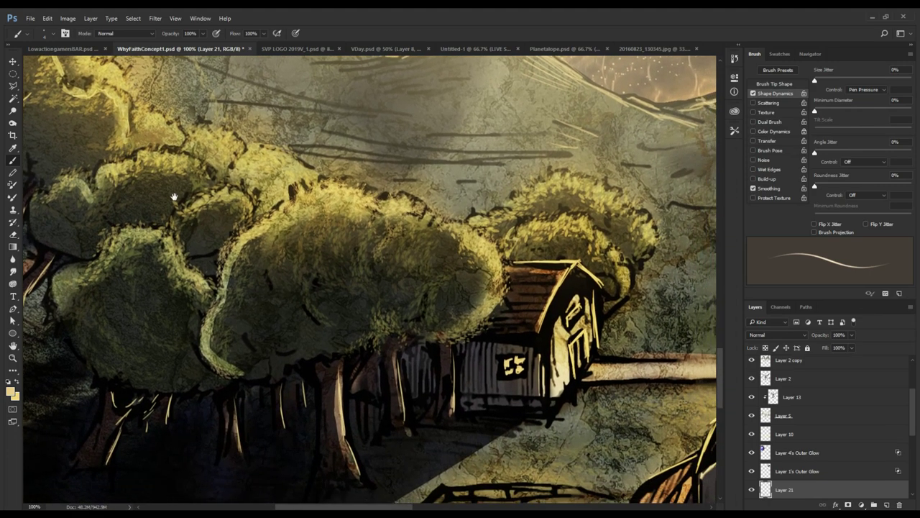
- Add light plank lines to the wooden house's roof and more highlight strokes to the church roof's left slope
{"action": "mouse_move", "coordinate": [314, 316]}
{"action": "left_mouse_down"}
{"action": "mouse_move", "coordinate": [148, 230]}
{"action": "mouse_move", "coordinate": [110, 191]}
{"action": "left_mouse_up"}
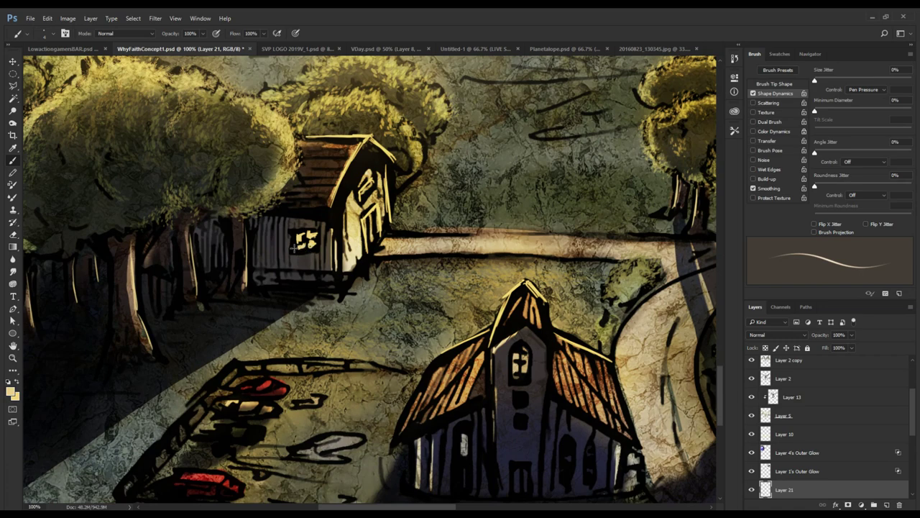
{"action": "left_click_drag", "start_coordinate": [389, 188], "coordinate": [320, 282]}
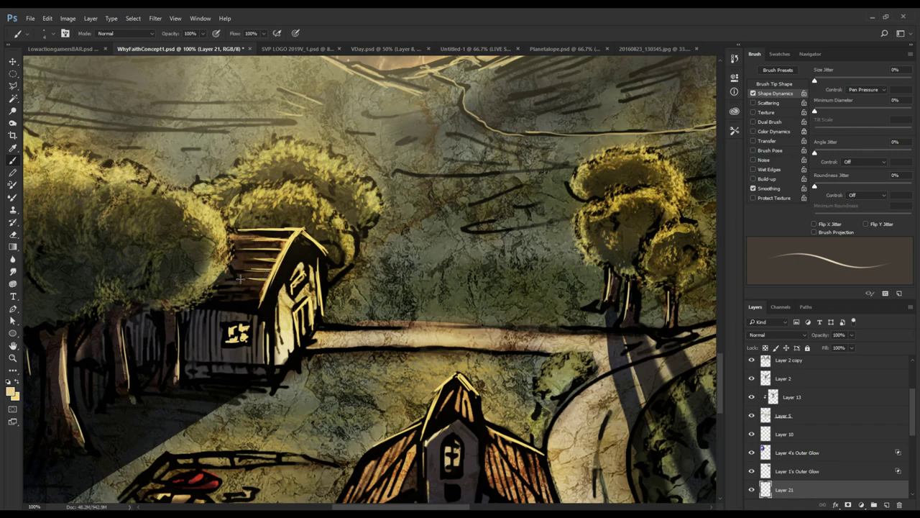
{"action": "left_click_drag", "start_coordinate": [432, 319], "coordinate": [448, 207]}
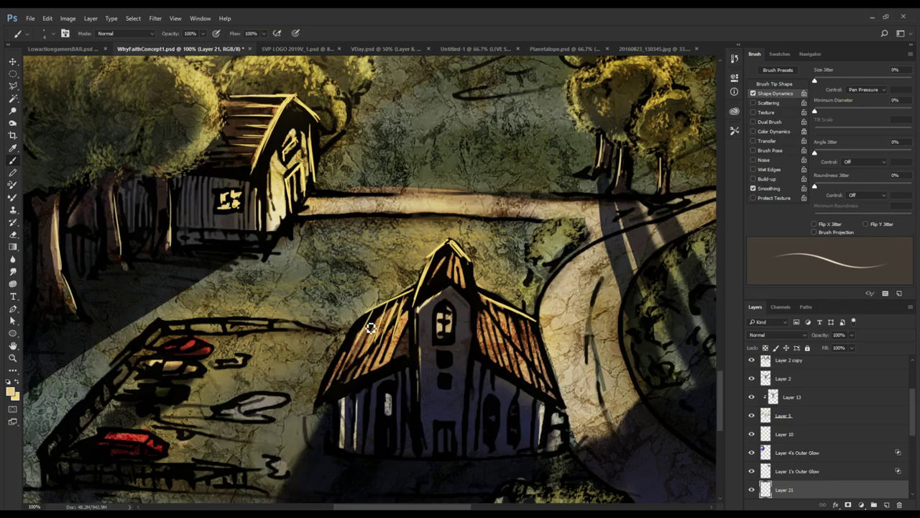
{"action": "left_click_drag", "start_coordinate": [375, 312], "coordinate": [357, 321]}
- Paint light yellow highlights on the upper red car's front edge, hood and window frame in the parking lot
{"action": "left_click_drag", "start_coordinate": [310, 357], "coordinate": [417, 283]}
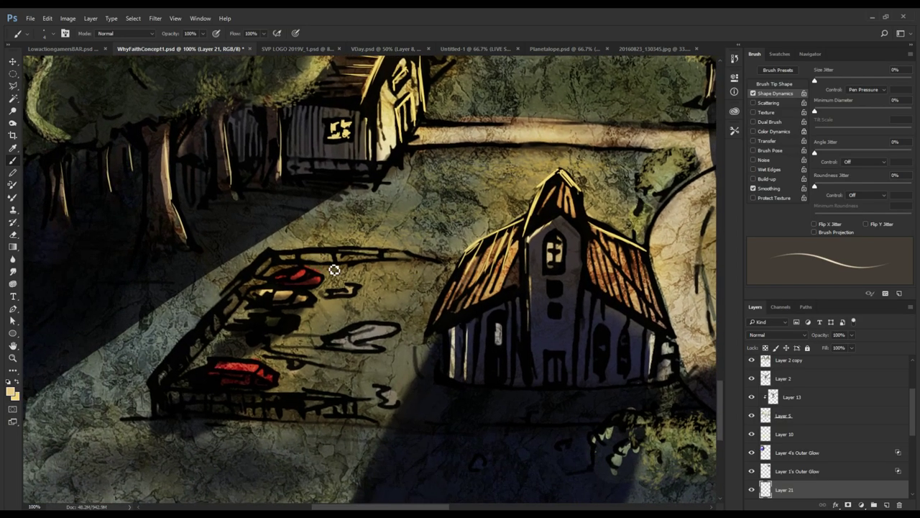
{"action": "mouse_move", "coordinate": [322, 276]}
{"action": "left_mouse_down"}
{"action": "mouse_move", "coordinate": [313, 302]}
{"action": "mouse_move", "coordinate": [291, 309]}
{"action": "mouse_move", "coordinate": [340, 314]}
{"action": "left_mouse_up"}
{"action": "key", "text": "z"}
{"action": "left_click", "coordinate": [315, 300]}
{"action": "left_click", "coordinate": [316, 301]}
{"action": "left_click", "coordinate": [346, 296]}
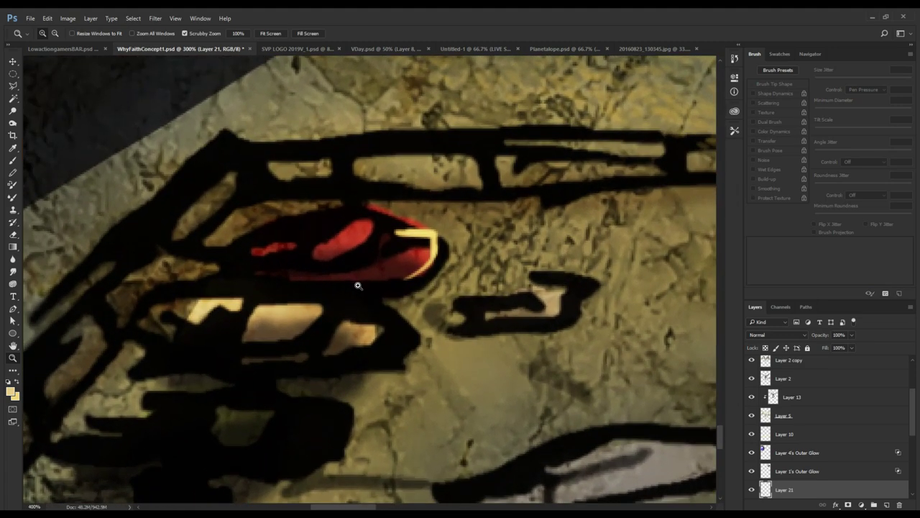
{"action": "left_click_drag", "start_coordinate": [395, 225], "coordinate": [389, 226]}
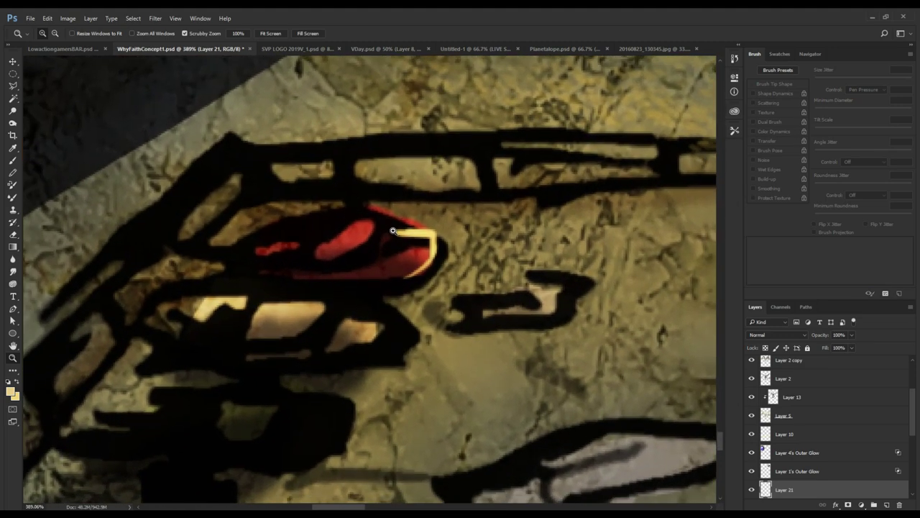
{"action": "key", "text": "b"}
{"action": "mouse_move", "coordinate": [404, 234]}
{"action": "left_mouse_down"}
{"action": "mouse_move", "coordinate": [382, 205]}
{"action": "mouse_move", "coordinate": [418, 231]}
{"action": "mouse_move", "coordinate": [407, 227]}
{"action": "mouse_move", "coordinate": [409, 215]}
{"action": "mouse_move", "coordinate": [390, 245]}
{"action": "left_mouse_up"}
{"action": "mouse_move", "coordinate": [371, 214]}
{"action": "left_mouse_down"}
{"action": "mouse_move", "coordinate": [404, 278]}
{"action": "mouse_move", "coordinate": [409, 269]}
{"action": "mouse_move", "coordinate": [407, 308]}
{"action": "left_mouse_up"}
{"action": "mouse_move", "coordinate": [392, 262]}
{"action": "left_mouse_down"}
{"action": "mouse_move", "coordinate": [373, 269]}
{"action": "mouse_move", "coordinate": [360, 296]}
{"action": "mouse_move", "coordinate": [414, 257]}
{"action": "left_mouse_up"}
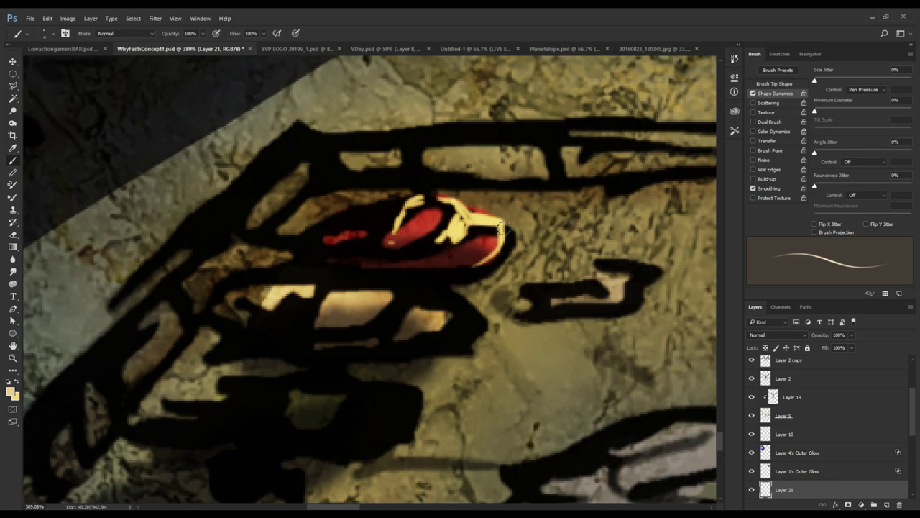
- Using colours sampled from the picture, repaint the upper car's front in red, add a black front wheel and retouch the ground beside it
{"action": "left_click", "coordinate": [494, 236], "text": "alt"}
{"action": "mouse_move", "coordinate": [503, 229]}
{"action": "left_mouse_down"}
{"action": "mouse_move", "coordinate": [488, 268]}
{"action": "mouse_move", "coordinate": [476, 254]}
{"action": "mouse_move", "coordinate": [502, 262]}
{"action": "mouse_move", "coordinate": [489, 264]}
{"action": "mouse_move", "coordinate": [492, 251]}
{"action": "mouse_move", "coordinate": [499, 272]}
{"action": "mouse_move", "coordinate": [443, 269]}
{"action": "mouse_move", "coordinate": [493, 254]}
{"action": "mouse_move", "coordinate": [462, 282]}
{"action": "mouse_move", "coordinate": [485, 276]}
{"action": "mouse_move", "coordinate": [476, 268]}
{"action": "mouse_move", "coordinate": [479, 294]}
{"action": "mouse_move", "coordinate": [473, 269]}
{"action": "mouse_move", "coordinate": [455, 275]}
{"action": "mouse_move", "coordinate": [451, 205]}
{"action": "left_mouse_up"}
{"action": "left_click", "coordinate": [473, 257], "text": "alt"}
{"action": "left_click", "coordinate": [467, 263], "text": "alt"}
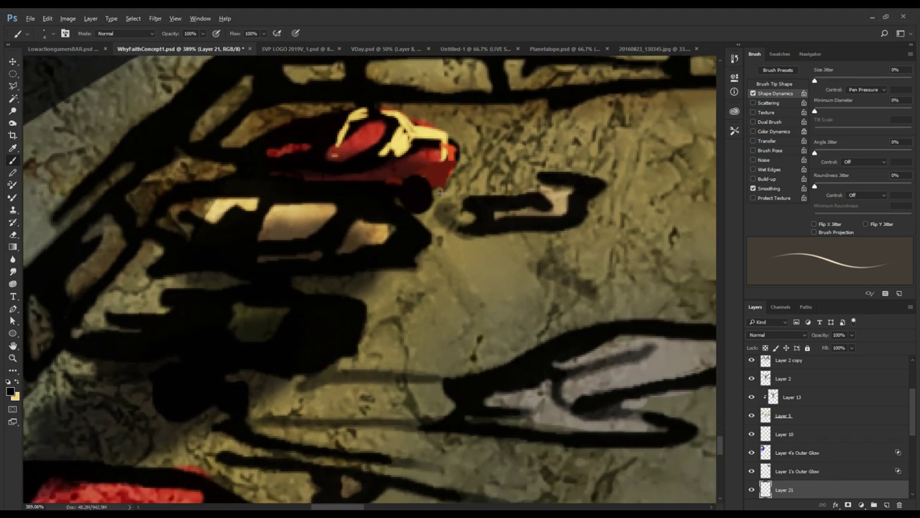
{"action": "left_click", "coordinate": [434, 209], "text": "alt"}
{"action": "left_click_drag", "start_coordinate": [451, 183], "coordinate": [422, 216]}
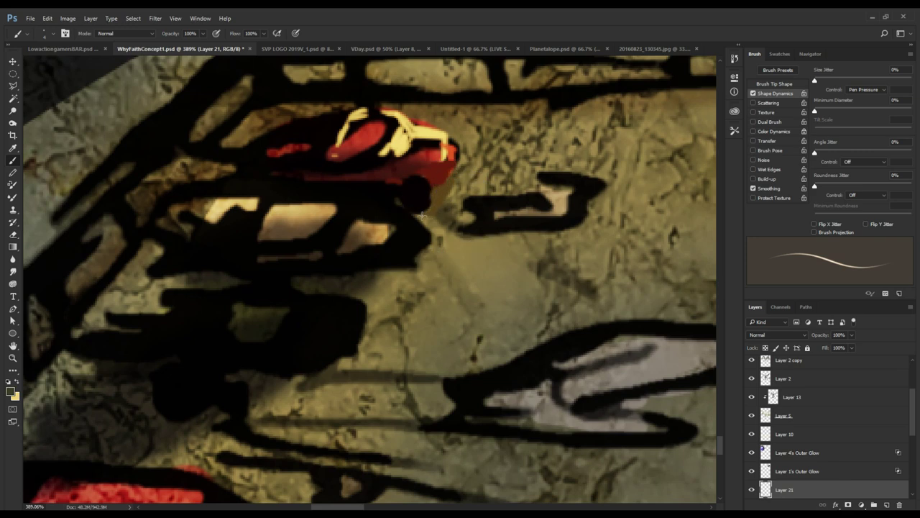
{"action": "left_click_drag", "start_coordinate": [450, 185], "coordinate": [401, 275]}
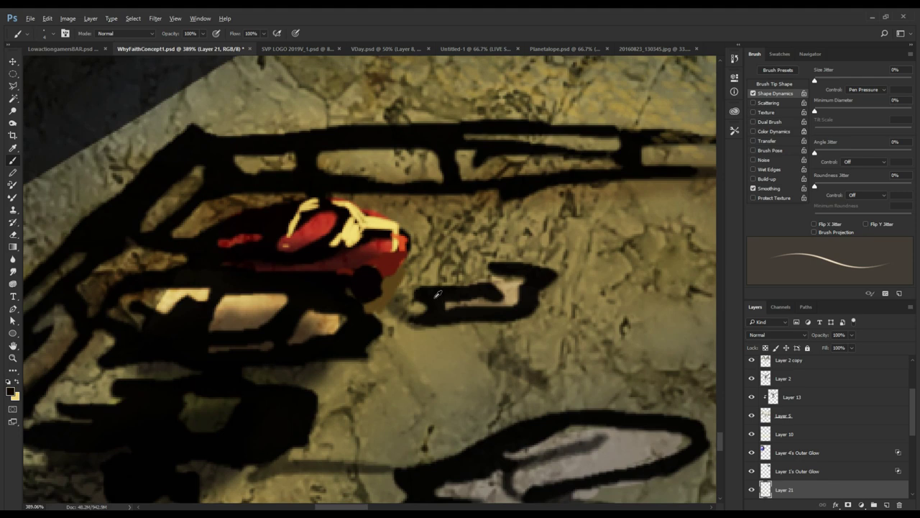
- Add sampled light yellow highlights to the red car's front wheel and below its side window, then refine them with sampled black
{"action": "left_click", "coordinate": [393, 230], "text": "alt"}
{"action": "left_click", "coordinate": [386, 220], "text": "alt"}
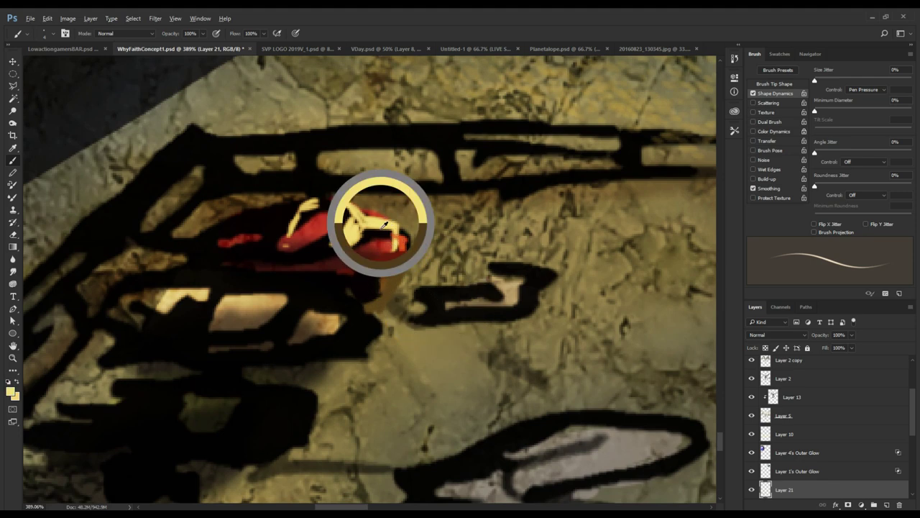
{"action": "mouse_move", "coordinate": [380, 274]}
{"action": "left_mouse_down"}
{"action": "mouse_move", "coordinate": [452, 206]}
{"action": "mouse_move", "coordinate": [429, 203]}
{"action": "left_mouse_up"}
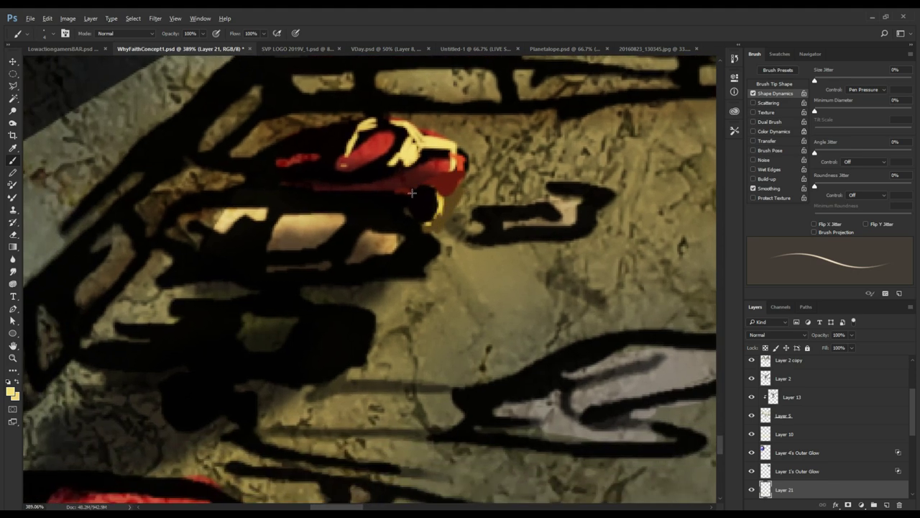
{"action": "left_click", "coordinate": [409, 154], "text": "alt"}
{"action": "mouse_move", "coordinate": [382, 165]}
{"action": "left_mouse_down"}
{"action": "mouse_move", "coordinate": [375, 198]}
{"action": "mouse_move", "coordinate": [386, 214]}
{"action": "mouse_move", "coordinate": [405, 197]}
{"action": "mouse_move", "coordinate": [374, 241]}
{"action": "left_mouse_up"}
{"action": "left_click", "coordinate": [382, 199], "text": "alt"}
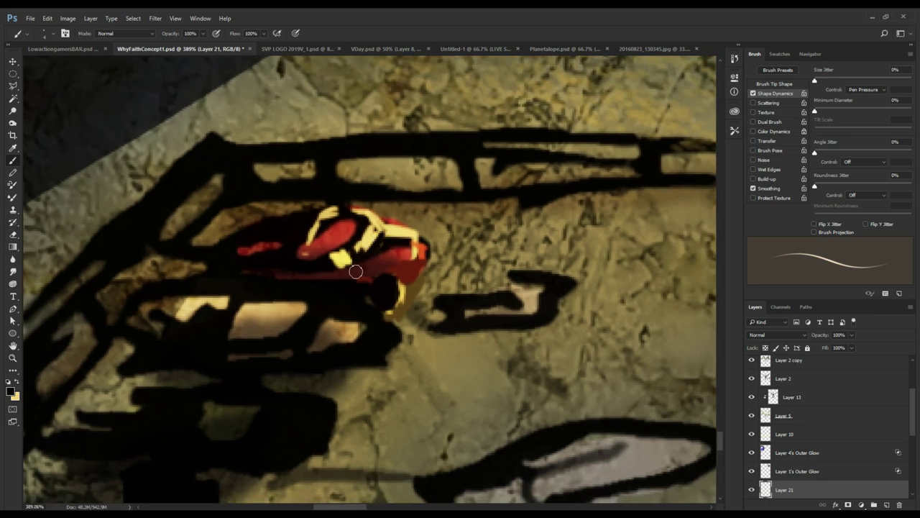
{"action": "mouse_move", "coordinate": [355, 271]}
{"action": "left_mouse_down"}
{"action": "mouse_move", "coordinate": [332, 267]}
{"action": "mouse_move", "coordinate": [318, 236]}
{"action": "mouse_move", "coordinate": [339, 240]}
{"action": "mouse_move", "coordinate": [316, 240]}
{"action": "mouse_move", "coordinate": [411, 185]}
{"action": "left_mouse_up"}
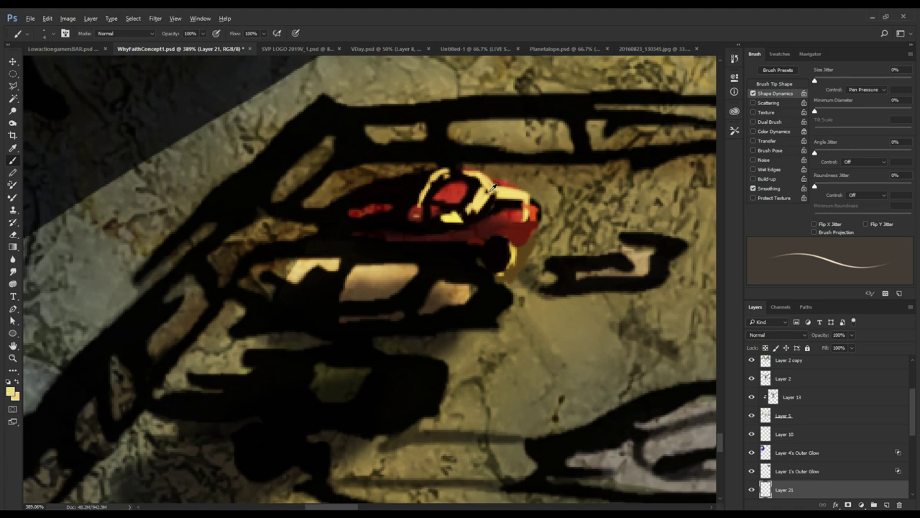
- Paint light yellow highlights on the red car's rear and on the windshield and hood of the tan car below it
{"action": "mouse_move", "coordinate": [415, 190]}
{"action": "left_mouse_down"}
{"action": "mouse_move", "coordinate": [354, 194]}
{"action": "mouse_move", "coordinate": [366, 193]}
{"action": "mouse_move", "coordinate": [341, 223]}
{"action": "mouse_move", "coordinate": [392, 232]}
{"action": "mouse_move", "coordinate": [410, 182]}
{"action": "mouse_move", "coordinate": [421, 156]}
{"action": "left_mouse_up"}
{"action": "mouse_move", "coordinate": [416, 208]}
{"action": "left_mouse_down"}
{"action": "mouse_move", "coordinate": [384, 235]}
{"action": "mouse_move", "coordinate": [406, 229]}
{"action": "mouse_move", "coordinate": [386, 253]}
{"action": "mouse_move", "coordinate": [393, 236]}
{"action": "left_mouse_up"}
{"action": "scroll", "coordinate": [393, 235], "scroll_direction": "up", "scroll_amount": 2}
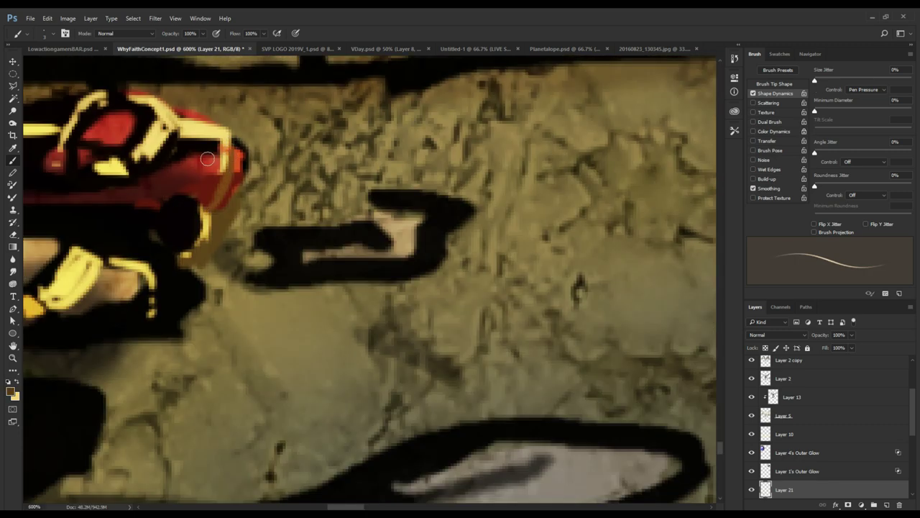
- Redraw the upper red car's front edge in sampled black and paint a sampled red wheel arch around its front wheel
{"action": "left_click", "coordinate": [205, 145], "text": "alt"}
{"action": "mouse_move", "coordinate": [235, 142]}
{"action": "left_mouse_down"}
{"action": "mouse_move", "coordinate": [219, 201]}
{"action": "mouse_move", "coordinate": [239, 148]}
{"action": "mouse_move", "coordinate": [243, 160]}
{"action": "left_mouse_up"}
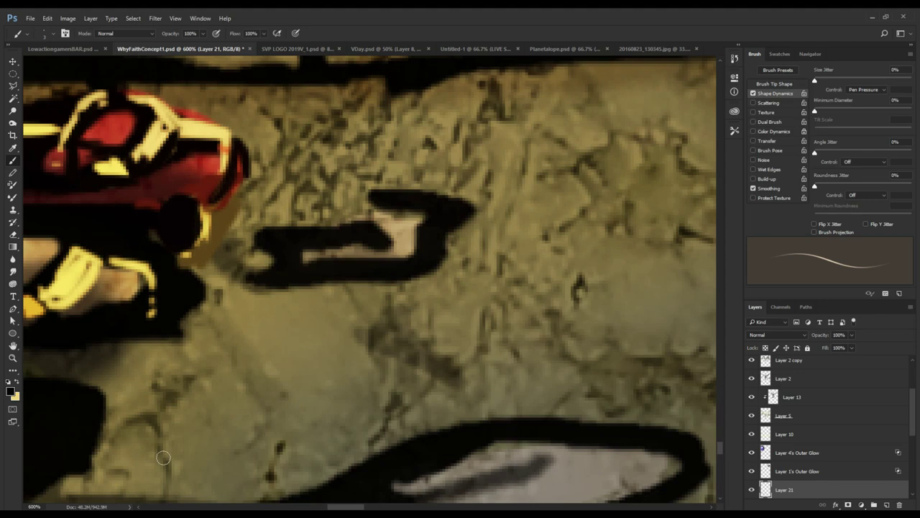
{"action": "scroll", "coordinate": [209, 291], "scroll_direction": "up", "scroll_amount": 5}
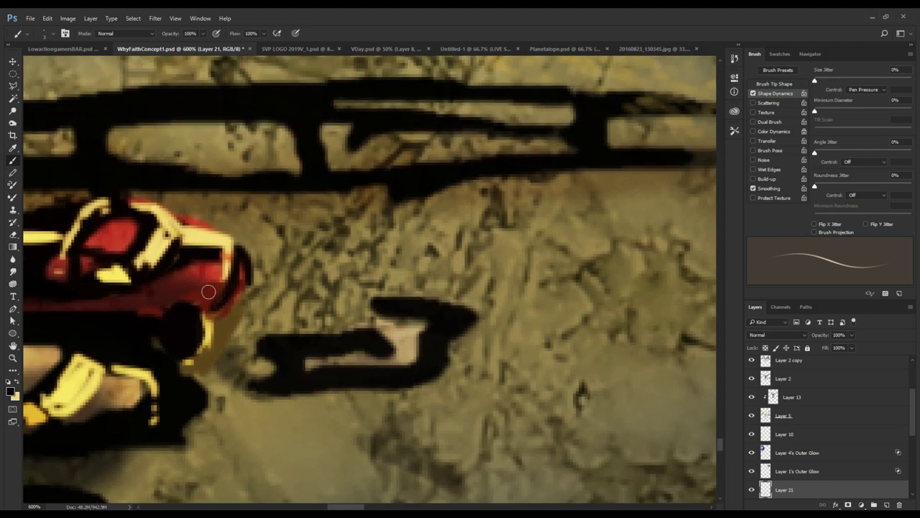
{"action": "mouse_move", "coordinate": [208, 291]}
{"action": "left_mouse_down"}
{"action": "mouse_move", "coordinate": [219, 324]}
{"action": "mouse_move", "coordinate": [248, 277]}
{"action": "mouse_move", "coordinate": [237, 317]}
{"action": "mouse_move", "coordinate": [240, 291]}
{"action": "mouse_move", "coordinate": [211, 317]}
{"action": "mouse_move", "coordinate": [256, 217]}
{"action": "mouse_move", "coordinate": [219, 221]}
{"action": "mouse_move", "coordinate": [268, 225]}
{"action": "mouse_move", "coordinate": [282, 266]}
{"action": "mouse_move", "coordinate": [234, 228]}
{"action": "mouse_move", "coordinate": [163, 228]}
{"action": "left_mouse_up"}
{"action": "left_click", "coordinate": [260, 227], "text": "alt"}
{"action": "mouse_move", "coordinate": [218, 222]}
{"action": "left_mouse_down"}
{"action": "mouse_move", "coordinate": [260, 221]}
{"action": "mouse_move", "coordinate": [368, 179]}
{"action": "mouse_move", "coordinate": [389, 230]}
{"action": "mouse_move", "coordinate": [440, 243]}
{"action": "left_mouse_up"}
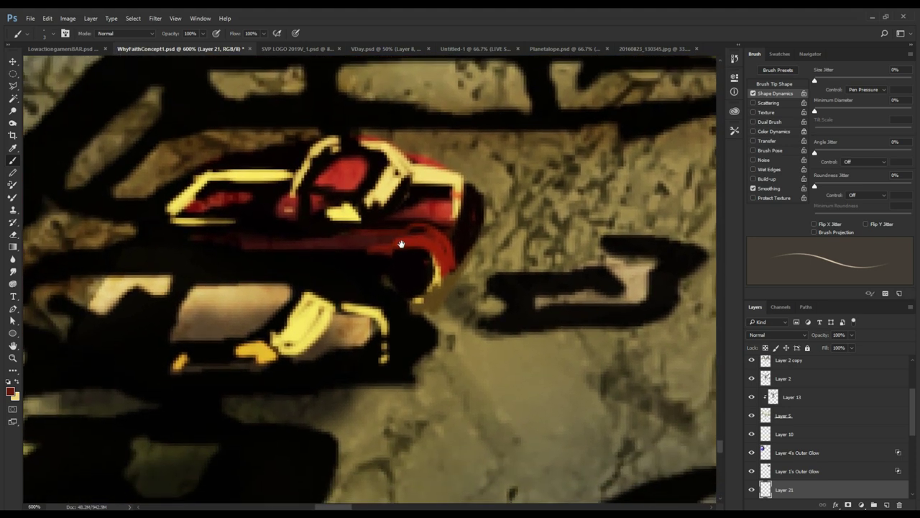
- Add small marks in sampled brown to the front end of the upper red car
{"action": "left_click", "coordinate": [439, 185], "text": "alt"}
{"action": "left_click_drag", "start_coordinate": [474, 189], "coordinate": [470, 197]}
{"action": "left_click_drag", "start_coordinate": [464, 228], "coordinate": [460, 240]}
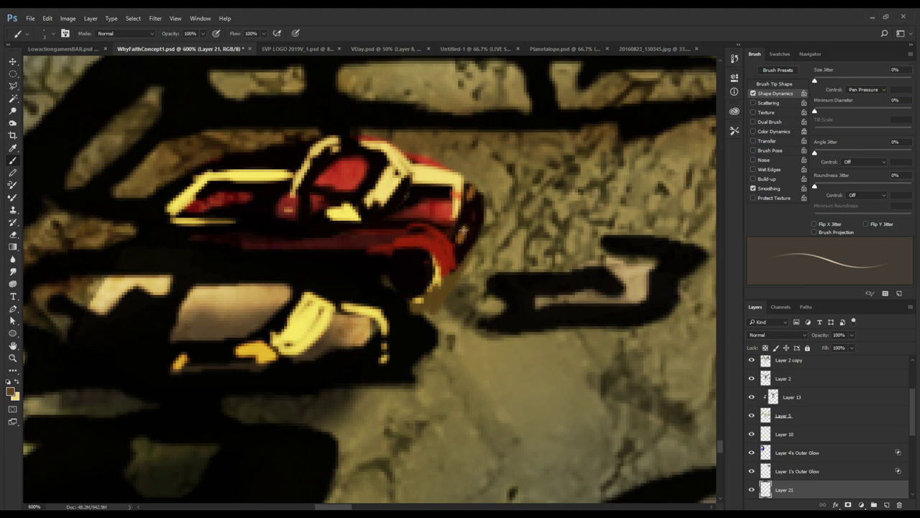
{"action": "left_click_drag", "start_coordinate": [467, 189], "coordinate": [536, 194]}
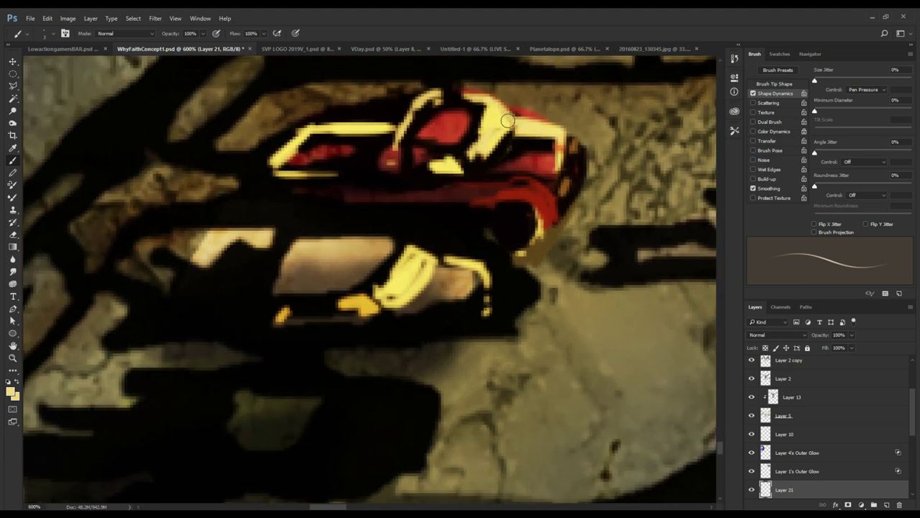
- Paint orange highlights on the upper red car's window, hood and rear side, and trace its roof in light yellow
{"action": "left_click_drag", "start_coordinate": [499, 144], "coordinate": [443, 271]}
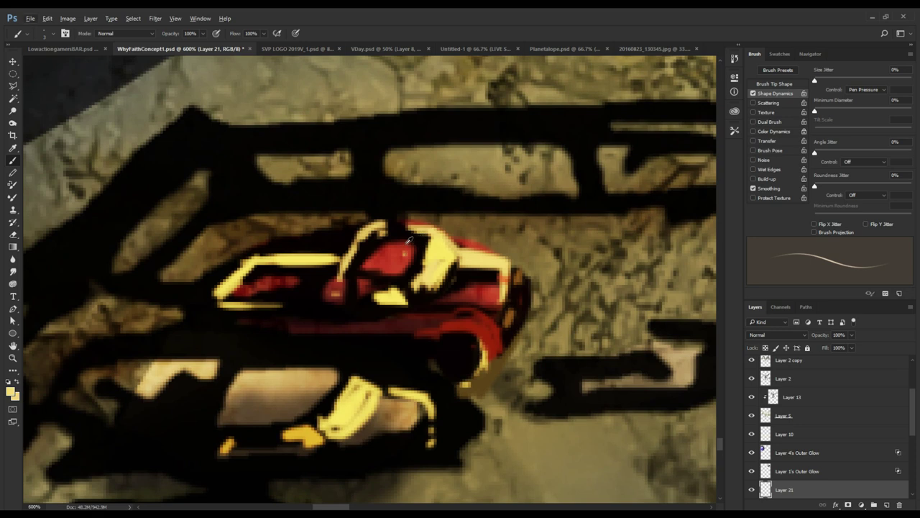
{"action": "left_click", "coordinate": [408, 240], "text": "alt"}
{"action": "mouse_move", "coordinate": [407, 237]}
{"action": "left_mouse_down"}
{"action": "mouse_move", "coordinate": [421, 236]}
{"action": "mouse_move", "coordinate": [404, 271]}
{"action": "left_mouse_up"}
{"action": "mouse_move", "coordinate": [489, 263]}
{"action": "left_mouse_down"}
{"action": "mouse_move", "coordinate": [530, 188]}
{"action": "mouse_move", "coordinate": [495, 206]}
{"action": "mouse_move", "coordinate": [535, 202]}
{"action": "mouse_move", "coordinate": [515, 209]}
{"action": "mouse_move", "coordinate": [429, 199]}
{"action": "mouse_move", "coordinate": [447, 163]}
{"action": "mouse_move", "coordinate": [430, 164]}
{"action": "mouse_move", "coordinate": [444, 175]}
{"action": "mouse_move", "coordinate": [402, 171]}
{"action": "mouse_move", "coordinate": [370, 193]}
{"action": "mouse_move", "coordinate": [284, 200]}
{"action": "mouse_move", "coordinate": [447, 153]}
{"action": "mouse_move", "coordinate": [446, 124]}
{"action": "left_mouse_up"}
{"action": "mouse_move", "coordinate": [397, 170]}
{"action": "left_mouse_down"}
{"action": "mouse_move", "coordinate": [277, 230]}
{"action": "mouse_move", "coordinate": [272, 197]}
{"action": "left_mouse_up"}
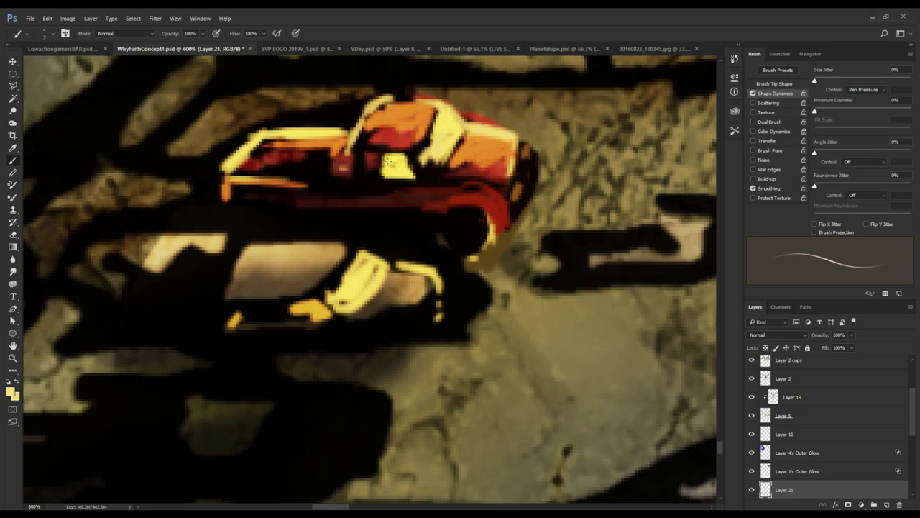
{"action": "left_click_drag", "start_coordinate": [422, 146], "coordinate": [341, 259]}
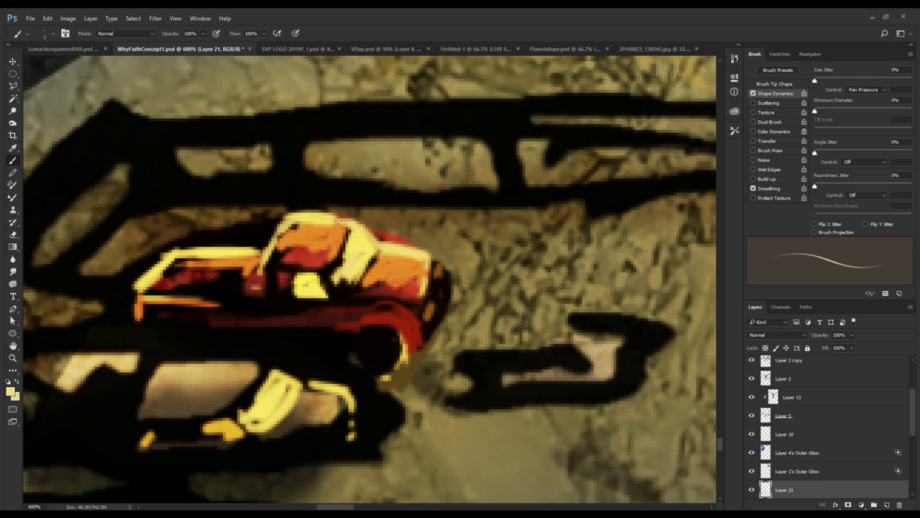
{"action": "left_click_drag", "start_coordinate": [296, 292], "coordinate": [379, 163]}
- Outline the tan car's roof, rear, front edge and wheels with light yellow strokes
{"action": "mouse_move", "coordinate": [353, 245]}
{"action": "left_mouse_down"}
{"action": "mouse_move", "coordinate": [353, 235]}
{"action": "mouse_move", "coordinate": [337, 271]}
{"action": "left_mouse_up"}
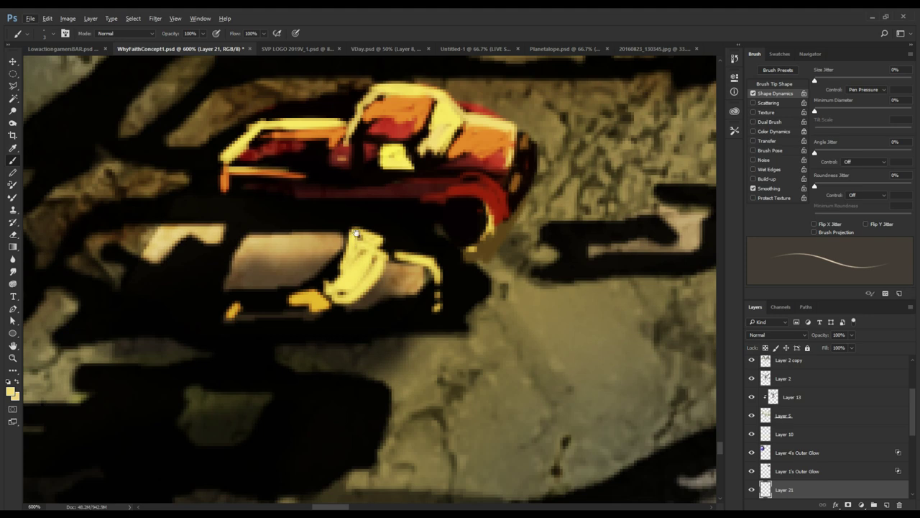
{"action": "mouse_move", "coordinate": [355, 233]}
{"action": "left_mouse_down"}
{"action": "mouse_move", "coordinate": [242, 230]}
{"action": "mouse_move", "coordinate": [227, 270]}
{"action": "mouse_move", "coordinate": [200, 261]}
{"action": "mouse_move", "coordinate": [177, 316]}
{"action": "mouse_move", "coordinate": [186, 319]}
{"action": "mouse_move", "coordinate": [275, 204]}
{"action": "mouse_move", "coordinate": [199, 236]}
{"action": "left_mouse_up"}
{"action": "left_click_drag", "start_coordinate": [458, 205], "coordinate": [445, 223]}
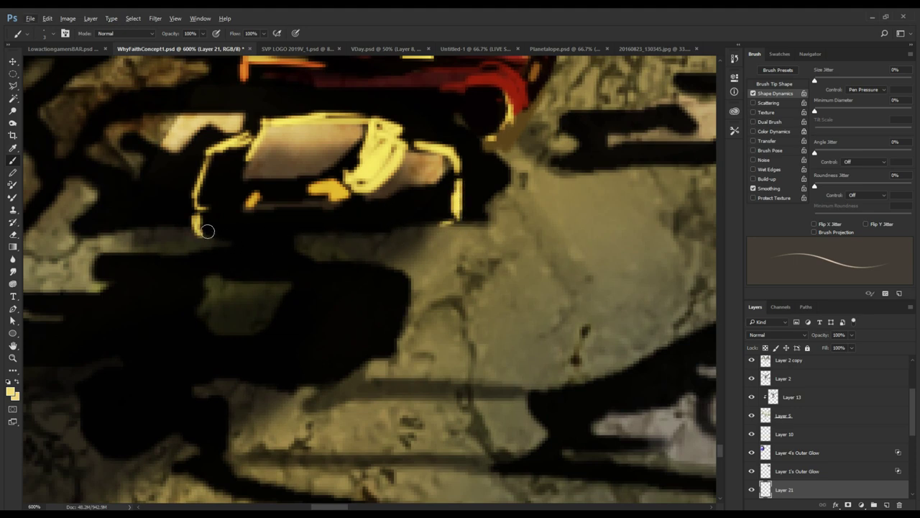
{"action": "mouse_move", "coordinate": [208, 228]}
{"action": "left_mouse_down"}
{"action": "mouse_move", "coordinate": [252, 228]}
{"action": "mouse_move", "coordinate": [243, 245]}
{"action": "left_mouse_up"}
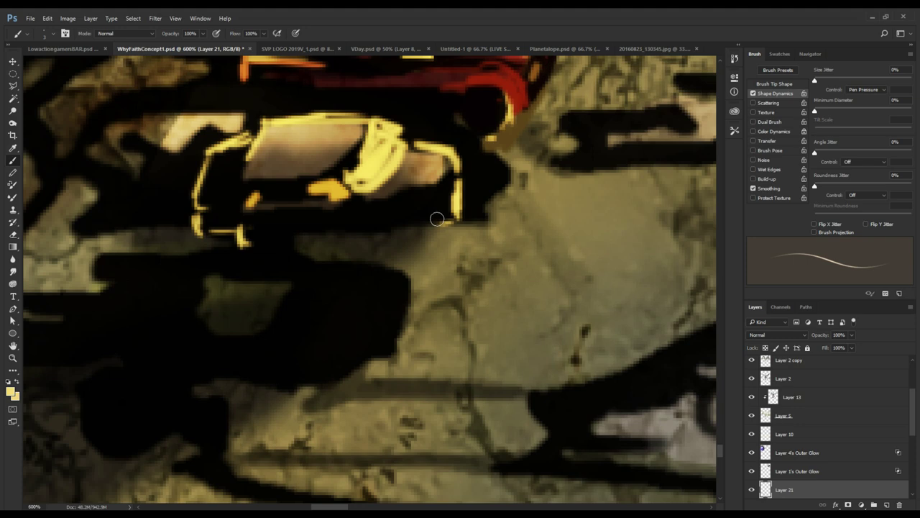
{"action": "mouse_move", "coordinate": [437, 219]}
{"action": "left_mouse_down"}
{"action": "mouse_move", "coordinate": [408, 243]}
{"action": "mouse_move", "coordinate": [417, 242]}
{"action": "mouse_move", "coordinate": [252, 240]}
{"action": "left_mouse_up"}
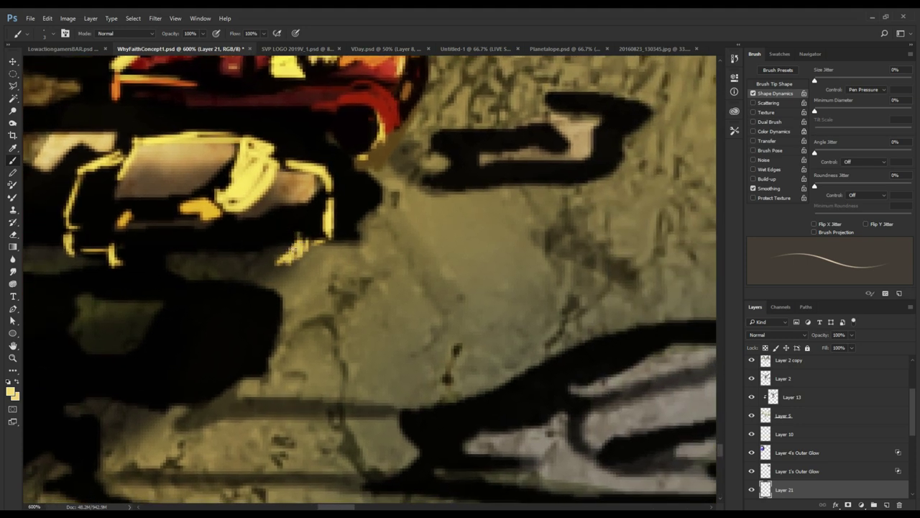
{"action": "mouse_move", "coordinate": [282, 236]}
{"action": "left_mouse_down"}
{"action": "mouse_move", "coordinate": [293, 228]}
{"action": "mouse_move", "coordinate": [298, 239]}
{"action": "left_mouse_up"}
{"action": "left_click_drag", "start_coordinate": [120, 235], "coordinate": [112, 251]}
- Add light yellow highlights to the lower red car's window frame, hood, front edge and wheels
{"action": "left_click_drag", "start_coordinate": [169, 278], "coordinate": [399, 173]}
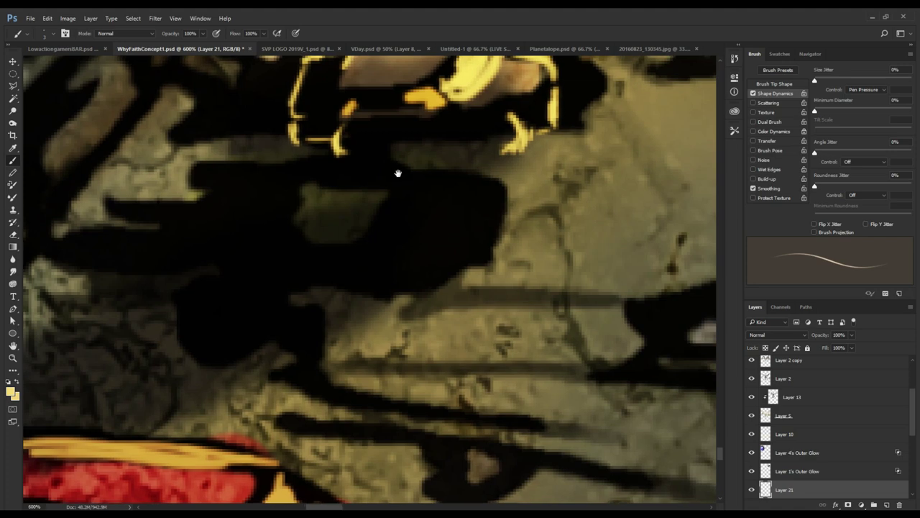
{"action": "left_click_drag", "start_coordinate": [310, 275], "coordinate": [344, 187]}
{"action": "mouse_move", "coordinate": [162, 430]}
{"action": "left_mouse_down"}
{"action": "mouse_move", "coordinate": [357, 193]}
{"action": "mouse_move", "coordinate": [335, 233]}
{"action": "left_mouse_up"}
{"action": "mouse_move", "coordinate": [474, 168]}
{"action": "left_mouse_down"}
{"action": "mouse_move", "coordinate": [447, 220]}
{"action": "mouse_move", "coordinate": [438, 172]}
{"action": "mouse_move", "coordinate": [501, 198]}
{"action": "mouse_move", "coordinate": [495, 177]}
{"action": "mouse_move", "coordinate": [507, 202]}
{"action": "mouse_move", "coordinate": [574, 236]}
{"action": "mouse_move", "coordinate": [565, 292]}
{"action": "mouse_move", "coordinate": [521, 302]}
{"action": "left_mouse_up"}
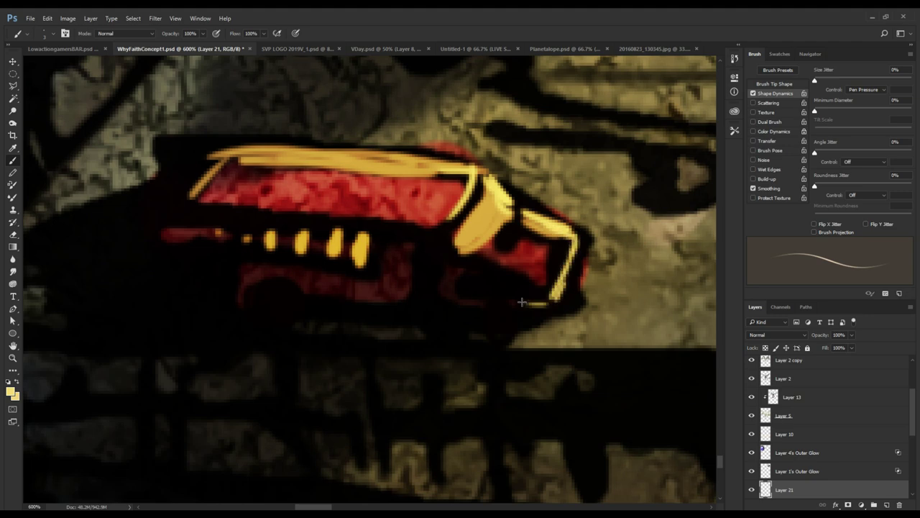
{"action": "mouse_move", "coordinate": [436, 194]}
{"action": "left_mouse_down"}
{"action": "mouse_move", "coordinate": [436, 290]}
{"action": "mouse_move", "coordinate": [472, 161]}
{"action": "left_mouse_up"}
{"action": "left_click_drag", "start_coordinate": [538, 266], "coordinate": [528, 299]}
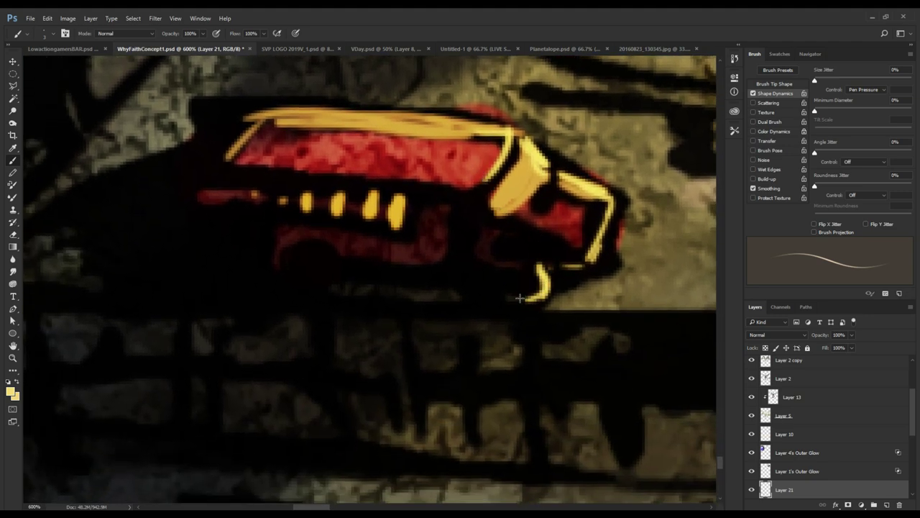
{"action": "left_click_drag", "start_coordinate": [320, 251], "coordinate": [320, 279]}
{"action": "left_click_drag", "start_coordinate": [360, 167], "coordinate": [220, 179]}
- Look over the parking lot and its cars at different zoom levels
{"action": "key", "text": "z"}
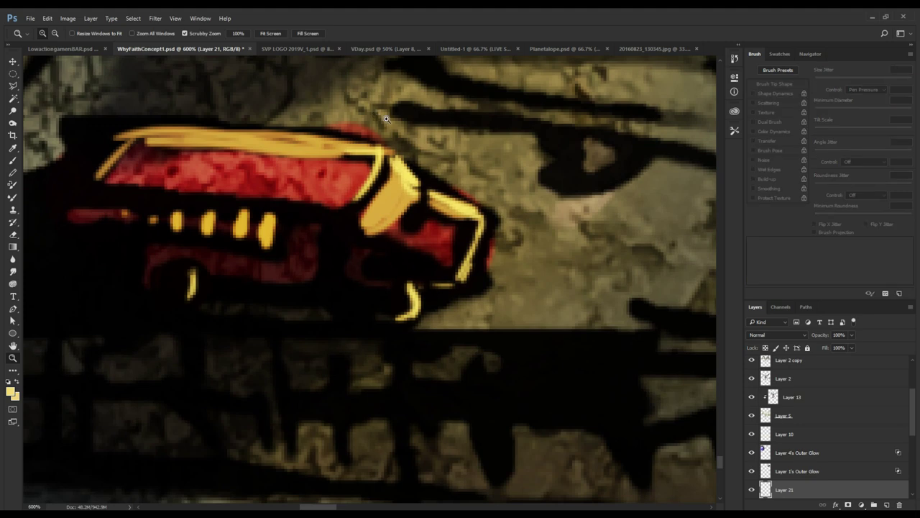
{"action": "left_click", "coordinate": [400, 122], "text": "alt"}
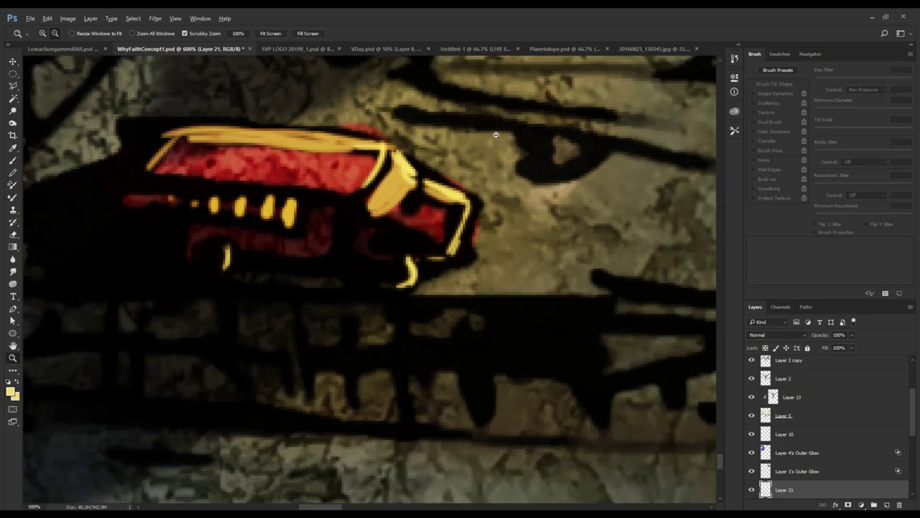
{"action": "left_click", "coordinate": [418, 135], "text": "alt"}
{"action": "left_click", "coordinate": [420, 135]}
{"action": "left_click", "coordinate": [419, 135]}
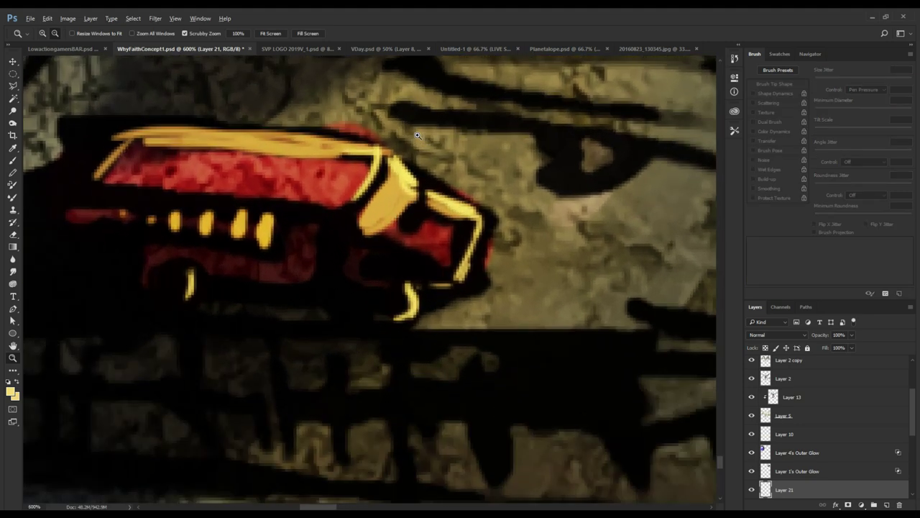
{"action": "left_click", "coordinate": [421, 135]}
{"action": "left_click", "coordinate": [431, 134]}
{"action": "left_click_drag", "start_coordinate": [442, 163], "coordinate": [338, 291]}
{"action": "left_click_drag", "start_coordinate": [467, 158], "coordinate": [397, 265]}
{"action": "left_click", "coordinate": [448, 222], "text": "alt"}
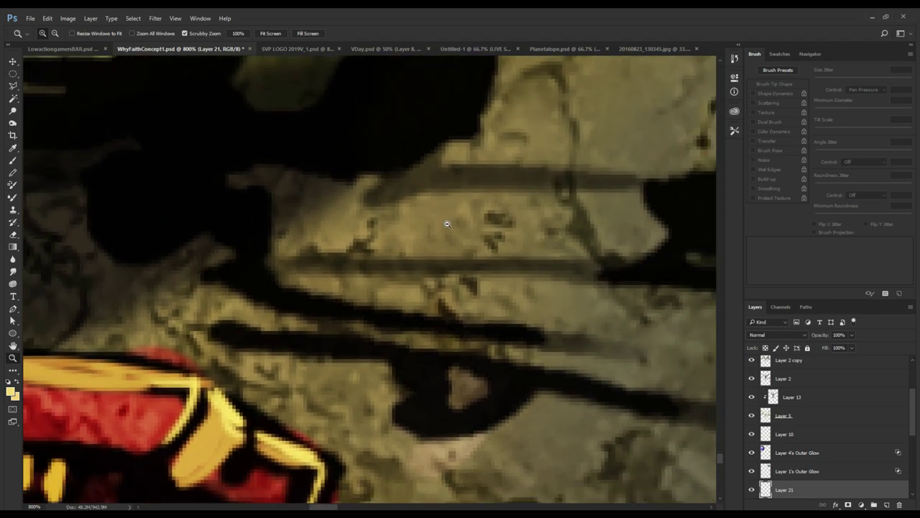
{"action": "left_click", "coordinate": [448, 222], "text": "alt"}
{"action": "left_click", "coordinate": [448, 222], "text": "alt"}
{"action": "left_click", "coordinate": [448, 222], "text": "alt"}
{"action": "left_click", "coordinate": [449, 222], "text": "alt"}
{"action": "left_click", "coordinate": [471, 215], "text": "alt"}
{"action": "left_click", "coordinate": [471, 216], "text": "alt"}
{"action": "left_click", "coordinate": [471, 216], "text": "alt"}
{"action": "left_click_drag", "start_coordinate": [471, 216], "coordinate": [340, 363]}
{"action": "left_click", "coordinate": [395, 314]}
{"action": "left_click", "coordinate": [398, 312]}
{"action": "left_click", "coordinate": [399, 311]}
{"action": "left_click", "coordinate": [399, 311]}
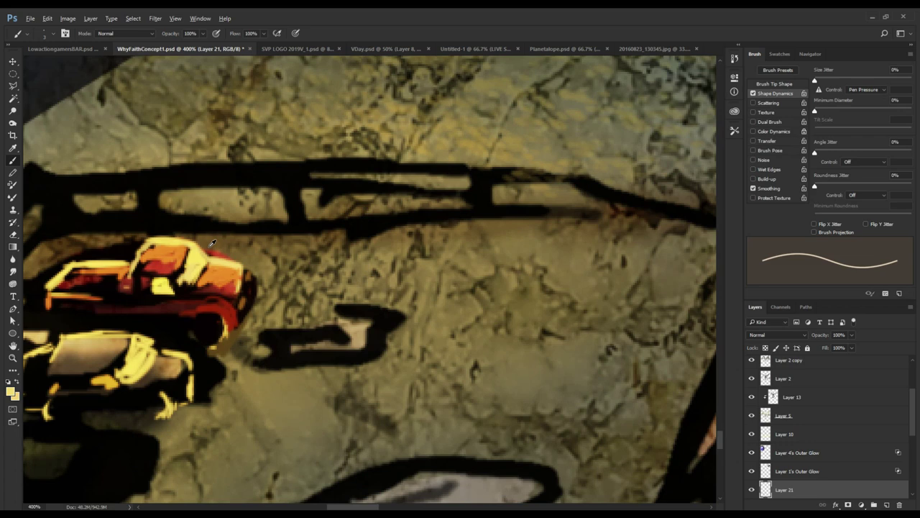
- With a thinner brush and sampled light yellow, paint highlights on the large grey vehicle and the small one above it
{"action": "left_click", "coordinate": [192, 260], "text": "alt"}
{"action": "mouse_move", "coordinate": [399, 311]}
{"action": "left_mouse_down"}
{"action": "mouse_move", "coordinate": [255, 209]}
{"action": "mouse_move", "coordinate": [249, 177]}
{"action": "left_mouse_up"}
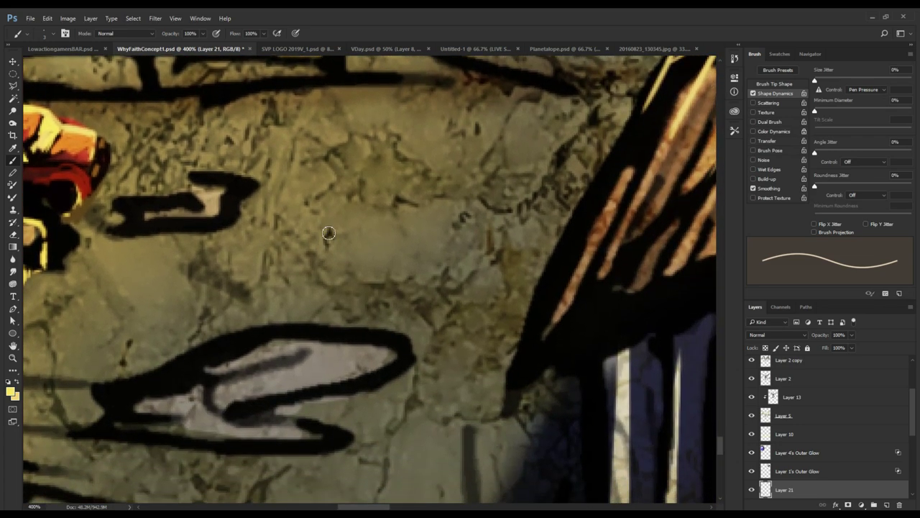
{"action": "key", "text": "bracketleft"}
{"action": "key", "text": "bracketleft"}
{"action": "key", "text": "bracketleft"}
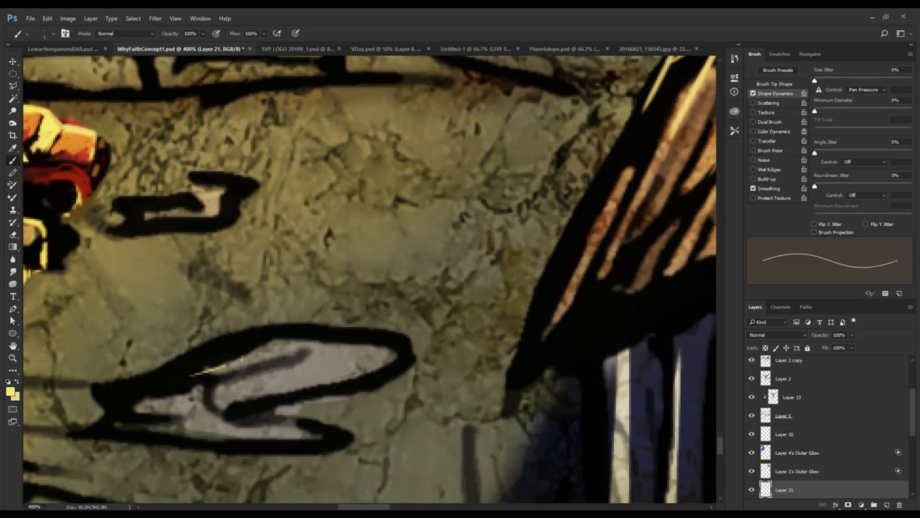
{"action": "mouse_move", "coordinate": [191, 374]}
{"action": "left_mouse_down"}
{"action": "mouse_move", "coordinate": [310, 339]}
{"action": "mouse_move", "coordinate": [390, 364]}
{"action": "mouse_move", "coordinate": [376, 376]}
{"action": "left_mouse_up"}
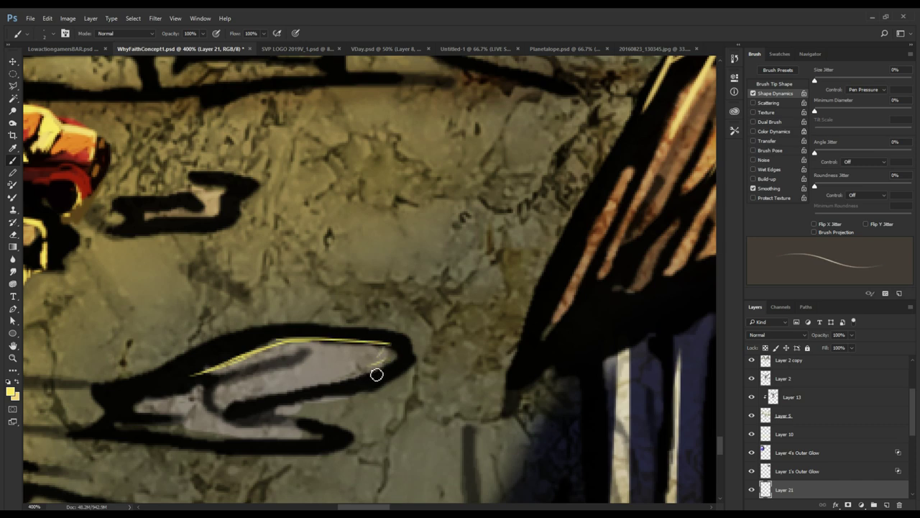
{"action": "mouse_move", "coordinate": [246, 378]}
{"action": "left_mouse_down"}
{"action": "mouse_move", "coordinate": [329, 359]}
{"action": "mouse_move", "coordinate": [144, 408]}
{"action": "mouse_move", "coordinate": [119, 424]}
{"action": "mouse_move", "coordinate": [180, 427]}
{"action": "left_mouse_up"}
{"action": "mouse_move", "coordinate": [273, 419]}
{"action": "left_mouse_down"}
{"action": "mouse_move", "coordinate": [296, 429]}
{"action": "mouse_move", "coordinate": [284, 442]}
{"action": "left_mouse_up"}
{"action": "mouse_move", "coordinate": [201, 219]}
{"action": "left_mouse_down"}
{"action": "mouse_move", "coordinate": [226, 195]}
{"action": "mouse_move", "coordinate": [215, 184]}
{"action": "mouse_move", "coordinate": [137, 213]}
{"action": "left_mouse_up"}
{"action": "left_click_drag", "start_coordinate": [258, 337], "coordinate": [371, 200]}
{"action": "left_click_drag", "start_coordinate": [399, 303], "coordinate": [297, 299]}
{"action": "left_click_drag", "start_coordinate": [355, 338], "coordinate": [453, 189]}
- Paint light yellow lines along the top rail of the parking lot's front fence and down its corner post
{"action": "left_click_drag", "start_coordinate": [382, 343], "coordinate": [224, 333]}
{"action": "left_click_drag", "start_coordinate": [223, 333], "coordinate": [462, 336]}
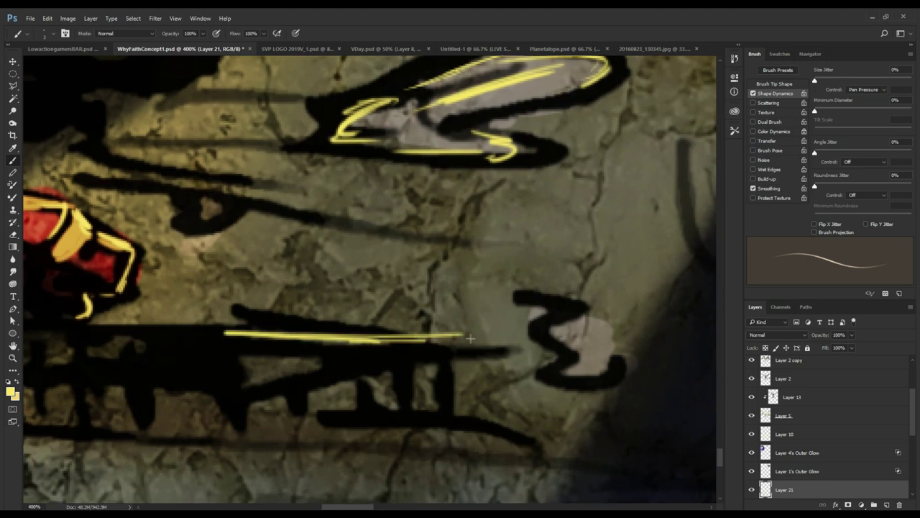
{"action": "left_click_drag", "start_coordinate": [327, 364], "coordinate": [616, 334]}
{"action": "left_click_drag", "start_coordinate": [563, 319], "coordinate": [186, 293]}
{"action": "left_click_drag", "start_coordinate": [216, 296], "coordinate": [472, 298]}
{"action": "mouse_move", "coordinate": [540, 308]}
{"action": "left_mouse_down"}
{"action": "mouse_move", "coordinate": [363, 286]}
{"action": "mouse_move", "coordinate": [419, 290]}
{"action": "mouse_move", "coordinate": [207, 279]}
{"action": "left_mouse_up"}
{"action": "mouse_move", "coordinate": [211, 319]}
{"action": "left_mouse_down"}
{"action": "mouse_move", "coordinate": [207, 259]}
{"action": "mouse_move", "coordinate": [217, 399]}
{"action": "left_mouse_up"}
- Trace the top rail of the parking lot's slanted side fence in light yellow
{"action": "left_click_drag", "start_coordinate": [238, 216], "coordinate": [181, 310]}
{"action": "left_click_drag", "start_coordinate": [151, 350], "coordinate": [244, 249]}
{"action": "left_click_drag", "start_coordinate": [339, 156], "coordinate": [200, 294]}
{"action": "mouse_move", "coordinate": [78, 420]}
{"action": "left_mouse_down"}
{"action": "mouse_move", "coordinate": [204, 256]}
{"action": "mouse_move", "coordinate": [214, 270]}
{"action": "mouse_move", "coordinate": [229, 264]}
{"action": "mouse_move", "coordinate": [241, 223]}
{"action": "mouse_move", "coordinate": [248, 223]}
{"action": "left_mouse_up"}
{"action": "mouse_move", "coordinate": [289, 173]}
{"action": "left_mouse_down"}
{"action": "mouse_move", "coordinate": [186, 293]}
{"action": "mouse_move", "coordinate": [192, 284]}
{"action": "left_mouse_up"}
{"action": "mouse_move", "coordinate": [160, 317]}
{"action": "left_mouse_down"}
{"action": "mouse_move", "coordinate": [293, 155]}
{"action": "mouse_move", "coordinate": [208, 248]}
{"action": "left_mouse_up"}
- Highlight the back fence's top rail in light yellow and add jagged strokes along its broken far end
{"action": "mouse_move", "coordinate": [126, 348]}
{"action": "left_mouse_down"}
{"action": "mouse_move", "coordinate": [290, 161]}
{"action": "mouse_move", "coordinate": [288, 189]}
{"action": "mouse_move", "coordinate": [573, 171]}
{"action": "mouse_move", "coordinate": [343, 160]}
{"action": "mouse_move", "coordinate": [542, 153]}
{"action": "left_mouse_up"}
{"action": "mouse_move", "coordinate": [424, 154]}
{"action": "left_mouse_down"}
{"action": "mouse_move", "coordinate": [538, 166]}
{"action": "mouse_move", "coordinate": [542, 179]}
{"action": "mouse_move", "coordinate": [573, 177]}
{"action": "left_mouse_up"}
{"action": "left_click_drag", "start_coordinate": [570, 178], "coordinate": [602, 183]}
{"action": "left_click_drag", "start_coordinate": [591, 193], "coordinate": [470, 200]}
{"action": "left_click_drag", "start_coordinate": [487, 197], "coordinate": [533, 210]}
{"action": "left_click_drag", "start_coordinate": [538, 213], "coordinate": [655, 216]}
{"action": "mouse_move", "coordinate": [474, 188]}
{"action": "left_mouse_down"}
{"action": "mouse_move", "coordinate": [443, 206]}
{"action": "mouse_move", "coordinate": [464, 182]}
{"action": "mouse_move", "coordinate": [415, 184]}
{"action": "mouse_move", "coordinate": [383, 166]}
{"action": "left_mouse_up"}
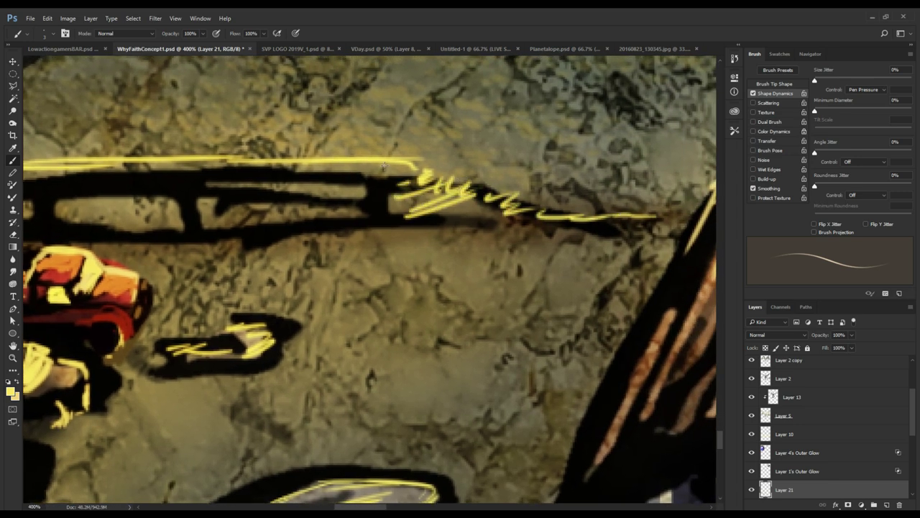
- Paint light yellow highlights down the posts of the parking lot's back fence
{"action": "left_click_drag", "start_coordinate": [384, 208], "coordinate": [384, 164]}
{"action": "left_click_drag", "start_coordinate": [209, 171], "coordinate": [383, 247]}
{"action": "left_click_drag", "start_coordinate": [374, 243], "coordinate": [382, 307]}
{"action": "left_click_drag", "start_coordinate": [560, 239], "coordinate": [558, 285]}
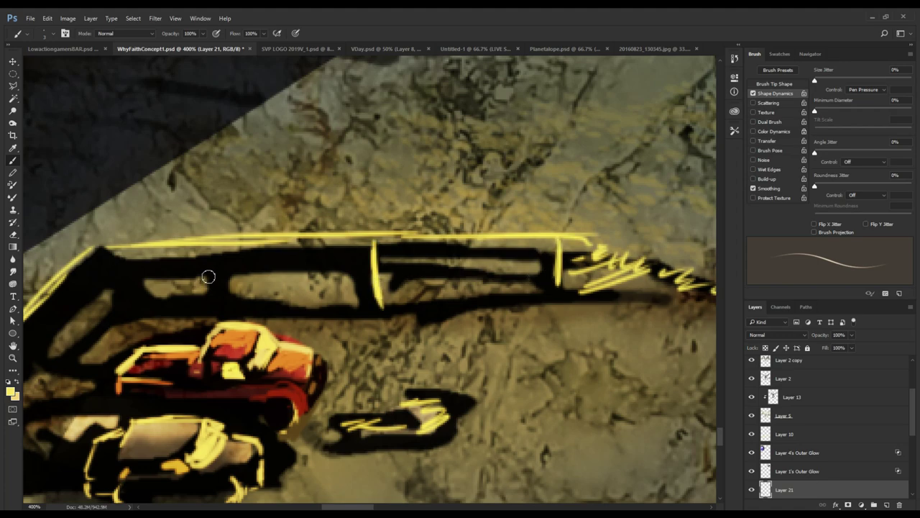
{"action": "left_click_drag", "start_coordinate": [224, 244], "coordinate": [225, 299]}
{"action": "mouse_move", "coordinate": [205, 133]}
{"action": "left_mouse_down"}
{"action": "mouse_move", "coordinate": [333, 176]}
{"action": "mouse_move", "coordinate": [426, 99]}
{"action": "left_mouse_up"}
{"action": "left_click_drag", "start_coordinate": [340, 219], "coordinate": [347, 259]}
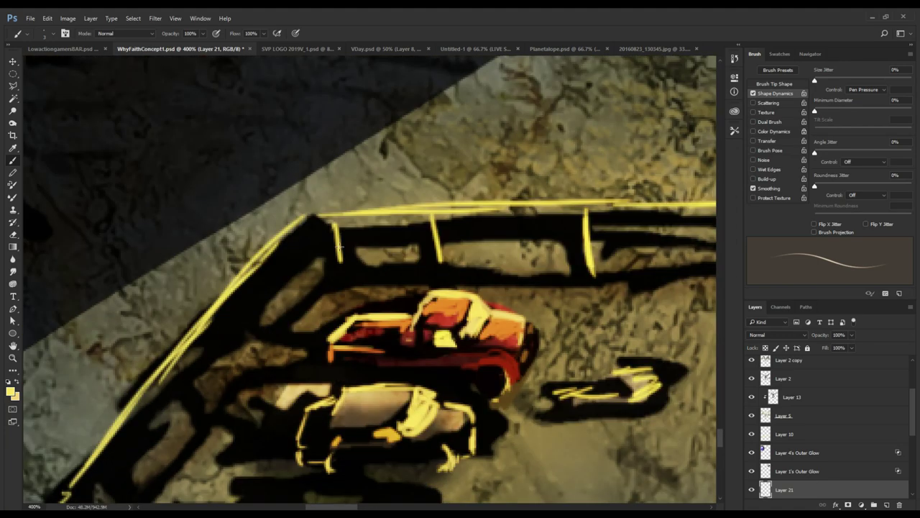
- Paint short light yellow highlights on the posts and broken boards of the slanted side fence
{"action": "mouse_move", "coordinate": [310, 130]}
{"action": "left_mouse_down"}
{"action": "mouse_move", "coordinate": [386, 154]}
{"action": "mouse_move", "coordinate": [405, 83]}
{"action": "left_mouse_up"}
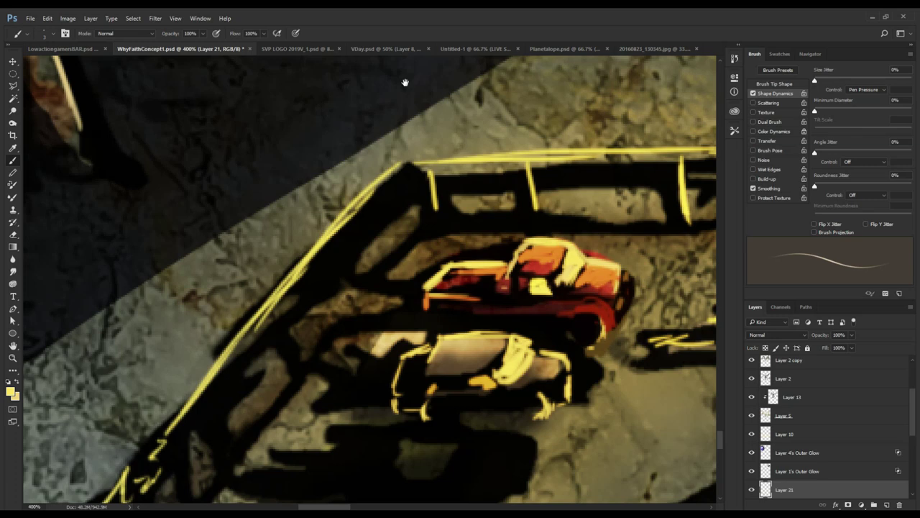
{"action": "scroll", "coordinate": [405, 83], "scroll_direction": "down", "scroll_amount": 3}
{"action": "mouse_move", "coordinate": [291, 230]}
{"action": "left_mouse_down"}
{"action": "mouse_move", "coordinate": [370, 118]}
{"action": "mouse_move", "coordinate": [364, 125]}
{"action": "left_mouse_up"}
{"action": "left_click_drag", "start_coordinate": [301, 149], "coordinate": [308, 213]}
{"action": "left_click_drag", "start_coordinate": [270, 185], "coordinate": [277, 236]}
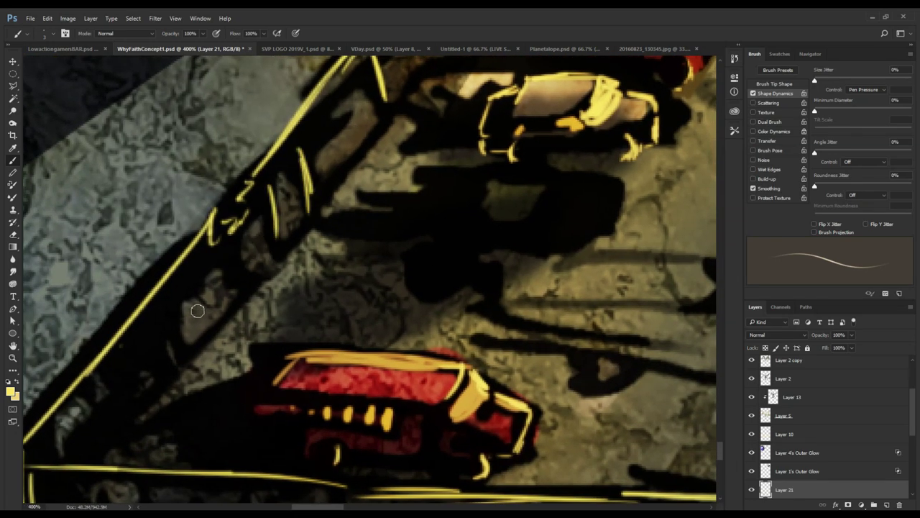
{"action": "left_click_drag", "start_coordinate": [173, 285], "coordinate": [186, 340]}
{"action": "mouse_move", "coordinate": [241, 266]}
{"action": "left_mouse_down"}
{"action": "mouse_move", "coordinate": [243, 280]}
{"action": "mouse_move", "coordinate": [218, 267]}
{"action": "left_mouse_up"}
{"action": "left_click_drag", "start_coordinate": [248, 249], "coordinate": [254, 265]}
{"action": "left_click_drag", "start_coordinate": [224, 318], "coordinate": [361, 126]}
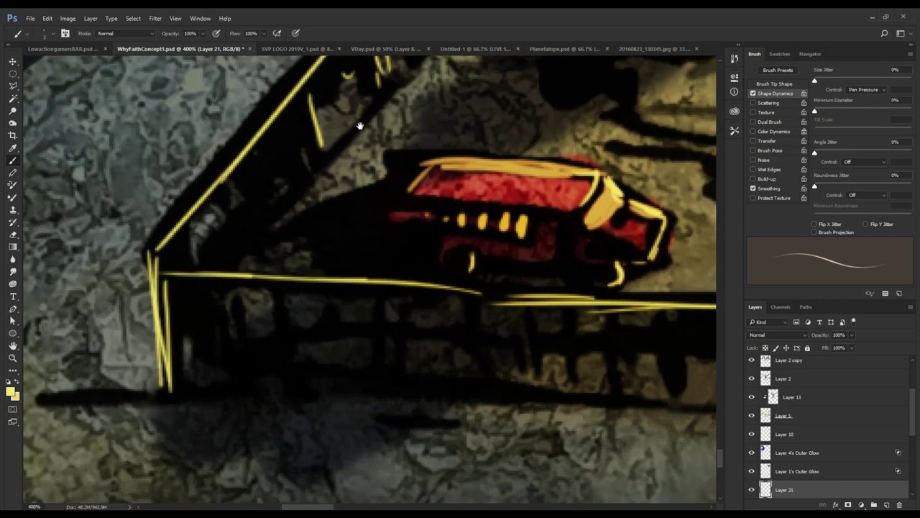
- Highlight the last side fence post near the corner and the posts of the front fence in light yellow
{"action": "left_click_drag", "start_coordinate": [239, 185], "coordinate": [243, 221]}
{"action": "left_click_drag", "start_coordinate": [287, 297], "coordinate": [289, 366]}
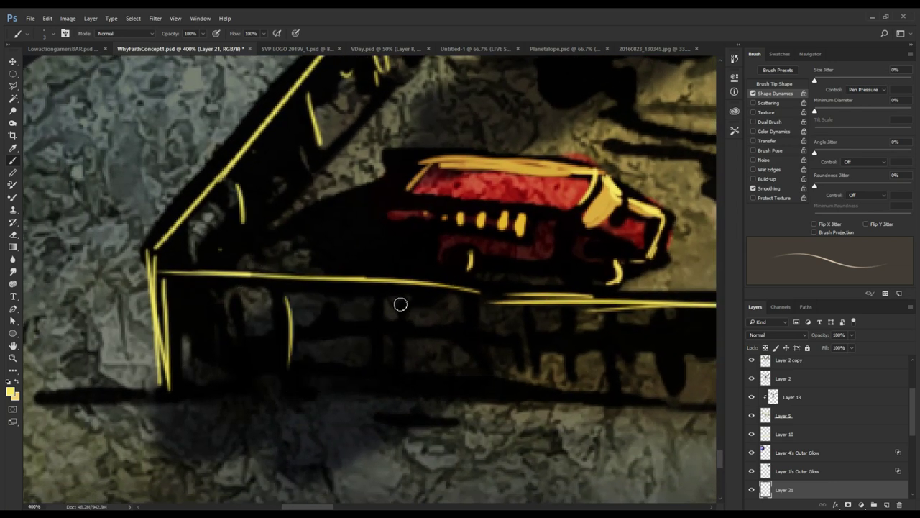
{"action": "left_click_drag", "start_coordinate": [385, 296], "coordinate": [389, 375]}
{"action": "left_click_drag", "start_coordinate": [418, 306], "coordinate": [419, 337]}
{"action": "left_click_drag", "start_coordinate": [534, 305], "coordinate": [535, 367]}
{"action": "mouse_move", "coordinate": [525, 385]}
{"action": "left_mouse_down"}
{"action": "mouse_move", "coordinate": [388, 310]}
{"action": "mouse_move", "coordinate": [346, 315]}
{"action": "left_mouse_up"}
{"action": "left_click_drag", "start_coordinate": [435, 257], "coordinate": [441, 316]}
- Examine the highlighted parking lot up close and within the whole scene around the church
{"action": "left_click_drag", "start_coordinate": [498, 259], "coordinate": [415, 382]}
{"action": "left_click", "coordinate": [509, 274], "text": "alt"}
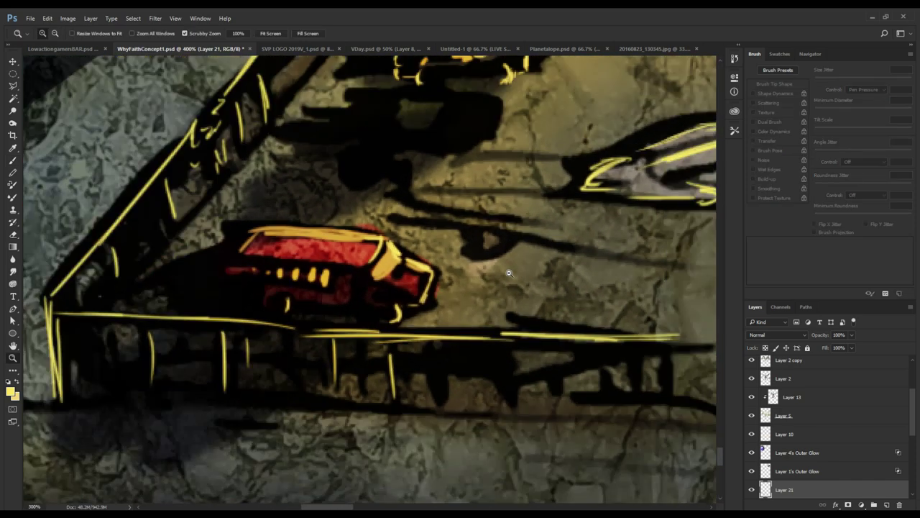
{"action": "left_click", "coordinate": [481, 265], "text": "alt"}
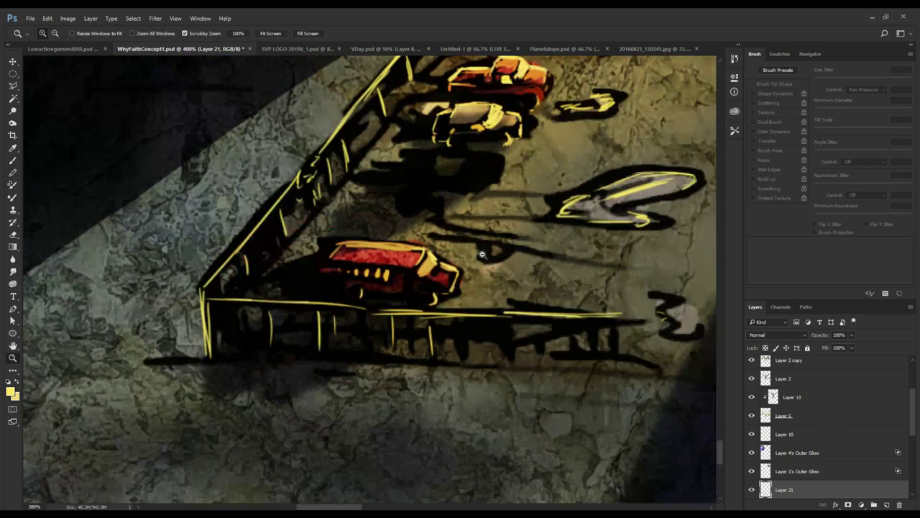
{"action": "left_click", "coordinate": [486, 260]}
{"action": "left_click", "coordinate": [483, 254]}
{"action": "left_click", "coordinate": [483, 254]}
{"action": "left_click_drag", "start_coordinate": [517, 223], "coordinate": [403, 324]}
{"action": "left_click", "coordinate": [528, 245]}
{"action": "left_click_drag", "start_coordinate": [541, 239], "coordinate": [494, 326]}
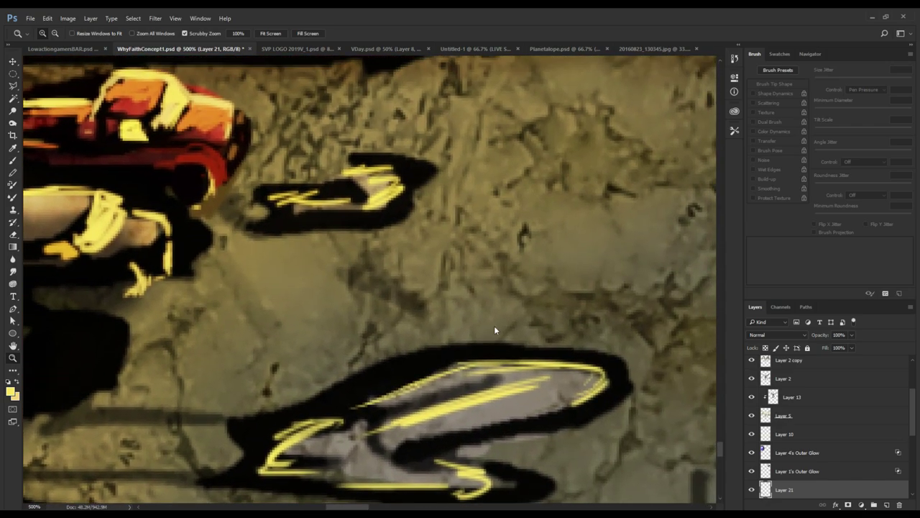
{"action": "left_click", "coordinate": [494, 326], "text": "alt"}
{"action": "left_click", "coordinate": [494, 327], "text": "alt"}
{"action": "left_click", "coordinate": [494, 327], "text": "alt"}
{"action": "left_click", "coordinate": [494, 327], "text": "alt"}
{"action": "left_click", "coordinate": [495, 325], "text": "alt"}
{"action": "left_click", "coordinate": [496, 323], "text": "alt"}
{"action": "left_click_drag", "start_coordinate": [575, 260], "coordinate": [333, 224]}
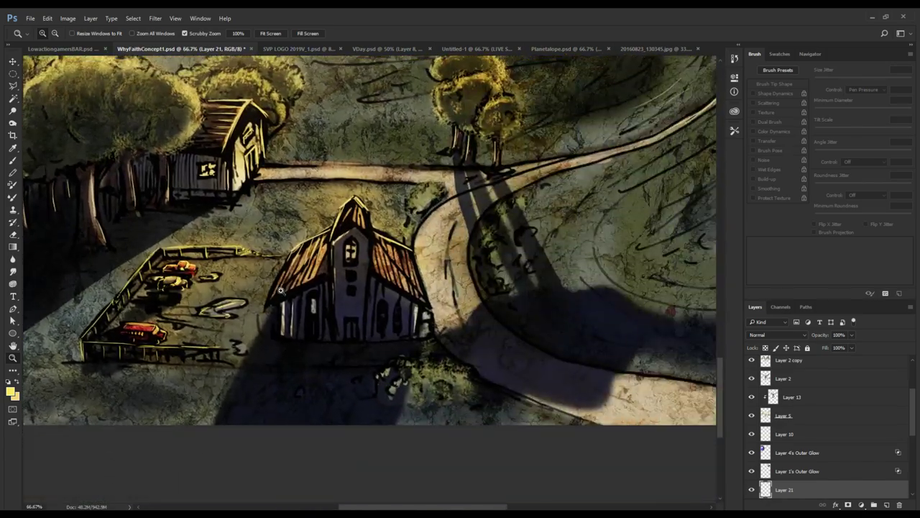
- Save the WhyFaithConcept1 document with the highlighted parking lot
{"action": "left_click", "coordinate": [333, 224], "text": "alt"}
{"action": "left_click", "coordinate": [333, 224], "text": "alt"}
{"action": "left_click", "coordinate": [333, 224], "text": "alt"}
{"action": "left_click_drag", "start_coordinate": [380, 171], "coordinate": [410, 287]}
{"action": "key", "text": "ctrl+s"}
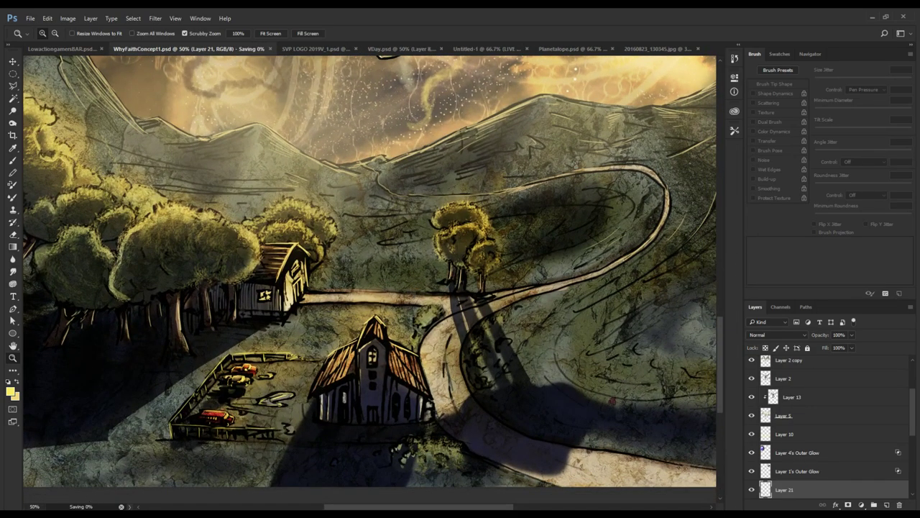
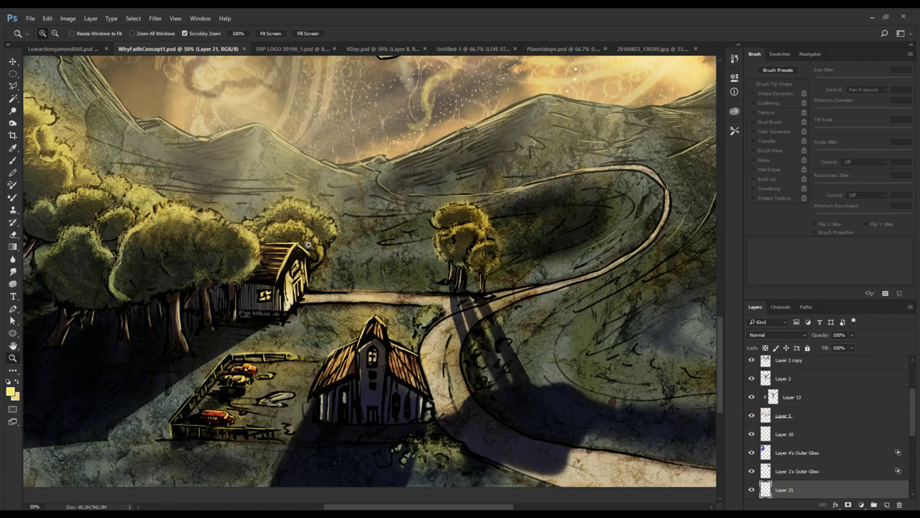
{"action": "left_click_drag", "start_coordinate": [337, 228], "coordinate": [305, 224]}
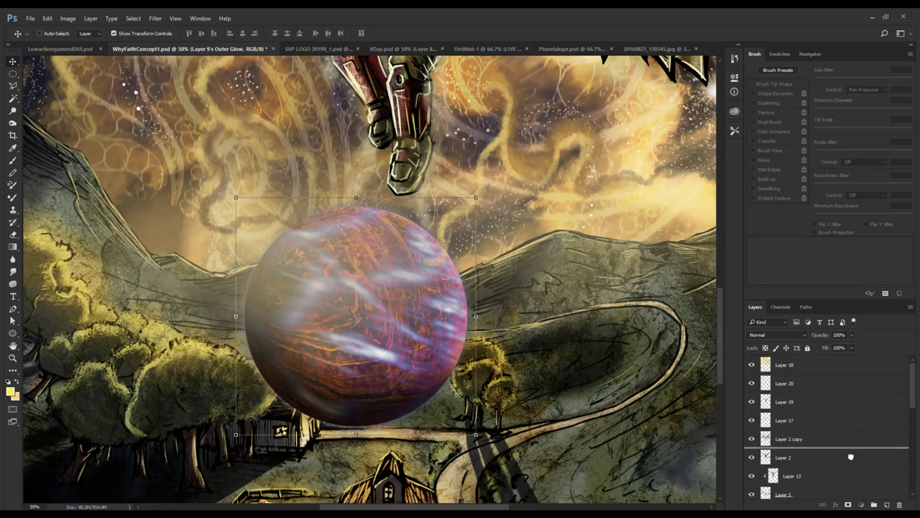
- Move the Layer 9's Outer Glow planet layer directly beneath Layer 4's Outer Glow and place the planet behind the astronaut's legs
{"action": "scroll", "coordinate": [848, 423], "scroll_direction": "down", "scroll_amount": 1}
{"action": "scroll", "coordinate": [837, 429], "scroll_direction": "down", "scroll_amount": 4}
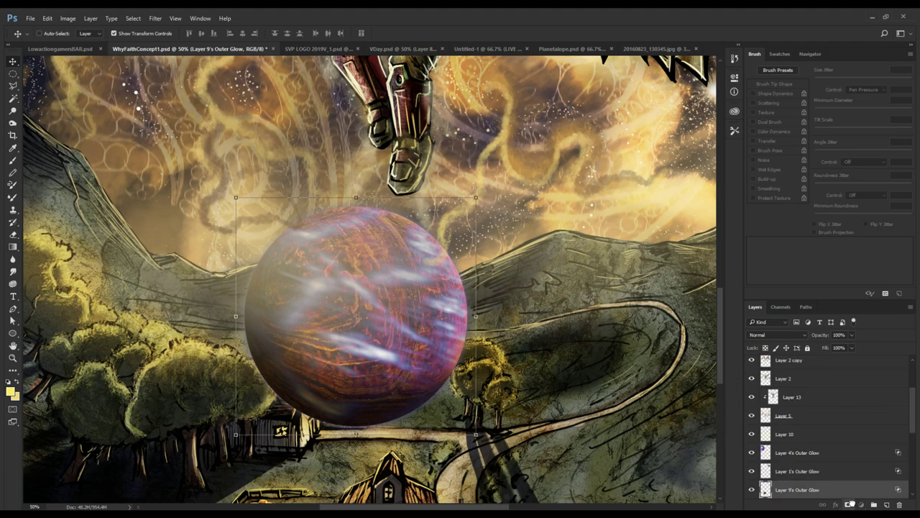
{"action": "left_click_drag", "start_coordinate": [853, 494], "coordinate": [855, 454]}
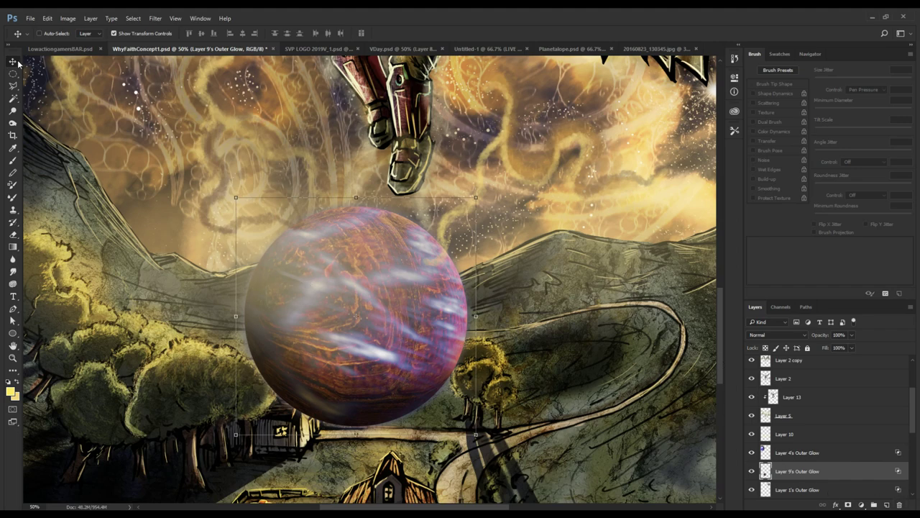
{"action": "left_click_drag", "start_coordinate": [355, 260], "coordinate": [384, 150]}
{"action": "left_click_drag", "start_coordinate": [381, 171], "coordinate": [302, 270]}
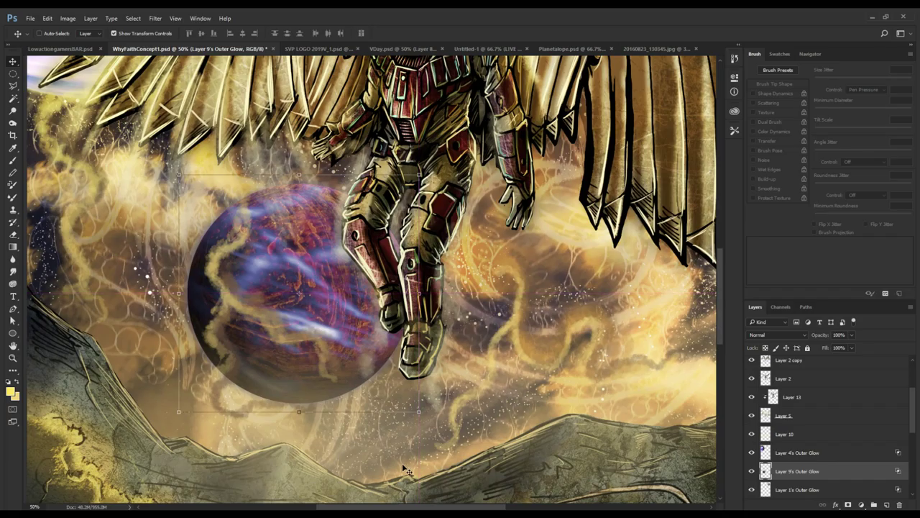
- Rotate the purple planet so its lit side faces the large blue planet, and adjust its position beside the astronaut's legs
{"action": "left_click_drag", "start_coordinate": [425, 423], "coordinate": [443, 401]}
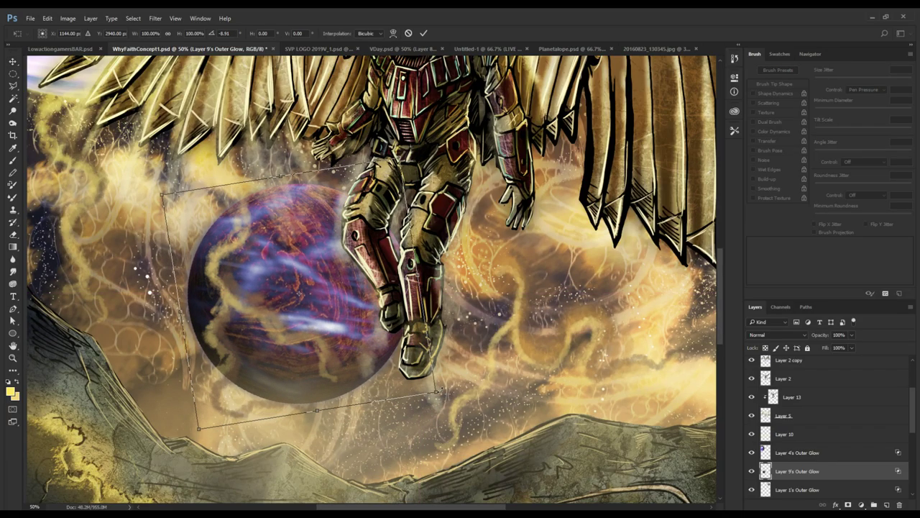
{"action": "left_click_drag", "start_coordinate": [425, 162], "coordinate": [417, 460]}
{"action": "left_click_drag", "start_coordinate": [338, 149], "coordinate": [400, 12]}
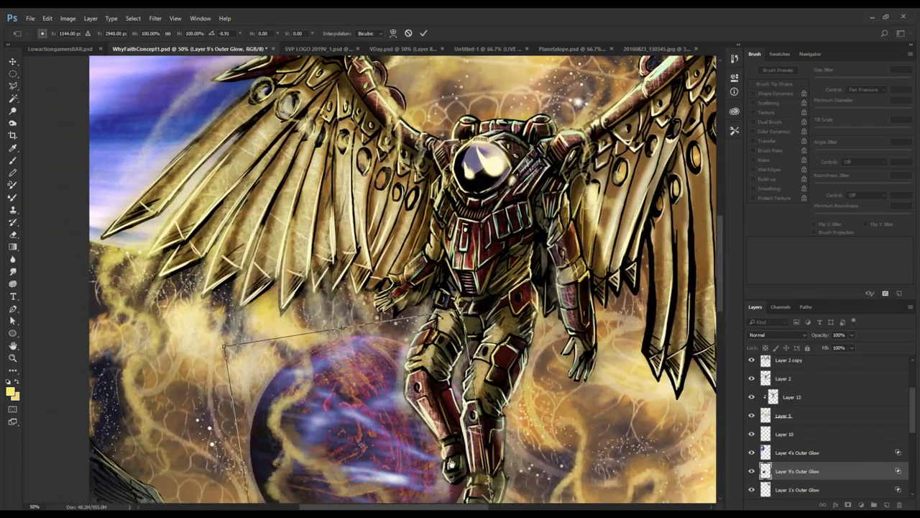
{"action": "left_click_drag", "start_coordinate": [452, 464], "coordinate": [516, 276]}
{"action": "mouse_move", "coordinate": [241, 76]}
{"action": "left_mouse_down"}
{"action": "mouse_move", "coordinate": [232, 84]}
{"action": "mouse_move", "coordinate": [240, 77]}
{"action": "left_mouse_up"}
{"action": "left_click_drag", "start_coordinate": [289, 157], "coordinate": [219, 237]}
{"action": "left_click_drag", "start_coordinate": [222, 236], "coordinate": [252, 357]}
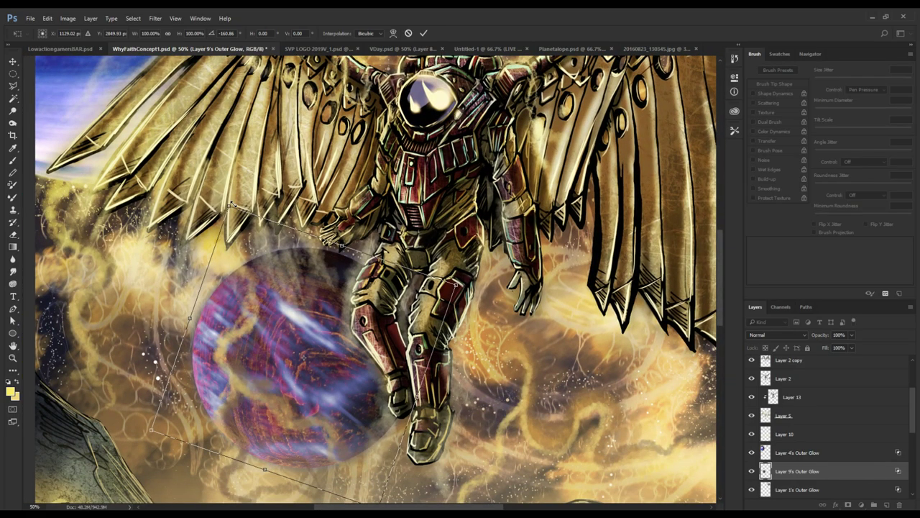
{"action": "left_click_drag", "start_coordinate": [227, 205], "coordinate": [277, 282]}
{"action": "left_click_drag", "start_coordinate": [284, 385], "coordinate": [277, 352]}
{"action": "key", "text": "Return"}
- Examine the rotated purple planet within the whole composition, from the upper sky to the village
{"action": "left_click_drag", "start_coordinate": [263, 238], "coordinate": [147, 357]}
{"action": "left_click_drag", "start_coordinate": [219, 202], "coordinate": [226, 305]}
{"action": "left_click", "coordinate": [286, 217], "text": "alt"}
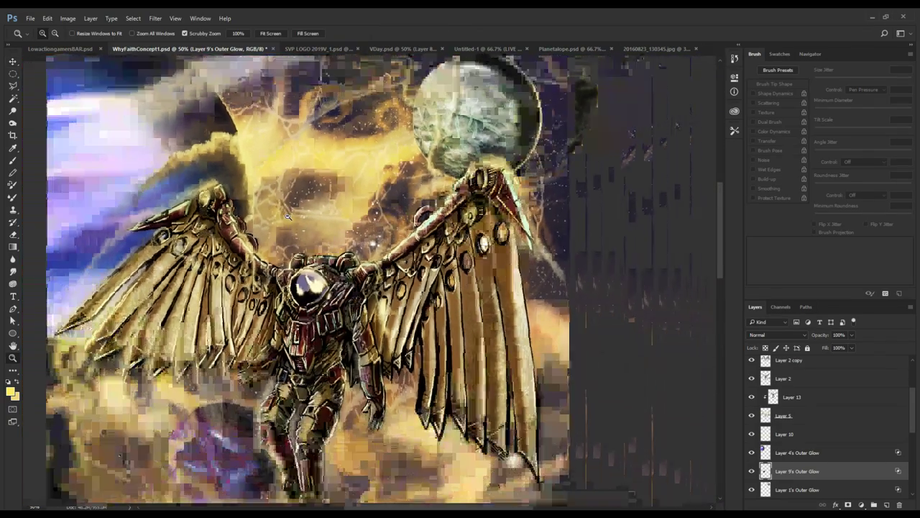
{"action": "left_click_drag", "start_coordinate": [318, 245], "coordinate": [365, 177]}
{"action": "left_click", "coordinate": [345, 188], "text": "alt"}
{"action": "left_click", "coordinate": [311, 379], "text": "alt"}
{"action": "left_click", "coordinate": [310, 378]}
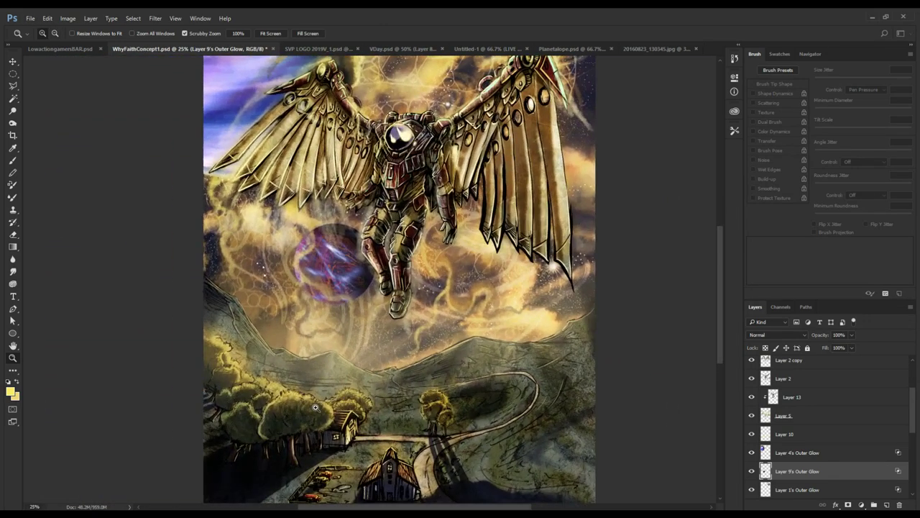
{"action": "left_click_drag", "start_coordinate": [478, 359], "coordinate": [485, 326]}
- Select Layer 10 and toggle its visibility off and on to judge its haze over the landscape
{"action": "left_click", "coordinate": [835, 456]}
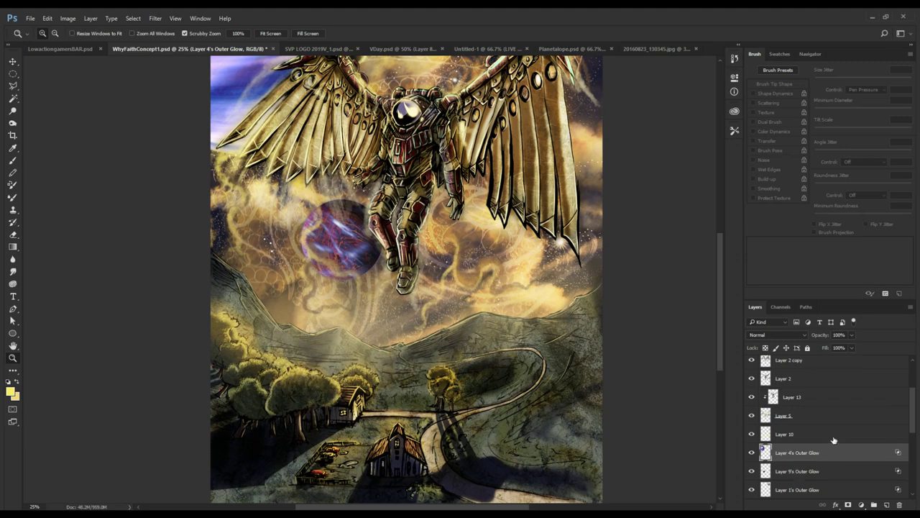
{"action": "left_click", "coordinate": [758, 429]}
{"action": "left_click", "coordinate": [751, 434]}
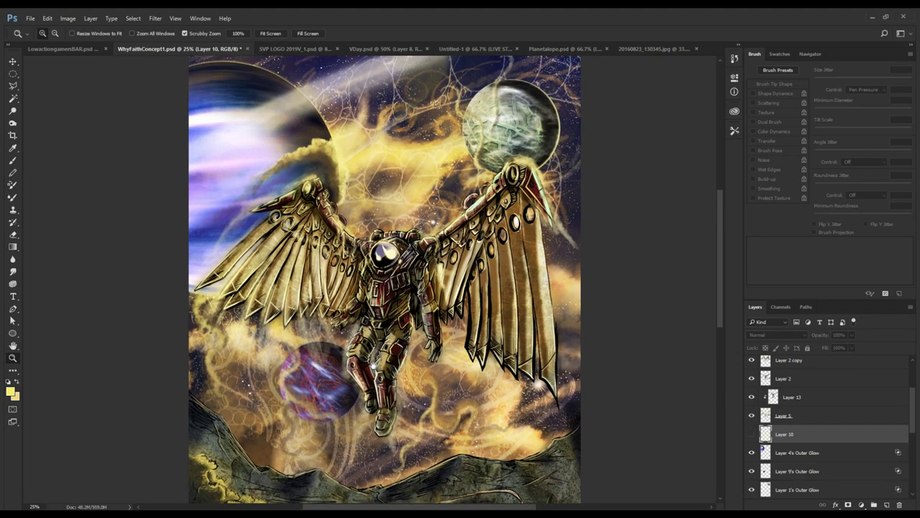
{"action": "left_click", "coordinate": [752, 434]}
- Stretch the Layer 10 haze vertically to about 340.92% of its height
{"action": "mouse_move", "coordinate": [509, 402]}
{"action": "left_mouse_down"}
{"action": "mouse_move", "coordinate": [511, 288]}
{"action": "mouse_move", "coordinate": [532, 243]}
{"action": "left_mouse_up"}
{"action": "mouse_move", "coordinate": [422, 246]}
{"action": "left_mouse_down"}
{"action": "mouse_move", "coordinate": [392, 363]}
{"action": "mouse_move", "coordinate": [392, 422]}
{"action": "left_mouse_up"}
{"action": "left_click", "coordinate": [13, 61]}
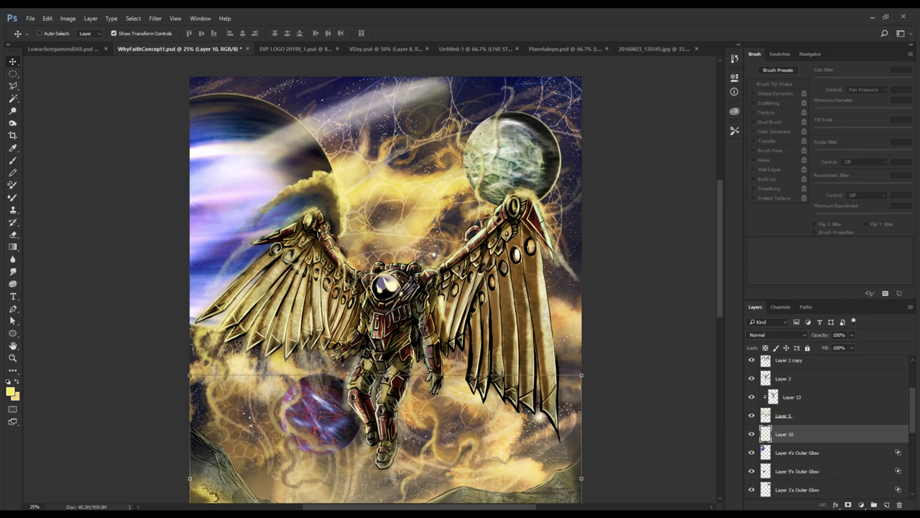
{"action": "left_click_drag", "start_coordinate": [384, 375], "coordinate": [353, 51]}
{"action": "left_click_drag", "start_coordinate": [346, 407], "coordinate": [381, 172]}
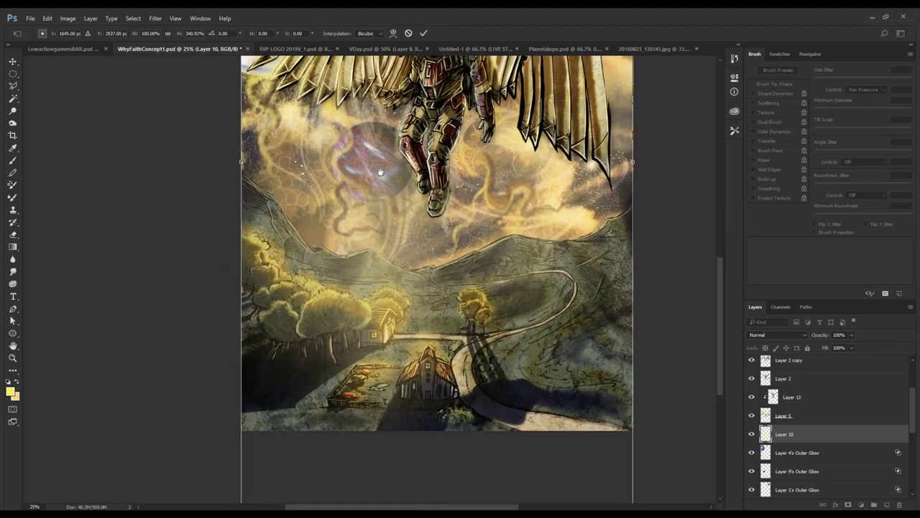
{"action": "key", "text": "Return"}
- Examine how the stretched haze sits across the planets, astronaut and landscape, both zoomed out and closer up
{"action": "key", "text": "z"}
{"action": "scroll", "coordinate": [401, 298], "scroll_direction": "up", "scroll_amount": 3}
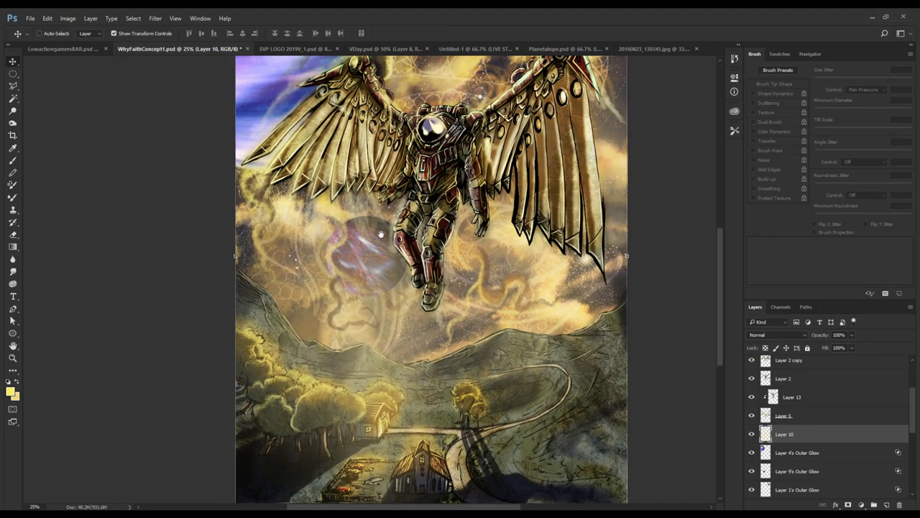
{"action": "left_click", "coordinate": [402, 297]}
{"action": "left_click", "coordinate": [402, 298]}
{"action": "left_click_drag", "start_coordinate": [402, 298], "coordinate": [371, 418]}
{"action": "left_click_drag", "start_coordinate": [457, 185], "coordinate": [409, 223]}
{"action": "left_click", "coordinate": [410, 223], "text": "alt"}
{"action": "left_click", "coordinate": [409, 223], "text": "alt"}
{"action": "left_click", "coordinate": [410, 223], "text": "alt"}
{"action": "left_click", "coordinate": [410, 222], "text": "alt"}
{"action": "left_click", "coordinate": [402, 216]}
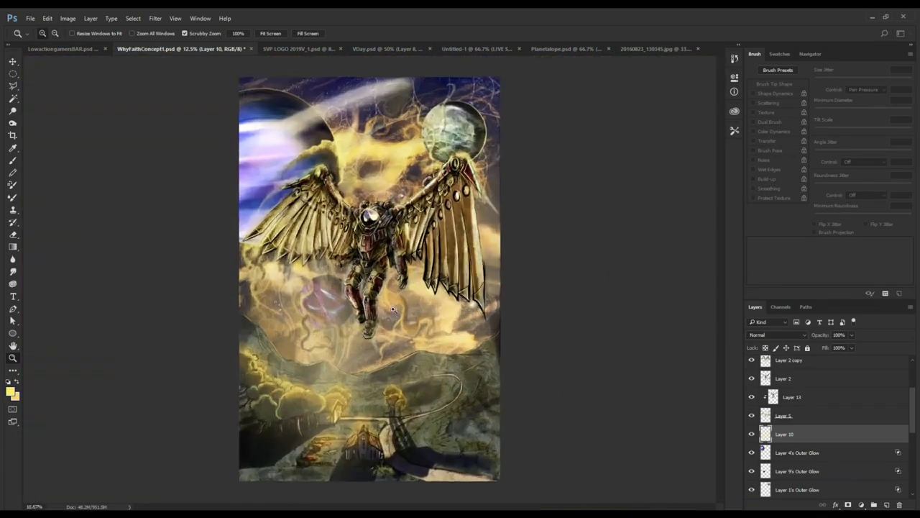
{"action": "left_click", "coordinate": [408, 242]}
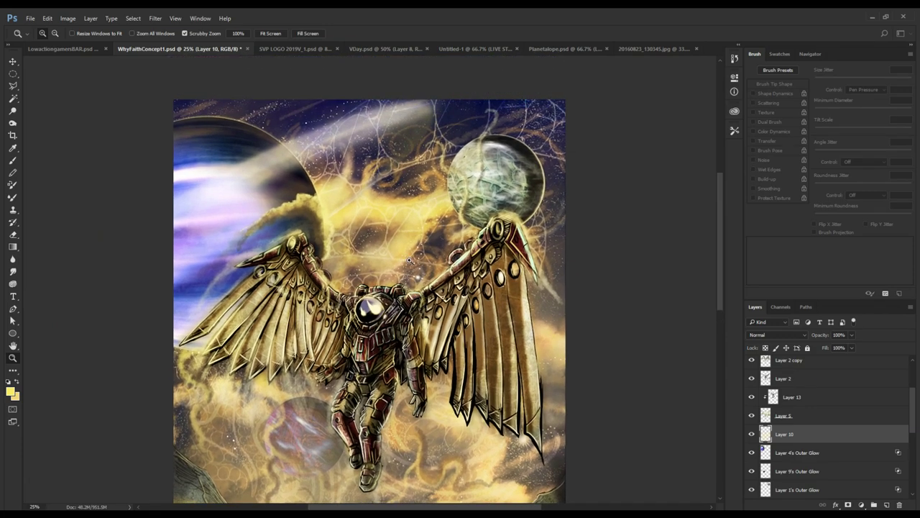
{"action": "left_click", "coordinate": [394, 228]}
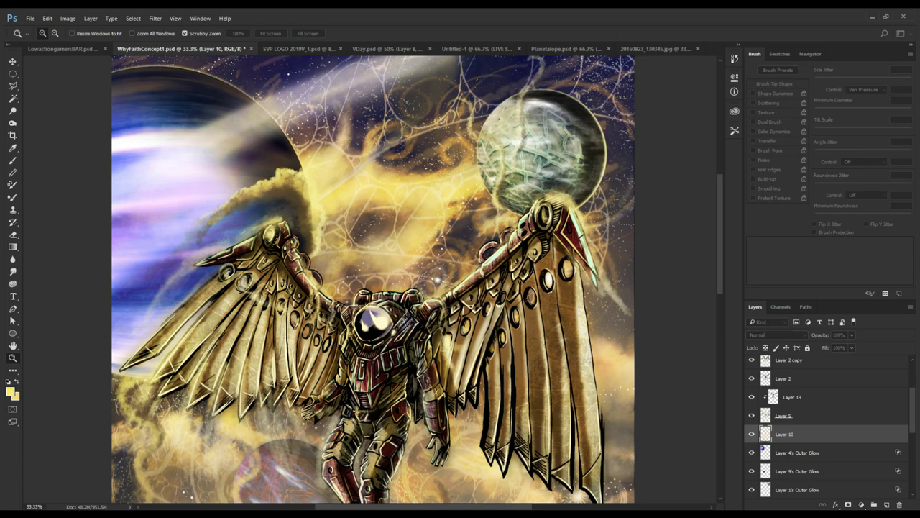
- Duplicate Layer 10 and move the copy upward so the haze covers the upper sky and planets
{"action": "key", "text": "ctrl+j"}
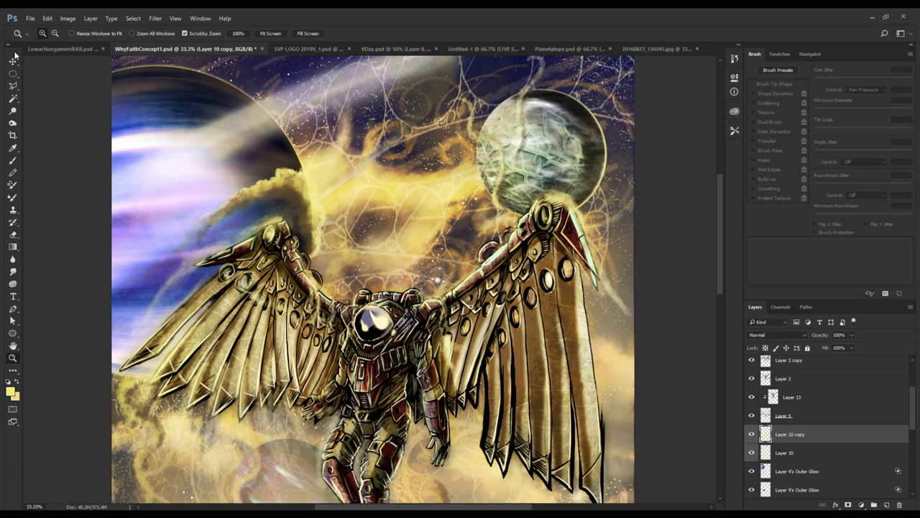
{"action": "left_click", "coordinate": [13, 61]}
{"action": "left_click_drag", "start_coordinate": [327, 160], "coordinate": [352, 296]}
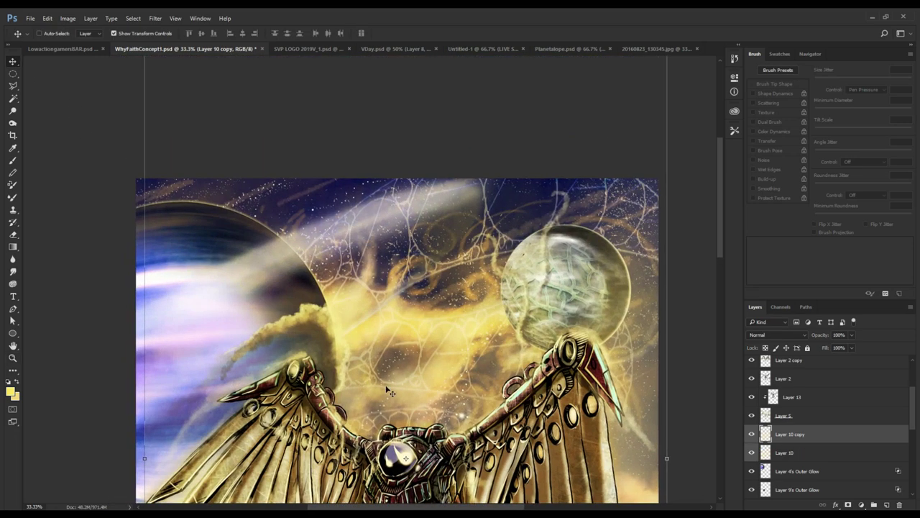
{"action": "left_click_drag", "start_coordinate": [386, 391], "coordinate": [381, 81]}
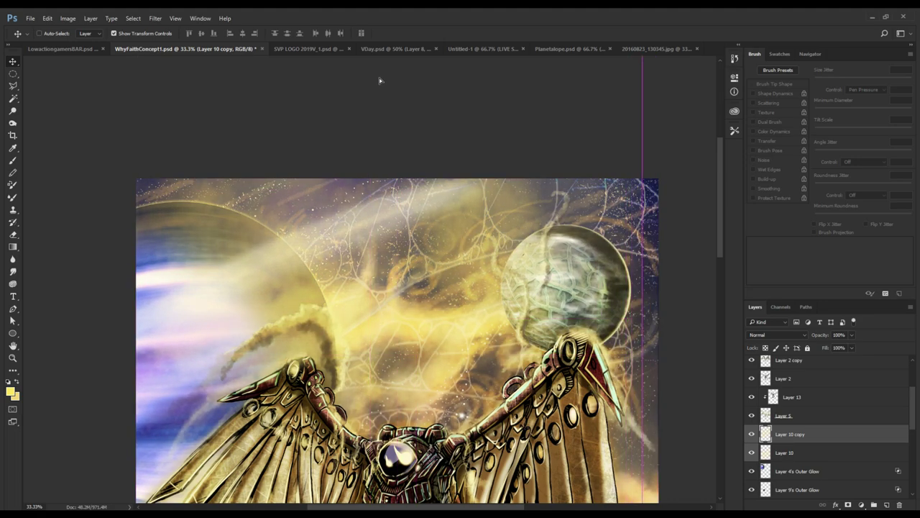
{"action": "scroll", "coordinate": [367, 115], "scroll_direction": "down", "scroll_amount": 5}
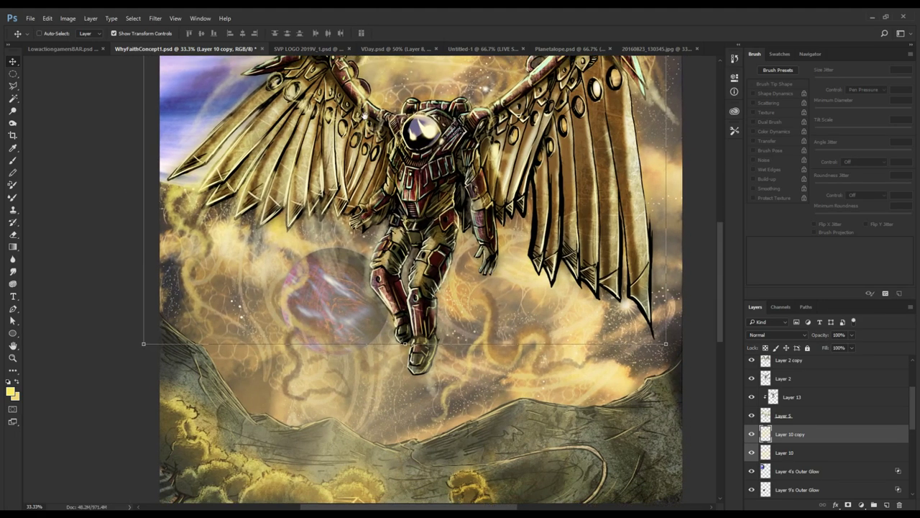
- Shorten the duplicated haze layer by raising its lower edge from the astronaut's feet to around the waist
{"action": "left_click_drag", "start_coordinate": [364, 116], "coordinate": [362, 203]}
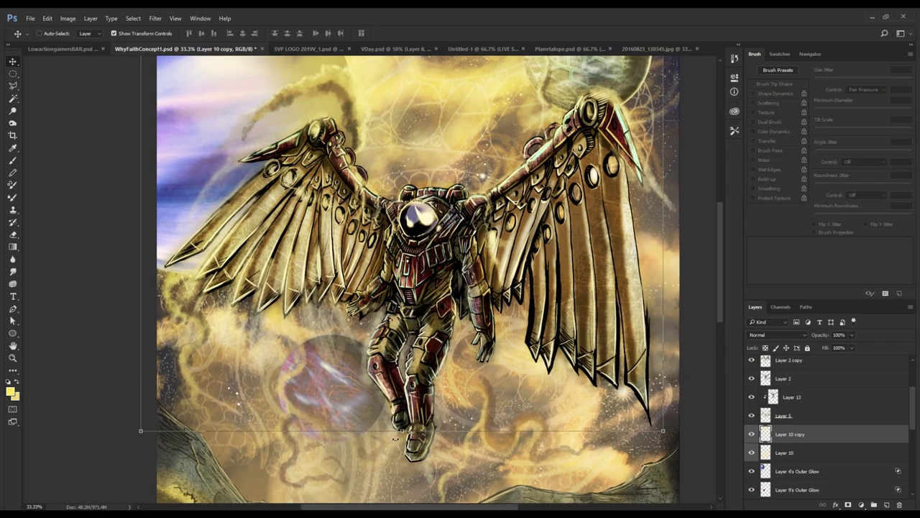
{"action": "left_click_drag", "start_coordinate": [401, 430], "coordinate": [402, 310]}
{"action": "left_click_drag", "start_coordinate": [381, 235], "coordinate": [358, 442]}
{"action": "left_click_drag", "start_coordinate": [368, 297], "coordinate": [386, 222]}
{"action": "key", "text": "Return"}
{"action": "key", "text": "z"}
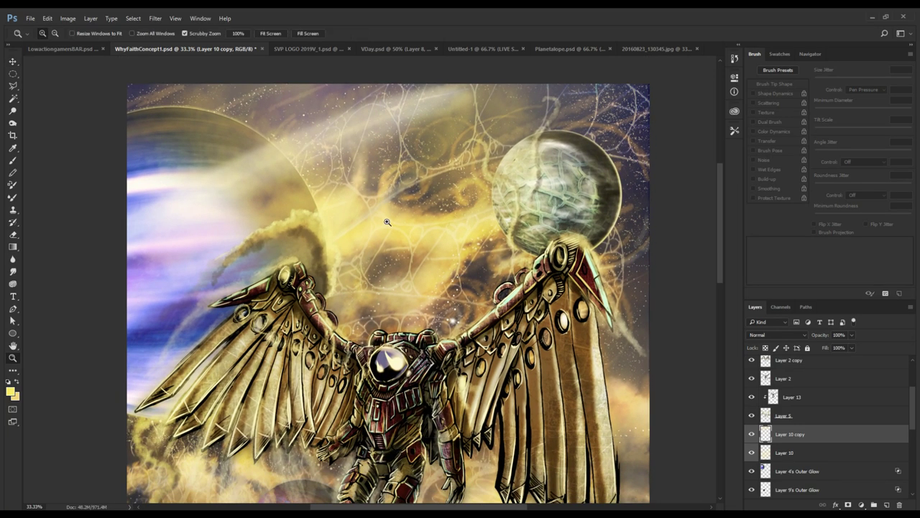
- Erase a narrow vertical strip from the Layer 10 copy haze over the large planet with a soft eraser of size 60
{"action": "left_click", "coordinate": [391, 215], "text": "alt"}
{"action": "left_click", "coordinate": [391, 215], "text": "alt"}
{"action": "left_click", "coordinate": [371, 254]}
{"action": "key", "text": "e"}
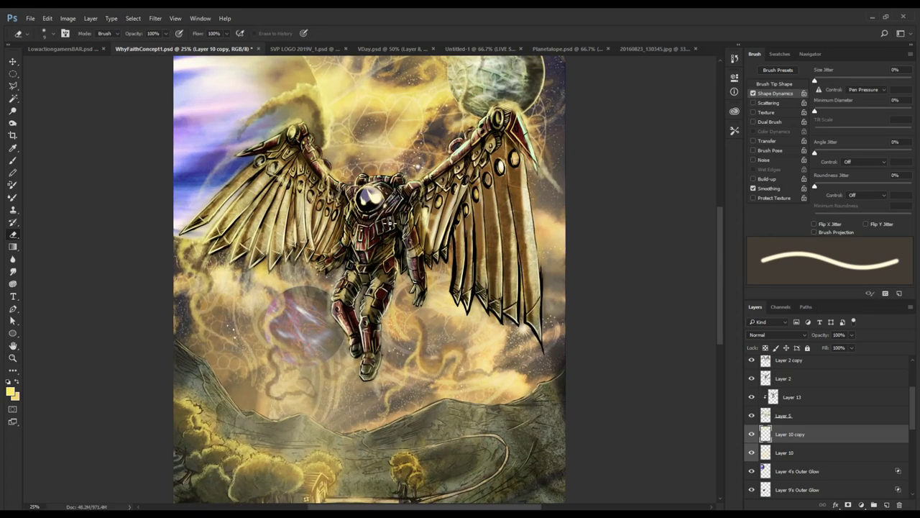
{"action": "key", "text": "bracketright"}
{"action": "key", "text": "bracketright"}
{"action": "key", "text": "bracketright"}
{"action": "key", "text": "bracketright"}
{"action": "key", "text": "bracketright"}
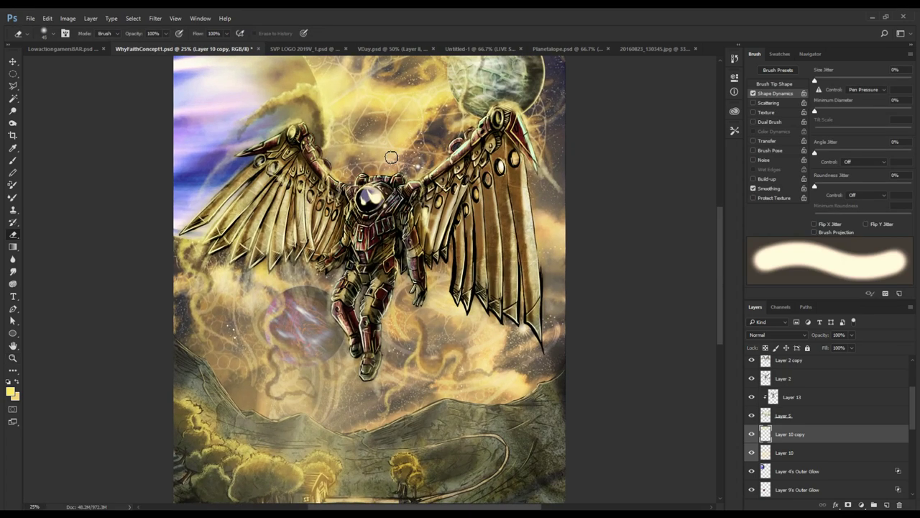
{"action": "scroll", "coordinate": [382, 216], "scroll_direction": "up", "scroll_amount": 3}
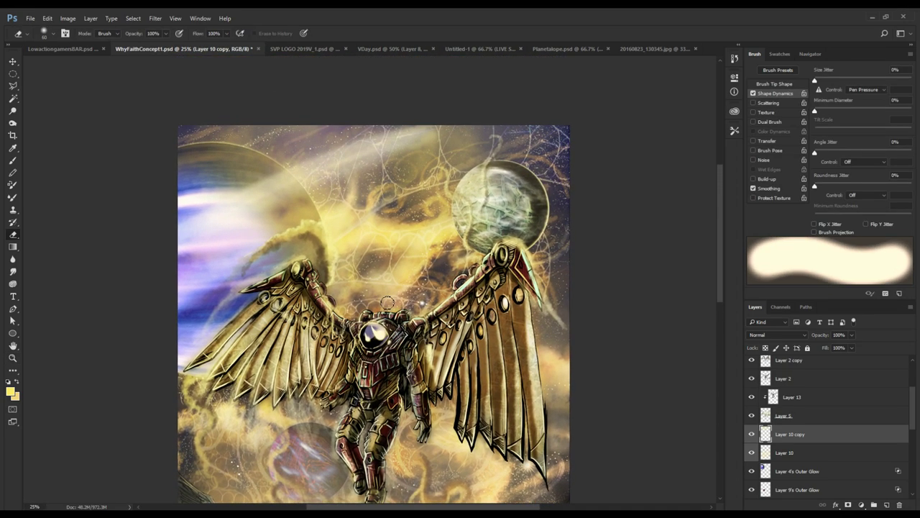
{"action": "left_click_drag", "start_coordinate": [280, 100], "coordinate": [279, 267]}
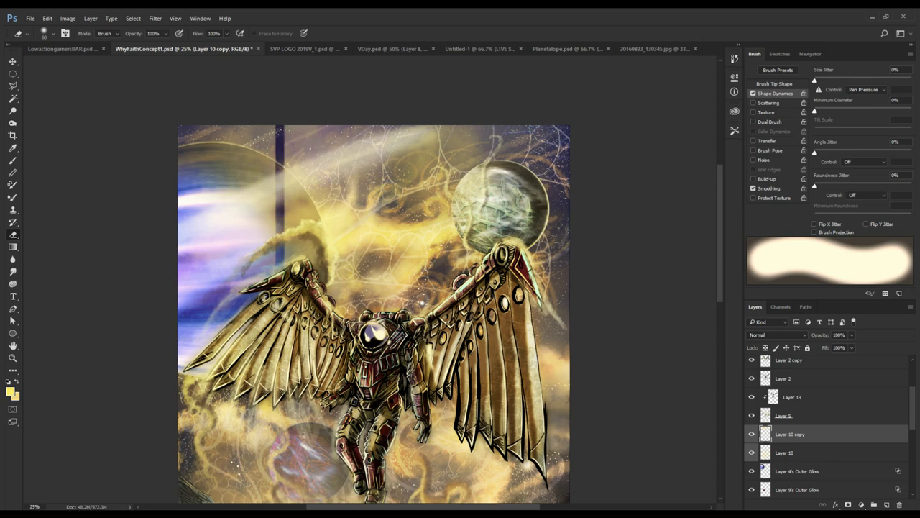
- Erase wider vertical streaks from the haze in the sky between the two upper planets with an eraser of size 250
{"action": "key", "text": "bracketright"}
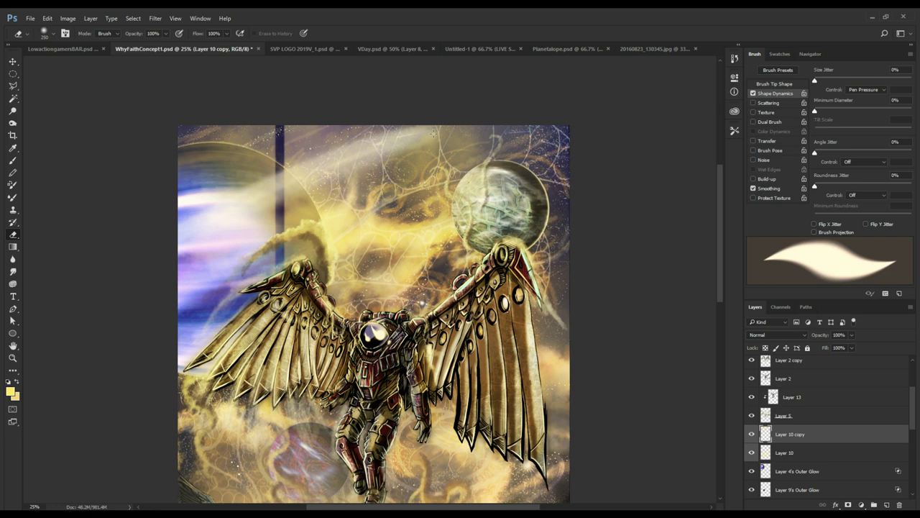
{"action": "left_click_drag", "start_coordinate": [433, 134], "coordinate": [460, 491]}
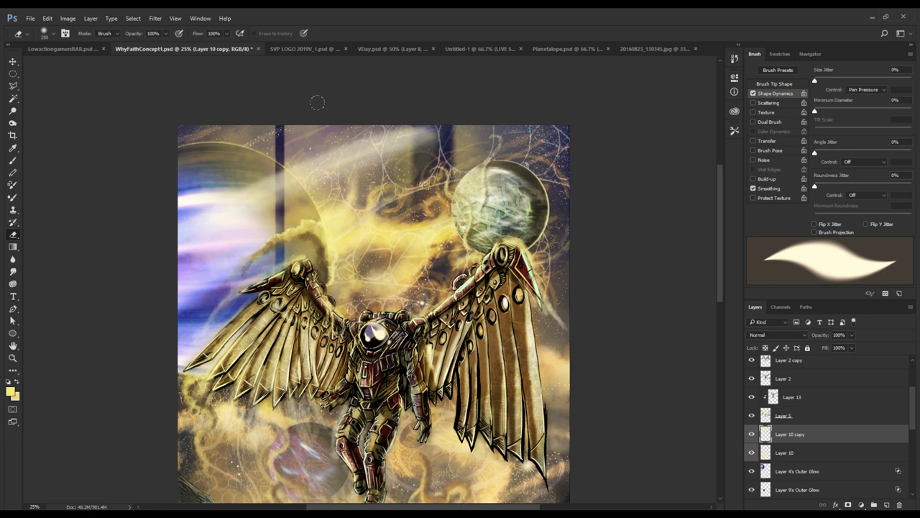
{"action": "mouse_move", "coordinate": [388, 260]}
{"action": "left_mouse_down"}
{"action": "mouse_move", "coordinate": [350, 134]}
{"action": "mouse_move", "coordinate": [322, 166]}
{"action": "mouse_move", "coordinate": [355, 282]}
{"action": "mouse_move", "coordinate": [316, 151]}
{"action": "mouse_move", "coordinate": [357, 140]}
{"action": "mouse_move", "coordinate": [356, 289]}
{"action": "left_mouse_up"}
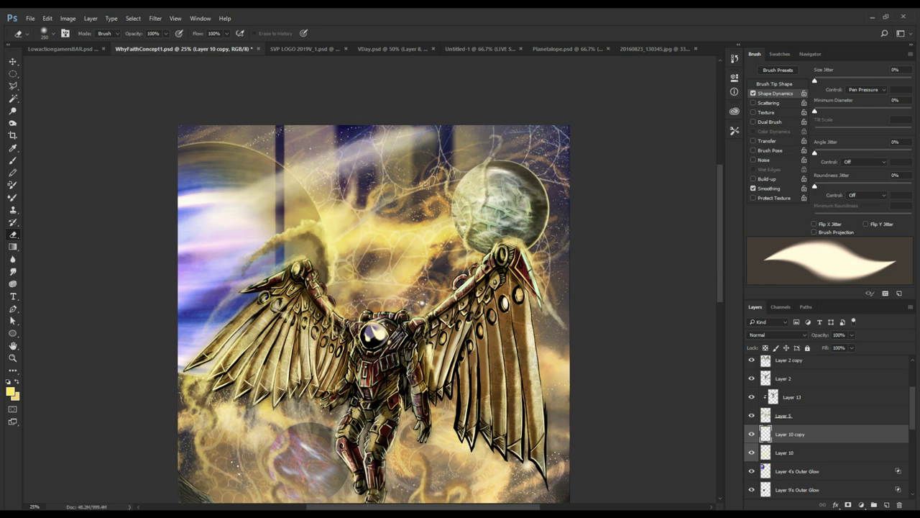
- Rotate the Layer 10 copy haze about -54° and stretch its height to about 136% so it lies diagonally over the sky
{"action": "left_click_drag", "start_coordinate": [310, 473], "coordinate": [297, 366]}
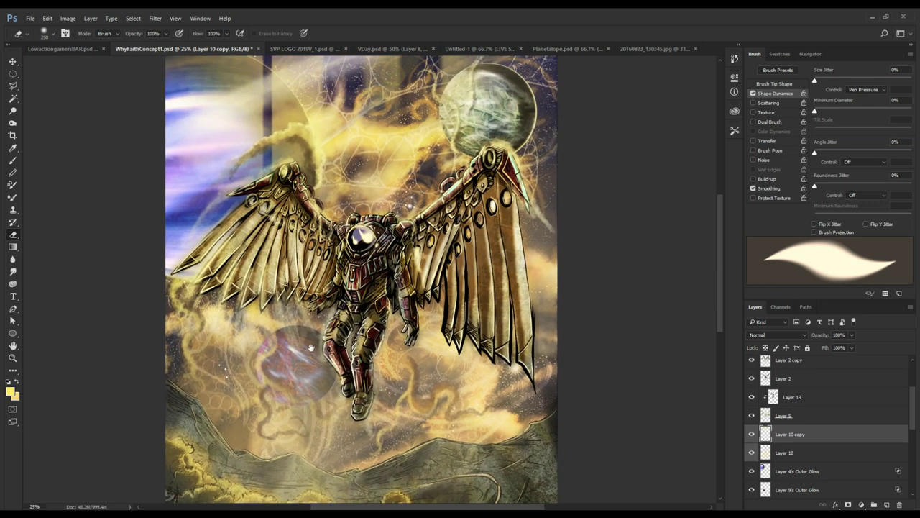
{"action": "left_click_drag", "start_coordinate": [282, 218], "coordinate": [298, 324]}
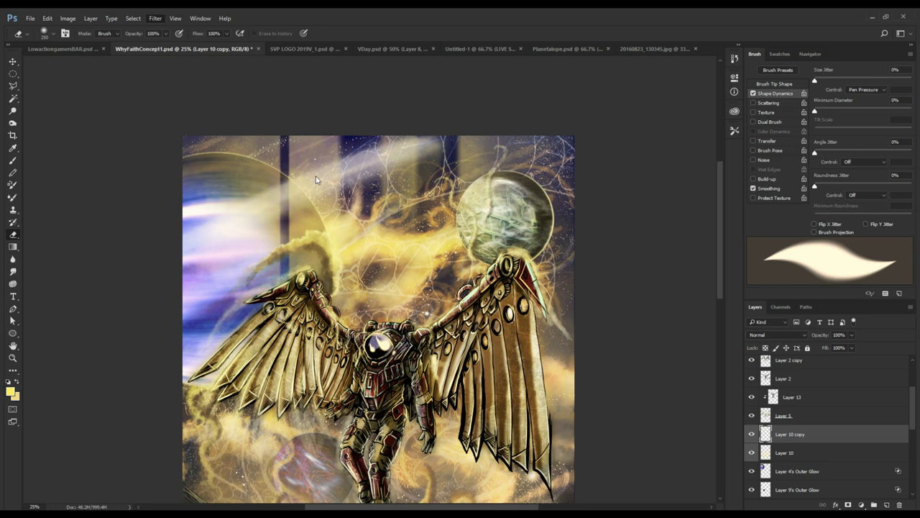
{"action": "key", "text": "h"}
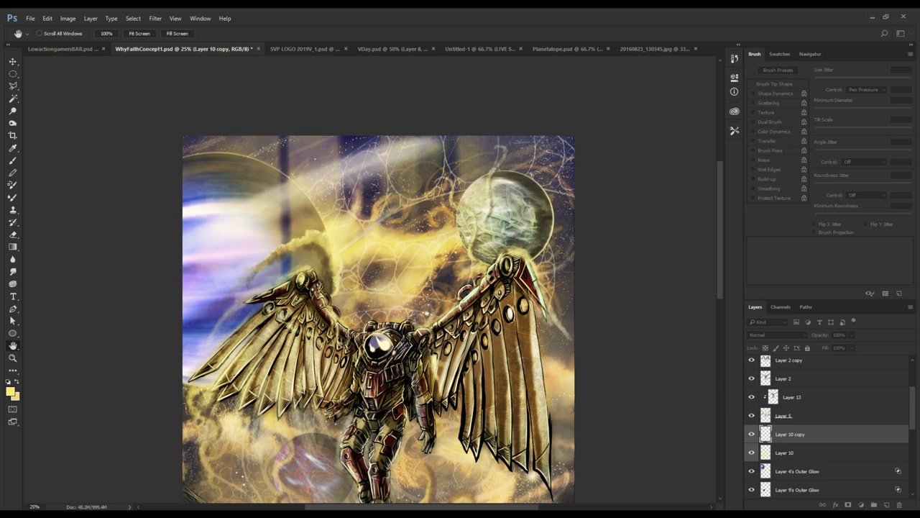
{"action": "key", "text": "e"}
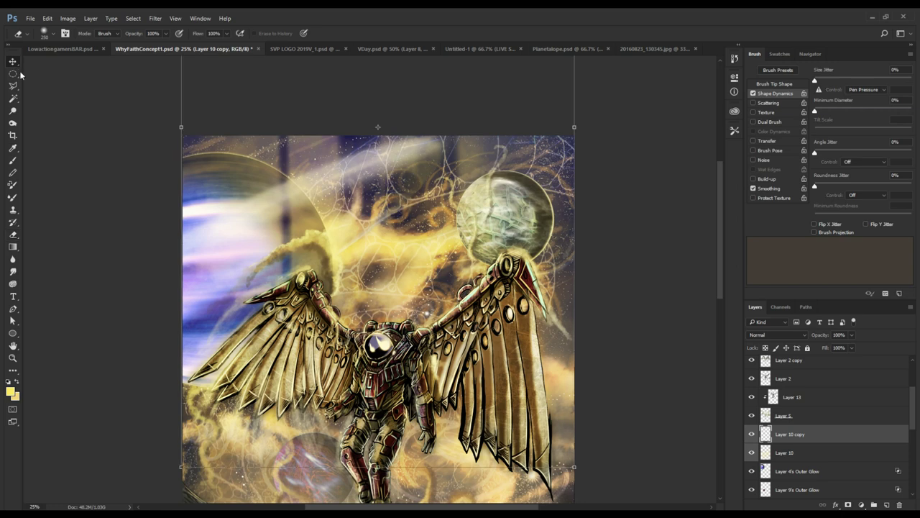
{"action": "key", "text": "v"}
{"action": "left_click_drag", "start_coordinate": [389, 245], "coordinate": [257, 193]}
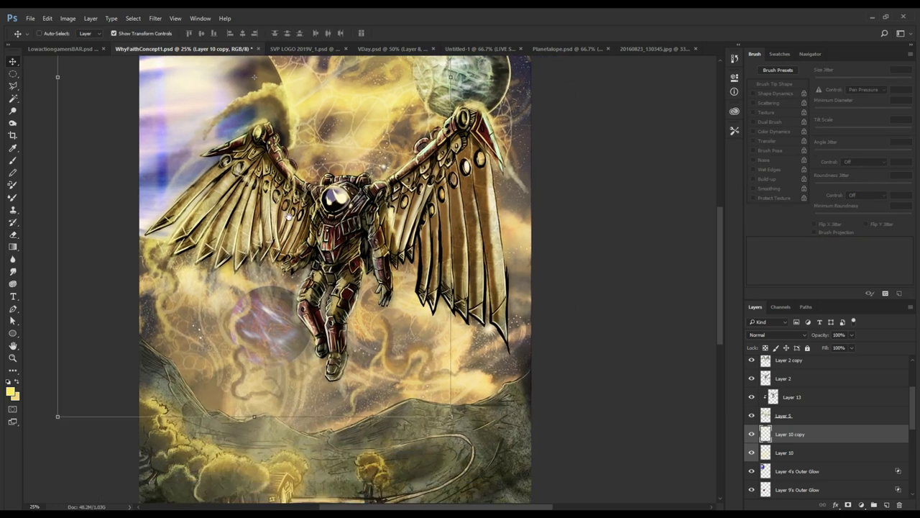
{"action": "left_click_drag", "start_coordinate": [454, 426], "coordinate": [569, 219]}
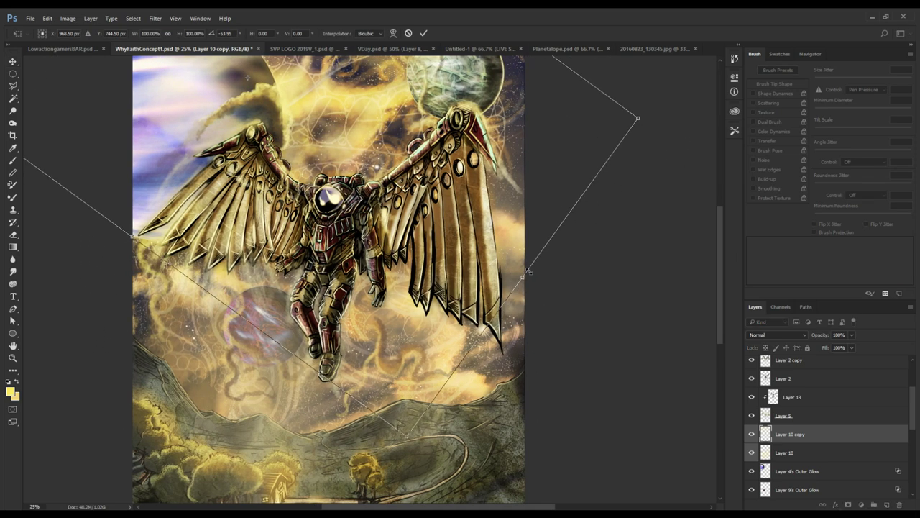
{"action": "left_click_drag", "start_coordinate": [529, 271], "coordinate": [717, 419]}
{"action": "mouse_move", "coordinate": [395, 139]}
{"action": "left_mouse_down"}
{"action": "mouse_move", "coordinate": [436, 304]}
{"action": "mouse_move", "coordinate": [297, 165]}
{"action": "left_mouse_up"}
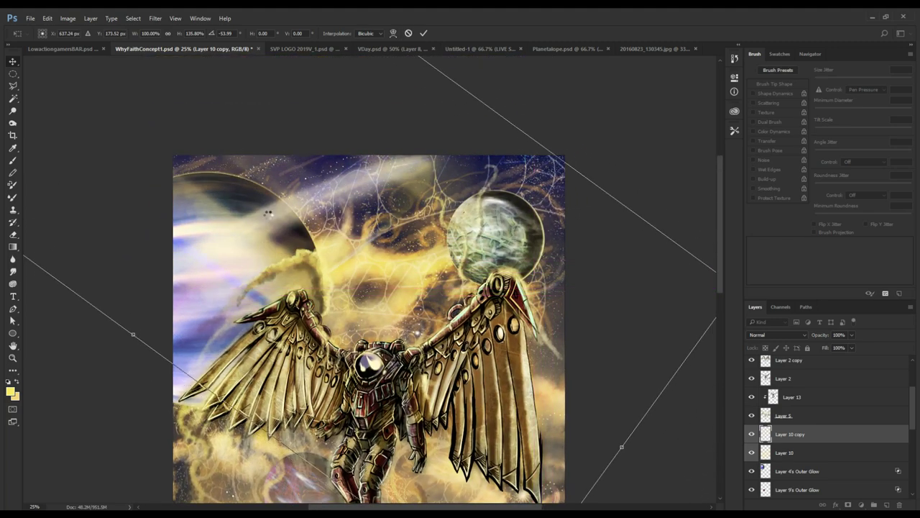
{"action": "key", "text": "Return"}
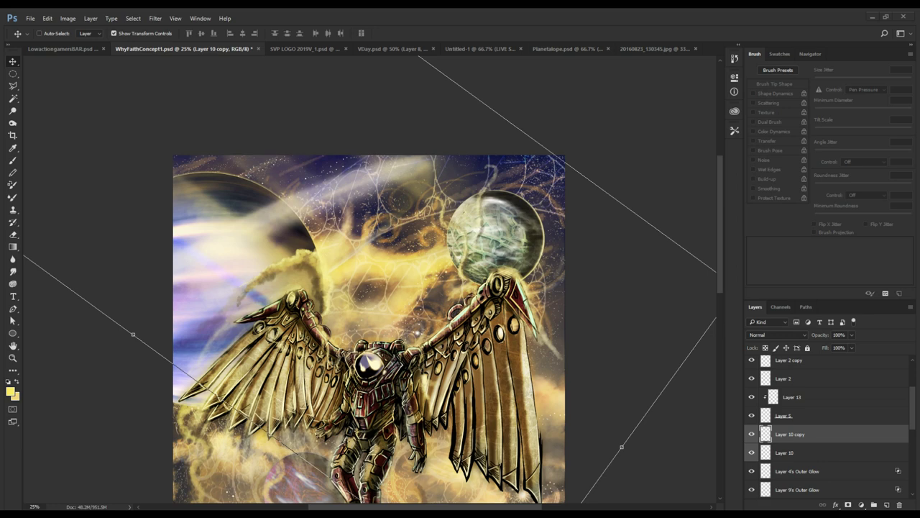
{"action": "key", "text": "ctrl+z"}
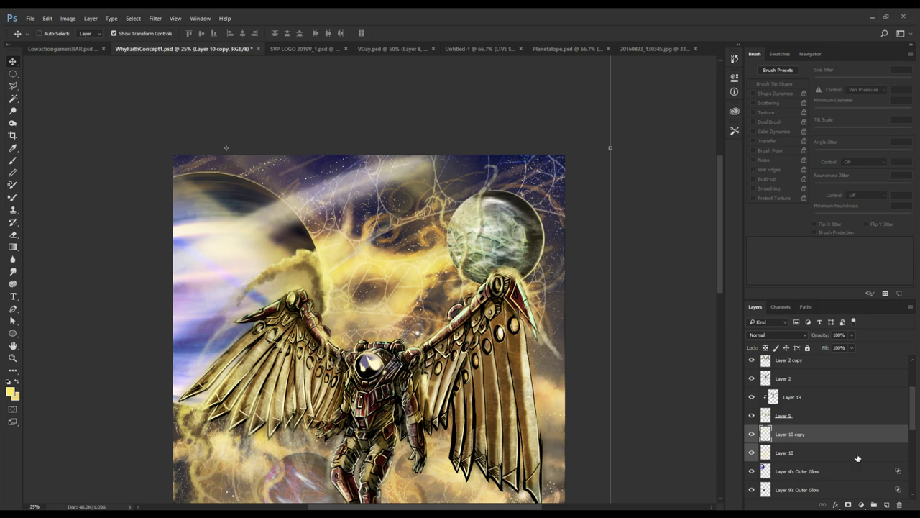
- Check Layer 10's visibility and move Layer 10 copy to the top of the layer stack, above Layer 18
{"action": "left_click_drag", "start_coordinate": [826, 416], "coordinate": [845, 499]}
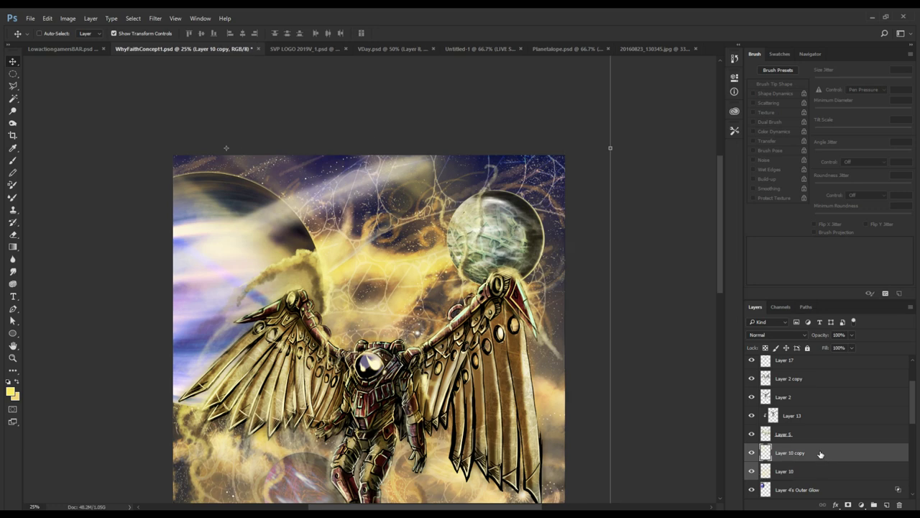
{"action": "left_click", "coordinate": [752, 468]}
{"action": "left_click", "coordinate": [752, 468]}
{"action": "left_click_drag", "start_coordinate": [819, 454], "coordinate": [814, 395]}
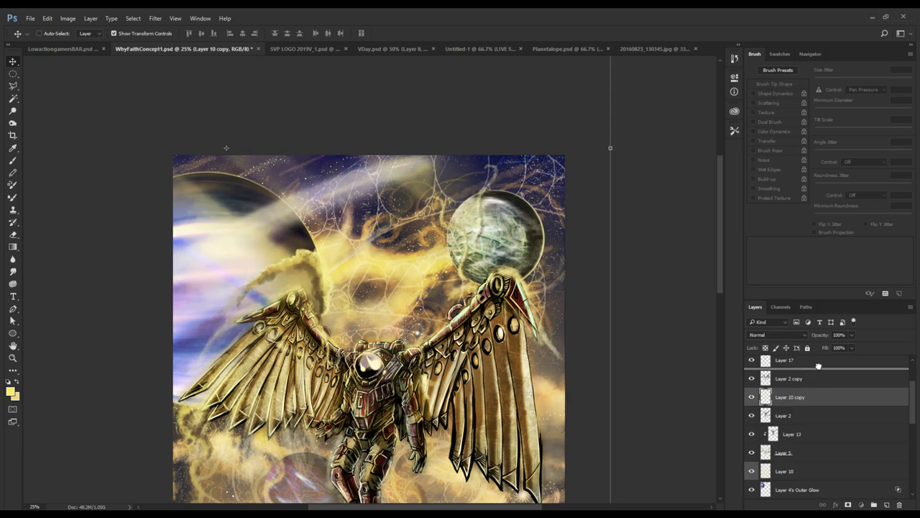
{"action": "scroll", "coordinate": [815, 366], "scroll_direction": "up", "scroll_amount": 3}
{"action": "left_click_drag", "start_coordinate": [815, 297], "coordinate": [827, 362]}
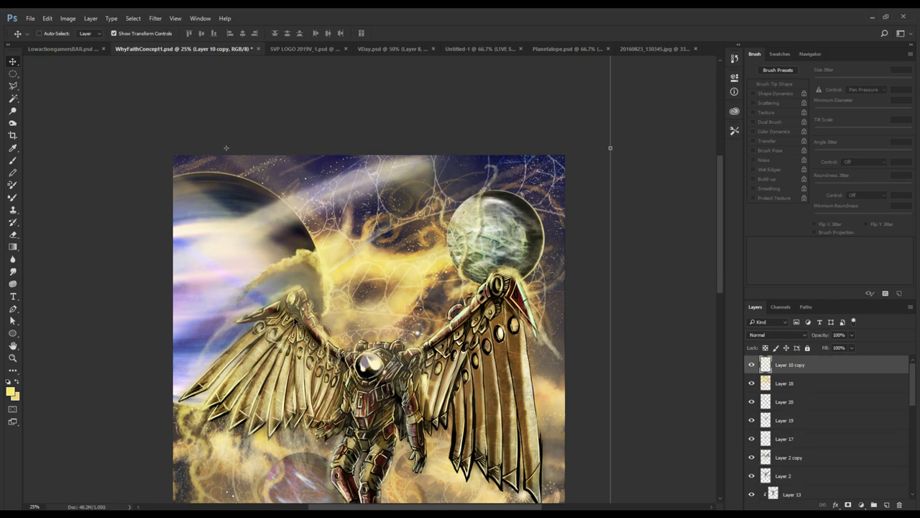
- Move the Layer 10 copy haze down and across so it covers the astronaut and the landscape below
{"action": "left_click_drag", "start_coordinate": [301, 325], "coordinate": [237, 276]}
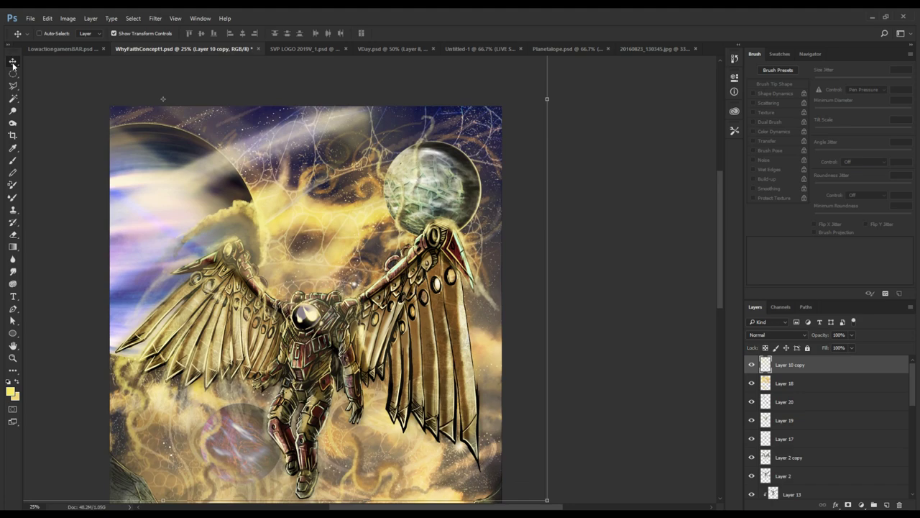
{"action": "left_click_drag", "start_coordinate": [241, 241], "coordinate": [242, 374]}
{"action": "left_click_drag", "start_coordinate": [288, 395], "coordinate": [320, 368]}
{"action": "left_click_drag", "start_coordinate": [314, 321], "coordinate": [491, 349]}
{"action": "key", "text": "z"}
{"action": "left_click", "coordinate": [458, 324], "text": "alt"}
{"action": "left_click", "coordinate": [457, 324], "text": "alt"}
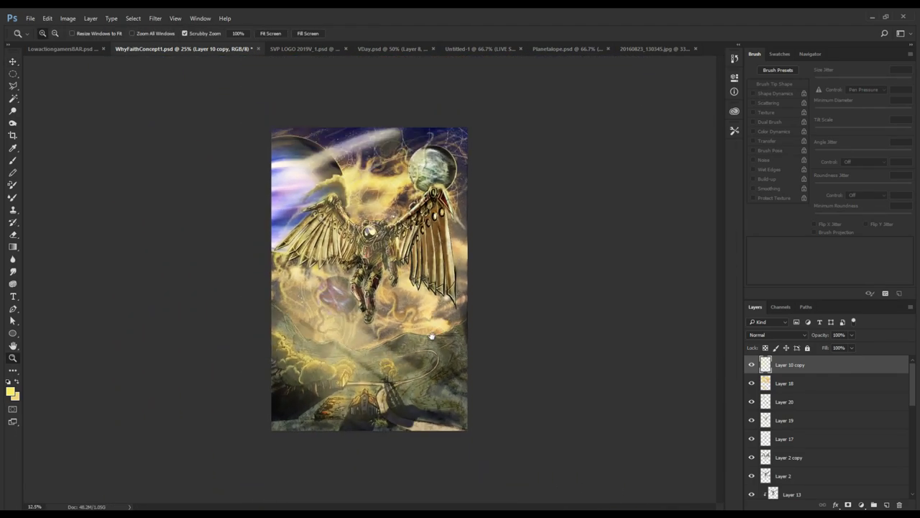
{"action": "left_click", "coordinate": [411, 359]}
{"action": "left_click", "coordinate": [14, 62]}
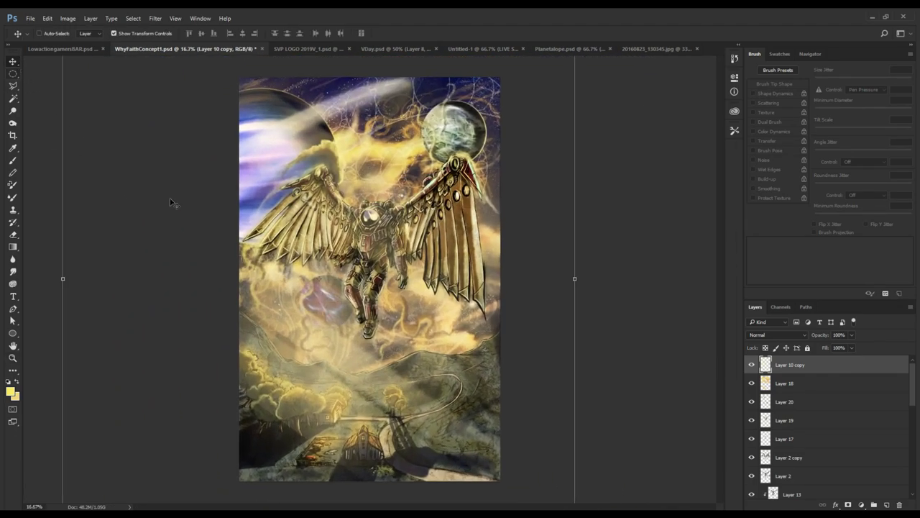
{"action": "left_click_drag", "start_coordinate": [295, 309], "coordinate": [303, 285]}
{"action": "left_click_drag", "start_coordinate": [422, 334], "coordinate": [480, 389]}
- Distort the Layer 10 copy haze into a slanted shape about 185% wide and 149% tall, with about -40° horizontal skew
{"action": "key", "text": "z"}
{"action": "left_click", "coordinate": [278, 277], "text": "alt"}
{"action": "left_click", "coordinate": [279, 278], "text": "alt"}
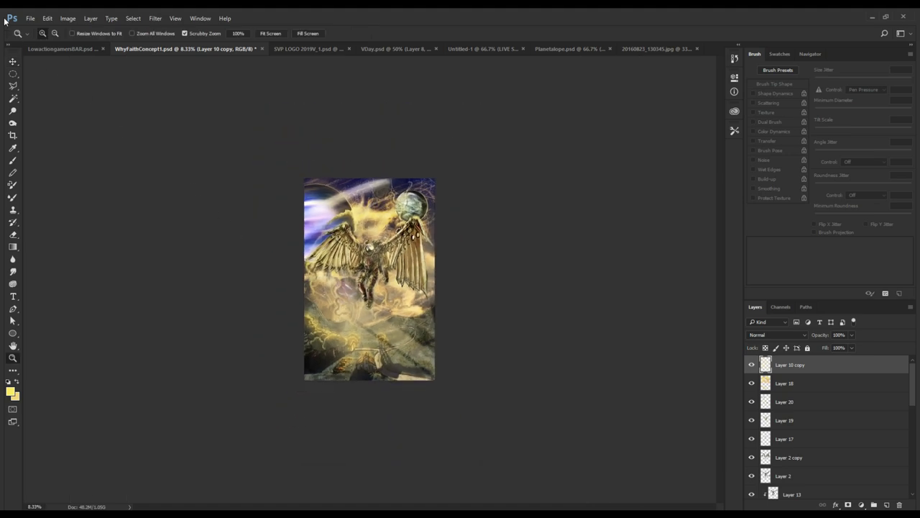
{"action": "key", "text": "v"}
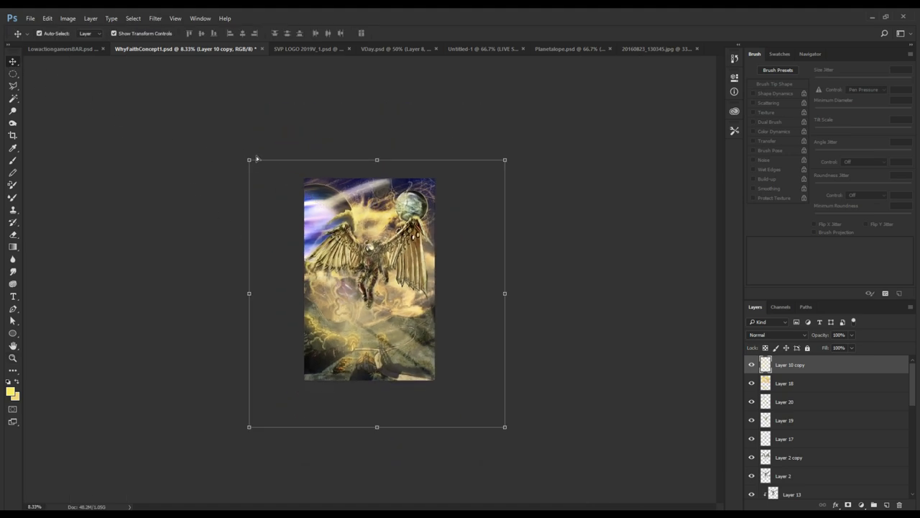
{"action": "left_click_drag", "start_coordinate": [257, 159], "coordinate": [310, 158]}
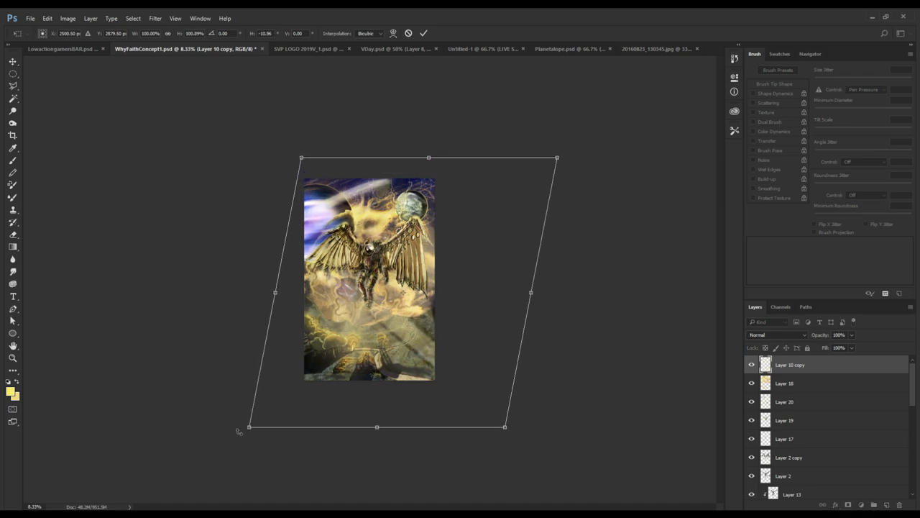
{"action": "left_click_drag", "start_coordinate": [249, 428], "coordinate": [217, 247]}
{"action": "left_click_drag", "start_coordinate": [506, 428], "coordinate": [452, 502]}
{"action": "left_click_drag", "start_coordinate": [563, 159], "coordinate": [675, 94]}
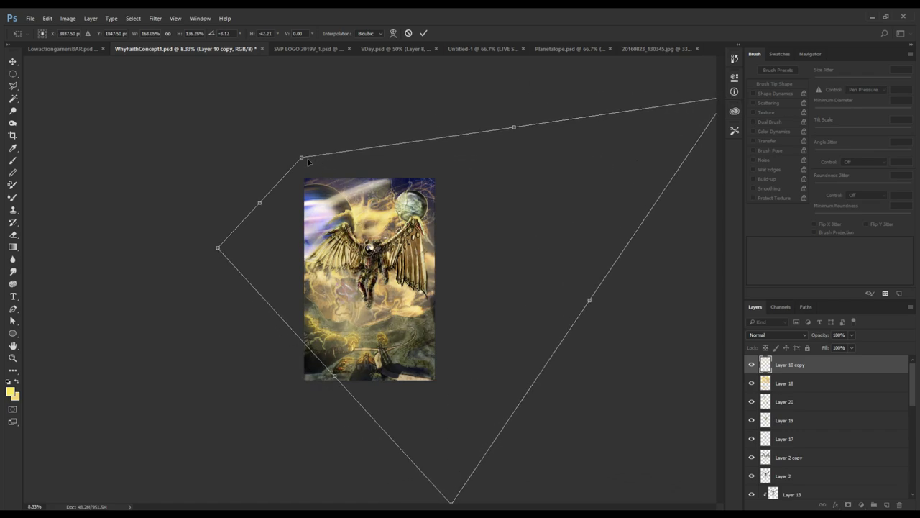
{"action": "left_click_drag", "start_coordinate": [307, 161], "coordinate": [313, 184]}
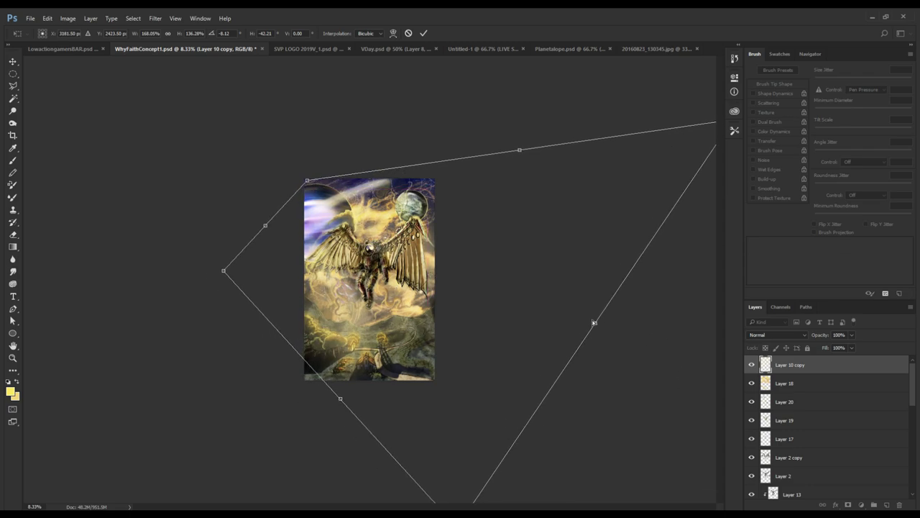
{"action": "left_click_drag", "start_coordinate": [594, 323], "coordinate": [632, 360]}
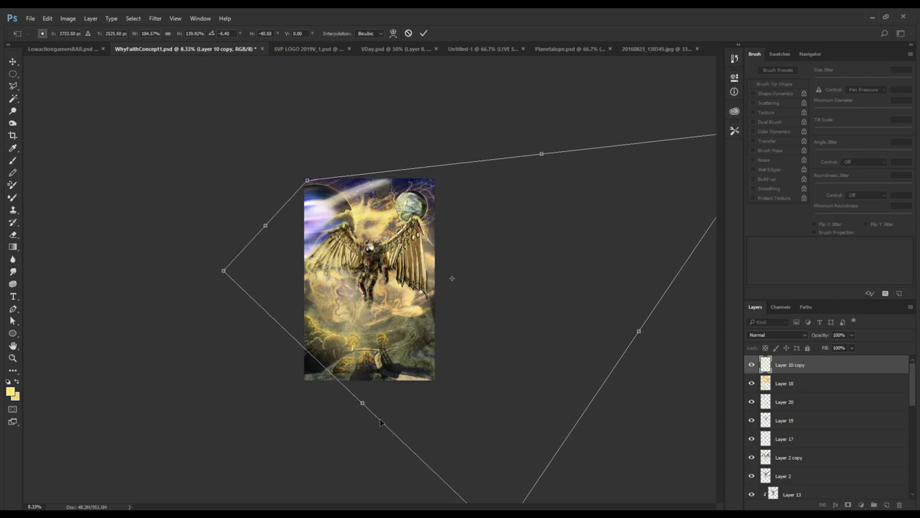
{"action": "mouse_move", "coordinate": [364, 409]}
{"action": "left_mouse_down"}
{"action": "mouse_move", "coordinate": [346, 439]}
{"action": "mouse_move", "coordinate": [369, 421]}
{"action": "left_mouse_up"}
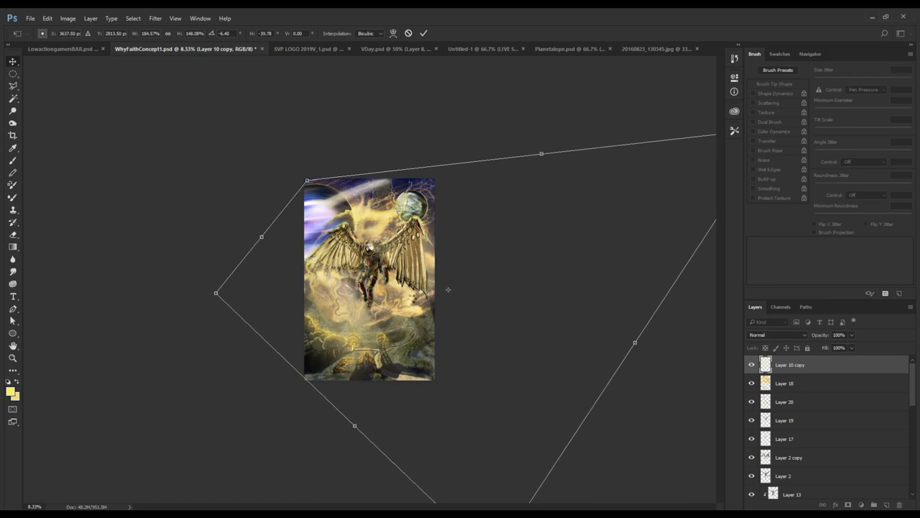
{"action": "key", "text": "Return"}
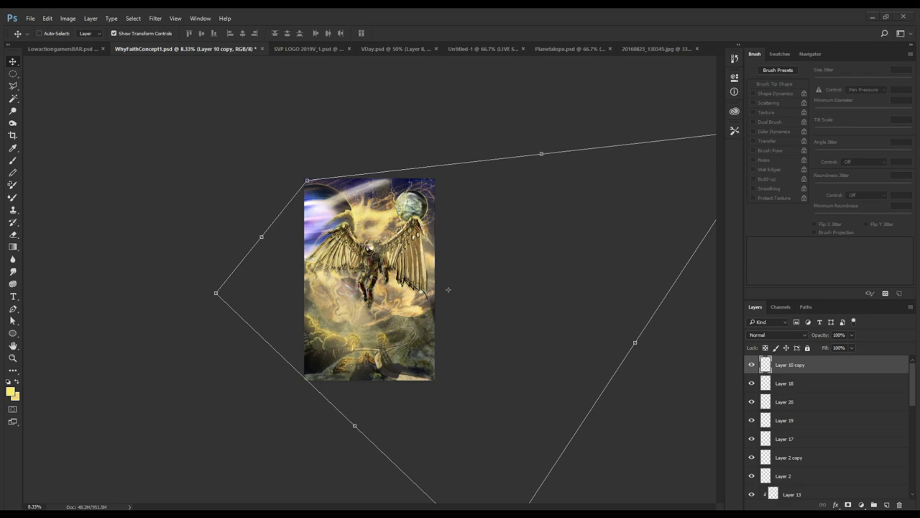
{"action": "key", "text": "ctrl+z"}
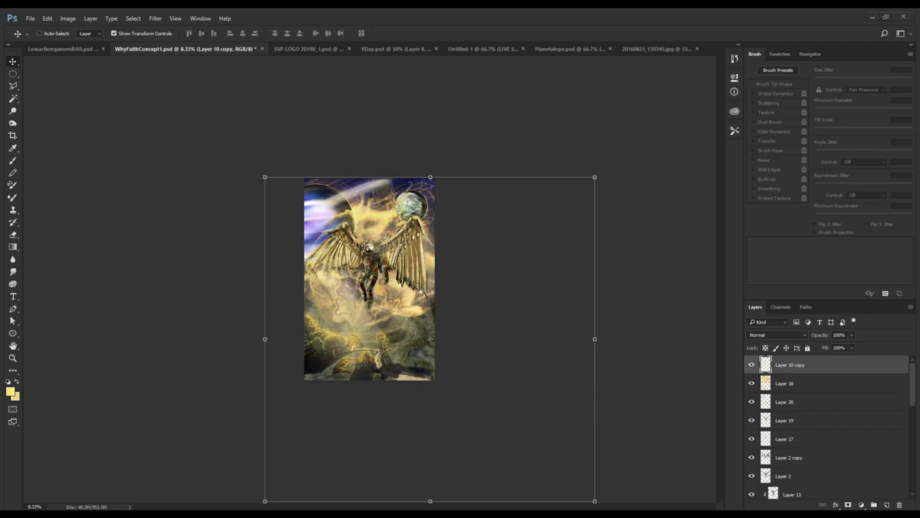
- Inspect the haze around the astronaut and reposition the Layer 10 copy horizontally over the artwork
{"action": "key", "text": "z"}
{"action": "left_click", "coordinate": [388, 267]}
{"action": "left_click", "coordinate": [384, 264]}
{"action": "left_click", "coordinate": [367, 250]}
{"action": "left_click", "coordinate": [363, 246]}
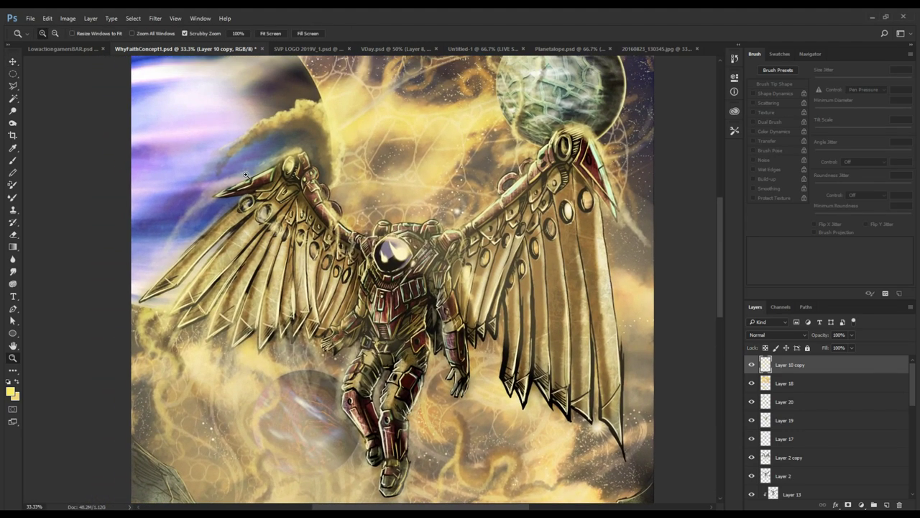
{"action": "left_click", "coordinate": [246, 175], "text": "alt"}
{"action": "left_click", "coordinate": [246, 175], "text": "alt"}
{"action": "left_click", "coordinate": [13, 62]}
{"action": "left_click_drag", "start_coordinate": [240, 150], "coordinate": [316, 152]}
- Distort the haze layer by its upper corners to about 12° rotation, 17° horizontal skew and 111% width
{"action": "key", "text": "z"}
{"action": "left_click", "coordinate": [317, 172], "text": "alt"}
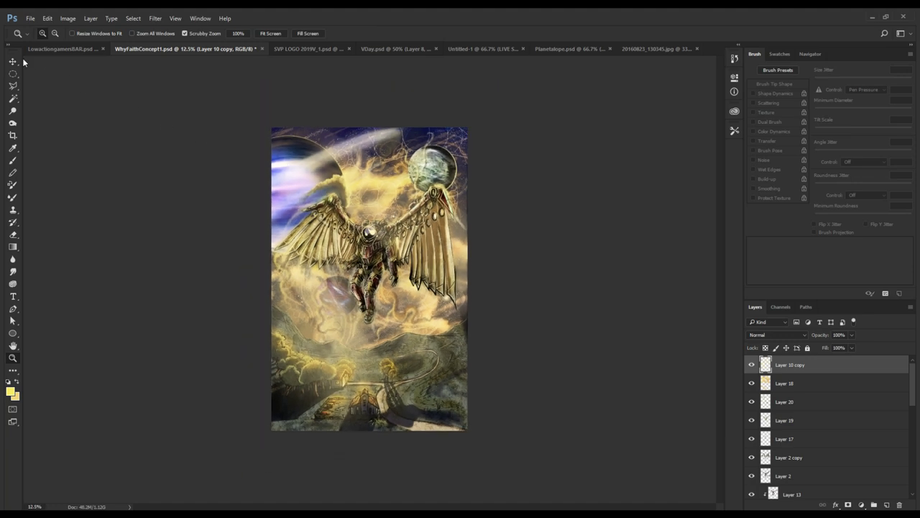
{"action": "left_click", "coordinate": [12, 62]}
{"action": "left_click_drag", "start_coordinate": [199, 115], "coordinate": [159, 102]}
{"action": "left_click_drag", "start_coordinate": [688, 127], "coordinate": [698, 218]}
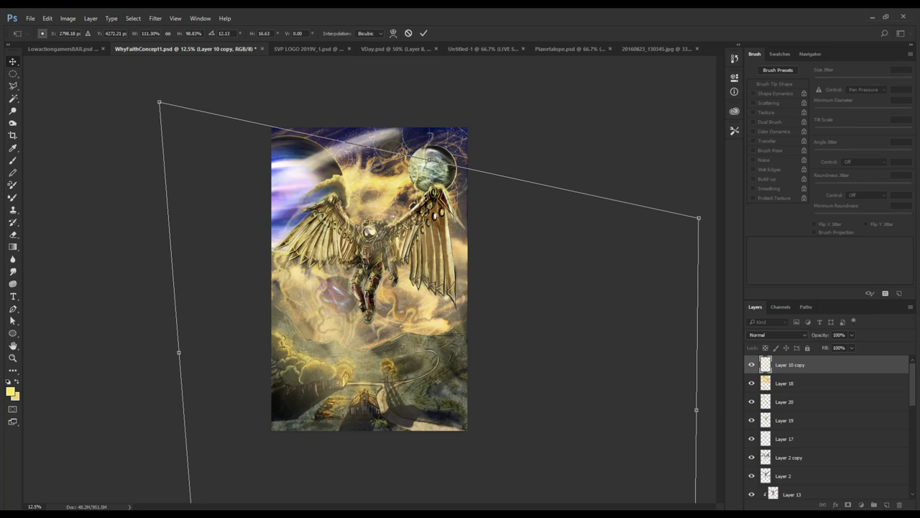
{"action": "key", "text": "Return"}
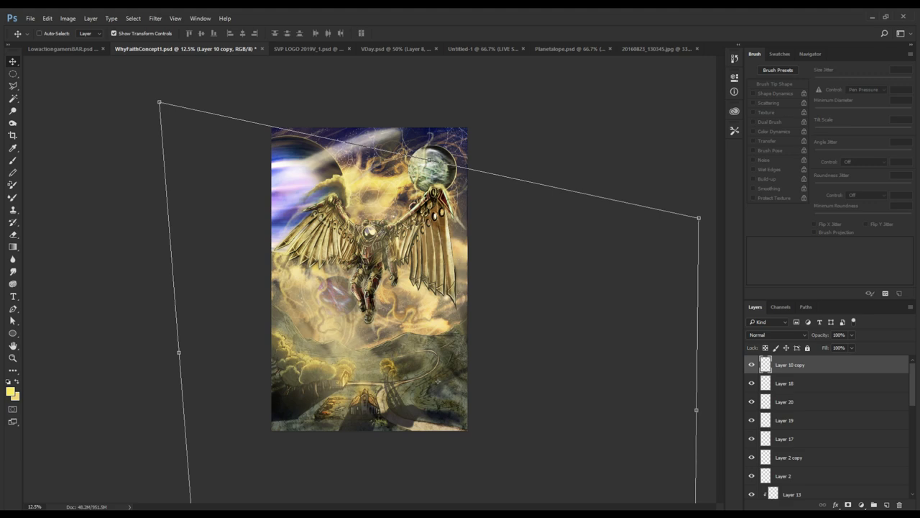
{"action": "key", "text": "Escape"}
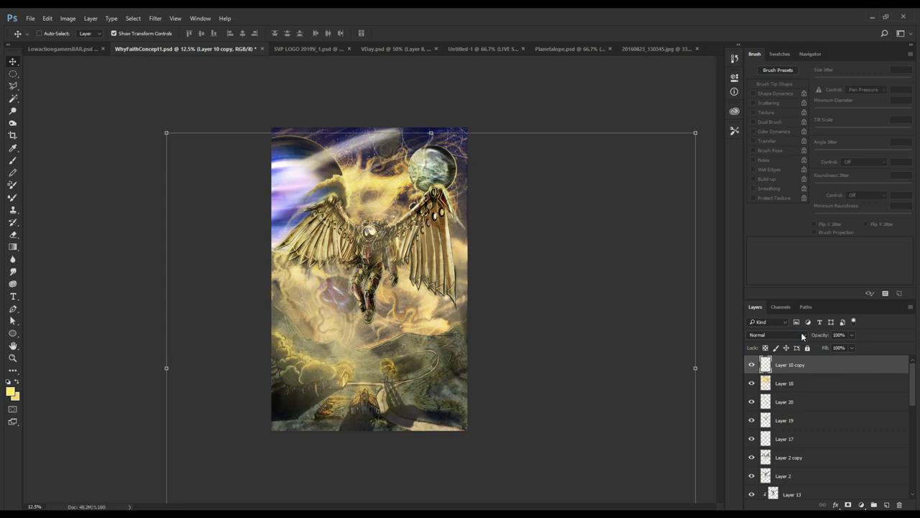
- Try Linear Burn, Darker Color and Soft Light on Layer 10 copy and set its blend mode to Overlay
{"action": "double_click", "coordinate": [803, 335]}
{"action": "key", "text": "Down"}
{"action": "key", "text": "Down"}
{"action": "key", "text": "Down"}
{"action": "key", "text": "Down"}
{"action": "key", "text": "Down"}
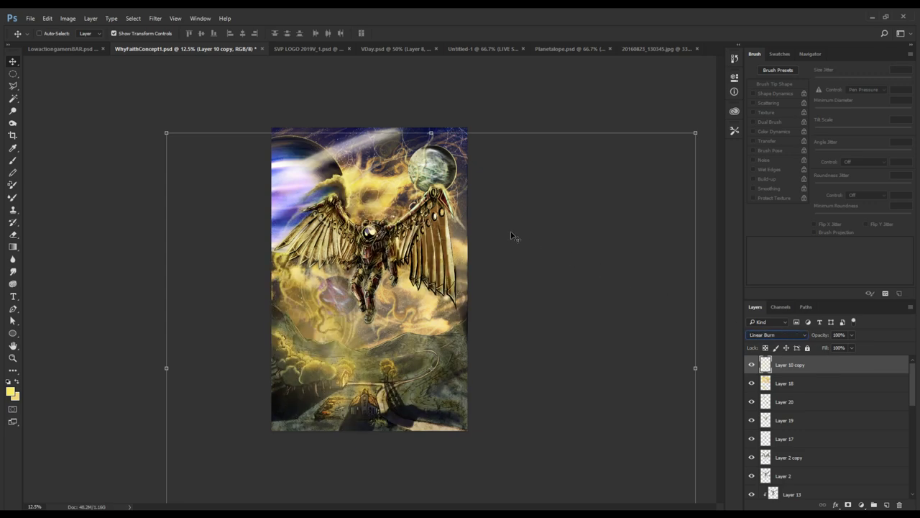
{"action": "key", "text": "shift+plus"}
{"action": "key", "text": "shift+plus"}
{"action": "key", "text": "shift+plus"}
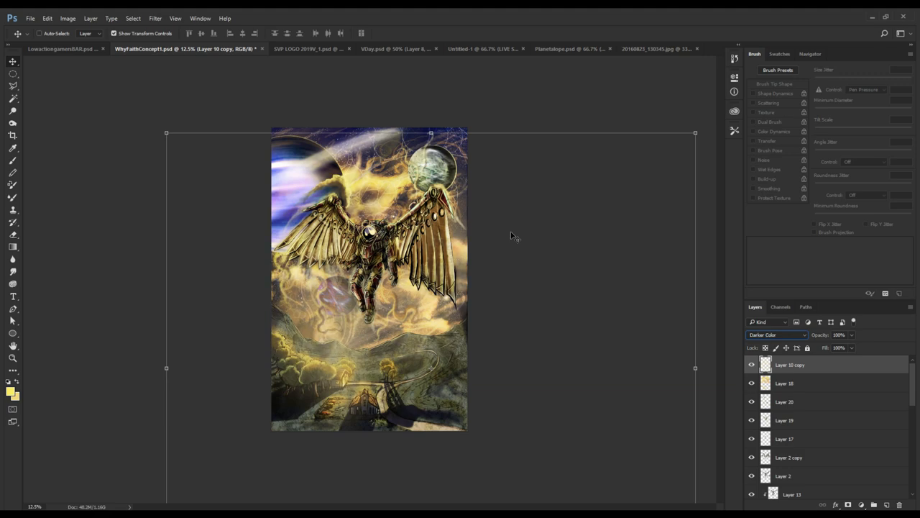
{"action": "key", "text": "shift+plus"}
{"action": "key", "text": "shift+plus"}
{"action": "key", "text": "shift+plus"}
{"action": "key", "text": "shift+plus"}
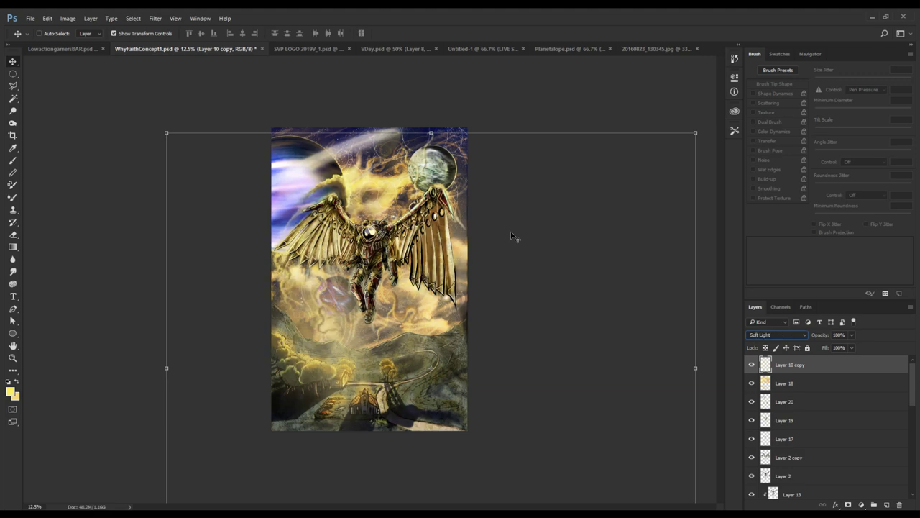
{"action": "left_click_drag", "start_coordinate": [345, 232], "coordinate": [366, 196]}
- Examine the effect of the Overlay haze on the astronaut, wings and sky, up close and from farther out
{"action": "key", "text": "z"}
{"action": "left_click", "coordinate": [367, 214]}
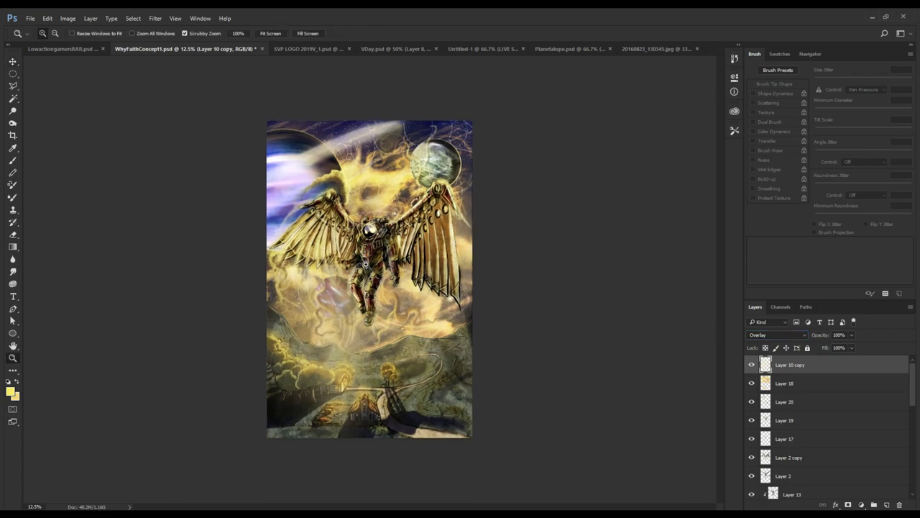
{"action": "left_click", "coordinate": [368, 216]}
{"action": "left_click", "coordinate": [368, 216]}
{"action": "left_click", "coordinate": [367, 217]}
{"action": "left_click", "coordinate": [352, 243], "text": "alt"}
{"action": "left_click", "coordinate": [349, 250], "text": "alt"}
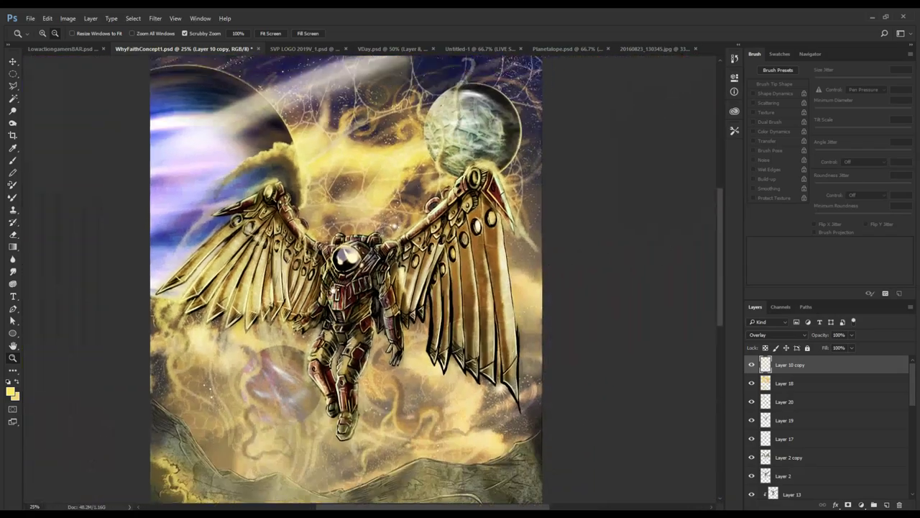
{"action": "left_click", "coordinate": [330, 290]}
{"action": "left_click", "coordinate": [344, 299]}
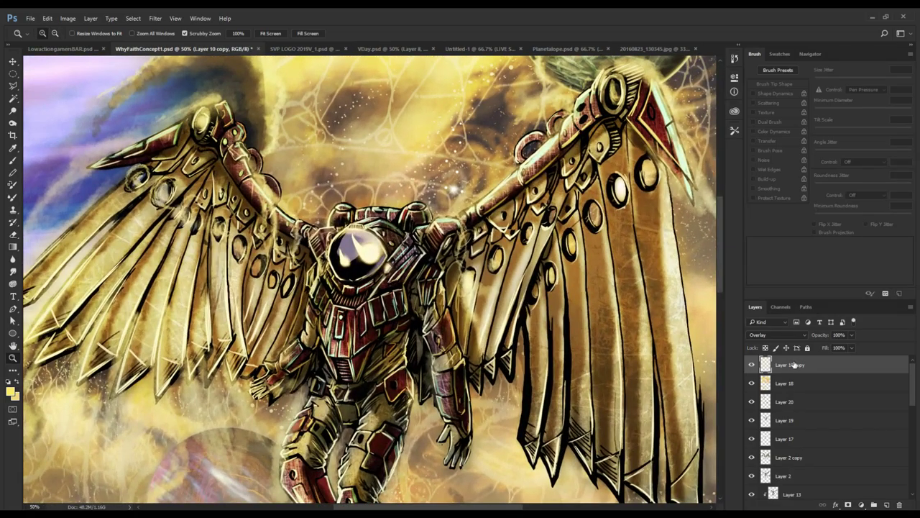
- Toggle the visibility of Layer 18 and Layer 20 to examine what each contributes to the haze over the astronaut
{"action": "left_click", "coordinate": [803, 383]}
{"action": "left_click", "coordinate": [752, 383]}
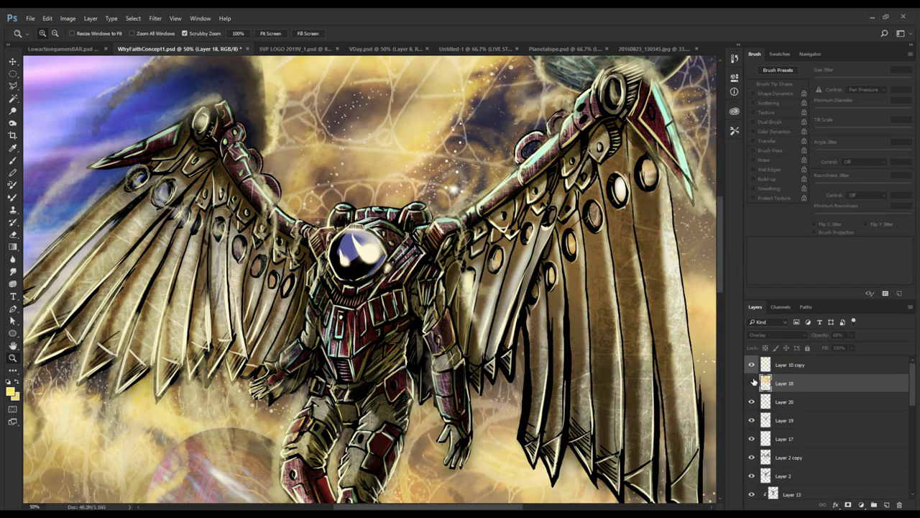
{"action": "left_click", "coordinate": [752, 383]}
{"action": "left_click", "coordinate": [752, 383]}
{"action": "left_click", "coordinate": [753, 383]}
{"action": "left_click", "coordinate": [752, 402]}
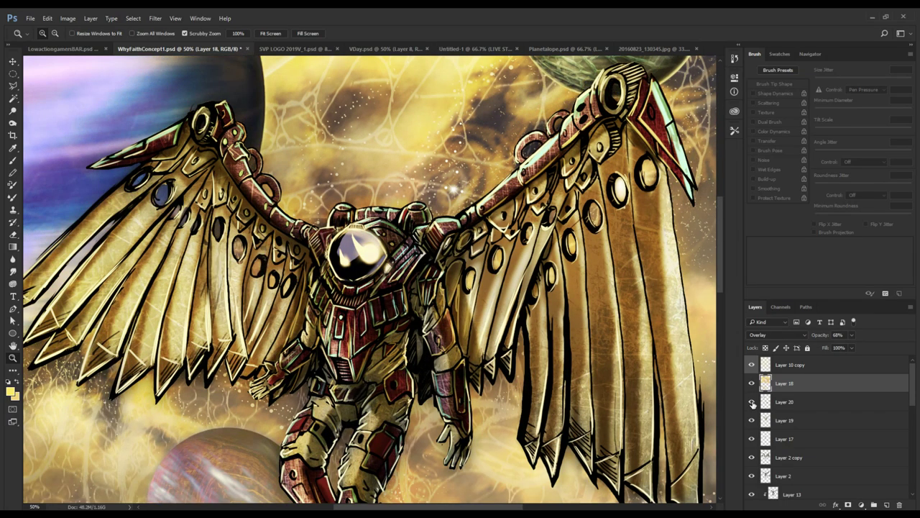
{"action": "left_click", "coordinate": [752, 403]}
- Erase the Layer 20 haze covering the left wing's feathers and the inner part of the right wing with a soft 250 px Eraser
{"action": "left_click", "coordinate": [807, 407]}
{"action": "key", "text": "e"}
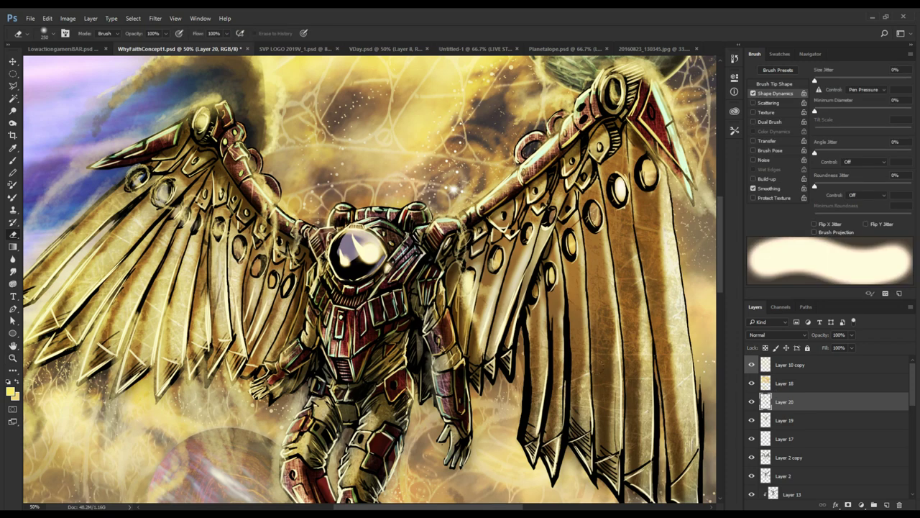
{"action": "mouse_move", "coordinate": [167, 200]}
{"action": "left_mouse_down"}
{"action": "mouse_move", "coordinate": [218, 226]}
{"action": "mouse_move", "coordinate": [162, 188]}
{"action": "mouse_move", "coordinate": [103, 238]}
{"action": "left_mouse_up"}
{"action": "mouse_move", "coordinate": [253, 268]}
{"action": "left_mouse_down"}
{"action": "mouse_move", "coordinate": [279, 239]}
{"action": "mouse_move", "coordinate": [285, 249]}
{"action": "left_mouse_up"}
{"action": "left_click_drag", "start_coordinate": [302, 287], "coordinate": [241, 275]}
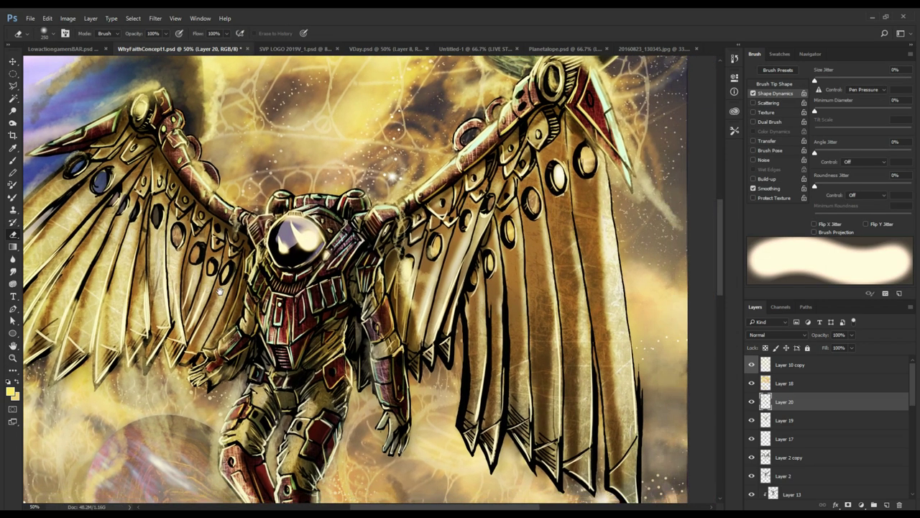
{"action": "mouse_move", "coordinate": [431, 270]}
{"action": "left_mouse_down"}
{"action": "mouse_move", "coordinate": [403, 277]}
{"action": "mouse_move", "coordinate": [400, 223]}
{"action": "left_mouse_up"}
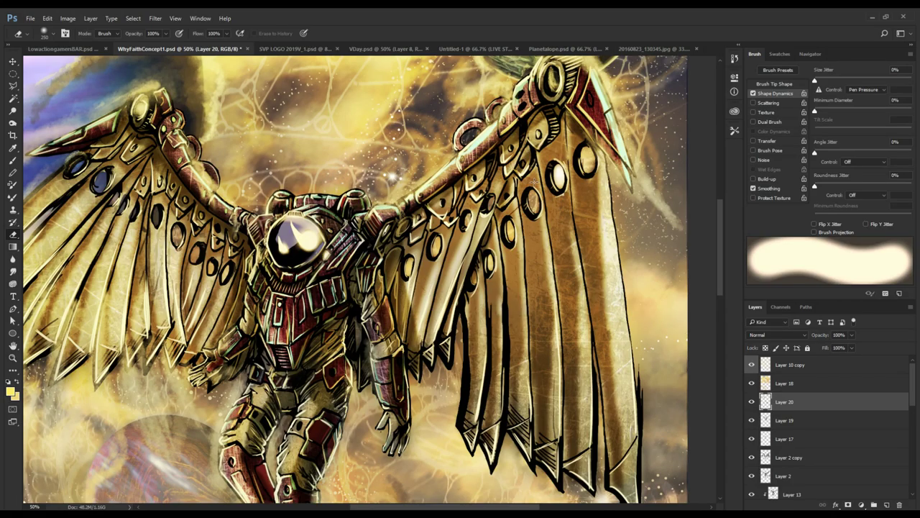
{"action": "left_click_drag", "start_coordinate": [558, 280], "coordinate": [692, 269]}
{"action": "key", "text": "z"}
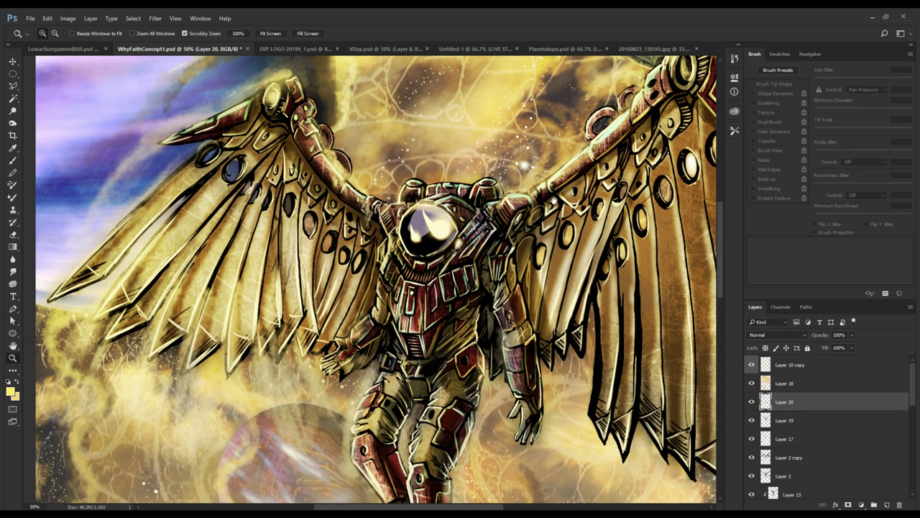
- Merge the three planet Outer Glow layers directly below Layer 10 into a single layer
{"action": "left_click_drag", "start_coordinate": [554, 202], "coordinate": [540, 332]}
{"action": "left_click", "coordinate": [459, 229], "text": "alt"}
{"action": "left_click", "coordinate": [458, 229], "text": "alt"}
{"action": "left_click", "coordinate": [458, 230]}
{"action": "left_click_drag", "start_coordinate": [459, 235], "coordinate": [438, 175]}
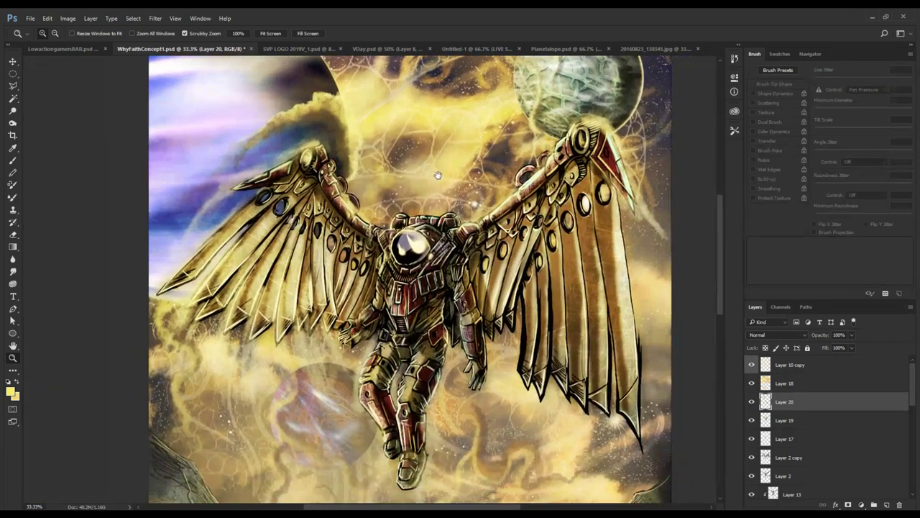
{"action": "key", "text": "ctrl+minus"}
{"action": "scroll", "coordinate": [828, 448], "scroll_direction": "down", "scroll_amount": 2}
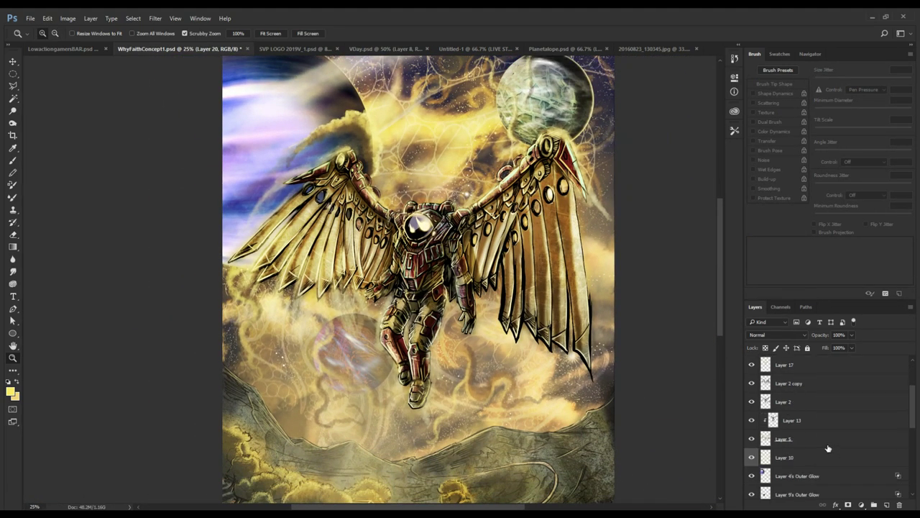
{"action": "scroll", "coordinate": [828, 448], "scroll_direction": "down", "scroll_amount": 2}
{"action": "left_click", "coordinate": [816, 420]}
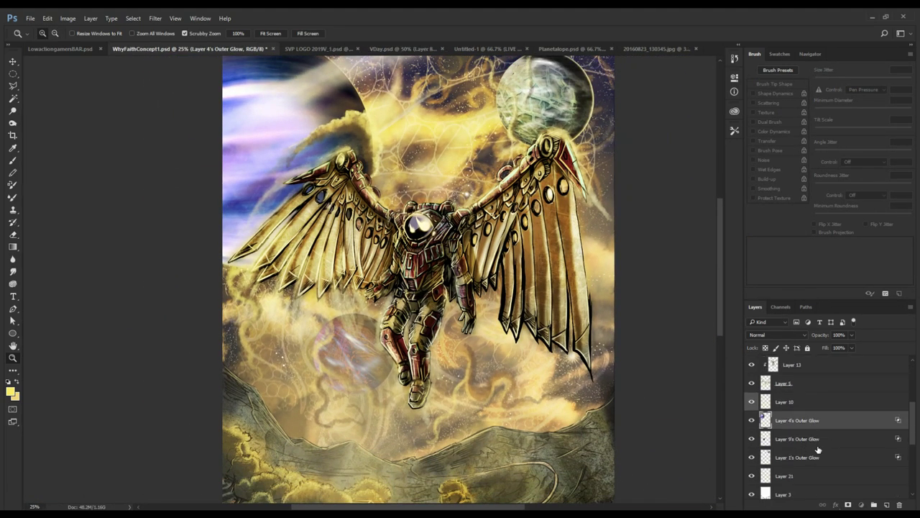
{"action": "left_click", "coordinate": [817, 445], "text": "shift"}
{"action": "left_click", "coordinate": [820, 455], "text": "shift"}
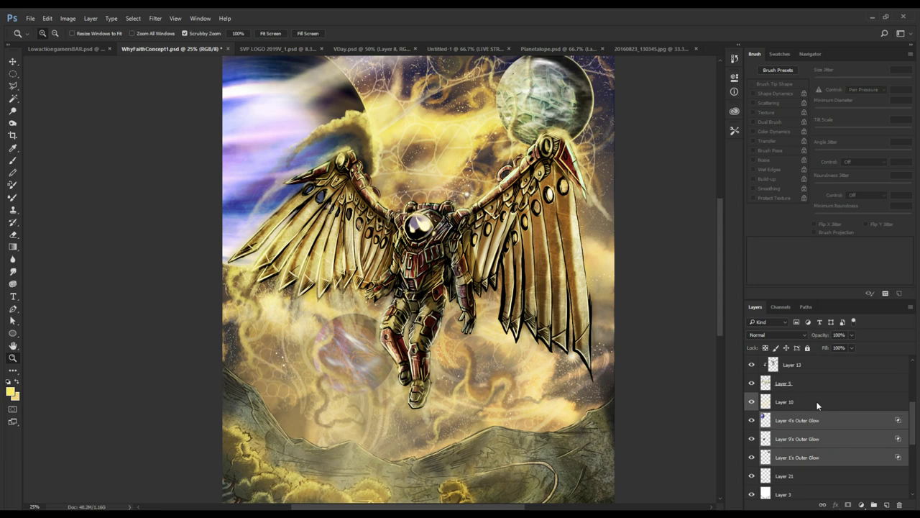
{"action": "key", "text": "ctrl+e"}
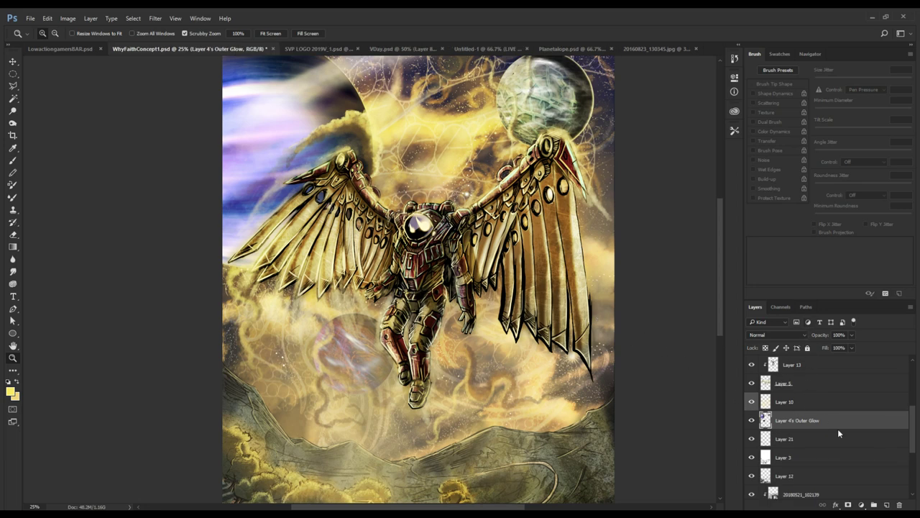
- Add a new layer above the merged planet layer and clip it to that layer
{"action": "left_click", "coordinate": [886, 506]}
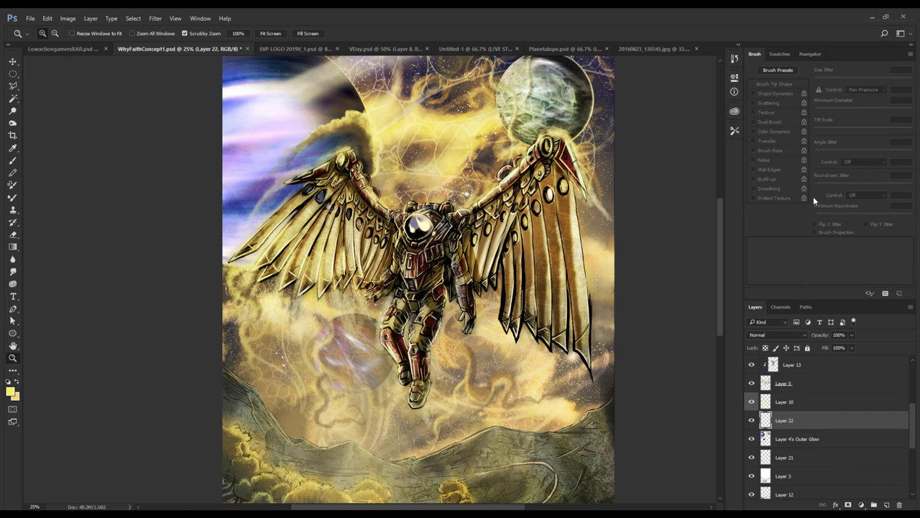
{"action": "key", "text": "ctrl+alt+g"}
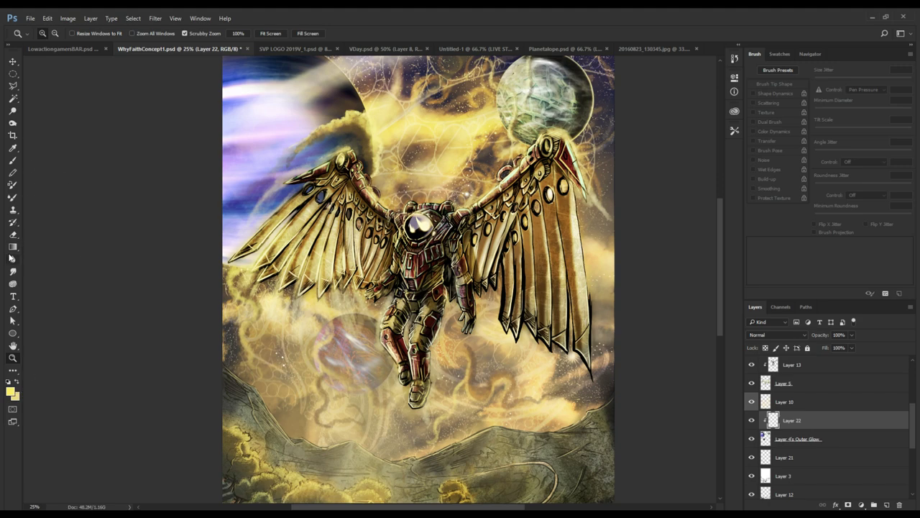
- Fill the clipped layer with a linear gradient in light yellow tones using long diagonal strokes
{"action": "left_click", "coordinate": [12, 247]}
{"action": "mouse_move", "coordinate": [338, 263]}
{"action": "left_mouse_down"}
{"action": "mouse_move", "coordinate": [218, 342]}
{"action": "mouse_move", "coordinate": [663, 102]}
{"action": "mouse_move", "coordinate": [654, 258]}
{"action": "left_mouse_up"}
{"action": "left_click_drag", "start_coordinate": [501, 233], "coordinate": [611, 95]}
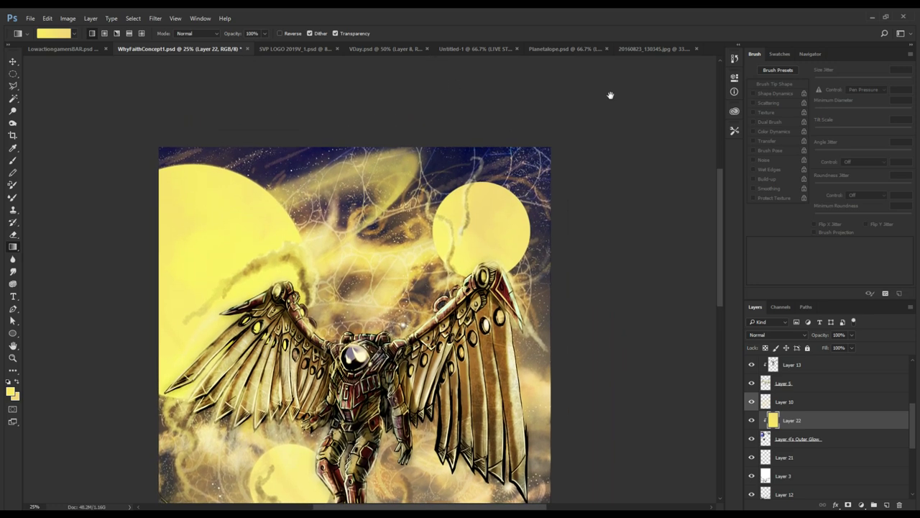
{"action": "left_click_drag", "start_coordinate": [578, 141], "coordinate": [142, 445]}
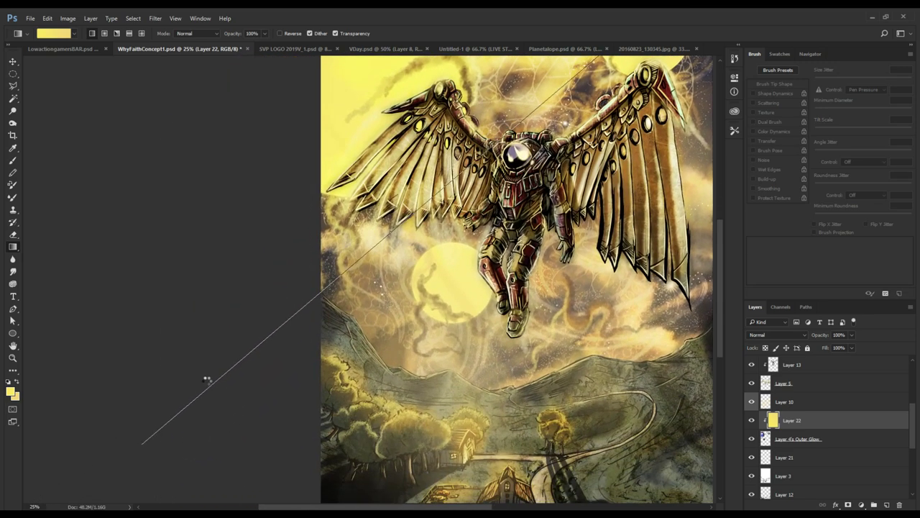
{"action": "left_click_drag", "start_coordinate": [338, 144], "coordinate": [244, 277]}
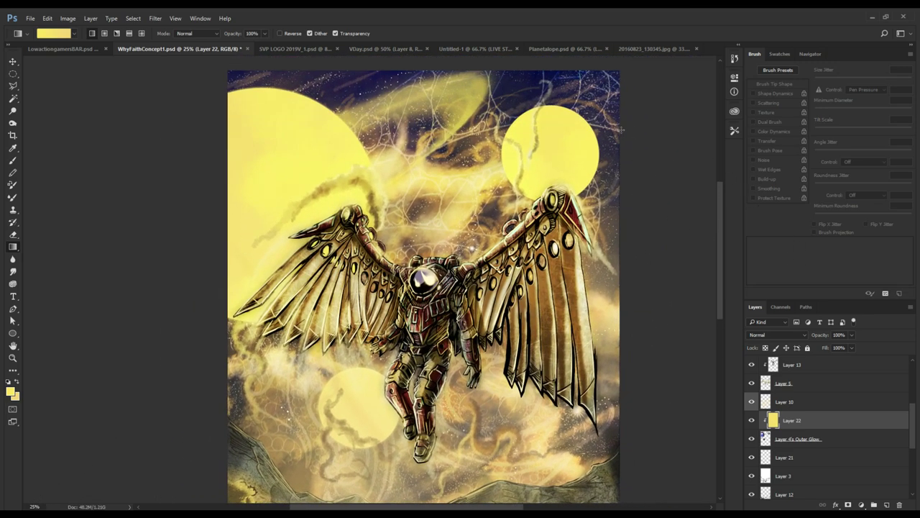
{"action": "left_click_drag", "start_coordinate": [550, 140], "coordinate": [451, 303]}
{"action": "left_click_drag", "start_coordinate": [544, 162], "coordinate": [89, 471]}
{"action": "left_click_drag", "start_coordinate": [422, 276], "coordinate": [219, 420]}
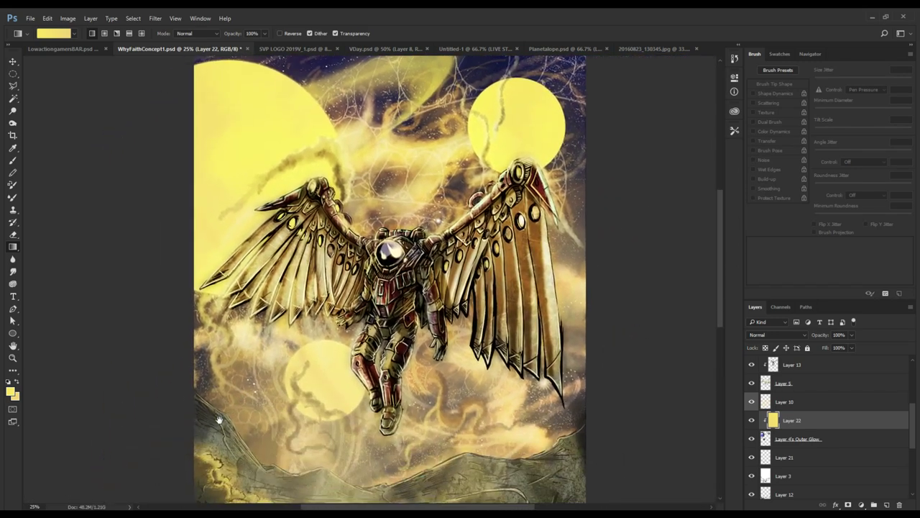
- Set the foreground colour to dark gold and fill the clipped layer with a diagonal dark-gold-to-yellow gradient
{"action": "left_click", "coordinate": [12, 61]}
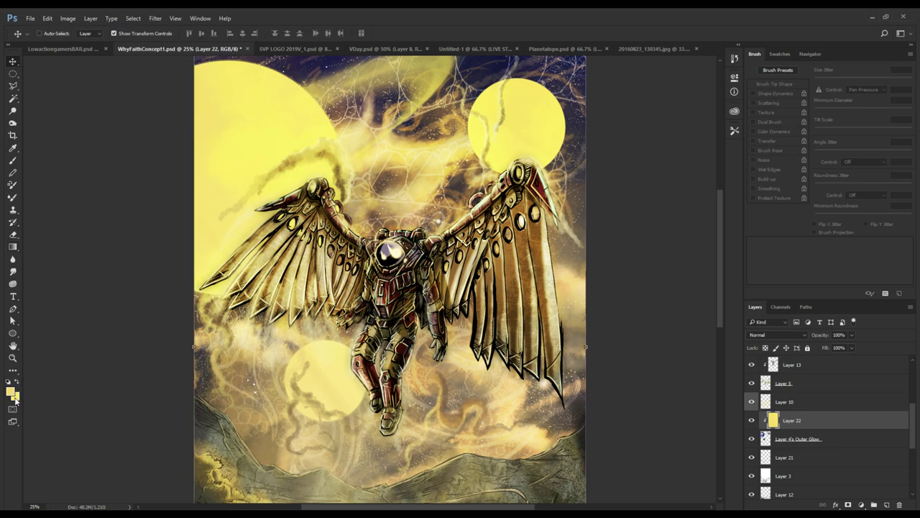
{"action": "key", "text": "i"}
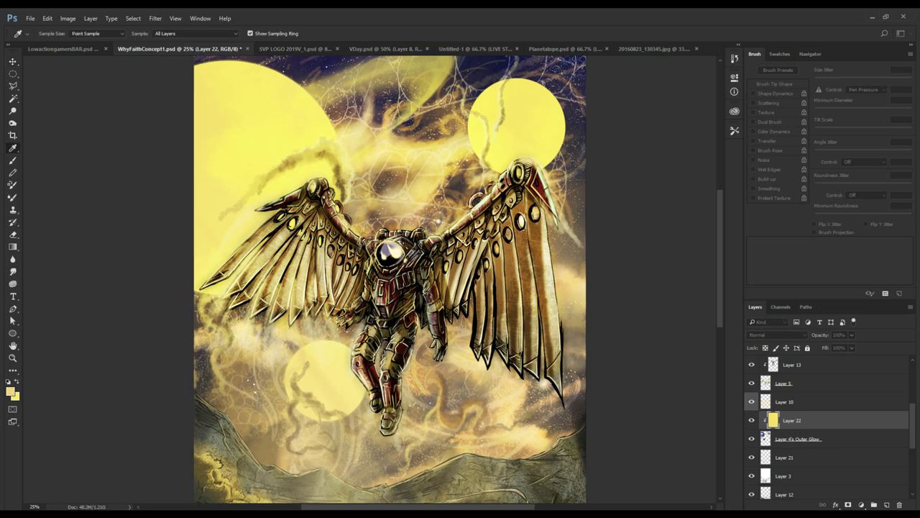
{"action": "key", "text": "Return"}
{"action": "left_click_drag", "start_coordinate": [295, 166], "coordinate": [286, 275]}
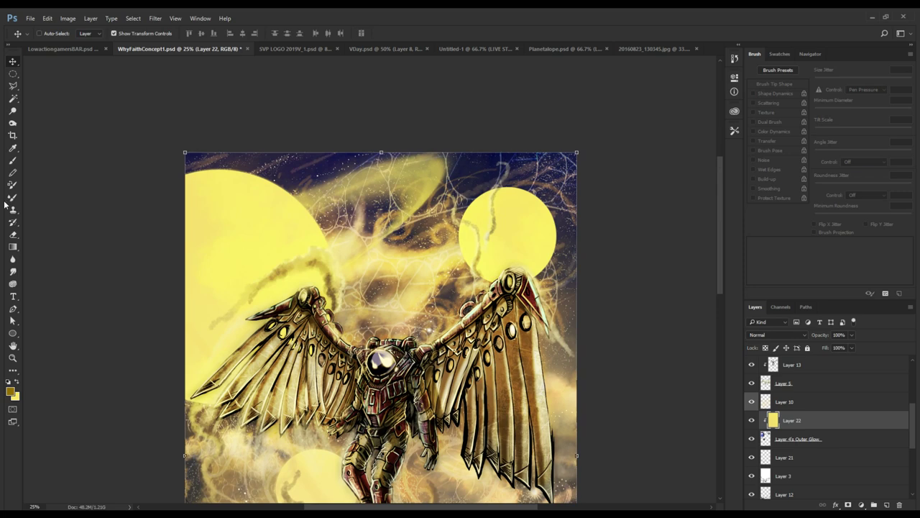
{"action": "left_click", "coordinate": [13, 247]}
{"action": "left_click_drag", "start_coordinate": [137, 97], "coordinate": [575, 503]}
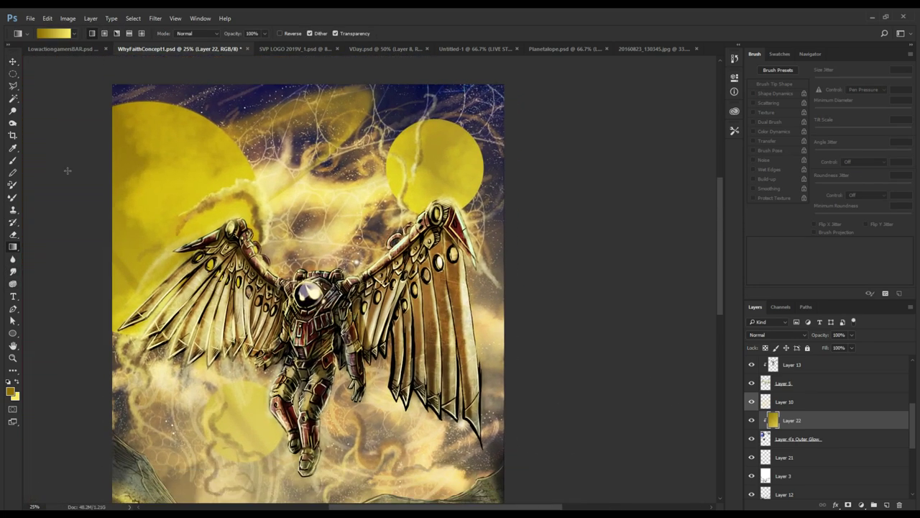
- Try successive blend modes on the gold gradient layer, from Normal through Linear Burn and Color Dodge to Soft Light
{"action": "key", "text": "v"}
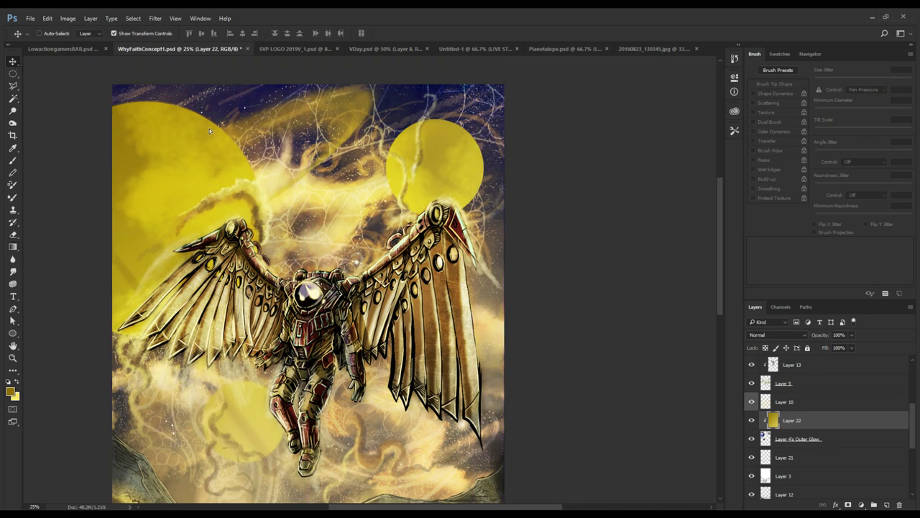
{"action": "scroll", "coordinate": [216, 127], "scroll_direction": "down", "scroll_amount": 2}
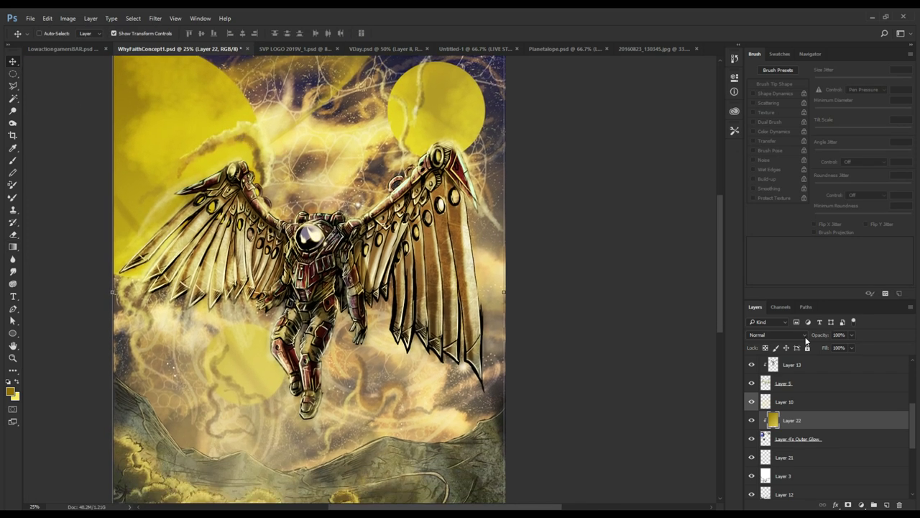
{"action": "key", "text": "shift+plus"}
{"action": "key", "text": "shift+plus"}
{"action": "key", "text": "shift+plus"}
{"action": "key", "text": "shift+plus"}
{"action": "key", "text": "shift+plus"}
{"action": "key", "text": "shift+plus"}
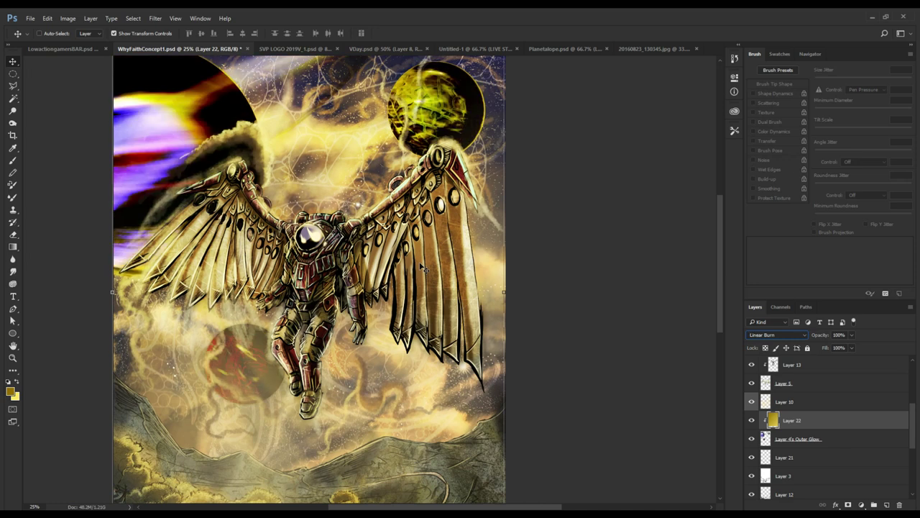
{"action": "key", "text": "shift+plus"}
{"action": "key", "text": "shift+plus"}
{"action": "key", "text": "shift+plus"}
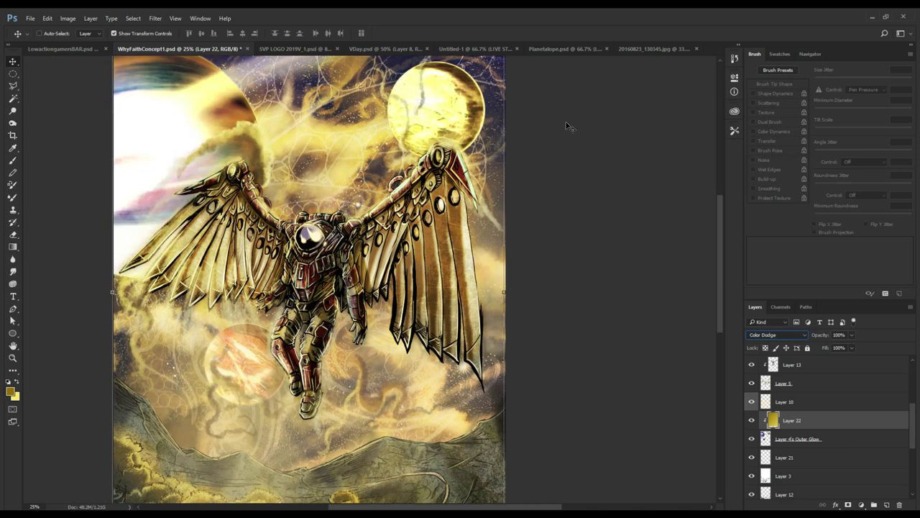
{"action": "key", "text": "shift+plus"}
{"action": "key", "text": "shift+plus"}
{"action": "key", "text": "shift+plus"}
{"action": "key", "text": "shift+plus"}
{"action": "key", "text": "shift+plus"}
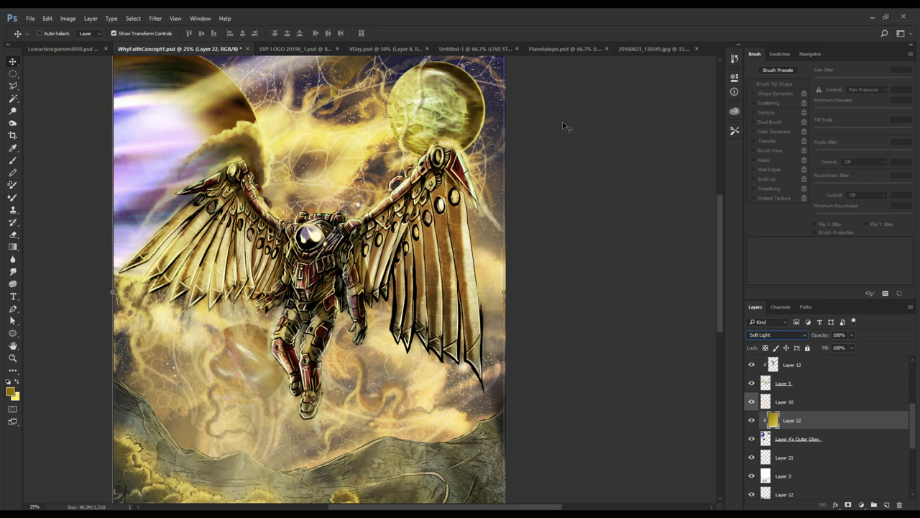
- Shift the gold gradient layer slightly up and left, and cycle through its blend modes to settle on Overlay
{"action": "left_click_drag", "start_coordinate": [185, 144], "coordinate": [178, 120]}
{"action": "left_click", "coordinate": [805, 335]}
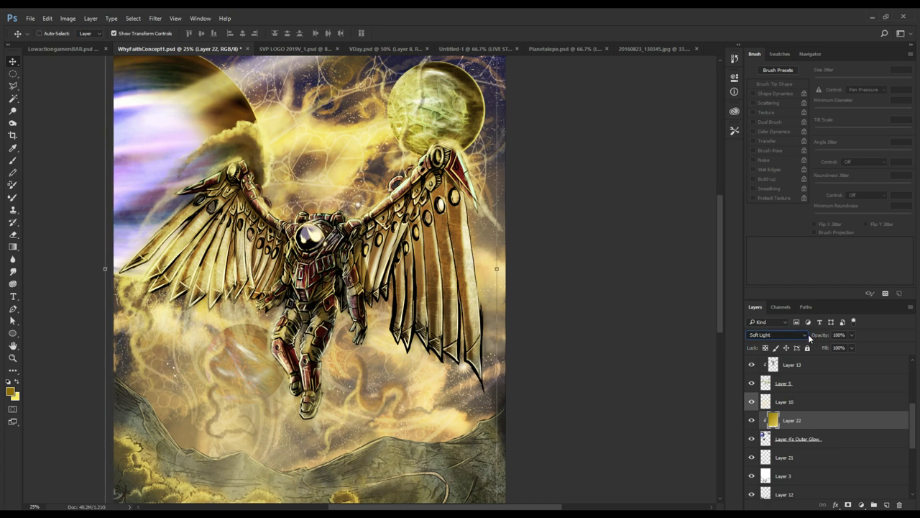
{"action": "key", "text": "Down"}
{"action": "key", "text": "Down"}
{"action": "key", "text": "Down"}
{"action": "key", "text": "Down"}
{"action": "key", "text": "Down"}
{"action": "key", "text": "Down"}
{"action": "key", "text": "Down"}
{"action": "key", "text": "Down"}
{"action": "key", "text": "Down"}
{"action": "key", "text": "Down"}
{"action": "key", "text": "Down"}
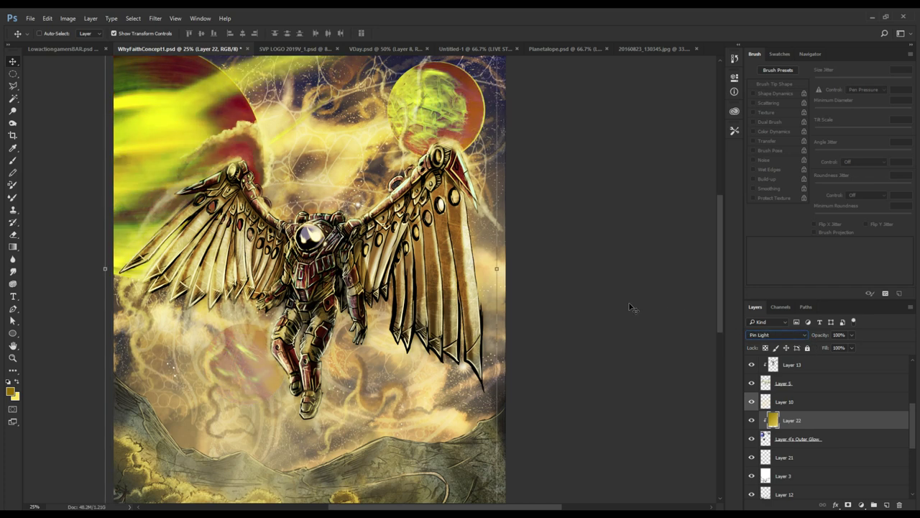
{"action": "key", "text": "Down"}
{"action": "key", "text": "Down"}
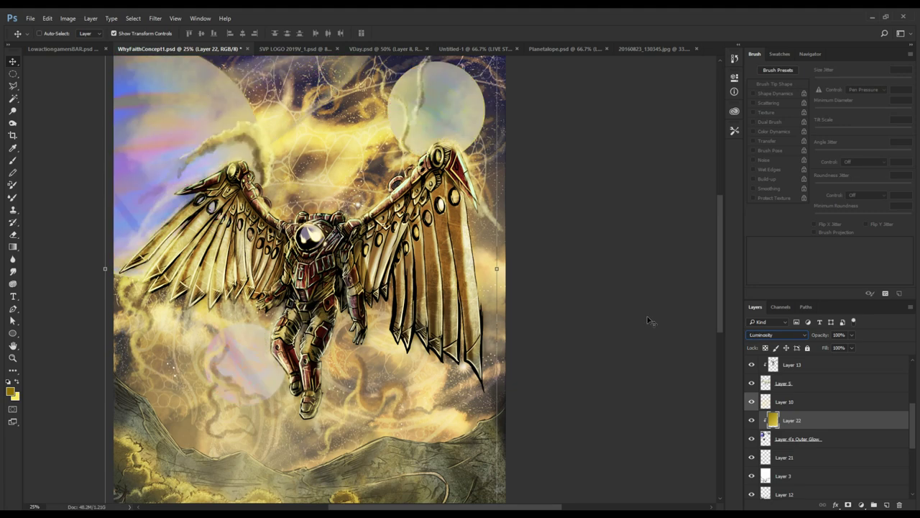
{"action": "key", "text": "Down"}
{"action": "key", "text": "Down"}
{"action": "key", "text": "Down"}
{"action": "key", "text": "Down"}
{"action": "key", "text": "Down"}
{"action": "key", "text": "Down"}
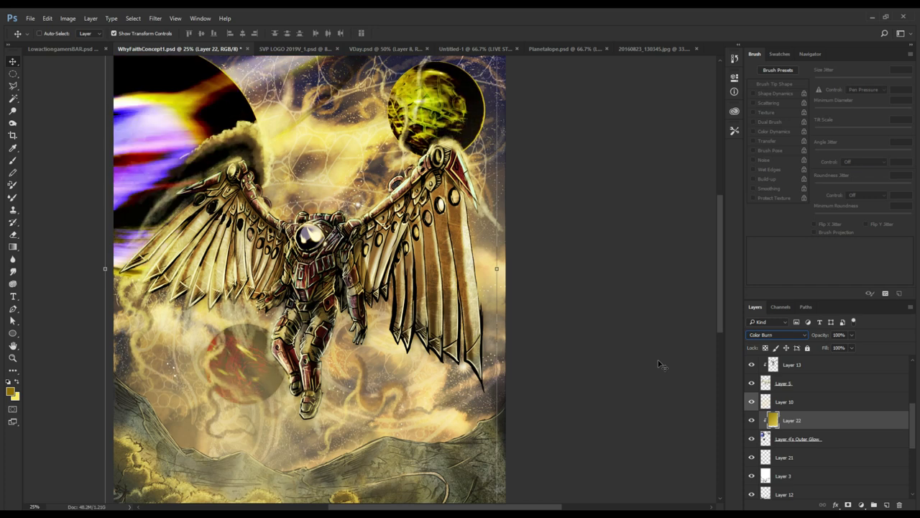
{"action": "key", "text": "Down"}
{"action": "key", "text": "Down"}
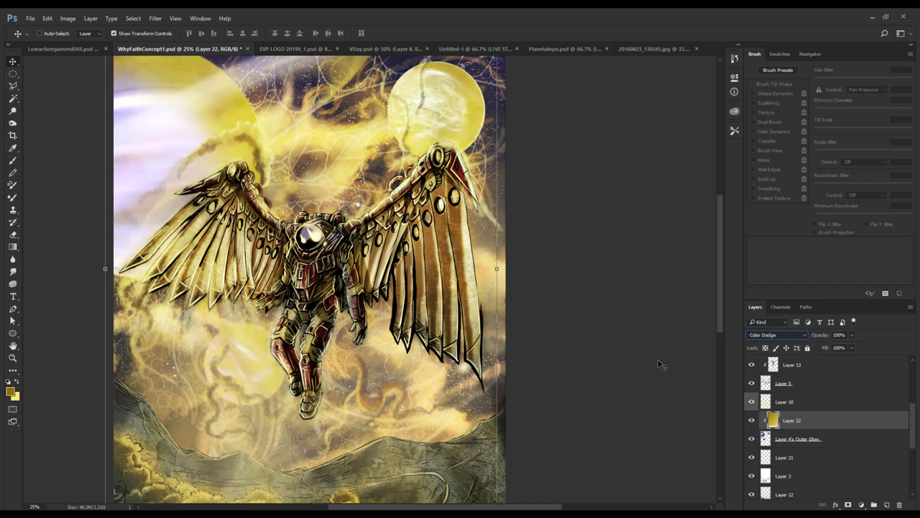
{"action": "key", "text": "Down"}
{"action": "key", "text": "Down"}
{"action": "key", "text": "Down"}
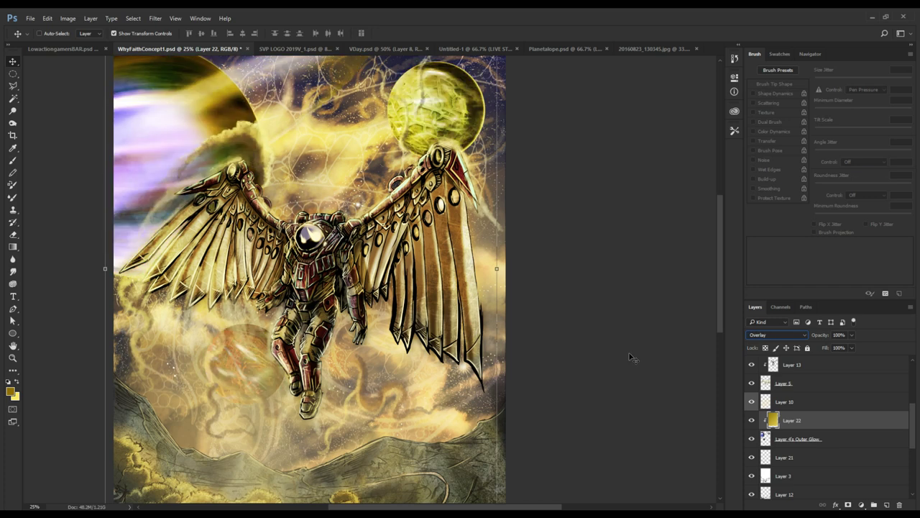
- Stretch the gradient layer horizontally on both sides so it extends past the canvas edges
{"action": "left_click_drag", "start_coordinate": [292, 96], "coordinate": [309, 192]}
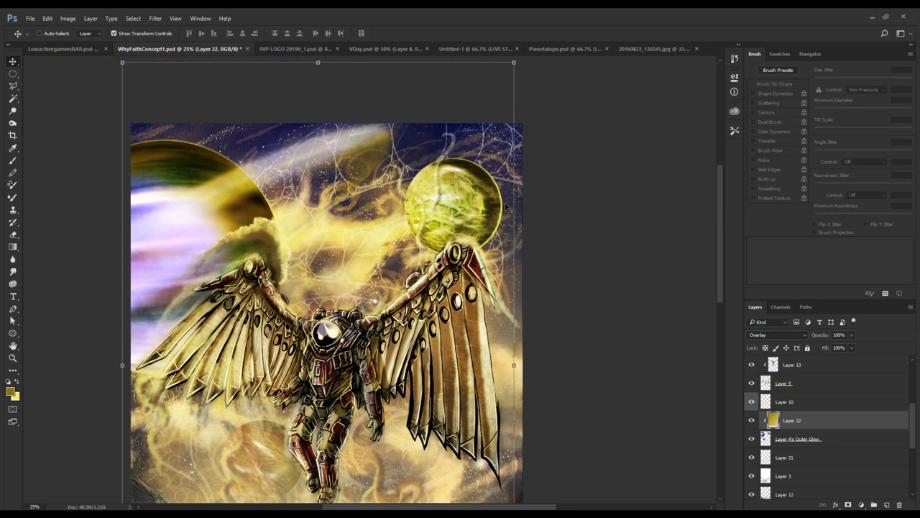
{"action": "left_click_drag", "start_coordinate": [512, 365], "coordinate": [545, 361]}
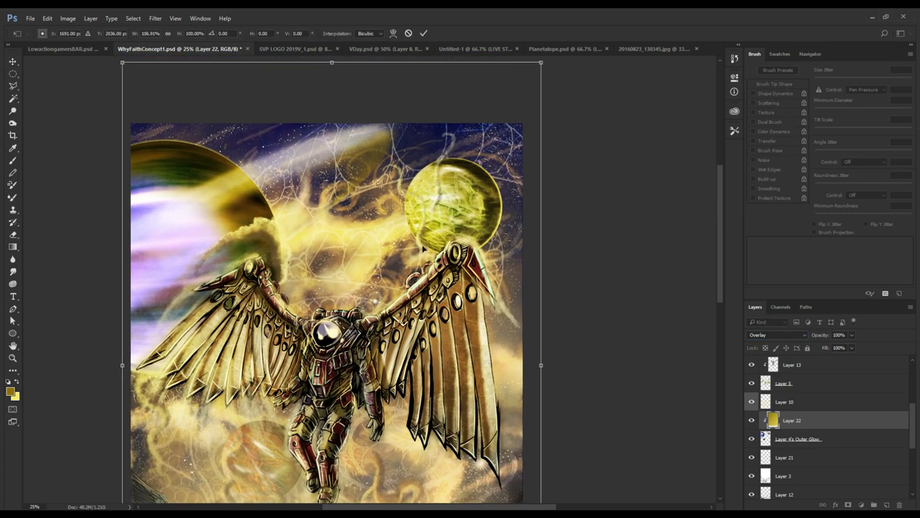
{"action": "key", "text": "Return"}
{"action": "left_click_drag", "start_coordinate": [123, 366], "coordinate": [82, 367]}
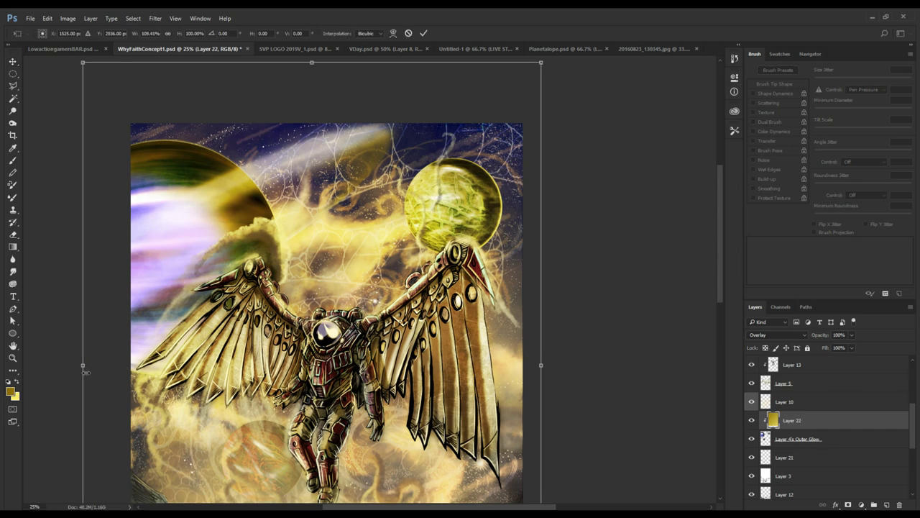
{"action": "key", "text": "Return"}
- Reduce the gradient layer's height to 76.90% from its lower edge and nudge it slightly left
{"action": "left_click_drag", "start_coordinate": [251, 379], "coordinate": [264, 187]}
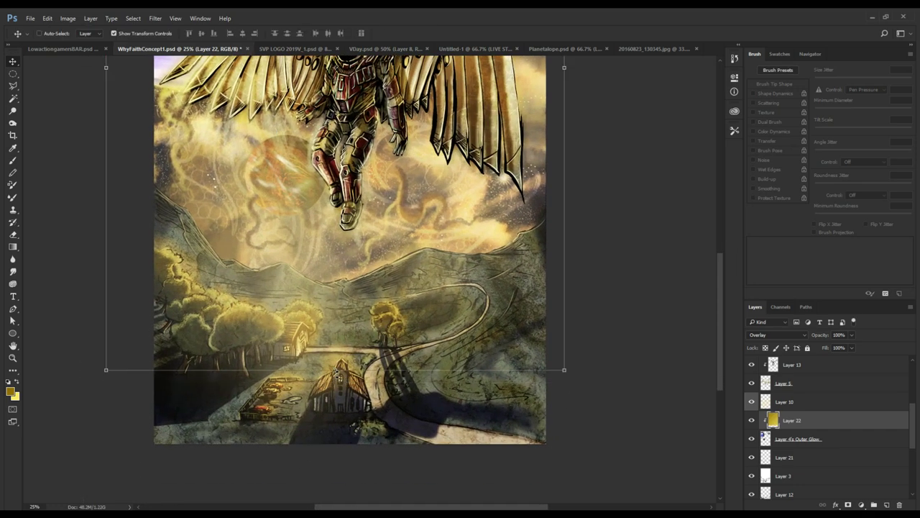
{"action": "left_click_drag", "start_coordinate": [336, 371], "coordinate": [321, 231]}
{"action": "left_click_drag", "start_coordinate": [313, 113], "coordinate": [263, 384]}
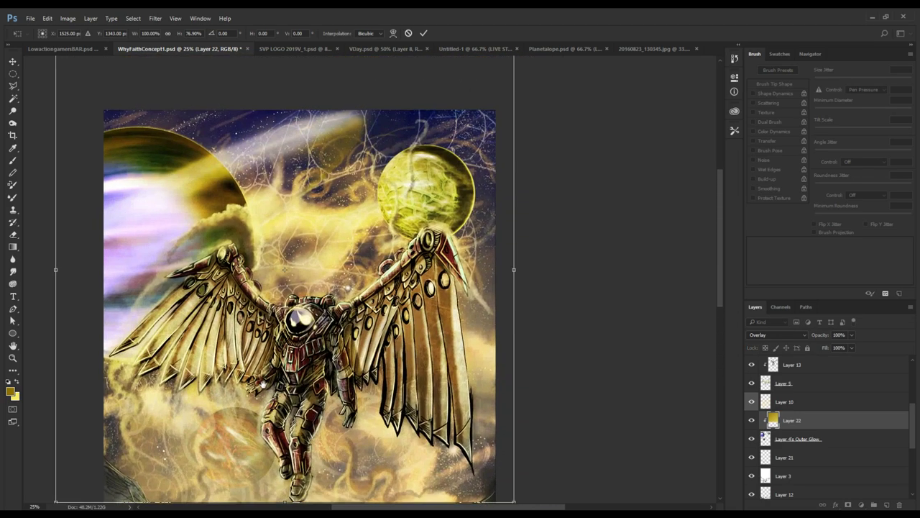
{"action": "left_click_drag", "start_coordinate": [272, 339], "coordinate": [270, 340]}
{"action": "left_click_drag", "start_coordinate": [273, 443], "coordinate": [324, 281]}
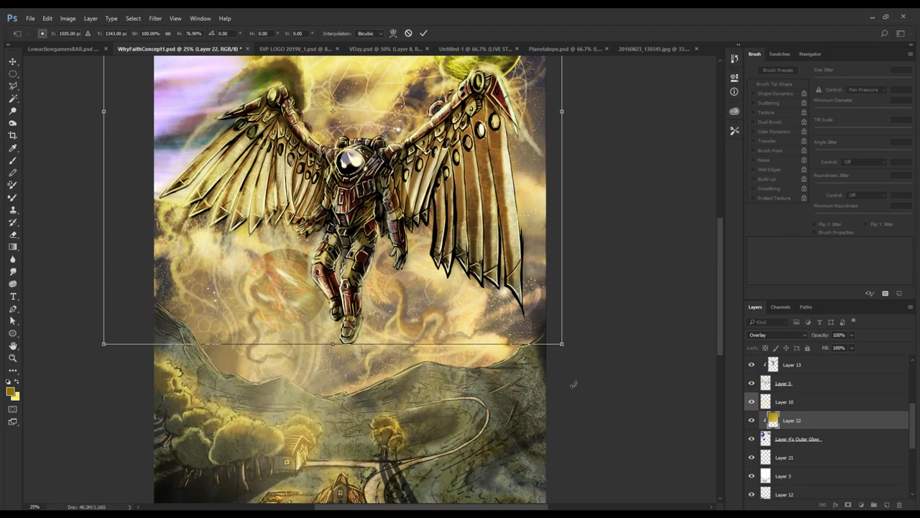
{"action": "scroll", "coordinate": [835, 448], "scroll_direction": "down", "scroll_amount": 4}
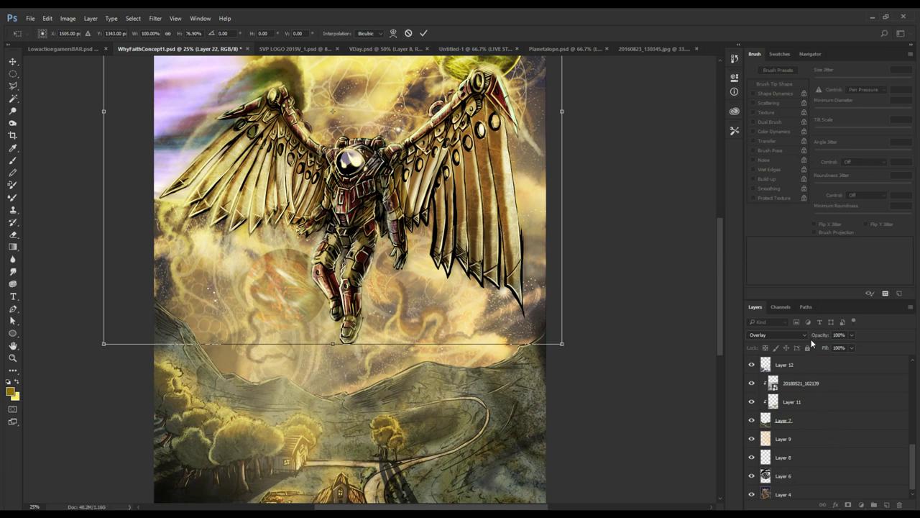
{"action": "key", "text": "Return"}
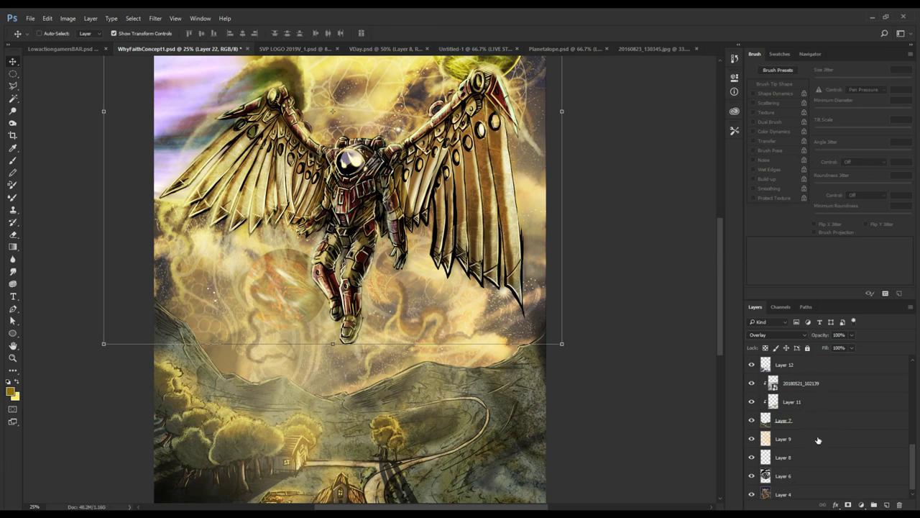
- Reduce the opacity of Layer 9 to 46%
{"action": "left_click", "coordinate": [817, 438]}
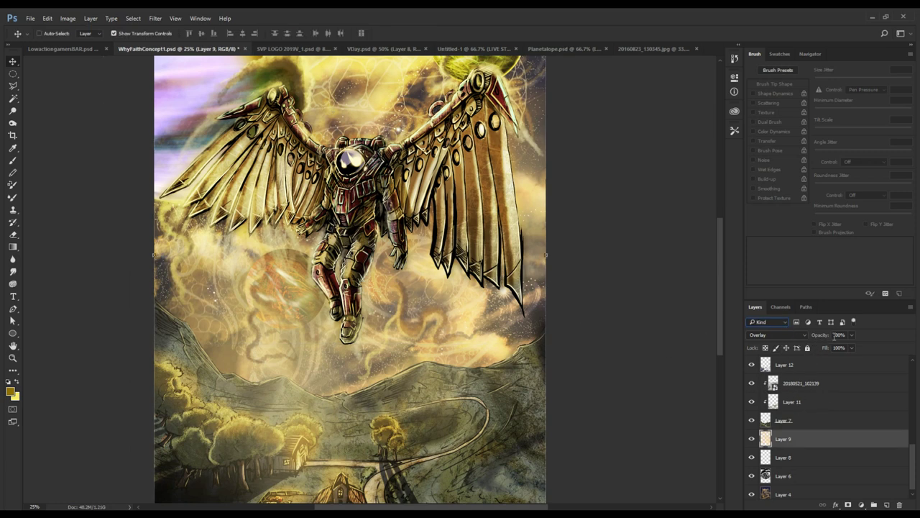
{"action": "left_click_drag", "start_coordinate": [821, 336], "coordinate": [815, 335]}
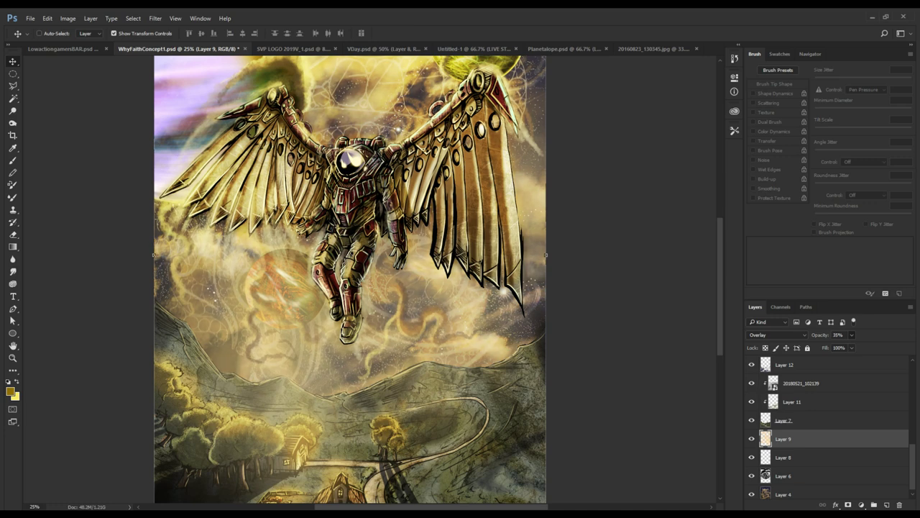
- Toggle Layer 18 and Layer 10 copy off and on to compare their effect on the astronaut and sky
{"action": "scroll", "coordinate": [751, 446], "scroll_direction": "up", "scroll_amount": 5}
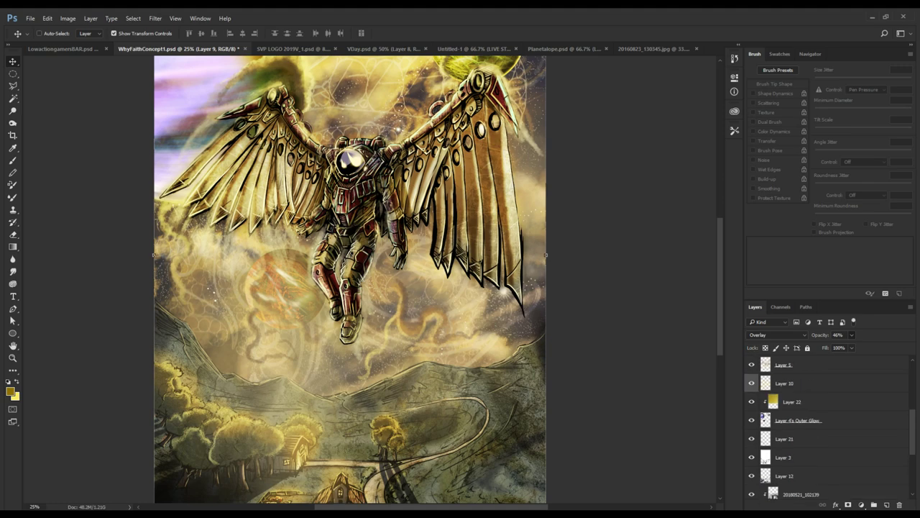
{"action": "scroll", "coordinate": [751, 446], "scroll_direction": "up", "scroll_amount": 2}
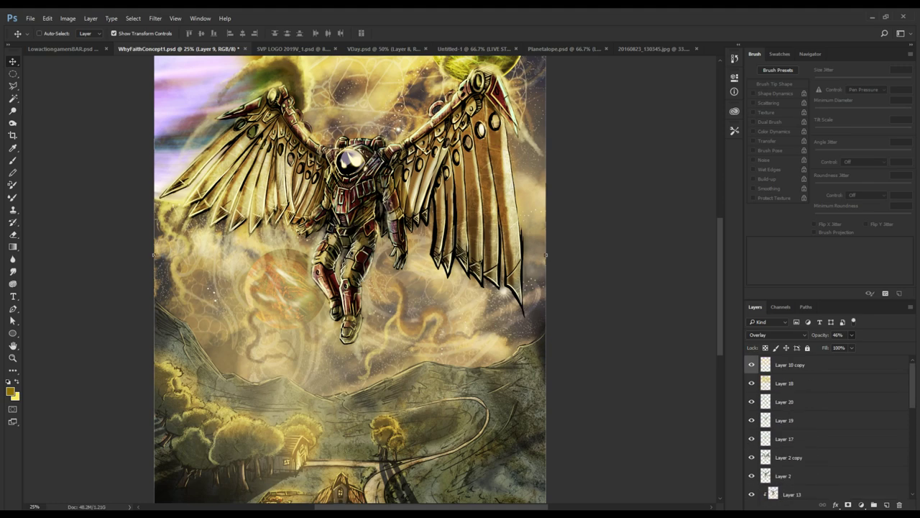
{"action": "left_click", "coordinate": [791, 385]}
{"action": "left_click", "coordinate": [753, 386]}
{"action": "left_click", "coordinate": [752, 386]}
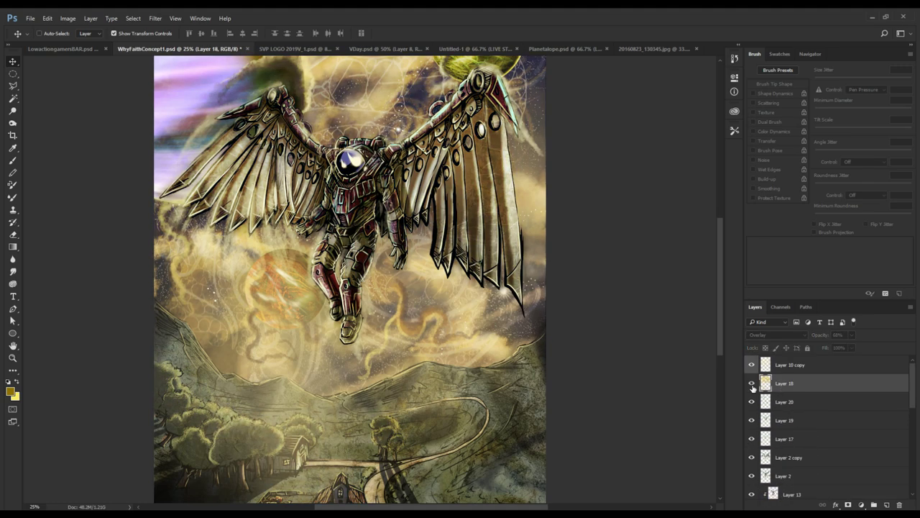
{"action": "left_click", "coordinate": [752, 386]}
{"action": "left_click", "coordinate": [752, 385]}
{"action": "left_click_drag", "start_coordinate": [405, 392], "coordinate": [418, 467]}
{"action": "key", "text": "z"}
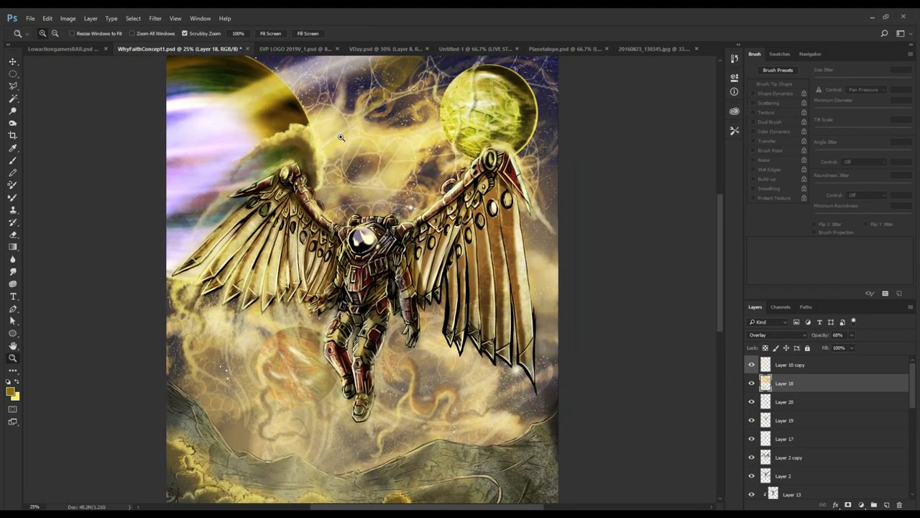
{"action": "left_click_drag", "start_coordinate": [343, 138], "coordinate": [341, 300]}
{"action": "left_click", "coordinate": [342, 255], "text": "alt"}
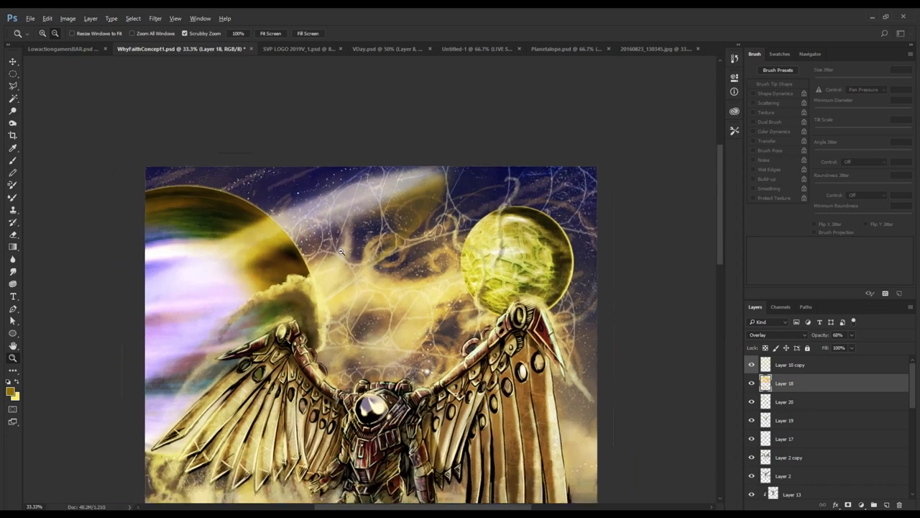
{"action": "left_click_drag", "start_coordinate": [343, 251], "coordinate": [348, 174]}
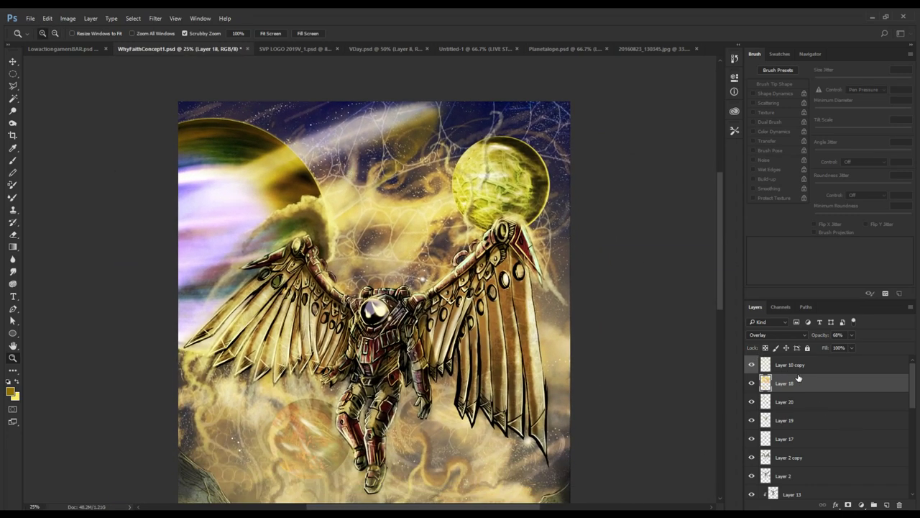
{"action": "left_click", "coordinate": [752, 365]}
{"action": "left_click", "coordinate": [752, 365]}
- Compare the scene with and without the clipped gold gradient Layer 22, and delete that layer
{"action": "scroll", "coordinate": [799, 393], "scroll_direction": "down", "scroll_amount": 6}
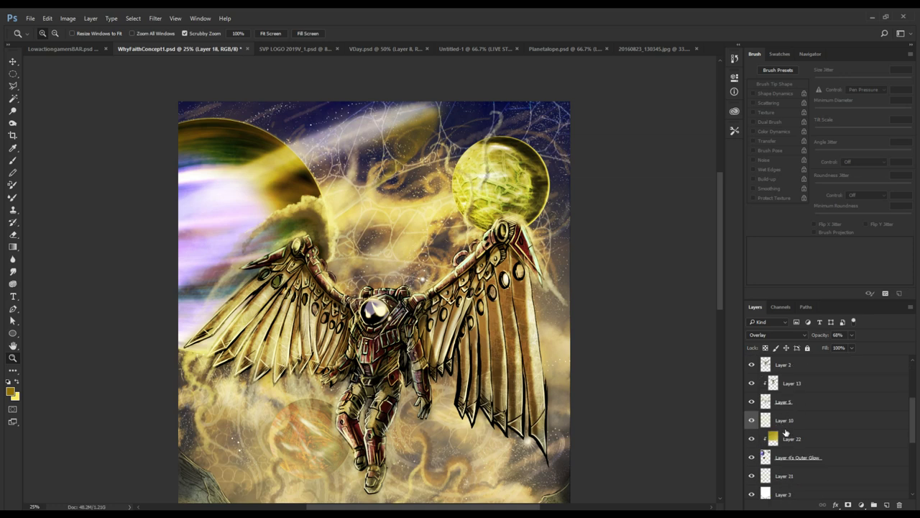
{"action": "left_click", "coordinate": [831, 438]}
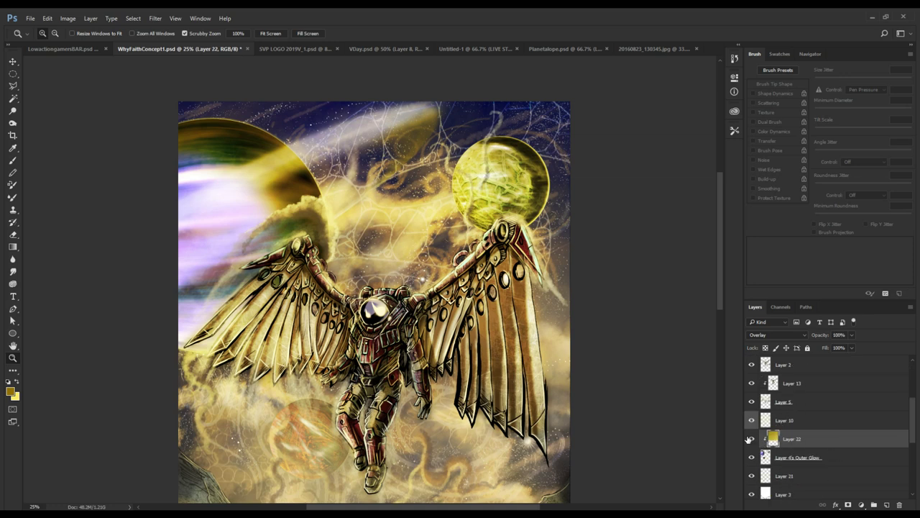
{"action": "left_click", "coordinate": [751, 439]}
{"action": "left_click", "coordinate": [752, 438]}
{"action": "left_click", "coordinate": [753, 439]}
{"action": "key", "text": "Delete"}
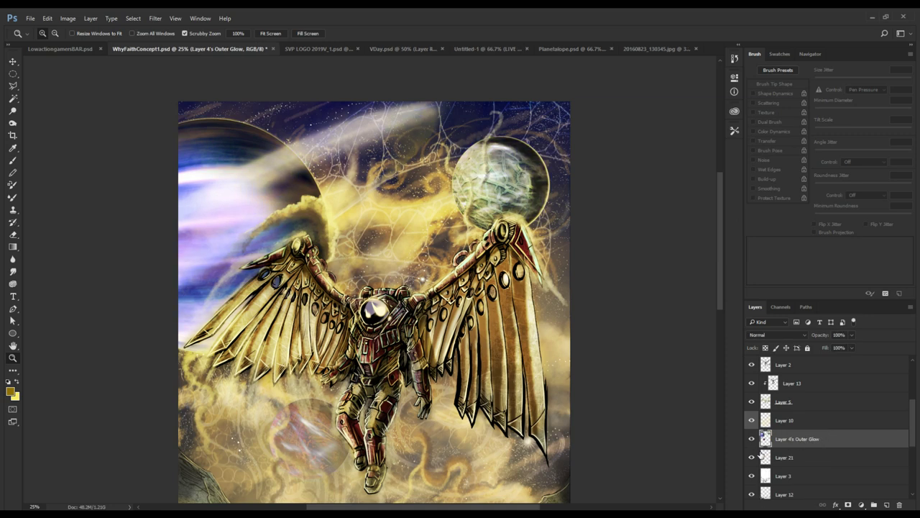
- Undo the deletion of the gold gradient layer and the opacity change on Layer 9
{"action": "scroll", "coordinate": [576, 400], "scroll_direction": "down", "scroll_amount": 8}
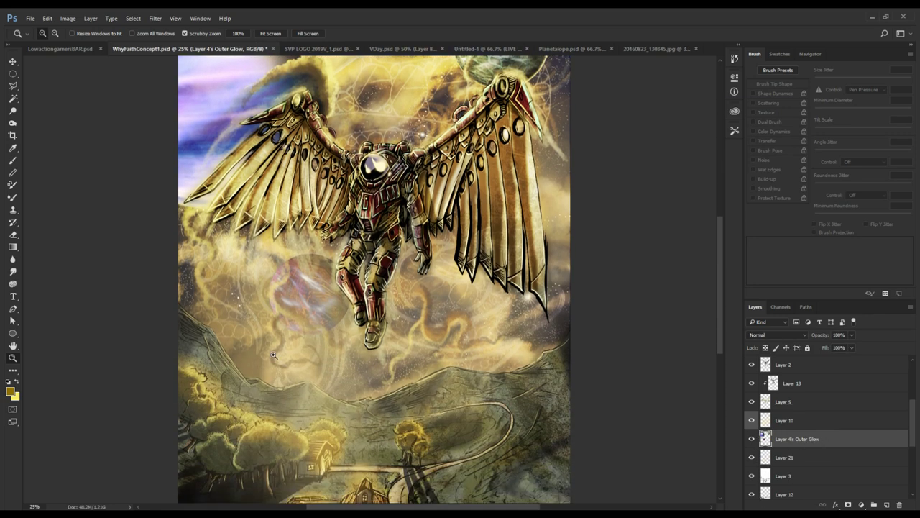
{"action": "scroll", "coordinate": [807, 417], "scroll_direction": "down", "scroll_amount": 2}
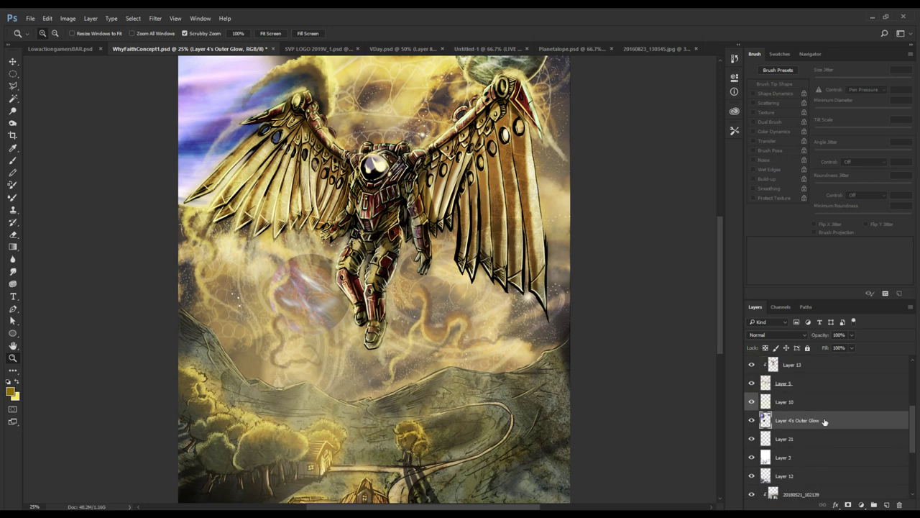
{"action": "key", "text": "ctrl+z"}
{"action": "key", "text": "0"}
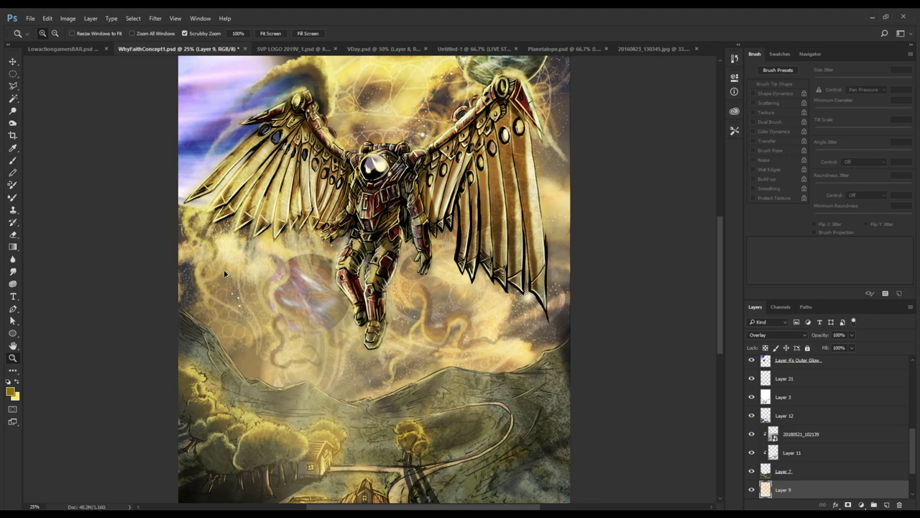
- Step back through the earlier size and blend mode changes of the gold gradient layer to review its looks on the planets
{"action": "key", "text": "shift+plus"}
{"action": "key", "text": "shift+plus"}
{"action": "key", "text": "shift+plus"}
{"action": "key", "text": "shift+plus"}
{"action": "key", "text": "shift+plus"}
{"action": "key", "text": "shift+plus"}
{"action": "key", "text": "shift+plus"}
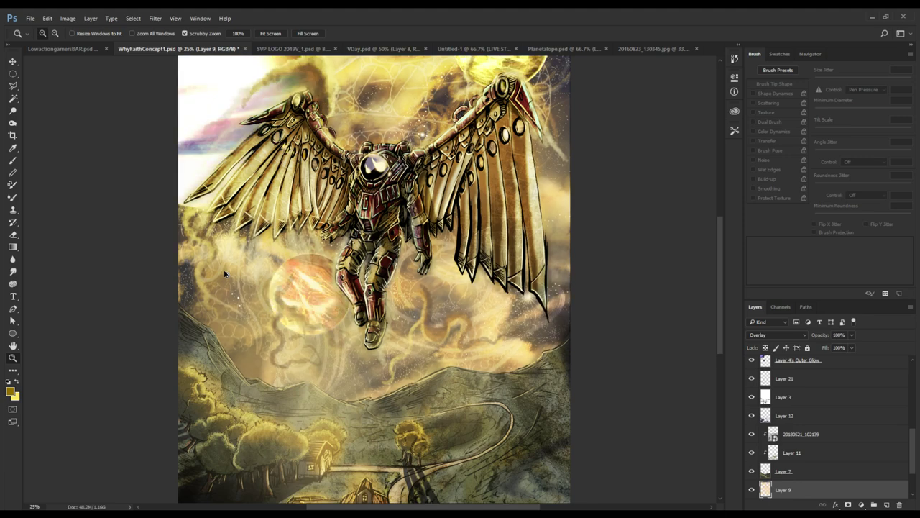
{"action": "key", "text": "shift+plus"}
{"action": "key", "text": "shift+plus"}
{"action": "key", "text": "shift+plus"}
{"action": "key", "text": "shift+plus"}
{"action": "key", "text": "shift+plus"}
{"action": "key", "text": "shift+plus"}
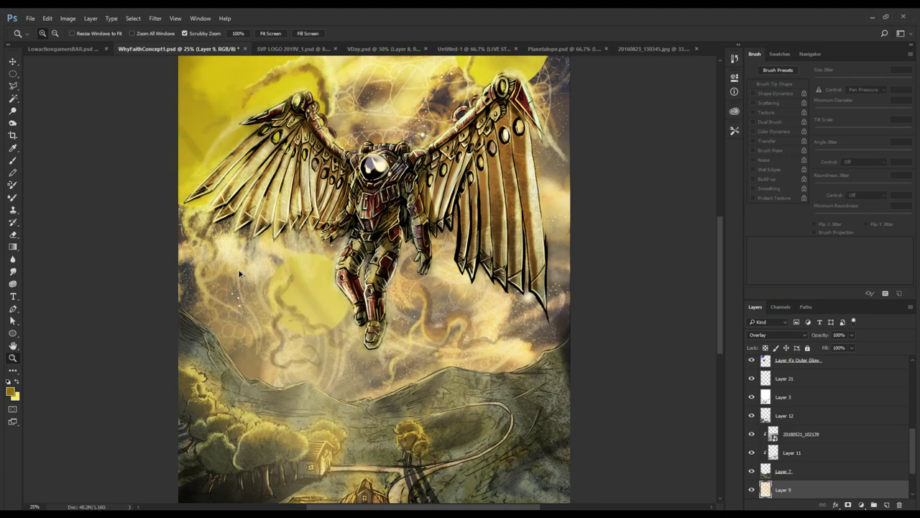
{"action": "key", "text": "shift+plus"}
{"action": "key", "text": "shift+plus"}
{"action": "key", "text": "shift+plus"}
{"action": "key", "text": "shift+plus"}
{"action": "key", "text": "shift+plus"}
{"action": "key", "text": "shift+plus"}
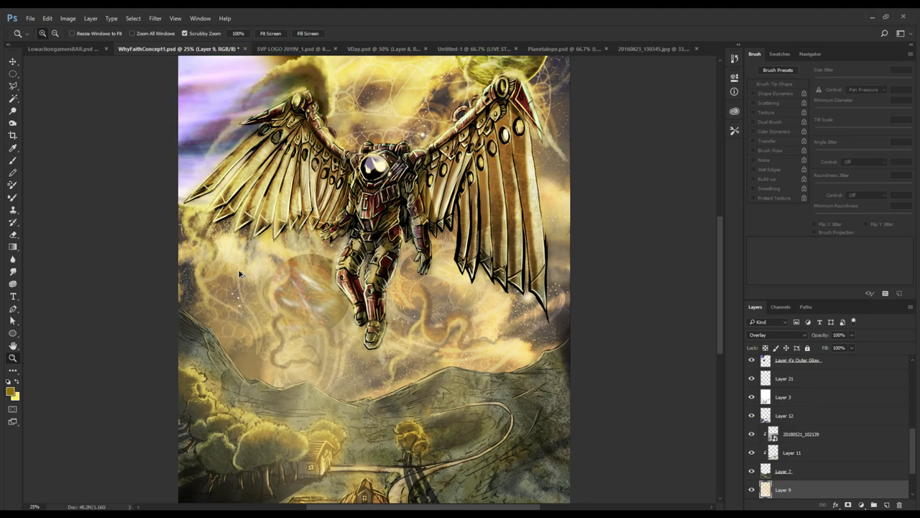
{"action": "key", "text": "shift+plus"}
{"action": "key", "text": "shift+plus"}
{"action": "key", "text": "shift+plus"}
{"action": "key", "text": "shift+plus"}
{"action": "key", "text": "shift+plus"}
{"action": "key", "text": "shift+plus"}
{"action": "key", "text": "shift+plus"}
{"action": "key", "text": "shift+plus"}
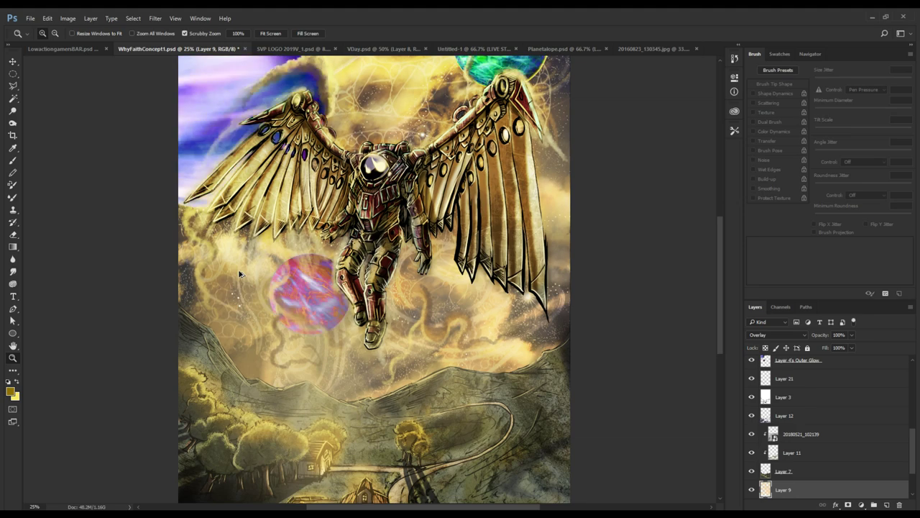
{"action": "key", "text": "shift+plus"}
{"action": "key", "text": "shift+plus"}
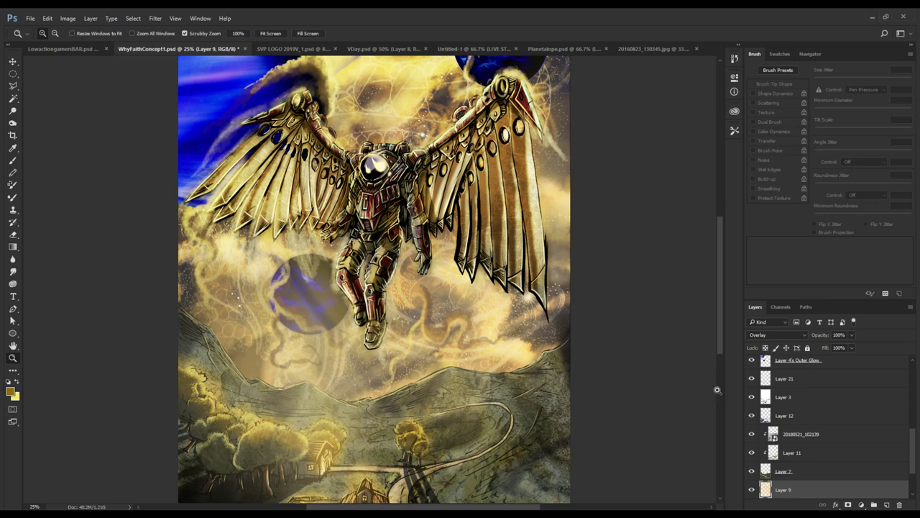
- Delete the clipped gold gradient Layer 22 above Layer 4's Outer Glow
{"action": "scroll", "coordinate": [819, 474], "scroll_direction": "up", "scroll_amount": 3}
{"action": "scroll", "coordinate": [816, 467], "scroll_direction": "up", "scroll_amount": 1}
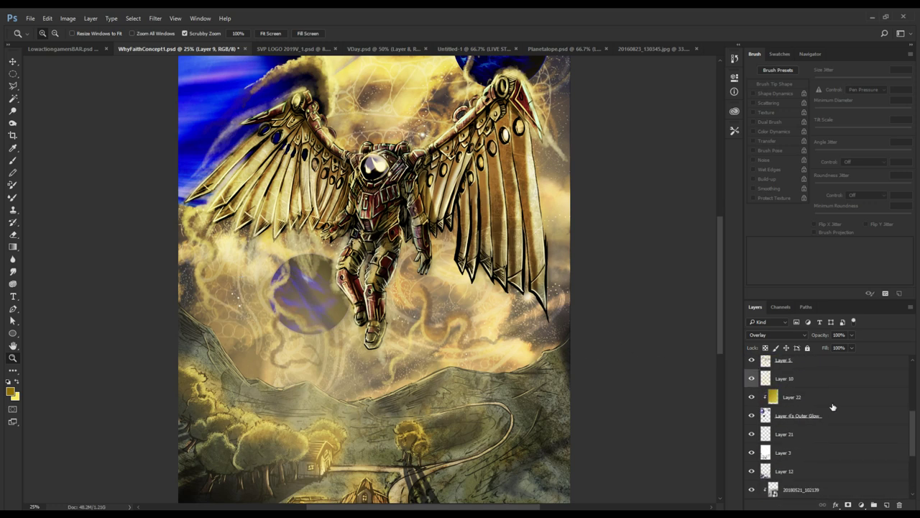
{"action": "left_click", "coordinate": [832, 401]}
{"action": "key", "text": "Delete"}
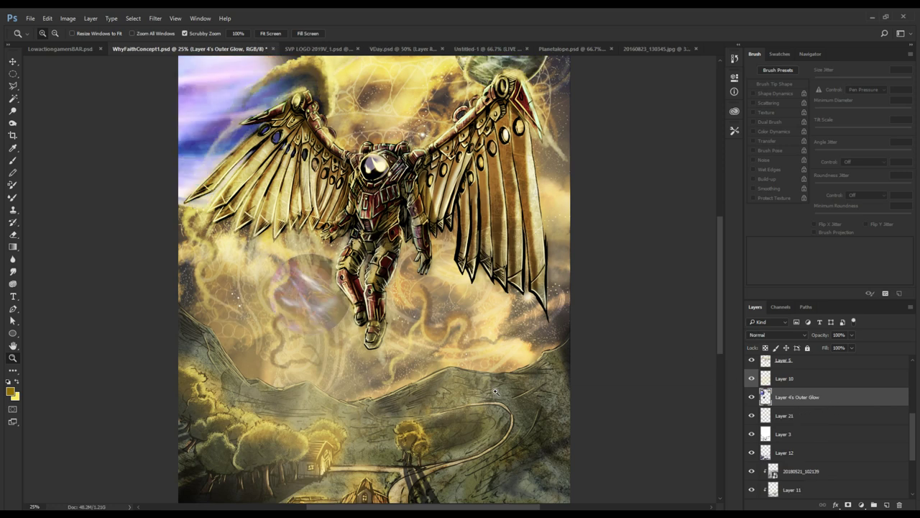
- Toggle Layer 9, Layer 21 and Layer 10 off and on to compare what each adds to the scene
{"action": "scroll", "coordinate": [764, 449], "scroll_direction": "down", "scroll_amount": 5}
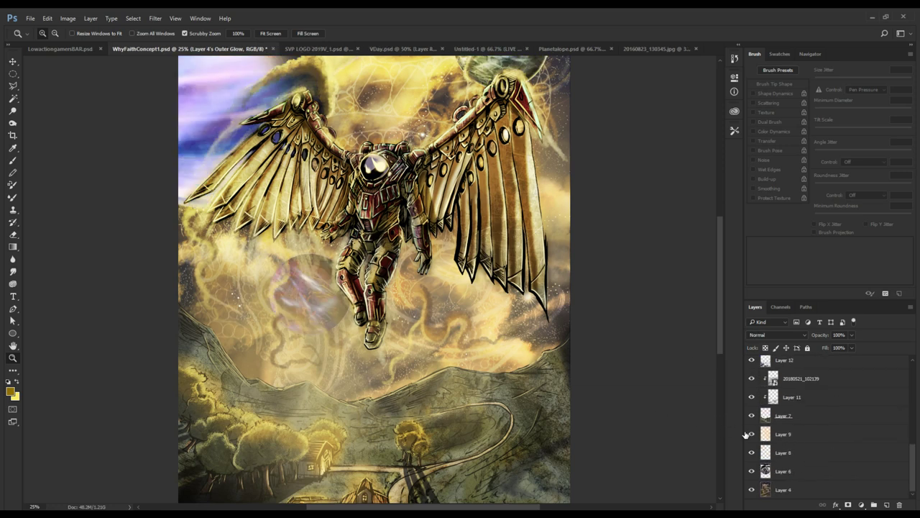
{"action": "left_click", "coordinate": [748, 434]}
{"action": "left_click", "coordinate": [748, 434]}
{"action": "left_click", "coordinate": [750, 434]}
{"action": "left_click", "coordinate": [750, 435]}
{"action": "scroll", "coordinate": [750, 420], "scroll_direction": "up", "scroll_amount": 4}
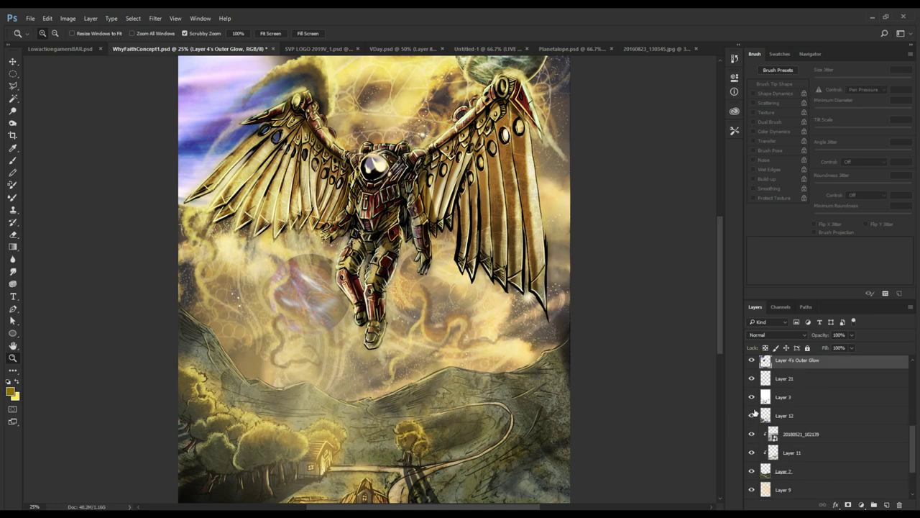
{"action": "left_click", "coordinate": [753, 397]}
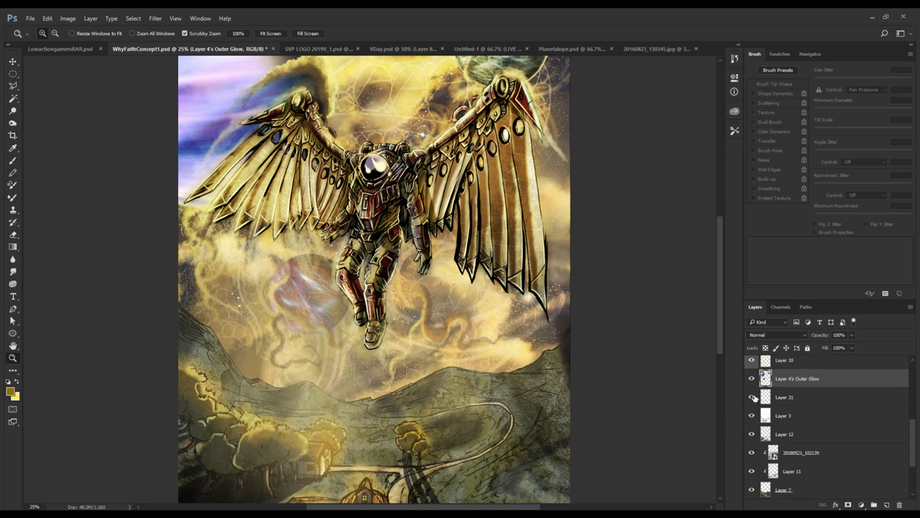
{"action": "left_click", "coordinate": [753, 397]}
{"action": "scroll", "coordinate": [752, 381], "scroll_direction": "up", "scroll_amount": 2}
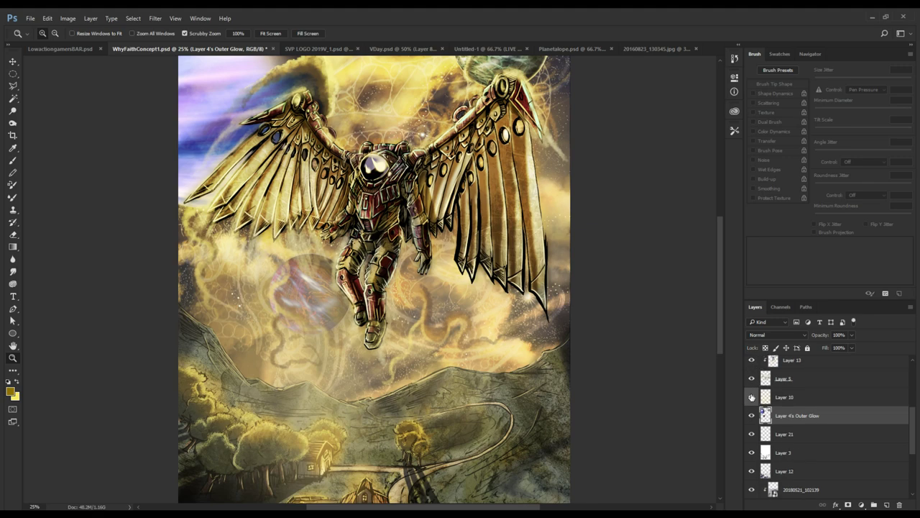
{"action": "left_click", "coordinate": [752, 397]}
{"action": "left_click", "coordinate": [753, 397]}
{"action": "left_click", "coordinate": [753, 397]}
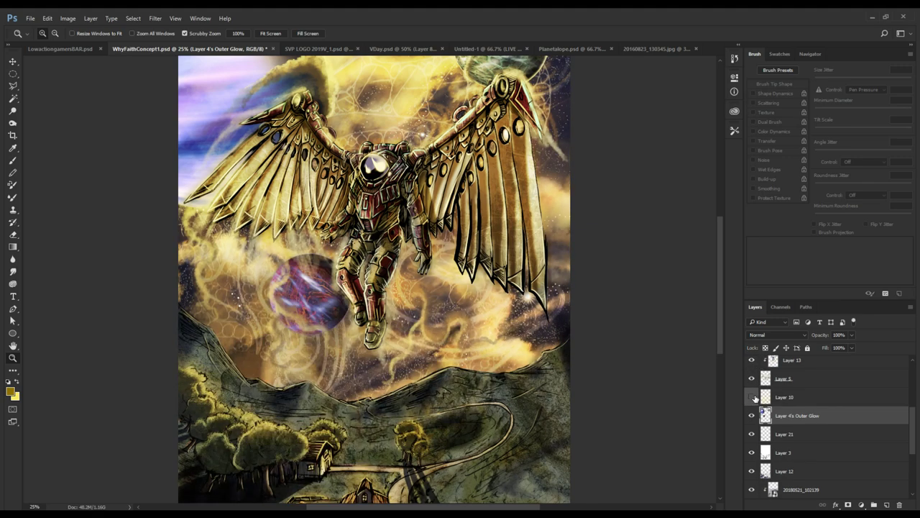
{"action": "left_click", "coordinate": [753, 397]}
- Change the blend mode of Layer 10 to Overlay and inspect the area around the astronaut's legs
{"action": "left_click", "coordinate": [792, 398]}
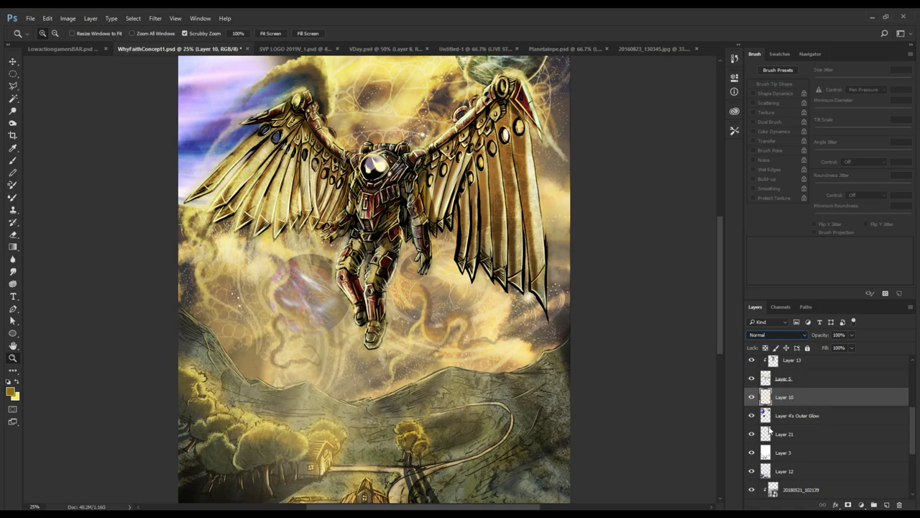
{"action": "key", "text": "shift+alt+o"}
{"action": "left_click", "coordinate": [396, 351]}
{"action": "left_click", "coordinate": [397, 351]}
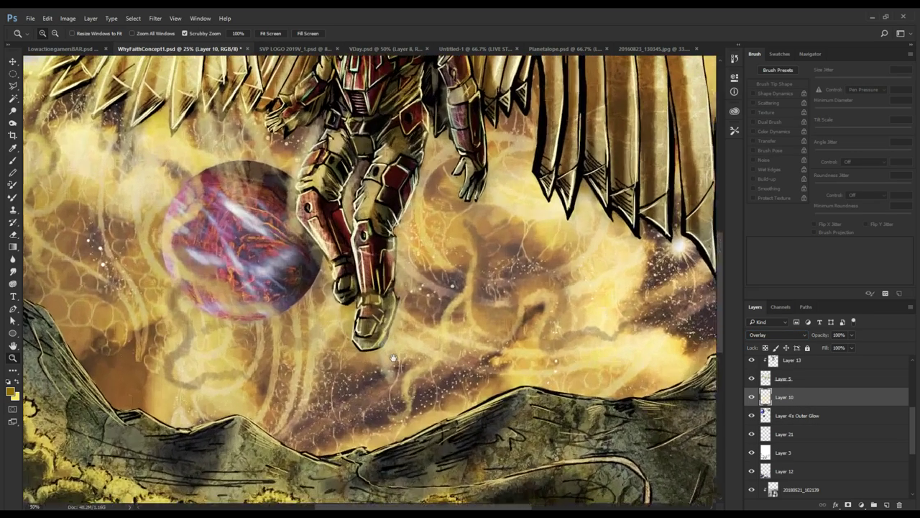
{"action": "left_click_drag", "start_coordinate": [400, 353], "coordinate": [408, 477]}
{"action": "left_click", "coordinate": [271, 347], "text": "alt"}
{"action": "left_click", "coordinate": [281, 349], "text": "alt"}
{"action": "left_click", "coordinate": [296, 358]}
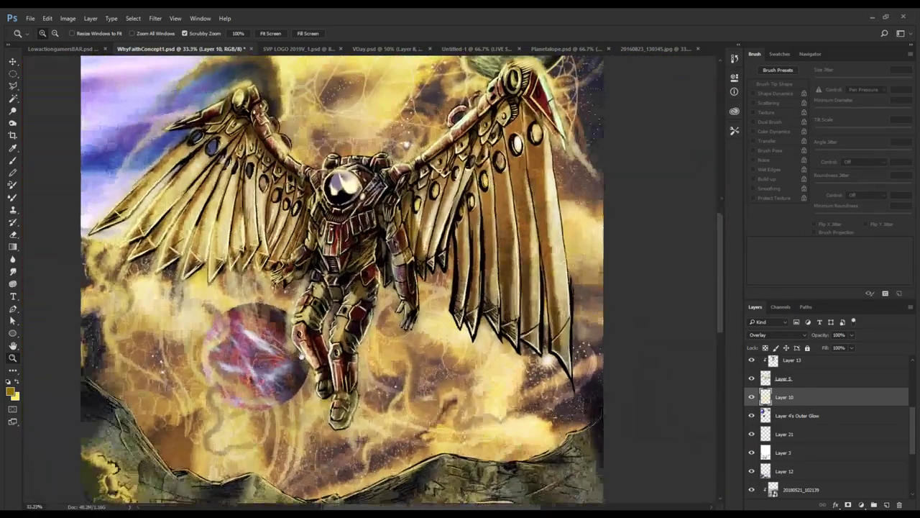
{"action": "left_click_drag", "start_coordinate": [299, 360], "coordinate": [277, 292]}
{"action": "left_click", "coordinate": [240, 337]}
- Sample a tan from the clouds and a pink from the planet beside the astronaut's legs as brush colour
{"action": "left_click", "coordinate": [147, 390], "text": "alt"}
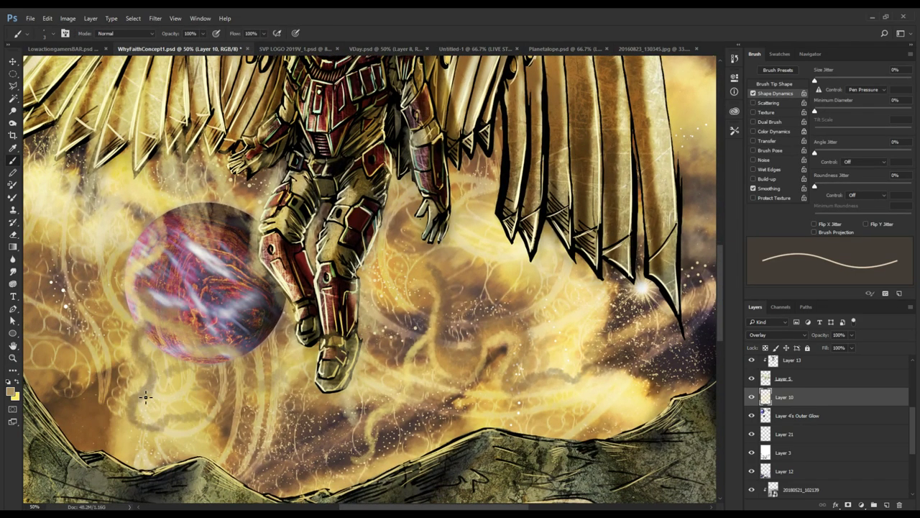
{"action": "left_click_drag", "start_coordinate": [152, 355], "coordinate": [139, 379]}
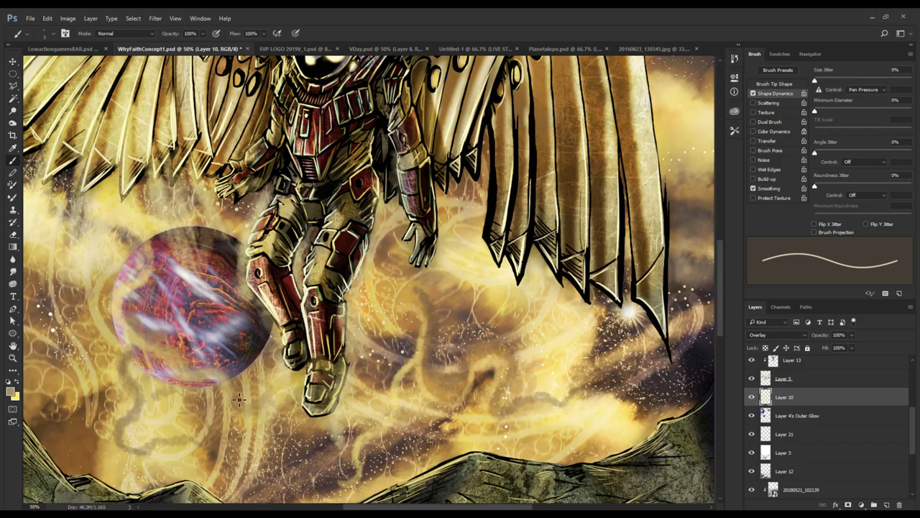
{"action": "key", "text": "z"}
{"action": "left_click", "coordinate": [216, 400]}
{"action": "left_click_drag", "start_coordinate": [249, 344], "coordinate": [371, 382]}
{"action": "mouse_move", "coordinate": [345, 137]}
{"action": "left_mouse_down"}
{"action": "mouse_move", "coordinate": [340, 367]}
{"action": "mouse_move", "coordinate": [347, 187]}
{"action": "left_mouse_up"}
{"action": "mouse_move", "coordinate": [314, 342]}
{"action": "left_mouse_down"}
{"action": "mouse_move", "coordinate": [360, 188]}
{"action": "mouse_move", "coordinate": [365, 237]}
{"action": "left_mouse_up"}
{"action": "left_click", "coordinate": [350, 304]}
{"action": "key", "text": "b"}
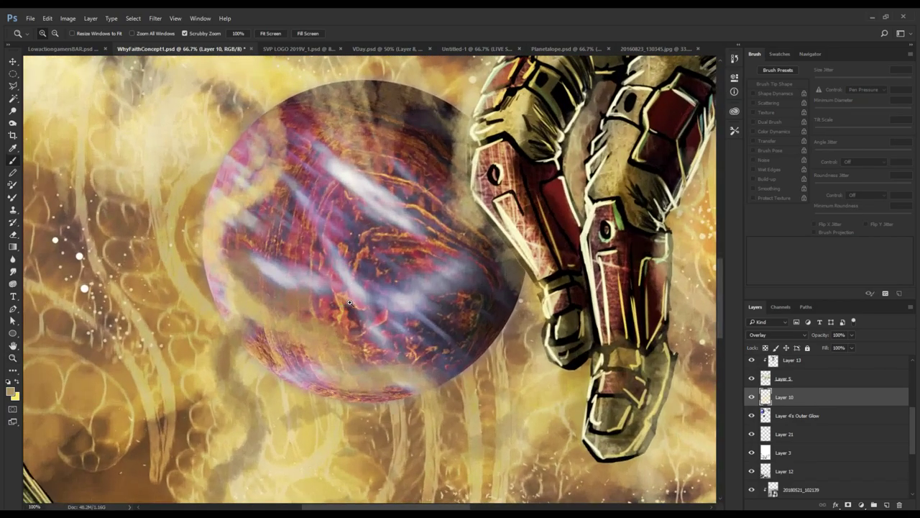
{"action": "key", "text": "b"}
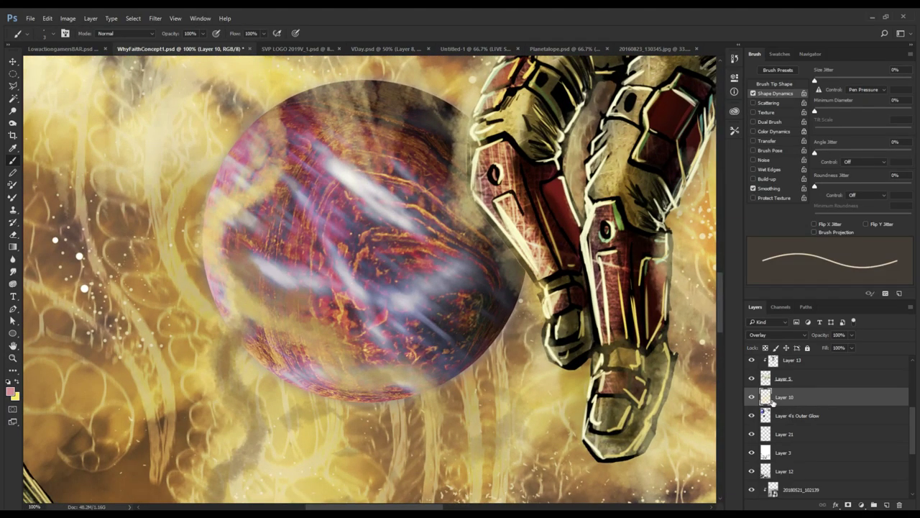
- Enlarge the soft brush to 400 and paint pink over the planet beside the astronaut's legs on Layer 10
{"action": "left_click", "coordinate": [753, 397]}
{"action": "left_click", "coordinate": [753, 397]}
{"action": "key", "text": "bracketright"}
{"action": "key", "text": "bracketright"}
{"action": "key", "text": "bracketright"}
{"action": "key", "text": "bracketright"}
{"action": "key", "text": "bracketright"}
{"action": "key", "text": "bracketright"}
{"action": "key", "text": "bracketright"}
{"action": "key", "text": "bracketright"}
{"action": "key", "text": "bracketright"}
{"action": "key", "text": "bracketright"}
{"action": "key", "text": "bracketright"}
{"action": "key", "text": "bracketright"}
{"action": "key", "text": "bracketright"}
{"action": "key", "text": "bracketright"}
{"action": "key", "text": "bracketright"}
{"action": "key", "text": "bracketright"}
{"action": "key", "text": "bracketright"}
{"action": "key", "text": "bracketright"}
{"action": "key", "text": "bracketright"}
{"action": "key", "text": "bracketright"}
{"action": "key", "text": "bracketright"}
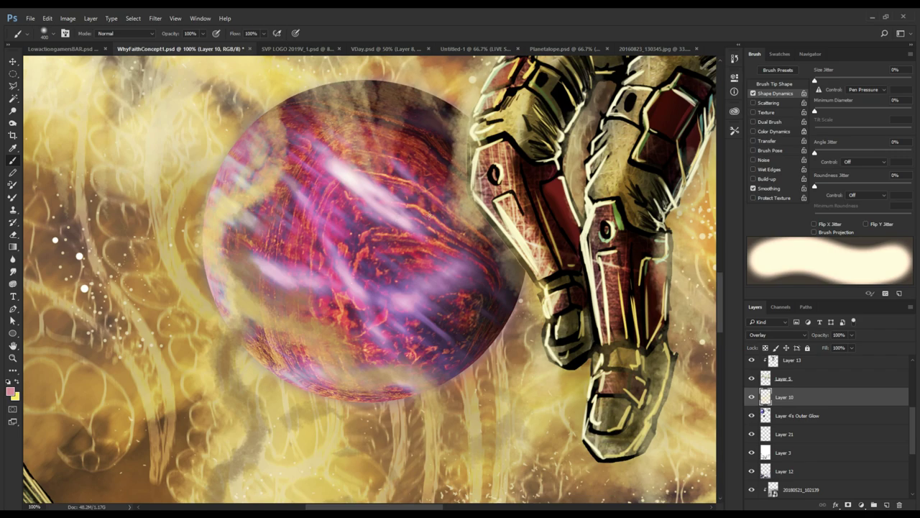
{"action": "left_click_drag", "start_coordinate": [360, 216], "coordinate": [355, 475]}
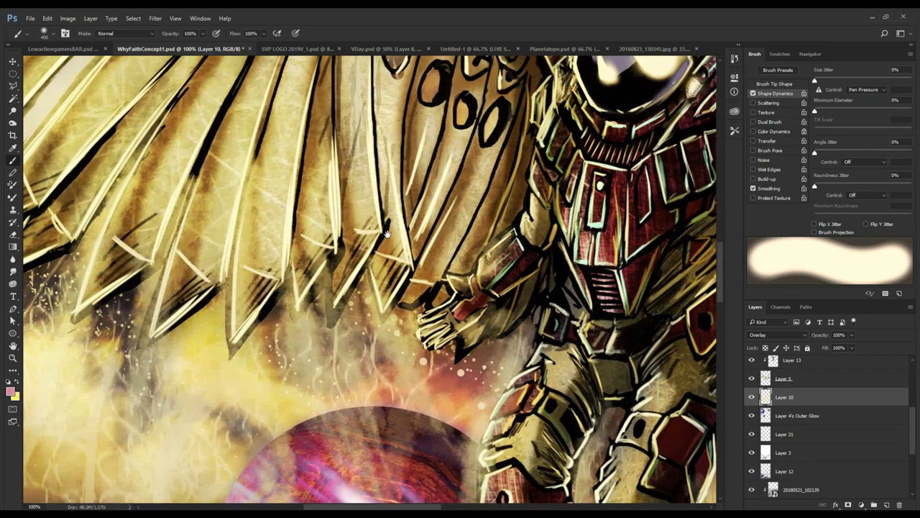
- Sample a blue as brush colour and paint it over the large ringed-glow planet's bands on Layer 10
{"action": "left_click_drag", "start_coordinate": [374, 136], "coordinate": [334, 467]}
{"action": "left_click_drag", "start_coordinate": [338, 140], "coordinate": [465, 426]}
{"action": "left_click", "coordinate": [367, 195], "text": "alt"}
{"action": "mouse_move", "coordinate": [374, 190]}
{"action": "left_mouse_down"}
{"action": "mouse_move", "coordinate": [381, 218]}
{"action": "mouse_move", "coordinate": [397, 229]}
{"action": "left_mouse_up"}
{"action": "mouse_move", "coordinate": [242, 155]}
{"action": "left_mouse_down"}
{"action": "mouse_move", "coordinate": [410, 318]}
{"action": "mouse_move", "coordinate": [416, 312]}
{"action": "left_mouse_up"}
{"action": "left_click_drag", "start_coordinate": [346, 246], "coordinate": [300, 91]}
{"action": "left_click_drag", "start_coordinate": [339, 212], "coordinate": [213, 249]}
{"action": "mouse_move", "coordinate": [415, 133]}
{"action": "left_mouse_down"}
{"action": "mouse_move", "coordinate": [400, 259]}
{"action": "mouse_move", "coordinate": [414, 282]}
{"action": "mouse_move", "coordinate": [373, 414]}
{"action": "left_mouse_up"}
{"action": "left_click_drag", "start_coordinate": [267, 150], "coordinate": [403, 114]}
{"action": "left_click_drag", "start_coordinate": [362, 185], "coordinate": [327, 257]}
{"action": "mouse_move", "coordinate": [309, 181]}
{"action": "left_mouse_down"}
{"action": "mouse_move", "coordinate": [261, 171]}
{"action": "mouse_move", "coordinate": [330, 141]}
{"action": "mouse_move", "coordinate": [286, 228]}
{"action": "left_mouse_up"}
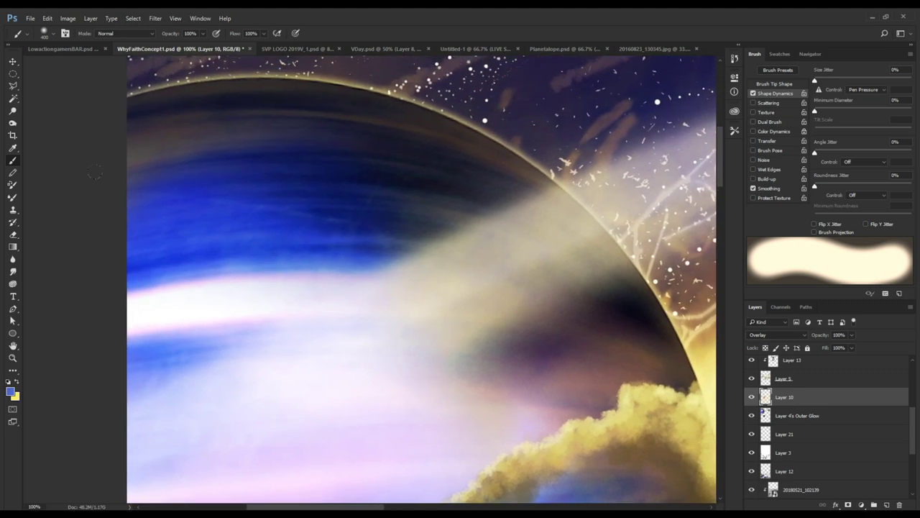
- Sample a pale lilac from the large planet's bright band and brush it over the surrounding bands
{"action": "left_click", "coordinate": [212, 325], "text": "alt"}
{"action": "mouse_move", "coordinate": [214, 323]}
{"action": "left_mouse_down"}
{"action": "mouse_move", "coordinate": [235, 302]}
{"action": "mouse_move", "coordinate": [192, 331]}
{"action": "left_mouse_up"}
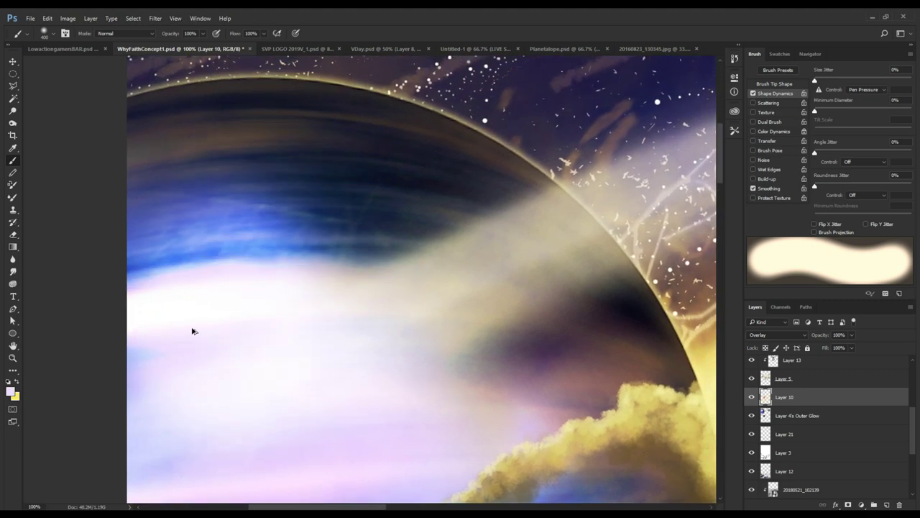
{"action": "left_click_drag", "start_coordinate": [237, 398], "coordinate": [273, 152]}
{"action": "left_click_drag", "start_coordinate": [330, 323], "coordinate": [337, 229]}
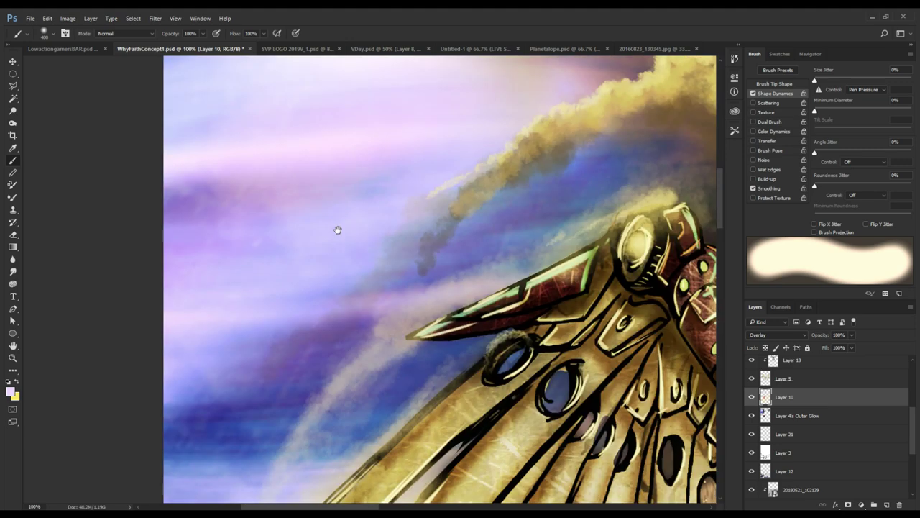
- Sample a muted lavender from the large planet and brush it over the lilac area beside the cloud plume
{"action": "left_click_drag", "start_coordinate": [423, 308], "coordinate": [290, 326]}
{"action": "left_click", "coordinate": [169, 313], "text": "alt"}
{"action": "left_click_drag", "start_coordinate": [136, 267], "coordinate": [152, 321]}
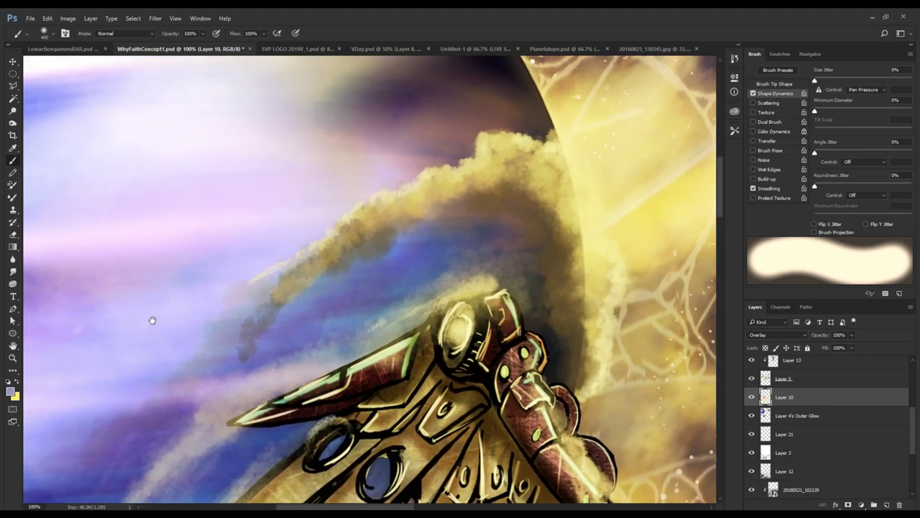
{"action": "left_click_drag", "start_coordinate": [167, 353], "coordinate": [200, 289]}
{"action": "left_click_drag", "start_coordinate": [258, 247], "coordinate": [390, 383]}
{"action": "left_click_drag", "start_coordinate": [298, 223], "coordinate": [290, 300]}
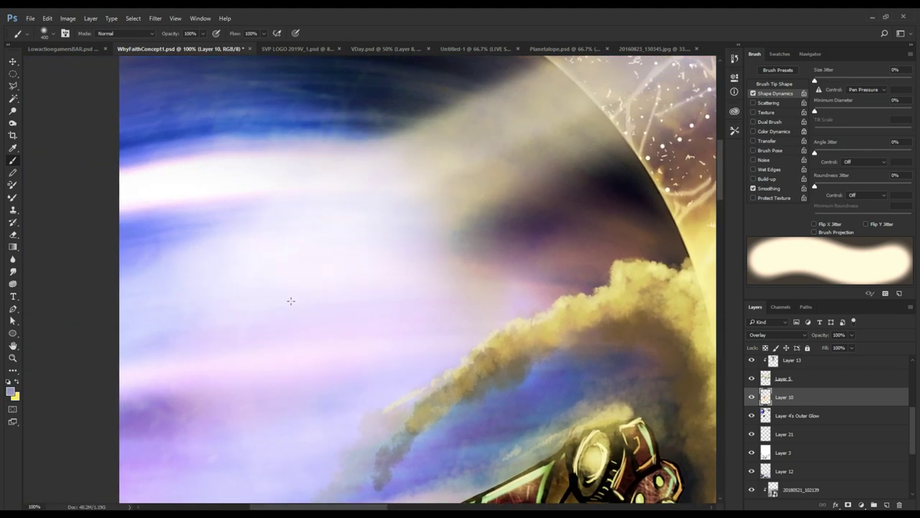
- Sample a saturated blue and paint it over the large planet's lower bands around the astronaut's wing tip
{"action": "mouse_move", "coordinate": [308, 475]}
{"action": "left_mouse_down"}
{"action": "mouse_move", "coordinate": [295, 187]}
{"action": "mouse_move", "coordinate": [307, 124]}
{"action": "left_mouse_up"}
{"action": "left_click", "coordinate": [192, 275], "text": "alt"}
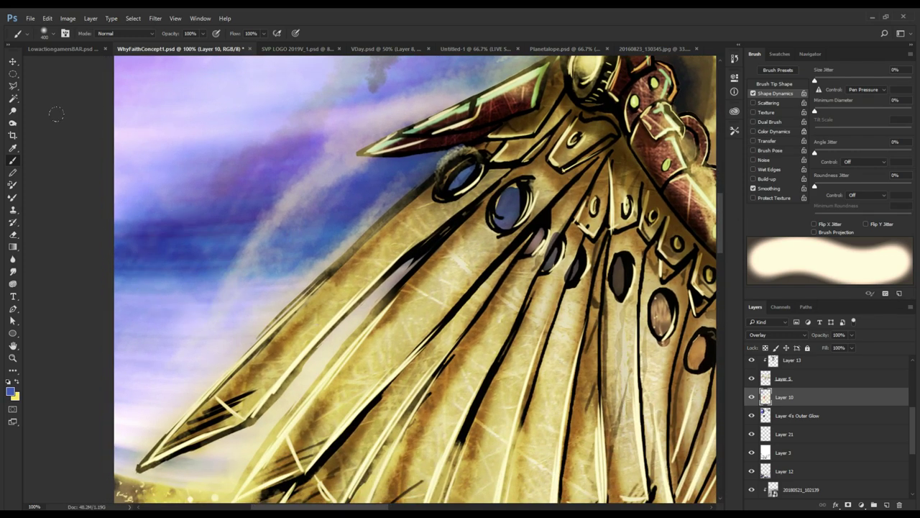
{"action": "left_click_drag", "start_coordinate": [170, 229], "coordinate": [235, 285]}
{"action": "left_click_drag", "start_coordinate": [291, 249], "coordinate": [265, 335]}
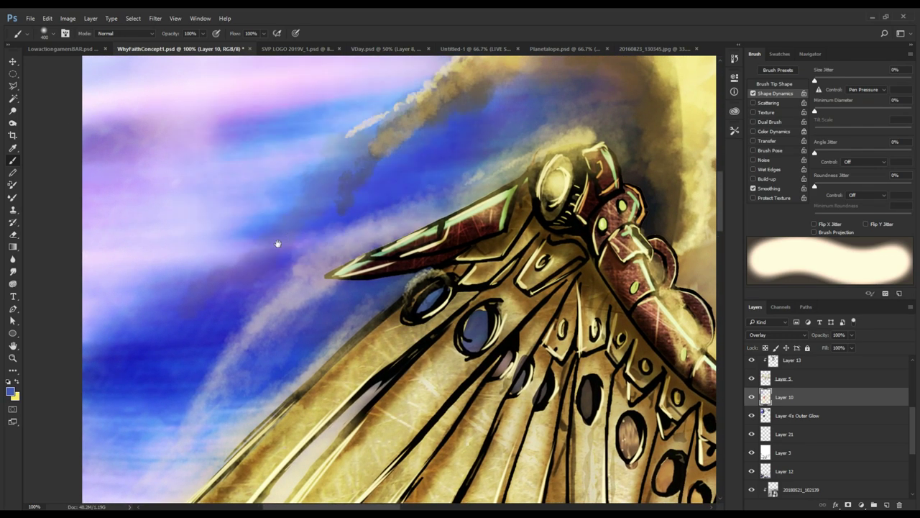
{"action": "left_click_drag", "start_coordinate": [278, 245], "coordinate": [225, 306]}
{"action": "key", "text": "z"}
{"action": "key", "text": "ctrl+minus"}
{"action": "key", "text": "ctrl+minus"}
{"action": "key", "text": "ctrl+minus"}
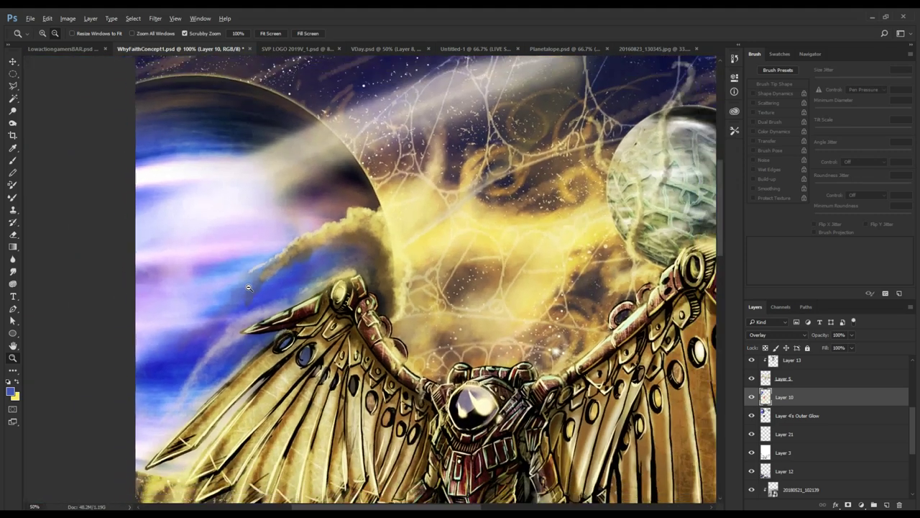
- Try painting the starry sky between the planets with blue and dark navy on Layer 10, undoing both attempts
{"action": "key", "text": "b"}
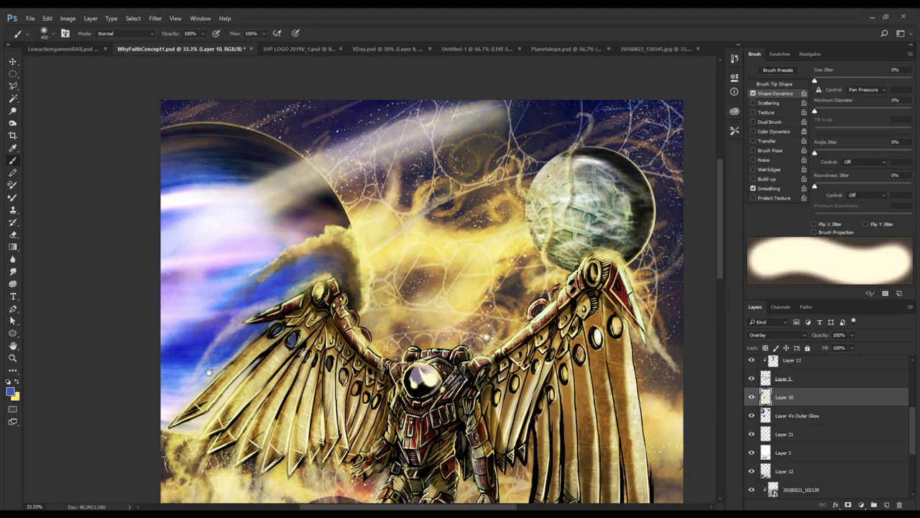
{"action": "left_click_drag", "start_coordinate": [274, 314], "coordinate": [237, 346]}
{"action": "left_click_drag", "start_coordinate": [255, 174], "coordinate": [396, 145]}
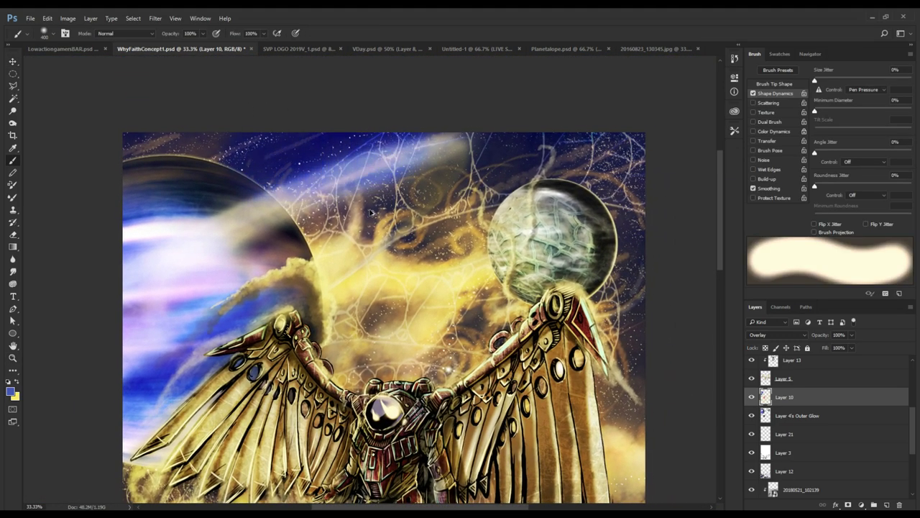
{"action": "key", "text": "ctrl+alt+z"}
{"action": "left_click_drag", "start_coordinate": [490, 156], "coordinate": [261, 272]}
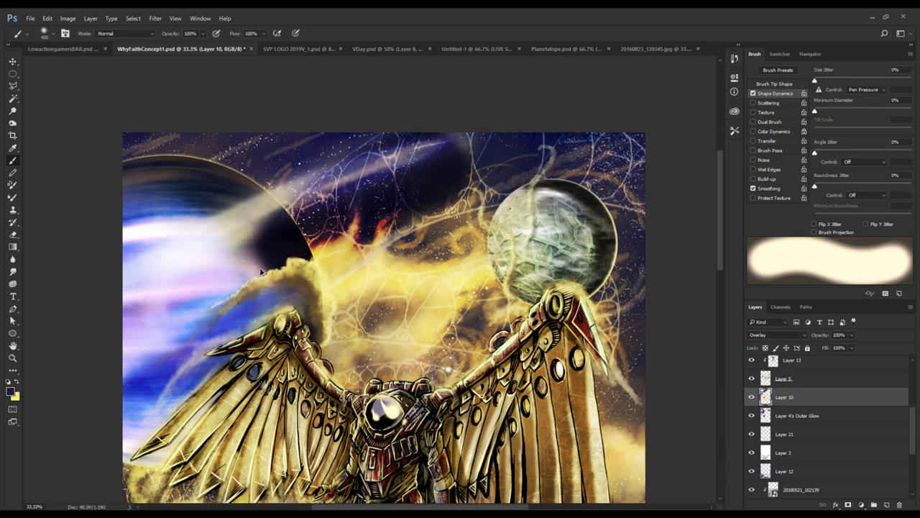
{"action": "key", "text": "ctrl+z"}
- Try painting a sampled blue across the upper sky and the pale green planet, and check the whole illustration
{"action": "mouse_move", "coordinate": [318, 207]}
{"action": "left_mouse_down"}
{"action": "mouse_move", "coordinate": [273, 183]}
{"action": "mouse_move", "coordinate": [289, 200]}
{"action": "left_mouse_up"}
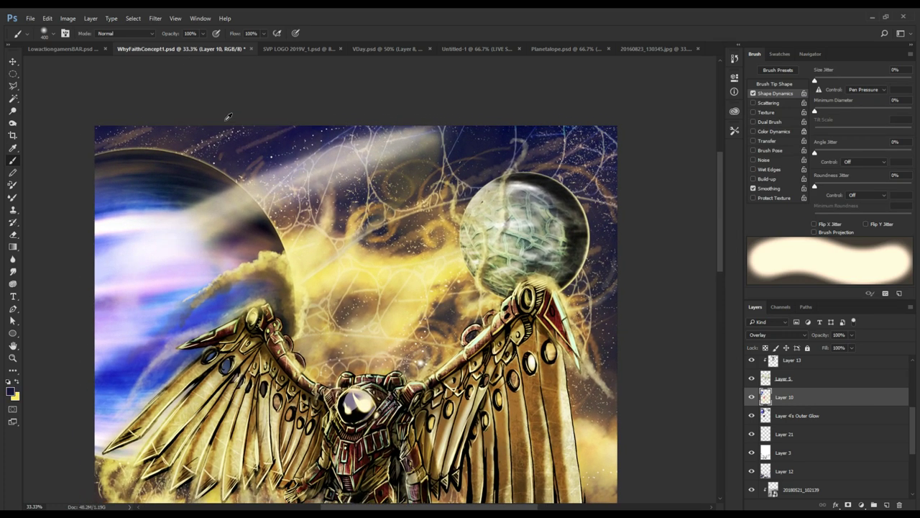
{"action": "left_click_drag", "start_coordinate": [172, 151], "coordinate": [148, 193]}
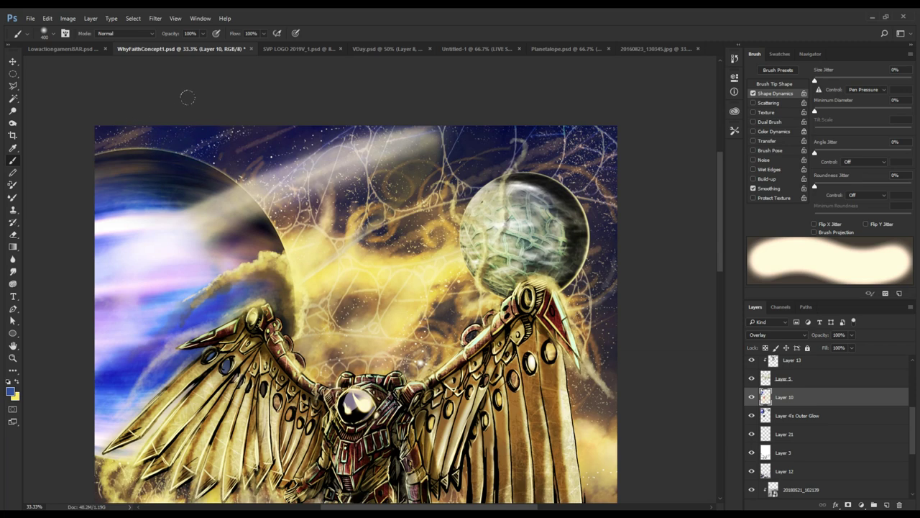
{"action": "mouse_move", "coordinate": [293, 144]}
{"action": "left_mouse_down"}
{"action": "mouse_move", "coordinate": [559, 144]}
{"action": "mouse_move", "coordinate": [679, 151]}
{"action": "mouse_move", "coordinate": [726, 168]}
{"action": "mouse_move", "coordinate": [532, 216]}
{"action": "mouse_move", "coordinate": [281, 166]}
{"action": "mouse_move", "coordinate": [187, 120]}
{"action": "mouse_move", "coordinate": [115, 137]}
{"action": "left_mouse_up"}
{"action": "mouse_move", "coordinate": [750, 383]}
{"action": "left_mouse_down"}
{"action": "mouse_move", "coordinate": [403, 201]}
{"action": "mouse_move", "coordinate": [296, 250]}
{"action": "mouse_move", "coordinate": [216, 249]}
{"action": "mouse_move", "coordinate": [108, 287]}
{"action": "left_mouse_up"}
{"action": "left_click_drag", "start_coordinate": [192, 324], "coordinate": [218, 361]}
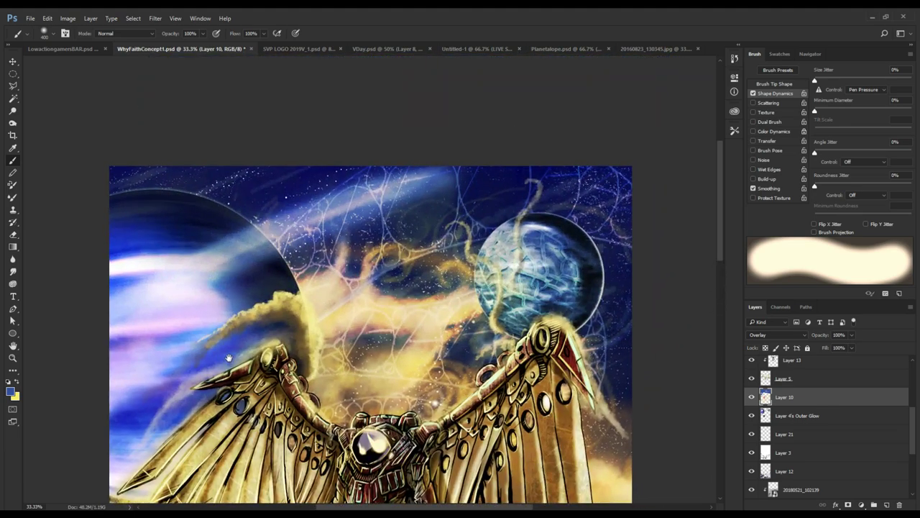
{"action": "left_click", "coordinate": [456, 228], "text": "alt"}
{"action": "left_click", "coordinate": [457, 228], "text": "alt"}
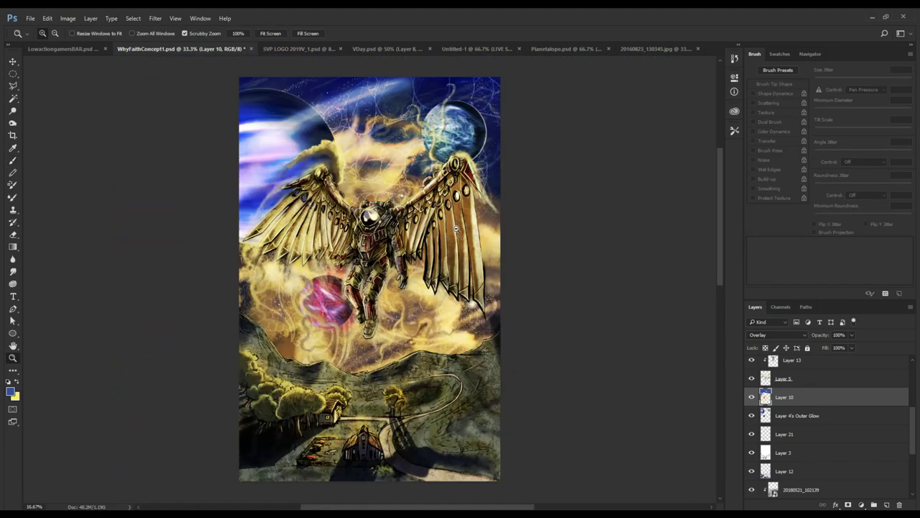
{"action": "left_click", "coordinate": [357, 191]}
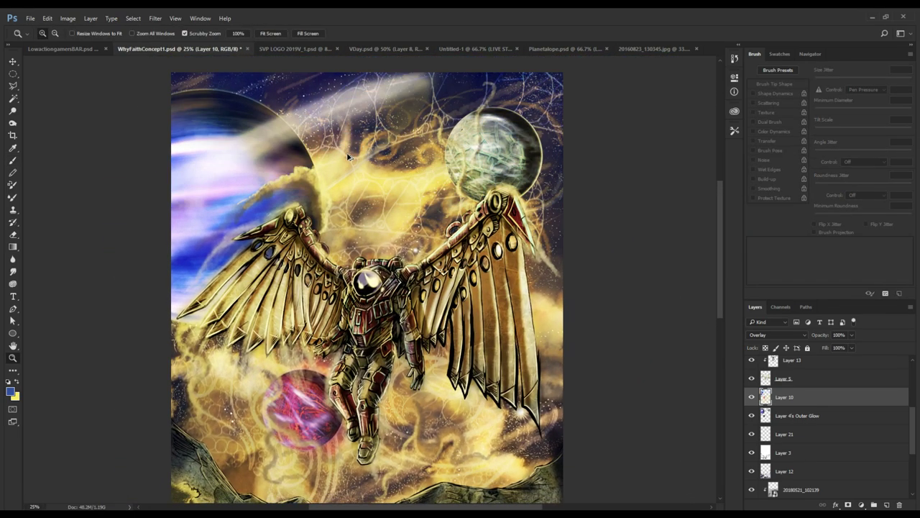
- Toggle Layer 10 and Layer 17 off and on to compare what each adds to the lower scene and astronaut
{"action": "scroll", "coordinate": [341, 282], "scroll_direction": "down", "scroll_amount": 5}
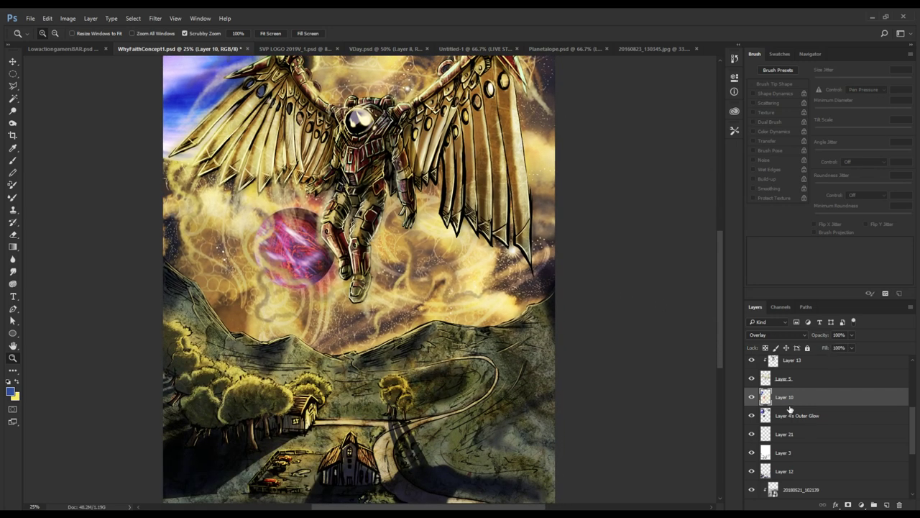
{"action": "left_click", "coordinate": [751, 397]}
{"action": "left_click", "coordinate": [751, 397]}
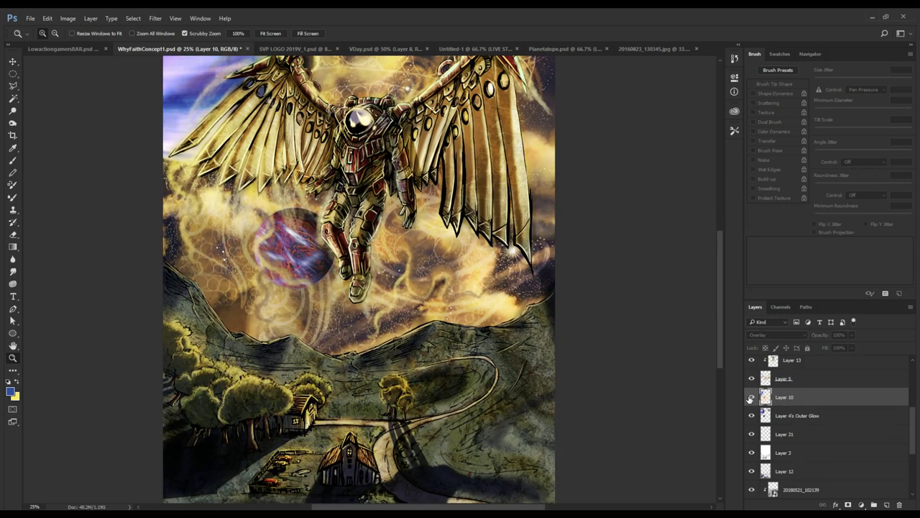
{"action": "left_click", "coordinate": [751, 397]}
{"action": "scroll", "coordinate": [781, 416], "scroll_direction": "up", "scroll_amount": 1}
{"action": "scroll", "coordinate": [781, 416], "scroll_direction": "up", "scroll_amount": 2}
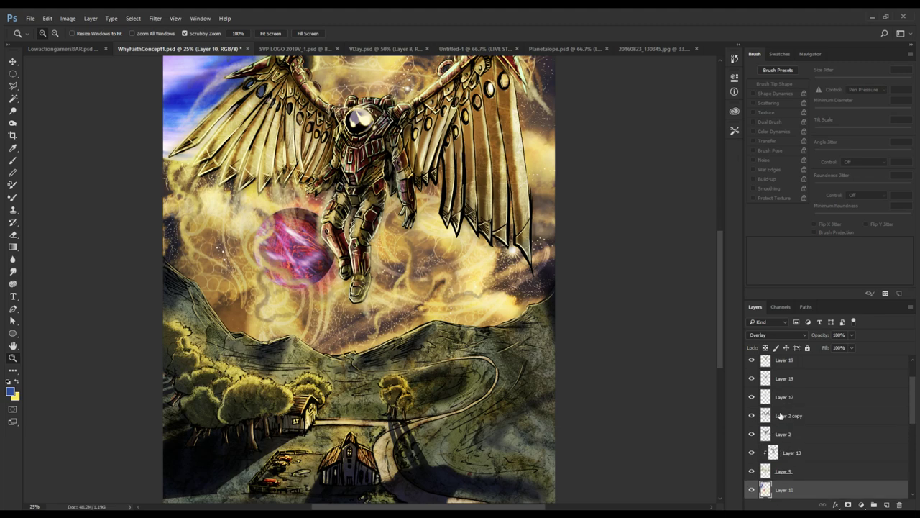
{"action": "left_click", "coordinate": [752, 397]}
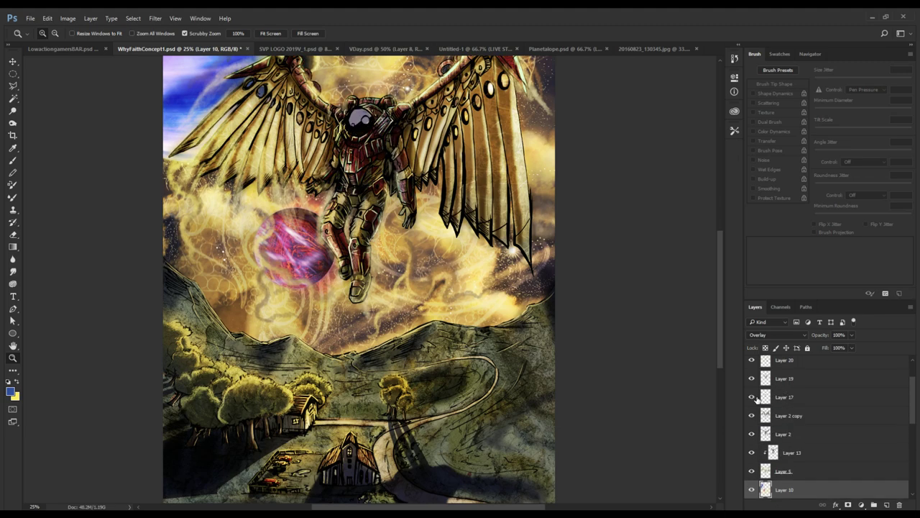
{"action": "left_click", "coordinate": [752, 397]}
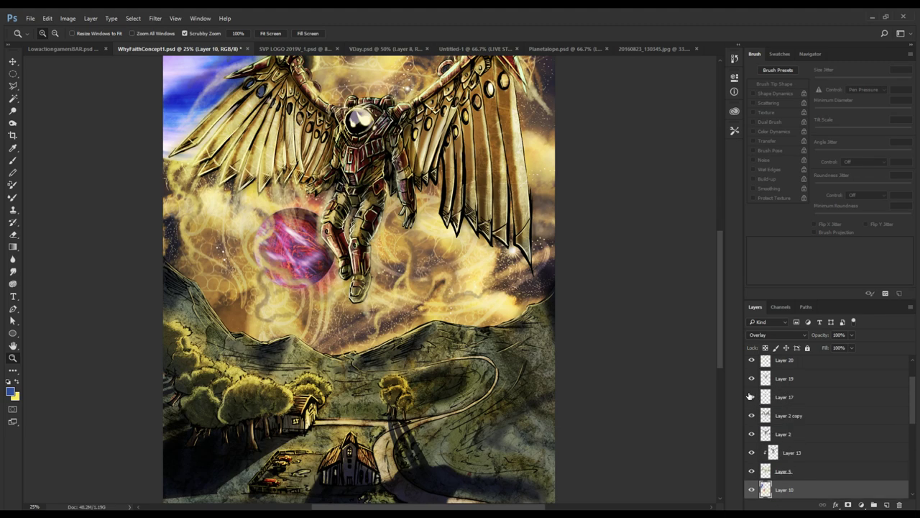
{"action": "left_click", "coordinate": [750, 396]}
{"action": "left_click", "coordinate": [751, 397]}
- Toggle Layer 18 and Layer 10 copy off and on to compare their effect on the golden tones
{"action": "left_click", "coordinate": [752, 382]}
{"action": "left_click", "coordinate": [752, 382]}
{"action": "scroll", "coordinate": [752, 382], "scroll_direction": "up", "scroll_amount": 1}
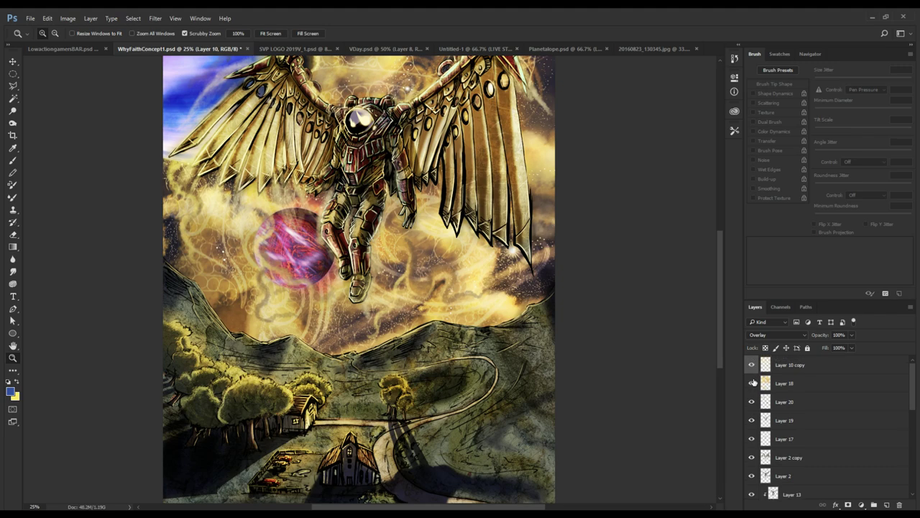
{"action": "left_click", "coordinate": [752, 382]}
{"action": "left_click", "coordinate": [752, 383]}
{"action": "left_click", "coordinate": [751, 382]}
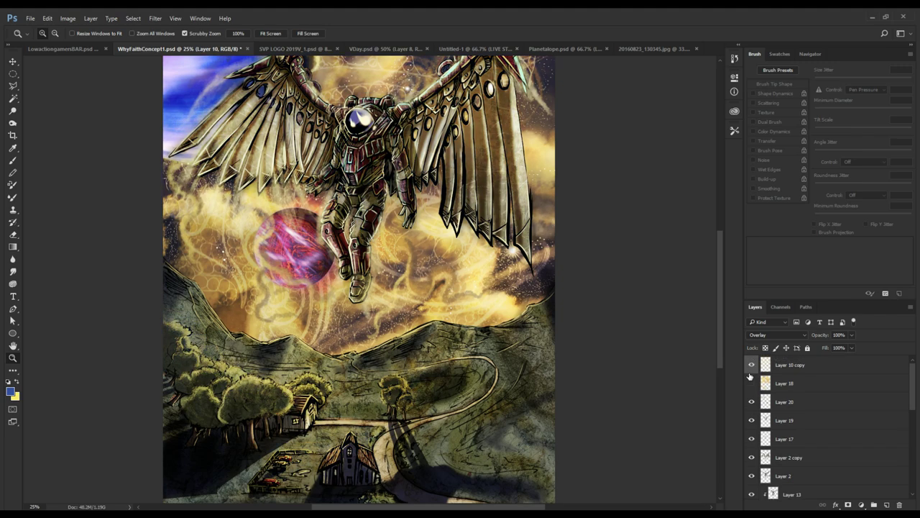
{"action": "left_click", "coordinate": [751, 366]}
{"action": "left_click", "coordinate": [752, 367]}
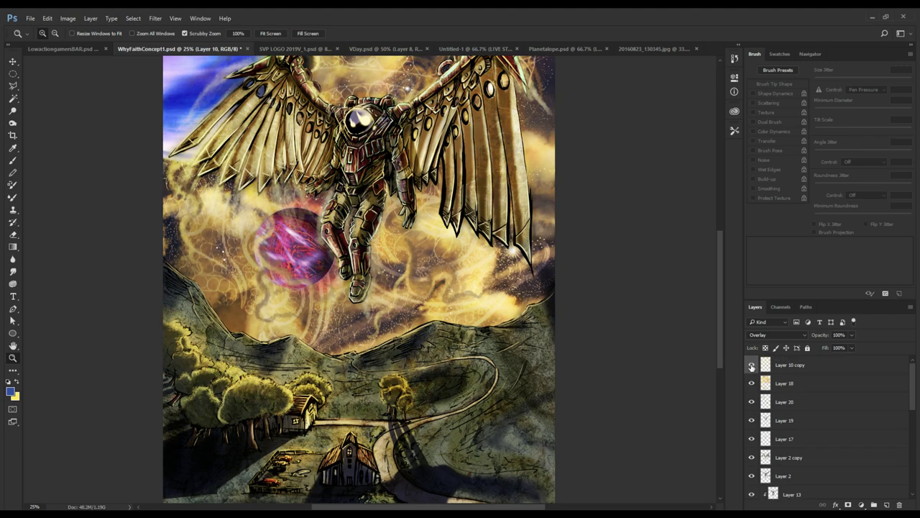
{"action": "left_click", "coordinate": [751, 366]}
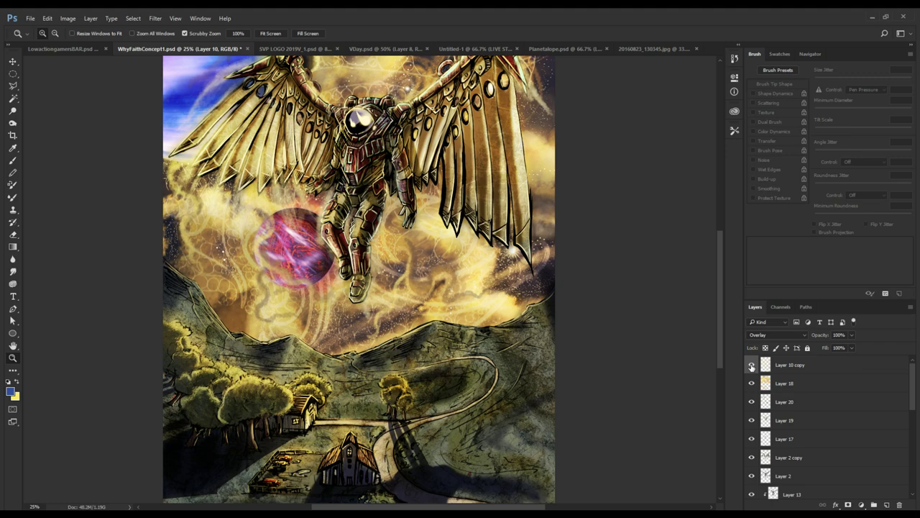
- Hide Layer 20 and inspect the planets, wings and clouds without it
{"action": "left_click", "coordinate": [752, 406]}
{"action": "left_click_drag", "start_coordinate": [420, 274], "coordinate": [416, 374]}
{"action": "left_click_drag", "start_coordinate": [319, 335], "coordinate": [296, 264]}
{"action": "left_click", "coordinate": [296, 263]}
{"action": "left_click_drag", "start_coordinate": [296, 205], "coordinate": [294, 250]}
{"action": "left_click", "coordinate": [281, 301], "text": "alt"}
{"action": "left_click", "coordinate": [281, 300], "text": "alt"}
{"action": "left_click_drag", "start_coordinate": [414, 94], "coordinate": [409, 287]}
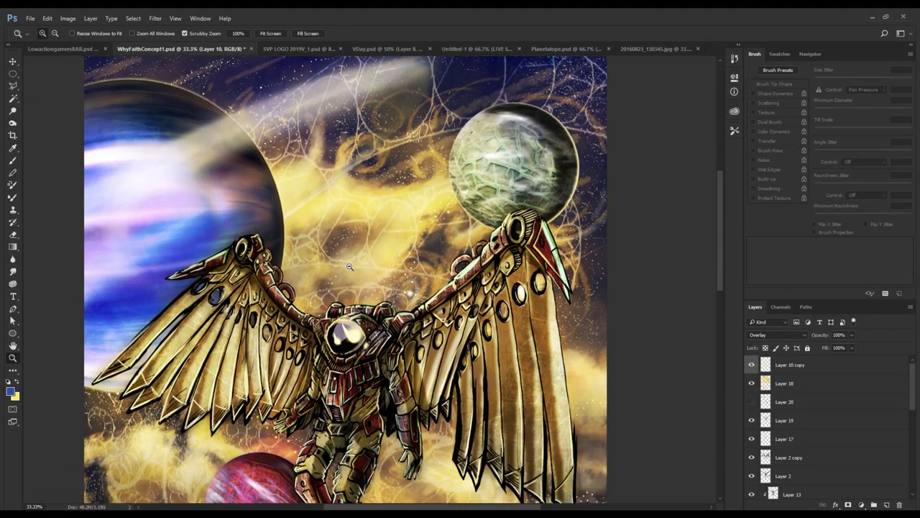
{"action": "left_click", "coordinate": [300, 425], "text": "alt"}
{"action": "left_click_drag", "start_coordinate": [300, 426], "coordinate": [313, 298]}
{"action": "left_click_drag", "start_coordinate": [338, 332], "coordinate": [344, 322]}
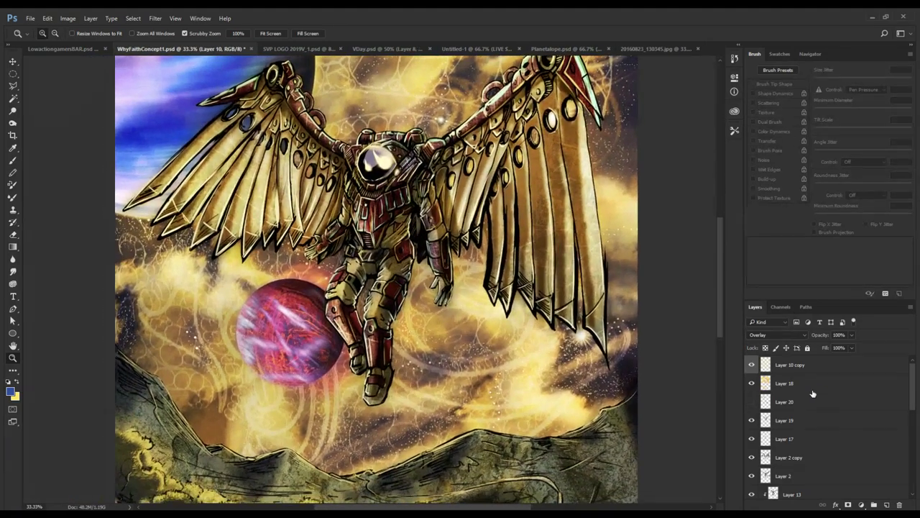
- Make Layer 18 active and brush blue over the pink planet beside the astronaut's legs, redoing the first stroke
{"action": "left_click", "coordinate": [800, 373]}
{"action": "left_click", "coordinate": [805, 389]}
{"action": "key", "text": "b"}
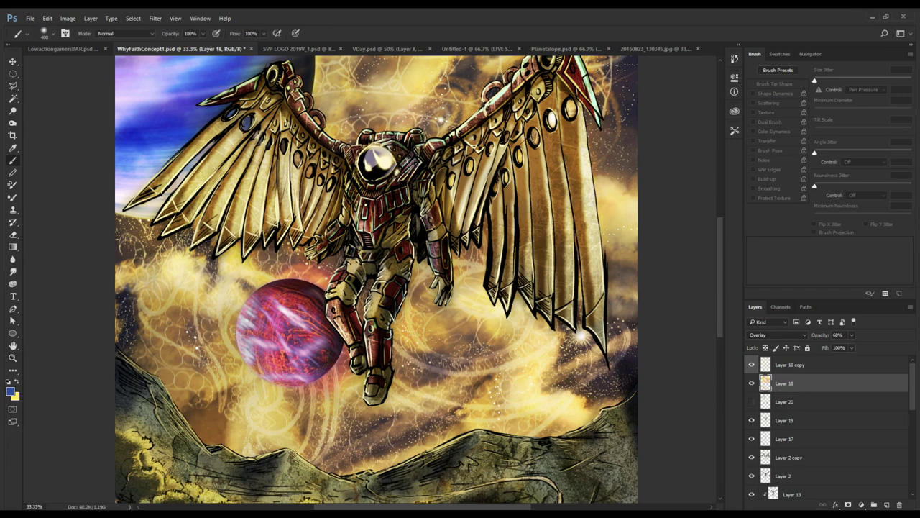
{"action": "left_click_drag", "start_coordinate": [301, 344], "coordinate": [277, 283]}
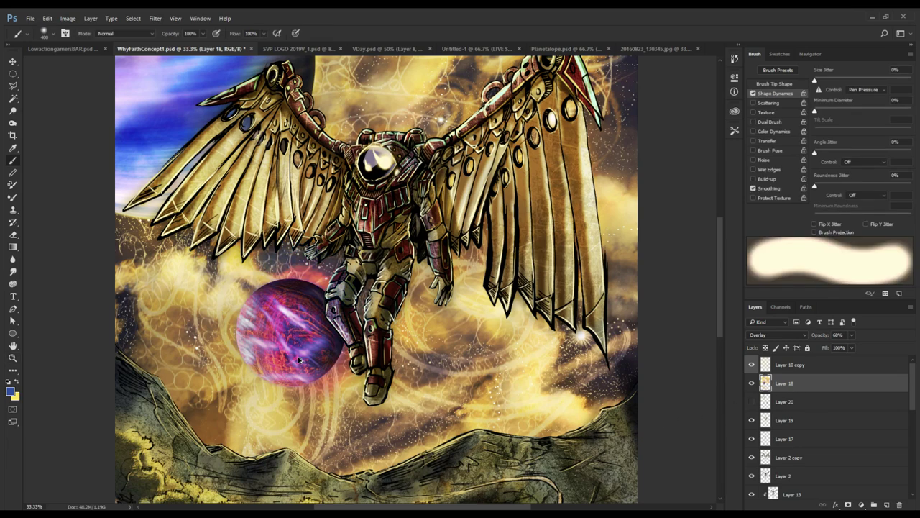
{"action": "key", "text": "ctrl+alt+z"}
{"action": "key", "text": "ctrl+alt+z"}
{"action": "mouse_move", "coordinate": [298, 340]}
{"action": "left_mouse_down"}
{"action": "mouse_move", "coordinate": [288, 328]}
{"action": "mouse_move", "coordinate": [315, 316]}
{"action": "mouse_move", "coordinate": [313, 354]}
{"action": "left_mouse_up"}
- Try extending the blue over the astronaut's arm and legs on Layer 18, and undo those strokes
{"action": "left_click_drag", "start_coordinate": [355, 244], "coordinate": [392, 357]}
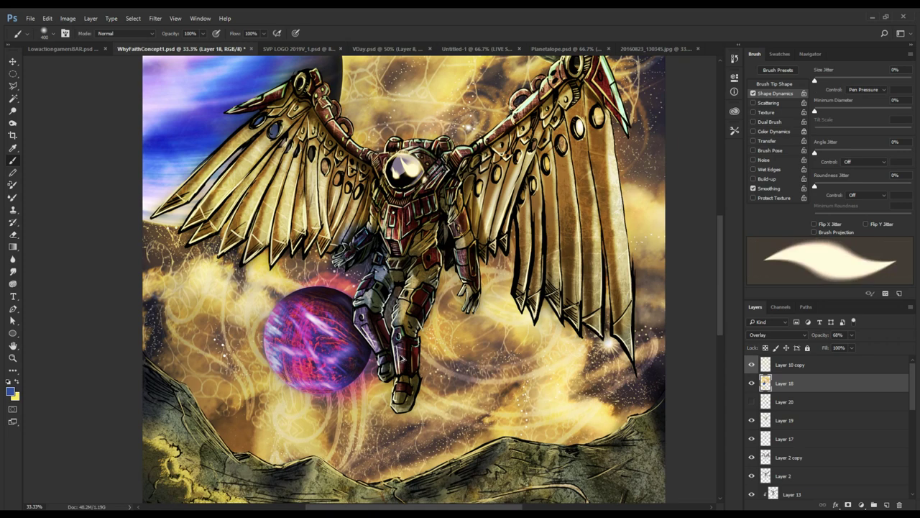
{"action": "key", "text": "ctrl+alt+z"}
{"action": "key", "text": "ctrl+alt+z"}
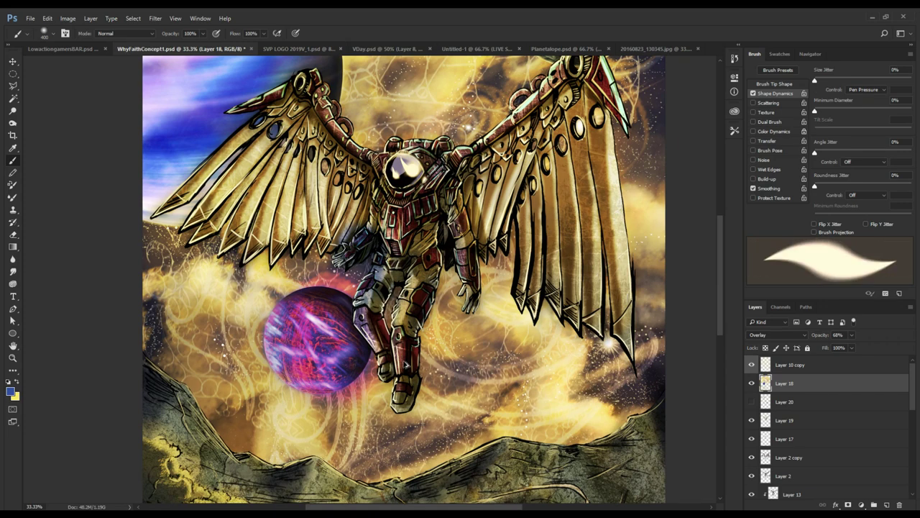
{"action": "key", "text": "ctrl+alt+z"}
- Brush more blue over the pink planet on Layer 18, keeping it off the astronaut's legs
{"action": "mouse_move", "coordinate": [399, 209]}
{"action": "left_mouse_down"}
{"action": "mouse_move", "coordinate": [391, 266]}
{"action": "mouse_move", "coordinate": [402, 187]}
{"action": "mouse_move", "coordinate": [399, 196]}
{"action": "left_mouse_up"}
{"action": "left_click_drag", "start_coordinate": [325, 296], "coordinate": [286, 346]}
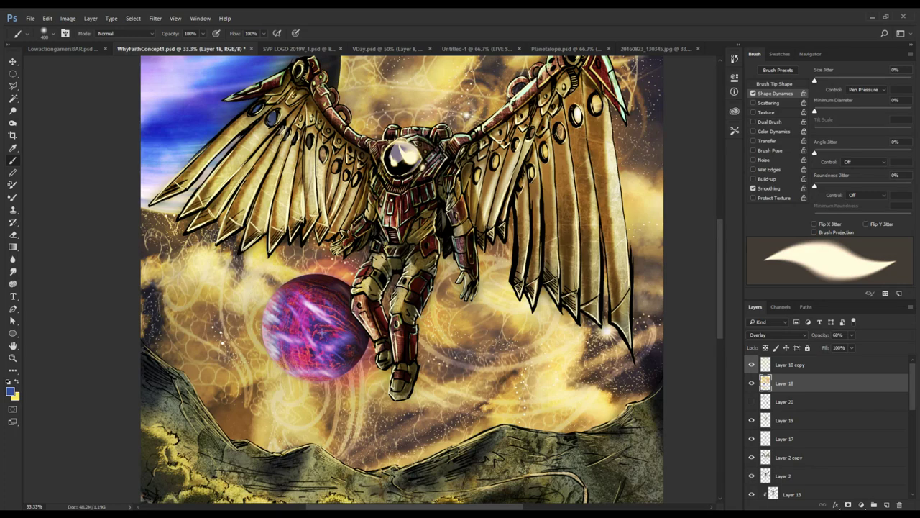
{"action": "left_click_drag", "start_coordinate": [391, 247], "coordinate": [336, 299]}
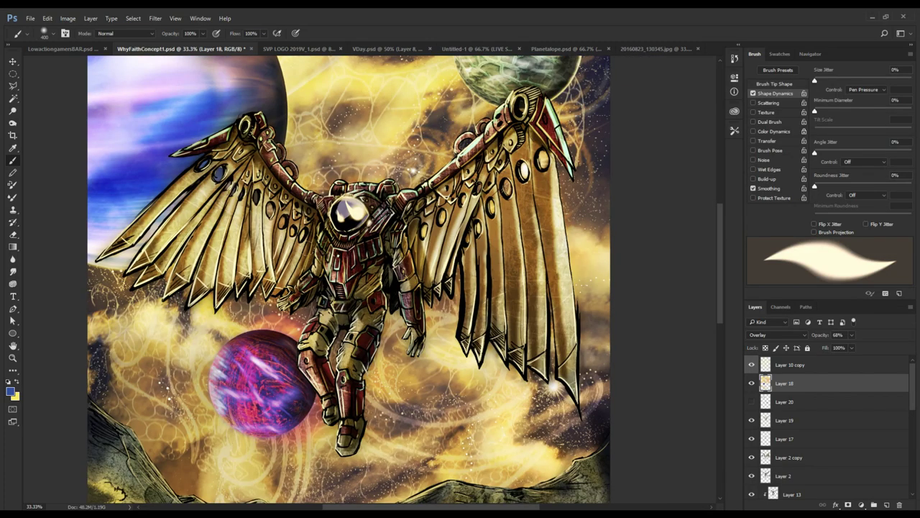
- Brush blue over the pale green planet above the wing and the large planet's shaded side on Layer 18
{"action": "left_click_drag", "start_coordinate": [373, 250], "coordinate": [325, 378]}
{"action": "mouse_move", "coordinate": [435, 213]}
{"action": "left_mouse_down"}
{"action": "mouse_move", "coordinate": [431, 253]}
{"action": "mouse_move", "coordinate": [476, 230]}
{"action": "mouse_move", "coordinate": [436, 186]}
{"action": "left_mouse_up"}
{"action": "left_click_drag", "start_coordinate": [406, 145], "coordinate": [390, 205]}
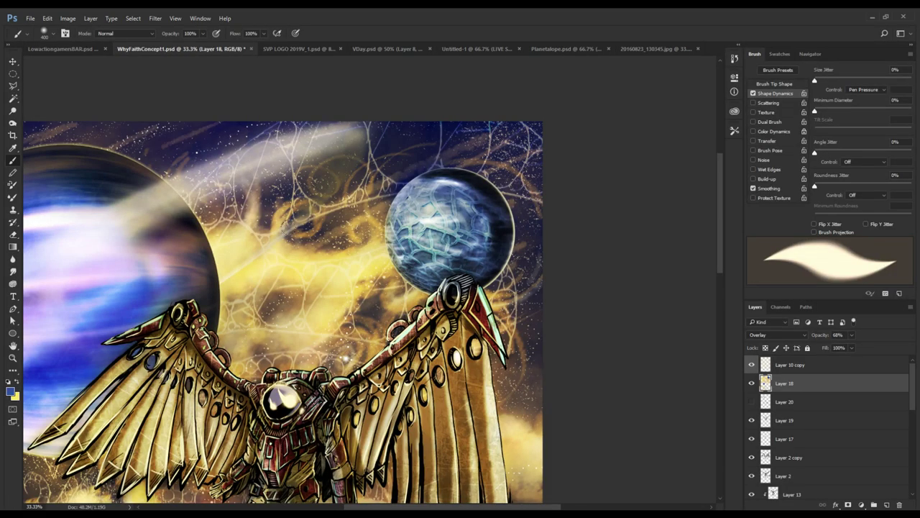
{"action": "mouse_move", "coordinate": [334, 247]}
{"action": "left_mouse_down"}
{"action": "mouse_move", "coordinate": [377, 175]}
{"action": "mouse_move", "coordinate": [404, 153]}
{"action": "mouse_move", "coordinate": [412, 225]}
{"action": "left_mouse_up"}
{"action": "left_click_drag", "start_coordinate": [218, 236], "coordinate": [216, 239]}
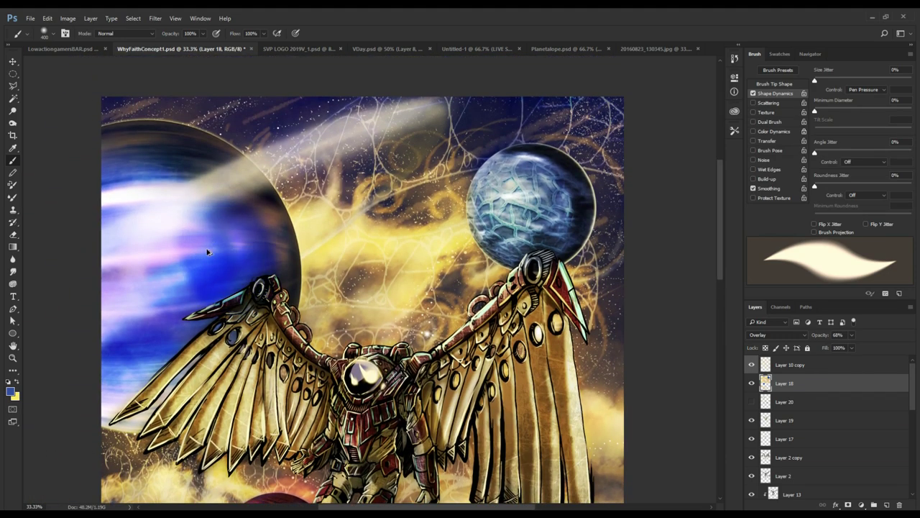
- Undo the last blue stroke, then try a blue stroke along the pink planet's lower edge on Layer 18 and undo it
{"action": "key", "text": "ctrl+z"}
{"action": "left_click_drag", "start_coordinate": [191, 349], "coordinate": [209, 79]}
{"action": "left_click", "coordinate": [298, 305], "text": "alt"}
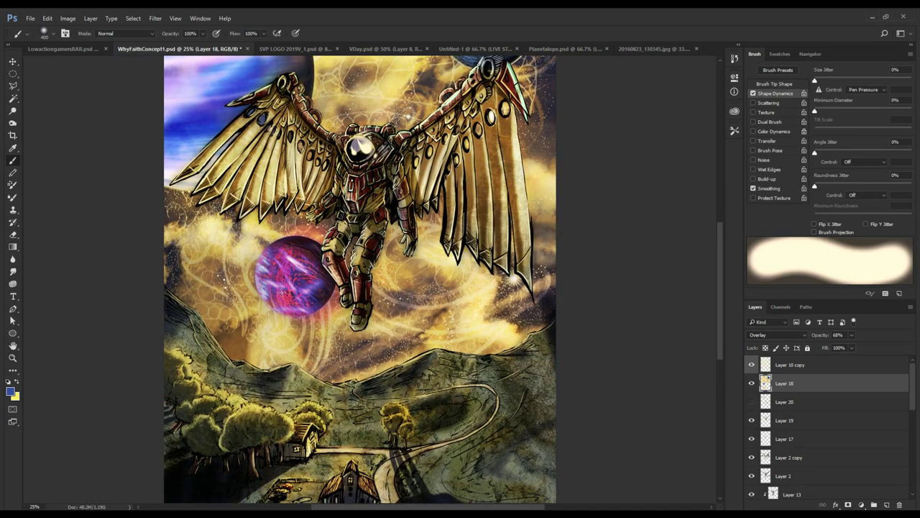
{"action": "mouse_move", "coordinate": [249, 308]}
{"action": "left_mouse_down"}
{"action": "mouse_move", "coordinate": [261, 243]}
{"action": "mouse_move", "coordinate": [337, 308]}
{"action": "mouse_move", "coordinate": [297, 329]}
{"action": "left_mouse_up"}
{"action": "key", "text": "ctrl+z"}
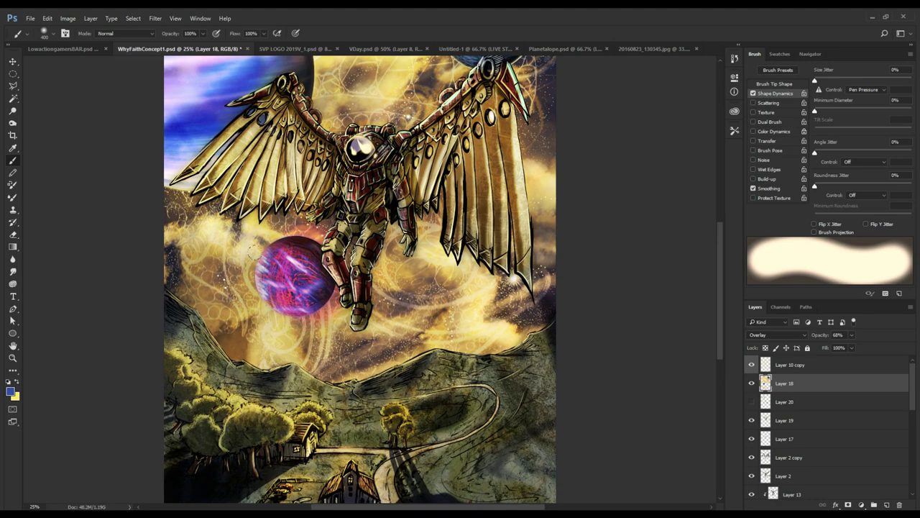
- Set the brush opacity to 37% and brush pale yellow around the pink planet's outer edge on Layer 18
{"action": "left_click_drag", "start_coordinate": [293, 284], "coordinate": [247, 302]}
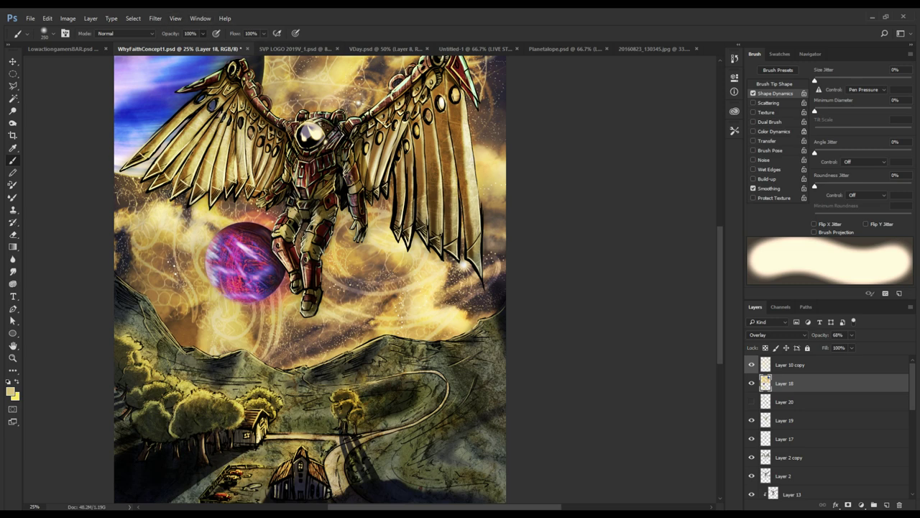
{"action": "key", "text": "3"}
{"action": "key", "text": "7"}
{"action": "mouse_move", "coordinate": [236, 301]}
{"action": "left_mouse_down"}
{"action": "mouse_move", "coordinate": [210, 269]}
{"action": "mouse_move", "coordinate": [214, 248]}
{"action": "mouse_move", "coordinate": [257, 298]}
{"action": "left_mouse_up"}
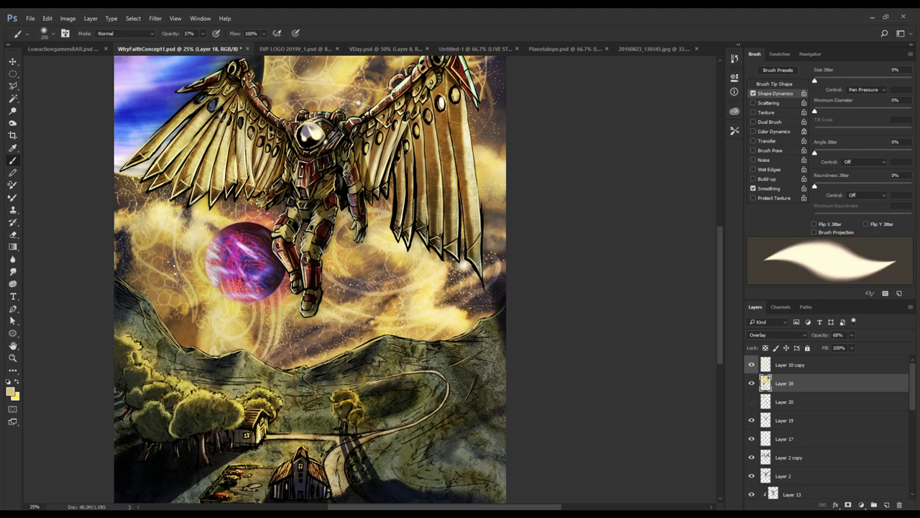
{"action": "left_click_drag", "start_coordinate": [215, 252], "coordinate": [221, 234]}
{"action": "left_click_drag", "start_coordinate": [198, 231], "coordinate": [248, 321]}
{"action": "left_click_drag", "start_coordinate": [214, 280], "coordinate": [227, 284]}
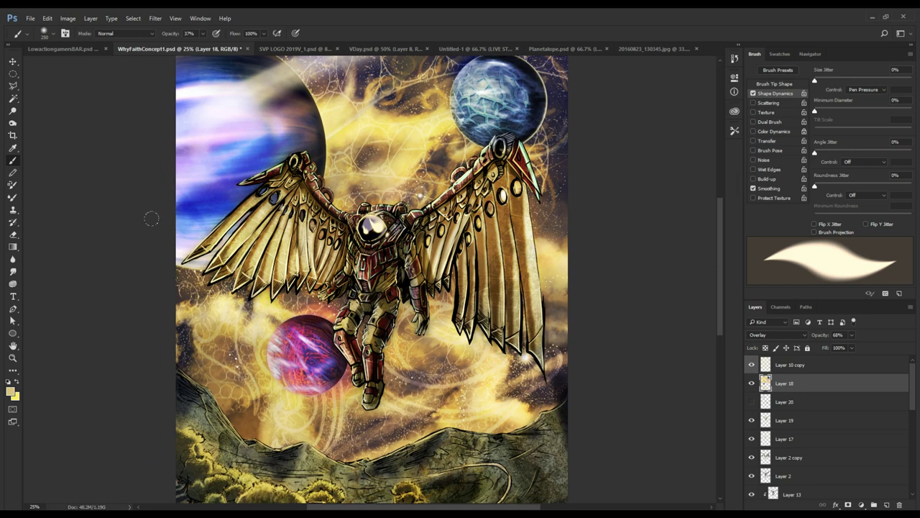
- Compare the illustration with Layer 20 hidden and shown, leaving the layer visible
{"action": "left_click", "coordinate": [752, 401]}
{"action": "left_click", "coordinate": [752, 403]}
{"action": "left_click", "coordinate": [752, 402]}
{"action": "left_click", "coordinate": [752, 403]}
{"action": "left_click", "coordinate": [752, 402]}
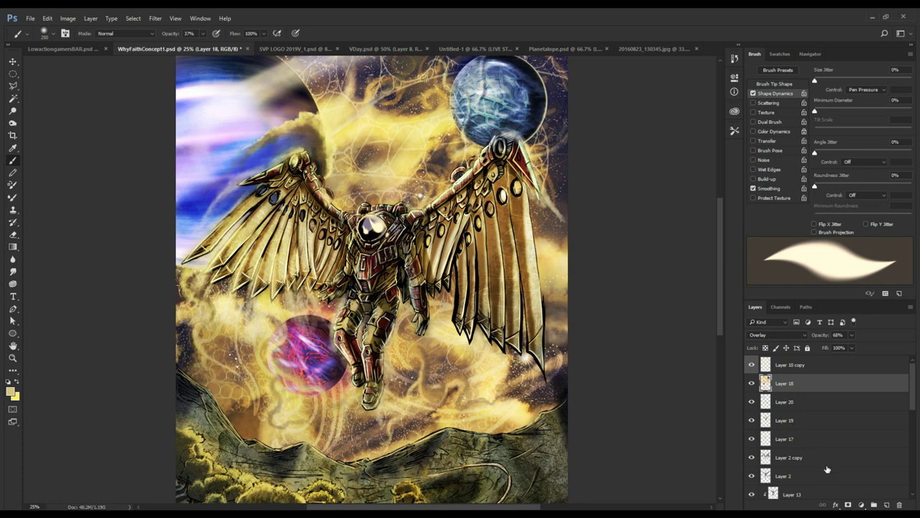
- Find Layer 6 near the bottom of the layer stack, check its effect, and merge it down into Layer 4
{"action": "scroll", "coordinate": [803, 496], "scroll_direction": "down", "scroll_amount": 5}
{"action": "scroll", "coordinate": [803, 499], "scroll_direction": "down", "scroll_amount": 3}
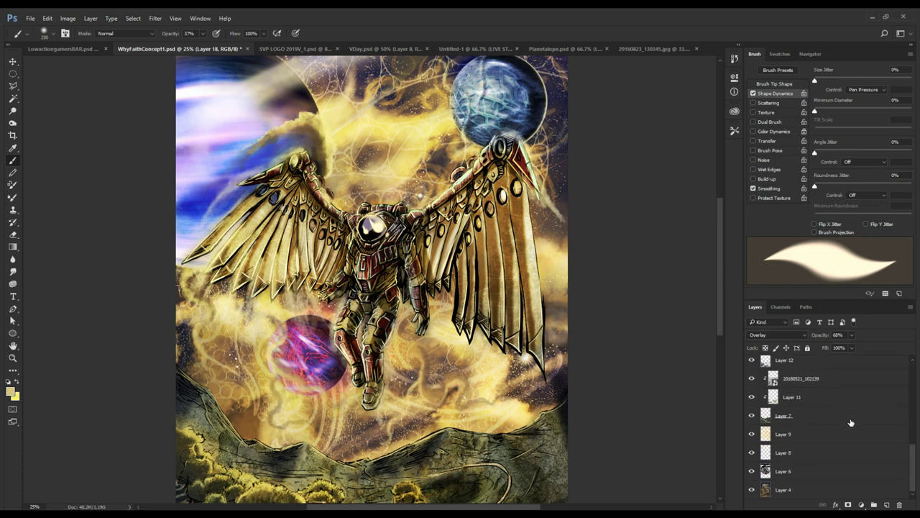
{"action": "left_click", "coordinate": [834, 474]}
{"action": "left_click", "coordinate": [792, 477]}
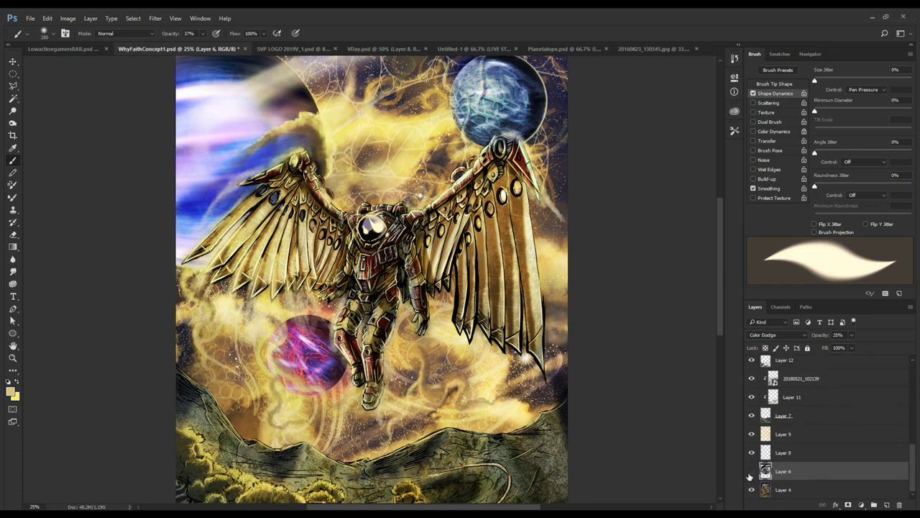
{"action": "left_click", "coordinate": [751, 471]}
{"action": "left_click", "coordinate": [751, 471]}
{"action": "key", "text": "ctrl+e"}
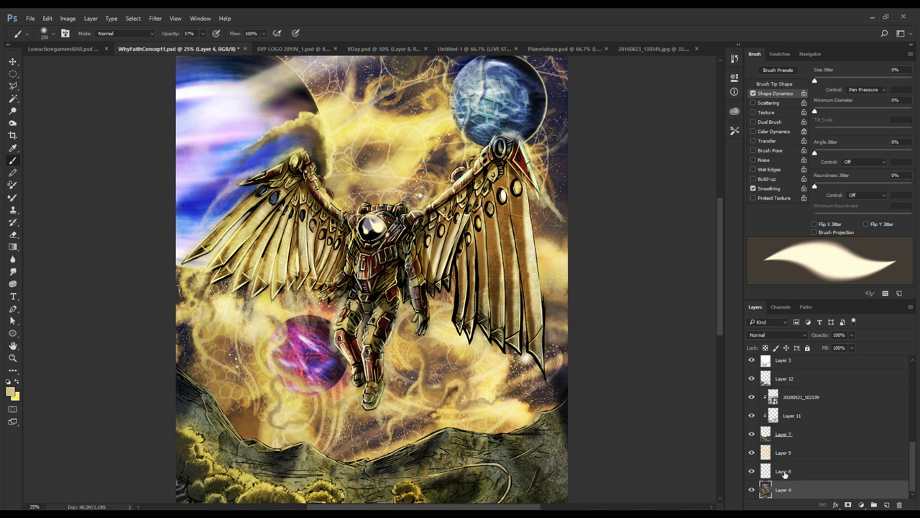
- Check Layer 8's effect by switching its visibility, and merge it down into Layer 4
{"action": "left_click", "coordinate": [766, 471]}
{"action": "left_click", "coordinate": [751, 471]}
{"action": "left_click", "coordinate": [752, 471]}
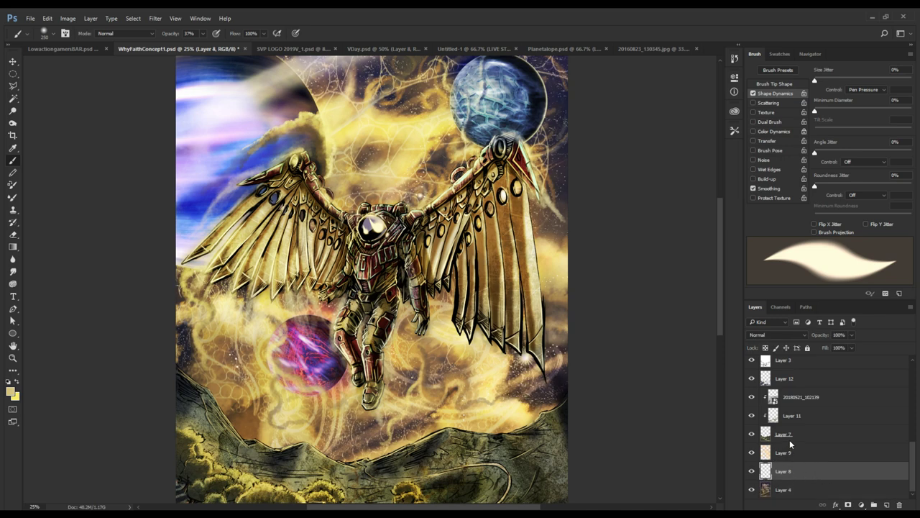
{"action": "key", "text": "Delete"}
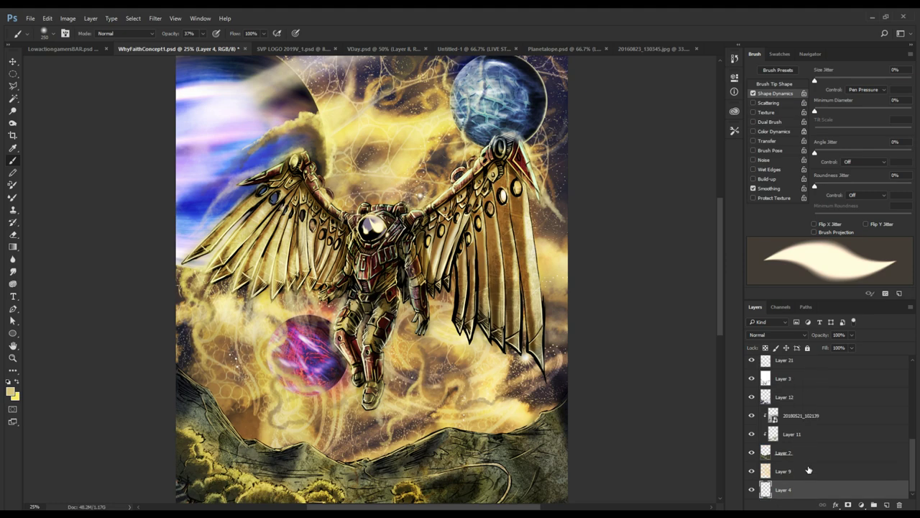
- Check what the Overlay Layer 9 adds by hiding and showing it, and merge it down into Layer 4
{"action": "left_click", "coordinate": [752, 471]}
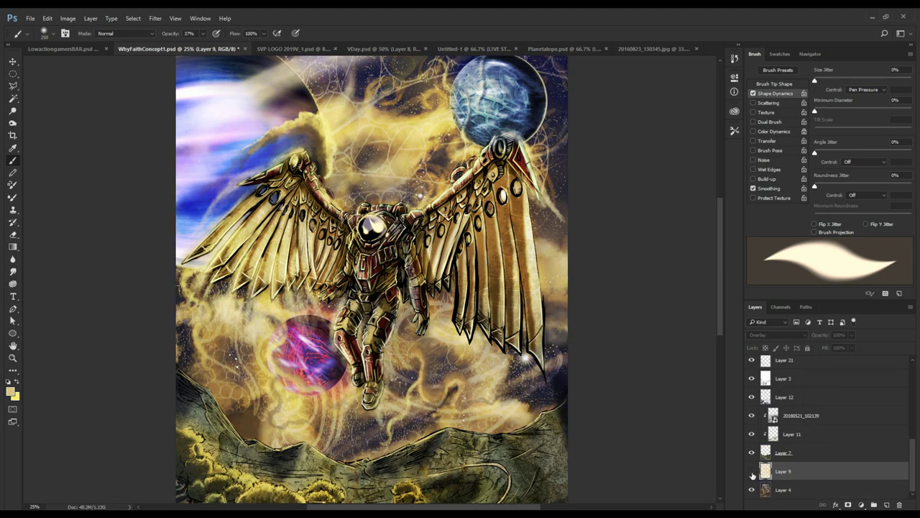
{"action": "left_click", "coordinate": [752, 472]}
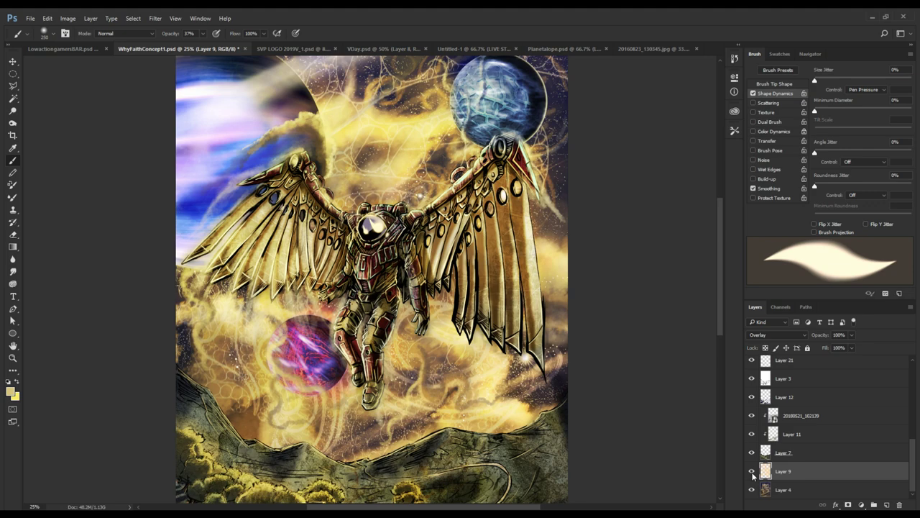
{"action": "left_click", "coordinate": [752, 472]}
{"action": "left_click", "coordinate": [752, 472]}
{"action": "key", "text": "ctrl+e"}
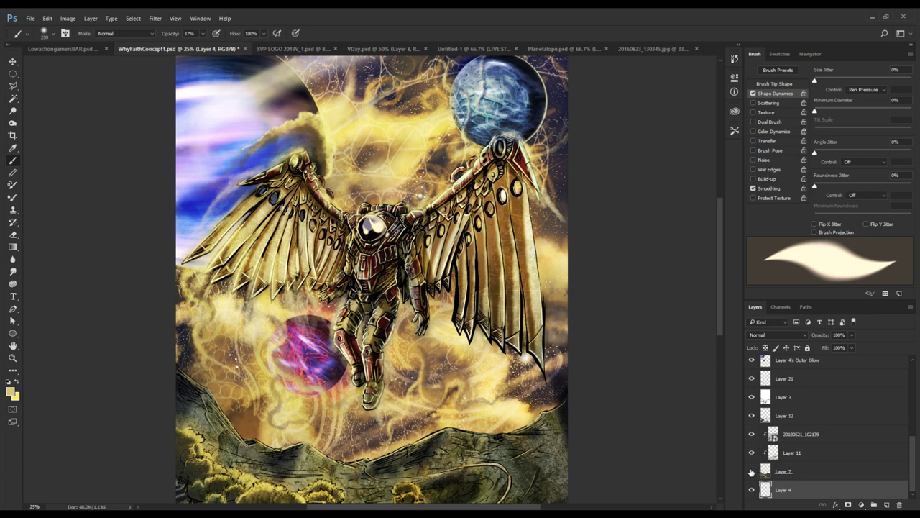
- Merge the clipped layers Layer 11 and 20180521_102139 into Layer 7, and merge Layer 7 down into Layer 4
{"action": "left_click", "coordinate": [752, 472]}
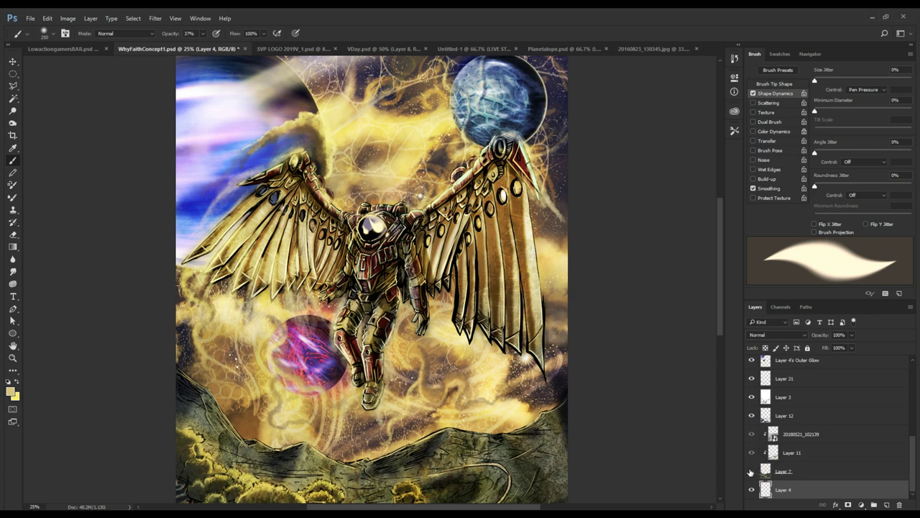
{"action": "left_click", "coordinate": [809, 469]}
{"action": "scroll", "coordinate": [811, 464], "scroll_direction": "up", "scroll_amount": 2}
{"action": "scroll", "coordinate": [807, 472], "scroll_direction": "down", "scroll_amount": 2}
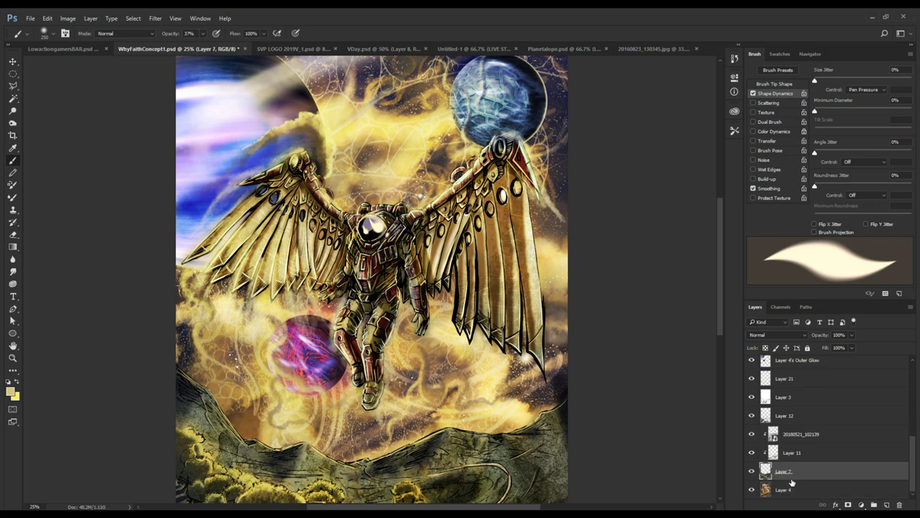
{"action": "left_click", "coordinate": [819, 455]}
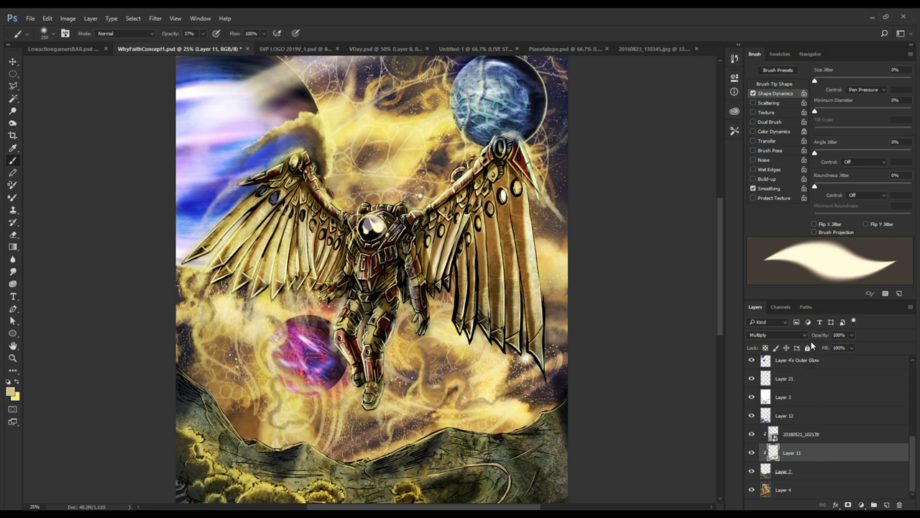
{"action": "left_click", "coordinate": [833, 465]}
{"action": "key", "text": "Delete"}
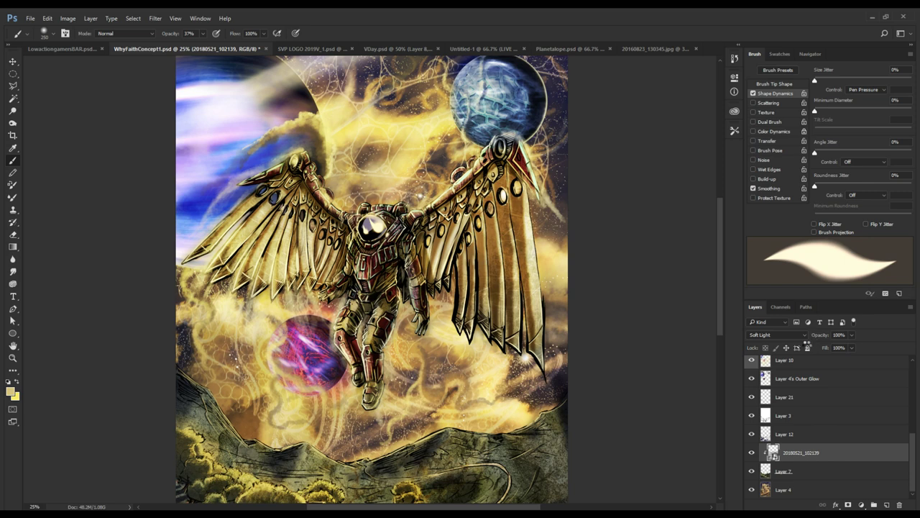
{"action": "key", "text": "Delete"}
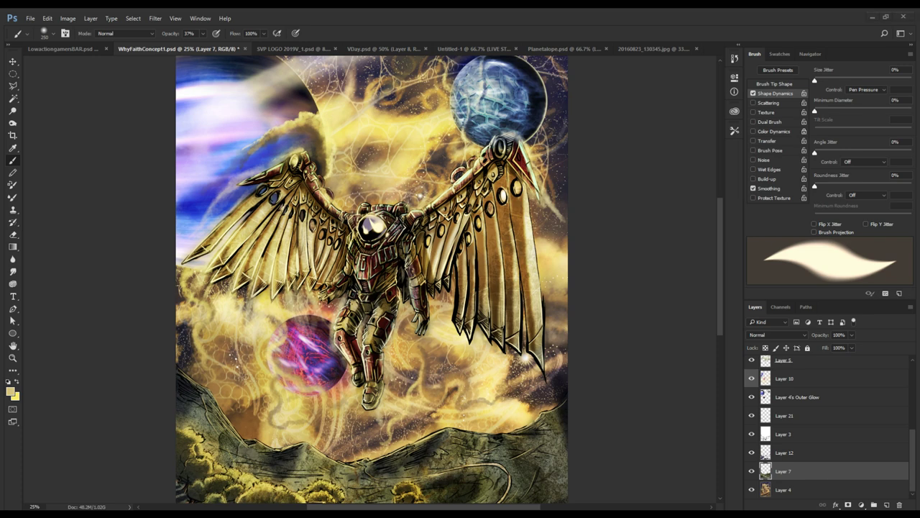
{"action": "key", "text": "Delete"}
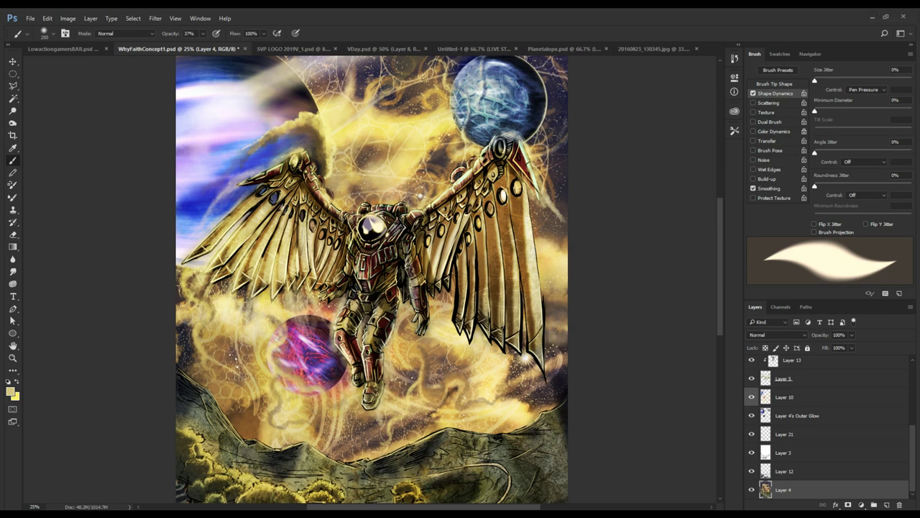
- Examine the astronaut, the wings and the sky behind the helmet at close range
{"action": "key", "text": "z"}
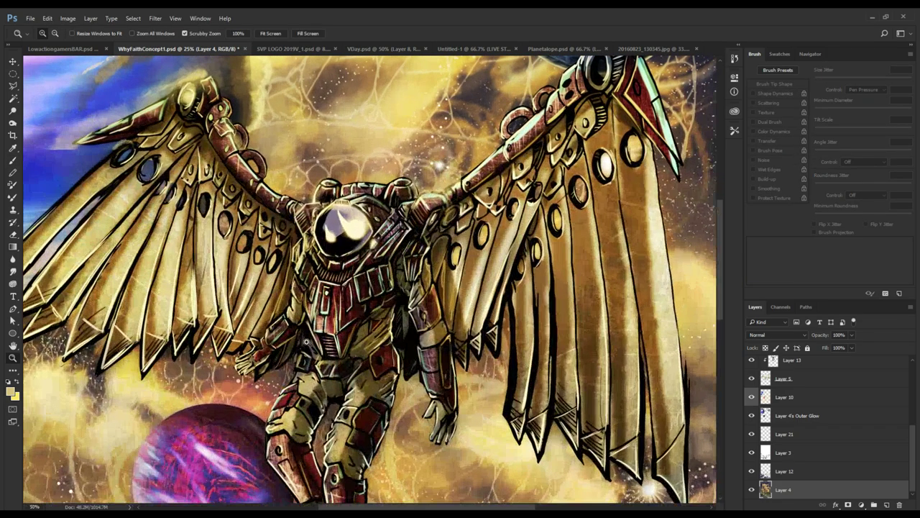
{"action": "left_click", "coordinate": [403, 229]}
{"action": "key", "text": "ctrl+plus"}
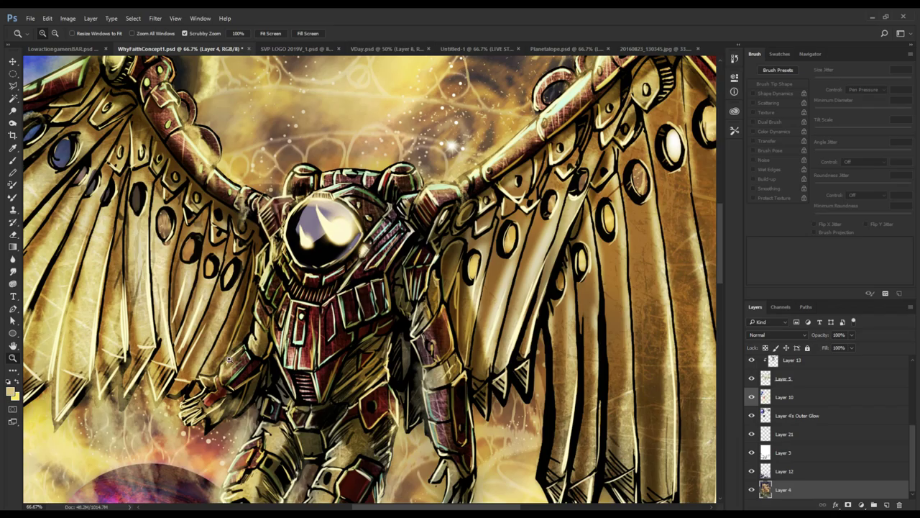
{"action": "scroll", "coordinate": [362, 245], "scroll_direction": "up", "scroll_amount": 3}
{"action": "key", "text": "ctrl+minus"}
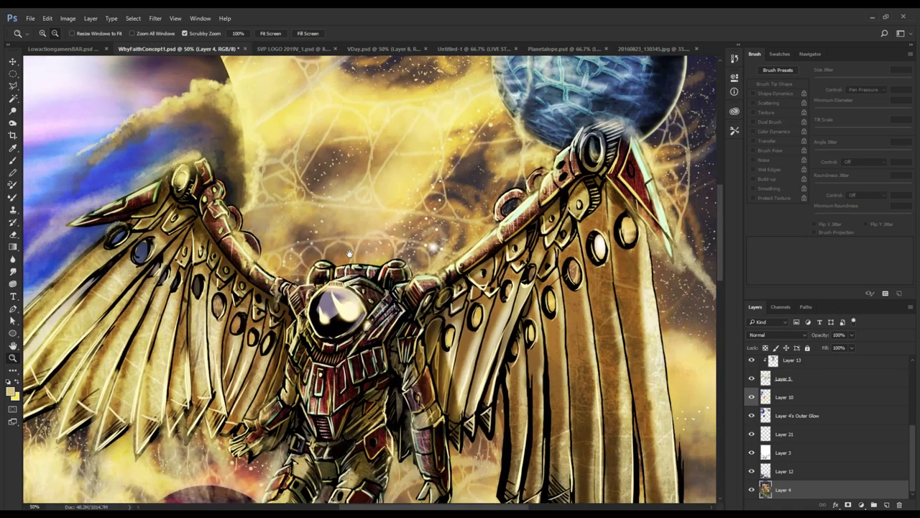
{"action": "left_click_drag", "start_coordinate": [432, 244], "coordinate": [402, 305]}
{"action": "key", "text": "ctrl+plus"}
{"action": "scroll", "coordinate": [403, 306], "scroll_direction": "up", "scroll_amount": 1}
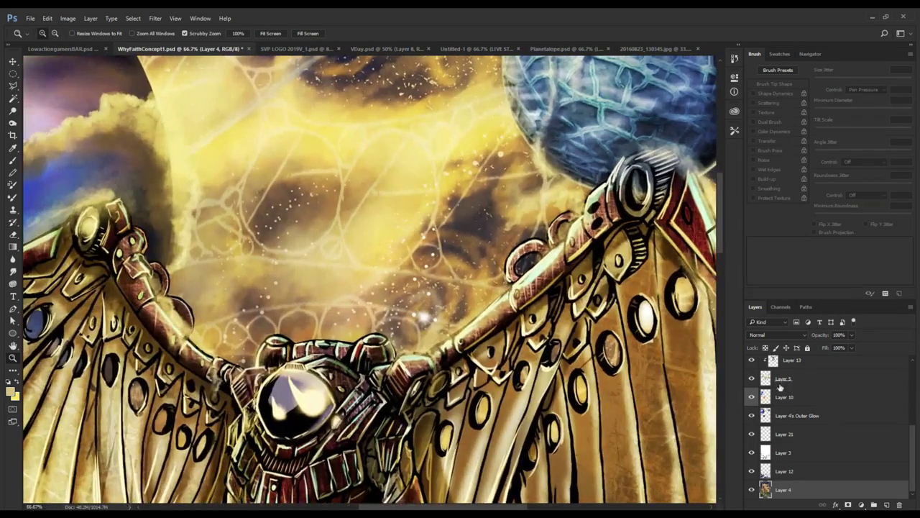
- Make Layer 18 active and prepare a pale cream brush at size 15 for detail work on the wing arm
{"action": "scroll", "coordinate": [811, 397], "scroll_direction": "up", "scroll_amount": 2}
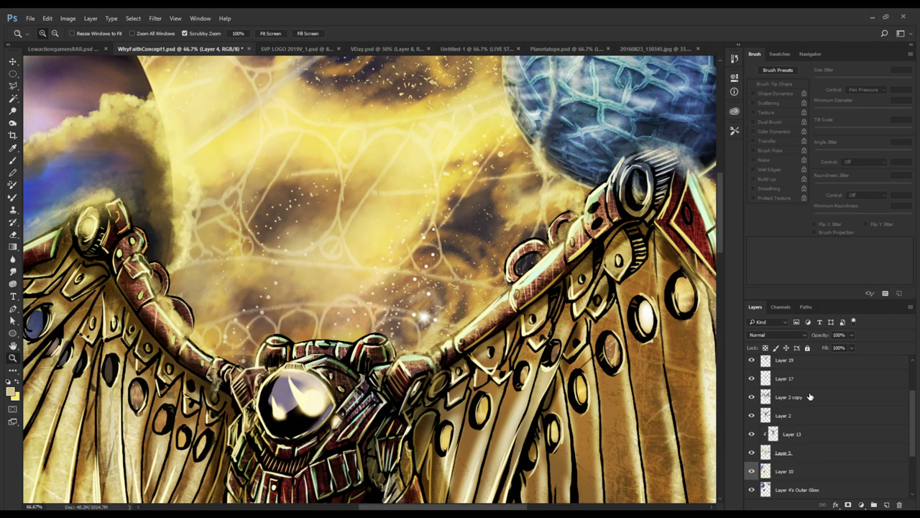
{"action": "scroll", "coordinate": [811, 397], "scroll_direction": "up", "scroll_amount": 1}
{"action": "scroll", "coordinate": [810, 397], "scroll_direction": "up", "scroll_amount": 2}
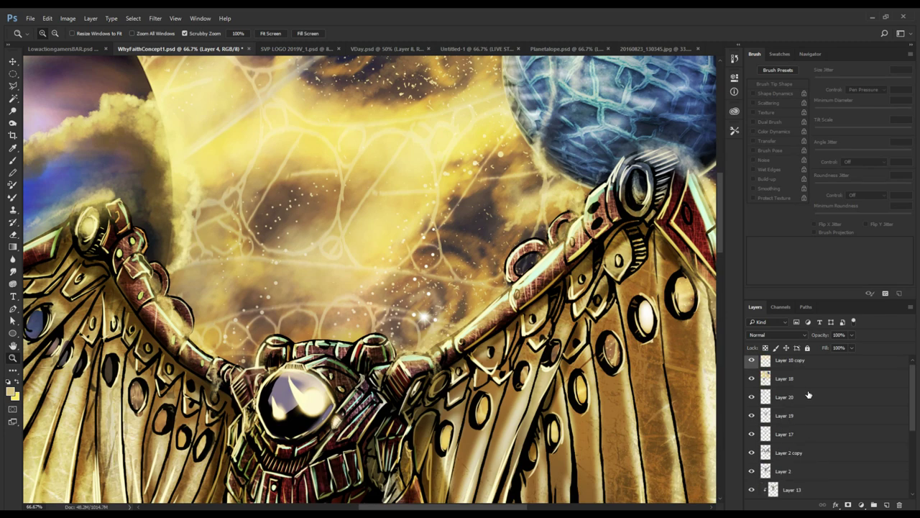
{"action": "left_click", "coordinate": [811, 397]}
{"action": "left_click", "coordinate": [810, 379]}
{"action": "key", "text": "b"}
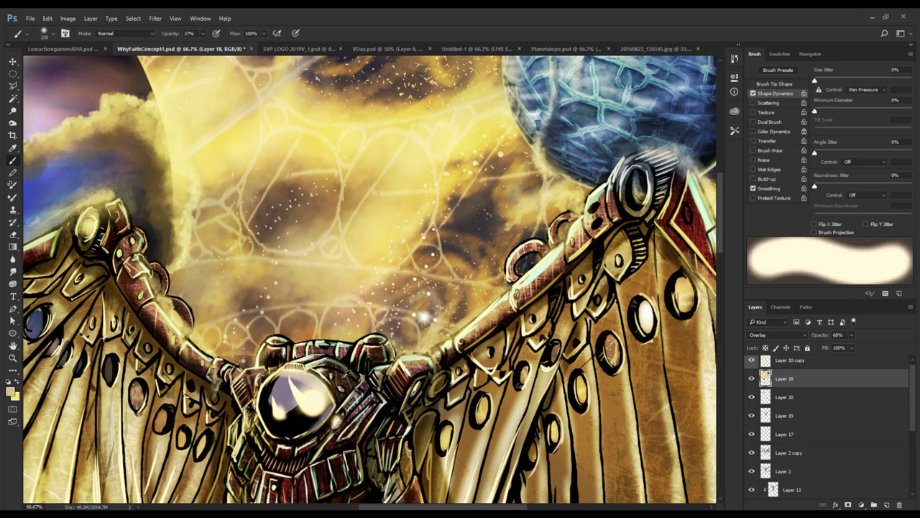
{"action": "left_click_drag", "start_coordinate": [306, 399], "coordinate": [367, 354]}
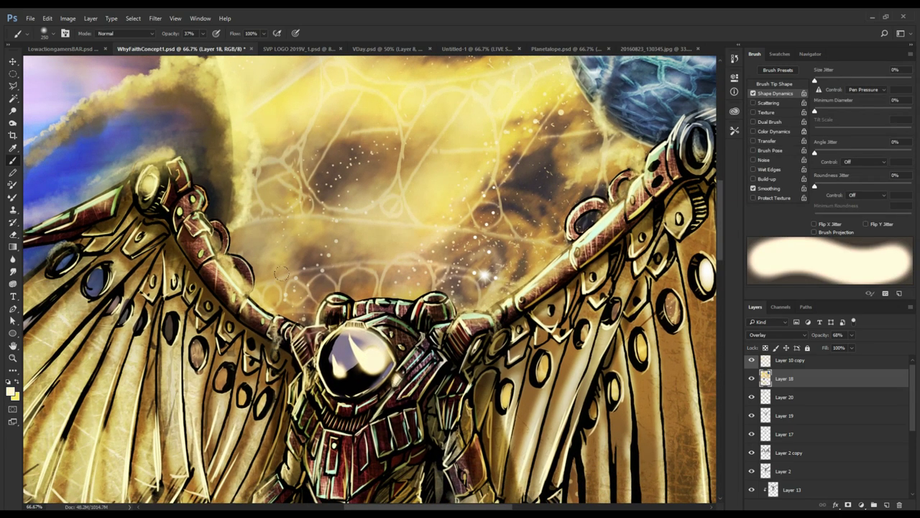
{"action": "key", "text": "bracketleft"}
{"action": "key", "text": "bracketleft"}
{"action": "key", "text": "bracketleft"}
{"action": "key", "text": "bracketleft"}
{"action": "key", "text": "bracketleft"}
{"action": "key", "text": "bracketleft"}
{"action": "key", "text": "bracketleft"}
{"action": "key", "text": "bracketleft"}
{"action": "key", "text": "bracketleft"}
{"action": "key", "text": "bracketleft"}
{"action": "key", "text": "bracketleft"}
{"action": "key", "text": "bracketleft"}
{"action": "key", "text": "bracketleft"}
{"action": "key", "text": "bracketleft"}
{"action": "key", "text": "bracketleft"}
{"action": "key", "text": "bracketleft"}
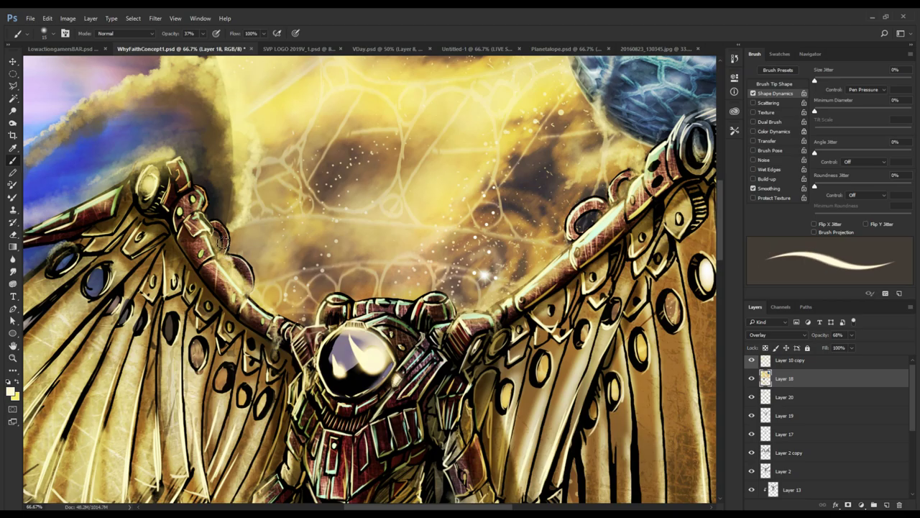
- Set the brush opacity to 99%, switch the colour to yellow, and work along the jointed wing arm beside the large planet
{"action": "left_click_drag", "start_coordinate": [216, 242], "coordinate": [232, 320]}
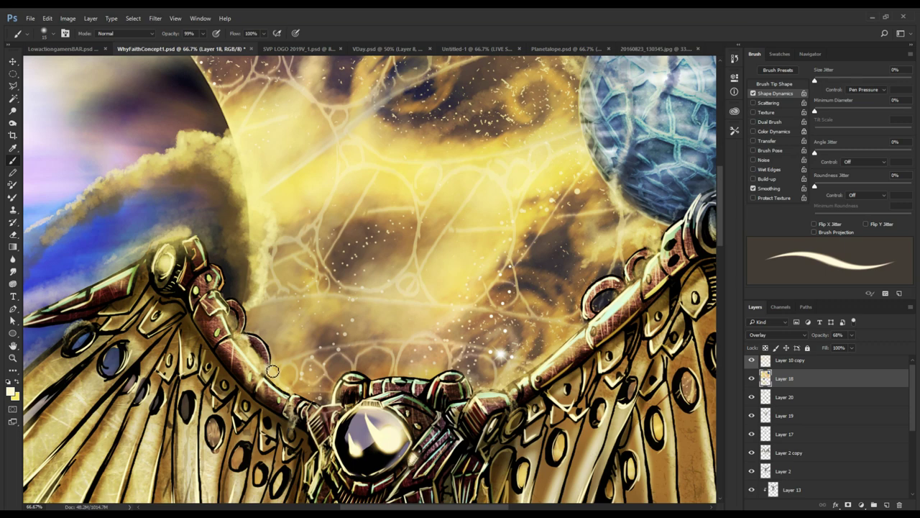
{"action": "left_click_drag", "start_coordinate": [244, 315], "coordinate": [228, 235]}
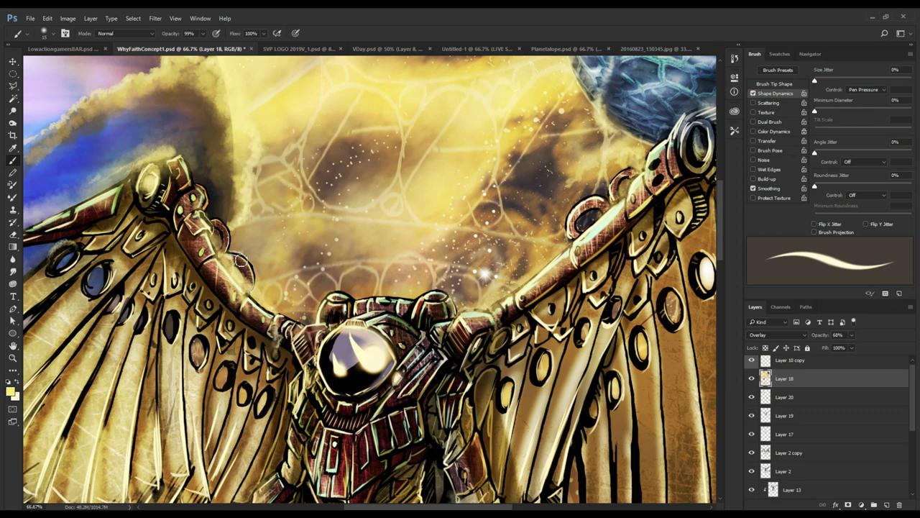
{"action": "left_click_drag", "start_coordinate": [215, 214], "coordinate": [214, 133]}
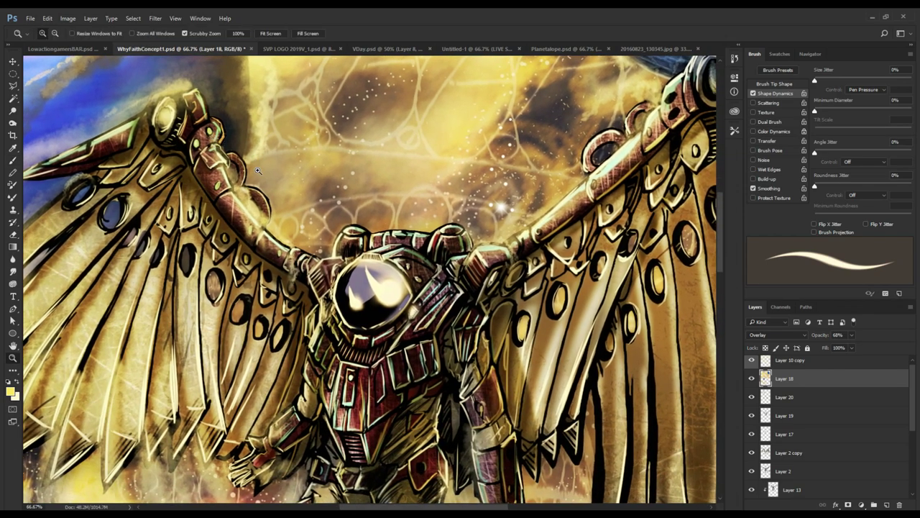
- Make Layer 2 copy active and hide it to check its shading on the wings
{"action": "left_click", "coordinate": [255, 184], "text": "alt"}
{"action": "left_click_drag", "start_coordinate": [266, 205], "coordinate": [208, 153]}
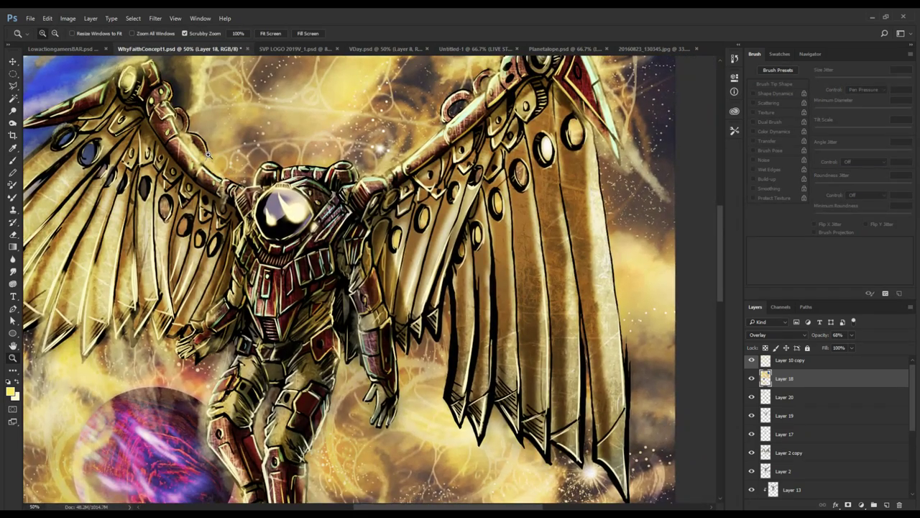
{"action": "scroll", "coordinate": [834, 461], "scroll_direction": "down", "scroll_amount": 2}
{"action": "left_click", "coordinate": [789, 423]}
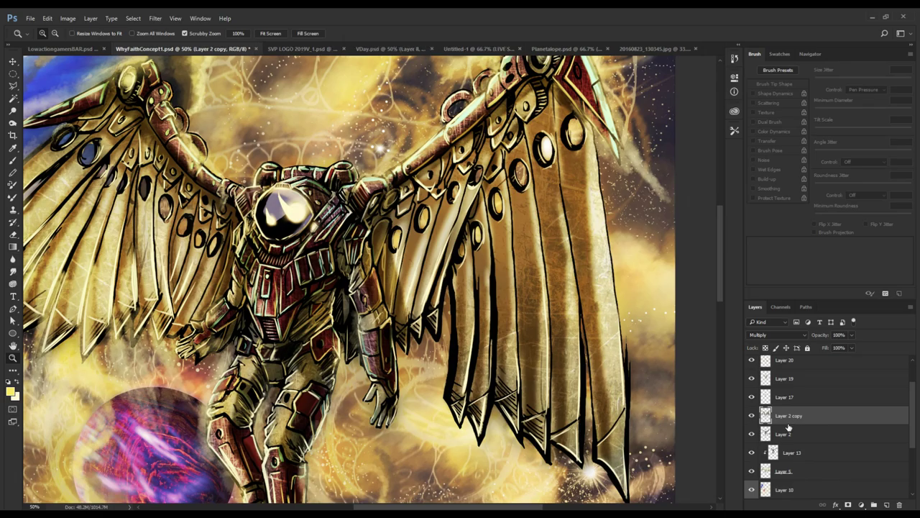
{"action": "left_click", "coordinate": [752, 416]}
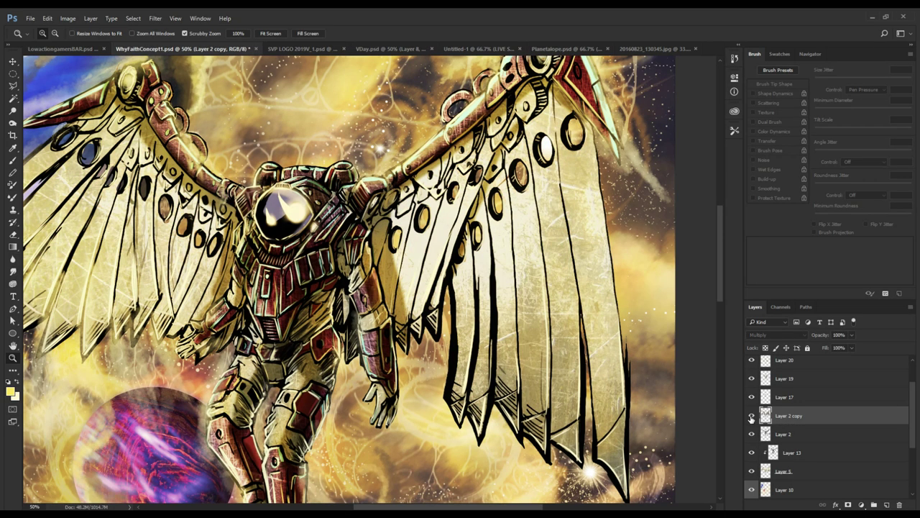
- Show Layer 2 copy again, and check what Layer 2 and Layer 13 each contribute by hiding and restoring them
{"action": "left_click", "coordinate": [752, 415]}
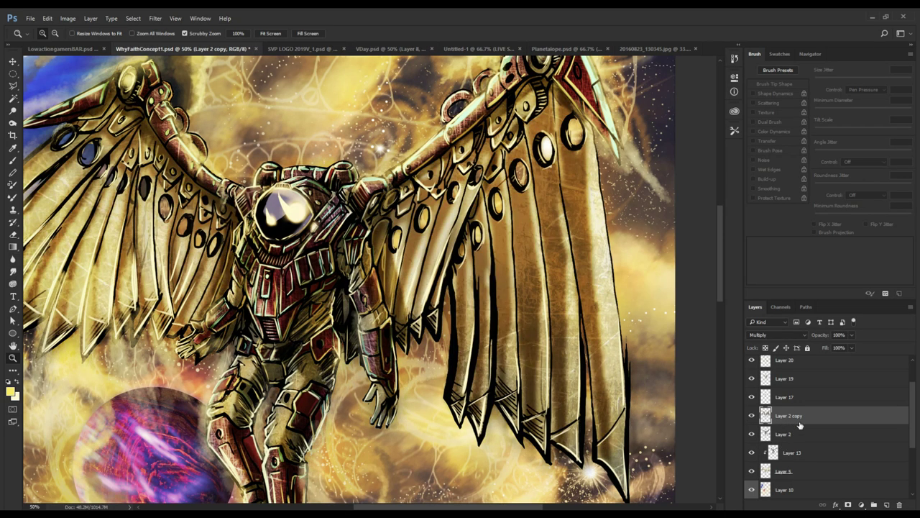
{"action": "key", "text": "m"}
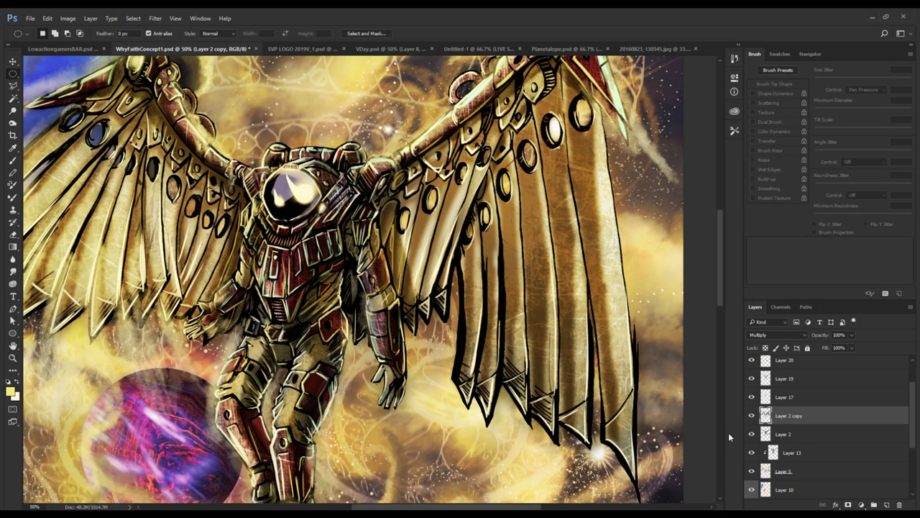
{"action": "left_click", "coordinate": [752, 434]}
{"action": "left_click", "coordinate": [752, 434]}
{"action": "left_click", "coordinate": [751, 452]}
{"action": "left_click", "coordinate": [750, 453]}
{"action": "left_click_drag", "start_coordinate": [286, 295], "coordinate": [301, 373]}
{"action": "key", "text": "z"}
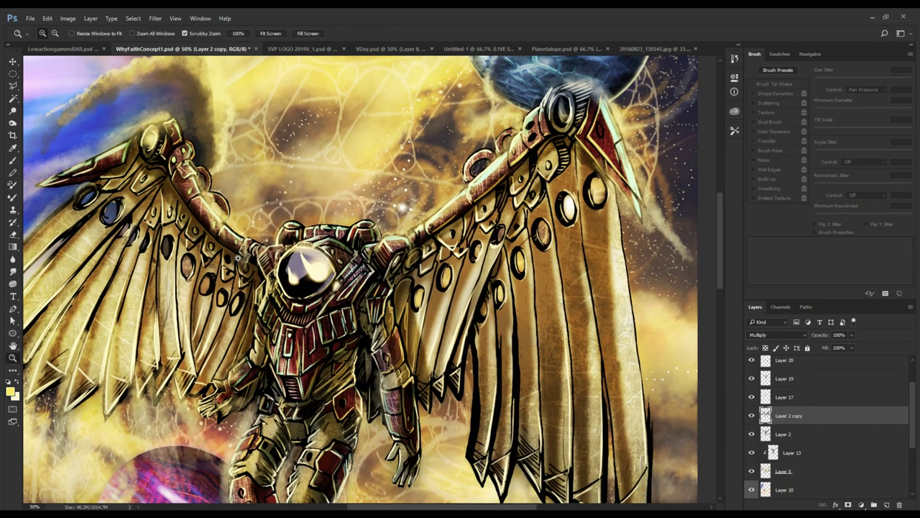
- Examine the astronaut's body, the hills with the winding road, and the overall composition at different scales
{"action": "left_click", "coordinate": [275, 256], "text": "alt"}
{"action": "left_click_drag", "start_coordinate": [278, 255], "coordinate": [326, 157]}
{"action": "key", "text": "b"}
{"action": "key", "text": "ctrl+plus"}
{"action": "key", "text": "ctrl+plus"}
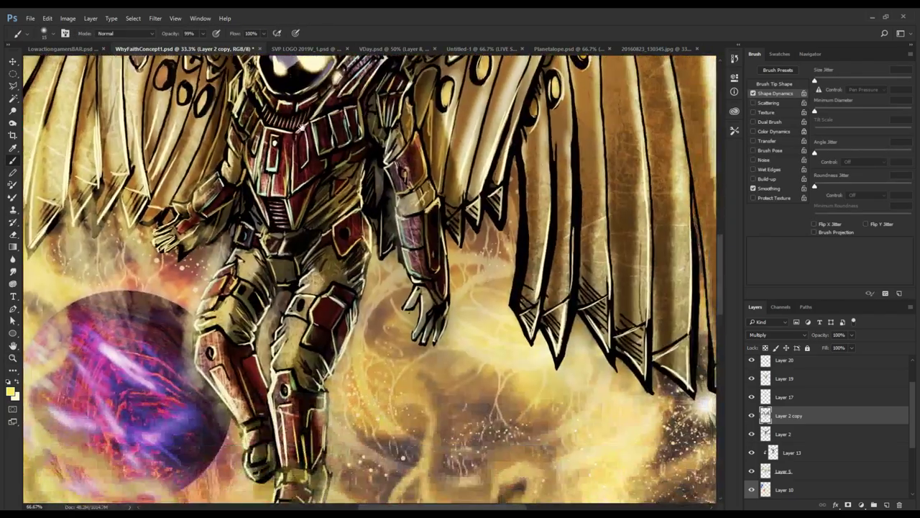
{"action": "mouse_move", "coordinate": [352, 460]}
{"action": "left_mouse_down"}
{"action": "mouse_move", "coordinate": [389, 230]}
{"action": "mouse_move", "coordinate": [437, 309]}
{"action": "left_mouse_up"}
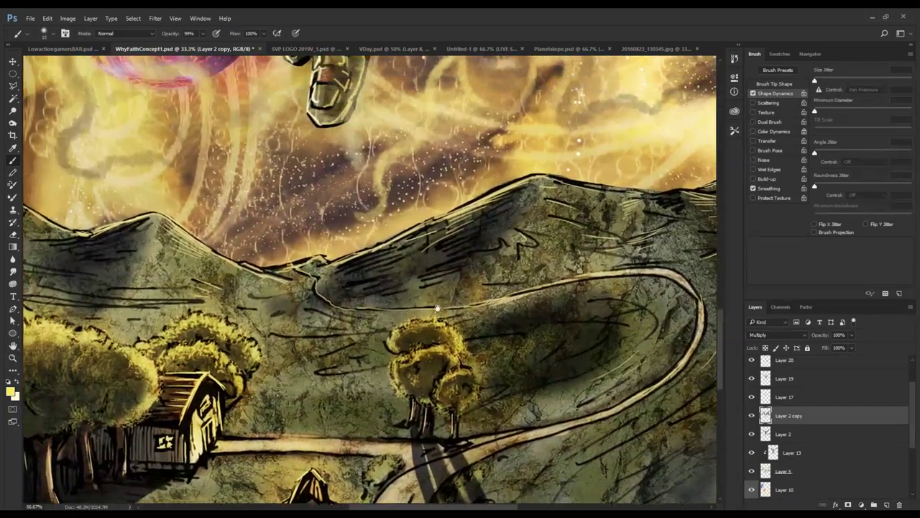
{"action": "key", "text": "z"}
{"action": "left_click", "coordinate": [437, 201], "text": "alt"}
{"action": "left_click_drag", "start_coordinate": [437, 203], "coordinate": [440, 374]}
{"action": "left_click", "coordinate": [442, 372], "text": "alt"}
{"action": "left_click", "coordinate": [443, 372], "text": "alt"}
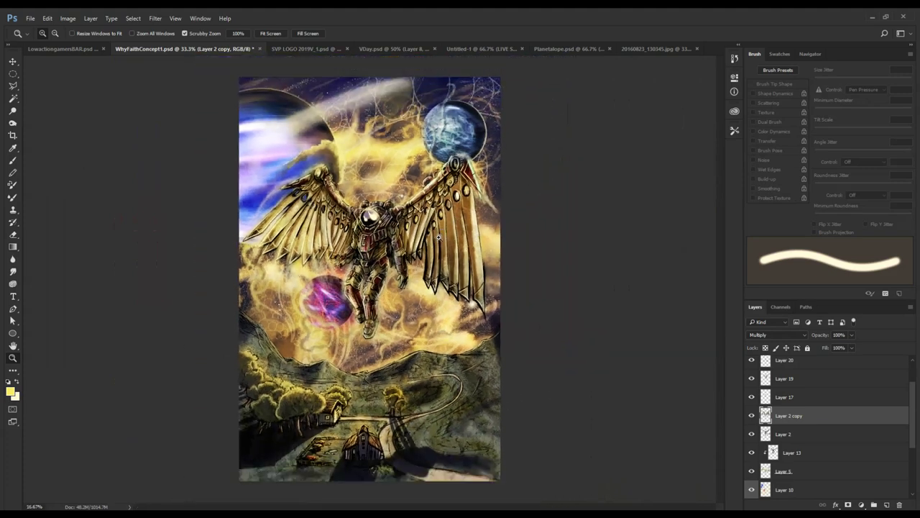
{"action": "left_click", "coordinate": [411, 293]}
{"action": "left_click_drag", "start_coordinate": [410, 294], "coordinate": [390, 313]}
{"action": "key", "text": "b"}
- Make Layer 10 copy active, and hide and restore it to check its effect on the artwork
{"action": "scroll", "coordinate": [887, 433], "scroll_direction": "down", "scroll_amount": 3}
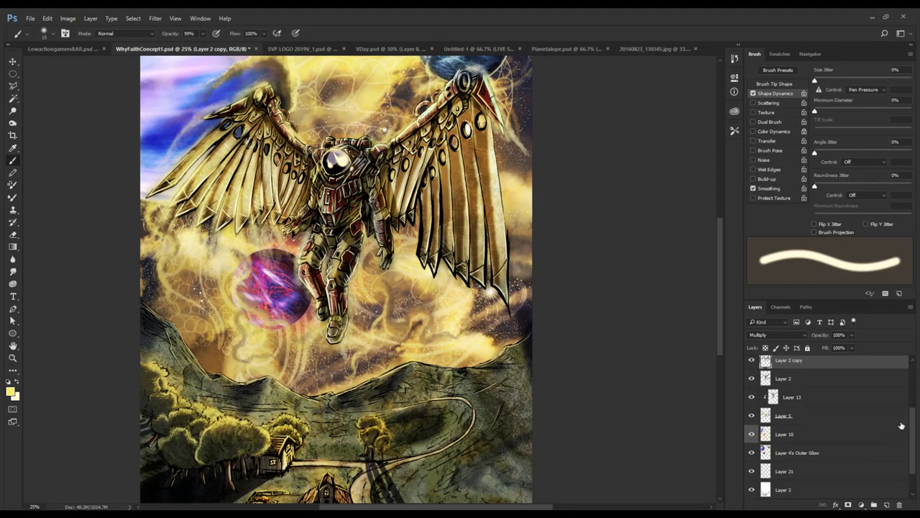
{"action": "scroll", "coordinate": [887, 434], "scroll_direction": "up", "scroll_amount": 5}
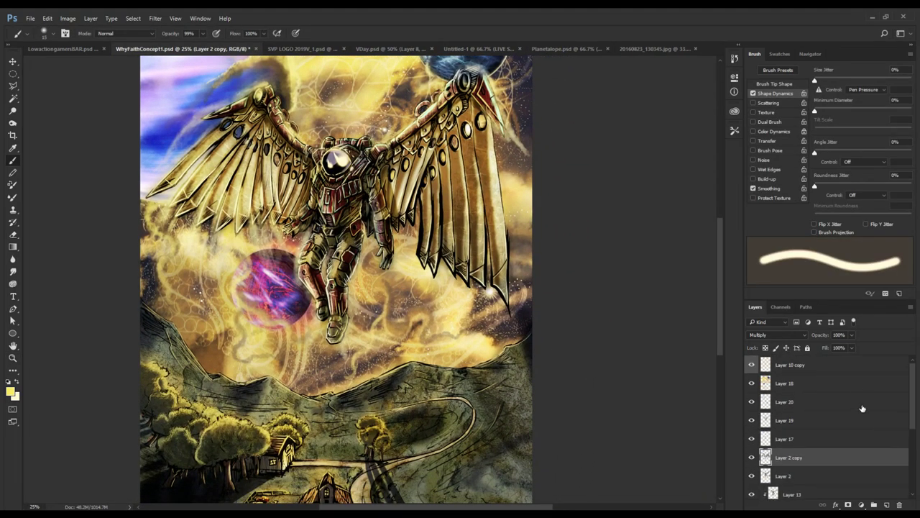
{"action": "left_click", "coordinate": [805, 365]}
{"action": "left_click", "coordinate": [751, 366]}
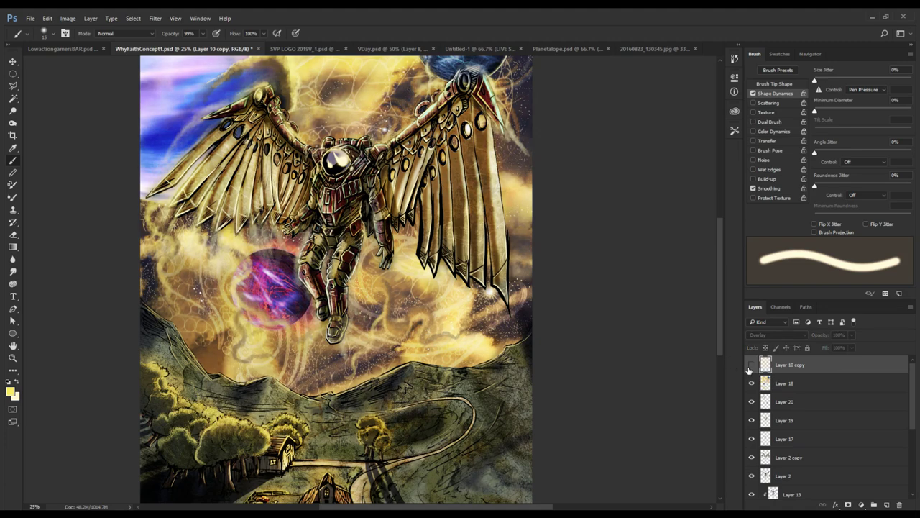
{"action": "left_click", "coordinate": [751, 368]}
- Create a new empty layer above Layer 10 copy at the head of the layer stack
{"action": "scroll", "coordinate": [818, 460], "scroll_direction": "down", "scroll_amount": 4}
{"action": "scroll", "coordinate": [841, 489], "scroll_direction": "down", "scroll_amount": 3}
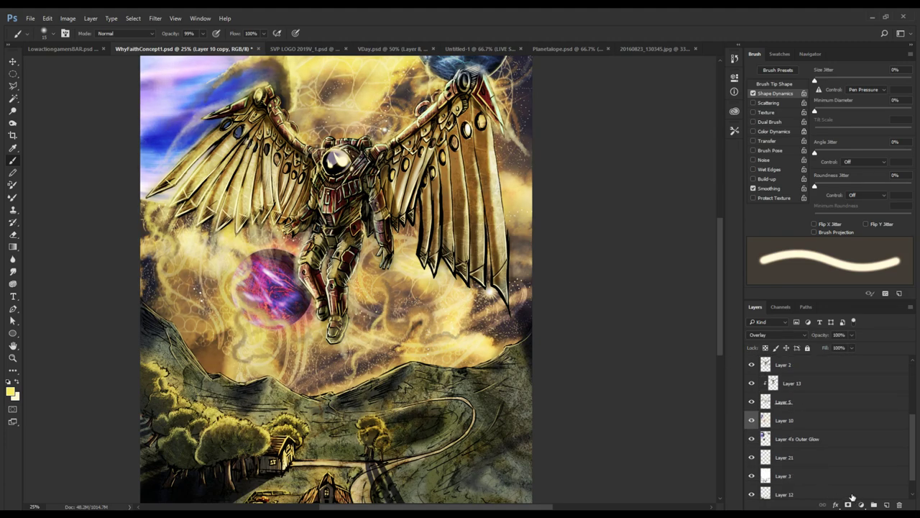
{"action": "left_click", "coordinate": [855, 489]}
{"action": "scroll", "coordinate": [855, 487], "scroll_direction": "up", "scroll_amount": 3}
{"action": "scroll", "coordinate": [855, 486], "scroll_direction": "up", "scroll_amount": 2}
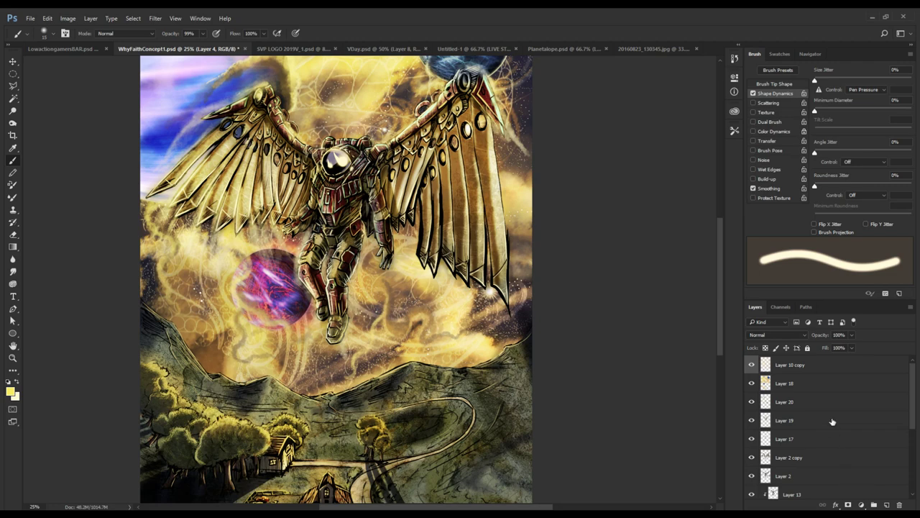
{"action": "left_click", "coordinate": [827, 371]}
{"action": "left_click", "coordinate": [888, 504]}
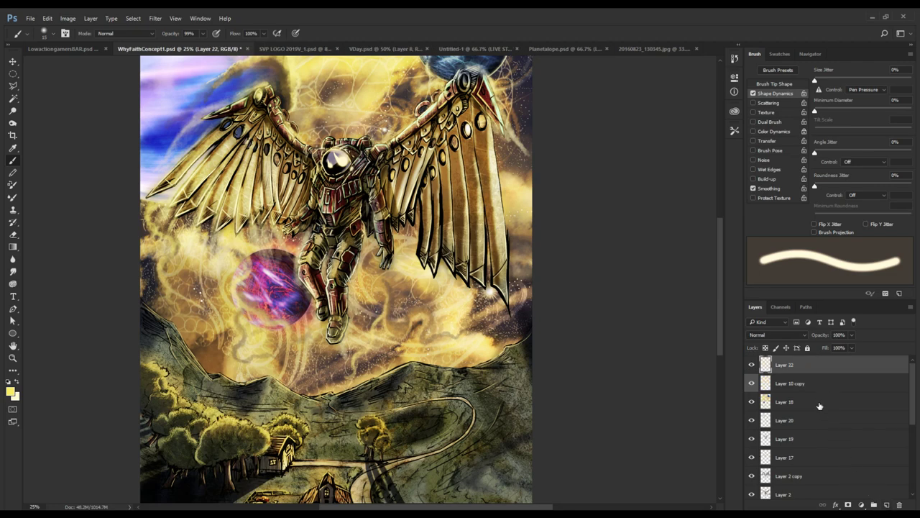
- Sample a muted green as the foreground colour and set up the Gradient tool with a green-to-transparent gradient
{"action": "key", "text": "d"}
{"action": "key", "text": "i"}
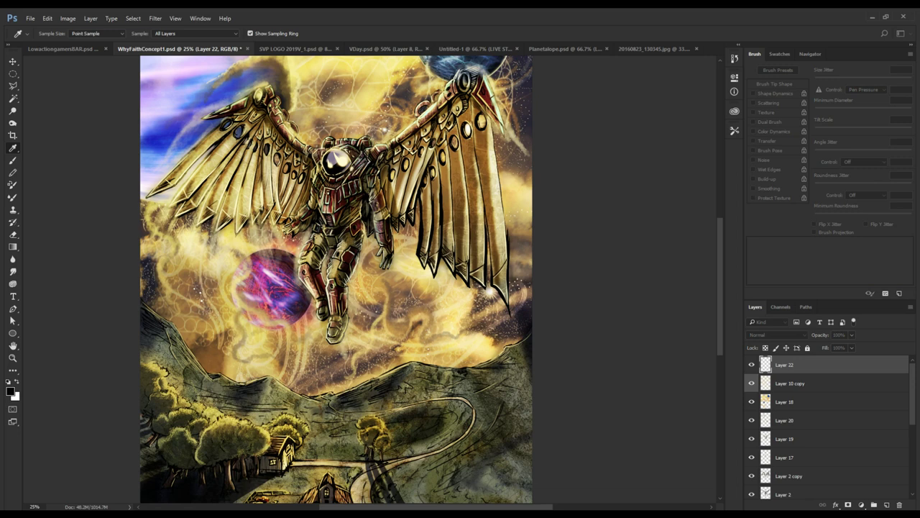
{"action": "key", "text": "b"}
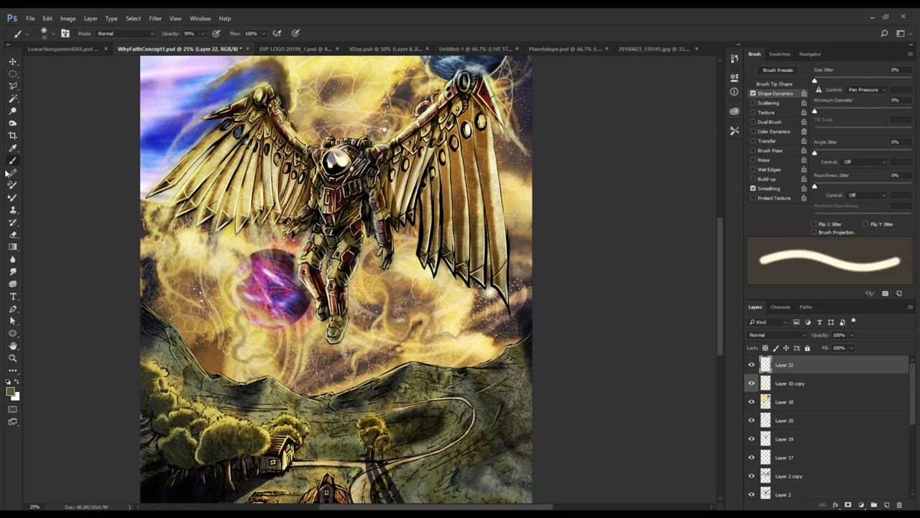
{"action": "left_click", "coordinate": [13, 246]}
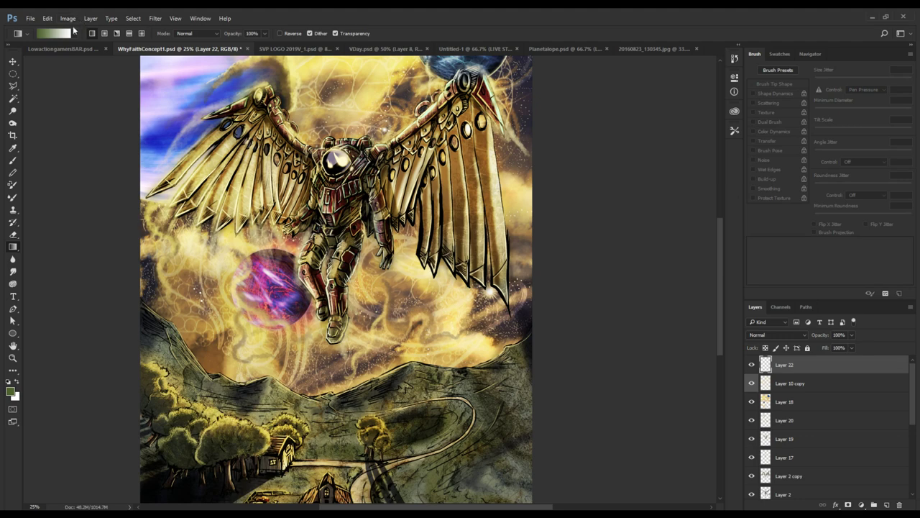
{"action": "left_click_drag", "start_coordinate": [88, 249], "coordinate": [96, 234]}
- Draw a vertical green-to-transparent linear gradient from the canvas's lower edge to just above its upper edge on Layer 22
{"action": "key", "text": "z"}
{"action": "left_click", "coordinate": [129, 260], "text": "alt"}
{"action": "left_click", "coordinate": [128, 260], "text": "alt"}
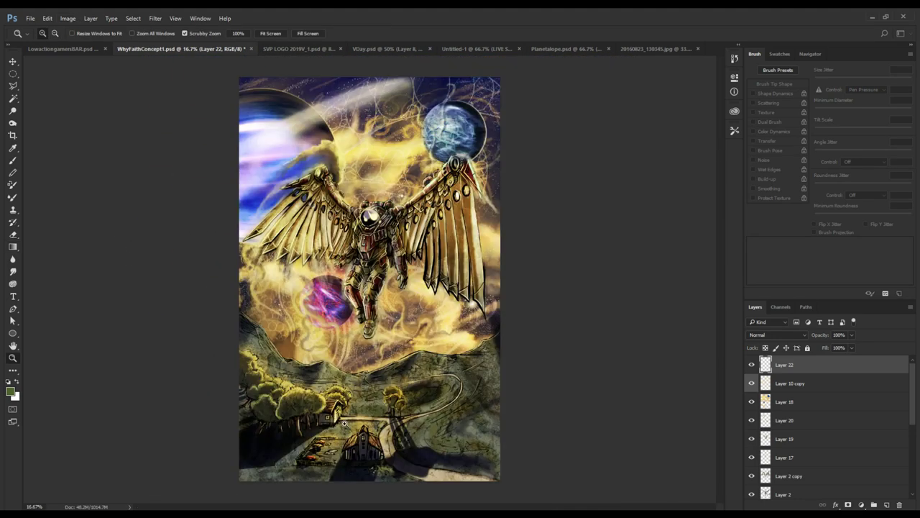
{"action": "key", "text": "g"}
{"action": "left_click_drag", "start_coordinate": [378, 481], "coordinate": [378, 54]}
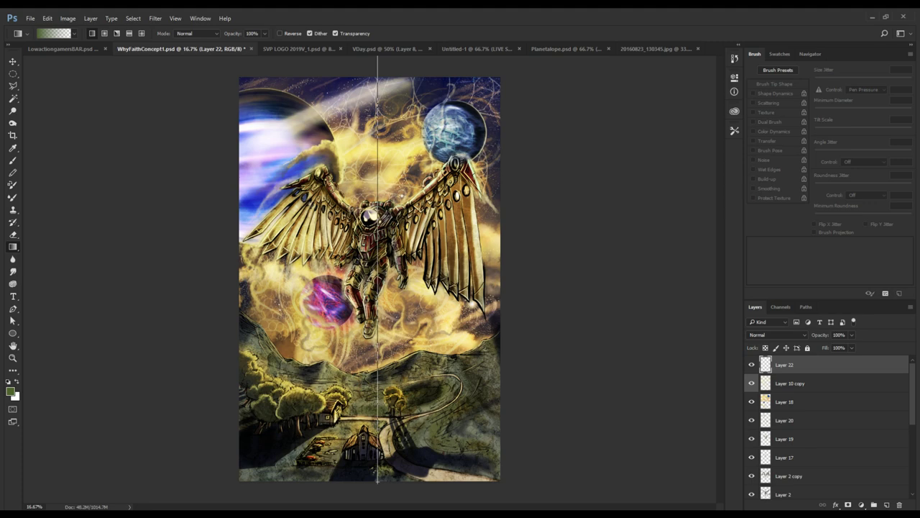
{"action": "left_click_drag", "start_coordinate": [378, 56], "coordinate": [378, 56]}
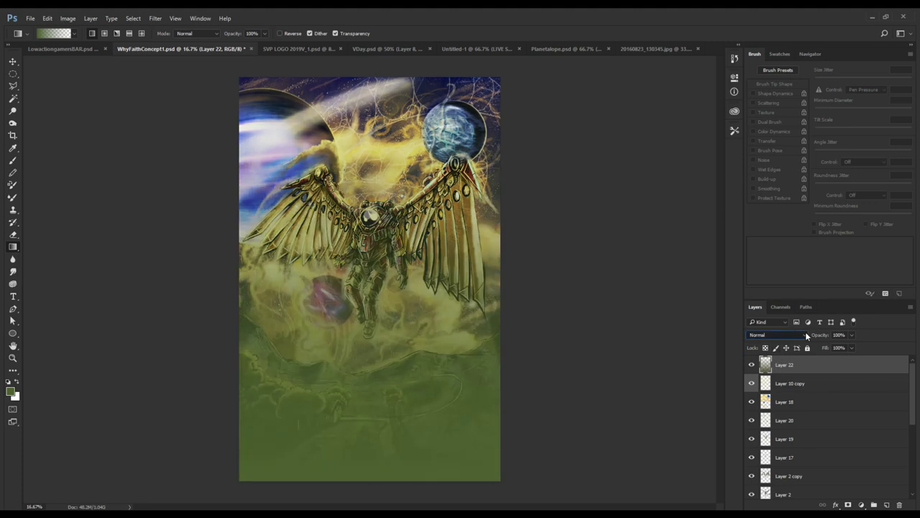
- Try out blend modes on the green gradient layer and set it to Overlay
{"action": "key", "text": "Down"}
{"action": "key", "text": "Down"}
{"action": "key", "text": "Down"}
{"action": "key", "text": "Down"}
{"action": "key", "text": "Down"}
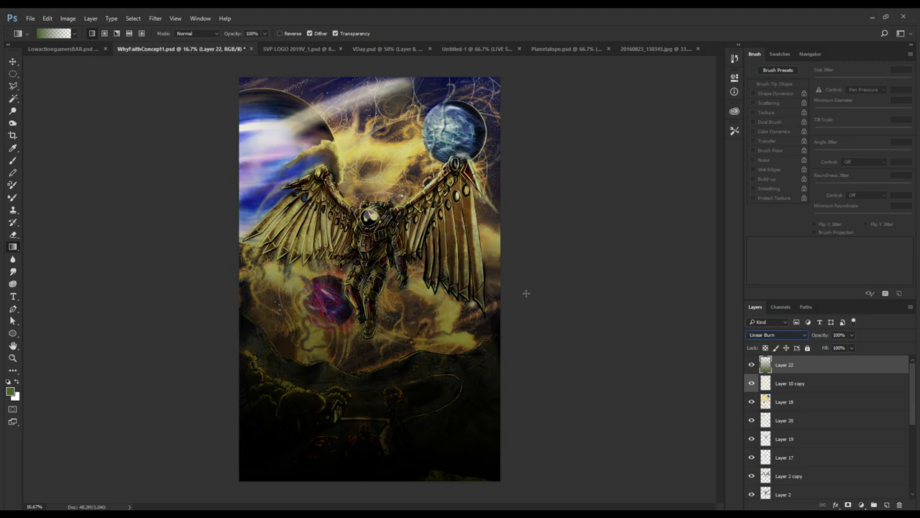
{"action": "key", "text": "Down"}
{"action": "key", "text": "Down"}
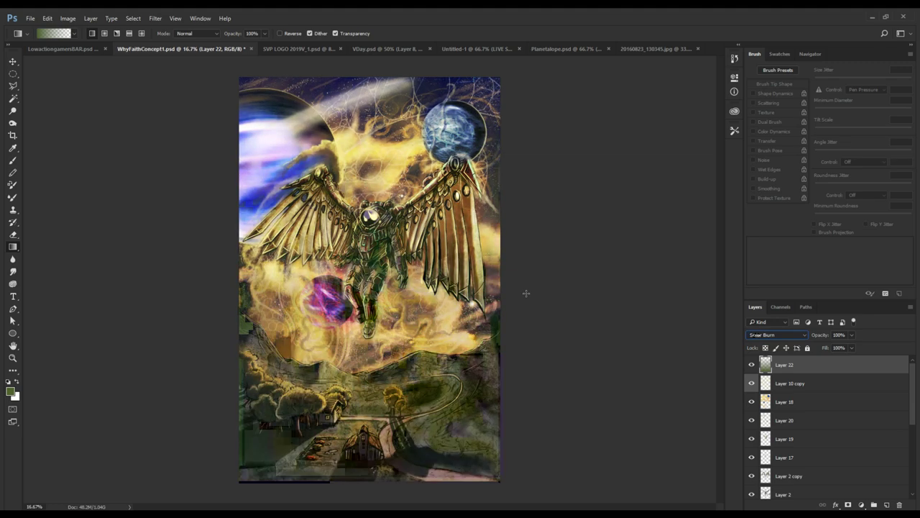
{"action": "key", "text": "Down"}
{"action": "key", "text": "Down"}
{"action": "key", "text": "Down"}
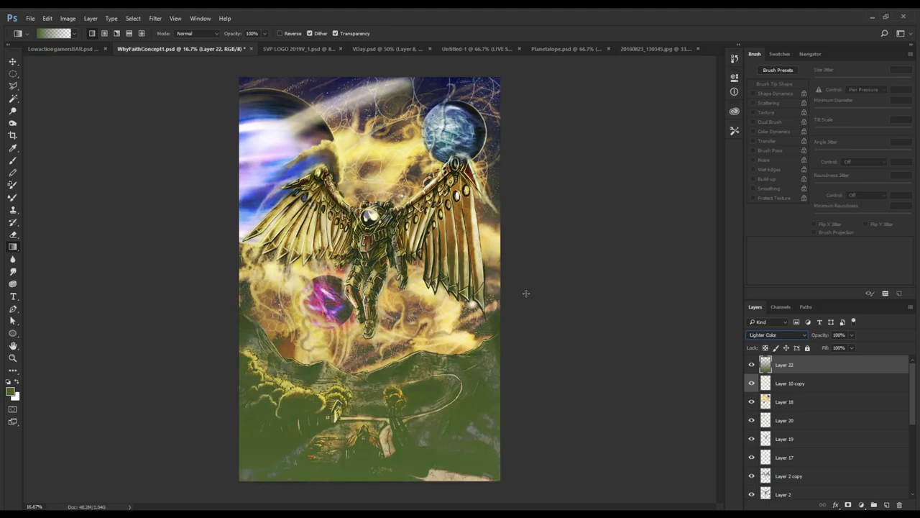
{"action": "key", "text": "Down"}
{"action": "left_click", "coordinate": [13, 61]}
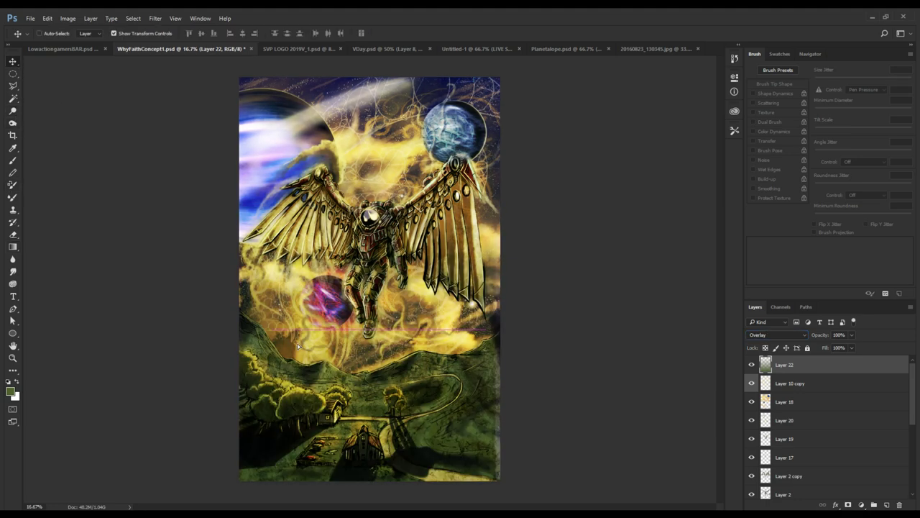
- Adjust the gradient layer's colour and lightness to give the landscape and clouds a lighter yellow-green tint
{"action": "key", "text": "i"}
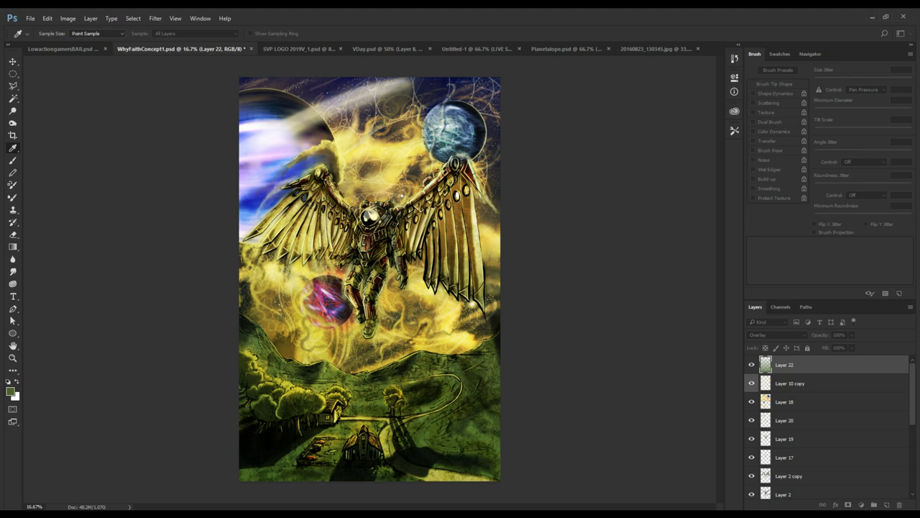
{"action": "key", "text": "ctrl+z"}
{"action": "key", "text": "ctrl+z"}
{"action": "key", "text": "ctrl+z"}
{"action": "key", "text": "ctrl+z"}
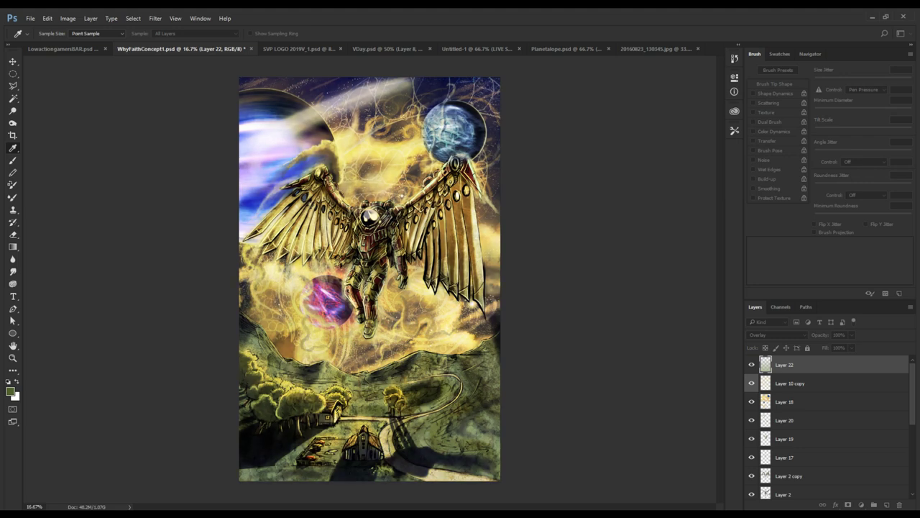
{"action": "key", "text": "ctrl+z"}
{"action": "key", "text": "ctrl+z"}
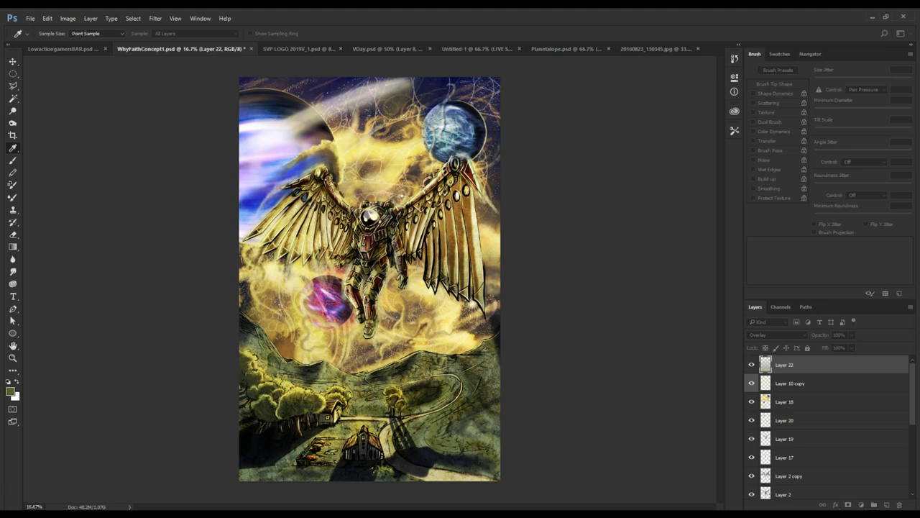
{"action": "key", "text": "ctrl+z"}
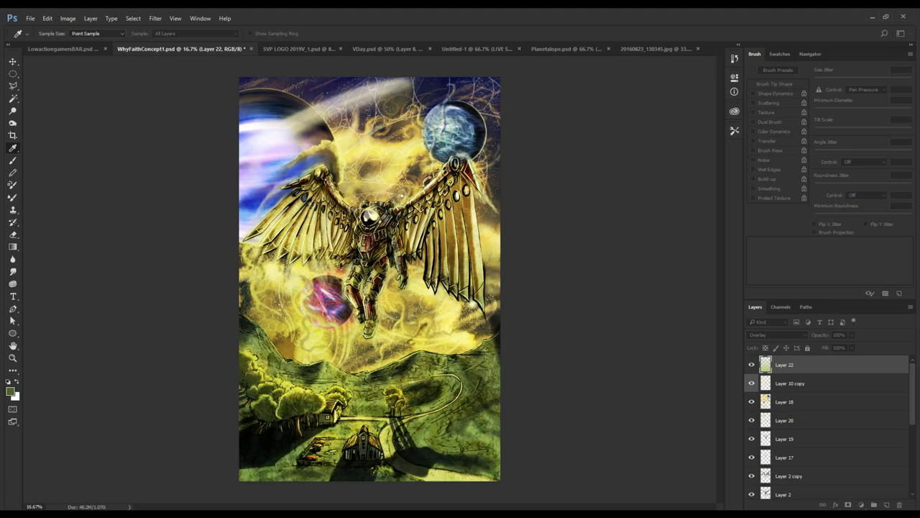
{"action": "key", "text": "ctrl+z"}
{"action": "key", "text": "ctrl+shift+z"}
- Examine the green tint on the valley, the clouds and the astronaut up close and across the whole picture
{"action": "key", "text": "z"}
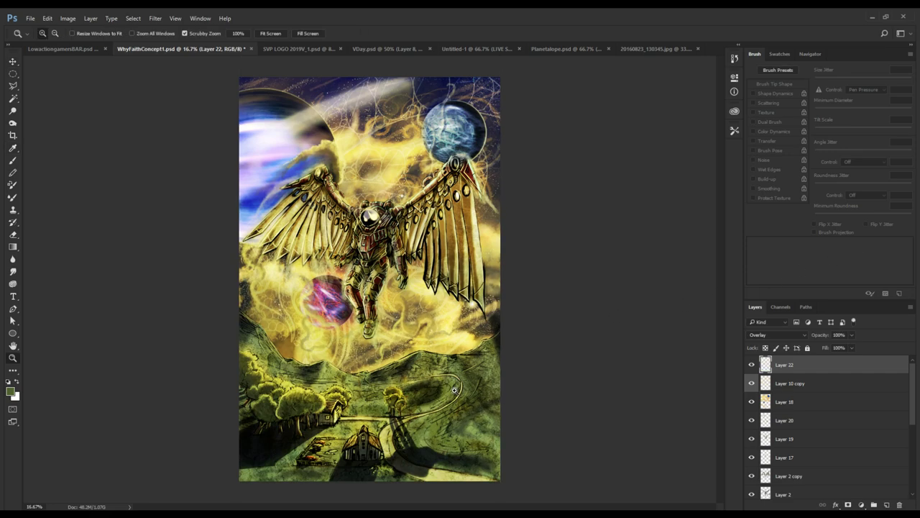
{"action": "left_click", "coordinate": [436, 295]}
{"action": "left_click_drag", "start_coordinate": [436, 287], "coordinate": [484, 310]}
{"action": "left_click", "coordinate": [438, 325], "text": "alt"}
{"action": "left_click_drag", "start_coordinate": [415, 342], "coordinate": [429, 307]}
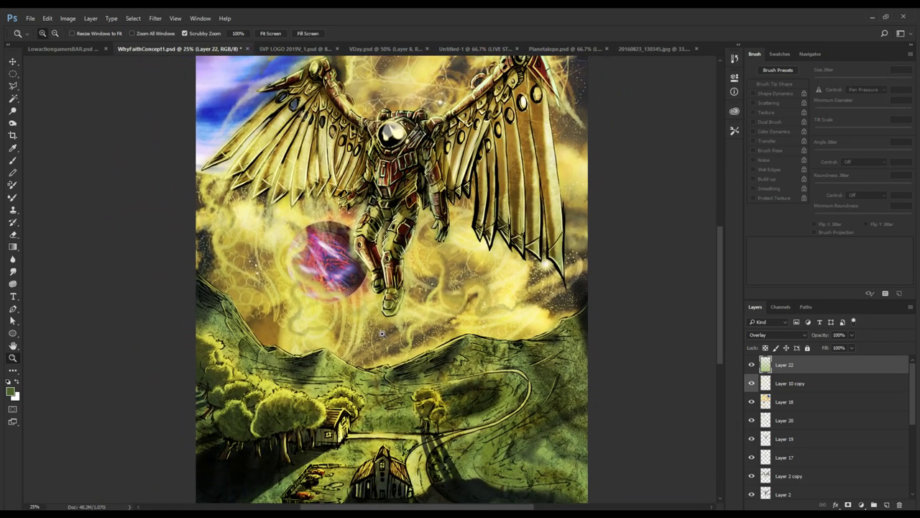
{"action": "left_click", "coordinate": [382, 334]}
{"action": "left_click_drag", "start_coordinate": [382, 334], "coordinate": [381, 346]}
{"action": "left_click_drag", "start_coordinate": [397, 302], "coordinate": [392, 469]}
{"action": "left_click", "coordinate": [410, 321], "text": "alt"}
{"action": "left_click", "coordinate": [411, 321], "text": "alt"}
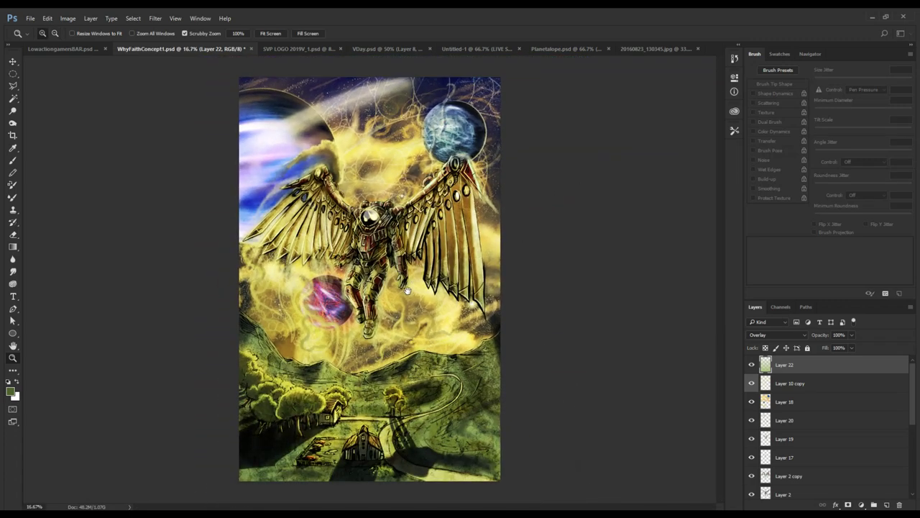
- Inspect the cloudy sky between the two large planets at close range and set a golden-brown brush colour
{"action": "left_click", "coordinate": [355, 158]}
{"action": "left_click", "coordinate": [355, 157]}
{"action": "left_click", "coordinate": [354, 157]}
{"action": "left_click", "coordinate": [355, 157]}
{"action": "left_click_drag", "start_coordinate": [355, 157], "coordinate": [323, 253]}
{"action": "key", "text": "b"}
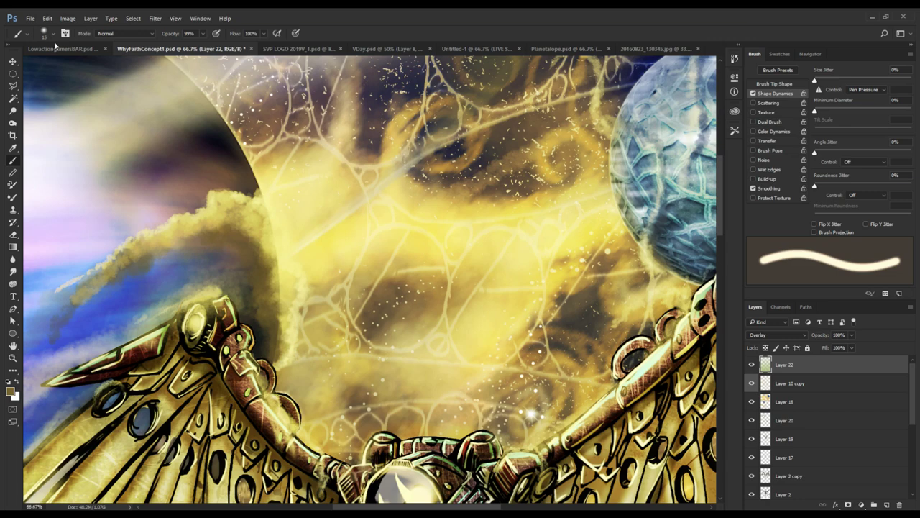
{"action": "left_click_drag", "start_coordinate": [531, 233], "coordinate": [449, 127]}
{"action": "key", "text": "z"}
{"action": "left_click", "coordinate": [512, 241], "text": "alt"}
{"action": "left_click", "coordinate": [511, 241], "text": "alt"}
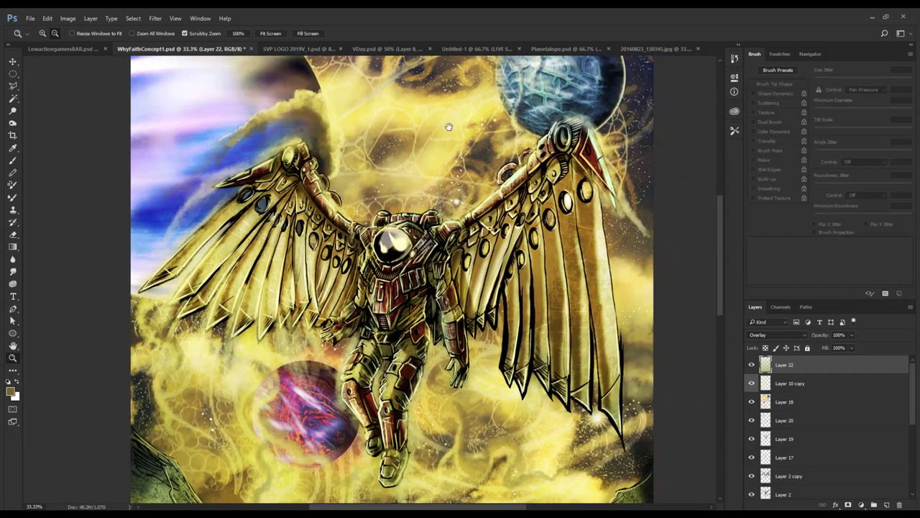
- Make Layer 20 active and toggle its visibility repeatedly to compare the cloud shading over the planets and wings
{"action": "scroll", "coordinate": [791, 403], "scroll_direction": "down", "scroll_amount": 2}
{"action": "left_click", "coordinate": [788, 385]}
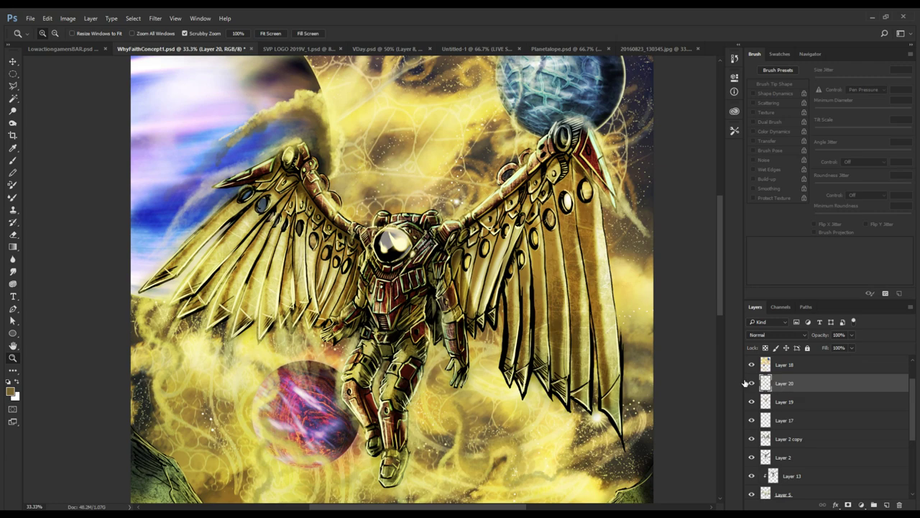
{"action": "left_click", "coordinate": [752, 384]}
{"action": "left_click", "coordinate": [752, 383]}
{"action": "left_click", "coordinate": [752, 383]}
{"action": "left_click", "coordinate": [751, 384]}
{"action": "left_click", "coordinate": [751, 383]}
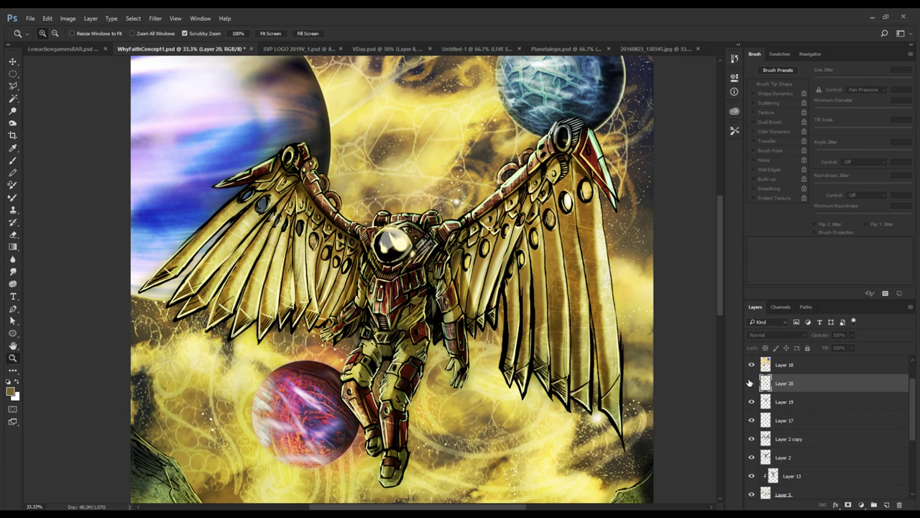
{"action": "left_click", "coordinate": [752, 383]}
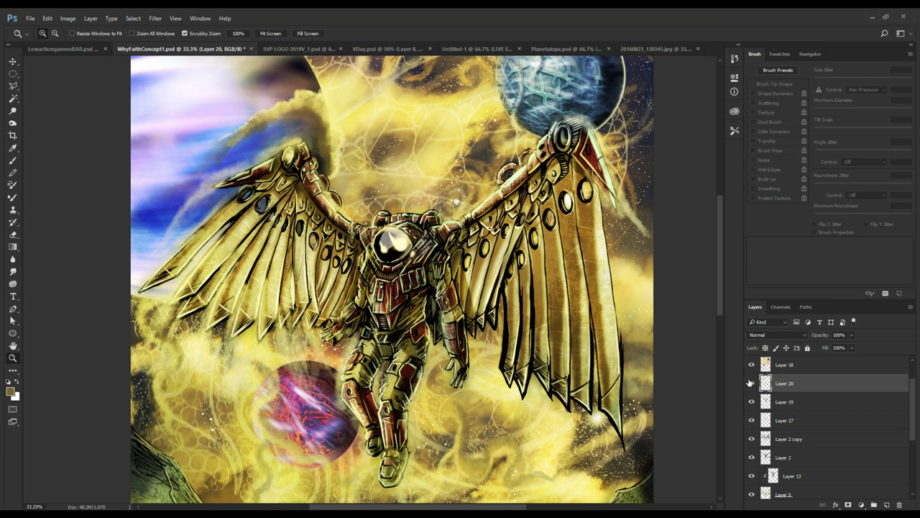
- Make Layer 19 active and choose the textured brush preset of size 424 with Shape Dynamics enabled
{"action": "left_click", "coordinate": [805, 402]}
{"action": "key", "text": "b"}
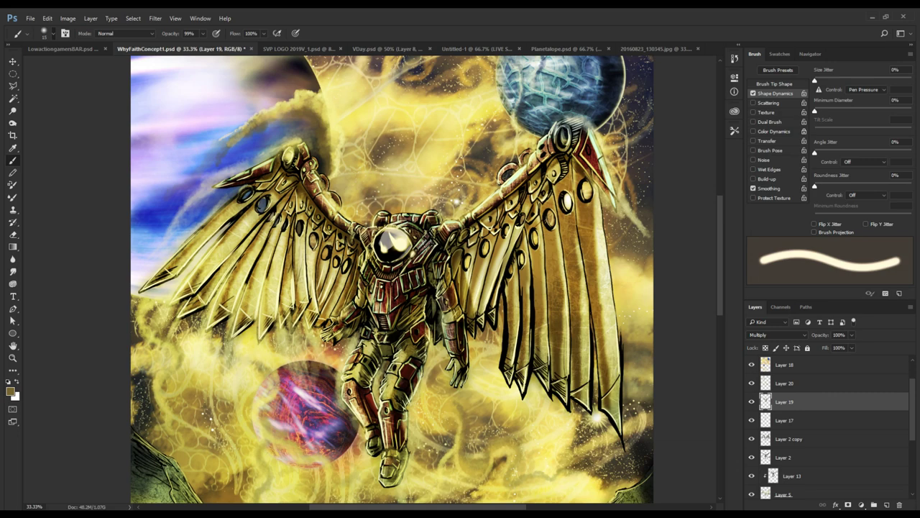
{"action": "key", "text": "period"}
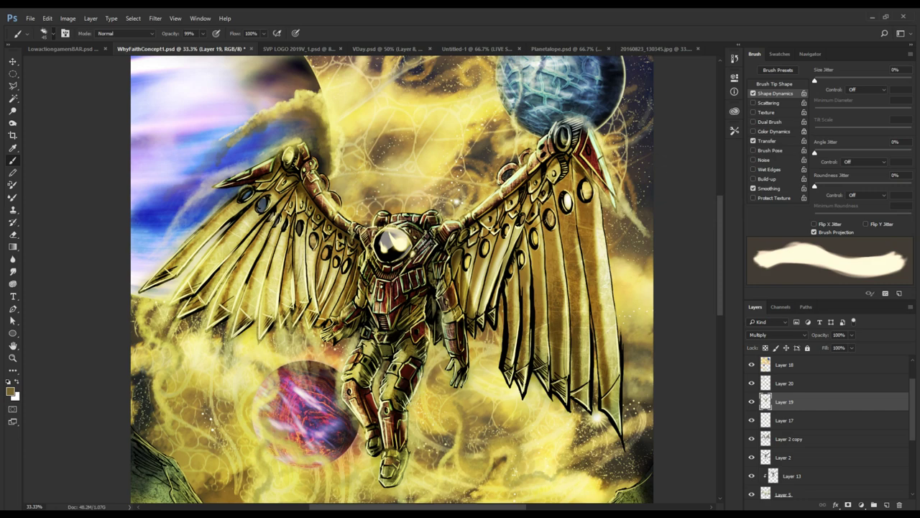
{"action": "key", "text": "period"}
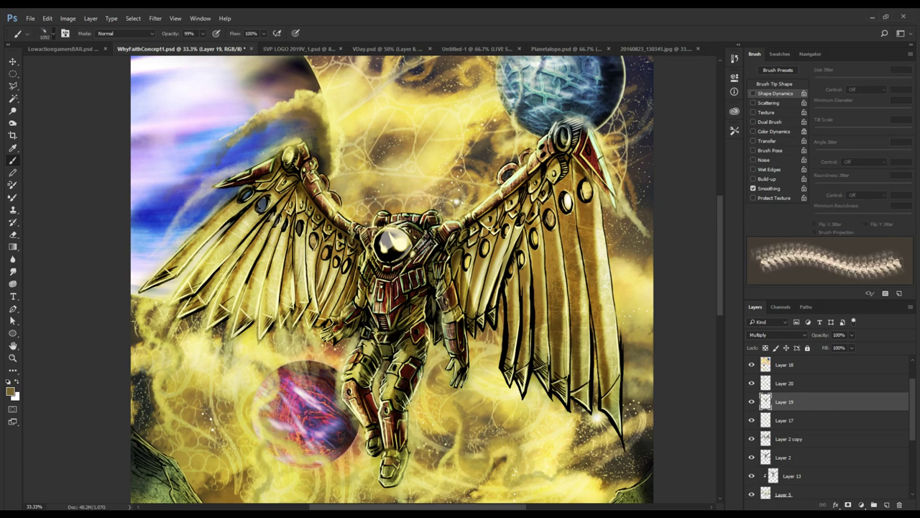
{"action": "key", "text": "period"}
{"action": "key", "text": "period"}
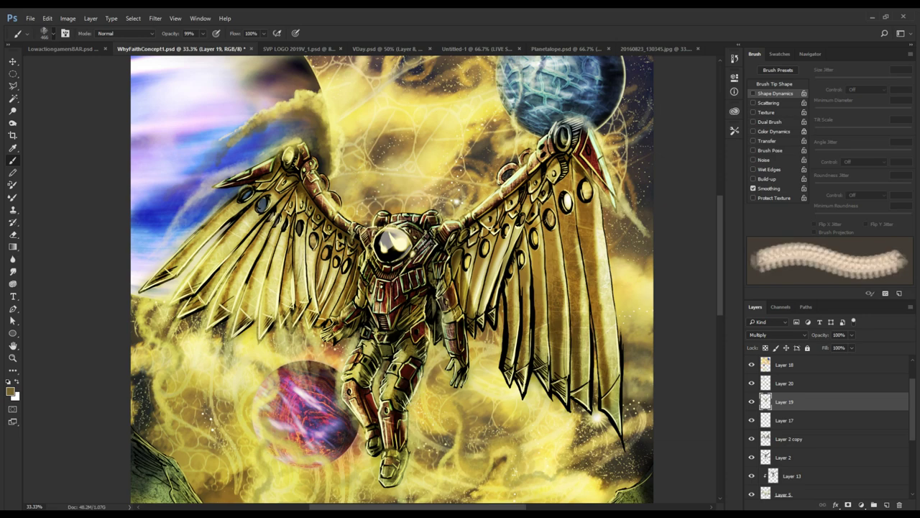
{"action": "key", "text": "period"}
{"action": "key", "text": "period"}
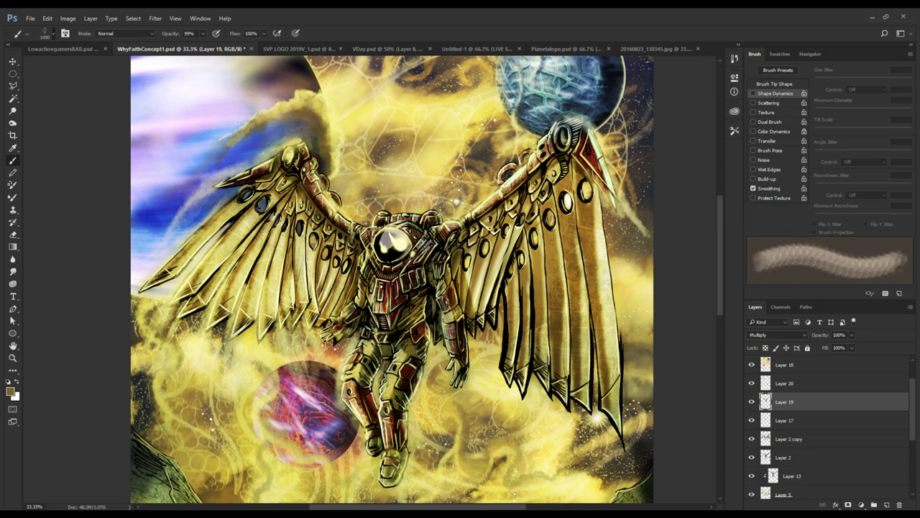
{"action": "key", "text": "period"}
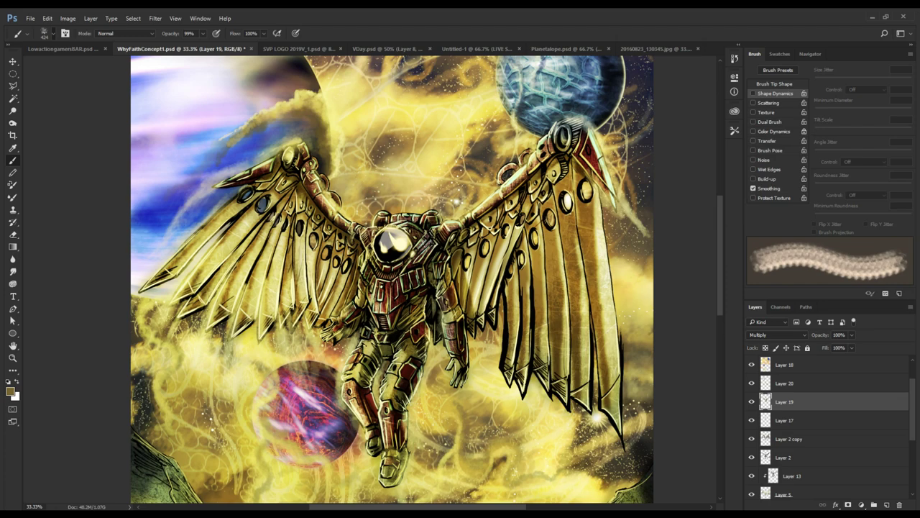
{"action": "left_click", "coordinate": [753, 93]}
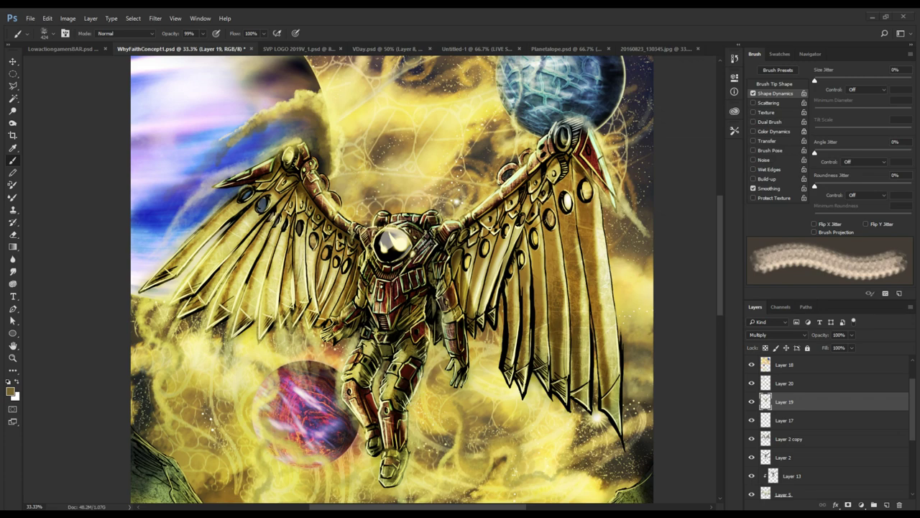
- Examine the valley, the planets and the astronaut up close and in the whole picture, and look through the layer stack
{"action": "mouse_move", "coordinate": [299, 497]}
{"action": "left_mouse_down"}
{"action": "mouse_move", "coordinate": [333, 373]}
{"action": "mouse_move", "coordinate": [335, 308]}
{"action": "left_mouse_up"}
{"action": "key", "text": "z"}
{"action": "left_click_drag", "start_coordinate": [332, 359], "coordinate": [355, 265]}
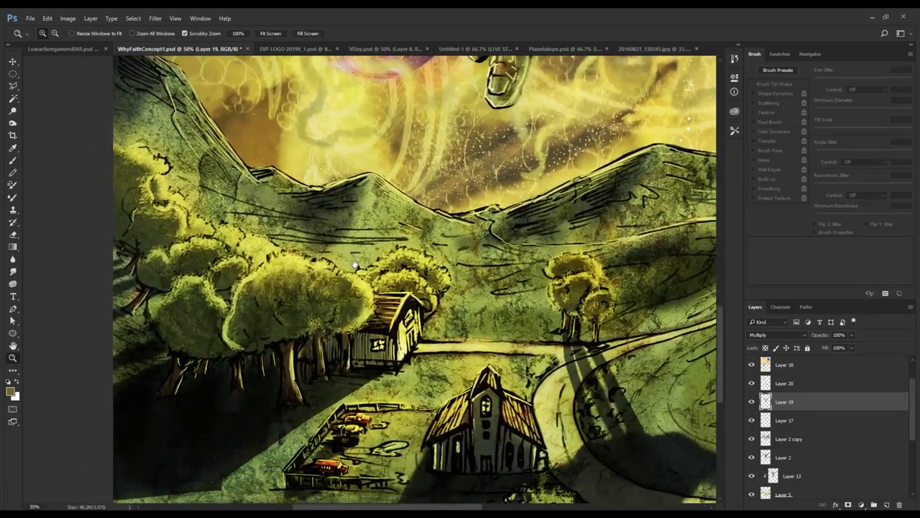
{"action": "left_click", "coordinate": [437, 305], "text": "alt"}
{"action": "left_click", "coordinate": [437, 305], "text": "alt"}
{"action": "left_click_drag", "start_coordinate": [429, 326], "coordinate": [371, 326]}
{"action": "left_click", "coordinate": [420, 298]}
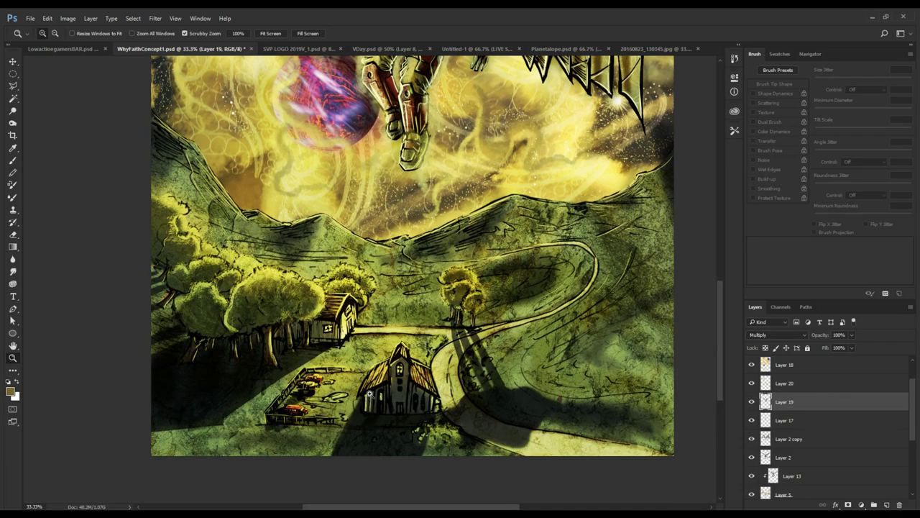
{"action": "mouse_move", "coordinate": [377, 149]}
{"action": "left_mouse_down"}
{"action": "mouse_move", "coordinate": [355, 311]}
{"action": "mouse_move", "coordinate": [366, 359]}
{"action": "mouse_move", "coordinate": [340, 103]}
{"action": "mouse_move", "coordinate": [342, 400]}
{"action": "left_mouse_up"}
{"action": "left_click_drag", "start_coordinate": [363, 215], "coordinate": [356, 381]}
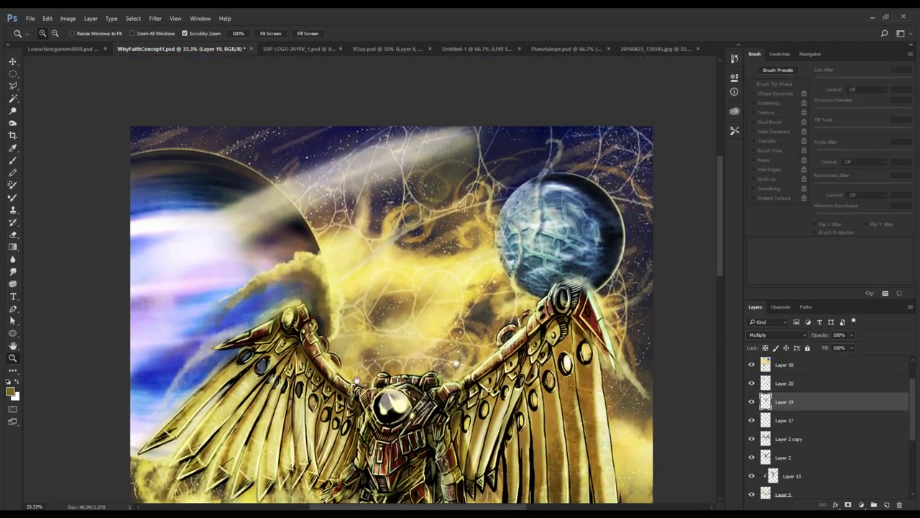
{"action": "key", "text": "b"}
{"action": "key", "text": "z"}
{"action": "left_click", "coordinate": [368, 349], "text": "alt"}
{"action": "left_click", "coordinate": [367, 348], "text": "alt"}
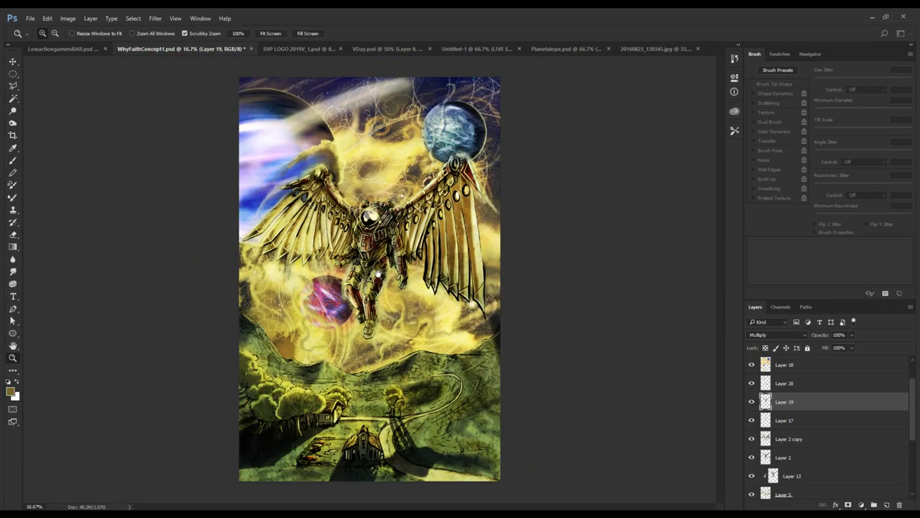
{"action": "left_click", "coordinate": [354, 245]}
{"action": "scroll", "coordinate": [843, 396], "scroll_direction": "down", "scroll_amount": 3}
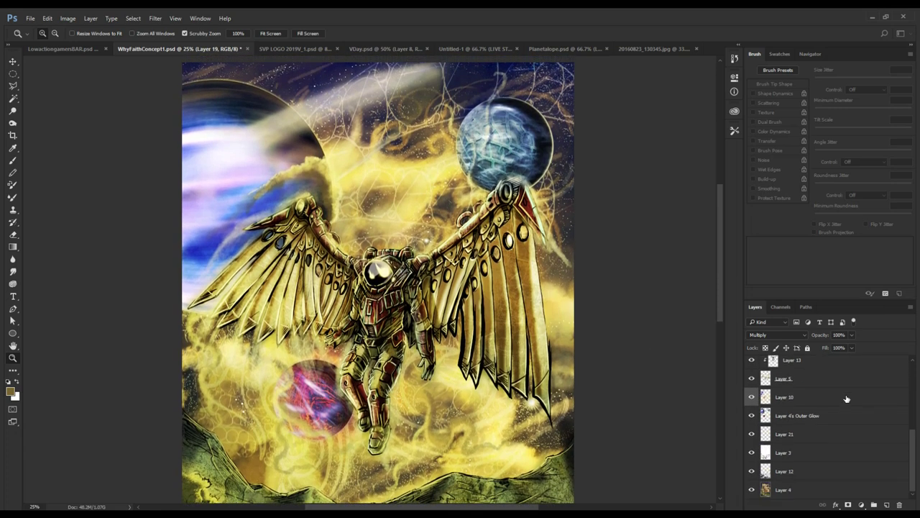
{"action": "scroll", "coordinate": [818, 422], "scroll_direction": "up", "scroll_amount": 3}
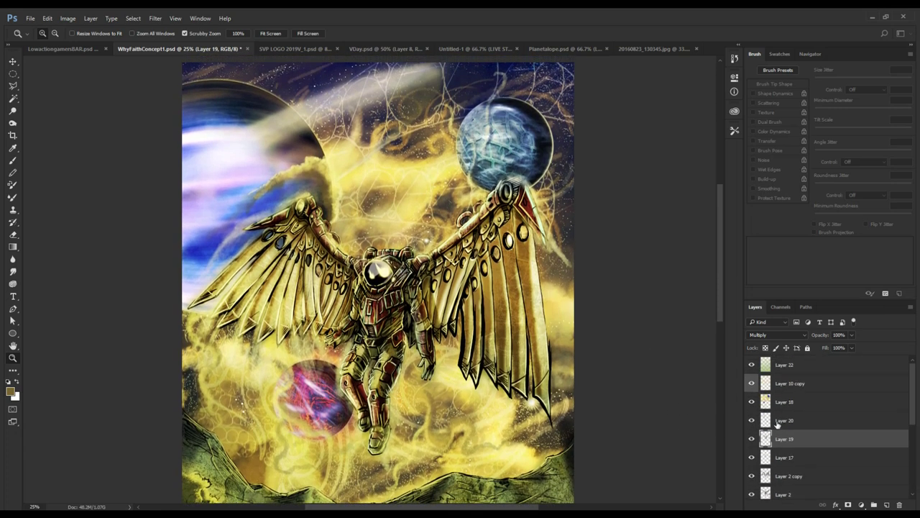
- Duplicate the green Overlay gradient on Layer 22
{"action": "left_click", "coordinate": [815, 365]}
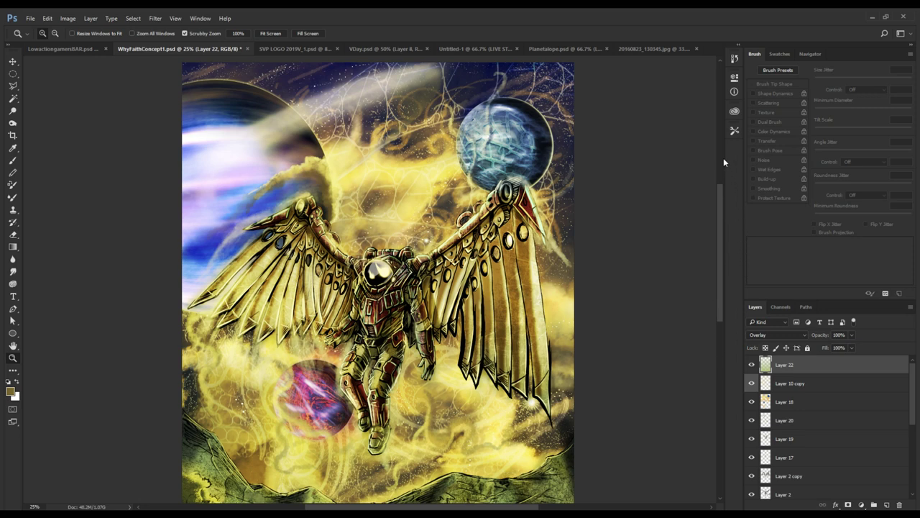
{"action": "key", "text": "ctrl+n"}
{"action": "key", "text": "ctrl+j"}
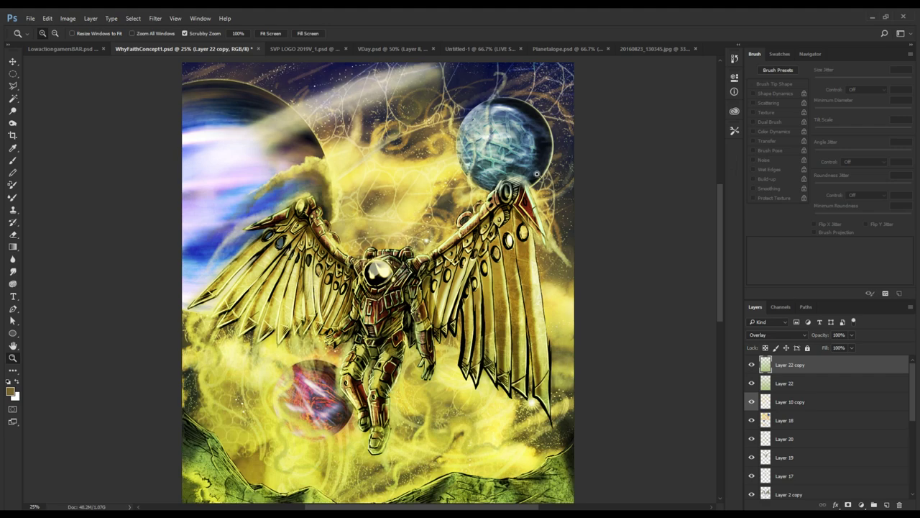
- Flip the duplicated gradient layer vertically so its green tint falls on the sky instead of the valley
{"action": "scroll", "coordinate": [376, 286], "scroll_direction": "up", "scroll_amount": 2}
{"action": "left_click", "coordinate": [15, 63]}
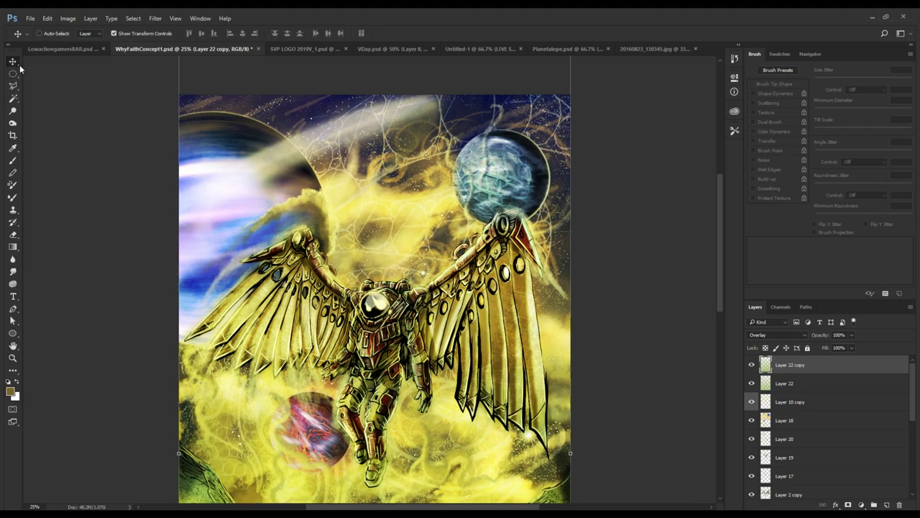
{"action": "left_click_drag", "start_coordinate": [127, 496], "coordinate": [163, 271]}
{"action": "scroll", "coordinate": [162, 270], "scroll_direction": "down", "scroll_amount": 5}
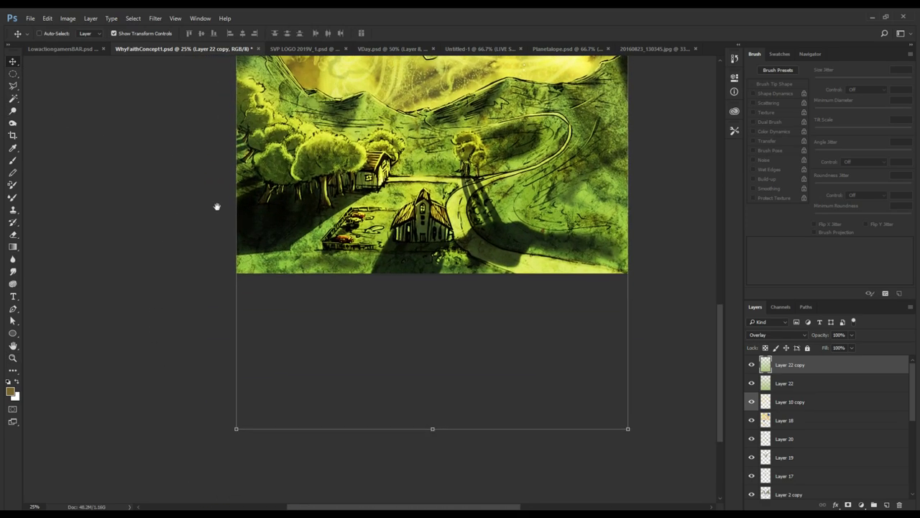
{"action": "left_click", "coordinate": [431, 425]}
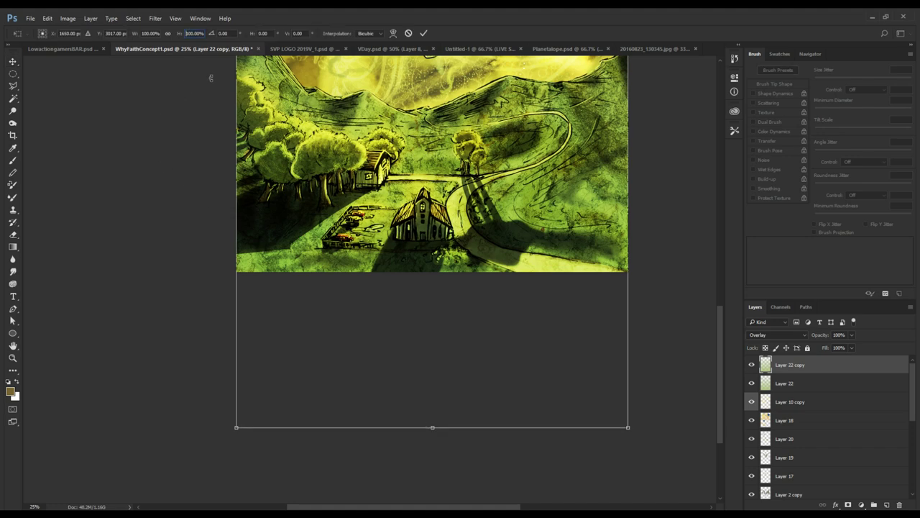
{"action": "scroll", "coordinate": [266, 255], "scroll_direction": "up", "scroll_amount": 15}
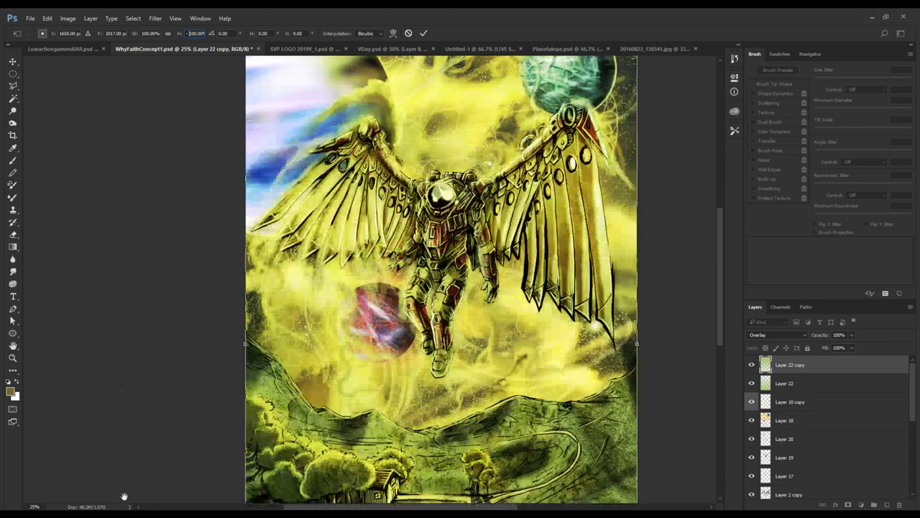
{"action": "scroll", "coordinate": [275, 151], "scroll_direction": "down", "scroll_amount": 5}
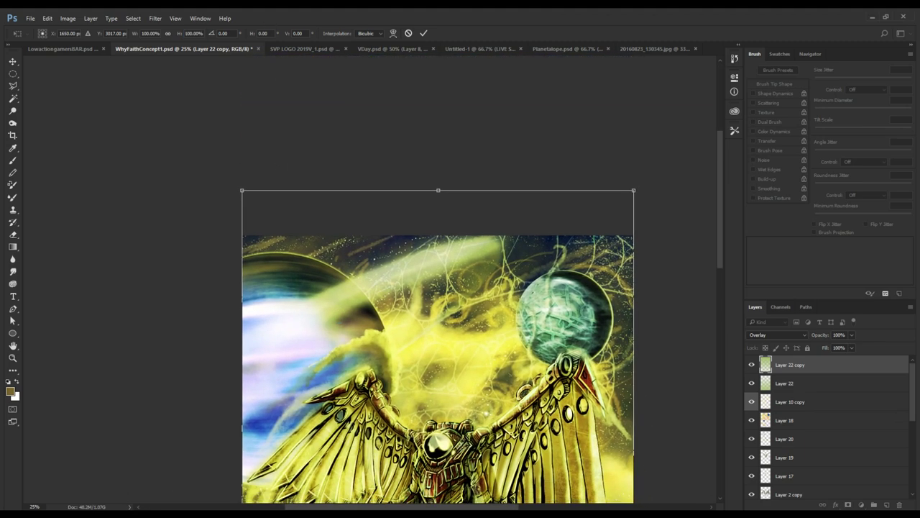
- Move the flipped gradient copy up past the canvas's upper edge to a Y position of 1777 px and apply the transform
{"action": "left_click_drag", "start_coordinate": [450, 293], "coordinate": [448, 137]}
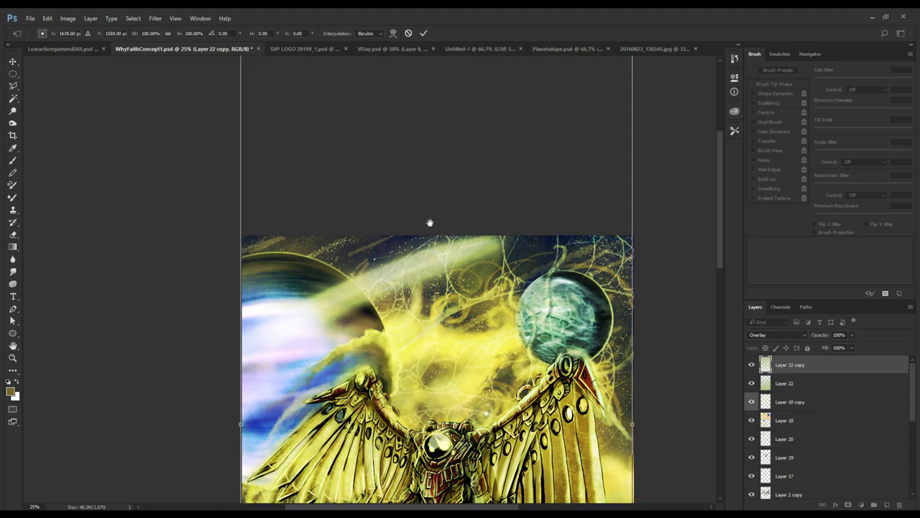
{"action": "left_click_drag", "start_coordinate": [430, 223], "coordinate": [393, 14]}
{"action": "left_click_drag", "start_coordinate": [398, 141], "coordinate": [407, 310]}
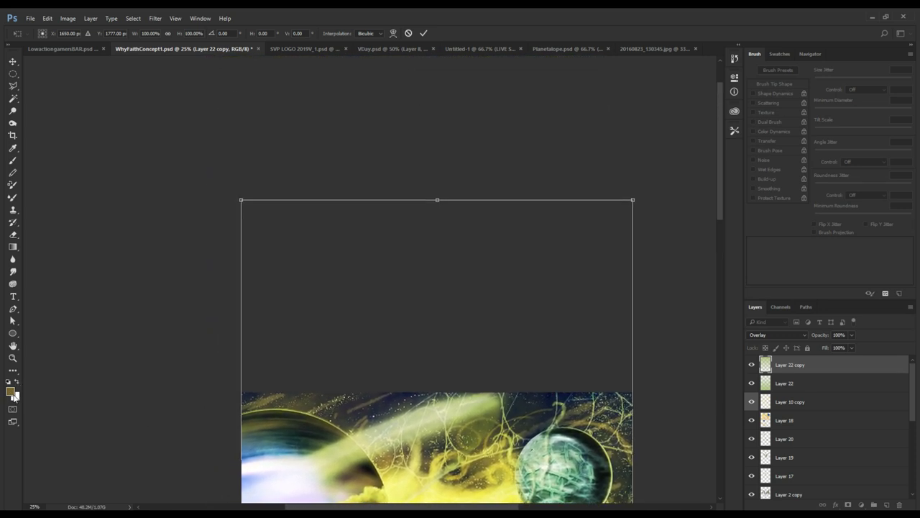
{"action": "left_click_drag", "start_coordinate": [94, 392], "coordinate": [181, 218]}
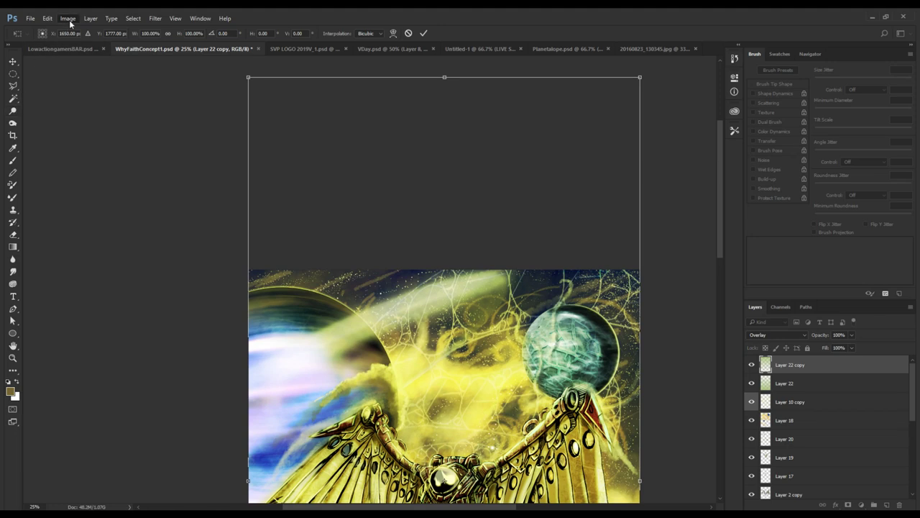
{"action": "key", "text": "Return"}
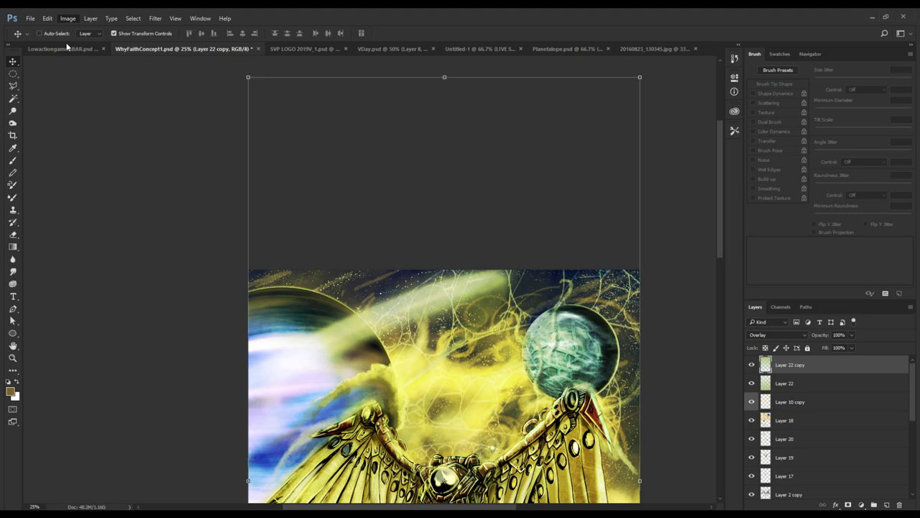
- Recolour the flipped gradient copy from green to purple
{"action": "key", "text": "i"}
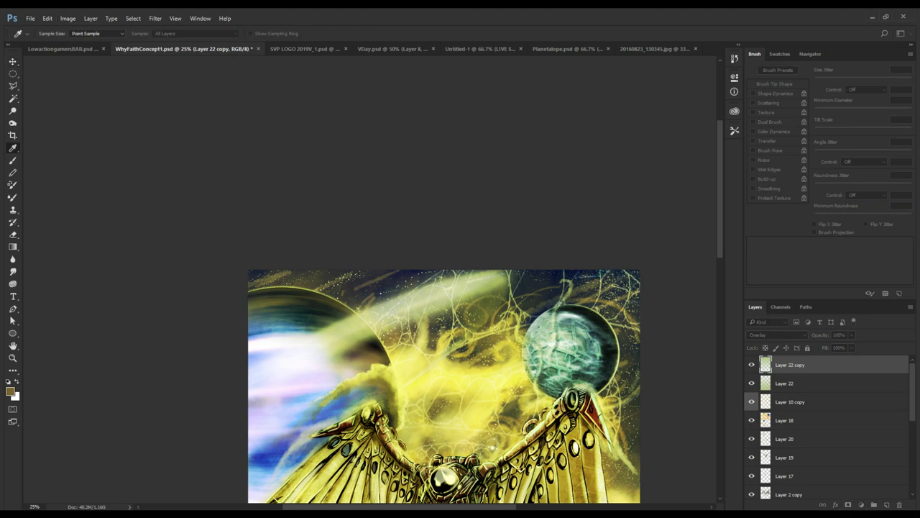
{"action": "key", "text": "ctrl+shift+u"}
{"action": "key", "text": "ctrl+i"}
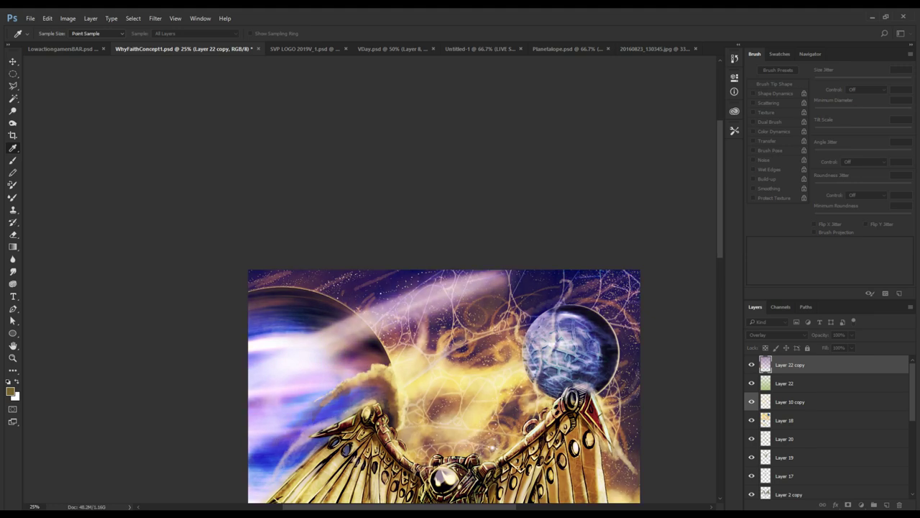
{"action": "key", "text": "v"}
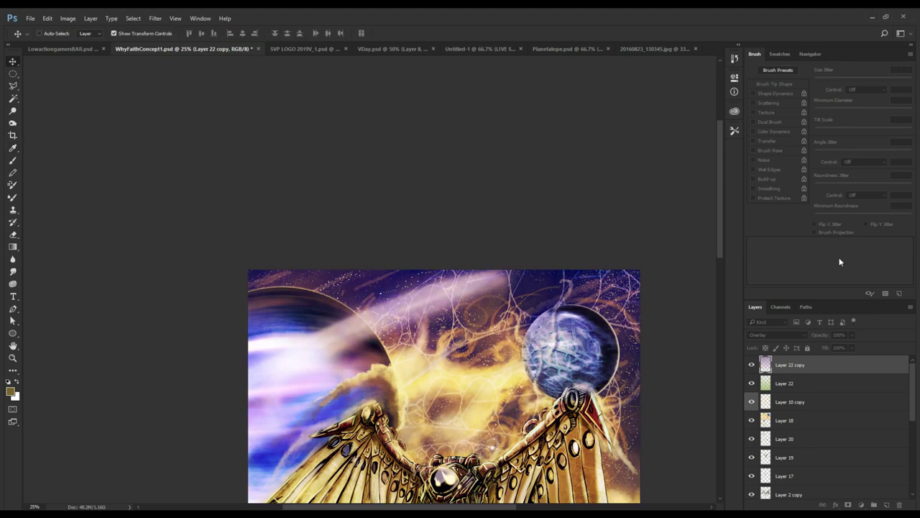
- Raise the purple gradient copy to a Y position of 1281 px and stretch it beyond both canvas sides to 120.58% width
{"action": "left_click_drag", "start_coordinate": [484, 300], "coordinate": [356, 273]}
{"action": "scroll", "coordinate": [382, 263], "scroll_direction": "up", "scroll_amount": 1}
{"action": "key", "text": "z"}
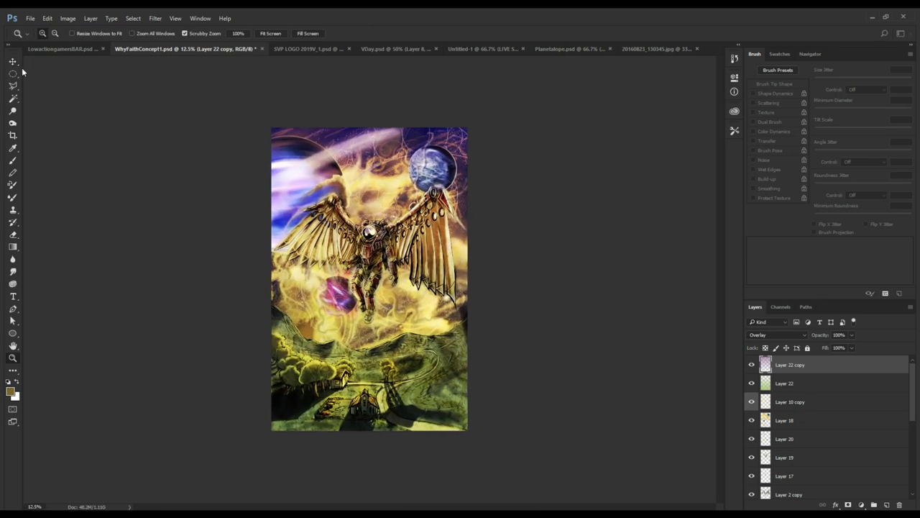
{"action": "key", "text": "v"}
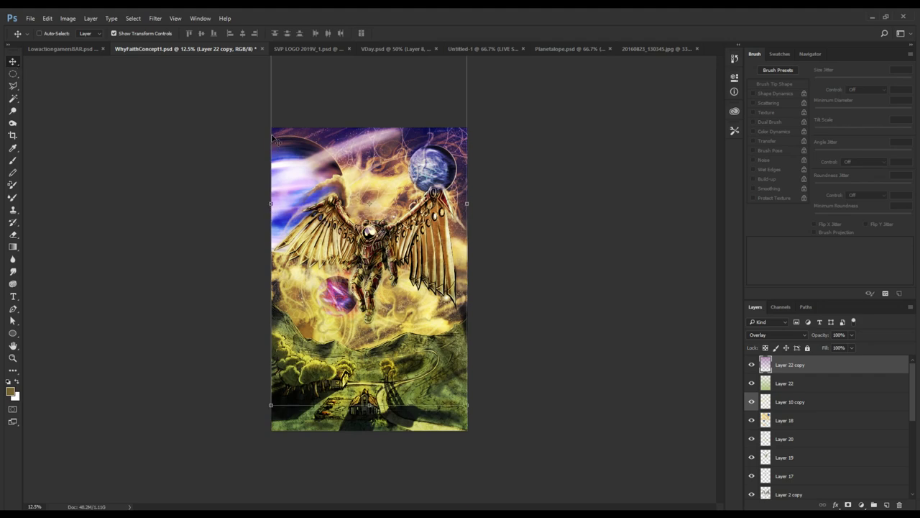
{"action": "left_click_drag", "start_coordinate": [265, 206], "coordinate": [246, 204]}
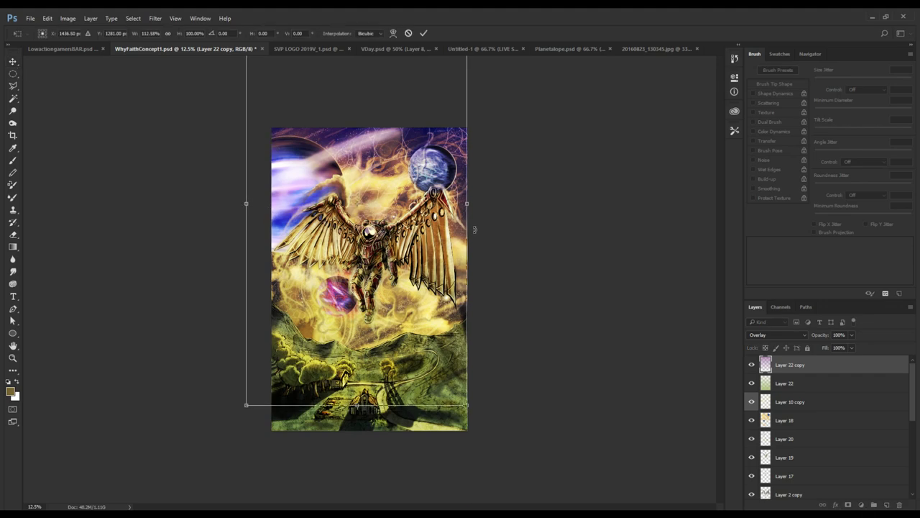
{"action": "left_click_drag", "start_coordinate": [467, 202], "coordinate": [482, 203]}
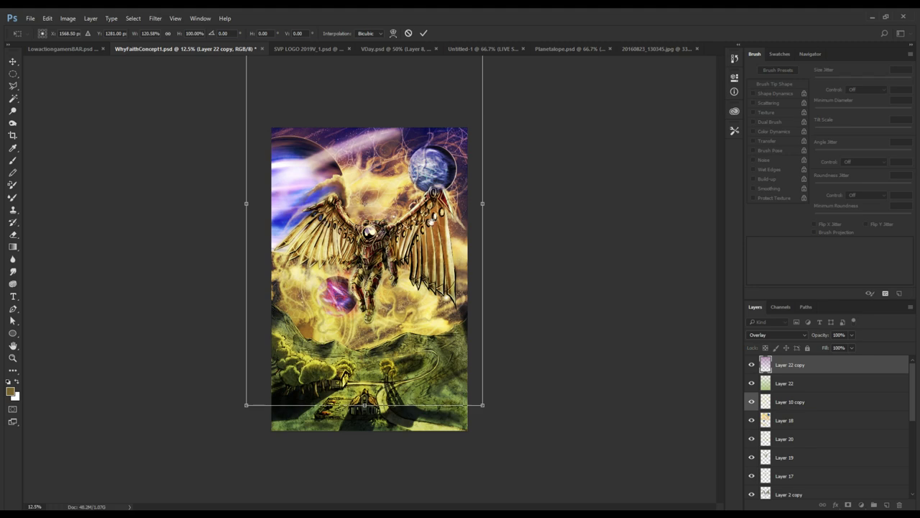
{"action": "key", "text": "Return"}
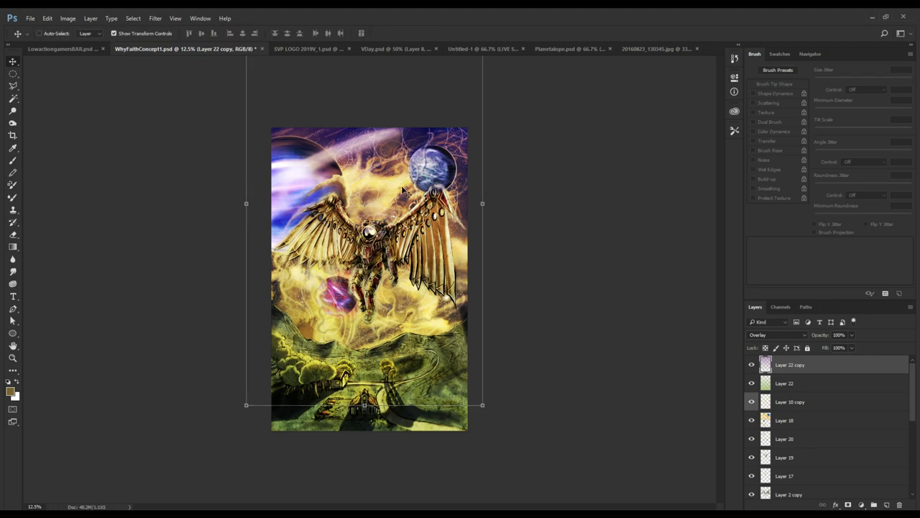
- View the astronaut and sky closer and hide Layer 22 copy to compare the picture without the purple tint
{"action": "key", "text": "z"}
{"action": "left_click", "coordinate": [392, 196]}
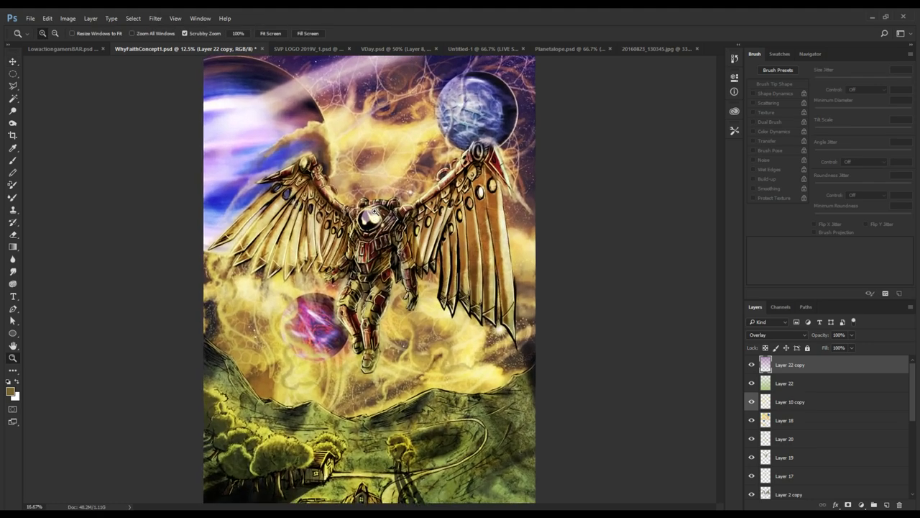
{"action": "key", "text": "b"}
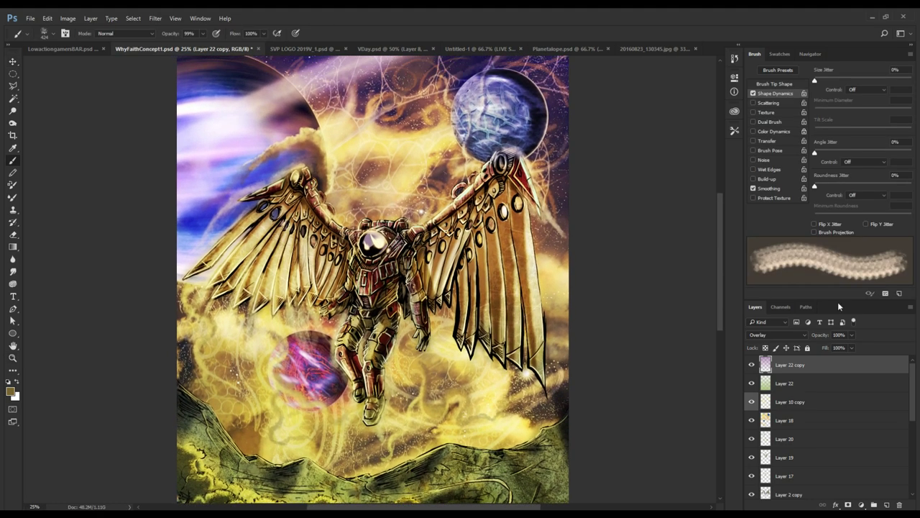
{"action": "left_click", "coordinate": [750, 368]}
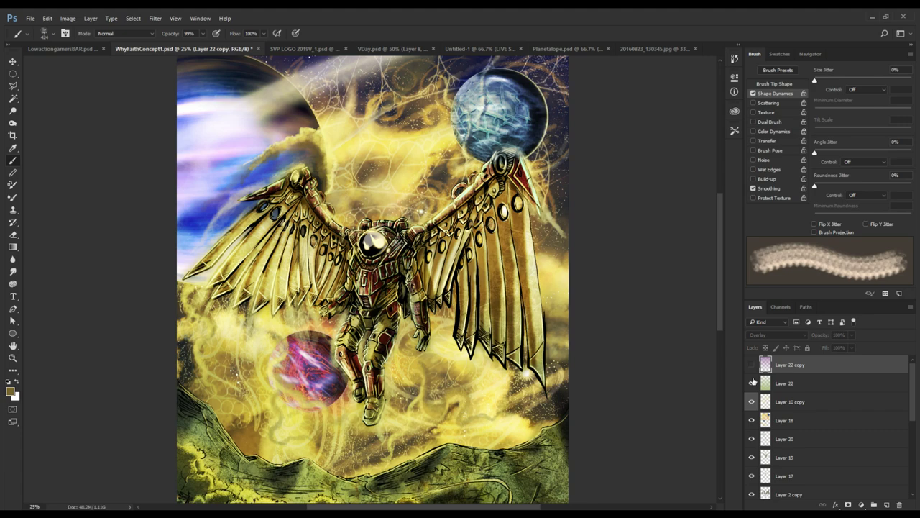
- Hide Layer 22 as well to view the astronaut and sky closer without the green tint
{"action": "left_click", "coordinate": [751, 384]}
{"action": "scroll", "coordinate": [509, 345], "scroll_direction": "up", "scroll_amount": 1}
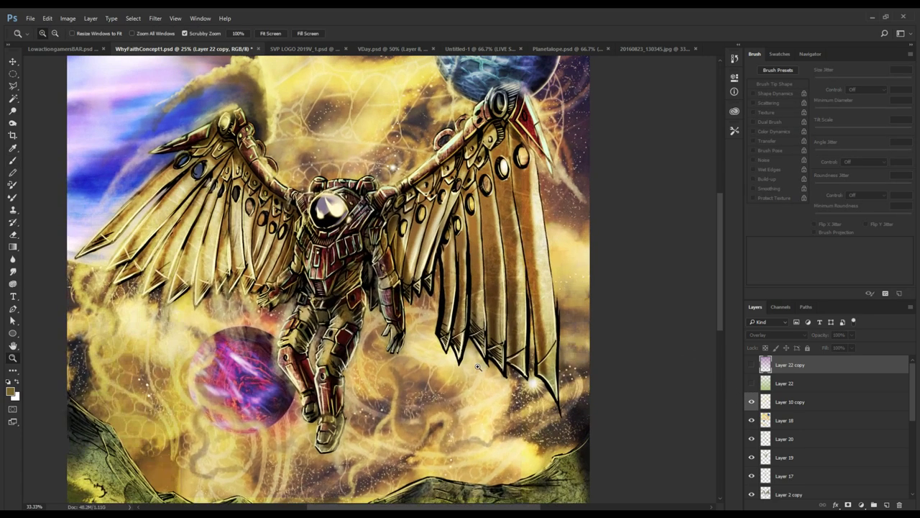
{"action": "left_click_drag", "start_coordinate": [326, 234], "coordinate": [331, 270]}
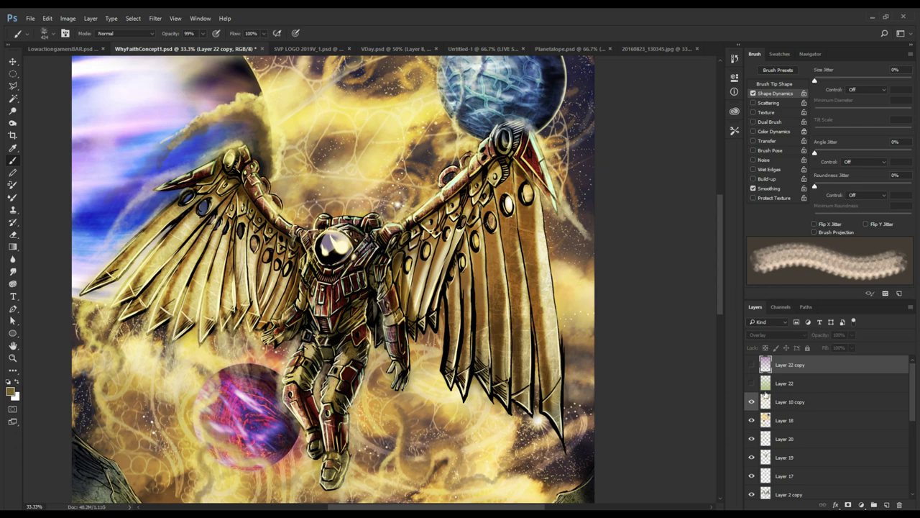
- Select Layer 20 and switch its visibility off and on to compare the illustration with and without its smoke
{"action": "left_click", "coordinate": [799, 437]}
{"action": "left_click", "coordinate": [751, 439]}
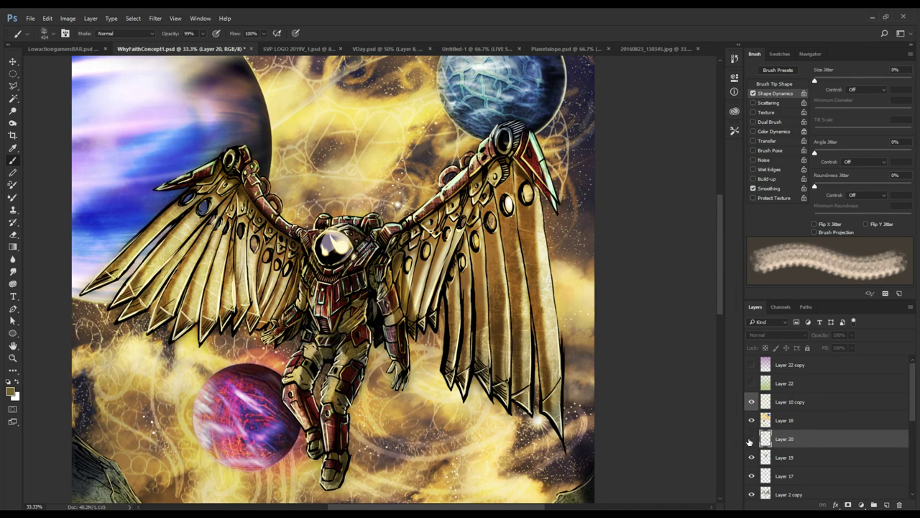
{"action": "left_click", "coordinate": [750, 439]}
{"action": "left_click_drag", "start_coordinate": [446, 380], "coordinate": [464, 336]}
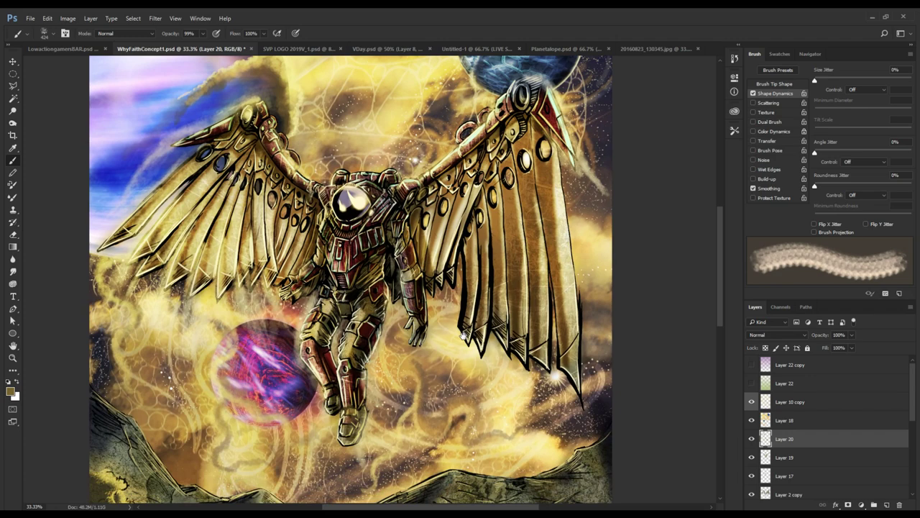
{"action": "left_click", "coordinate": [752, 439]}
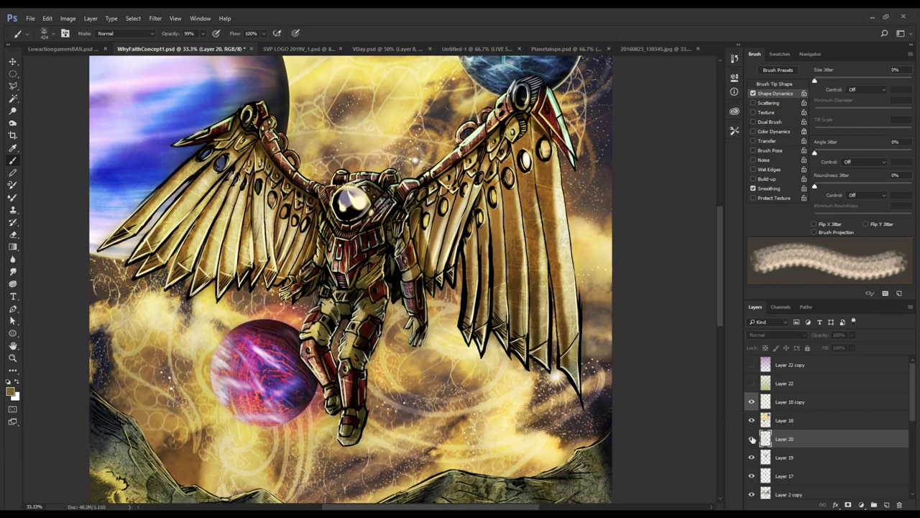
{"action": "left_click", "coordinate": [752, 440]}
{"action": "left_click_drag", "start_coordinate": [453, 359], "coordinate": [465, 353]}
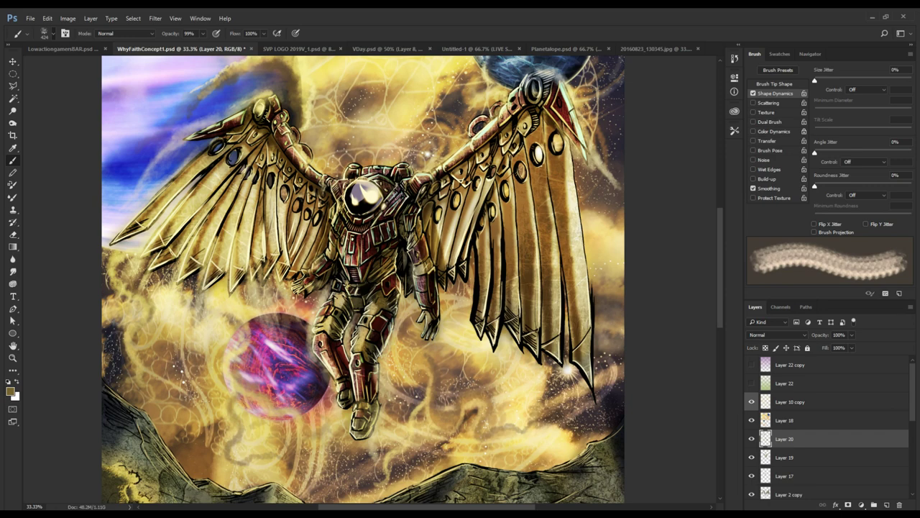
- Switch to the scattered cloud brush with 0% minimum diameter and 42% opacity, and frame the red-purple planet
{"action": "key", "text": "period"}
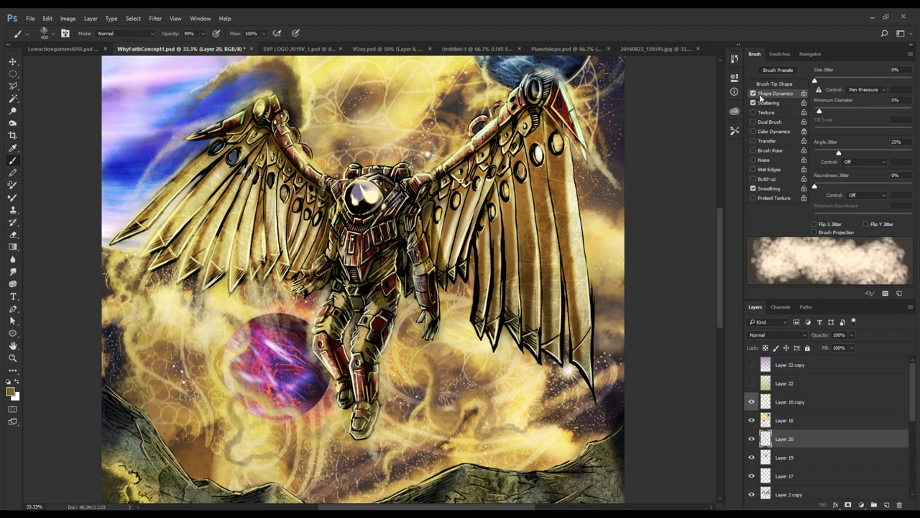
{"action": "left_click_drag", "start_coordinate": [821, 110], "coordinate": [797, 120]}
{"action": "left_click_drag", "start_coordinate": [533, 236], "coordinate": [560, 177]}
{"action": "left_click_drag", "start_coordinate": [223, 321], "coordinate": [233, 325]}
{"action": "left_click", "coordinate": [234, 326]}
{"action": "key", "text": "b"}
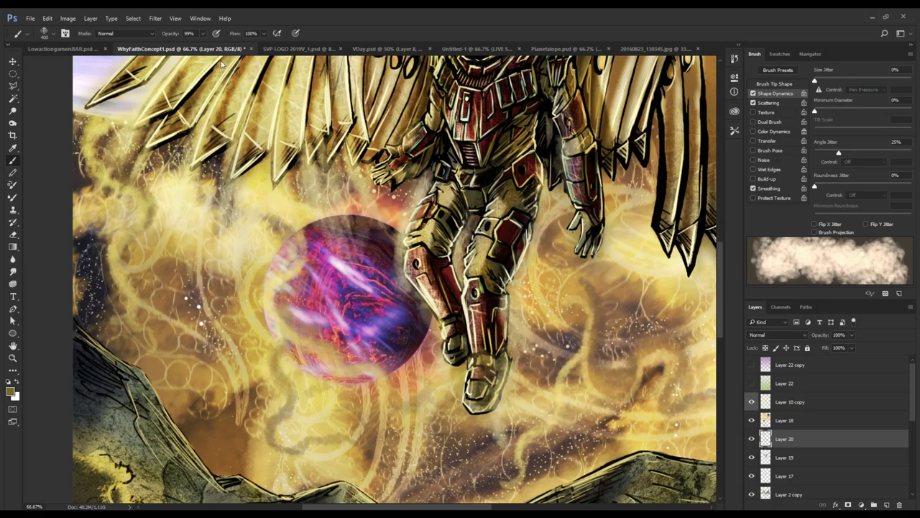
{"action": "key", "text": "ctrl+plus"}
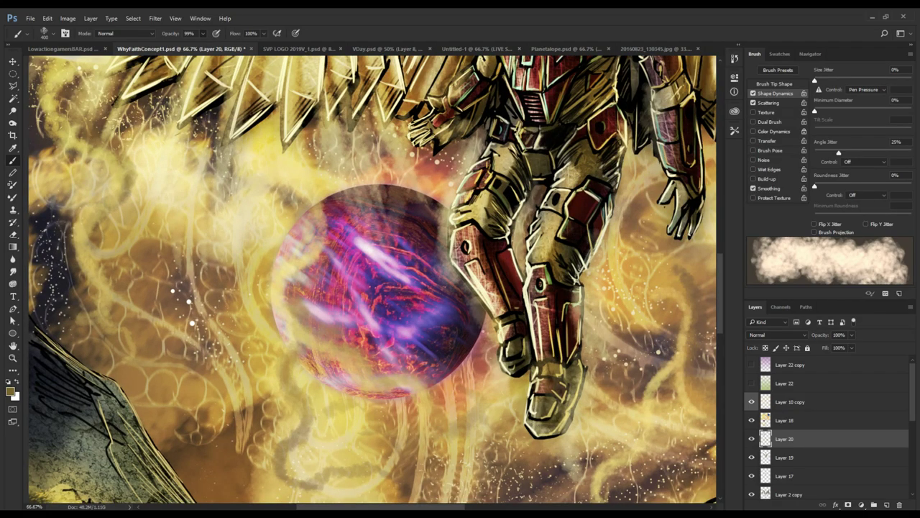
{"action": "left_click_drag", "start_coordinate": [205, 195], "coordinate": [214, 81]}
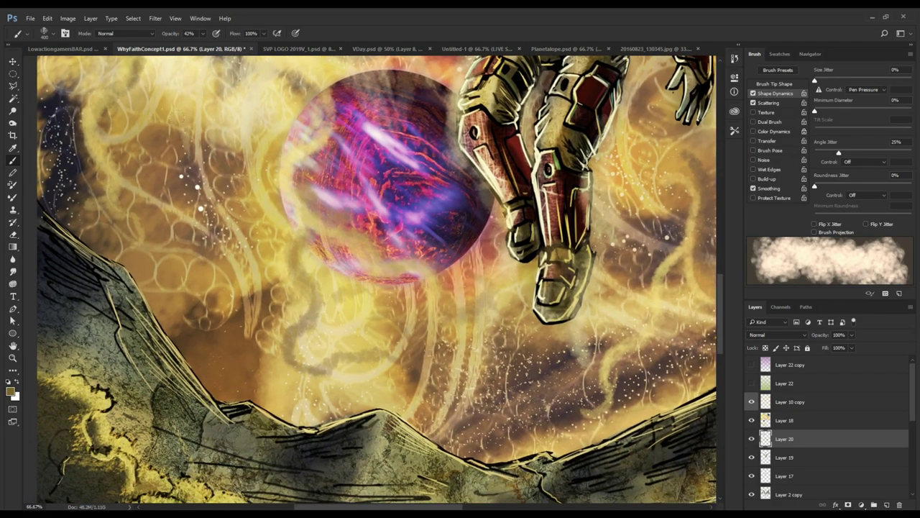
- Sample a tan from the smoke, reduce the brush to 60 px and paint soft smoke over the red-purple planet's left edge
{"action": "left_click", "coordinate": [301, 331], "text": "alt"}
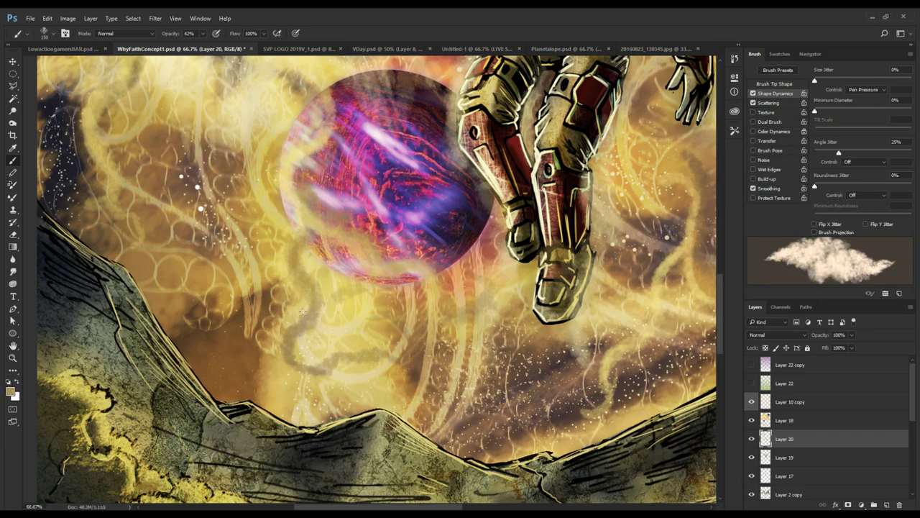
{"action": "left_click_drag", "start_coordinate": [302, 311], "coordinate": [303, 308]}
{"action": "left_click_drag", "start_coordinate": [302, 263], "coordinate": [304, 218]}
{"action": "key", "text": "bracketleft"}
{"action": "key", "text": "bracketleft"}
{"action": "key", "text": "bracketleft"}
{"action": "key", "text": "bracketleft"}
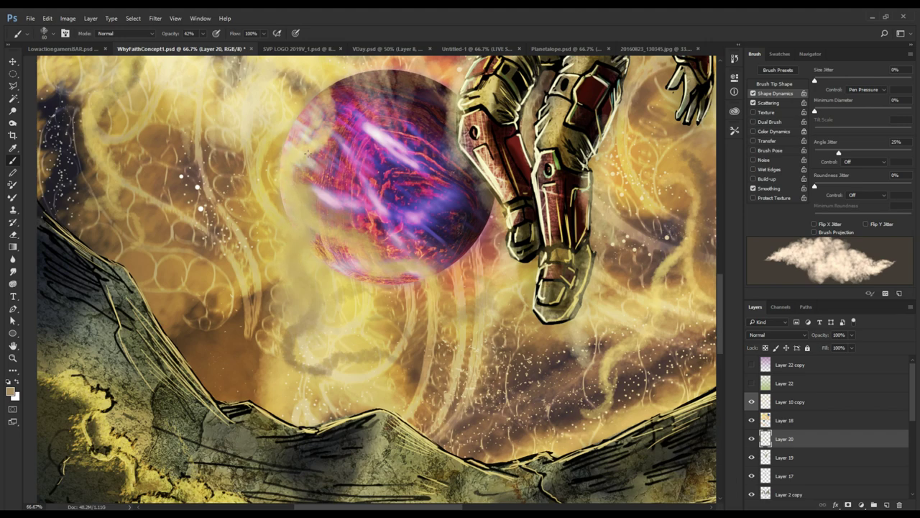
{"action": "mouse_move", "coordinate": [330, 157]}
{"action": "left_mouse_down"}
{"action": "mouse_move", "coordinate": [315, 267]}
{"action": "mouse_move", "coordinate": [286, 241]}
{"action": "mouse_move", "coordinate": [308, 154]}
{"action": "left_mouse_up"}
{"action": "mouse_move", "coordinate": [284, 208]}
{"action": "left_mouse_down"}
{"action": "mouse_move", "coordinate": [285, 274]}
{"action": "mouse_move", "coordinate": [289, 225]}
{"action": "left_mouse_up"}
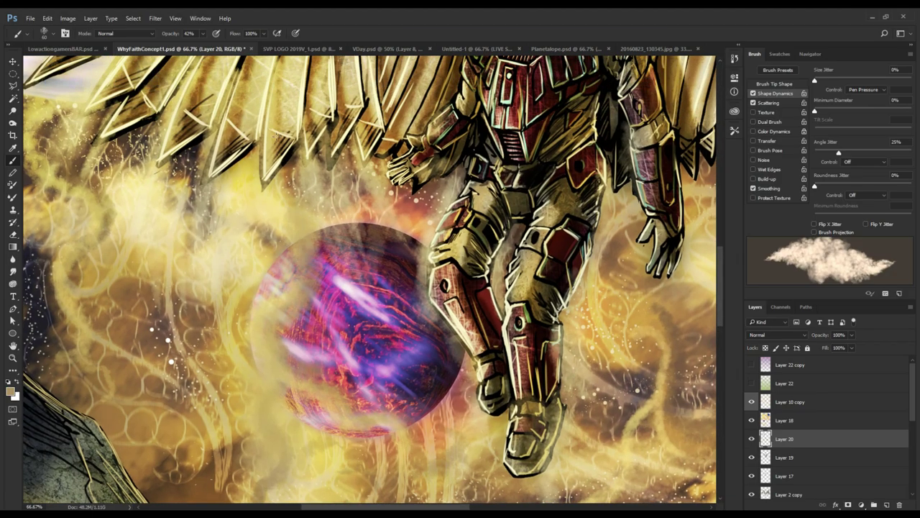
{"action": "left_click_drag", "start_coordinate": [323, 433], "coordinate": [261, 204]}
{"action": "left_click_drag", "start_coordinate": [258, 164], "coordinate": [270, 187]}
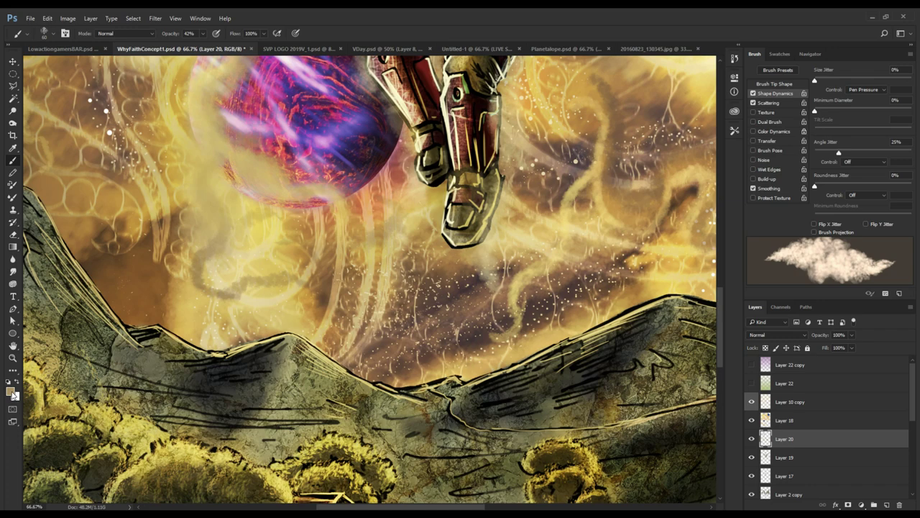
- Sample a lighter beige and paint soft smoke over the dark trails beneath the planet and above the mountains
{"action": "key", "text": "i"}
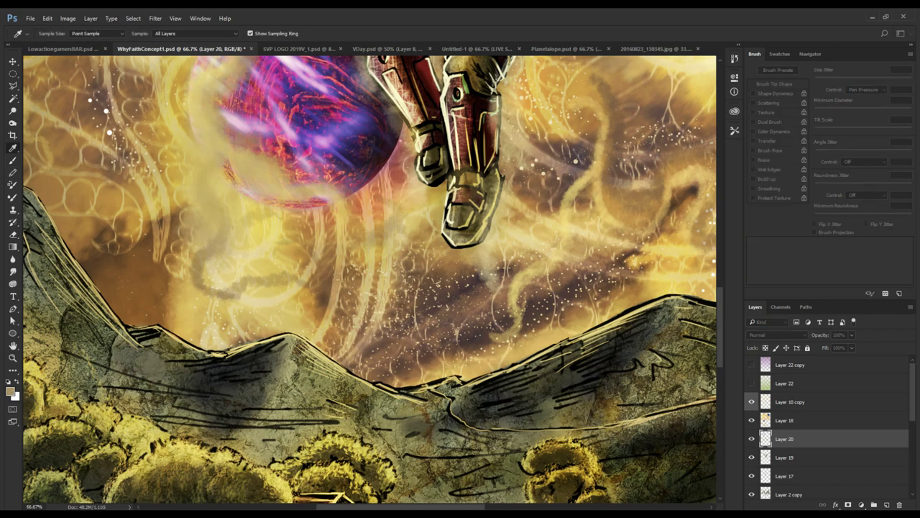
{"action": "key", "text": "b"}
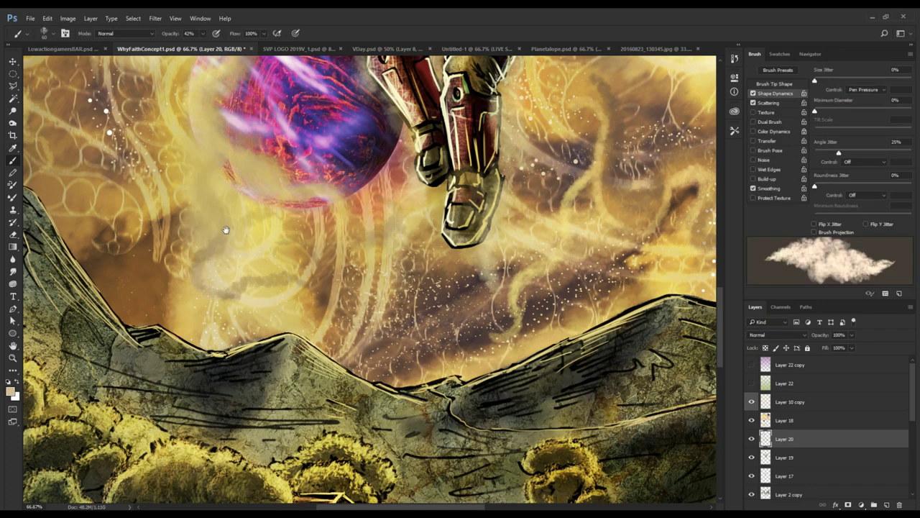
{"action": "mouse_move", "coordinate": [225, 229]}
{"action": "left_mouse_down"}
{"action": "mouse_move", "coordinate": [228, 298]}
{"action": "mouse_move", "coordinate": [198, 327]}
{"action": "mouse_move", "coordinate": [206, 356]}
{"action": "mouse_move", "coordinate": [238, 365]}
{"action": "mouse_move", "coordinate": [245, 339]}
{"action": "mouse_move", "coordinate": [166, 223]}
{"action": "left_mouse_up"}
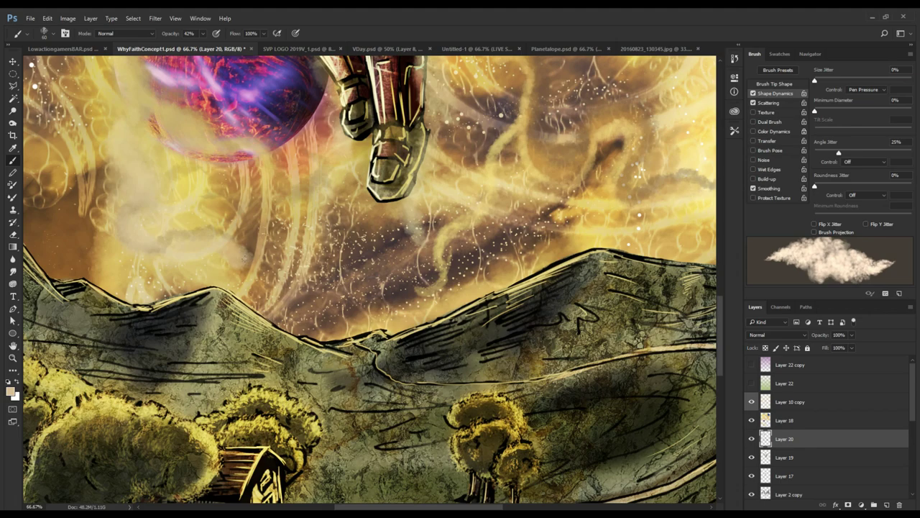
{"action": "left_click_drag", "start_coordinate": [244, 258], "coordinate": [272, 276]}
{"action": "mouse_move", "coordinate": [286, 283]}
{"action": "left_mouse_down"}
{"action": "mouse_move", "coordinate": [185, 223]}
{"action": "mouse_move", "coordinate": [169, 248]}
{"action": "left_mouse_up"}
{"action": "mouse_move", "coordinate": [415, 205]}
{"action": "left_mouse_down"}
{"action": "mouse_move", "coordinate": [305, 261]}
{"action": "mouse_move", "coordinate": [205, 355]}
{"action": "left_mouse_up"}
{"action": "mouse_move", "coordinate": [423, 293]}
{"action": "left_mouse_down"}
{"action": "mouse_move", "coordinate": [302, 311]}
{"action": "mouse_move", "coordinate": [277, 263]}
{"action": "mouse_move", "coordinate": [202, 303]}
{"action": "mouse_move", "coordinate": [274, 380]}
{"action": "mouse_move", "coordinate": [245, 320]}
{"action": "mouse_move", "coordinate": [256, 230]}
{"action": "mouse_move", "coordinate": [223, 317]}
{"action": "mouse_move", "coordinate": [312, 166]}
{"action": "mouse_move", "coordinate": [281, 198]}
{"action": "mouse_move", "coordinate": [243, 296]}
{"action": "mouse_move", "coordinate": [159, 343]}
{"action": "mouse_move", "coordinate": [171, 332]}
{"action": "left_mouse_up"}
{"action": "left_click_drag", "start_coordinate": [180, 228], "coordinate": [166, 338]}
{"action": "left_click_drag", "start_coordinate": [224, 133], "coordinate": [260, 316]}
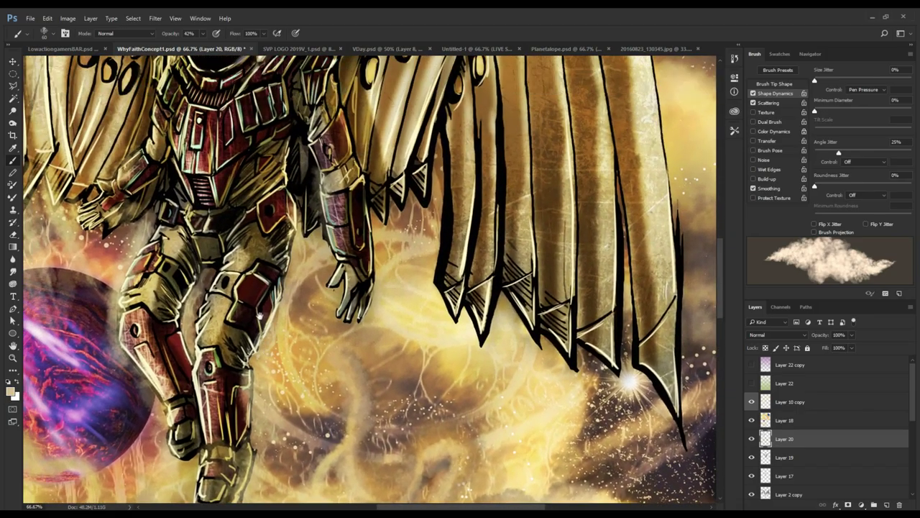
- Shrink the brush to 25 px and paint a thin smoke wisp over the right side of the red-purple planet
{"action": "scroll", "coordinate": [261, 315], "scroll_direction": "up", "scroll_amount": 1}
{"action": "left_click_drag", "start_coordinate": [322, 280], "coordinate": [302, 303]}
{"action": "left_click_drag", "start_coordinate": [306, 189], "coordinate": [387, 174]}
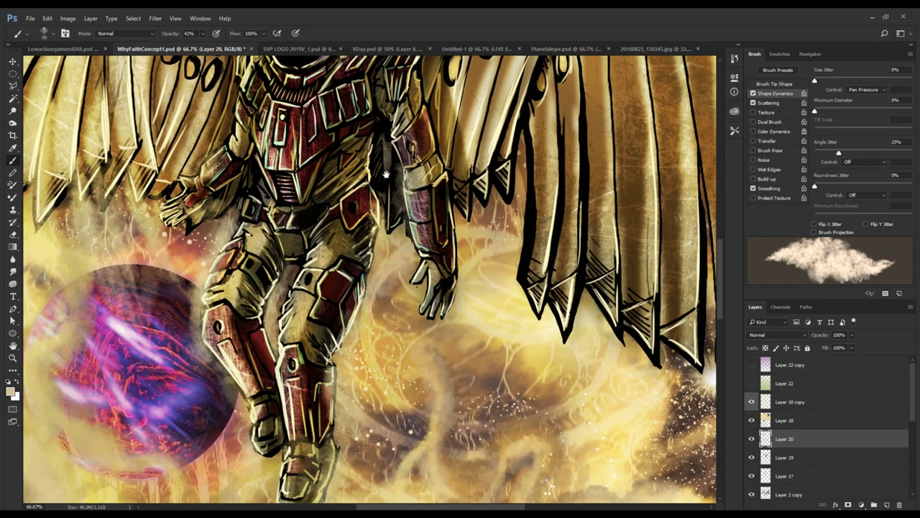
{"action": "left_click_drag", "start_coordinate": [290, 263], "coordinate": [279, 295]}
{"action": "scroll", "coordinate": [273, 302], "scroll_direction": "down", "scroll_amount": 3}
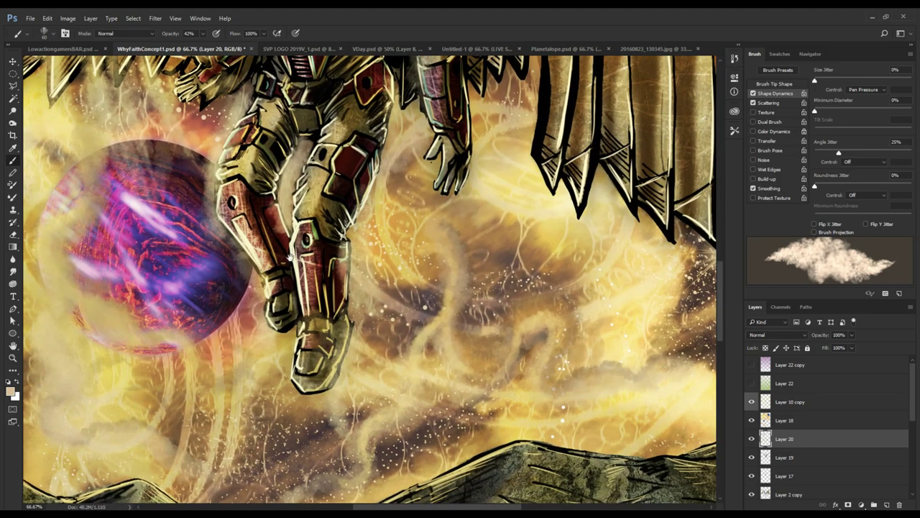
{"action": "mouse_move", "coordinate": [238, 106]}
{"action": "left_mouse_down"}
{"action": "mouse_move", "coordinate": [206, 191]}
{"action": "mouse_move", "coordinate": [205, 235]}
{"action": "mouse_move", "coordinate": [185, 263]}
{"action": "left_mouse_up"}
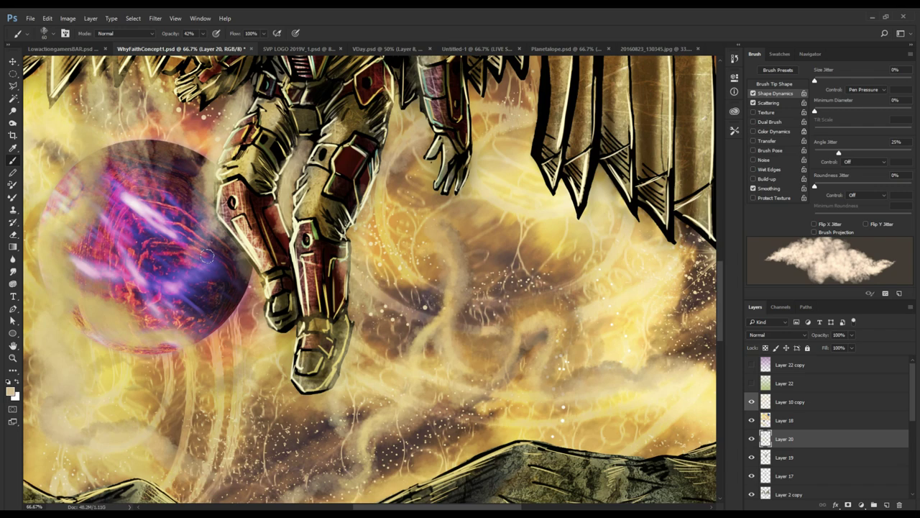
{"action": "key", "text": "bracketleft"}
{"action": "key", "text": "bracketleft"}
{"action": "key", "text": "bracketleft"}
{"action": "key", "text": "bracketleft"}
{"action": "key", "text": "bracketleft"}
{"action": "key", "text": "bracketleft"}
{"action": "key", "text": "bracketleft"}
{"action": "key", "text": "bracketleft"}
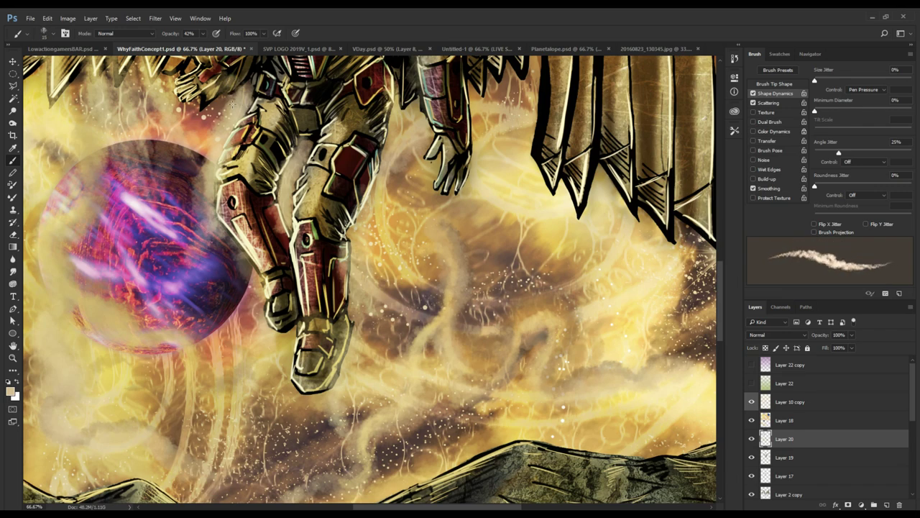
{"action": "mouse_move", "coordinate": [234, 97]}
{"action": "left_mouse_down"}
{"action": "mouse_move", "coordinate": [214, 142]}
{"action": "mouse_move", "coordinate": [222, 139]}
{"action": "mouse_move", "coordinate": [203, 166]}
{"action": "mouse_move", "coordinate": [210, 243]}
{"action": "mouse_move", "coordinate": [222, 263]}
{"action": "mouse_move", "coordinate": [207, 318]}
{"action": "mouse_move", "coordinate": [237, 355]}
{"action": "left_mouse_up"}
{"action": "key", "text": "bracketright"}
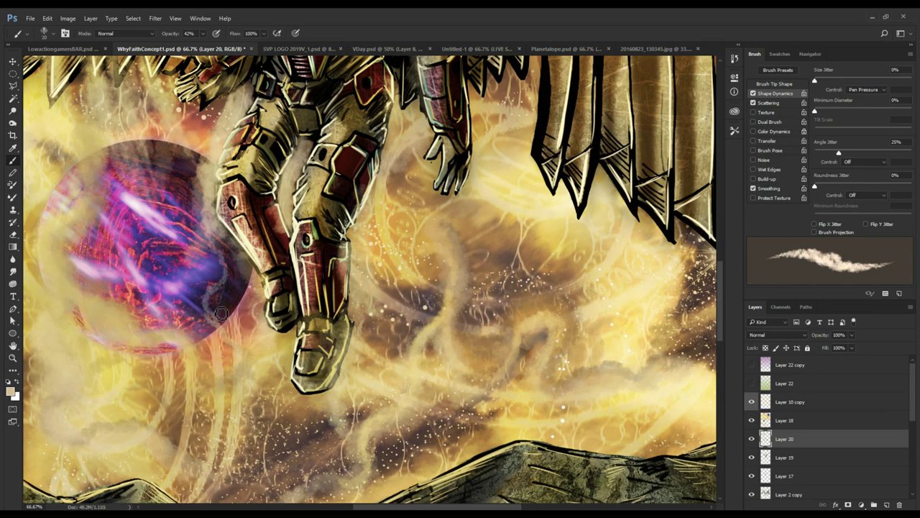
{"action": "left_click_drag", "start_coordinate": [220, 282], "coordinate": [209, 158]}
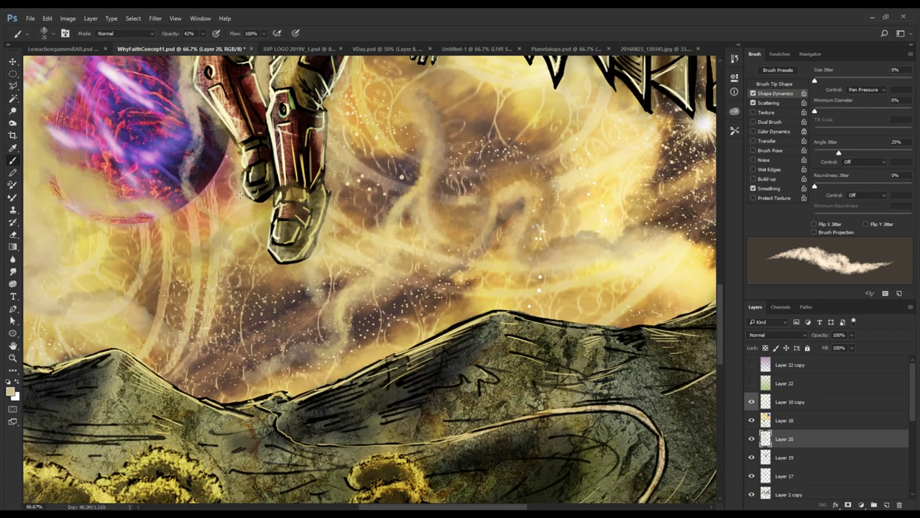
- Paint thin beige smoke wisps around the astronaut's legs and up towards the lowered hand
{"action": "mouse_move", "coordinate": [238, 246]}
{"action": "left_mouse_down"}
{"action": "mouse_move", "coordinate": [232, 285]}
{"action": "mouse_move", "coordinate": [243, 321]}
{"action": "mouse_move", "coordinate": [254, 287]}
{"action": "left_mouse_up"}
{"action": "left_click_drag", "start_coordinate": [276, 175], "coordinate": [255, 305]}
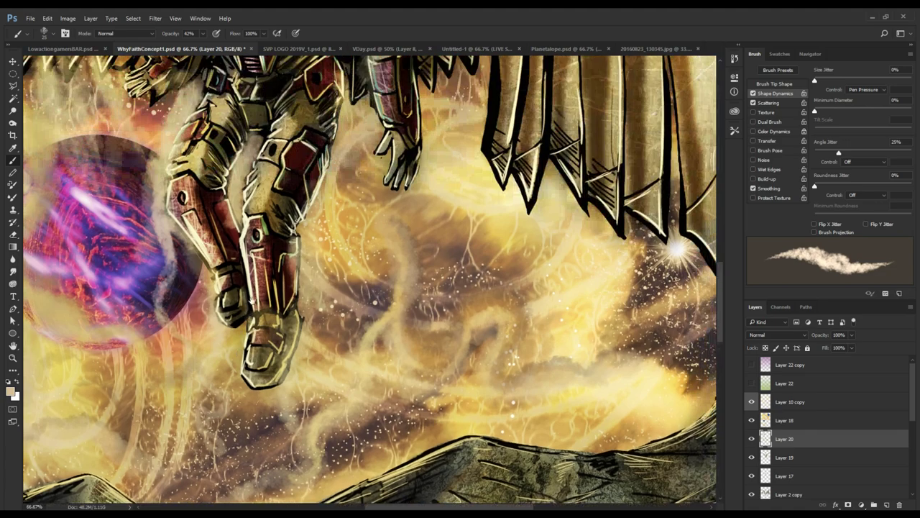
{"action": "left_click_drag", "start_coordinate": [313, 96], "coordinate": [265, 228]}
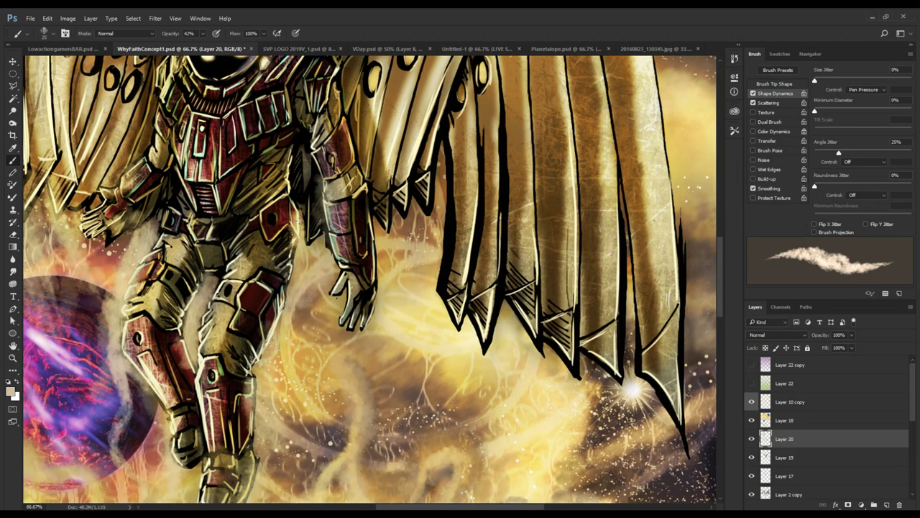
{"action": "left_click_drag", "start_coordinate": [295, 286], "coordinate": [324, 212]}
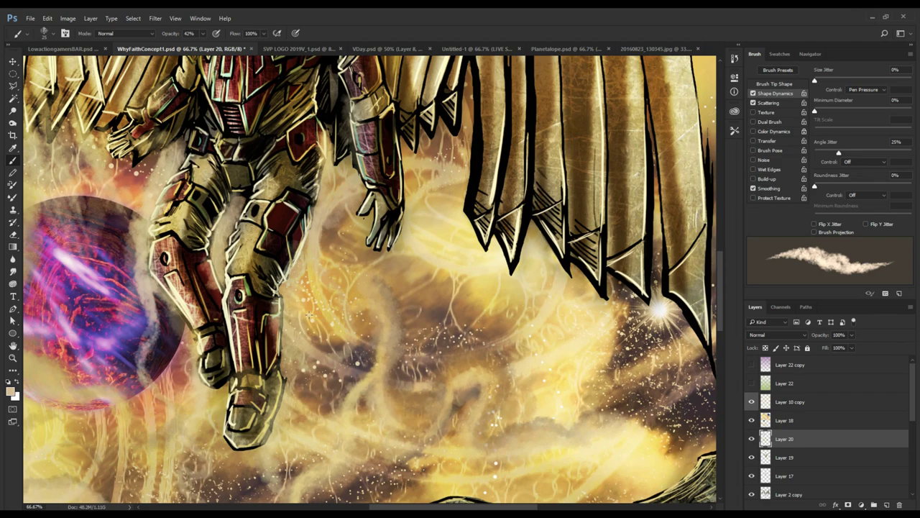
{"action": "mouse_move", "coordinate": [318, 386]}
{"action": "left_mouse_down"}
{"action": "mouse_move", "coordinate": [264, 342]}
{"action": "mouse_move", "coordinate": [271, 369]}
{"action": "left_mouse_up"}
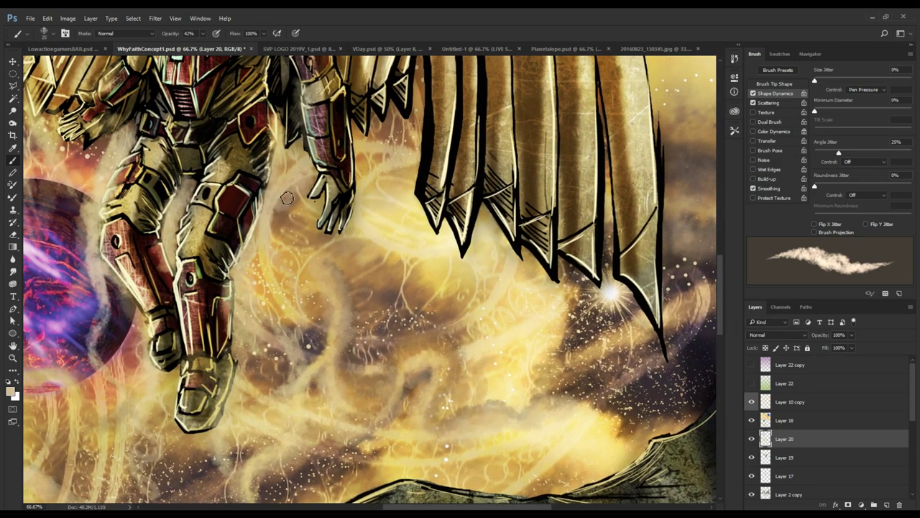
{"action": "left_click_drag", "start_coordinate": [299, 138], "coordinate": [312, 170]}
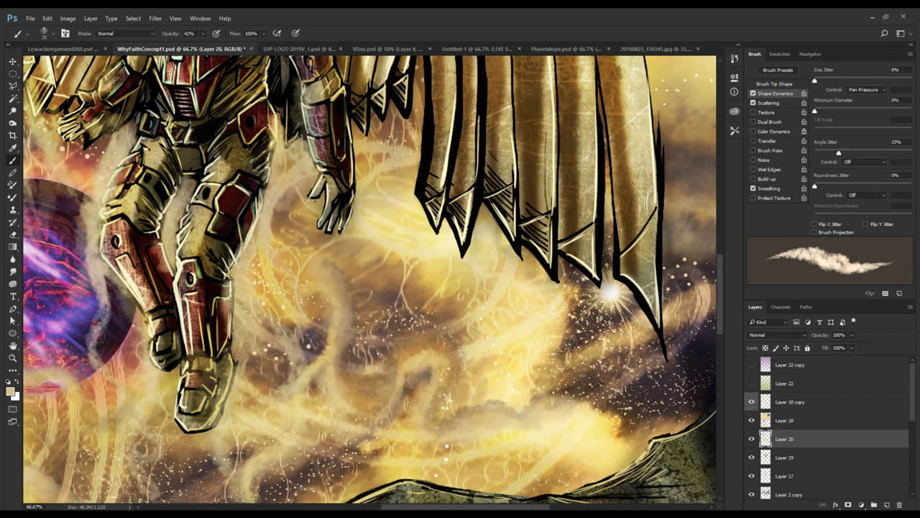
- Paint curling smoke wisps across the nebula to the right of the astronaut's legs
{"action": "mouse_move", "coordinate": [309, 202]}
{"action": "left_mouse_down"}
{"action": "mouse_move", "coordinate": [331, 224]}
{"action": "mouse_move", "coordinate": [317, 309]}
{"action": "left_mouse_up"}
{"action": "left_click_drag", "start_coordinate": [344, 240], "coordinate": [342, 356]}
{"action": "mouse_move", "coordinate": [361, 205]}
{"action": "left_mouse_down"}
{"action": "mouse_move", "coordinate": [308, 332]}
{"action": "mouse_move", "coordinate": [313, 325]}
{"action": "left_mouse_up"}
{"action": "mouse_move", "coordinate": [307, 245]}
{"action": "left_mouse_down"}
{"action": "mouse_move", "coordinate": [313, 257]}
{"action": "mouse_move", "coordinate": [328, 243]}
{"action": "left_mouse_up"}
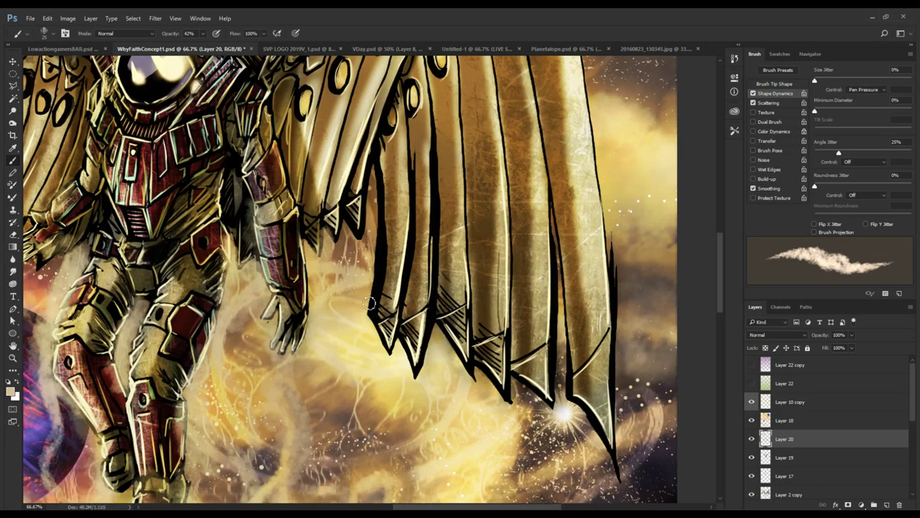
- Add faint smoke wisps between the astronaut's lowered hand and the right wing's feathers with the 25 px brush
{"action": "left_click_drag", "start_coordinate": [341, 278], "coordinate": [328, 353]}
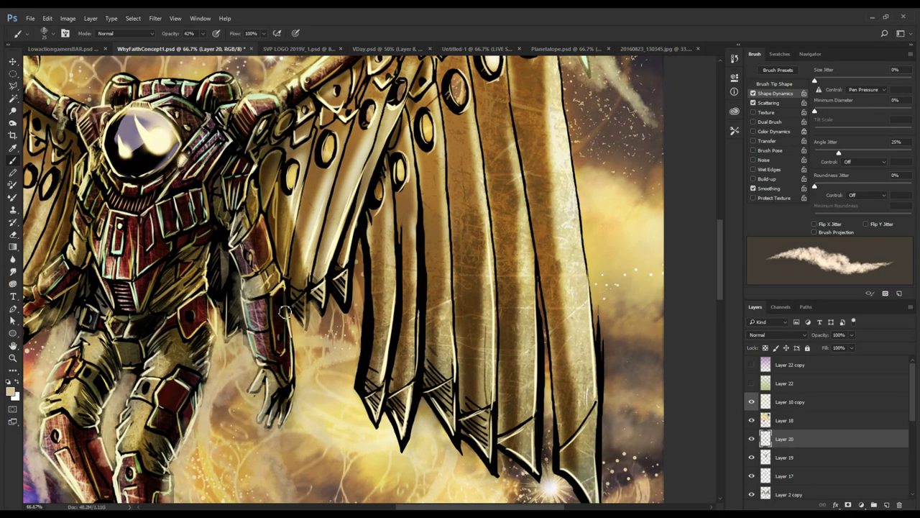
{"action": "key", "text": "bracketright"}
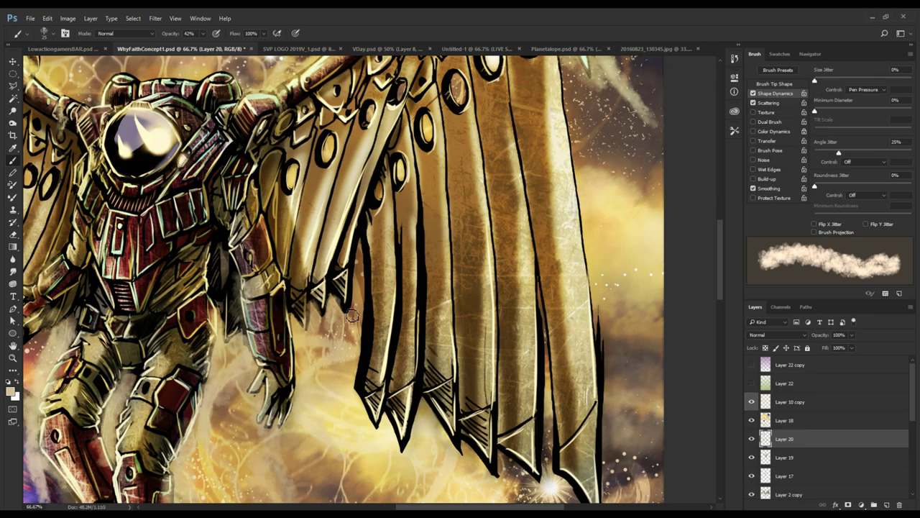
{"action": "key", "text": "bracketleft"}
{"action": "left_click_drag", "start_coordinate": [365, 234], "coordinate": [357, 318]}
{"action": "left_click_drag", "start_coordinate": [348, 406], "coordinate": [371, 265]}
{"action": "left_click_drag", "start_coordinate": [381, 178], "coordinate": [376, 262]}
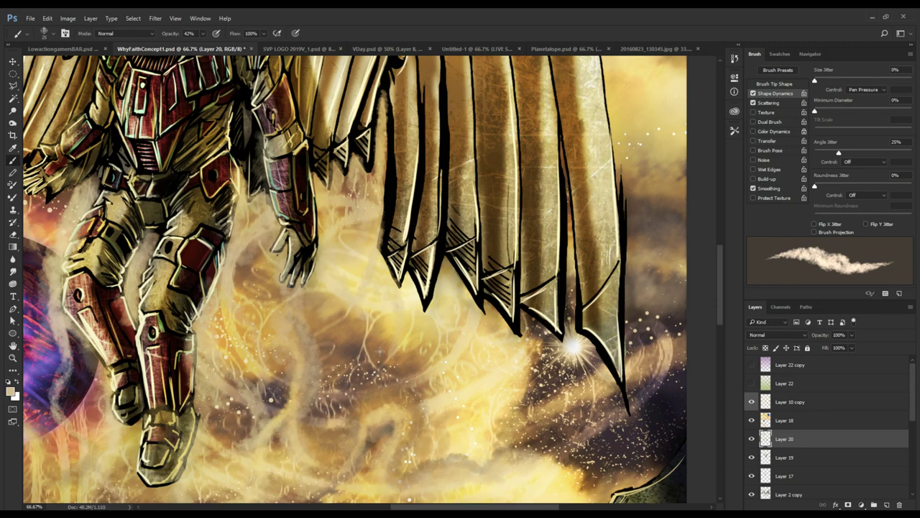
- Paint soft smoke wisps beneath the right wing's feather tips, down towards the clouds above the mountains
{"action": "scroll", "coordinate": [382, 393], "scroll_direction": "down", "scroll_amount": 2}
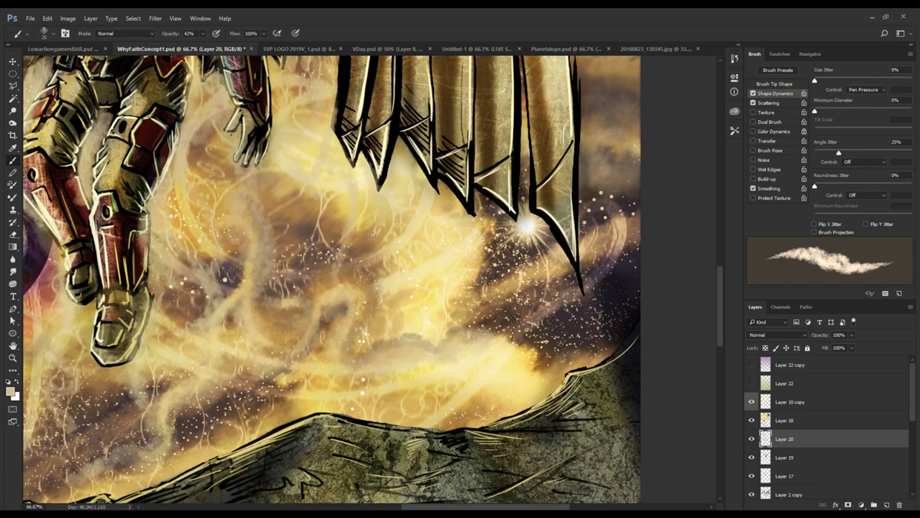
{"action": "left_click_drag", "start_coordinate": [402, 137], "coordinate": [436, 219]}
{"action": "mouse_move", "coordinate": [435, 181]}
{"action": "left_mouse_down"}
{"action": "mouse_move", "coordinate": [448, 238]}
{"action": "mouse_move", "coordinate": [465, 257]}
{"action": "mouse_move", "coordinate": [463, 240]}
{"action": "left_mouse_up"}
{"action": "left_click_drag", "start_coordinate": [466, 204], "coordinate": [489, 314]}
{"action": "left_click_drag", "start_coordinate": [479, 347], "coordinate": [486, 248]}
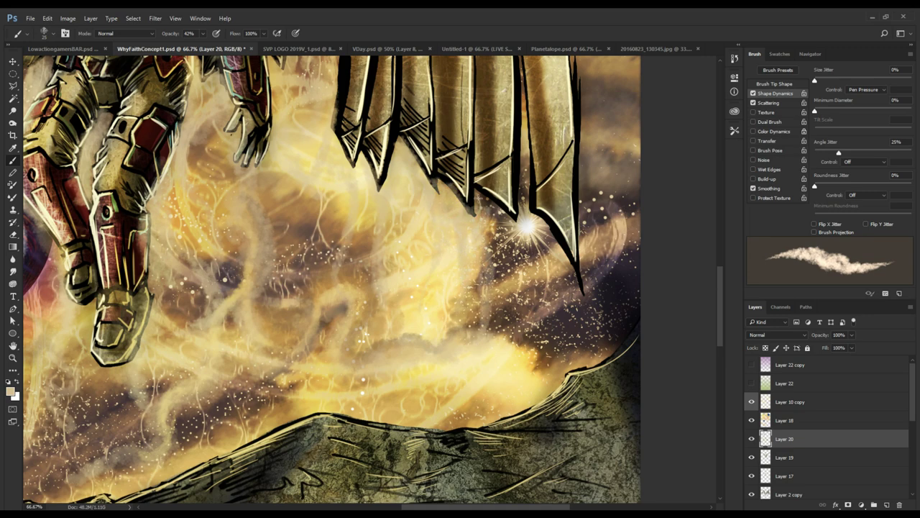
- Paint thin beige smoke trails with the 25 px brush from the right wing's lowest feather tips down over the mountain ridge
{"action": "mouse_move", "coordinate": [486, 198]}
{"action": "left_mouse_down"}
{"action": "mouse_move", "coordinate": [507, 216]}
{"action": "mouse_move", "coordinate": [525, 297]}
{"action": "left_mouse_up"}
{"action": "left_click_drag", "start_coordinate": [514, 237], "coordinate": [516, 342]}
{"action": "mouse_move", "coordinate": [520, 174]}
{"action": "left_mouse_down"}
{"action": "mouse_move", "coordinate": [520, 143]}
{"action": "mouse_move", "coordinate": [498, 178]}
{"action": "mouse_move", "coordinate": [496, 274]}
{"action": "left_mouse_up"}
{"action": "mouse_move", "coordinate": [494, 202]}
{"action": "left_mouse_down"}
{"action": "mouse_move", "coordinate": [497, 267]}
{"action": "mouse_move", "coordinate": [491, 146]}
{"action": "mouse_move", "coordinate": [512, 294]}
{"action": "mouse_move", "coordinate": [536, 318]}
{"action": "mouse_move", "coordinate": [549, 368]}
{"action": "left_mouse_up"}
{"action": "left_click_drag", "start_coordinate": [516, 293], "coordinate": [556, 415]}
{"action": "mouse_move", "coordinate": [543, 371]}
{"action": "left_mouse_down"}
{"action": "mouse_move", "coordinate": [594, 206]}
{"action": "mouse_move", "coordinate": [472, 336]}
{"action": "mouse_move", "coordinate": [503, 440]}
{"action": "left_mouse_up"}
{"action": "left_click_drag", "start_coordinate": [481, 335], "coordinate": [484, 375]}
{"action": "left_click_drag", "start_coordinate": [489, 410], "coordinate": [486, 280]}
{"action": "left_click_drag", "start_coordinate": [481, 240], "coordinate": [501, 338]}
{"action": "left_click_drag", "start_coordinate": [475, 173], "coordinate": [503, 392]}
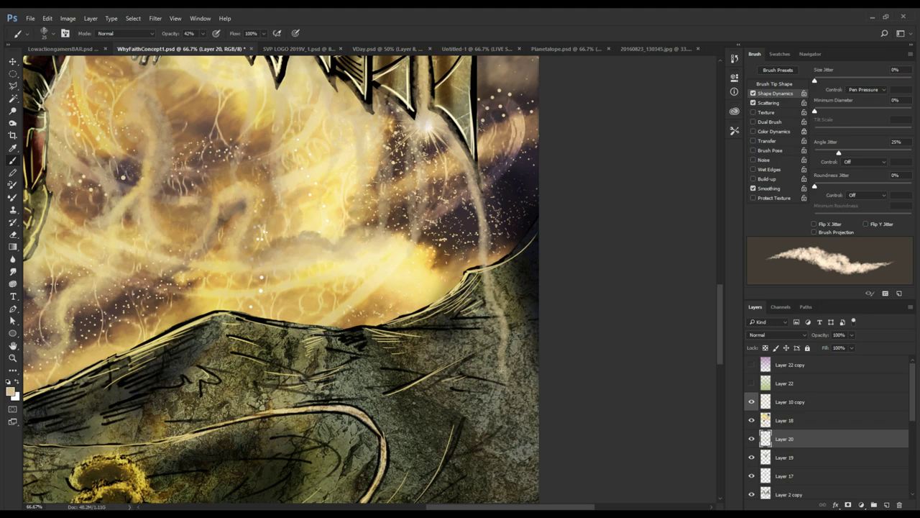
{"action": "left_click_drag", "start_coordinate": [492, 270], "coordinate": [499, 359]}
- Paint a smoke wisp diagonally from the glowing clouds down onto the central mountain slope above the winding road
{"action": "mouse_move", "coordinate": [437, 140]}
{"action": "left_mouse_down"}
{"action": "mouse_move", "coordinate": [402, 273]}
{"action": "mouse_move", "coordinate": [305, 386]}
{"action": "left_mouse_up"}
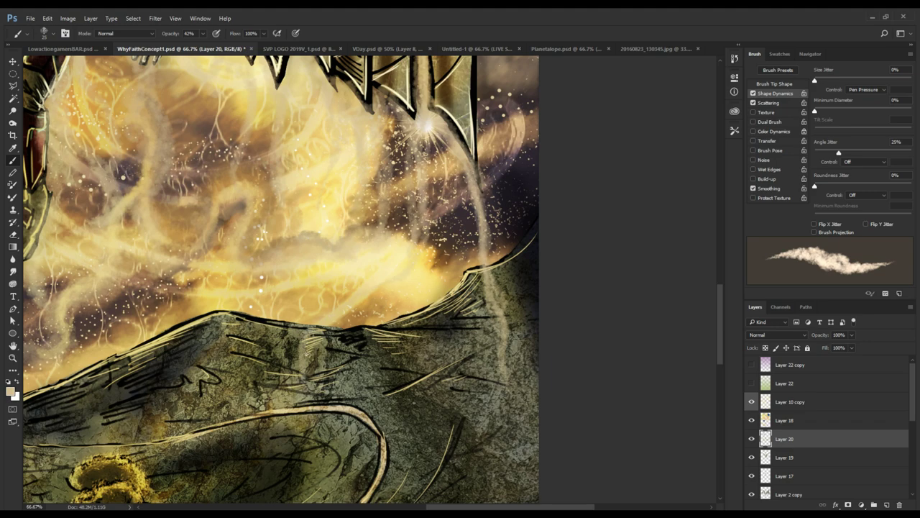
{"action": "mouse_move", "coordinate": [344, 298]}
{"action": "left_mouse_down"}
{"action": "mouse_move", "coordinate": [312, 417]}
{"action": "mouse_move", "coordinate": [401, 238]}
{"action": "left_mouse_up"}
{"action": "left_click_drag", "start_coordinate": [410, 201], "coordinate": [335, 320]}
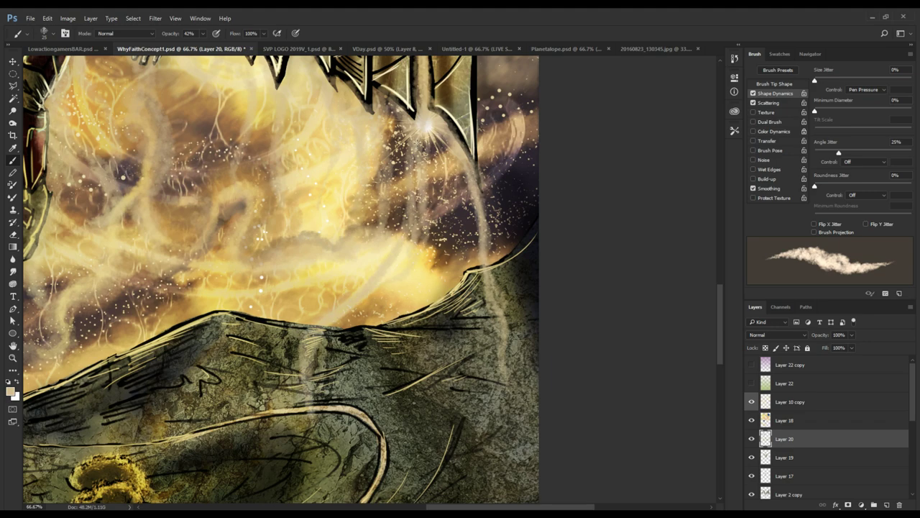
{"action": "mouse_move", "coordinate": [384, 243]}
{"action": "left_mouse_down"}
{"action": "mouse_move", "coordinate": [379, 283]}
{"action": "mouse_move", "coordinate": [375, 261]}
{"action": "left_mouse_up"}
- Enlarge the brush to 90 px and soften the smoke trails beneath the right wing and on the mountain slope
{"action": "key", "text": "bracketright"}
{"action": "key", "text": "bracketright"}
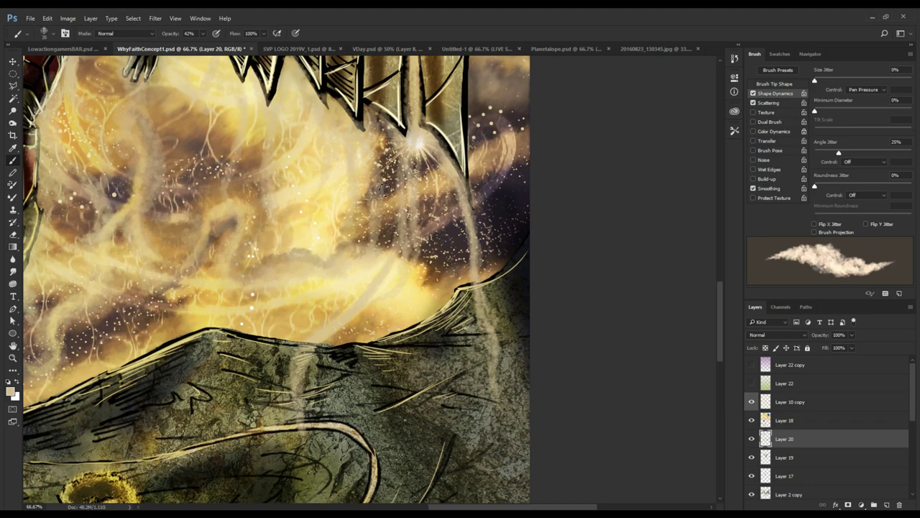
{"action": "key", "text": "bracketright"}
{"action": "key", "text": "bracketright"}
{"action": "key", "text": "bracketright"}
{"action": "key", "text": "bracketright"}
{"action": "key", "text": "bracketright"}
{"action": "key", "text": "bracketright"}
{"action": "left_click_drag", "start_coordinate": [404, 174], "coordinate": [404, 234]}
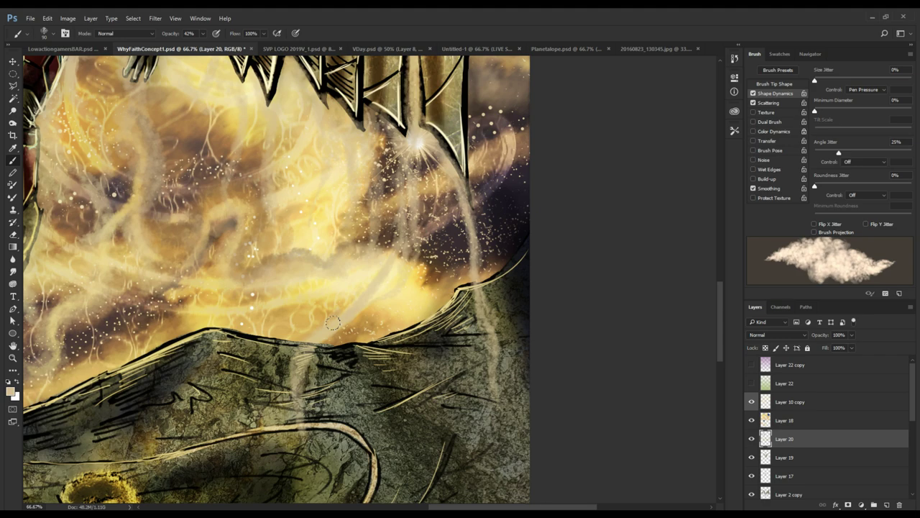
{"action": "mouse_move", "coordinate": [313, 342]}
{"action": "left_mouse_down"}
{"action": "mouse_move", "coordinate": [305, 387]}
{"action": "mouse_move", "coordinate": [317, 442]}
{"action": "left_mouse_up"}
- Enlarge the brush to 150 px and broaden the faint smoke falling from the right wing over the mountainside
{"action": "key", "text": "bracketright"}
{"action": "key", "text": "bracketright"}
{"action": "mouse_move", "coordinate": [418, 172]}
{"action": "left_mouse_down"}
{"action": "mouse_move", "coordinate": [405, 129]}
{"action": "mouse_move", "coordinate": [428, 129]}
{"action": "mouse_move", "coordinate": [483, 240]}
{"action": "mouse_move", "coordinate": [481, 269]}
{"action": "left_mouse_up"}
{"action": "mouse_move", "coordinate": [460, 291]}
{"action": "left_mouse_down"}
{"action": "mouse_move", "coordinate": [430, 246]}
{"action": "mouse_move", "coordinate": [397, 160]}
{"action": "mouse_move", "coordinate": [399, 179]}
{"action": "left_mouse_up"}
{"action": "left_click_drag", "start_coordinate": [424, 190], "coordinate": [434, 285]}
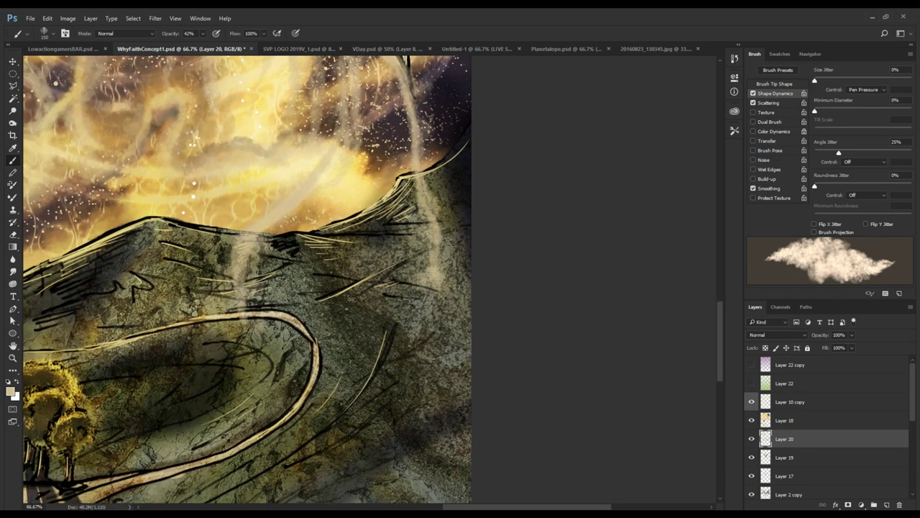
{"action": "left_click_drag", "start_coordinate": [425, 239], "coordinate": [434, 252]}
{"action": "mouse_move", "coordinate": [411, 146]}
{"action": "left_mouse_down"}
{"action": "mouse_move", "coordinate": [422, 244]}
{"action": "mouse_move", "coordinate": [412, 231]}
{"action": "mouse_move", "coordinate": [425, 209]}
{"action": "mouse_move", "coordinate": [405, 198]}
{"action": "left_mouse_up"}
{"action": "left_click_drag", "start_coordinate": [372, 107], "coordinate": [474, 262]}
{"action": "left_click_drag", "start_coordinate": [466, 204], "coordinate": [466, 161]}
{"action": "mouse_move", "coordinate": [444, 269]}
{"action": "left_mouse_down"}
{"action": "mouse_move", "coordinate": [411, 262]}
{"action": "mouse_move", "coordinate": [384, 238]}
{"action": "mouse_move", "coordinate": [334, 227]}
{"action": "mouse_move", "coordinate": [350, 175]}
{"action": "mouse_move", "coordinate": [369, 188]}
{"action": "left_mouse_up"}
{"action": "left_click_drag", "start_coordinate": [338, 134], "coordinate": [355, 227]}
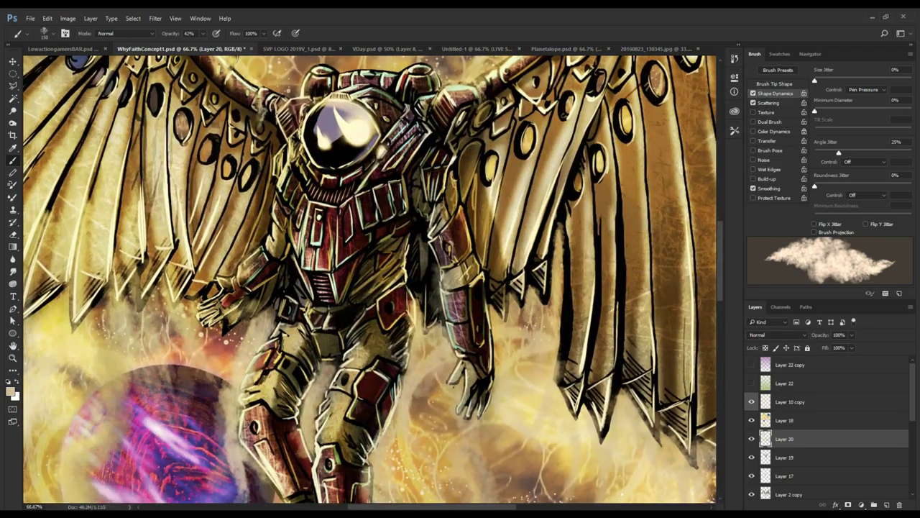
- Try extending the beige smoke arch down across the blue-violet planet above the left wing
{"action": "left_click_drag", "start_coordinate": [231, 330], "coordinate": [274, 332]}
{"action": "mouse_move", "coordinate": [214, 305]}
{"action": "left_mouse_down"}
{"action": "mouse_move", "coordinate": [339, 292]}
{"action": "mouse_move", "coordinate": [386, 219]}
{"action": "left_mouse_up"}
{"action": "left_click_drag", "start_coordinate": [353, 193], "coordinate": [322, 216]}
{"action": "left_click_drag", "start_coordinate": [270, 163], "coordinate": [280, 421]}
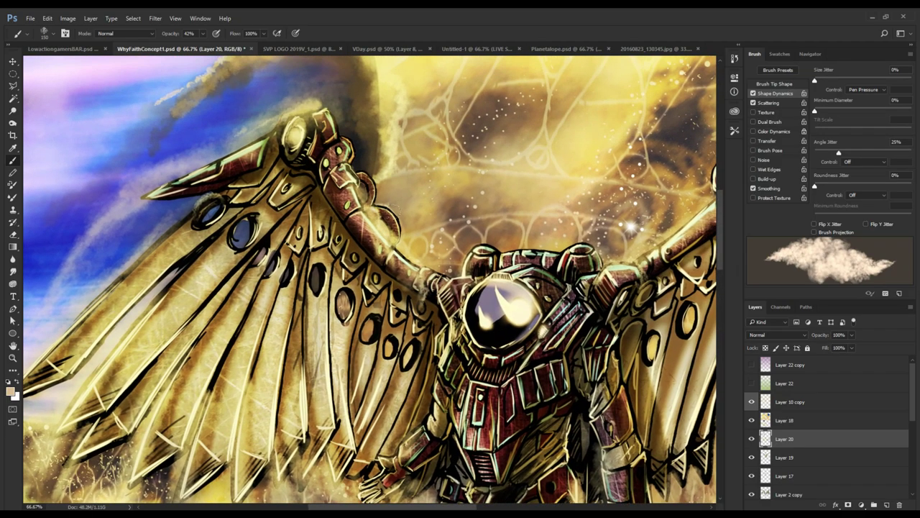
{"action": "mouse_move", "coordinate": [404, 230]}
{"action": "left_mouse_down"}
{"action": "mouse_move", "coordinate": [371, 173]}
{"action": "mouse_move", "coordinate": [430, 257]}
{"action": "left_mouse_up"}
{"action": "left_click_drag", "start_coordinate": [358, 200], "coordinate": [354, 170]}
{"action": "left_click_drag", "start_coordinate": [296, 150], "coordinate": [214, 219]}
{"action": "left_click", "coordinate": [198, 245]}
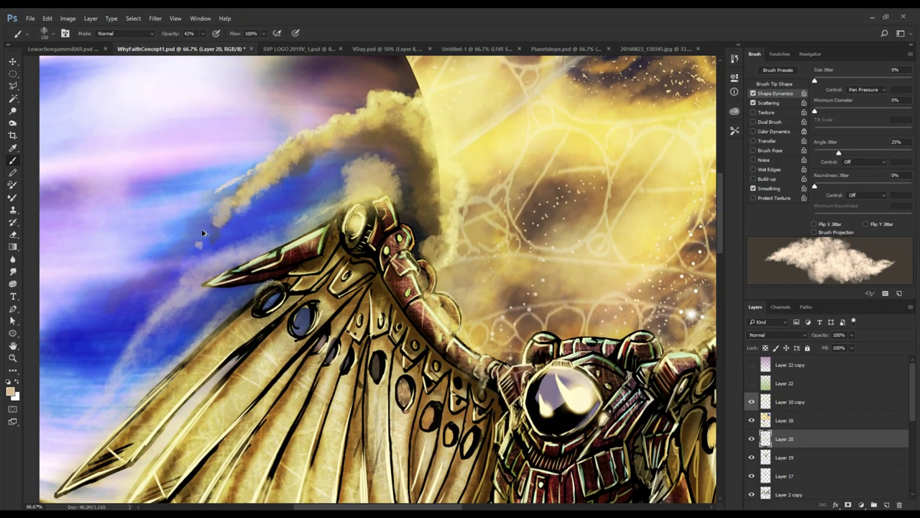
{"action": "key", "text": "ctrl+z"}
{"action": "key", "text": "ctrl+z"}
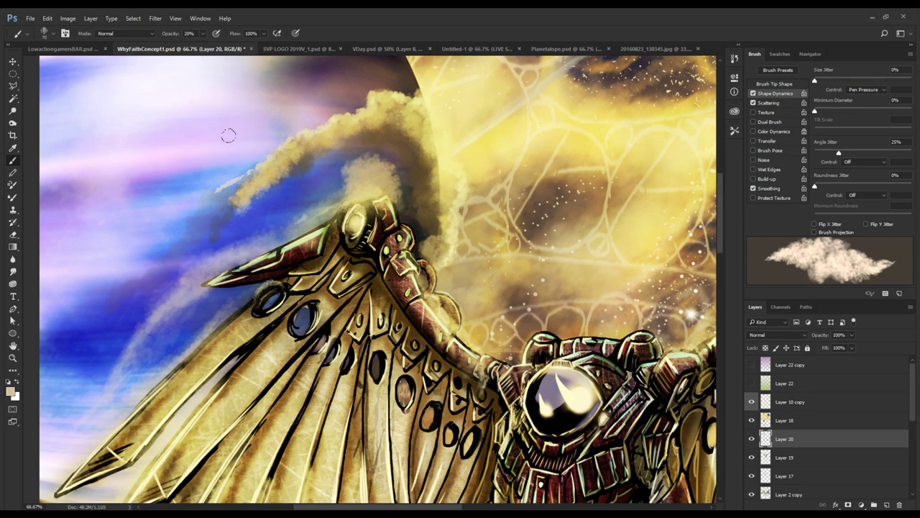
{"action": "key", "text": "ctrl+z"}
- Extend the smoke arch in faint wisps across the blue-violet planet with the 70 px brush at 20% opacity
{"action": "mouse_move", "coordinate": [245, 185]}
{"action": "left_mouse_down"}
{"action": "mouse_move", "coordinate": [232, 195]}
{"action": "mouse_move", "coordinate": [249, 177]}
{"action": "mouse_move", "coordinate": [210, 217]}
{"action": "mouse_move", "coordinate": [216, 233]}
{"action": "mouse_move", "coordinate": [286, 163]}
{"action": "mouse_move", "coordinate": [263, 166]}
{"action": "mouse_move", "coordinate": [215, 225]}
{"action": "left_mouse_up"}
{"action": "mouse_move", "coordinate": [289, 146]}
{"action": "left_mouse_down"}
{"action": "mouse_move", "coordinate": [229, 241]}
{"action": "mouse_move", "coordinate": [141, 302]}
{"action": "left_mouse_up"}
{"action": "left_click_drag", "start_coordinate": [205, 264], "coordinate": [116, 347]}
{"action": "left_click_drag", "start_coordinate": [273, 210], "coordinate": [171, 287]}
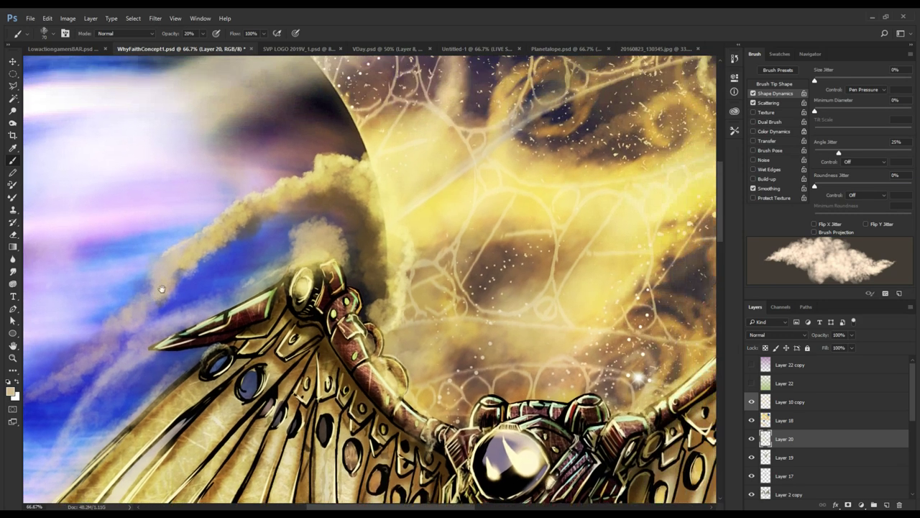
- Paint soft smoke along the large planet's rim beside the left wing's upper joint
{"action": "left_click_drag", "start_coordinate": [402, 387], "coordinate": [412, 302]}
{"action": "left_click_drag", "start_coordinate": [396, 366], "coordinate": [396, 294]}
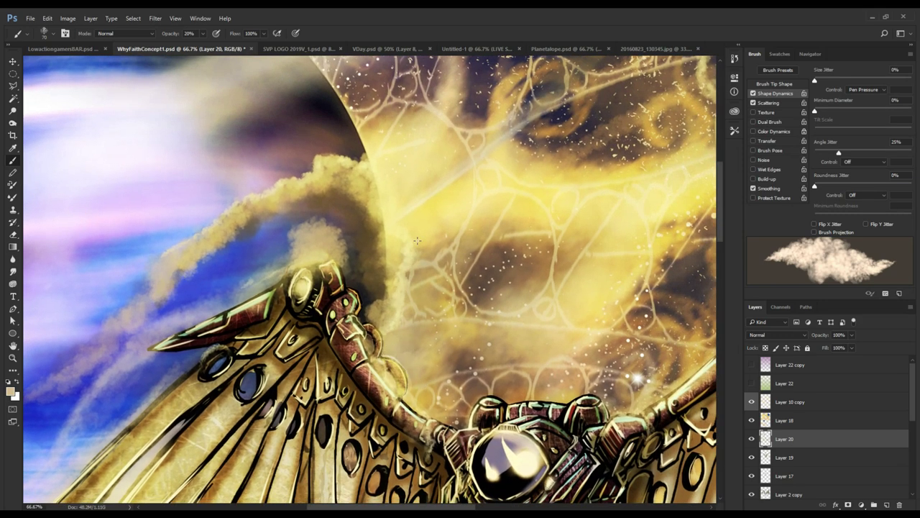
{"action": "left_click_drag", "start_coordinate": [417, 240], "coordinate": [420, 275]}
{"action": "left_click_drag", "start_coordinate": [380, 320], "coordinate": [384, 260]}
{"action": "mouse_move", "coordinate": [439, 261]}
{"action": "left_mouse_down"}
{"action": "mouse_move", "coordinate": [358, 161]}
{"action": "mouse_move", "coordinate": [311, 193]}
{"action": "left_mouse_up"}
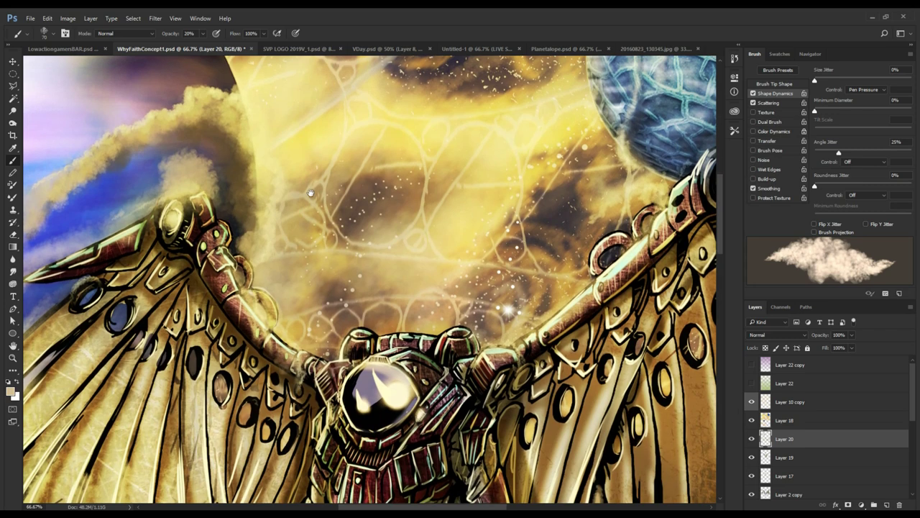
- Add hazy smoke to the yellow nebula between the two wings above the astronaut's helmet
{"action": "mouse_move", "coordinate": [347, 304]}
{"action": "left_mouse_down"}
{"action": "mouse_move", "coordinate": [388, 173]}
{"action": "mouse_move", "coordinate": [323, 210]}
{"action": "mouse_move", "coordinate": [316, 230]}
{"action": "left_mouse_up"}
{"action": "left_click_drag", "start_coordinate": [344, 185], "coordinate": [382, 228]}
{"action": "mouse_move", "coordinate": [446, 253]}
{"action": "left_mouse_down"}
{"action": "mouse_move", "coordinate": [398, 268]}
{"action": "mouse_move", "coordinate": [441, 324]}
{"action": "mouse_move", "coordinate": [424, 294]}
{"action": "mouse_move", "coordinate": [430, 325]}
{"action": "left_mouse_up"}
{"action": "left_click_drag", "start_coordinate": [496, 212], "coordinate": [410, 314]}
{"action": "left_click_drag", "start_coordinate": [421, 279], "coordinate": [384, 242]}
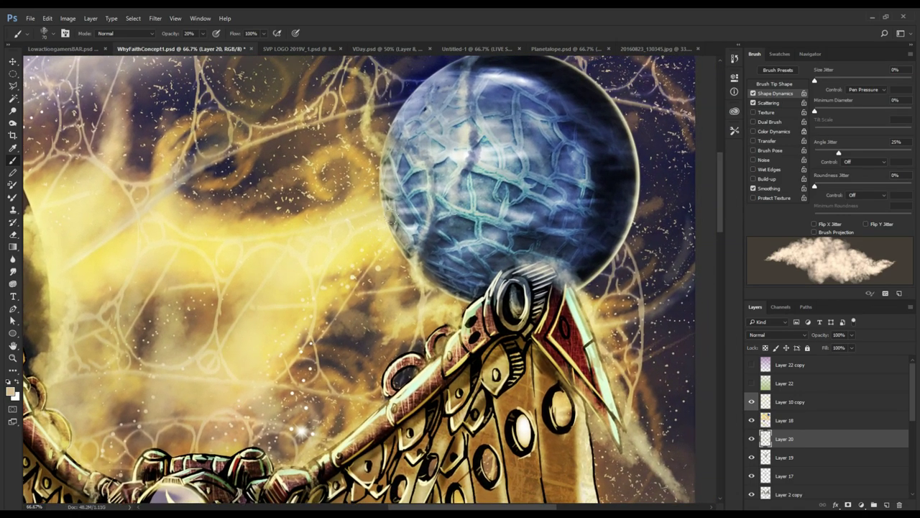
- Paint thin smoke strands across the blue planet and curl them up into the sky above it with the 40 px brush
{"action": "mouse_move", "coordinate": [416, 282]}
{"action": "left_mouse_down"}
{"action": "mouse_move", "coordinate": [431, 197]}
{"action": "mouse_move", "coordinate": [414, 151]}
{"action": "mouse_move", "coordinate": [377, 117]}
{"action": "left_mouse_up"}
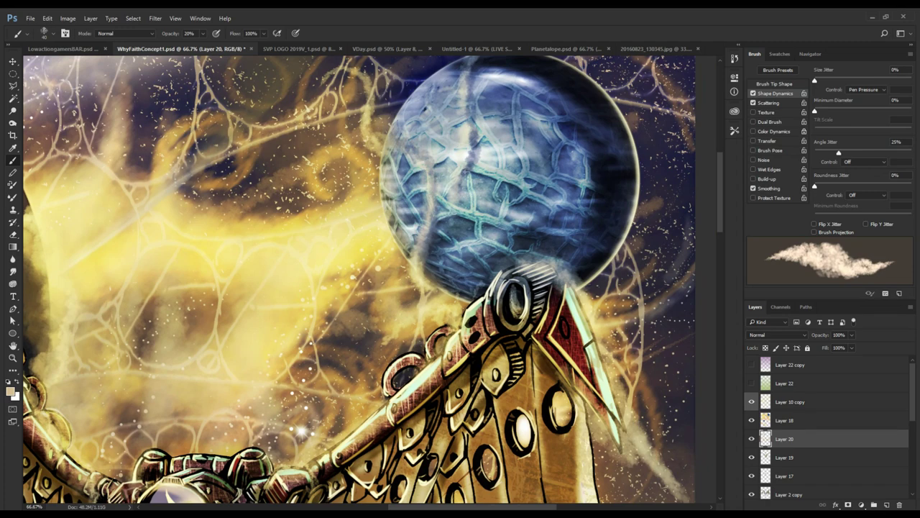
{"action": "mouse_move", "coordinate": [475, 146]}
{"action": "left_mouse_down"}
{"action": "mouse_move", "coordinate": [429, 207]}
{"action": "mouse_move", "coordinate": [409, 282]}
{"action": "left_mouse_up"}
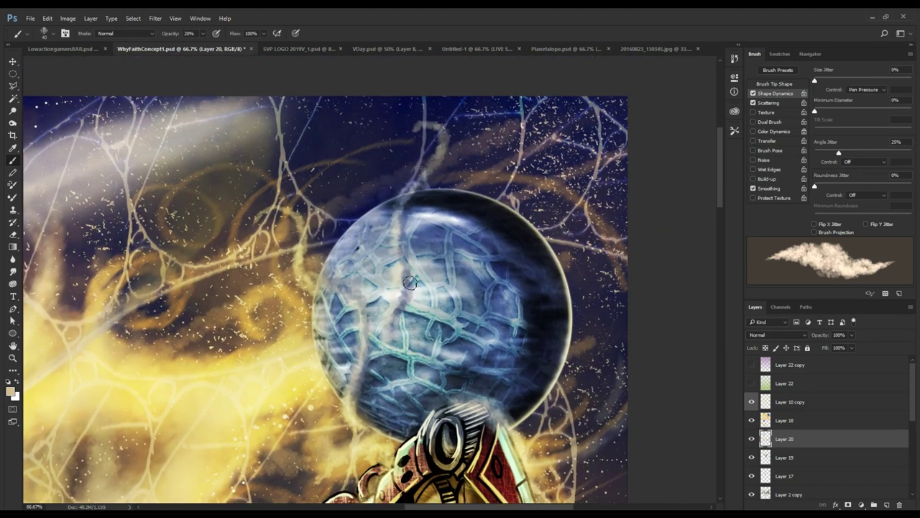
{"action": "mouse_move", "coordinate": [413, 211]}
{"action": "left_mouse_down"}
{"action": "mouse_move", "coordinate": [435, 150]}
{"action": "mouse_move", "coordinate": [433, 121]}
{"action": "mouse_move", "coordinate": [393, 124]}
{"action": "mouse_move", "coordinate": [376, 110]}
{"action": "mouse_move", "coordinate": [420, 124]}
{"action": "mouse_move", "coordinate": [417, 156]}
{"action": "left_mouse_up"}
{"action": "mouse_move", "coordinate": [290, 240]}
{"action": "left_mouse_down"}
{"action": "mouse_move", "coordinate": [355, 188]}
{"action": "mouse_move", "coordinate": [426, 151]}
{"action": "mouse_move", "coordinate": [387, 101]}
{"action": "mouse_move", "coordinate": [436, 141]}
{"action": "mouse_move", "coordinate": [425, 183]}
{"action": "mouse_move", "coordinate": [484, 228]}
{"action": "mouse_move", "coordinate": [490, 250]}
{"action": "left_mouse_up"}
{"action": "left_click_drag", "start_coordinate": [476, 268], "coordinate": [454, 140]}
{"action": "mouse_move", "coordinate": [469, 108]}
{"action": "left_mouse_down"}
{"action": "mouse_move", "coordinate": [480, 225]}
{"action": "mouse_move", "coordinate": [481, 205]}
{"action": "left_mouse_up"}
{"action": "left_click_drag", "start_coordinate": [445, 246], "coordinate": [425, 339]}
{"action": "left_click_drag", "start_coordinate": [436, 263], "coordinate": [457, 311]}
{"action": "mouse_move", "coordinate": [472, 348]}
{"action": "left_mouse_down"}
{"action": "mouse_move", "coordinate": [404, 197]}
{"action": "mouse_move", "coordinate": [423, 192]}
{"action": "mouse_move", "coordinate": [413, 164]}
{"action": "mouse_move", "coordinate": [381, 230]}
{"action": "mouse_move", "coordinate": [407, 191]}
{"action": "left_mouse_up"}
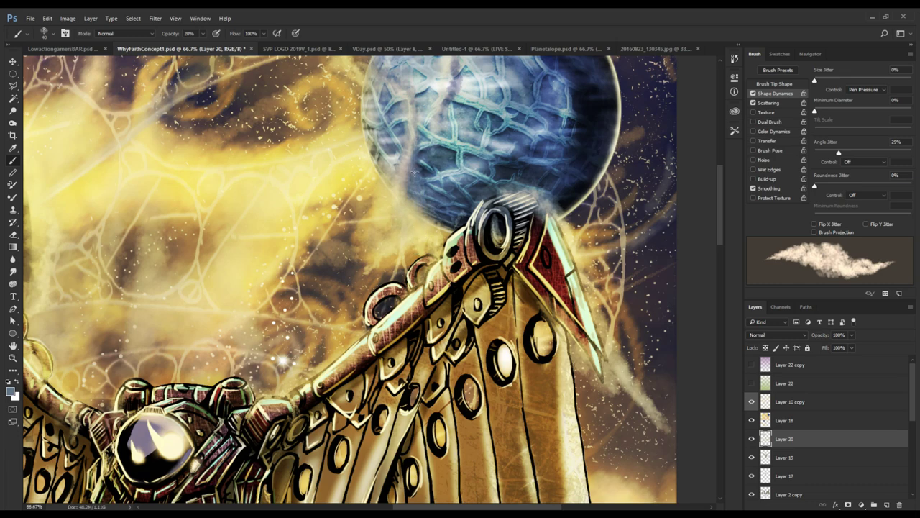
- Sample nearby brown tones and blend the smoke and nebula around the blue planet's lower-left edge
{"action": "left_click_drag", "start_coordinate": [420, 121], "coordinate": [379, 239]}
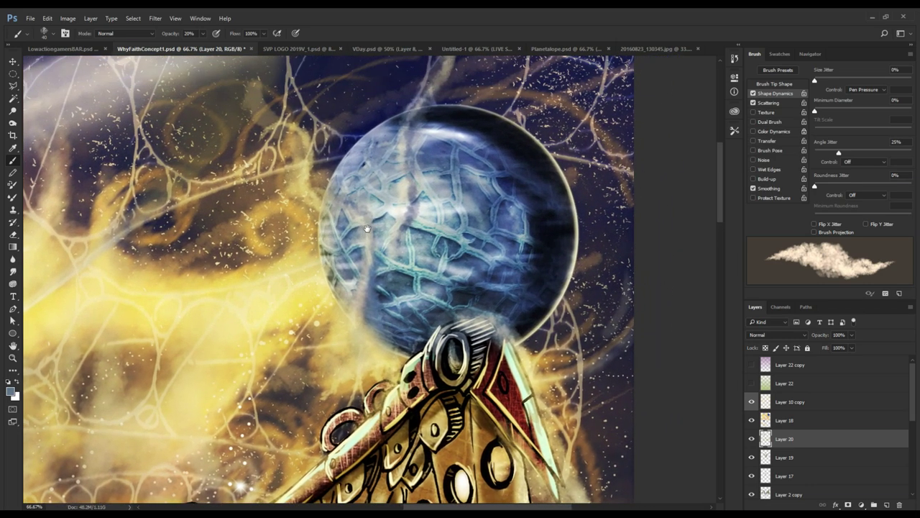
{"action": "left_click_drag", "start_coordinate": [440, 265], "coordinate": [407, 172]}
{"action": "left_click", "coordinate": [324, 233], "text": "alt"}
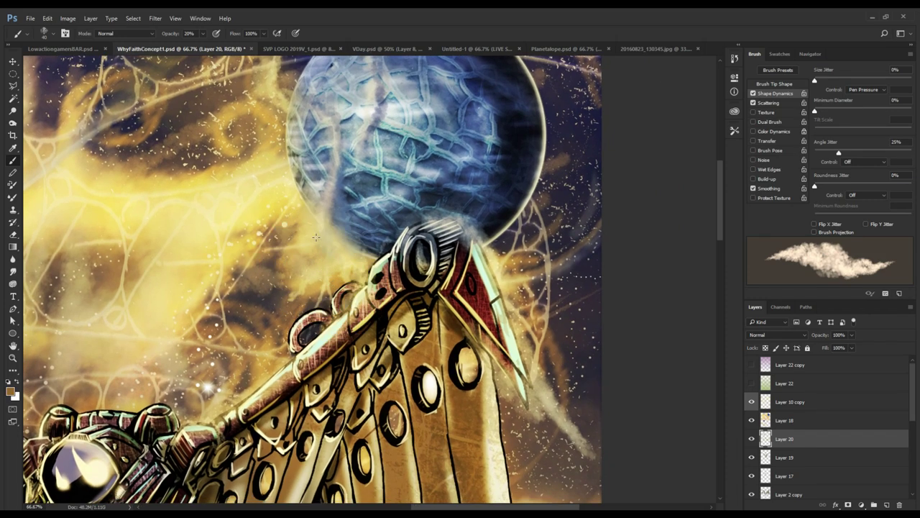
{"action": "left_click", "coordinate": [320, 300], "text": "alt"}
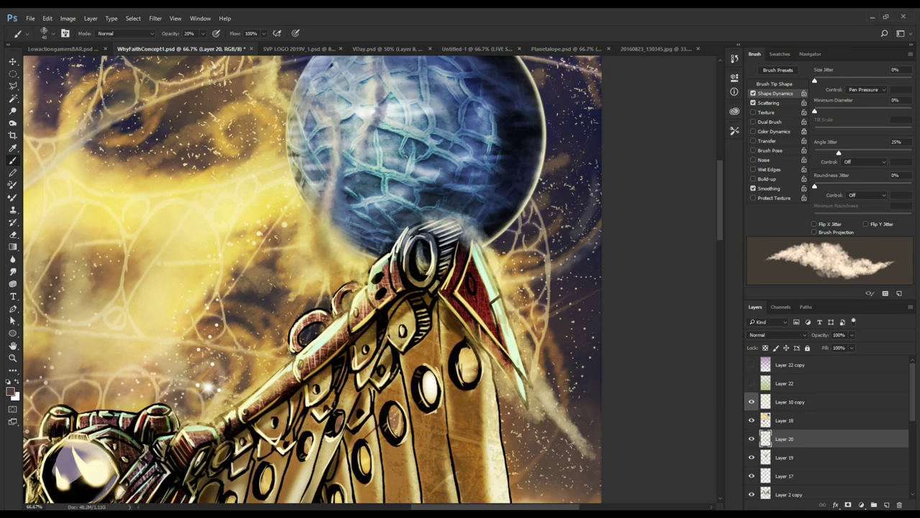
{"action": "mouse_move", "coordinate": [305, 132]}
{"action": "left_mouse_down"}
{"action": "mouse_move", "coordinate": [349, 225]}
{"action": "mouse_move", "coordinate": [360, 125]}
{"action": "left_mouse_up"}
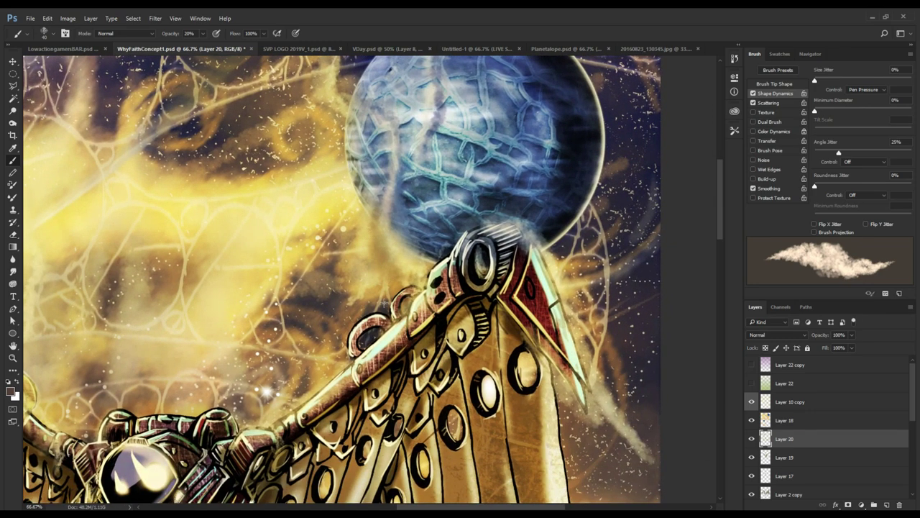
{"action": "mouse_move", "coordinate": [384, 302]}
{"action": "left_mouse_down"}
{"action": "mouse_move", "coordinate": [367, 193]}
{"action": "mouse_move", "coordinate": [384, 164]}
{"action": "mouse_move", "coordinate": [379, 208]}
{"action": "mouse_move", "coordinate": [373, 187]}
{"action": "mouse_move", "coordinate": [377, 197]}
{"action": "mouse_move", "coordinate": [390, 137]}
{"action": "left_mouse_up"}
{"action": "mouse_move", "coordinate": [364, 212]}
{"action": "left_mouse_down"}
{"action": "mouse_move", "coordinate": [327, 245]}
{"action": "mouse_move", "coordinate": [382, 177]}
{"action": "mouse_move", "coordinate": [394, 140]}
{"action": "mouse_move", "coordinate": [380, 216]}
{"action": "mouse_move", "coordinate": [396, 158]}
{"action": "mouse_move", "coordinate": [396, 189]}
{"action": "mouse_move", "coordinate": [494, 92]}
{"action": "mouse_move", "coordinate": [677, 62]}
{"action": "left_mouse_up"}
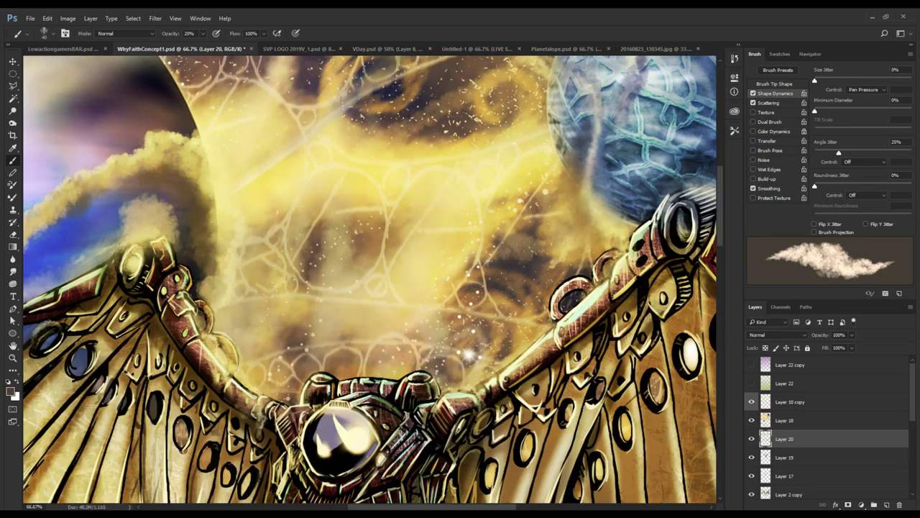
- Enlarge the brush to 100 px and blend dark haze into the nebula between the blue planet and the right wing
{"action": "key", "text": "bracketright"}
{"action": "key", "text": "bracketright"}
{"action": "key", "text": "bracketright"}
{"action": "key", "text": "bracketright"}
{"action": "key", "text": "bracketright"}
{"action": "key", "text": "bracketright"}
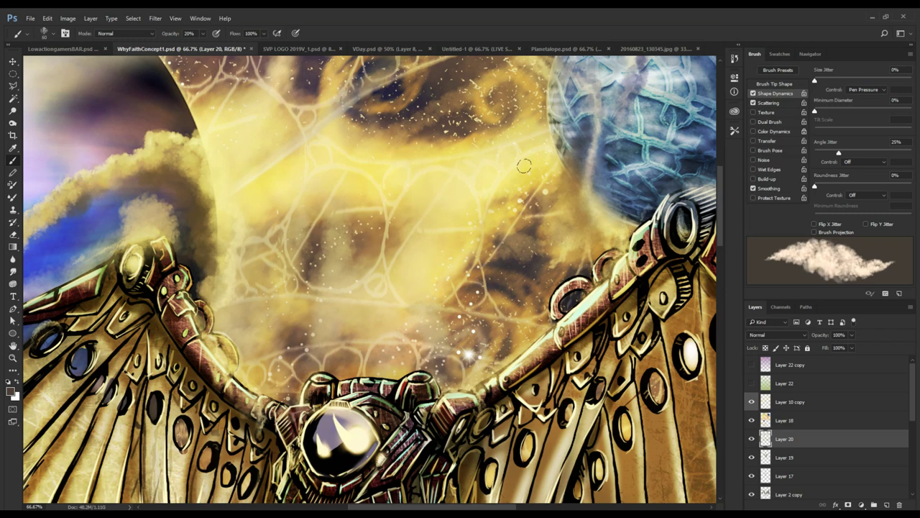
{"action": "mouse_move", "coordinate": [516, 207]}
{"action": "left_mouse_down"}
{"action": "mouse_move", "coordinate": [483, 225]}
{"action": "mouse_move", "coordinate": [482, 297]}
{"action": "mouse_move", "coordinate": [547, 266]}
{"action": "mouse_move", "coordinate": [502, 291]}
{"action": "mouse_move", "coordinate": [457, 343]}
{"action": "mouse_move", "coordinate": [495, 258]}
{"action": "left_mouse_up"}
- Switch to Layer 18 and darken patches of the nebula and sky around the blue planet with a dark colour
{"action": "left_click", "coordinate": [785, 421]}
{"action": "left_click", "coordinate": [535, 249], "text": "alt"}
{"action": "mouse_move", "coordinate": [470, 81]}
{"action": "left_mouse_down"}
{"action": "mouse_move", "coordinate": [438, 263]}
{"action": "mouse_move", "coordinate": [435, 251]}
{"action": "left_mouse_up"}
{"action": "left_click_drag", "start_coordinate": [426, 194], "coordinate": [378, 238]}
{"action": "left_click_drag", "start_coordinate": [293, 267], "coordinate": [273, 217]}
{"action": "left_click_drag", "start_coordinate": [282, 238], "coordinate": [429, 159]}
{"action": "mouse_move", "coordinate": [427, 165]}
{"action": "left_mouse_down"}
{"action": "mouse_move", "coordinate": [408, 208]}
{"action": "mouse_move", "coordinate": [424, 248]}
{"action": "left_mouse_up"}
{"action": "left_click_drag", "start_coordinate": [381, 186], "coordinate": [317, 243]}
{"action": "mouse_move", "coordinate": [425, 158]}
{"action": "left_mouse_down"}
{"action": "mouse_move", "coordinate": [288, 334]}
{"action": "mouse_move", "coordinate": [292, 319]}
{"action": "left_mouse_up"}
{"action": "left_click_drag", "start_coordinate": [333, 208], "coordinate": [169, 286]}
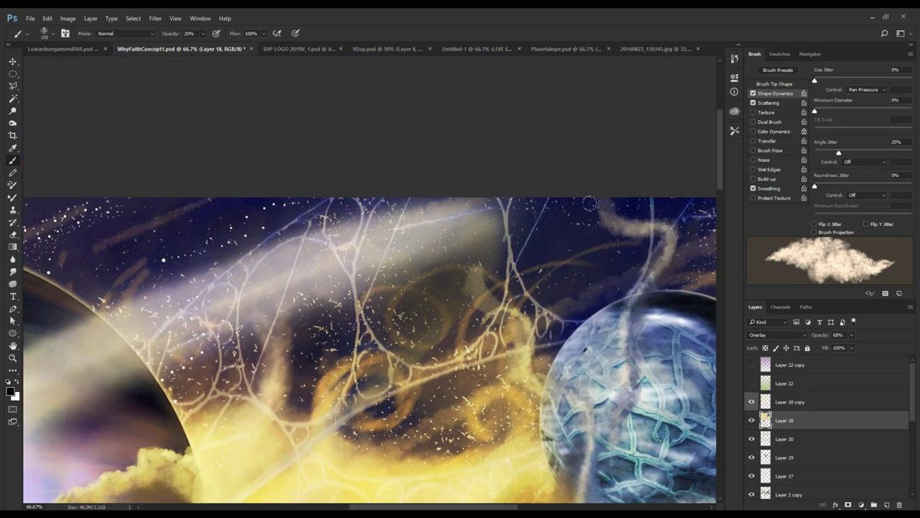
{"action": "left_click_drag", "start_coordinate": [614, 257], "coordinate": [562, 193]}
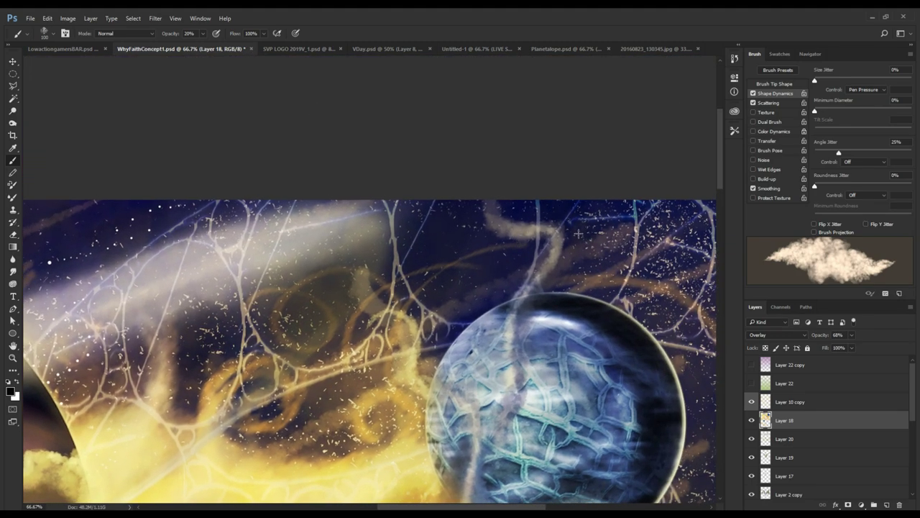
{"action": "left_click_drag", "start_coordinate": [579, 234], "coordinate": [531, 163]}
- Enlarge the brush to 175 px and darken the nebula between the astronaut's feet and the mountain ridge
{"action": "scroll", "coordinate": [676, 399], "scroll_direction": "down", "scroll_amount": 10}
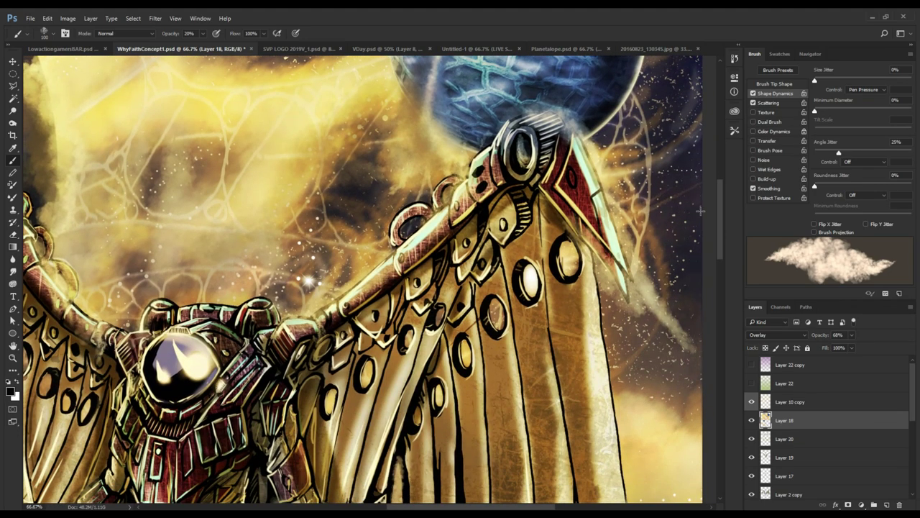
{"action": "scroll", "coordinate": [683, 348], "scroll_direction": "up", "scroll_amount": 5}
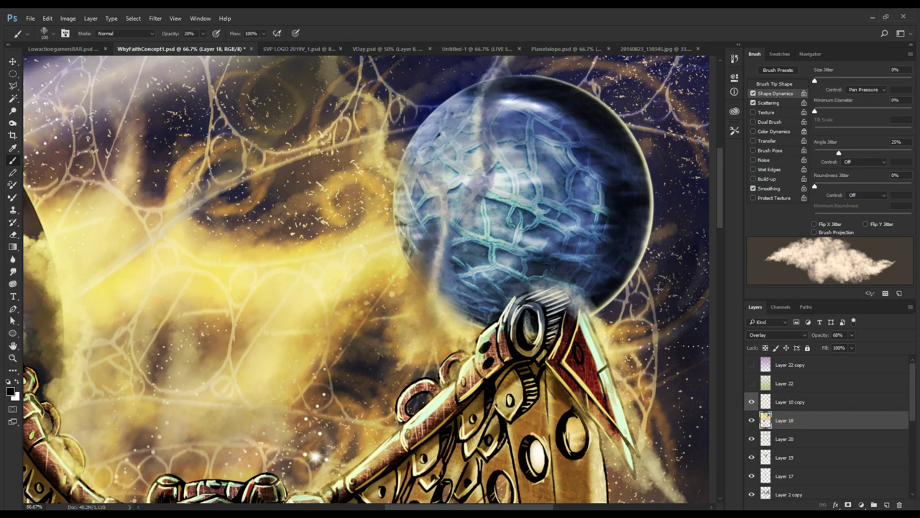
{"action": "scroll", "coordinate": [683, 295], "scroll_direction": "up", "scroll_amount": 5}
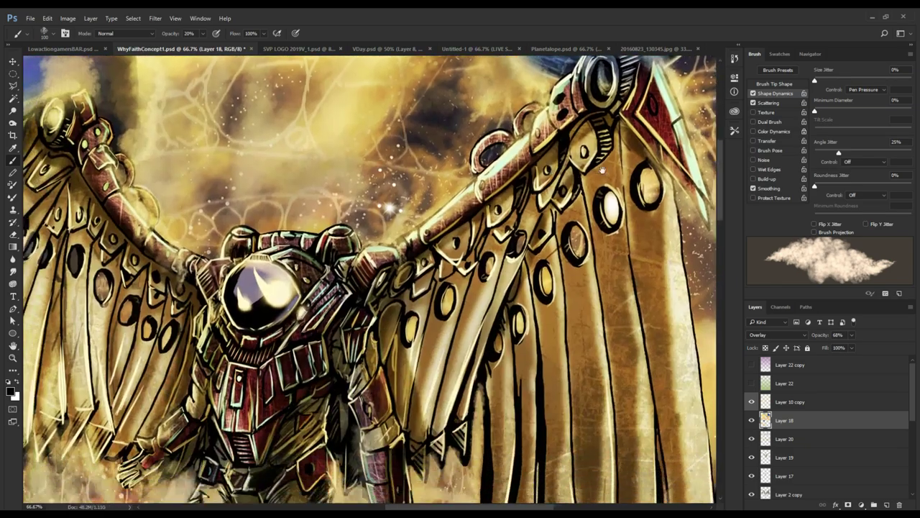
{"action": "mouse_move", "coordinate": [602, 170]}
{"action": "left_mouse_down"}
{"action": "mouse_move", "coordinate": [596, 374]}
{"action": "mouse_move", "coordinate": [608, 317]}
{"action": "mouse_move", "coordinate": [577, 297]}
{"action": "left_mouse_up"}
{"action": "mouse_move", "coordinate": [608, 268]}
{"action": "left_mouse_down"}
{"action": "mouse_move", "coordinate": [578, 323]}
{"action": "mouse_move", "coordinate": [567, 219]}
{"action": "left_mouse_up"}
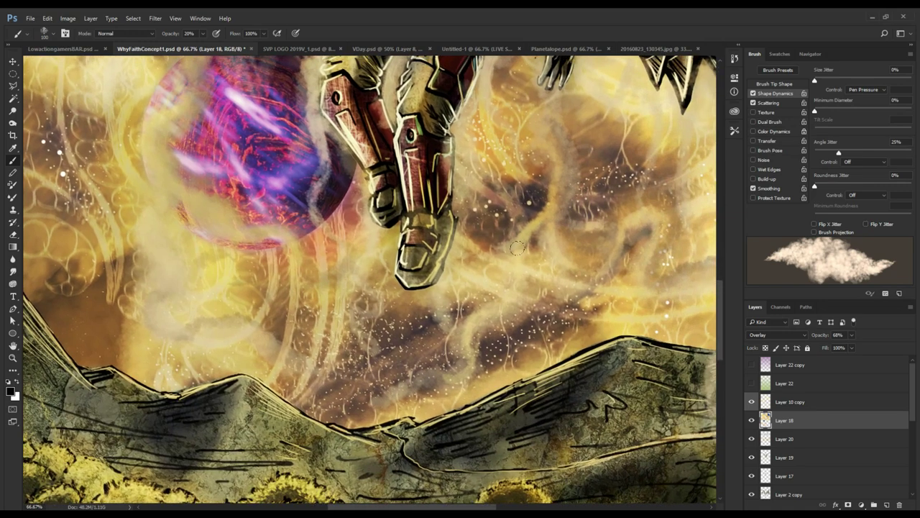
{"action": "key", "text": "bracketright"}
{"action": "key", "text": "bracketright"}
{"action": "key", "text": "bracketright"}
{"action": "left_click_drag", "start_coordinate": [467, 368], "coordinate": [536, 346]}
{"action": "mouse_move", "coordinate": [424, 372]}
{"action": "left_mouse_down"}
{"action": "mouse_move", "coordinate": [517, 337]}
{"action": "mouse_move", "coordinate": [409, 376]}
{"action": "mouse_move", "coordinate": [327, 376]}
{"action": "mouse_move", "coordinate": [410, 315]}
{"action": "mouse_move", "coordinate": [602, 276]}
{"action": "mouse_move", "coordinate": [564, 300]}
{"action": "left_mouse_up"}
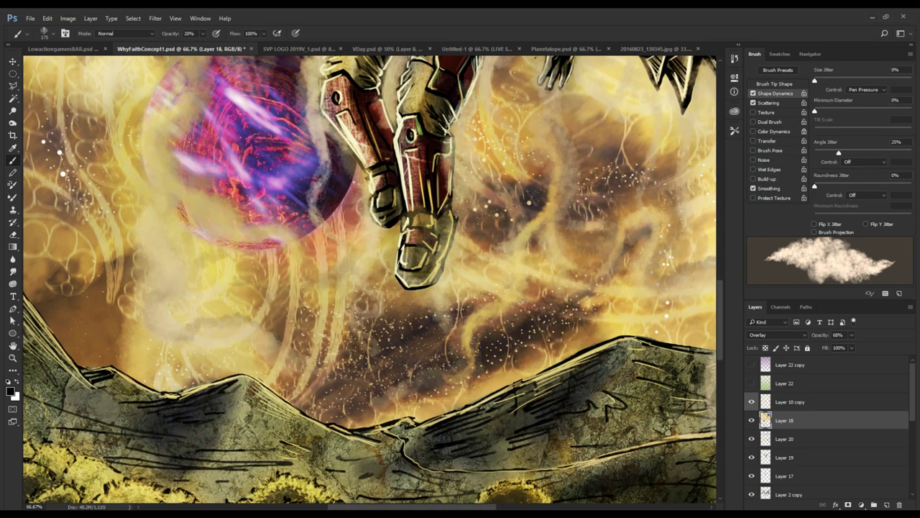
{"action": "mouse_move", "coordinate": [388, 334]}
{"action": "left_mouse_down"}
{"action": "mouse_move", "coordinate": [518, 330]}
{"action": "mouse_move", "coordinate": [510, 320]}
{"action": "left_mouse_up"}
{"action": "left_click_drag", "start_coordinate": [231, 309], "coordinate": [195, 270]}
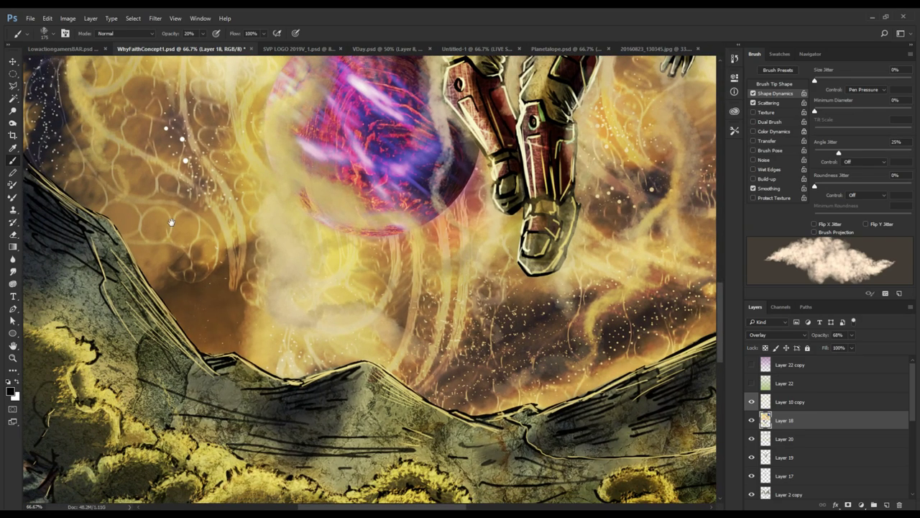
- Darken the sky along the canvas edge between the left mountain and the left wing's feathers
{"action": "mouse_move", "coordinate": [198, 215]}
{"action": "left_mouse_down"}
{"action": "mouse_move", "coordinate": [208, 292]}
{"action": "mouse_move", "coordinate": [172, 176]}
{"action": "left_mouse_up"}
{"action": "left_click_drag", "start_coordinate": [102, 192], "coordinate": [170, 263]}
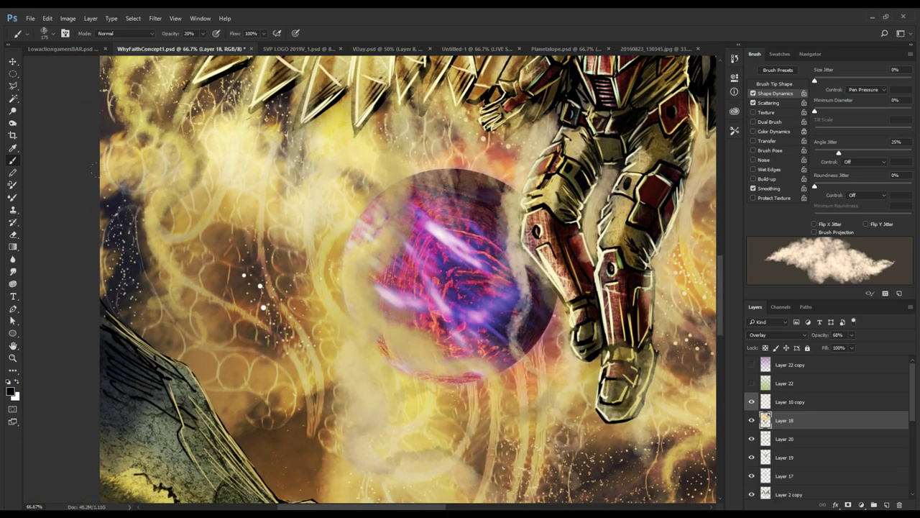
{"action": "left_click_drag", "start_coordinate": [155, 293], "coordinate": [154, 224]}
{"action": "left_click_drag", "start_coordinate": [144, 166], "coordinate": [180, 309]}
{"action": "mouse_move", "coordinate": [155, 79]}
{"action": "left_mouse_down"}
{"action": "mouse_move", "coordinate": [166, 230]}
{"action": "mouse_move", "coordinate": [160, 127]}
{"action": "left_mouse_up"}
{"action": "mouse_move", "coordinate": [213, 243]}
{"action": "left_mouse_down"}
{"action": "mouse_move", "coordinate": [260, 249]}
{"action": "mouse_move", "coordinate": [296, 301]}
{"action": "mouse_move", "coordinate": [217, 244]}
{"action": "mouse_move", "coordinate": [161, 228]}
{"action": "mouse_move", "coordinate": [161, 270]}
{"action": "mouse_move", "coordinate": [182, 309]}
{"action": "mouse_move", "coordinate": [176, 274]}
{"action": "left_mouse_up"}
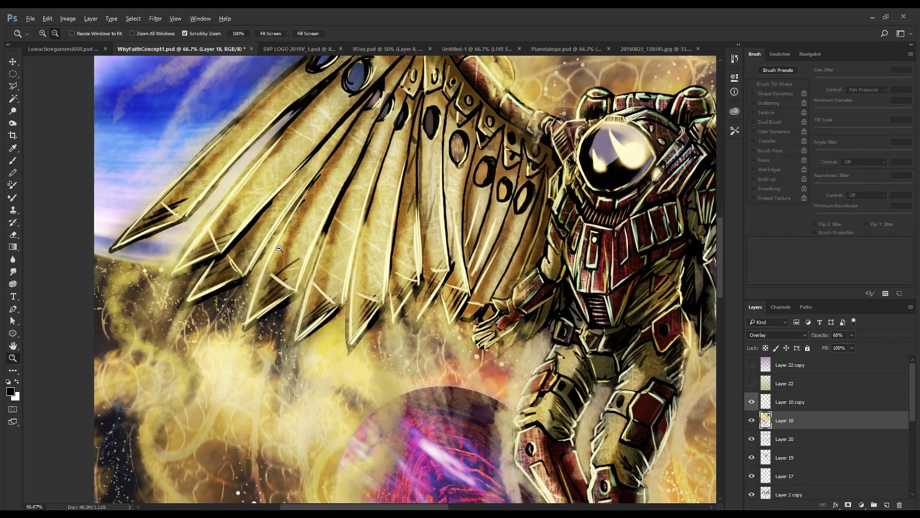
- Zoom out to 25% and examine the whole illustration from the planets down to the farmhouse landscape
{"action": "left_click", "coordinate": [279, 248], "text": "alt"}
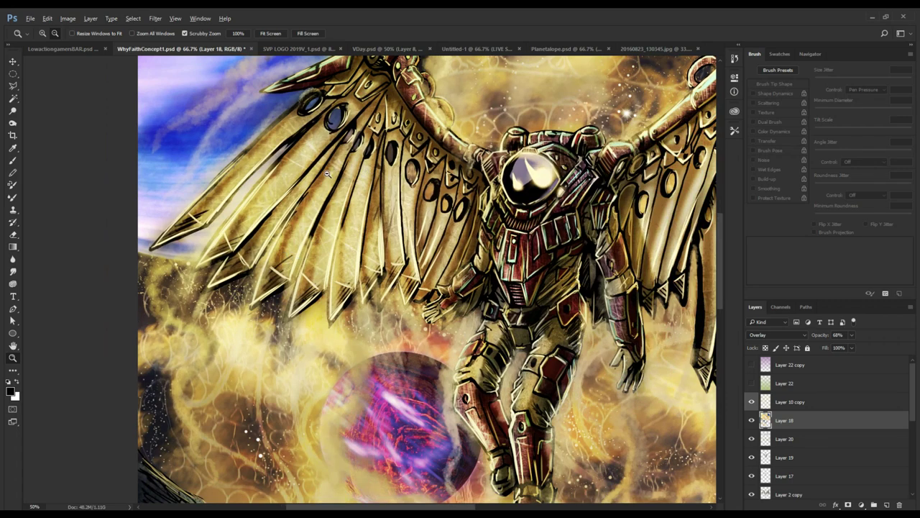
{"action": "left_click", "coordinate": [263, 168], "text": "alt"}
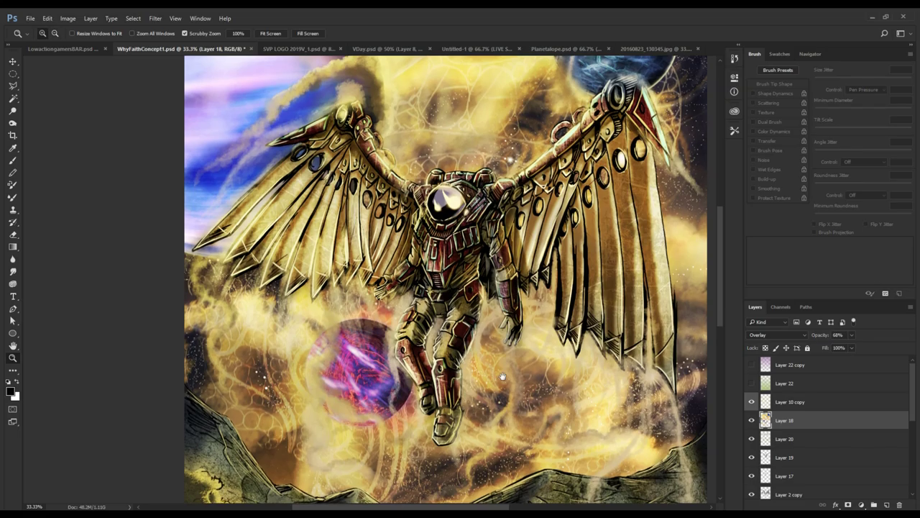
{"action": "left_click_drag", "start_coordinate": [457, 259], "coordinate": [452, 393]}
{"action": "left_click", "coordinate": [466, 248], "text": "alt"}
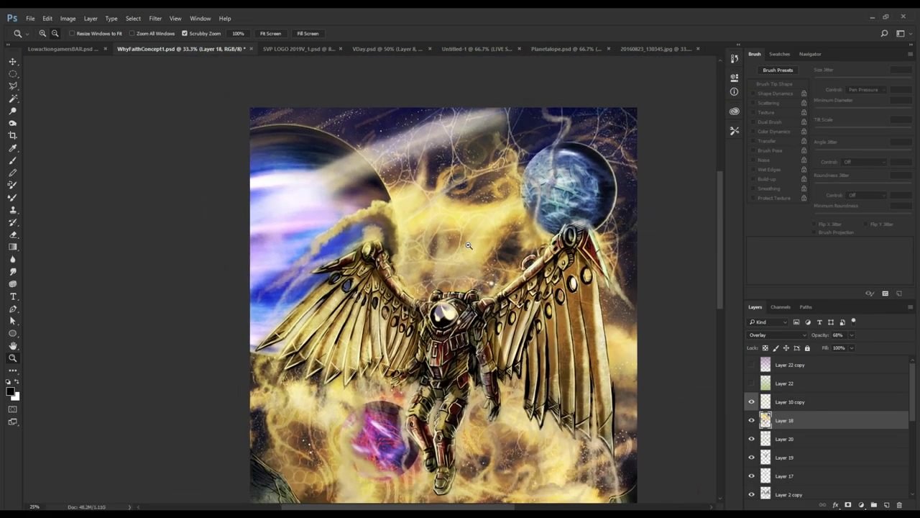
{"action": "left_click", "coordinate": [463, 251], "text": "alt"}
{"action": "left_click", "coordinate": [460, 256]}
{"action": "left_click_drag", "start_coordinate": [451, 293], "coordinate": [451, 264]}
{"action": "scroll", "coordinate": [452, 265], "scroll_direction": "down", "scroll_amount": 5}
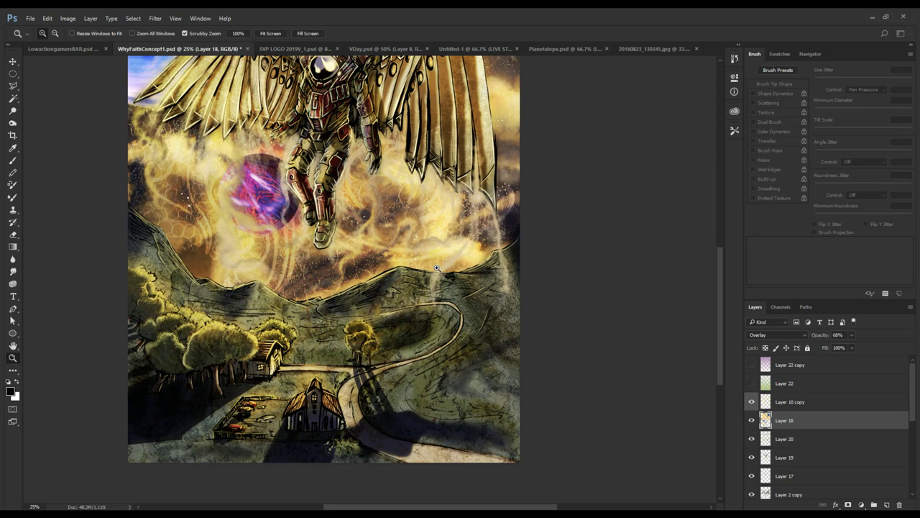
{"action": "scroll", "coordinate": [403, 297], "scroll_direction": "up", "scroll_amount": 9}
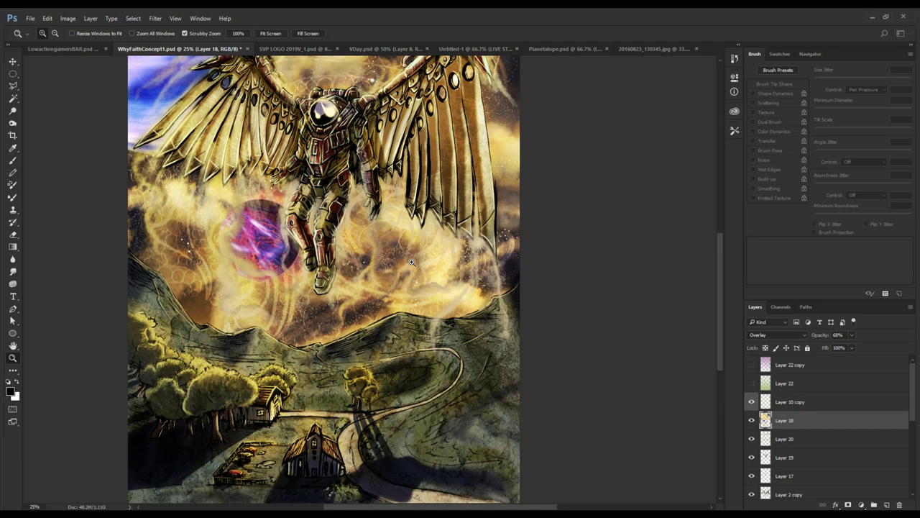
{"action": "scroll", "coordinate": [328, 135], "scroll_direction": "down", "scroll_amount": 8}
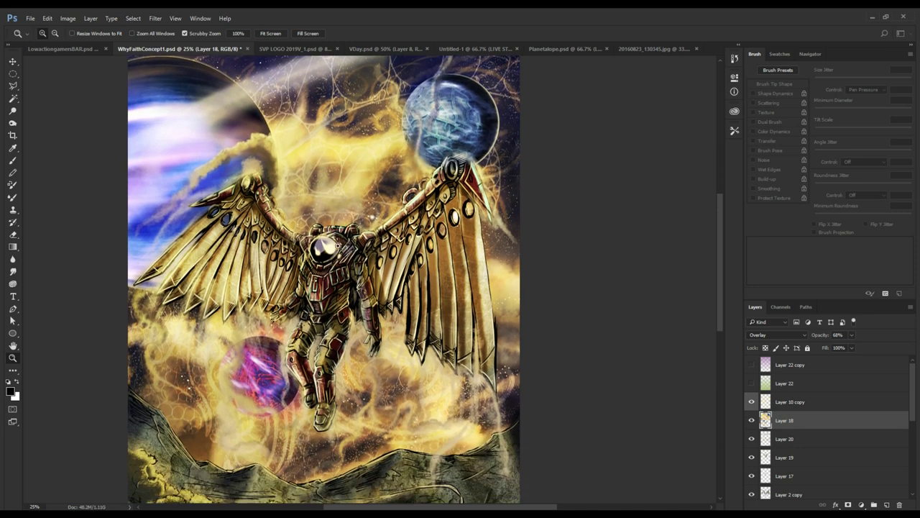